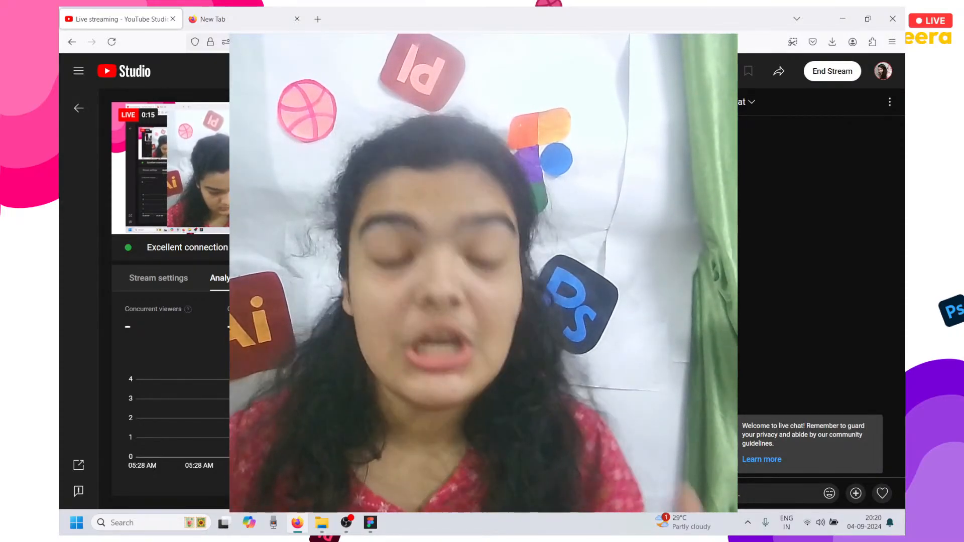
Move the webcam overlay out of the visible scene in OBS and return to the Smoothie Bowl prototype in Figma.
click(370, 523)
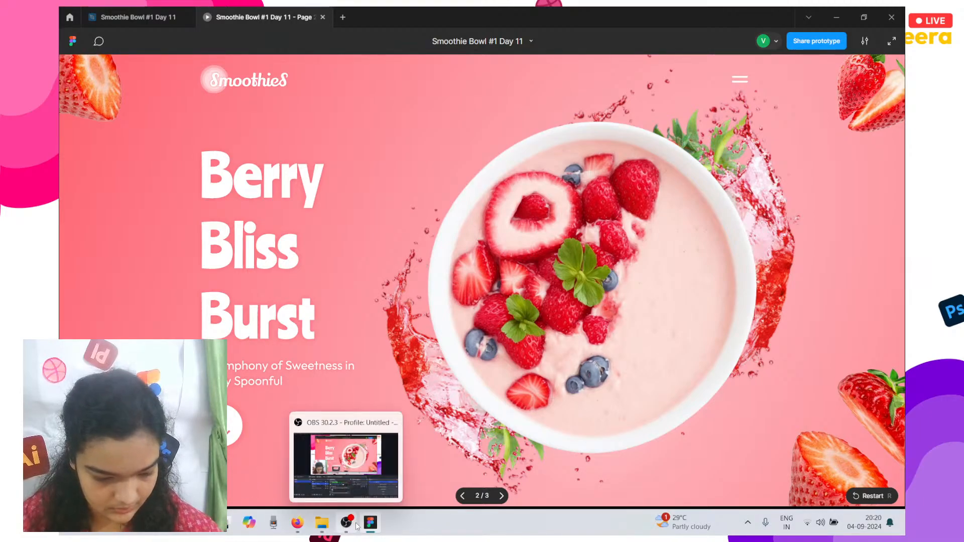
click(349, 523)
click(272, 294)
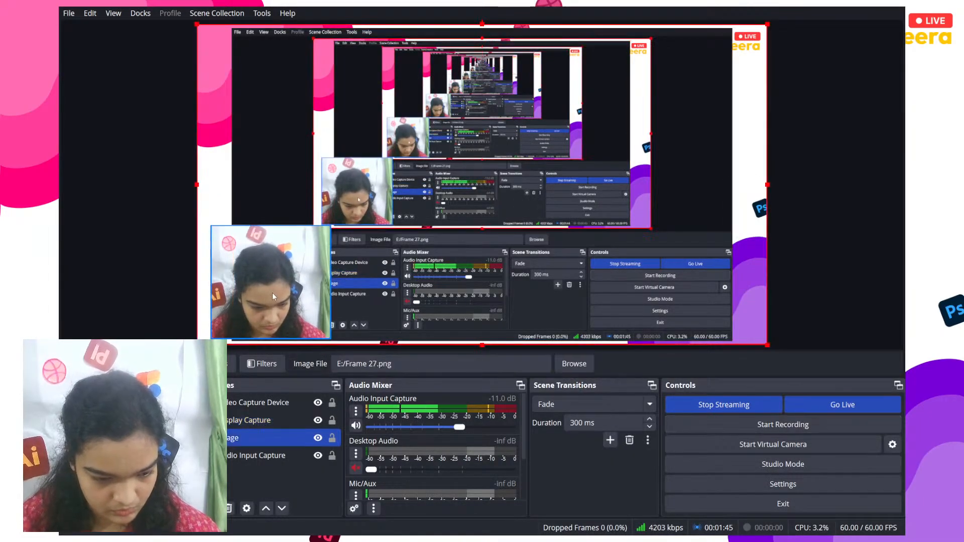
drag(271, 267, 150, 508)
click(224, 523)
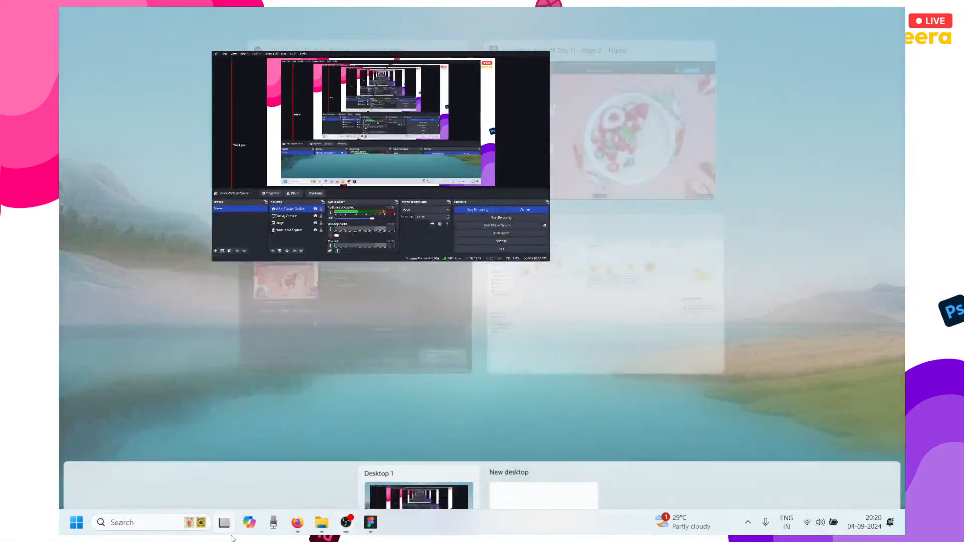
click(565, 166)
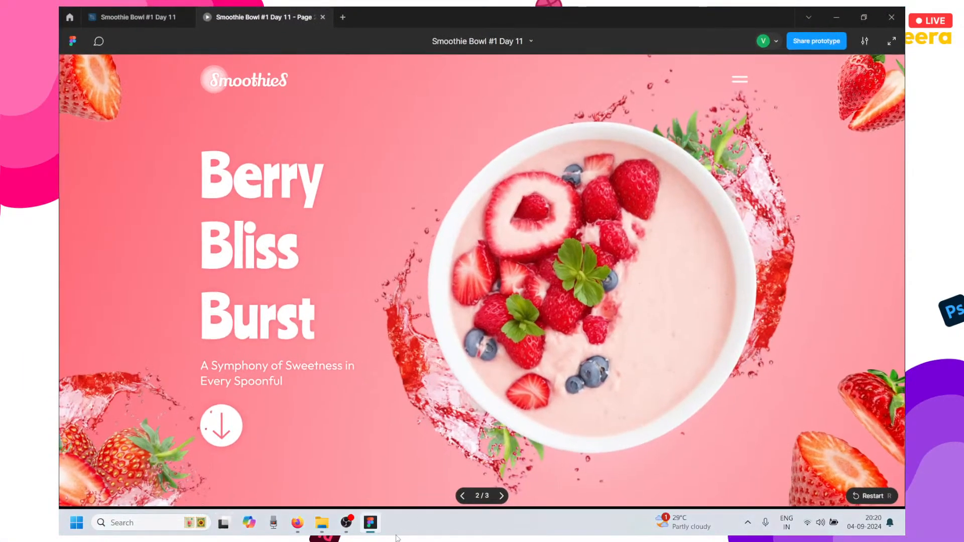
Present the orange, strawberry and blueberry smoothie slides of the prototype, and close the Smoothie Bowl #1 Day 11 design file.
click(317, 390)
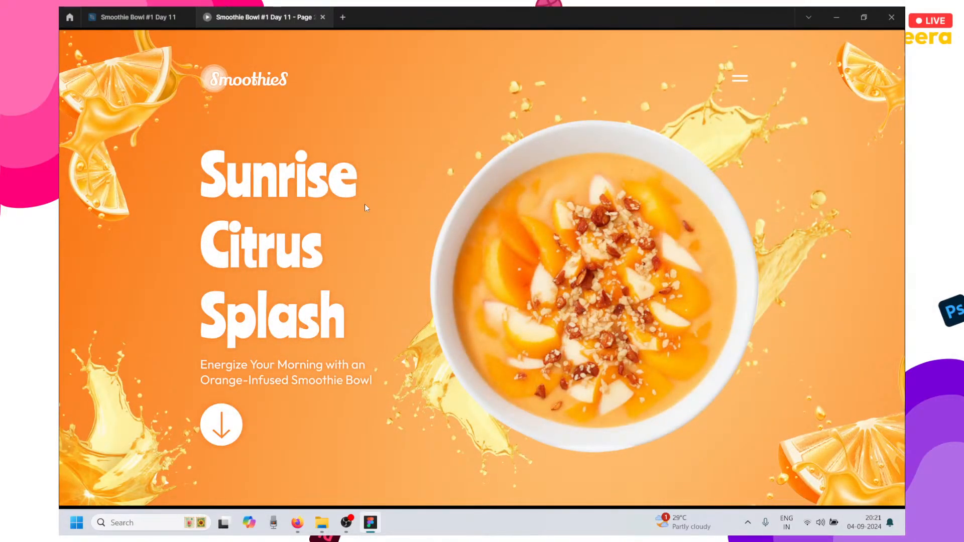
key(f)
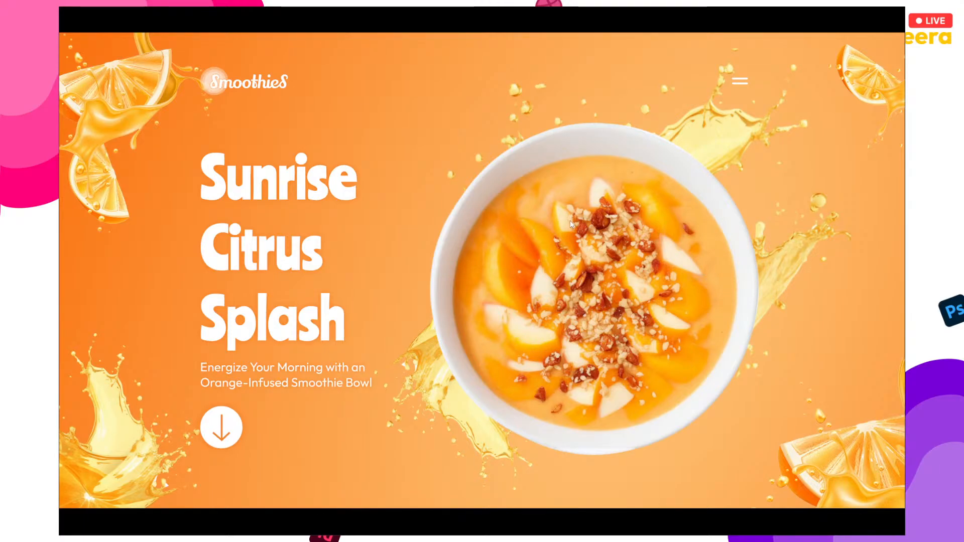
key(super+Tab)
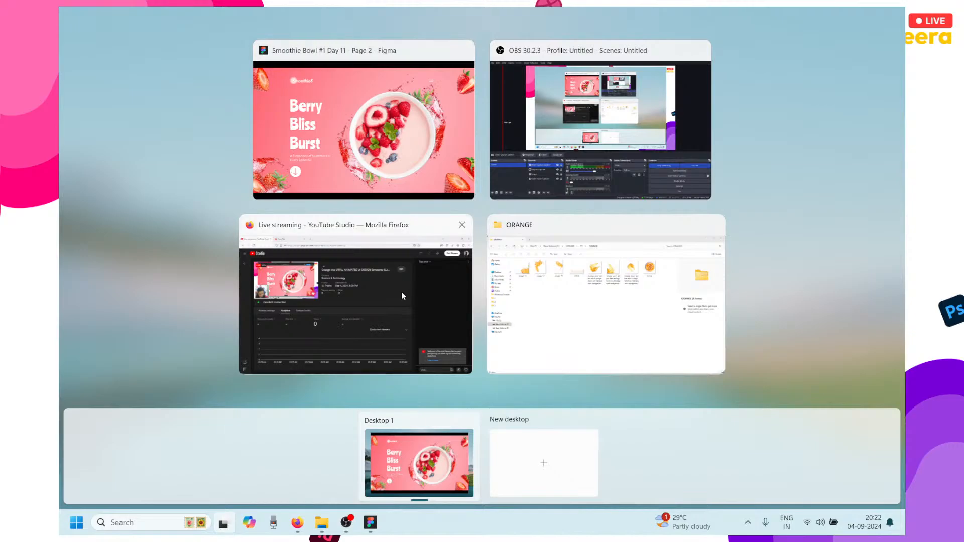
click(440, 161)
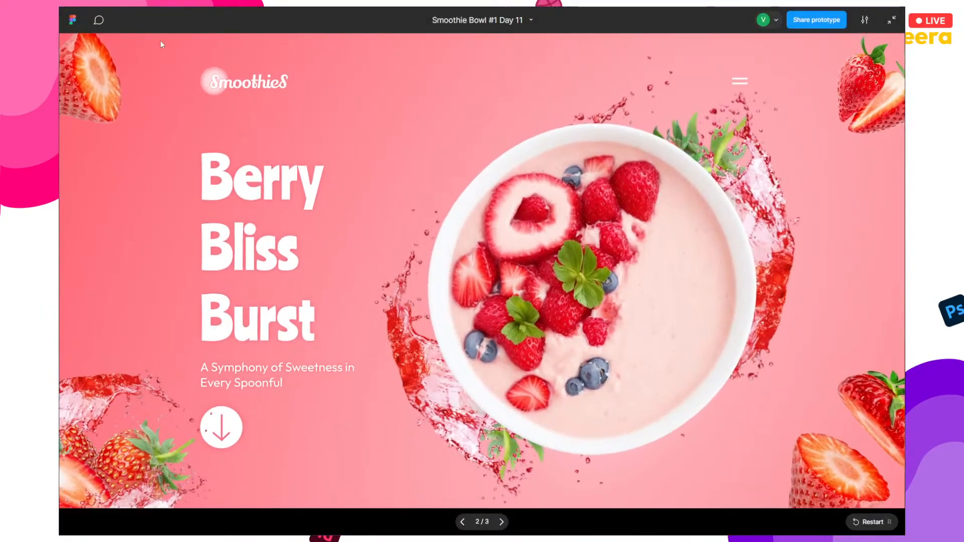
click(891, 20)
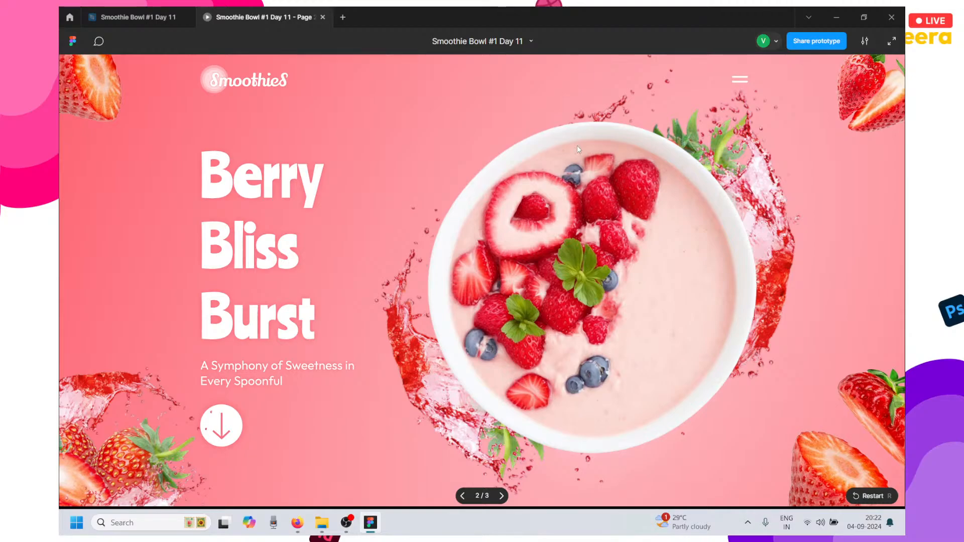
click(399, 230)
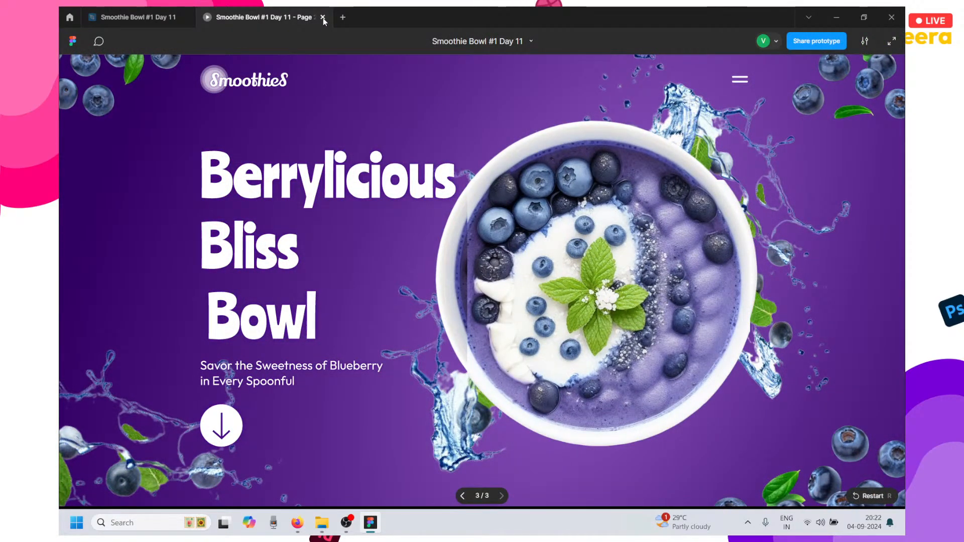
click(179, 17)
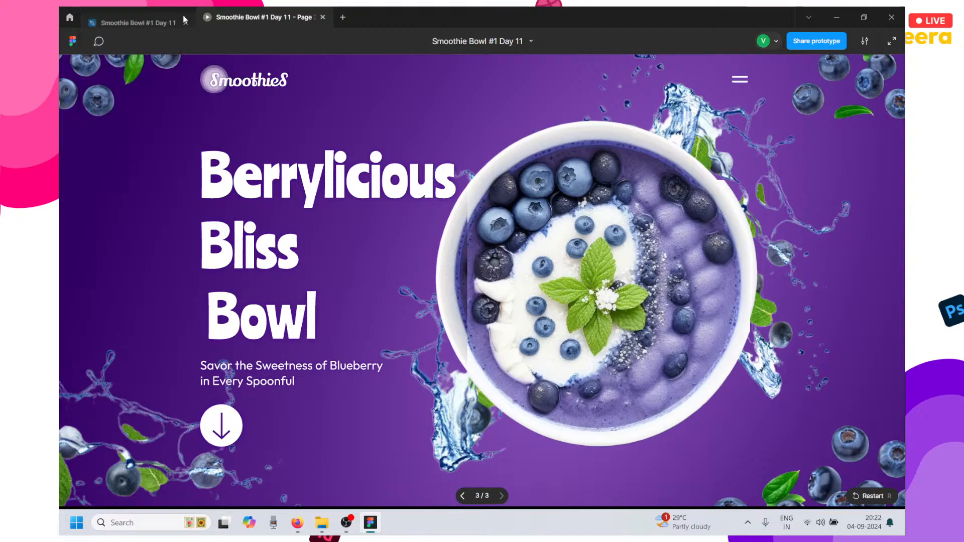
Switch to Firefox, look up "FIGMA DOWNLOADS" and view the desktop app options on Figma's downloads page.
click(297, 523)
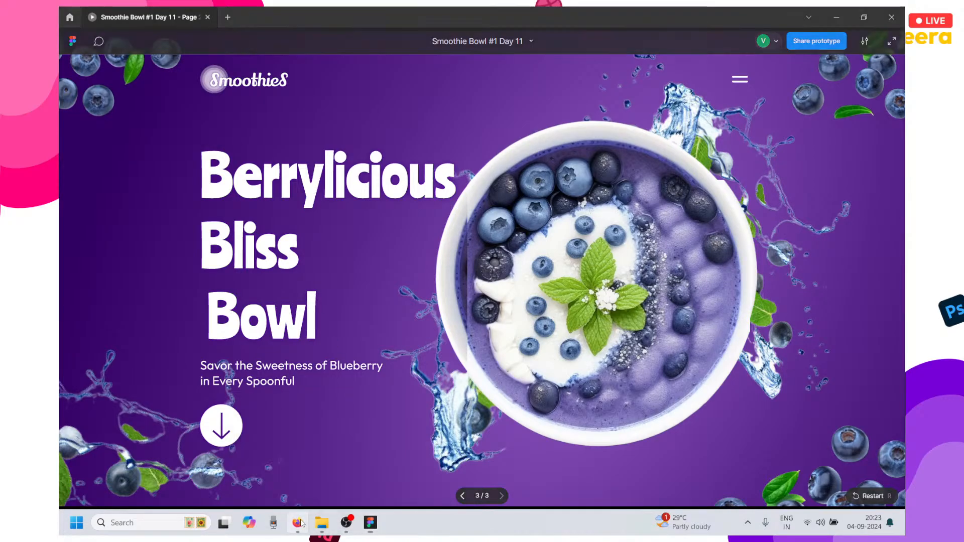
click(251, 11)
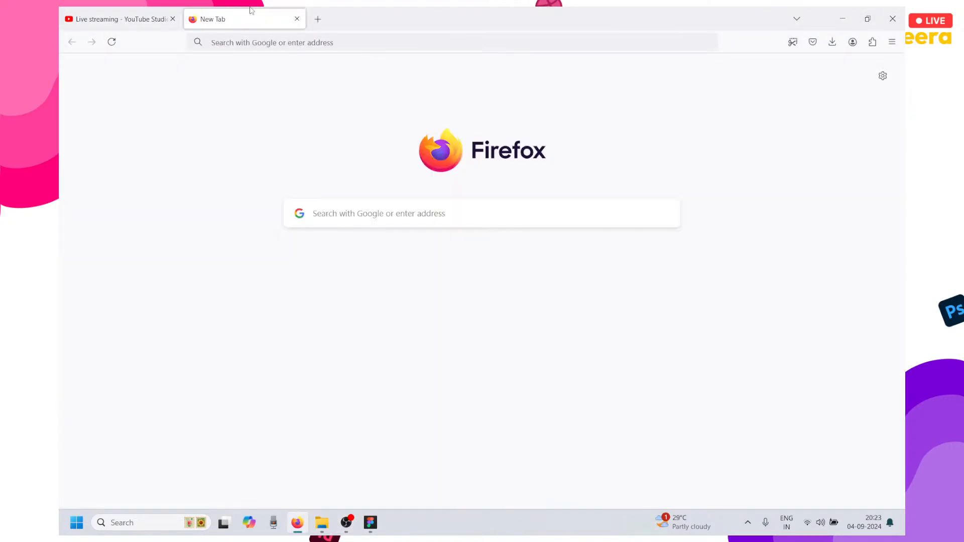
key(ctrl+d)
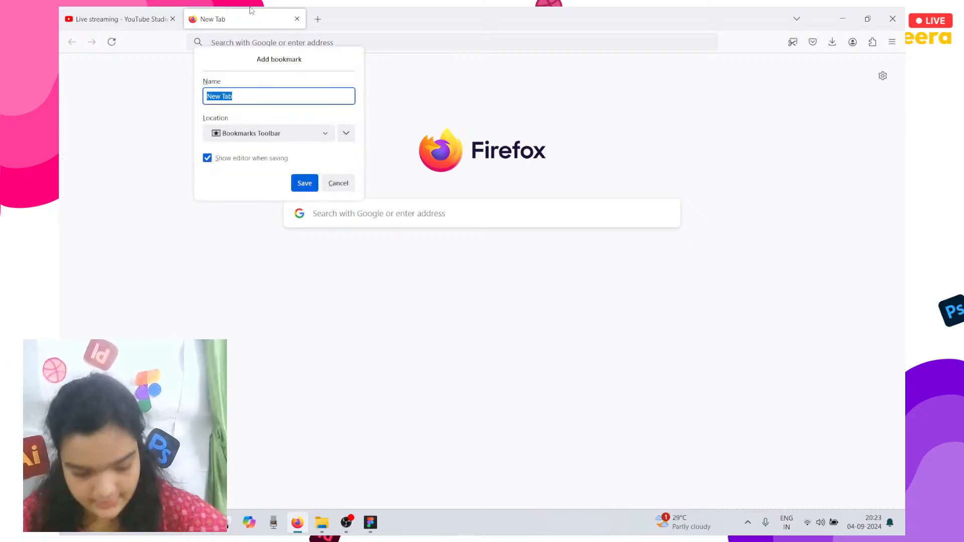
click(374, 44)
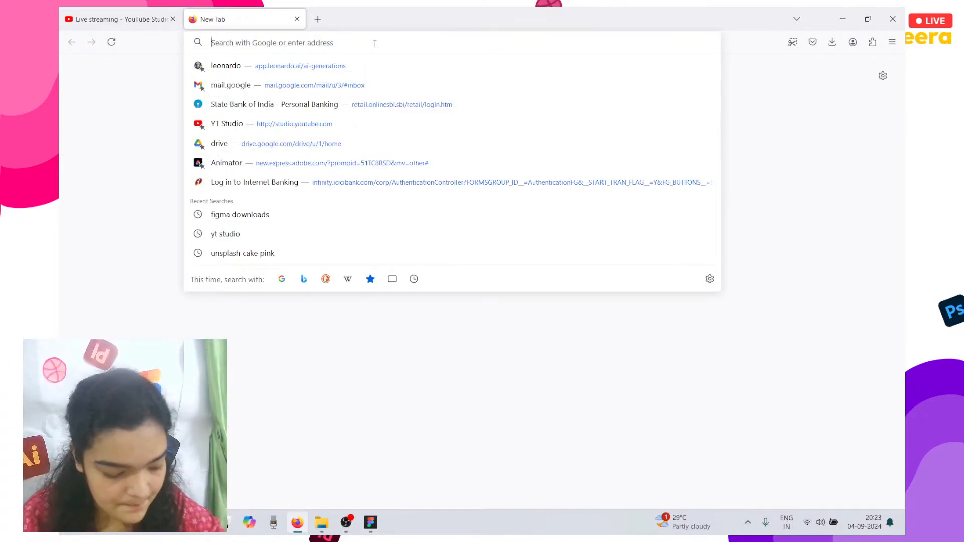
text(FI)
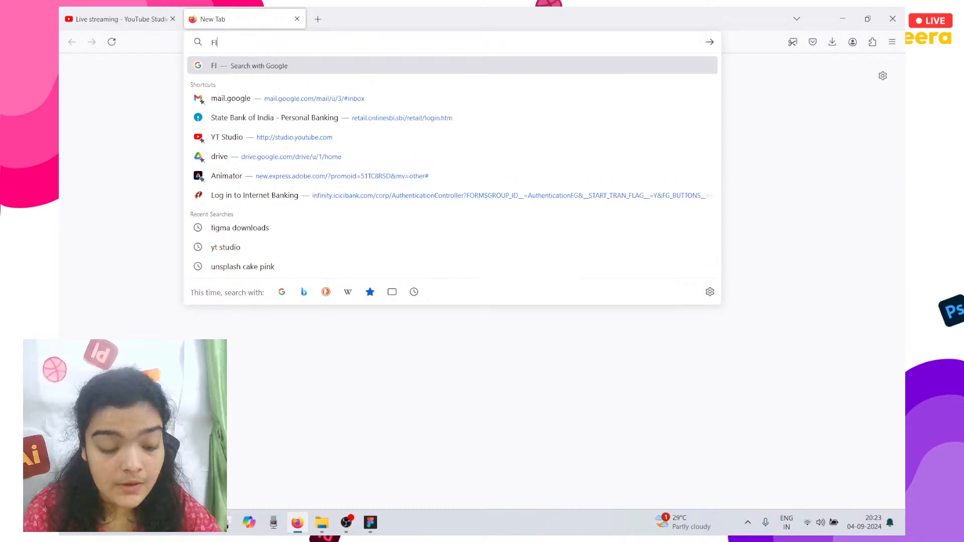
text(GMA DOWNLOADS)
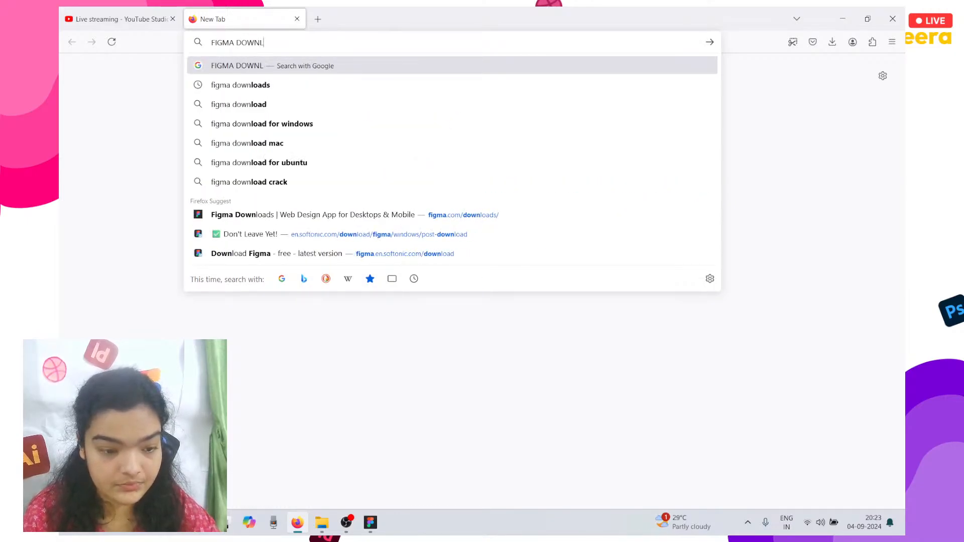
key(Return)
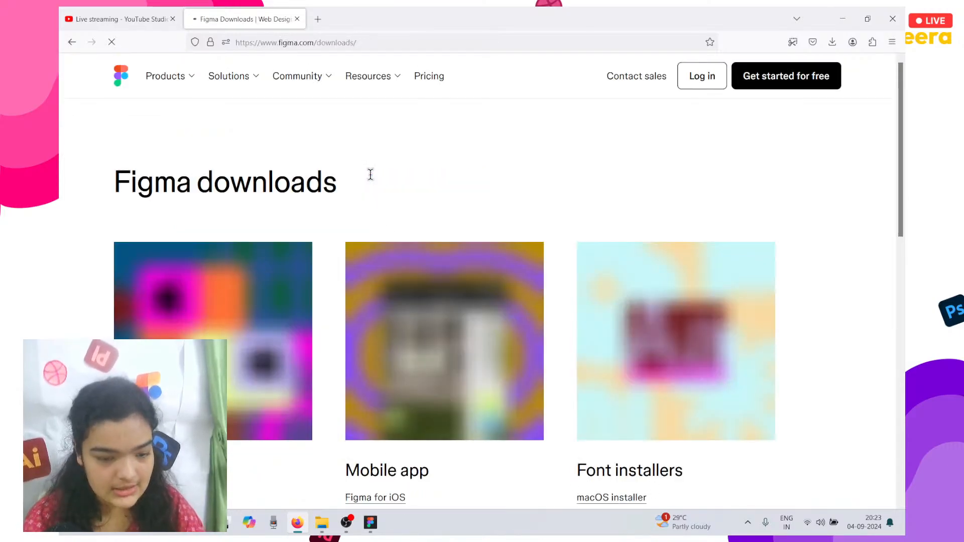
scroll(370, 173, down, 4)
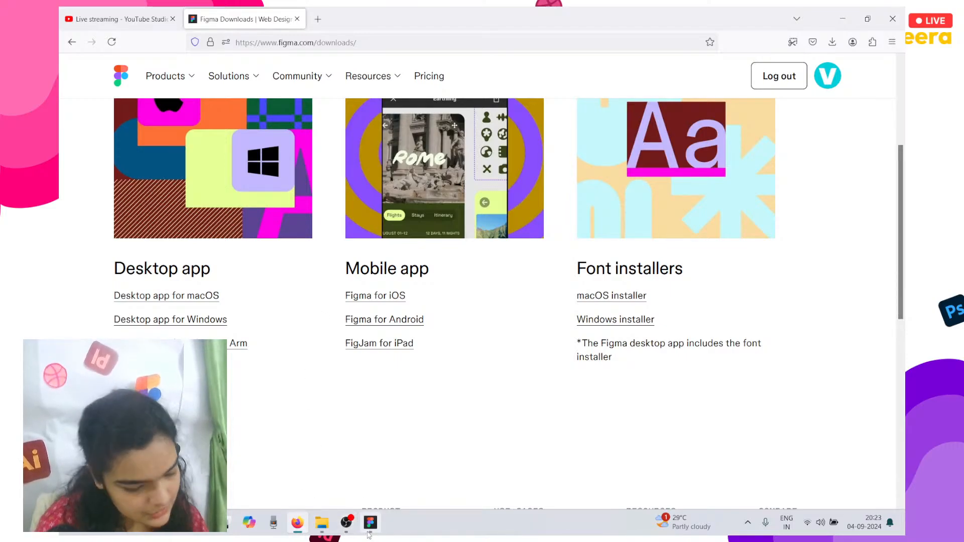
Switch back to the Figma desktop app and create a new blank design file.
mouse_move(366, 537)
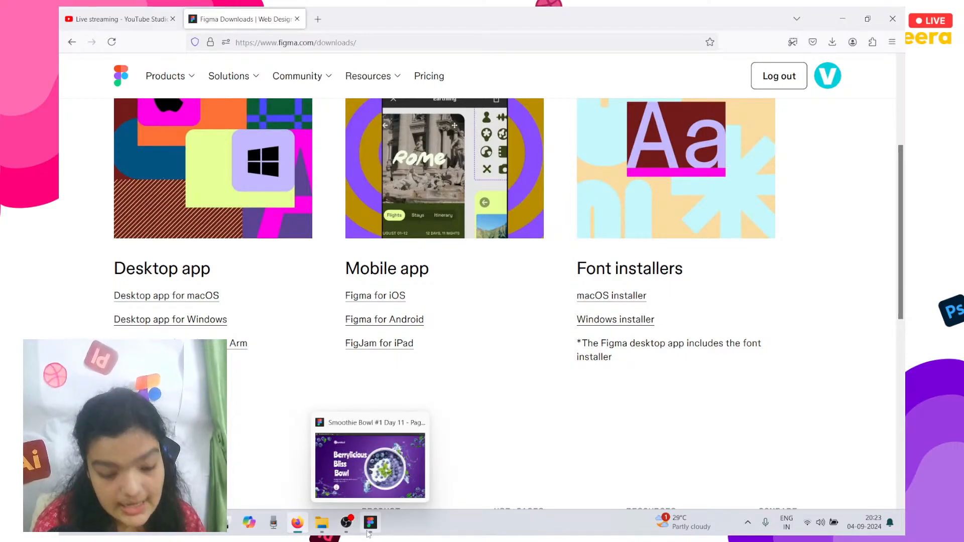
click(368, 533)
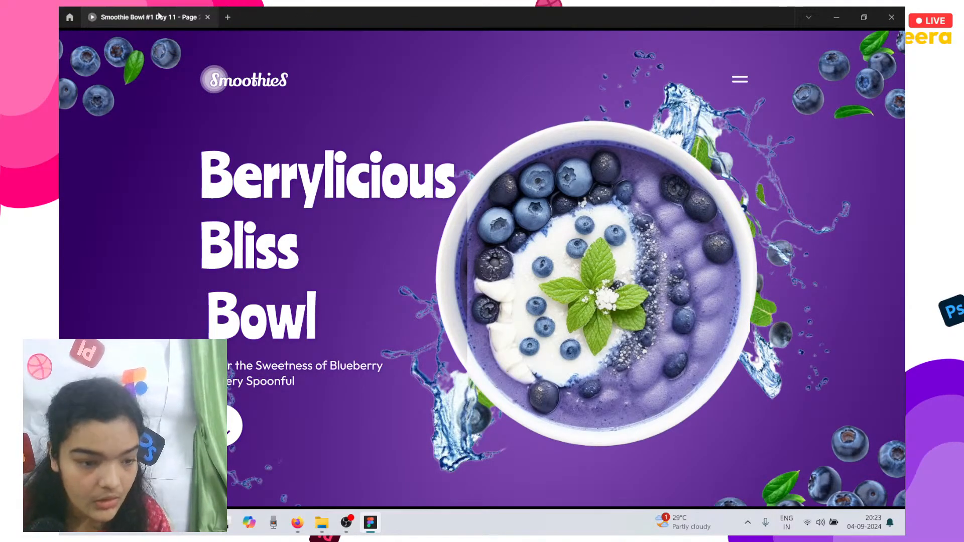
click(76, 14)
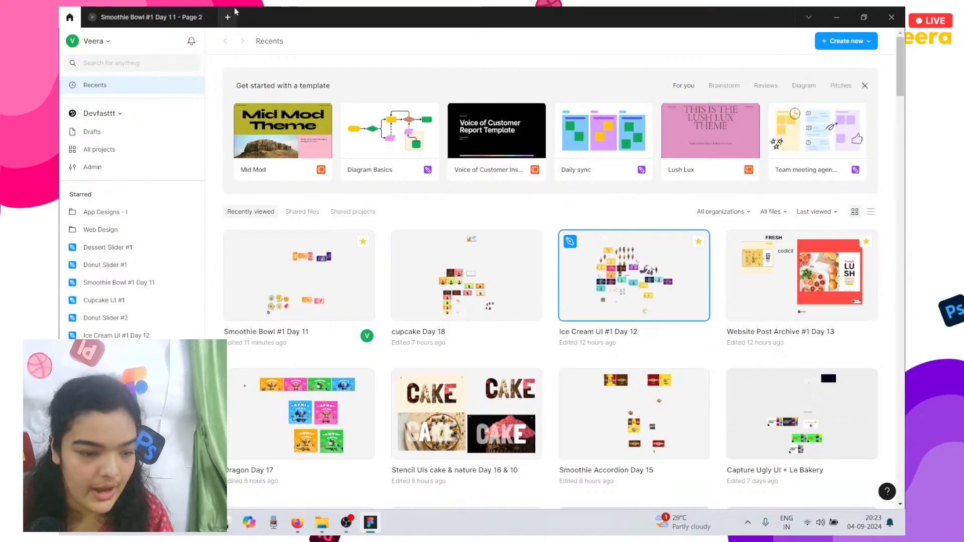
click(226, 17)
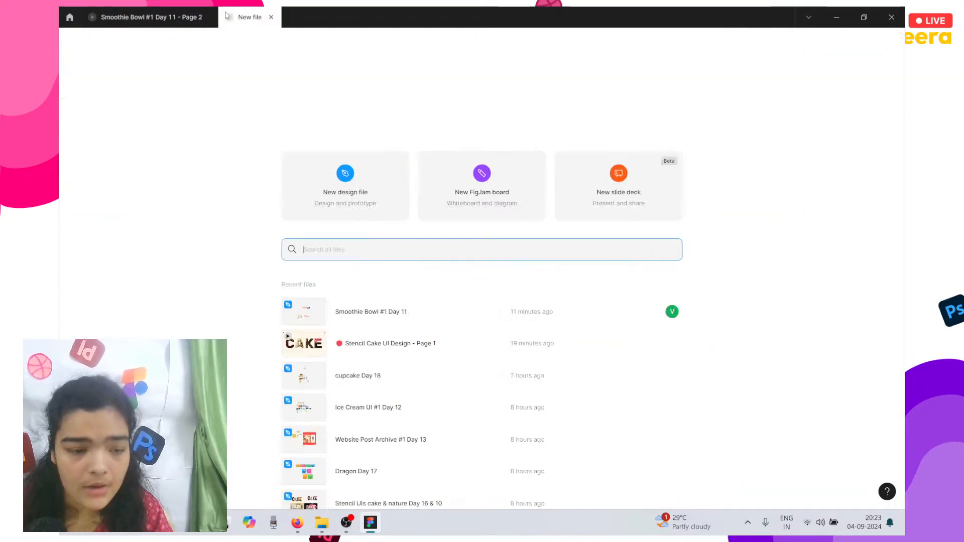
click(363, 184)
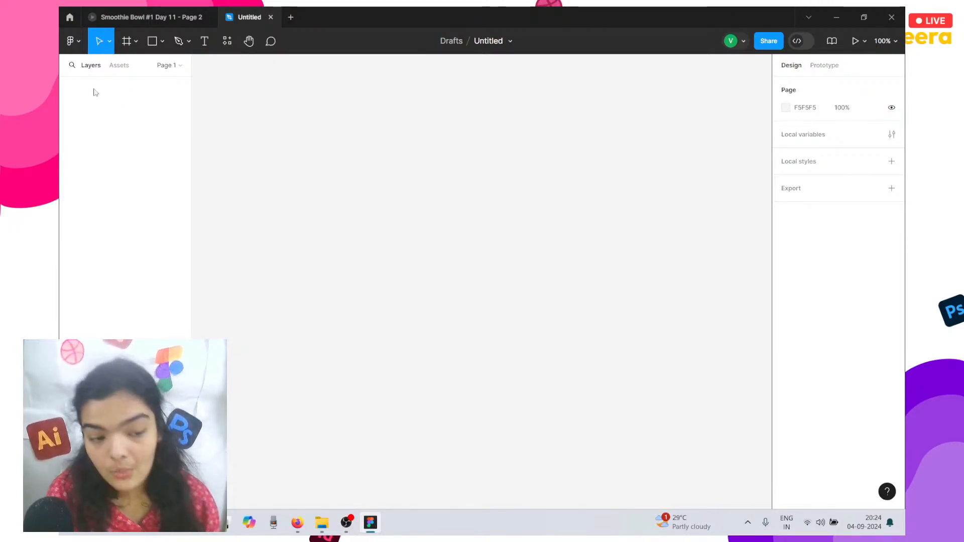
Add a frame to the empty canvas and set its size to 1920 × 1080.
click(134, 41)
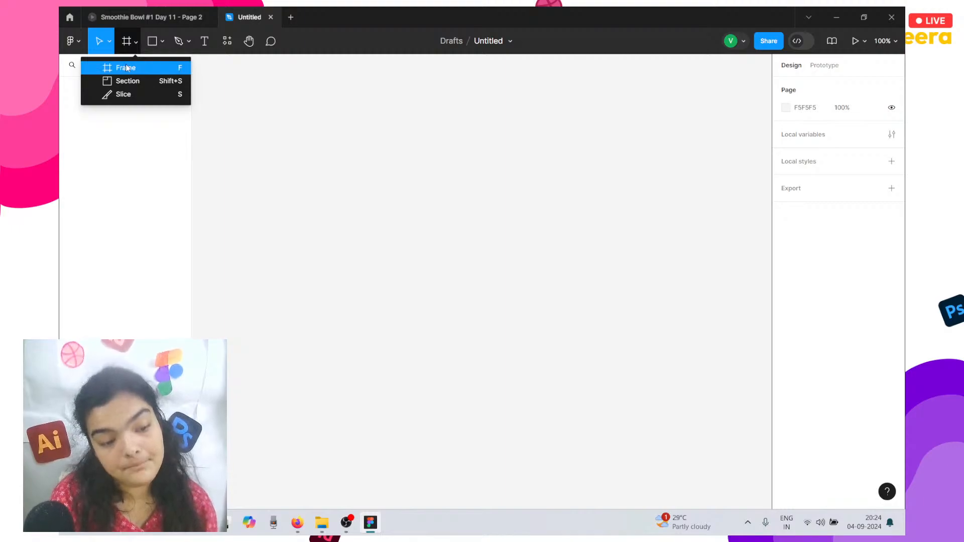
click(125, 68)
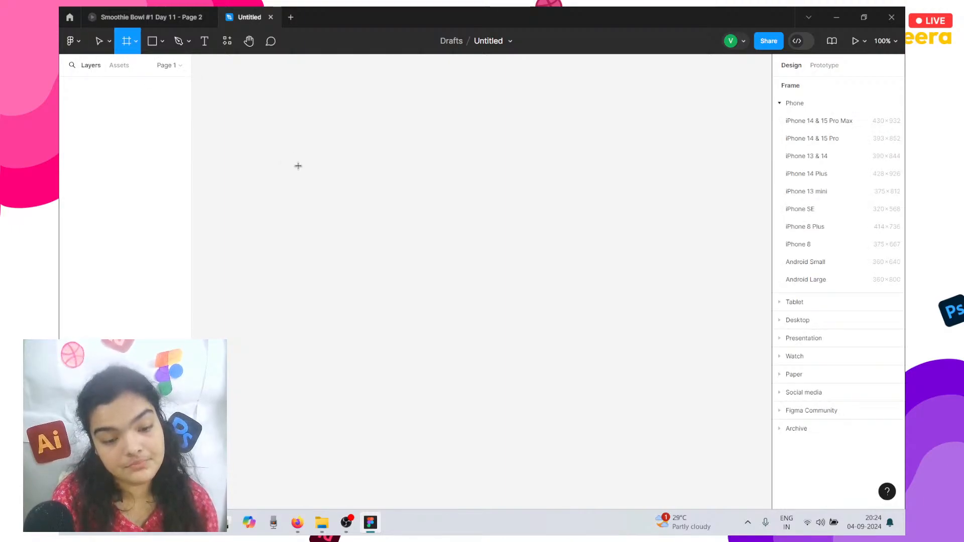
click(414, 240)
click(815, 153)
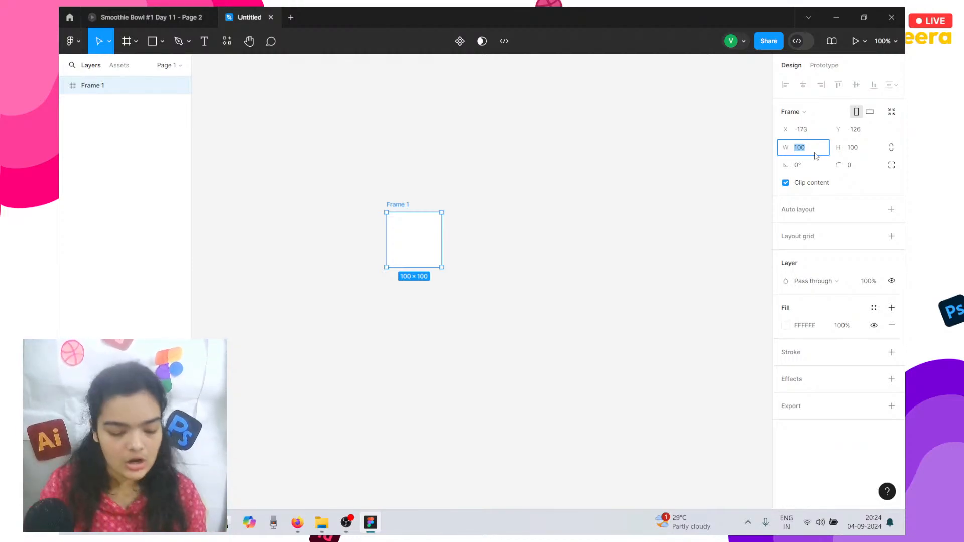
text(19)
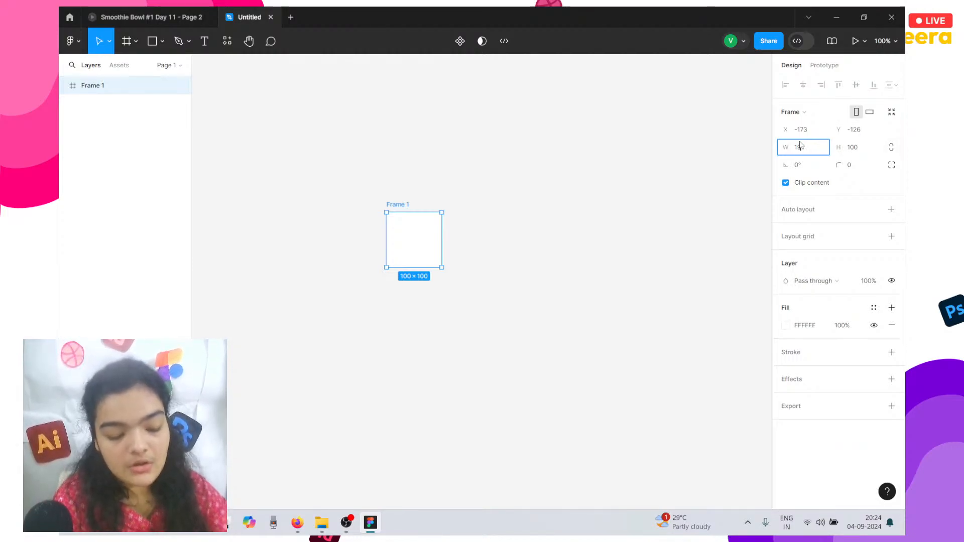
text(20)
key(Tab)
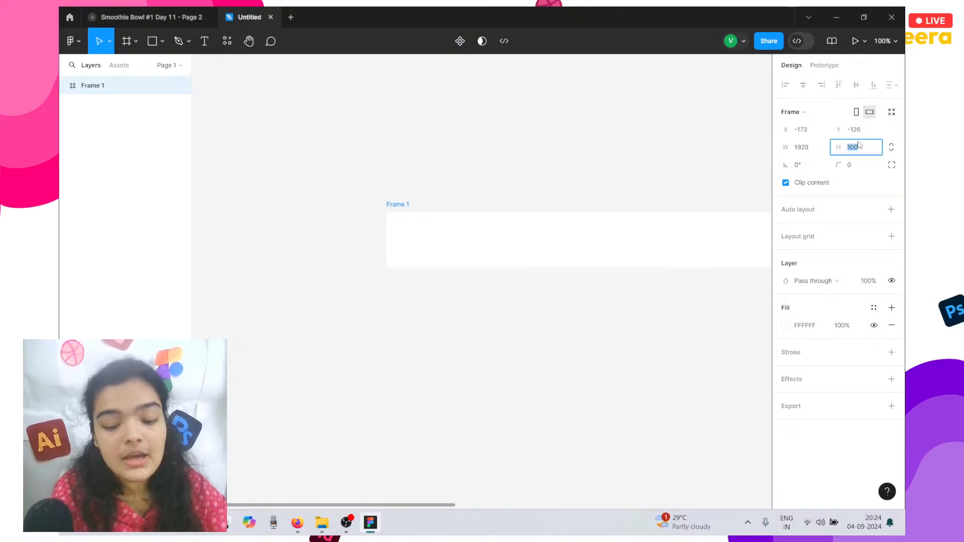
text(1080)
key(Return)
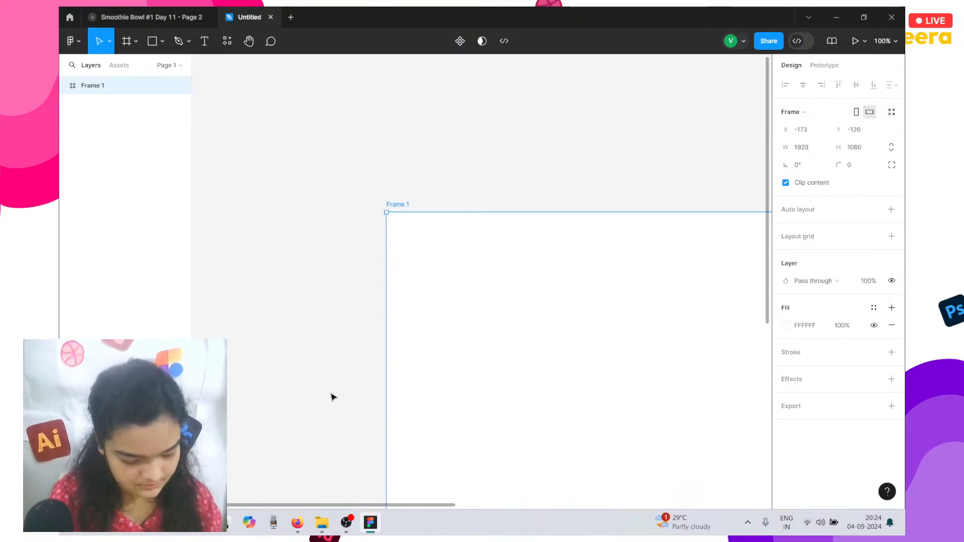
Bring the entire frame into view, roughly centred on the canvas.
scroll(331, 397, down, 4)
scroll(331, 397, down, 4)
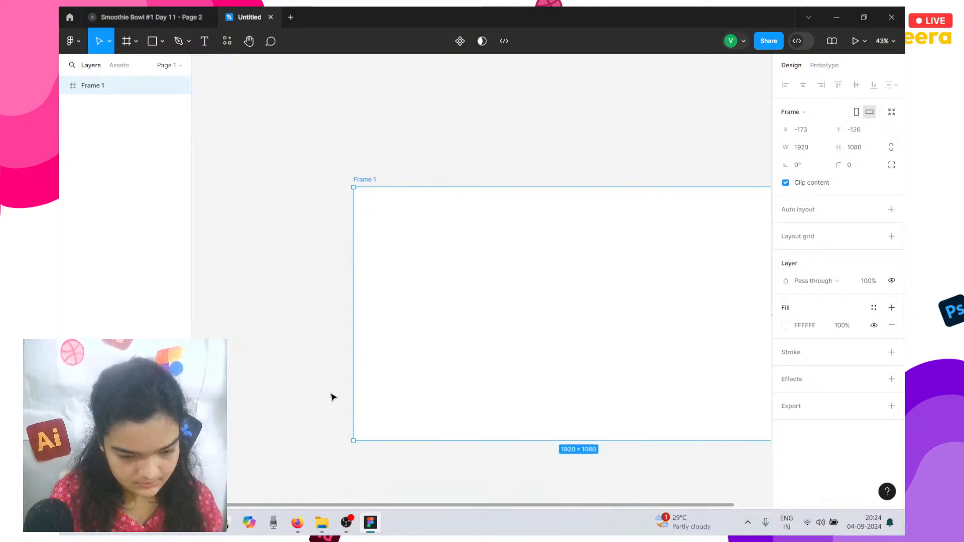
scroll(331, 395, right, 5)
scroll(330, 391, left, 5)
scroll(329, 392, right, 2)
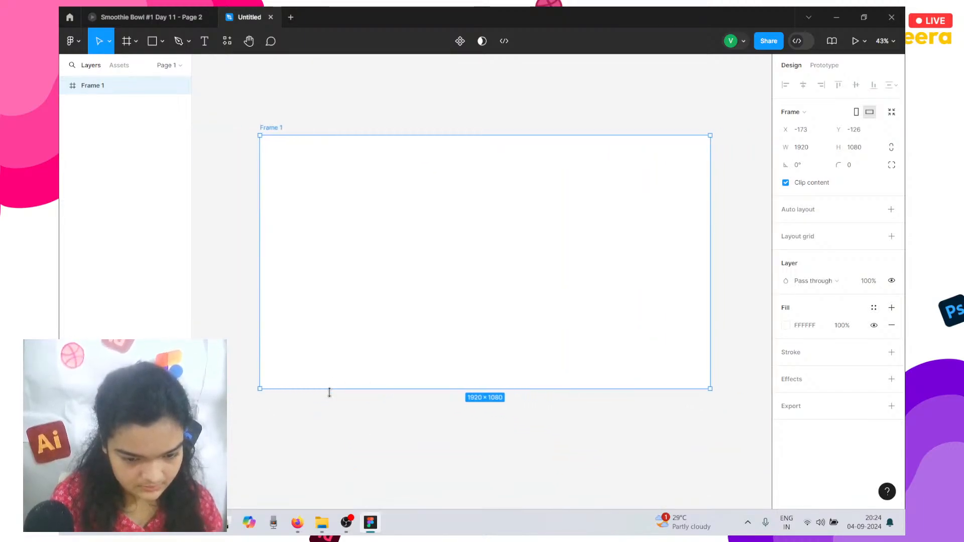
scroll(330, 394, up, 1)
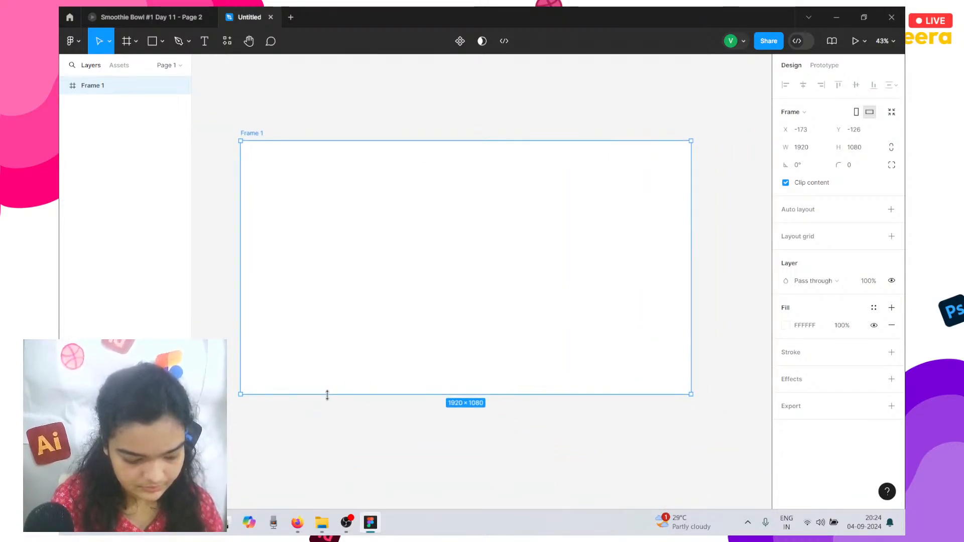
scroll(328, 395, down, 1)
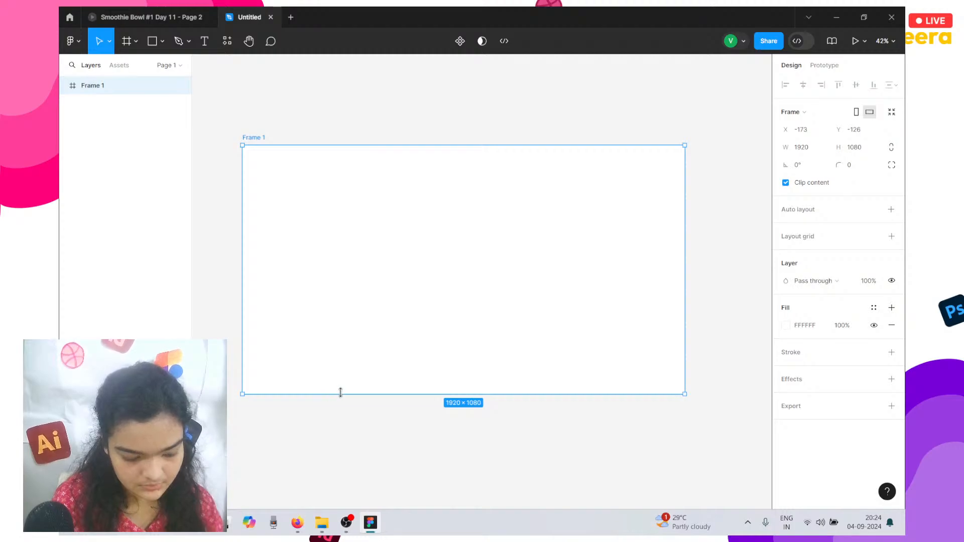
scroll(340, 392, left, 3)
scroll(341, 392, right, 1)
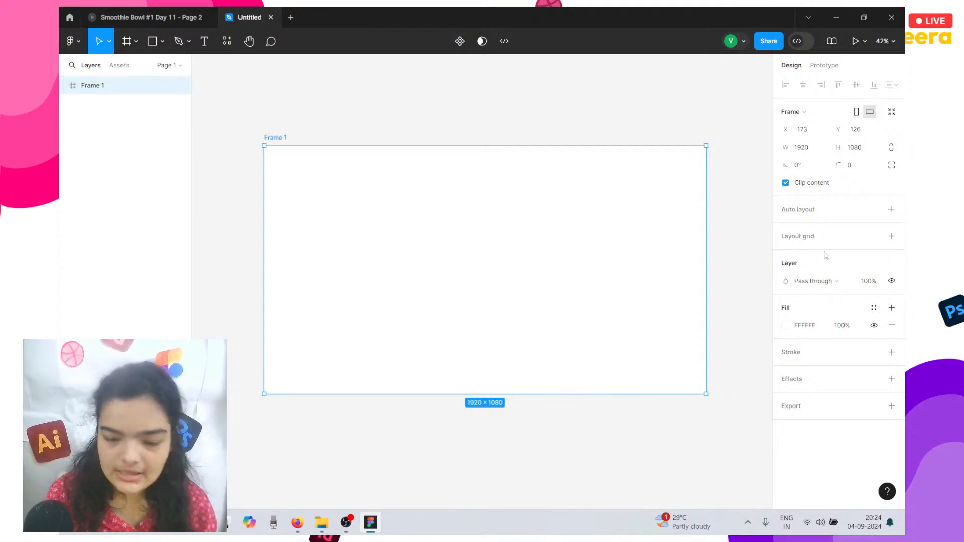
Change the frame's solid fill from white to the soft pink FFA1C3 and deselect the frame.
click(785, 326)
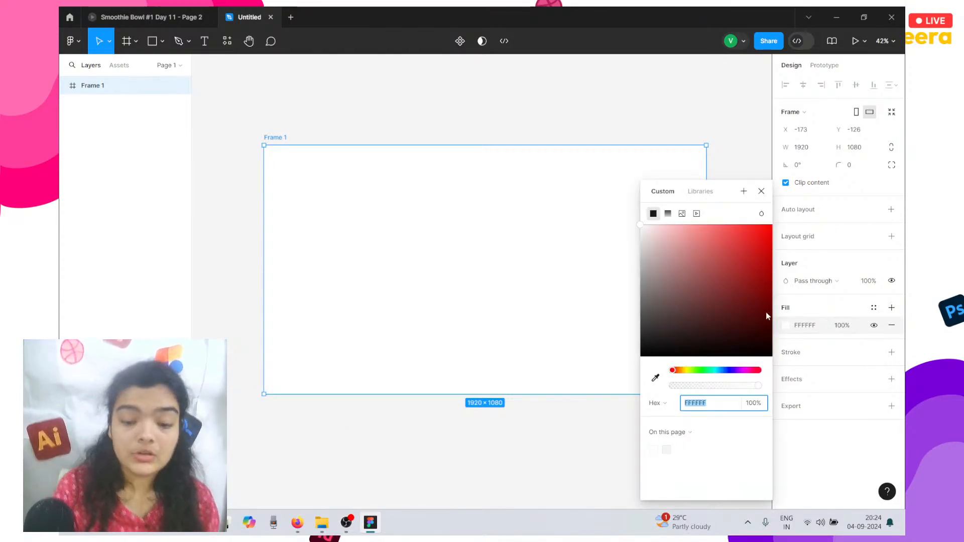
click(749, 370)
drag(721, 303, 690, 205)
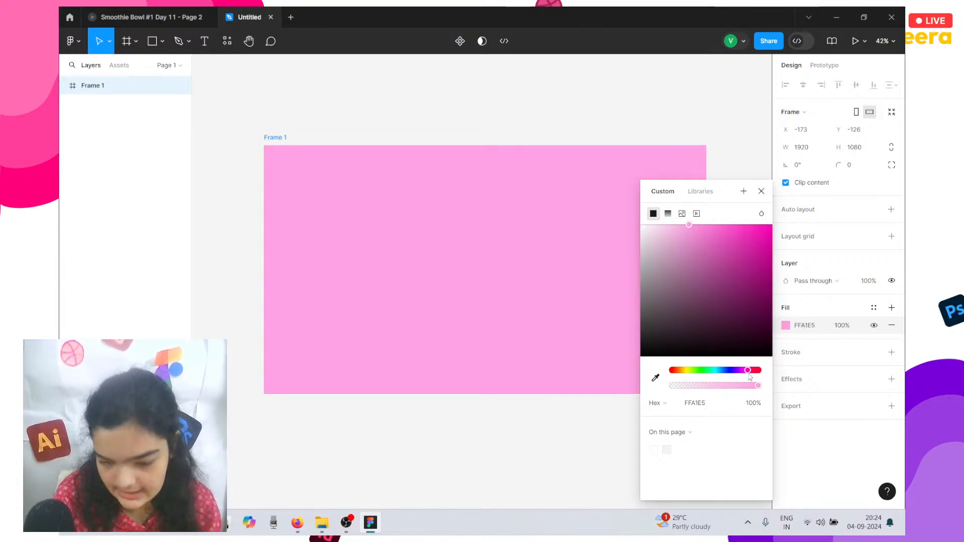
drag(749, 376, 745, 374)
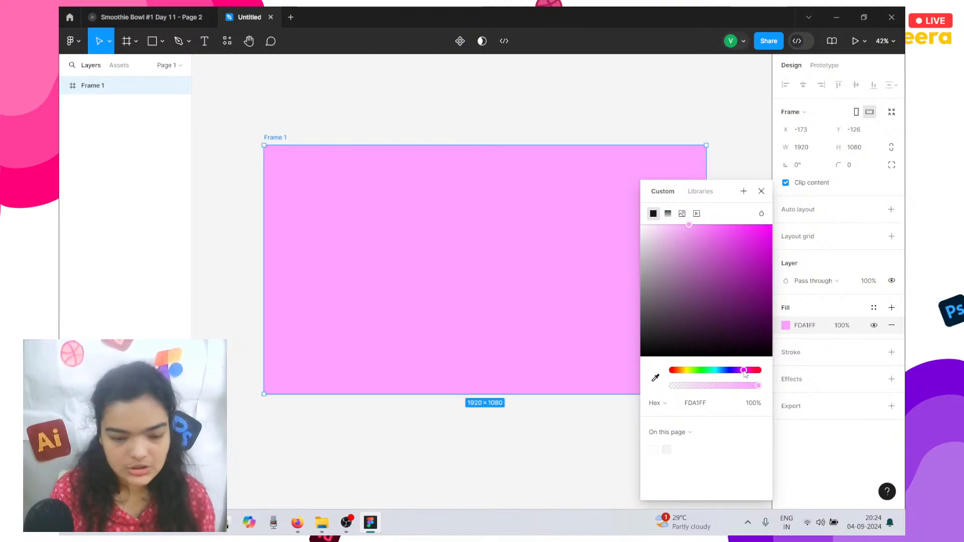
drag(744, 370, 745, 369)
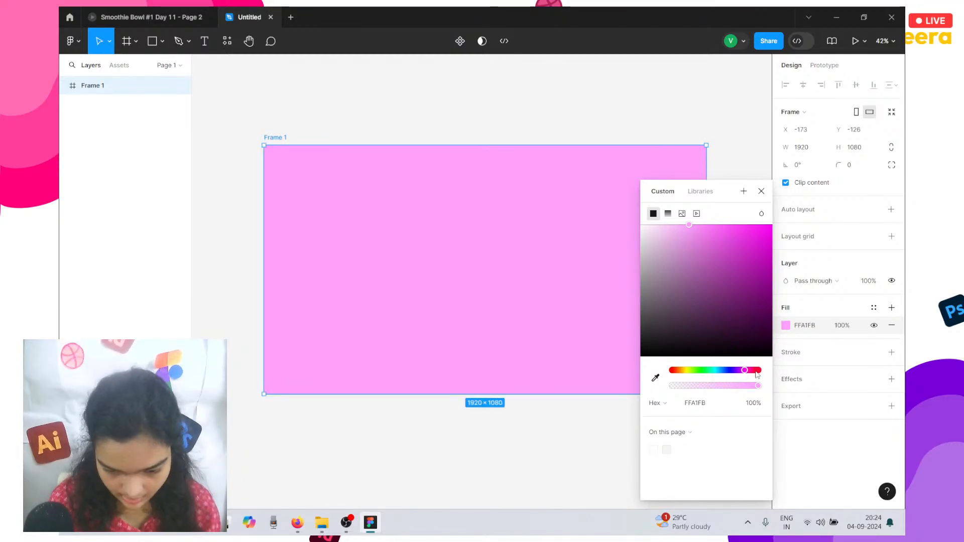
drag(746, 372, 755, 371)
click(601, 472)
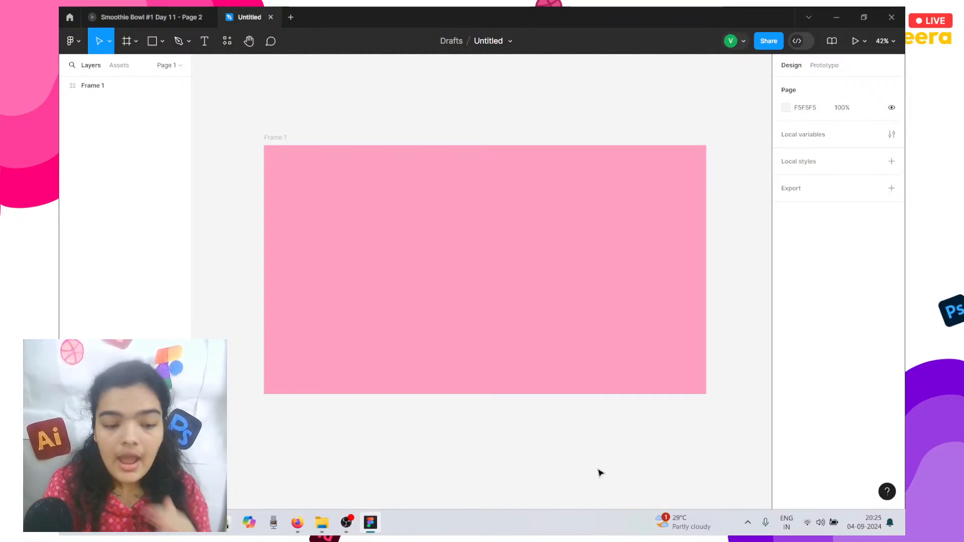
Switch to File Explorer, look over the image assets in the STREAM > 11 > PINK folder and return to Figma.
click(328, 525)
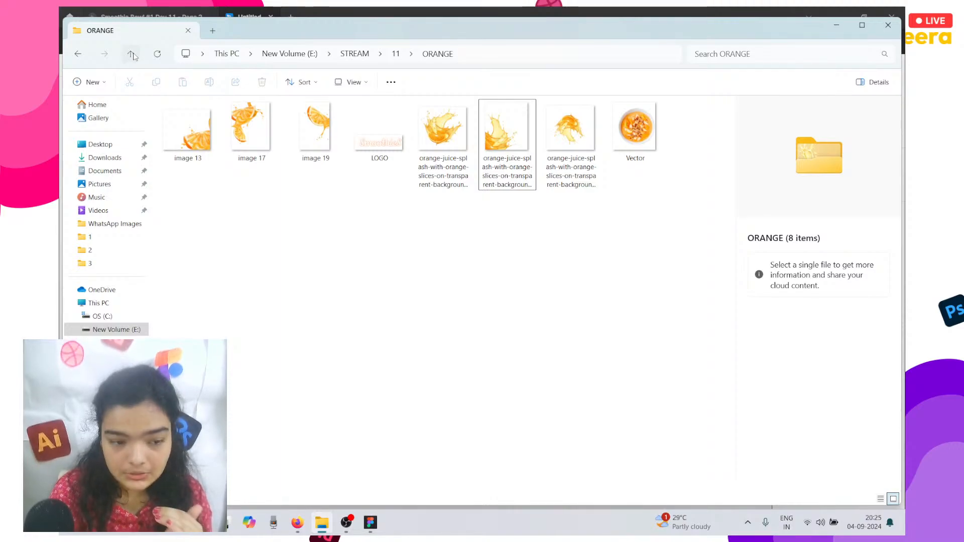
click(131, 54)
click(131, 54)
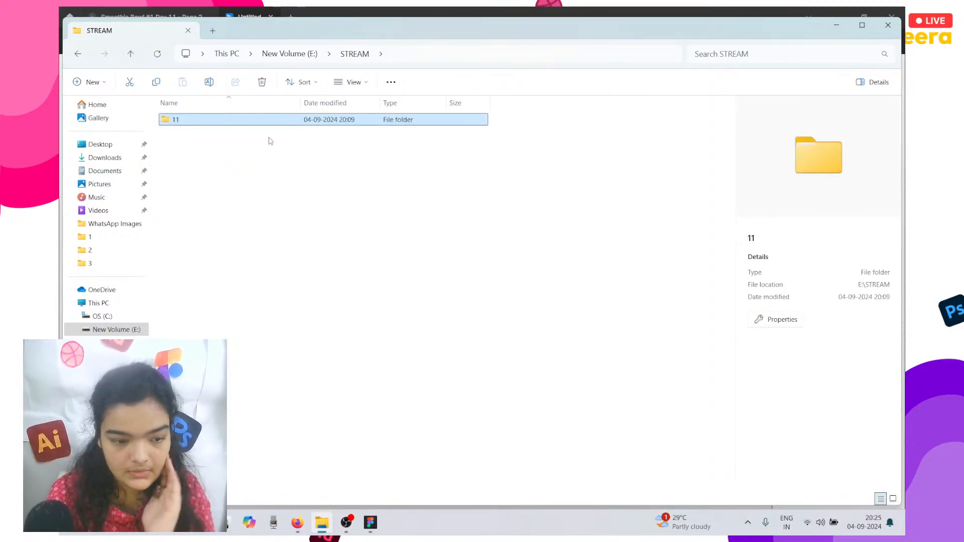
double_click(206, 123)
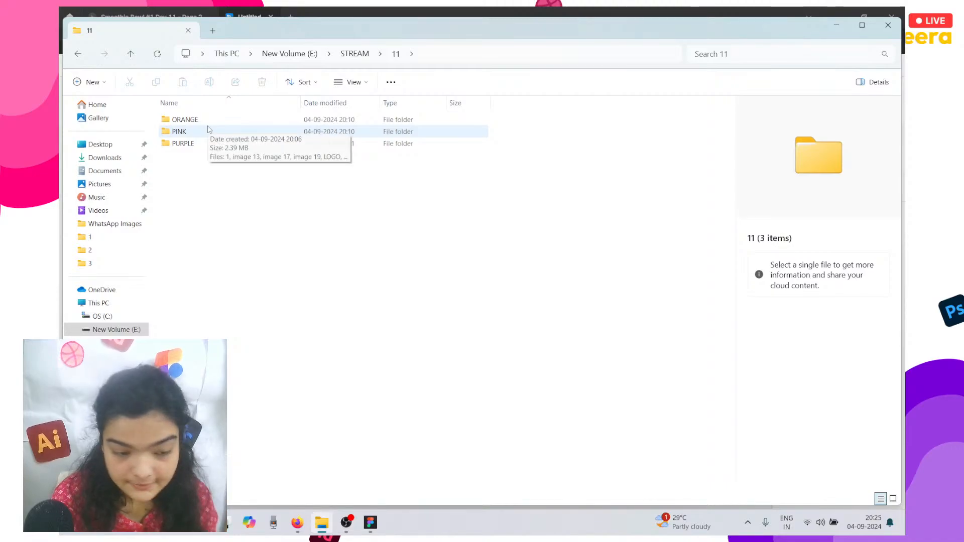
mouse_move(205, 122)
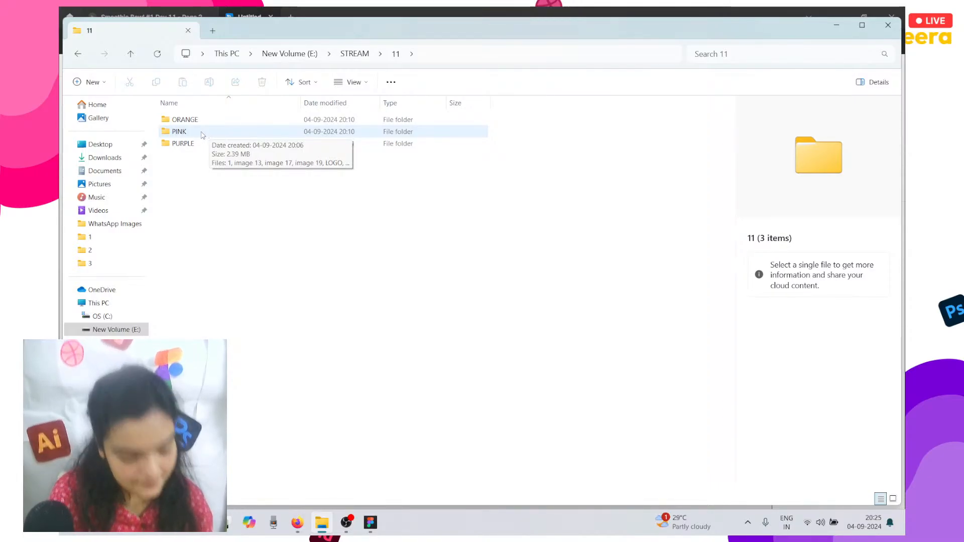
double_click(203, 135)
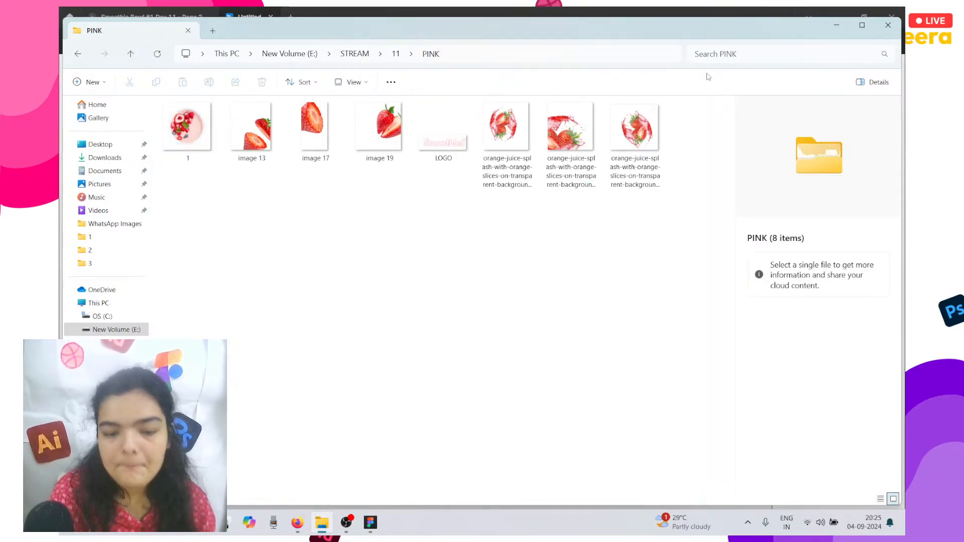
click(870, 26)
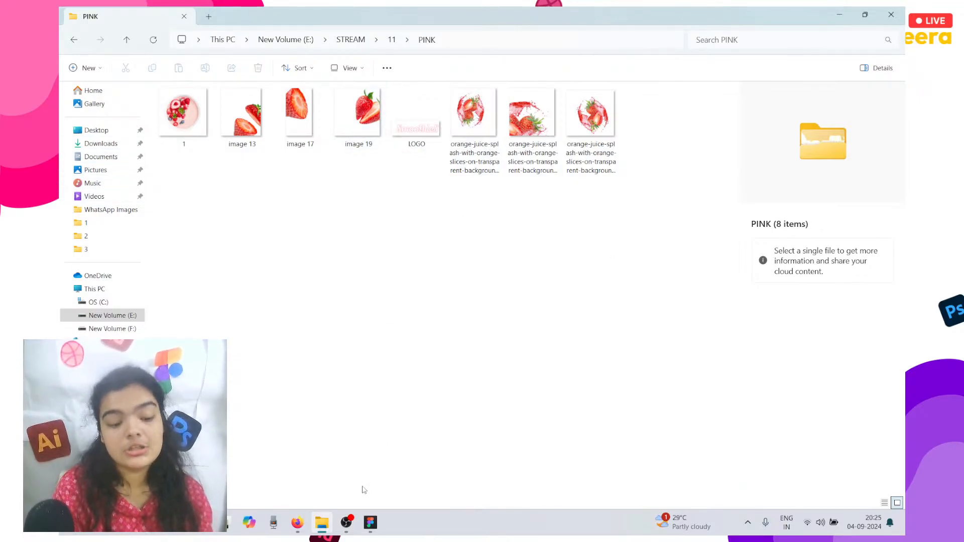
click(370, 527)
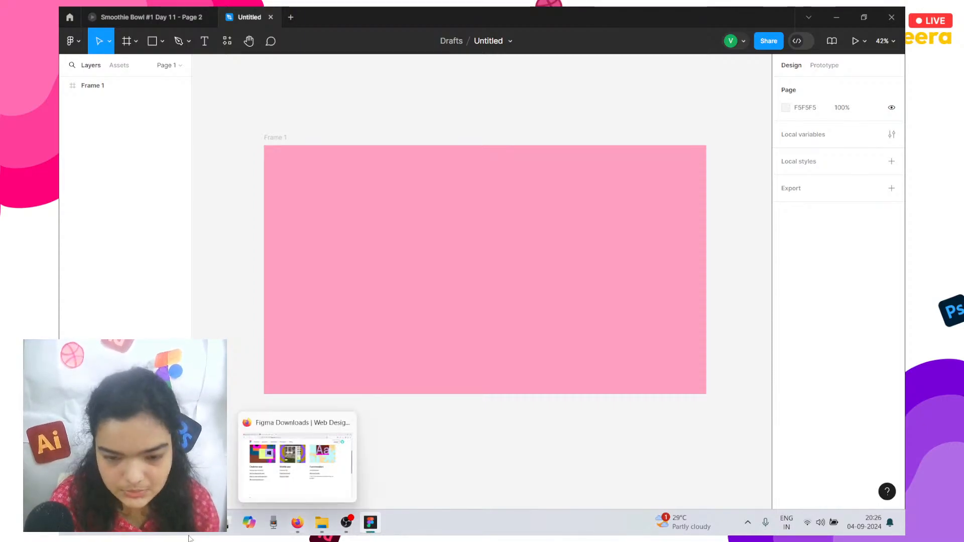
View the orange slide in the Smoothie Bowl prototype for reference and return to the untitled design file.
scroll(275, 440, right, 2)
scroll(256, 372, left, 1)
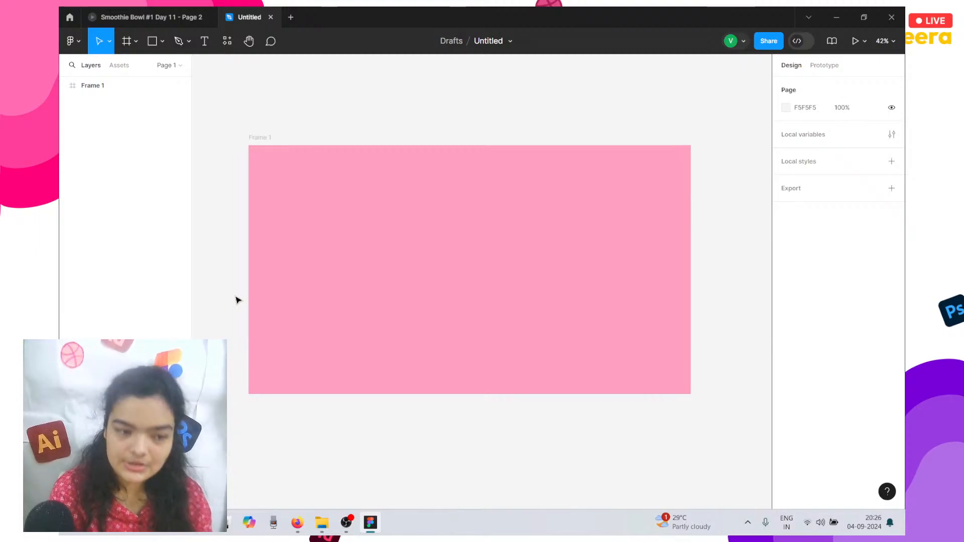
click(151, 17)
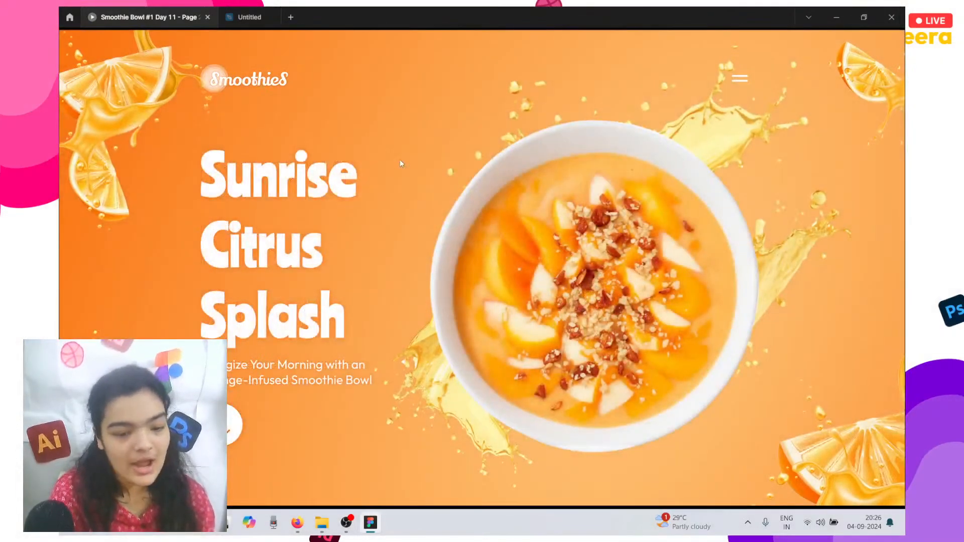
click(248, 17)
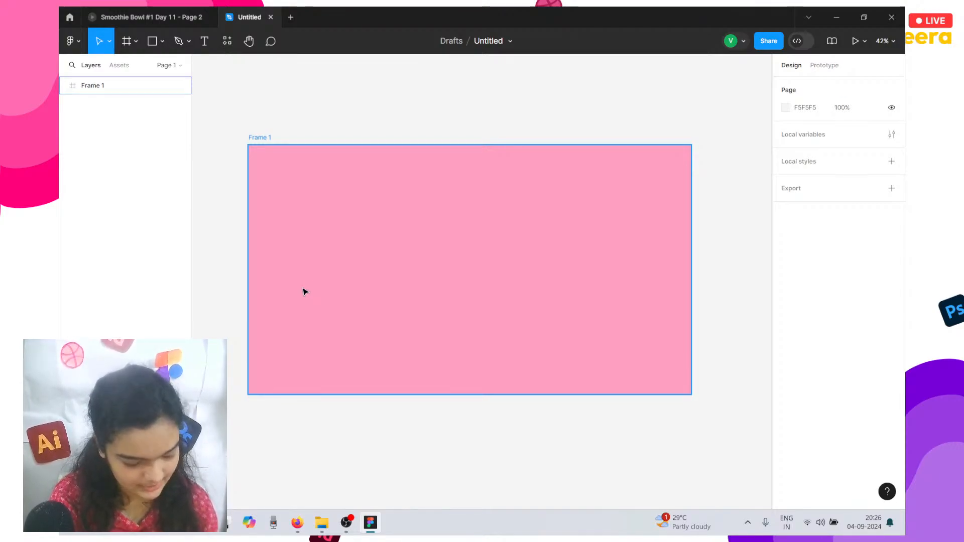
Switch to File Explorer, review the colour folders inside 11 and the PINK folder's images again, and return to Figma.
click(322, 522)
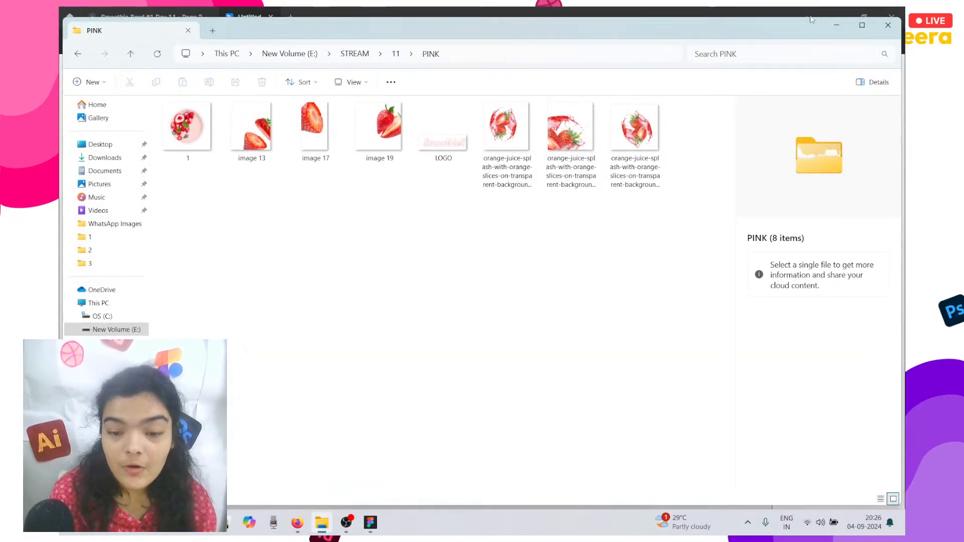
click(839, 15)
click(810, 16)
click(643, 21)
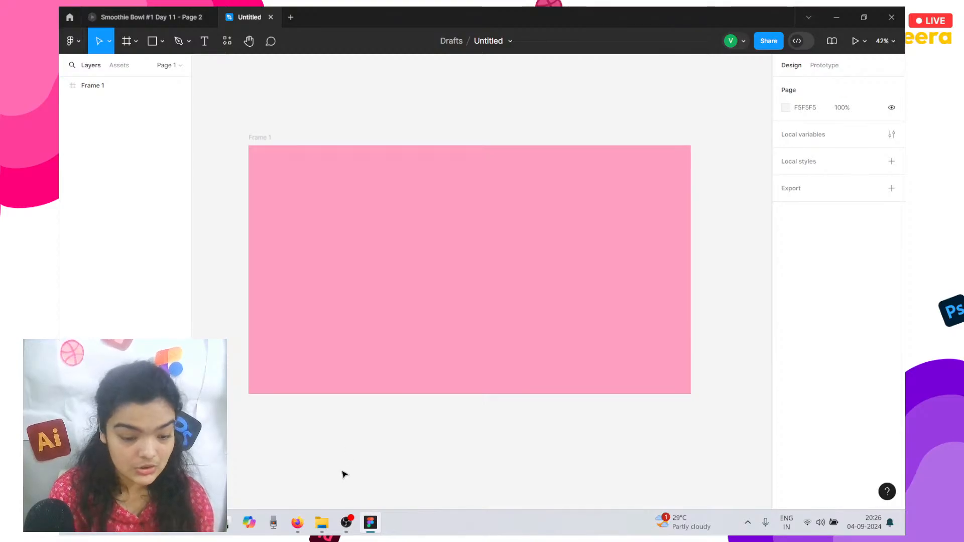
click(322, 522)
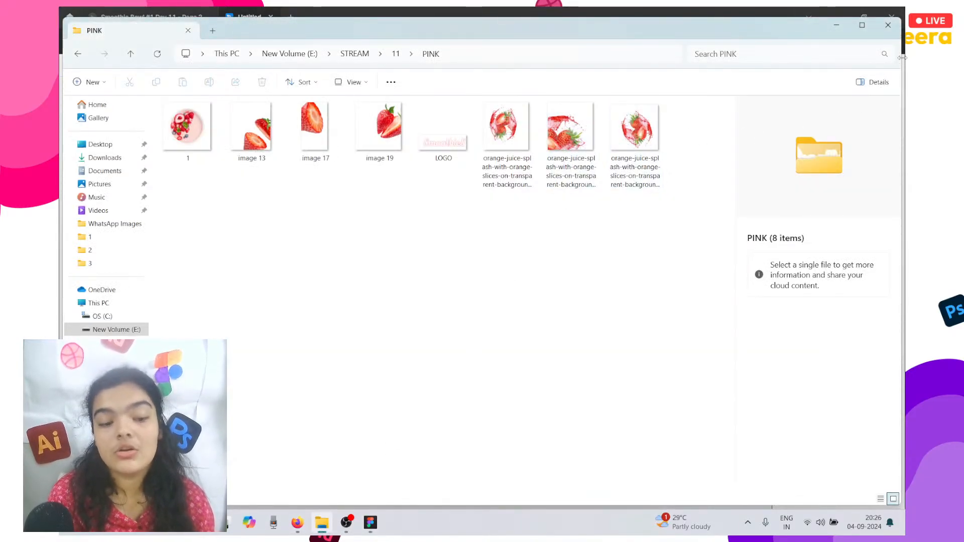
click(395, 54)
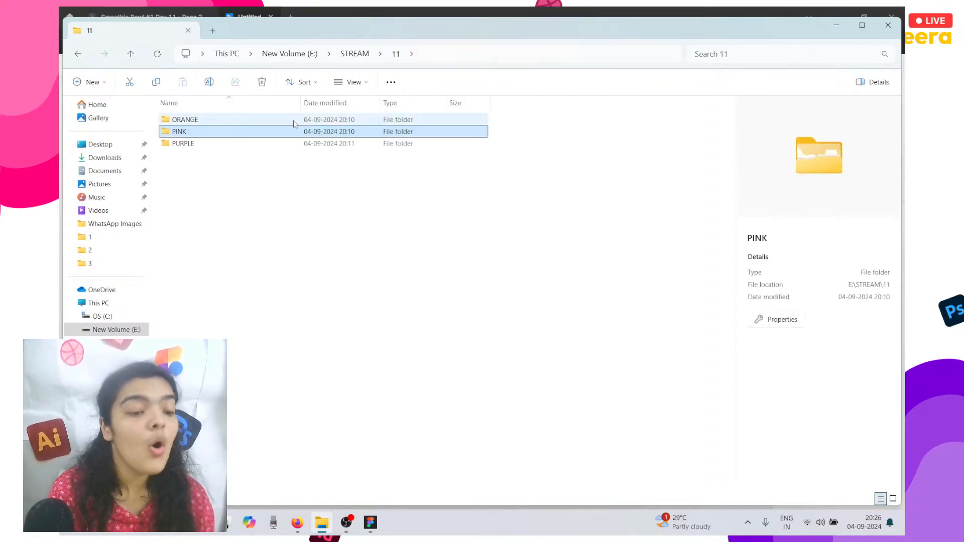
double_click(336, 132)
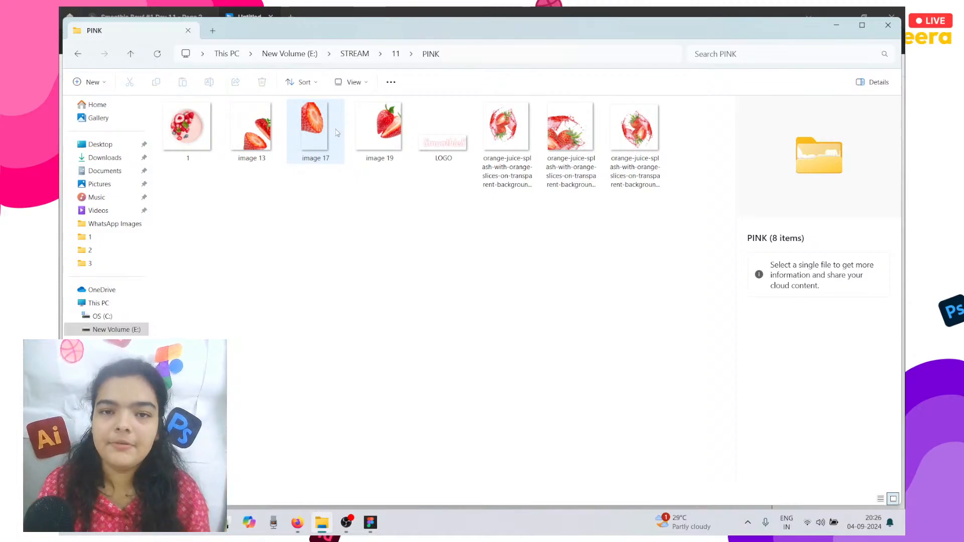
click(863, 27)
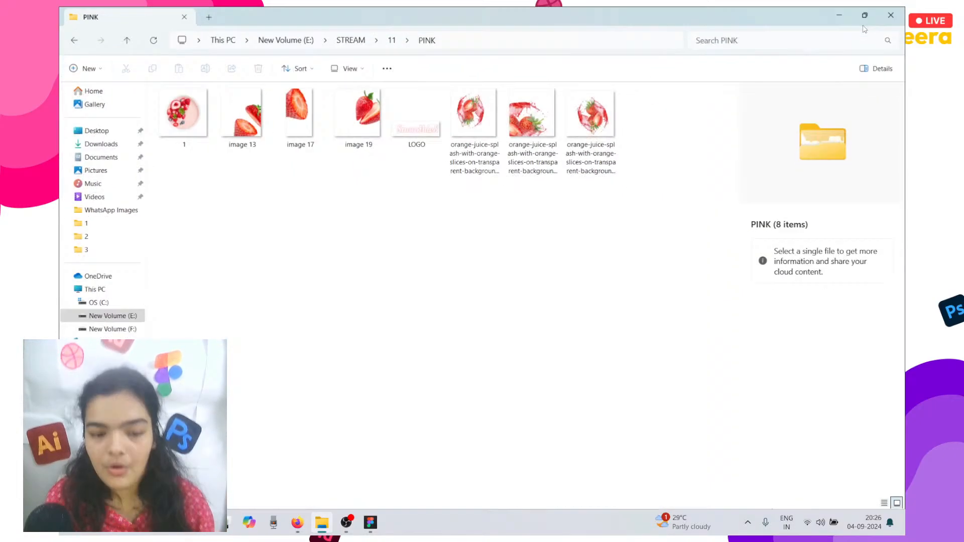
click(370, 523)
mouse_move(316, 534)
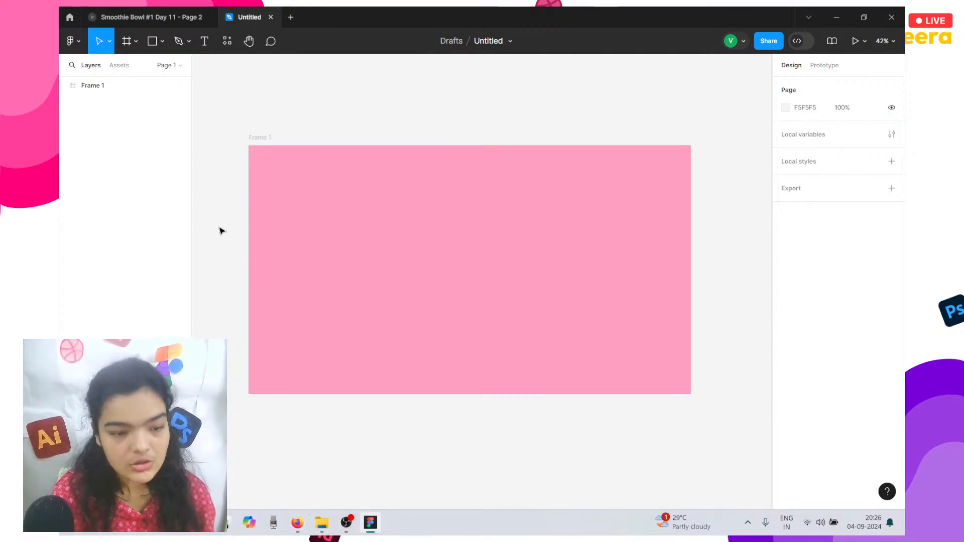
Place image 1, the strawberry smoothie bowl from the PINK folder, in the right part of the frame at about X 767, Y 55.
click(161, 45)
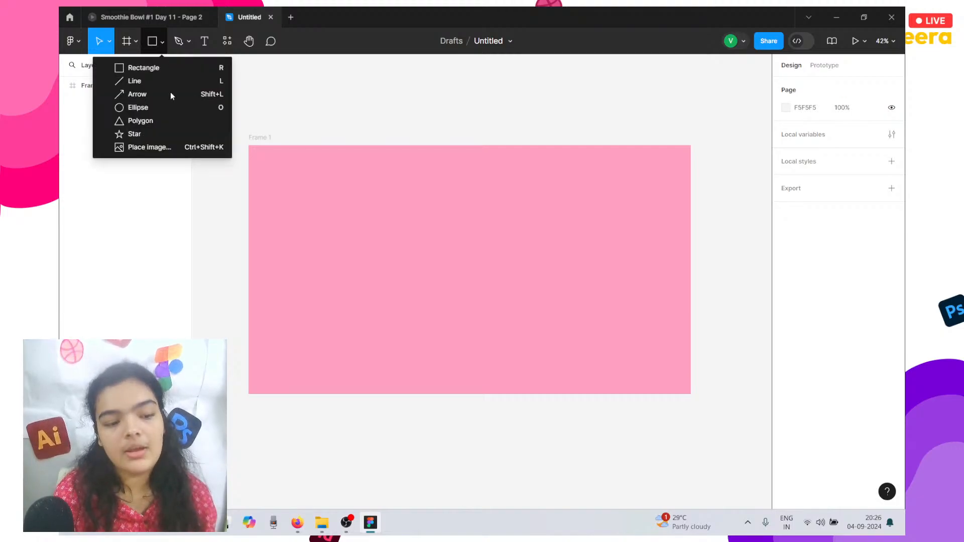
click(148, 147)
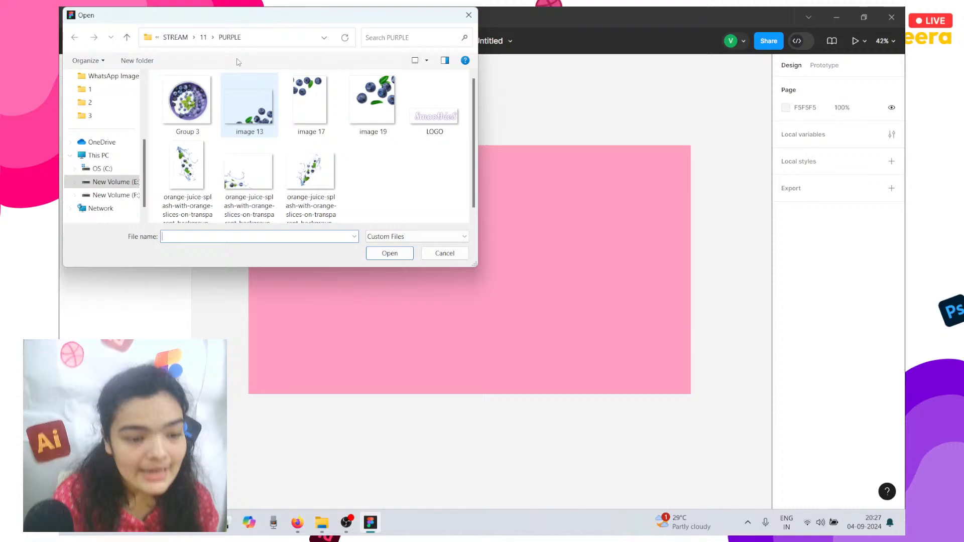
click(203, 37)
double_click(209, 107)
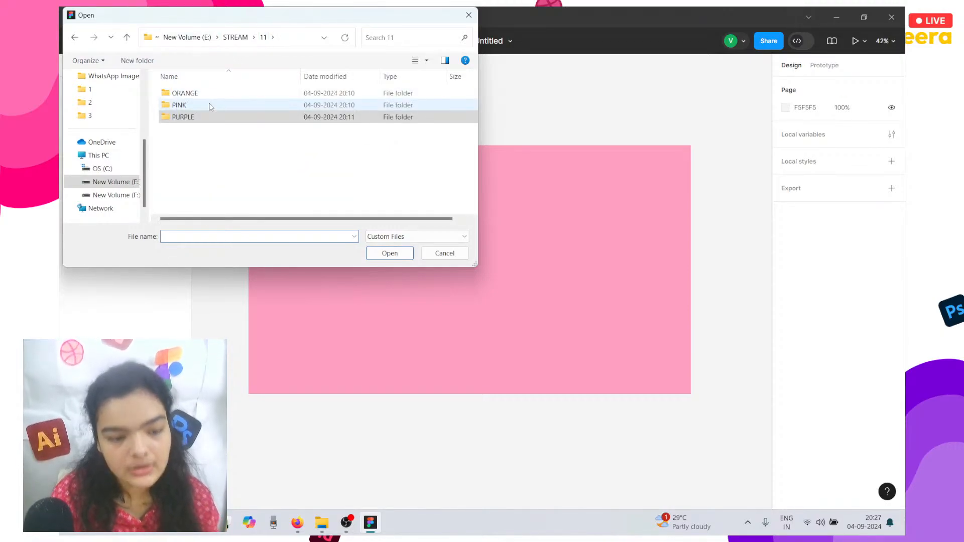
click(210, 110)
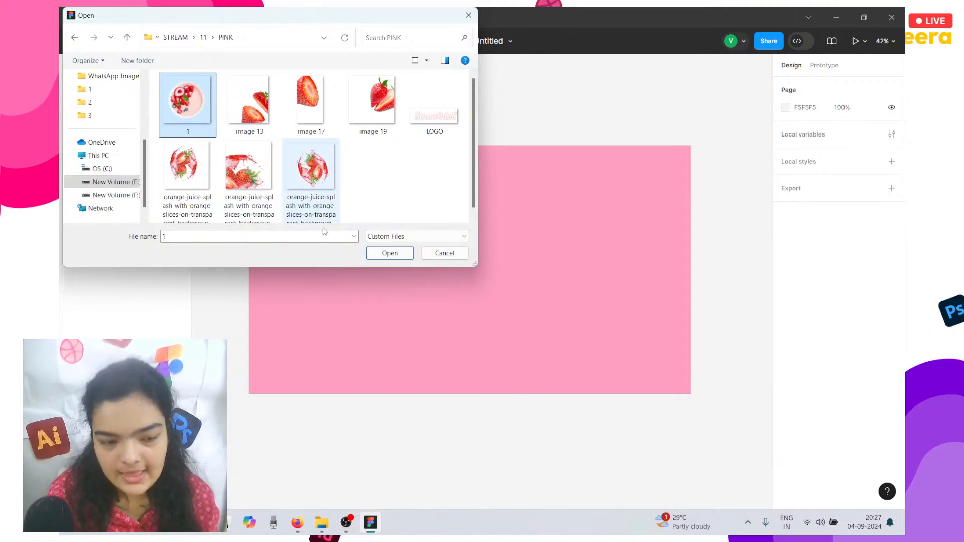
click(407, 257)
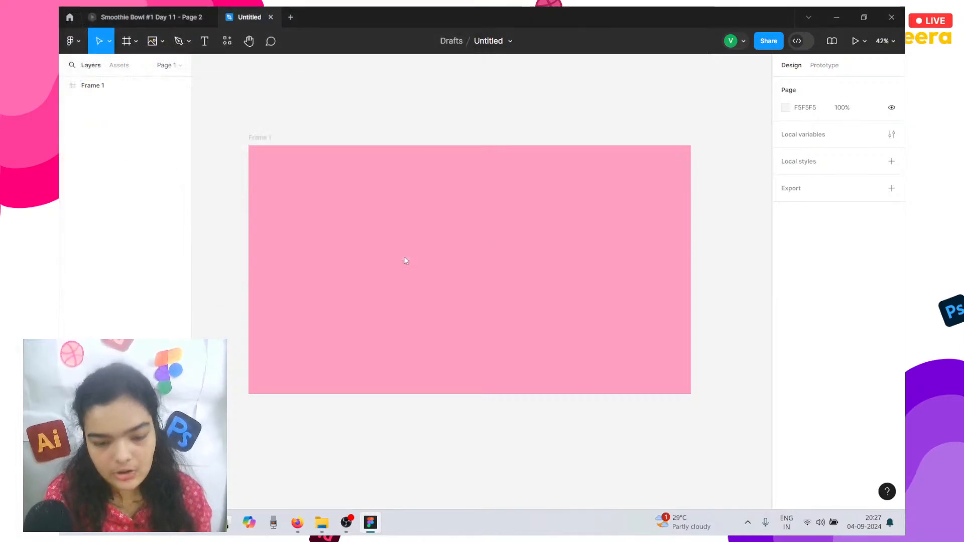
click(535, 260)
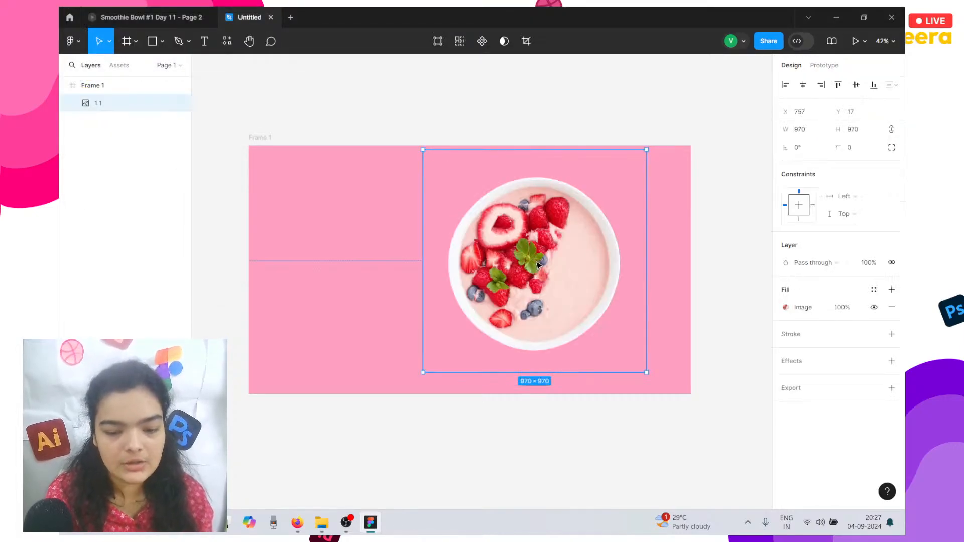
drag(538, 286, 541, 294)
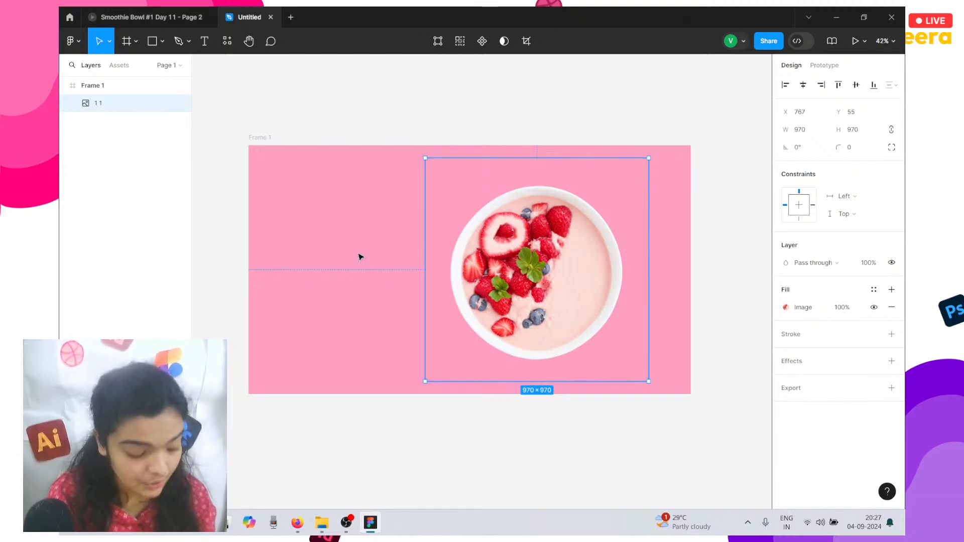
Sample the smoothie's pale surface as Frame 1's background fill and intensify it to FFA58F.
click(255, 151)
click(253, 143)
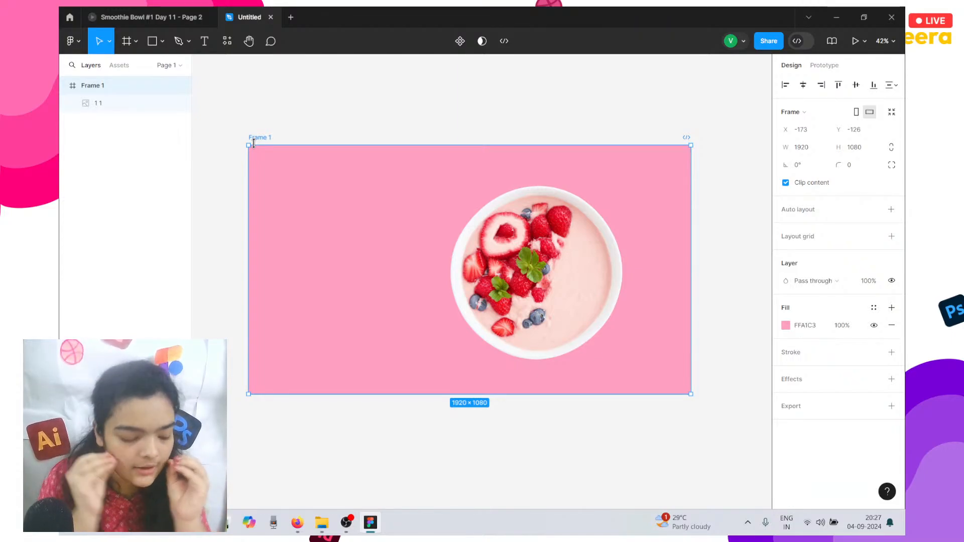
click(785, 327)
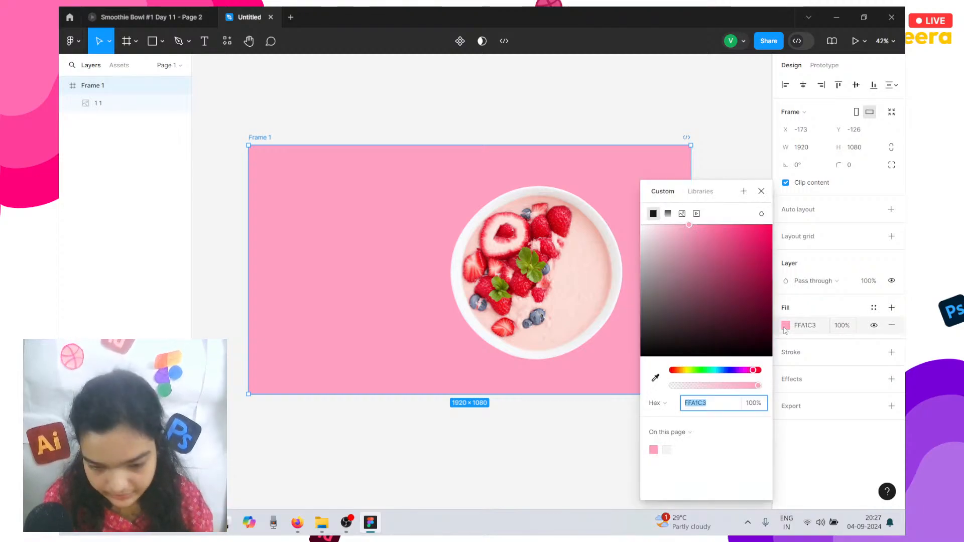
click(655, 378)
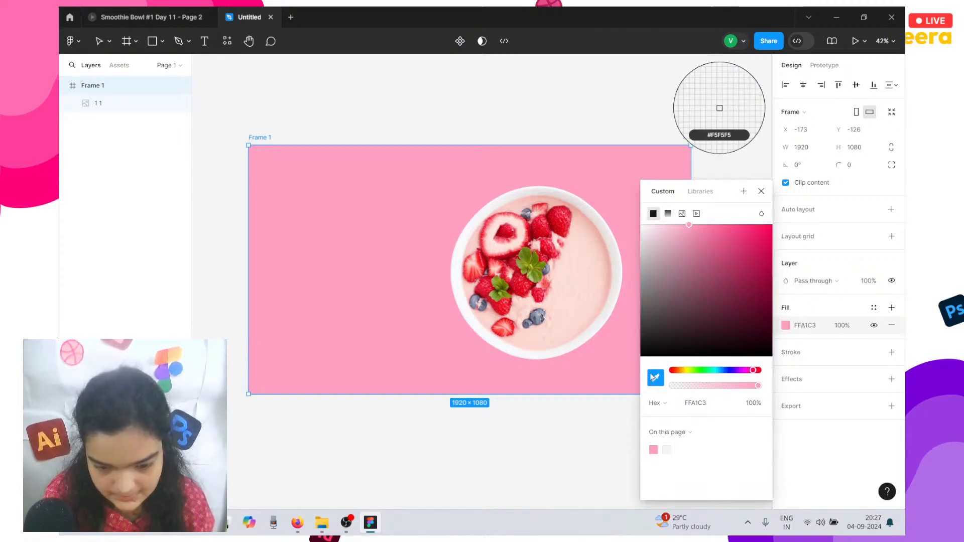
click(562, 268)
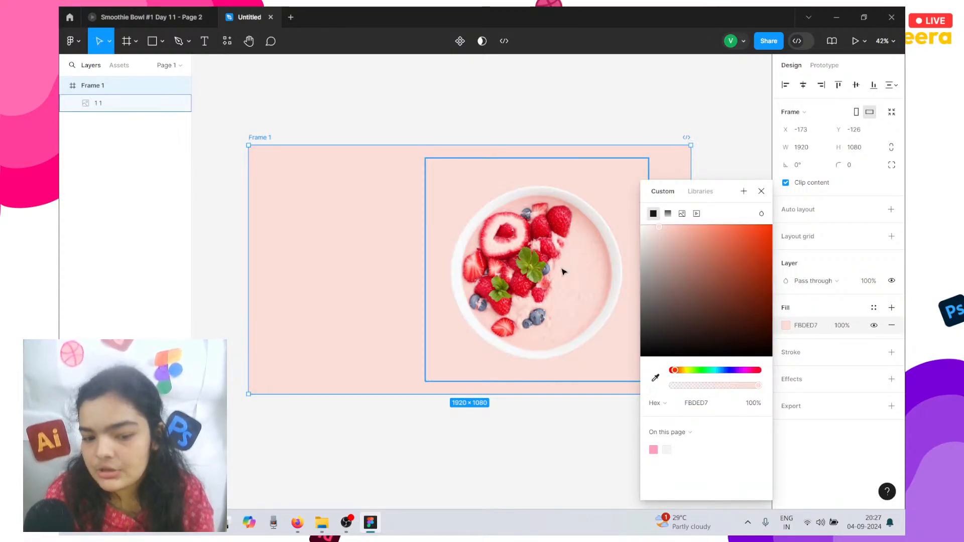
drag(710, 264, 698, 200)
Resample Frame 1's background fill from a red raspberry in the bowl and lighten it to FF9AA6.
click(655, 377)
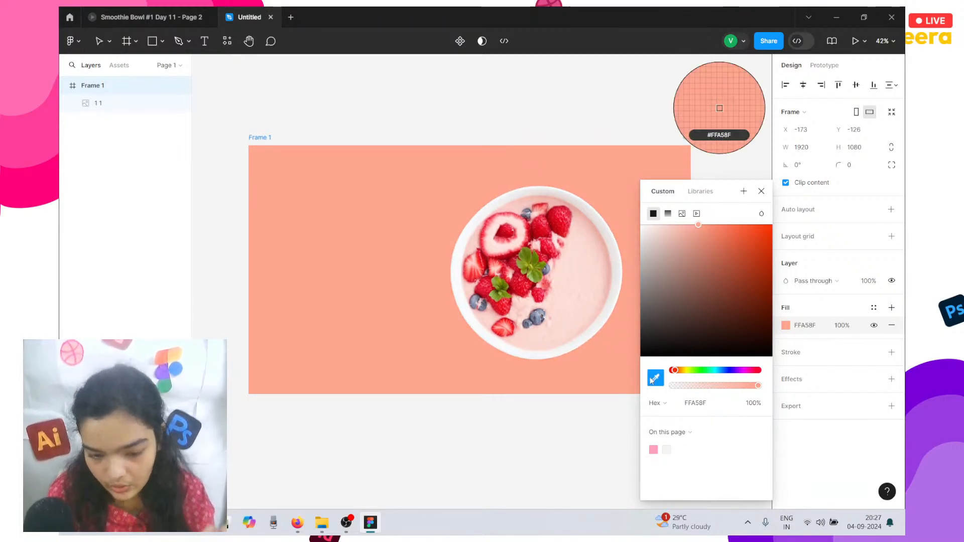
click(558, 221)
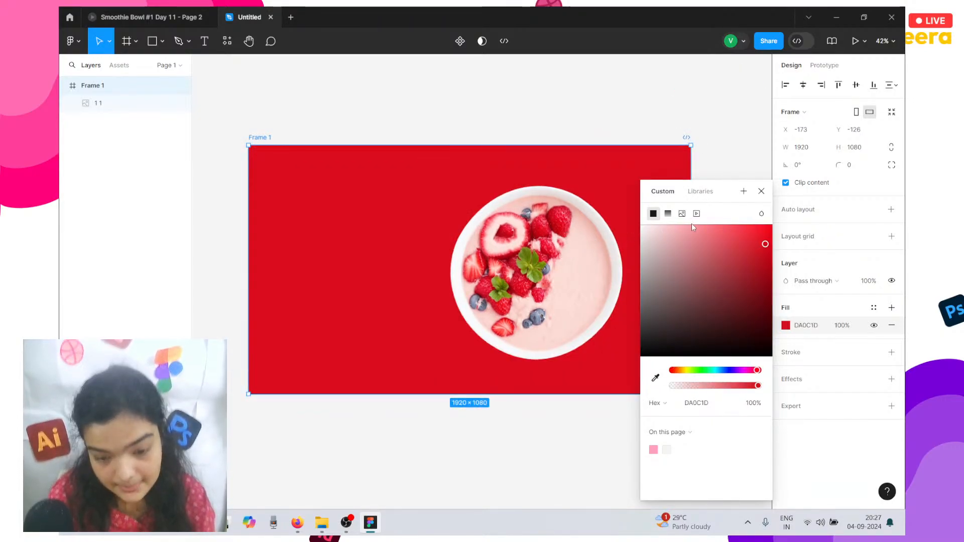
drag(691, 237, 696, 214)
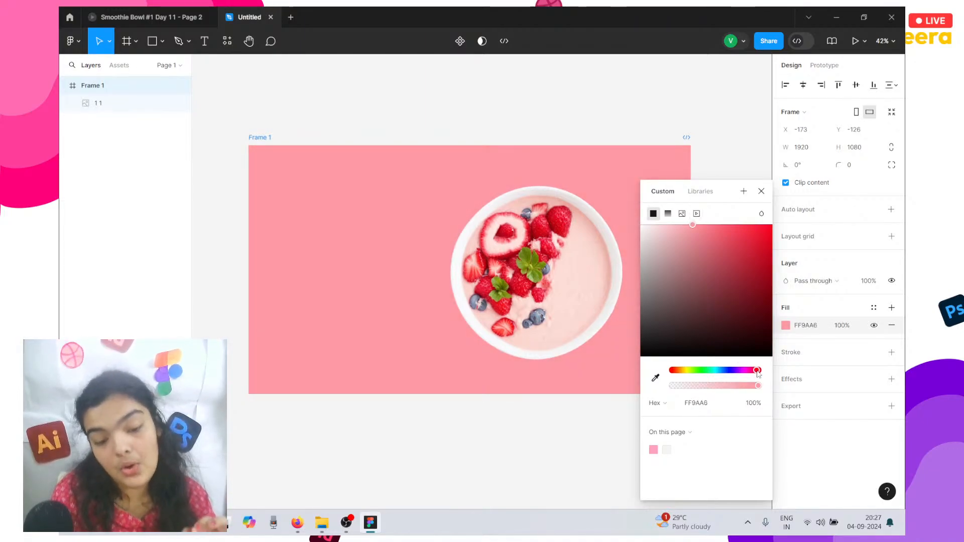
click(570, 474)
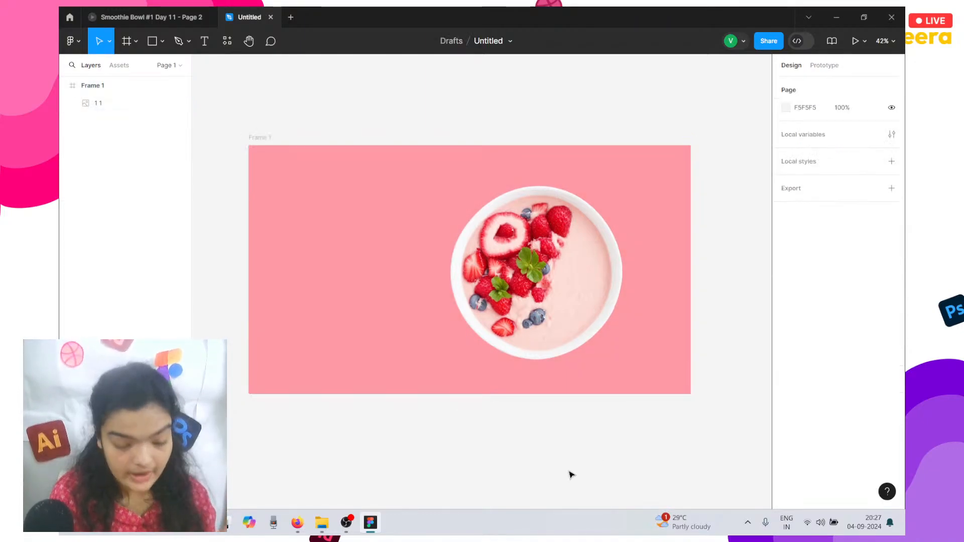
Import image 13, image 17, image 19 and the middle orange-juice-splash file from the PINK folder and place all four on the canvas.
scroll(571, 474, left, 2)
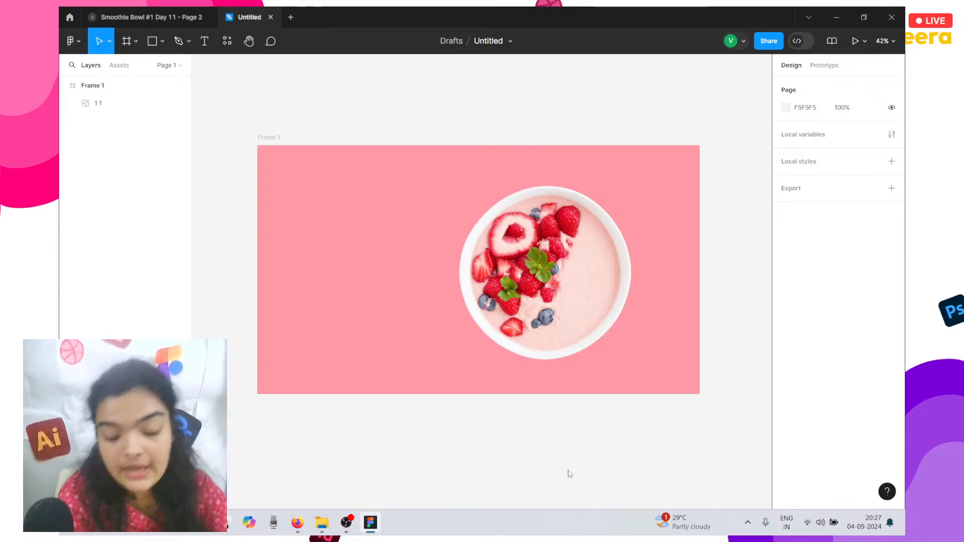
key(ctrl+shift+k)
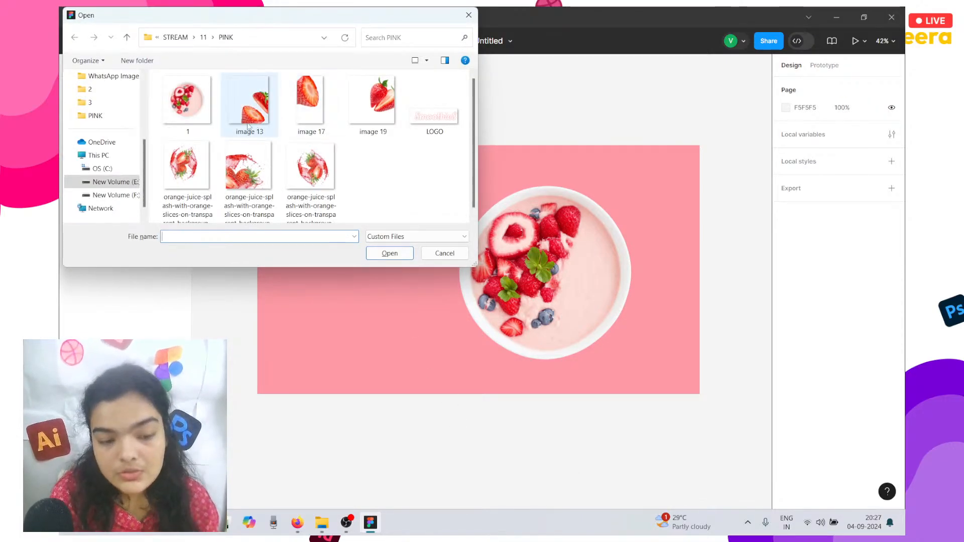
click(249, 125)
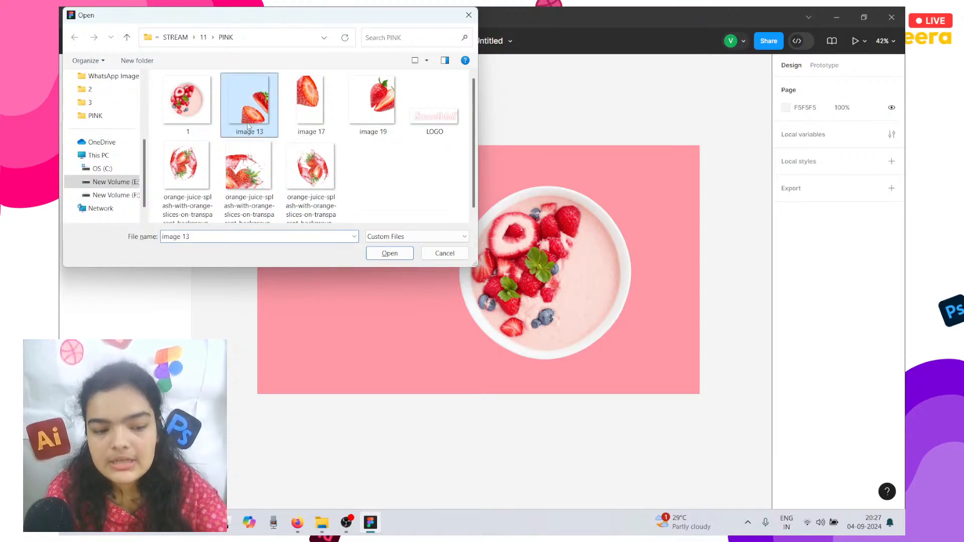
click(290, 127)
click(373, 113)
ctrl+click(307, 128)
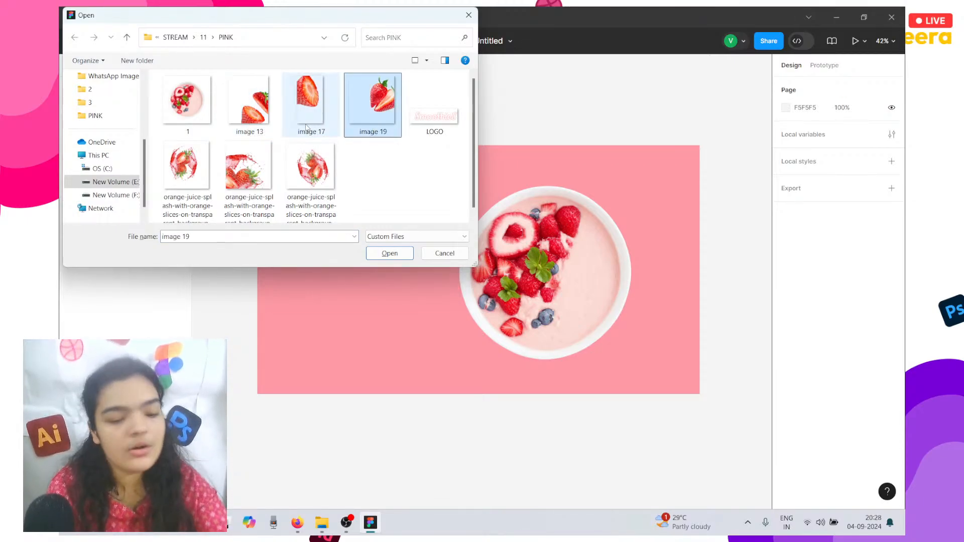
shift+click(274, 122)
shift+click(259, 150)
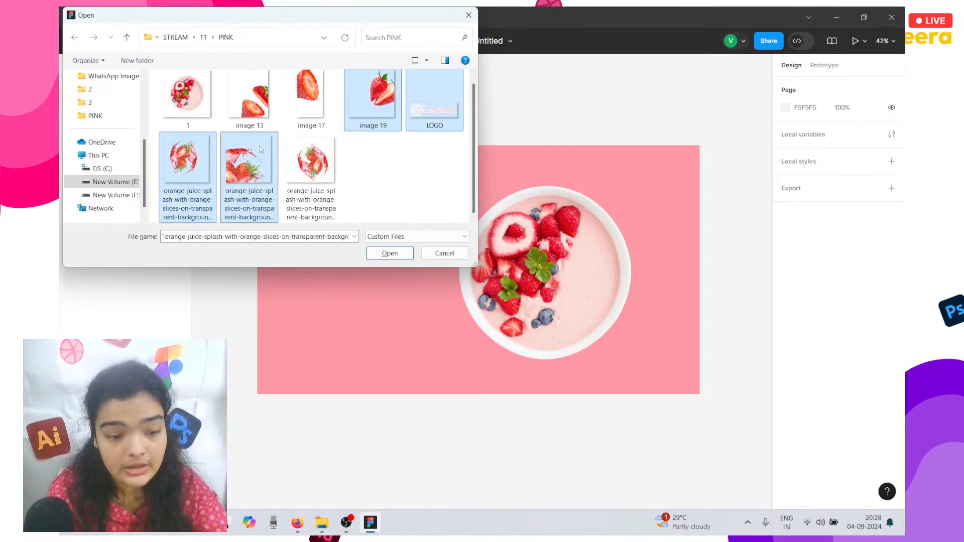
click(257, 120)
ctrl+click(308, 108)
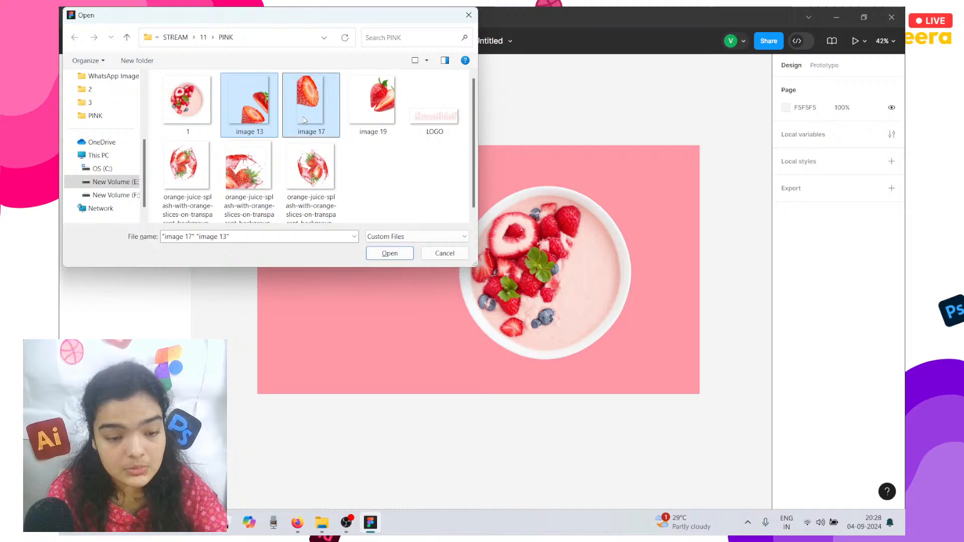
ctrl+click(370, 117)
ctrl+click(261, 209)
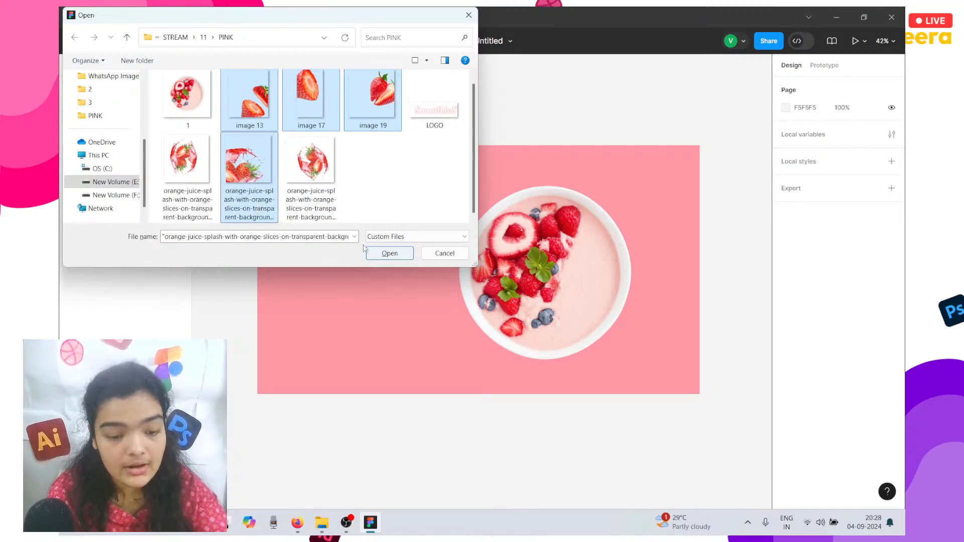
click(387, 252)
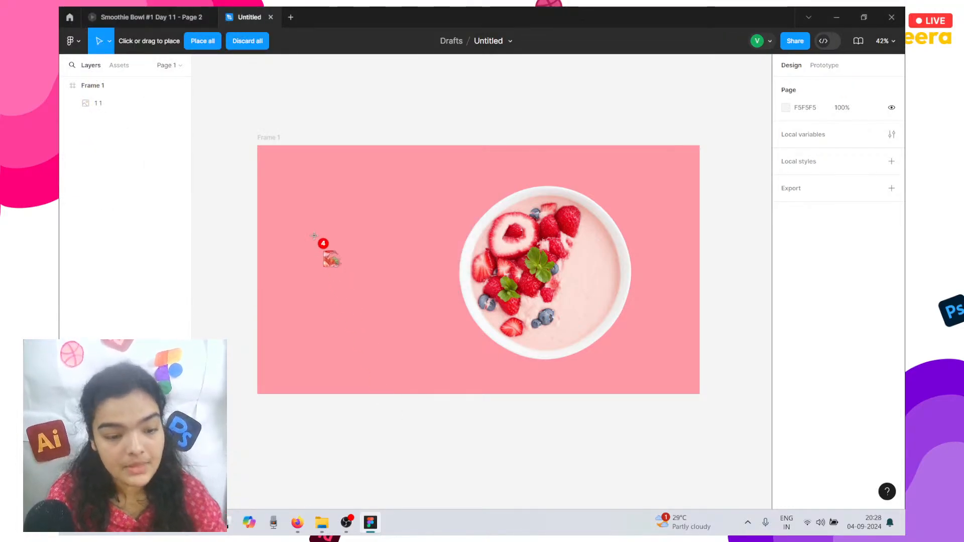
click(204, 40)
Fit the strawberry splash image into the frame's bottom-left corner at X -173, Y 526 and image 13 into the bottom-right corner at X 1357, Y 485.
click(472, 289)
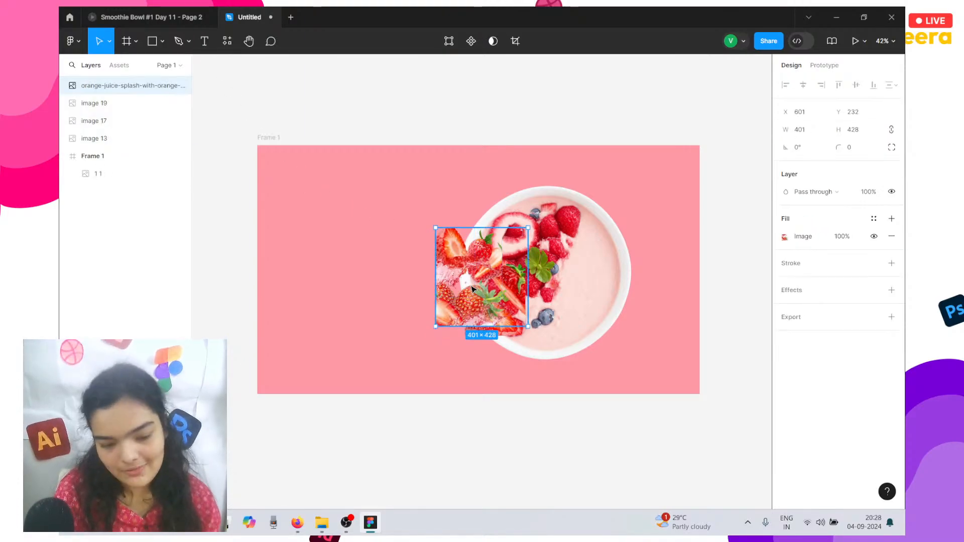
drag(459, 280, 364, 295)
drag(448, 251, 667, 371)
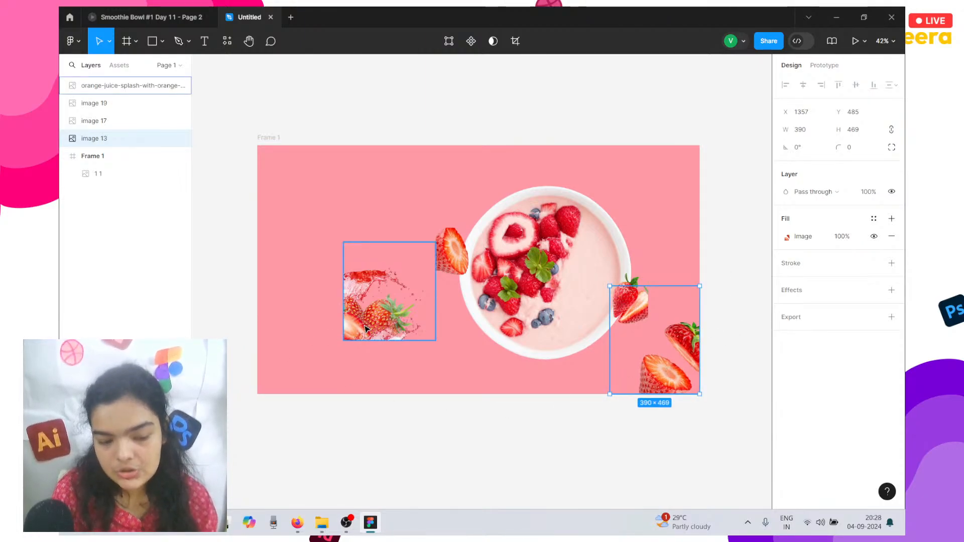
drag(366, 329, 268, 382)
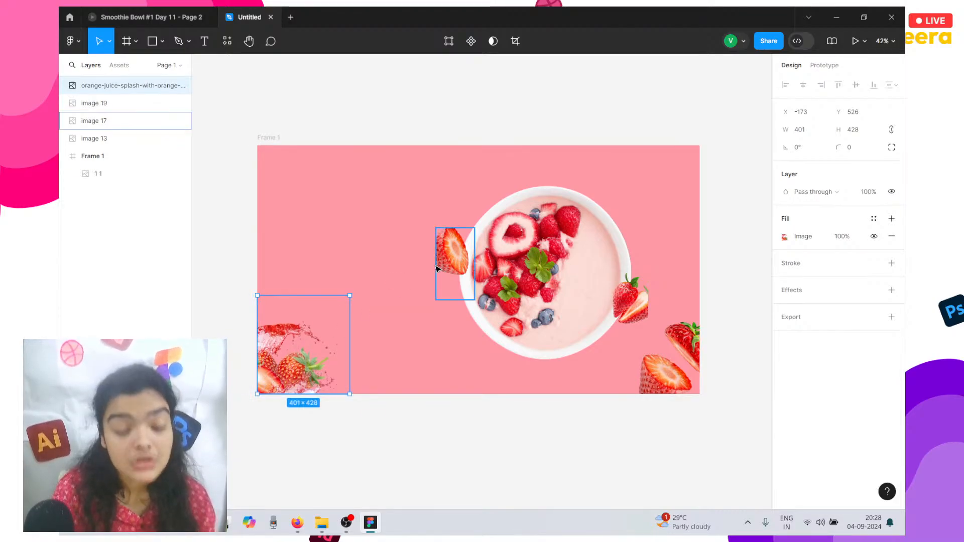
Move image 17 into the frame's top-left corner and image 19 into its top-right corner.
right_click(434, 269)
click(398, 251)
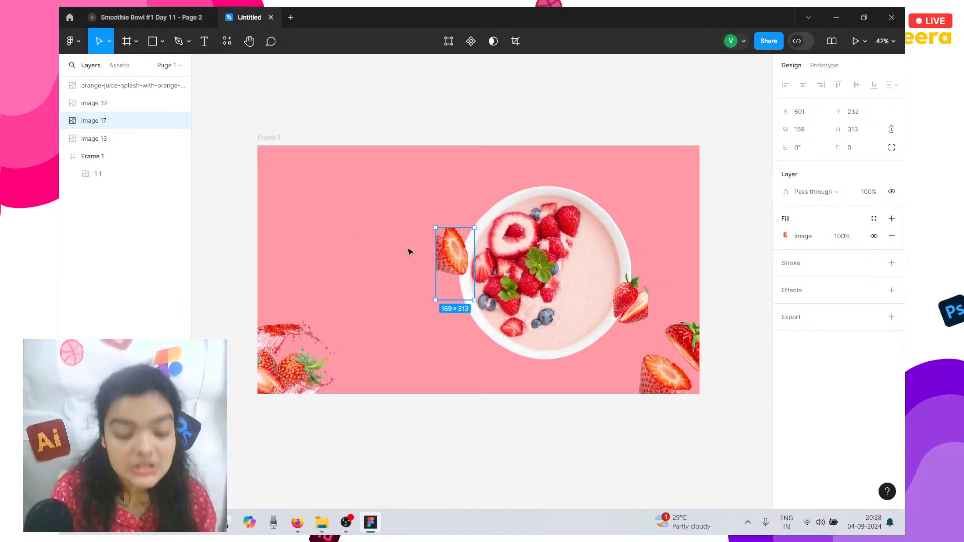
drag(457, 255, 279, 173)
drag(631, 293, 685, 173)
click(447, 236)
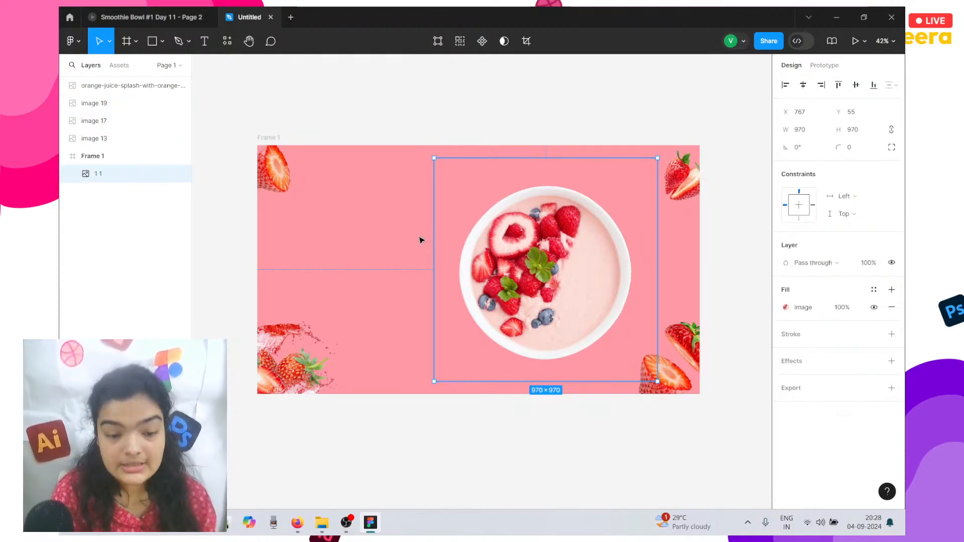
click(420, 240)
Lighten Frame 1's background fill to a softer pink of the same hue.
click(270, 138)
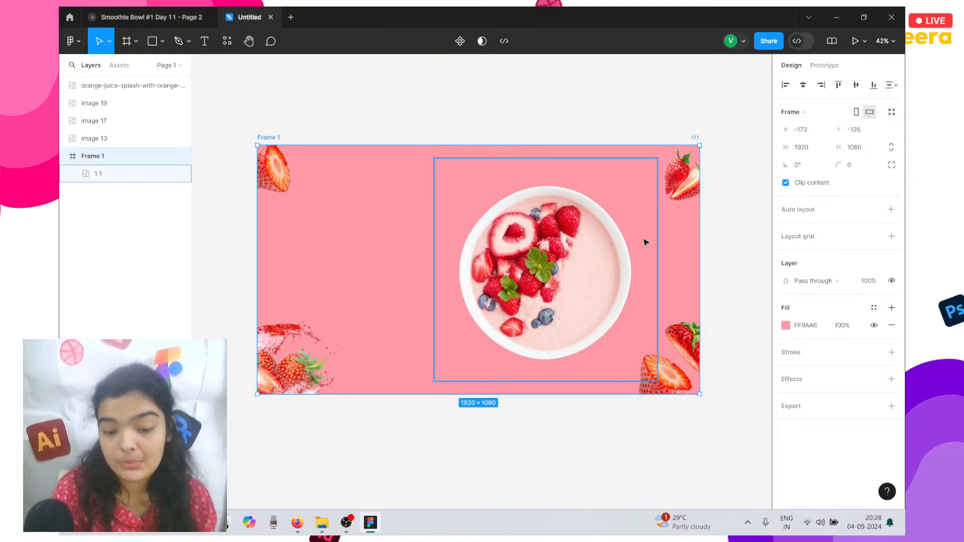
click(794, 326)
click(786, 328)
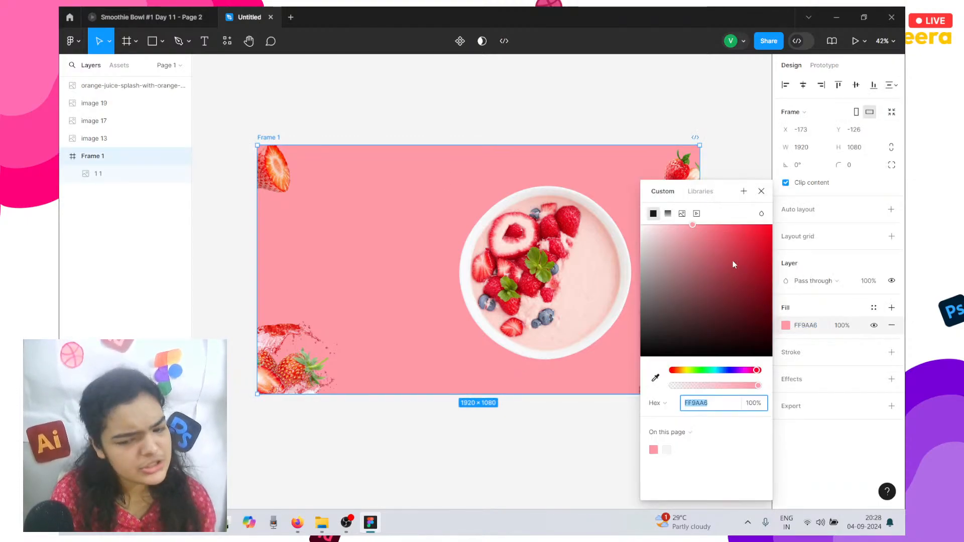
drag(694, 242, 682, 212)
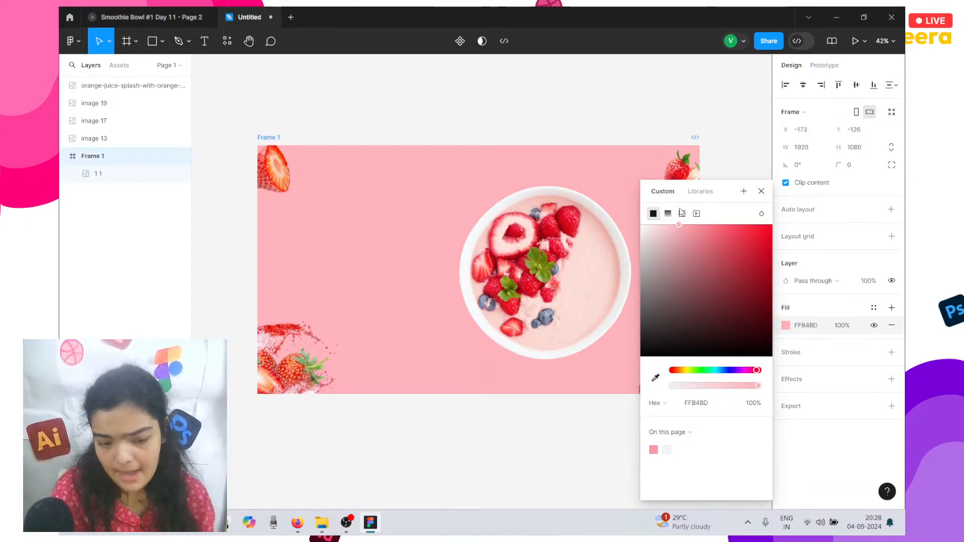
click(521, 454)
Import the two round strawberry orange-juice-splash images from the PINK folder and place both in the frame.
mouse_move(329, 526)
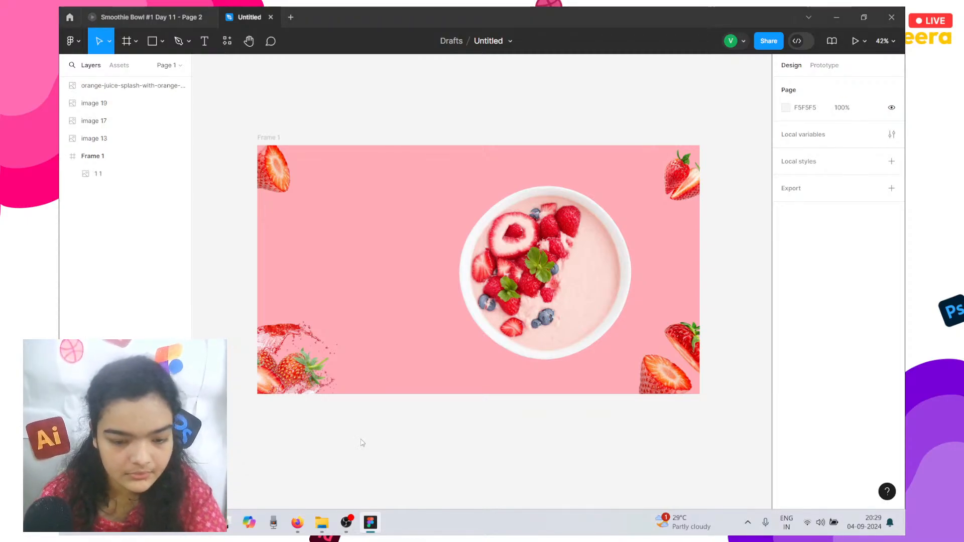
key(ctrl+shift+k)
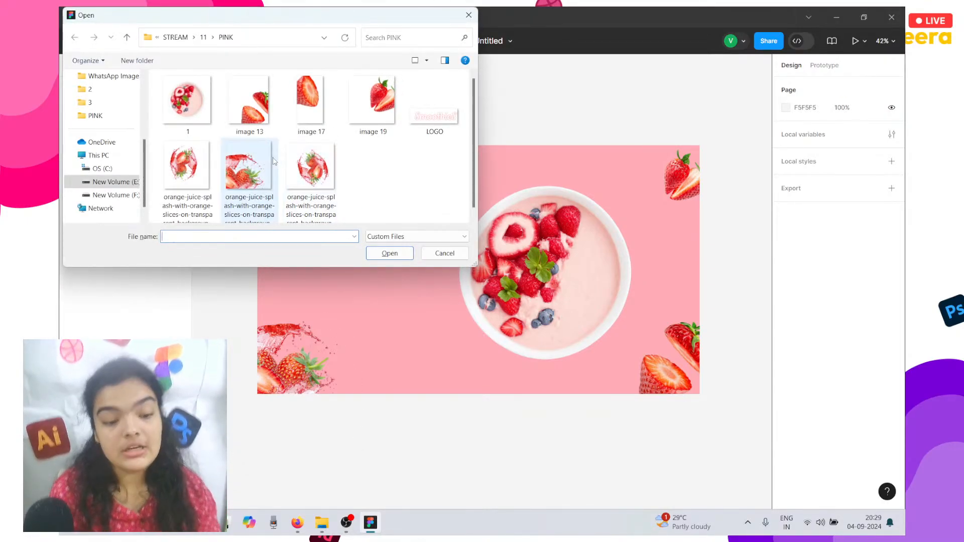
click(307, 175)
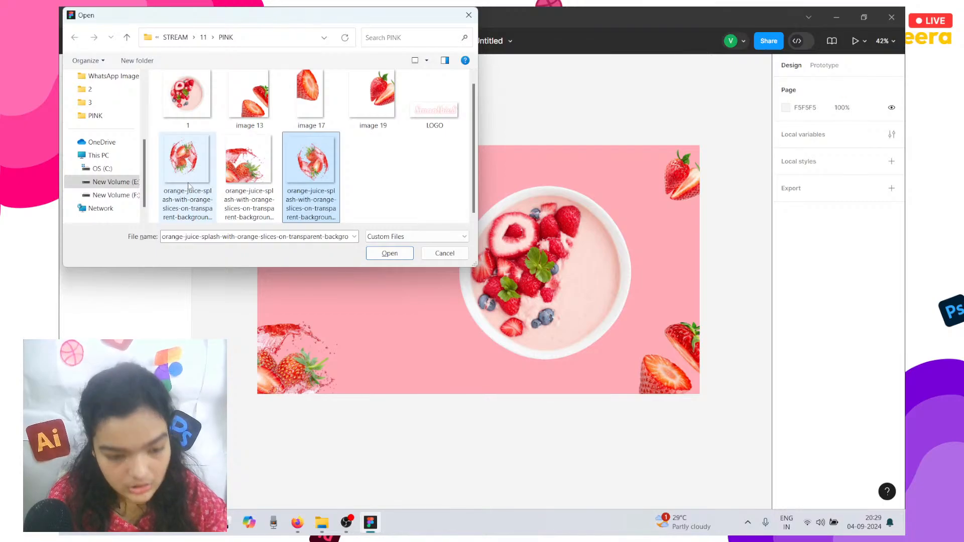
ctrl+click(189, 186)
click(399, 257)
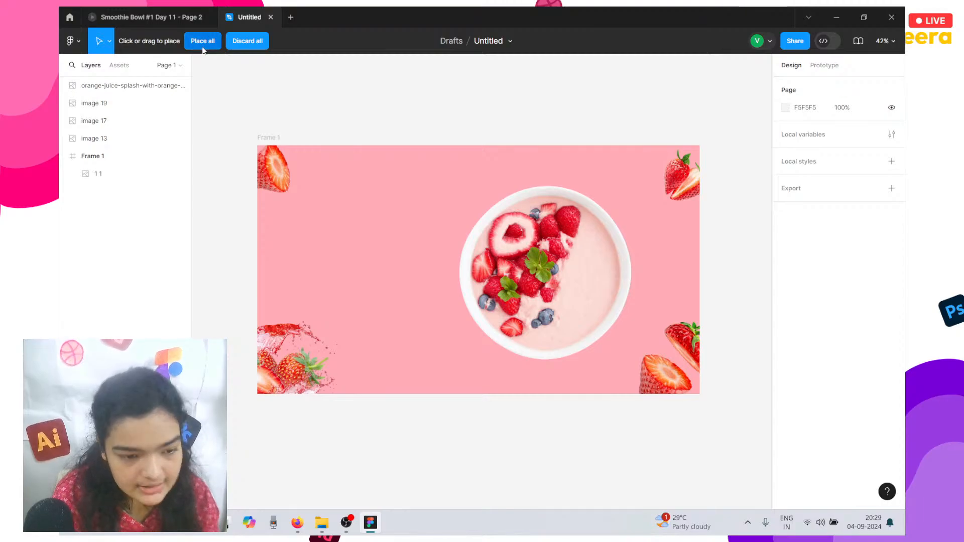
click(202, 42)
Position the smaller splash over the bowl's upper right at about X 990, Y -51 and the larger one over its lower left at about X 719, Y 203.
drag(504, 275, 553, 236)
drag(429, 321, 505, 298)
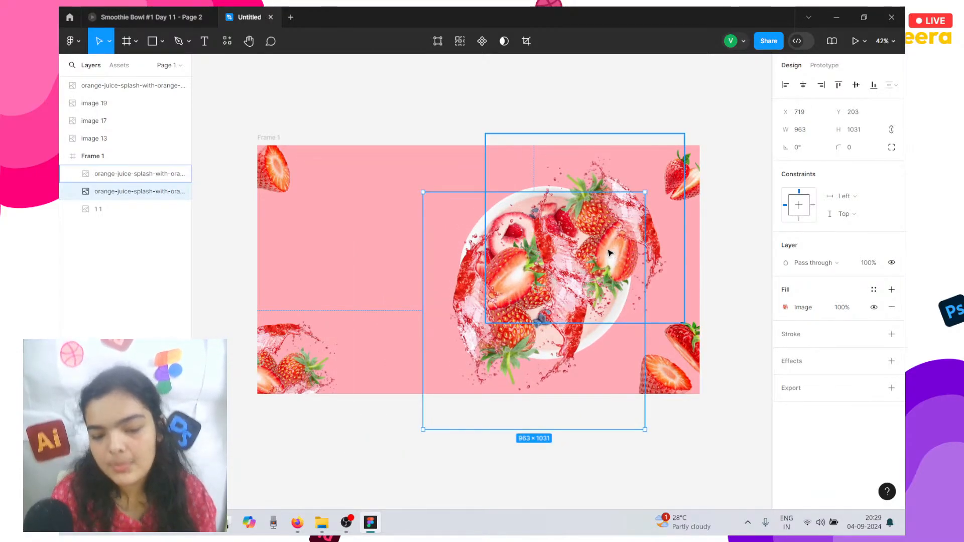
drag(612, 255, 616, 252)
click(613, 192)
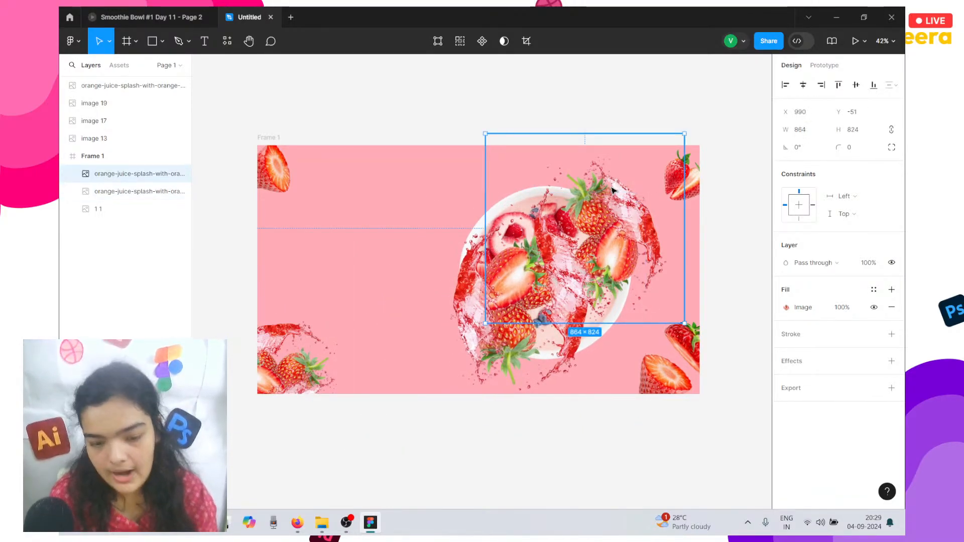
double_click(612, 189)
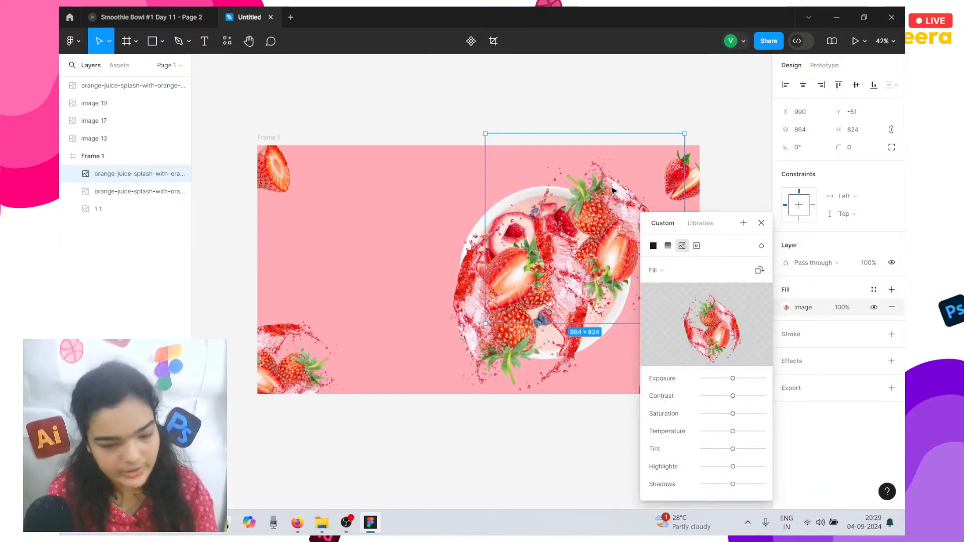
Bring the bowl image in front of both splash images and shift it to about X 798, Y 38.
click(112, 215)
drag(112, 209, 117, 168)
drag(532, 266, 536, 265)
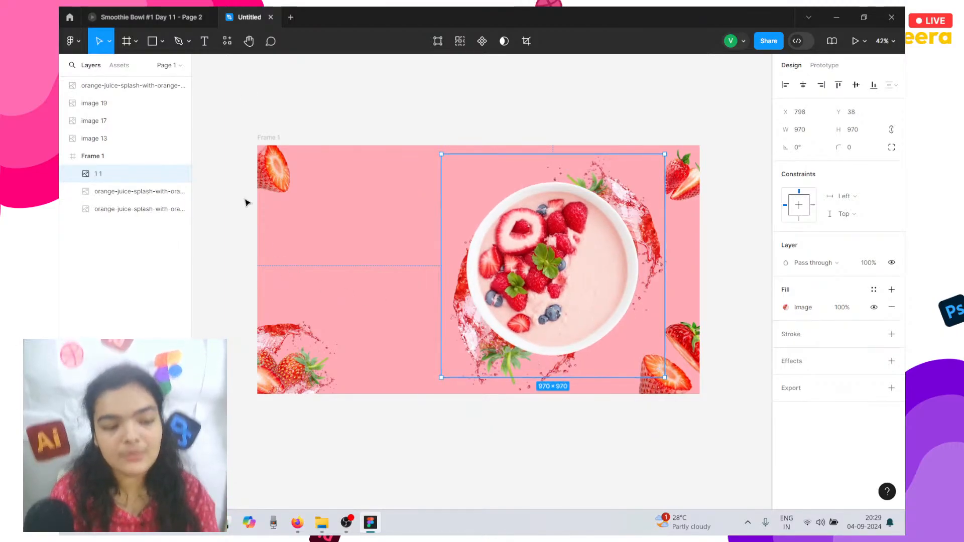
Move the four corner images, the small splash and images 19, 17 and 13, into Frame 1 above the bowl layer.
click(107, 88)
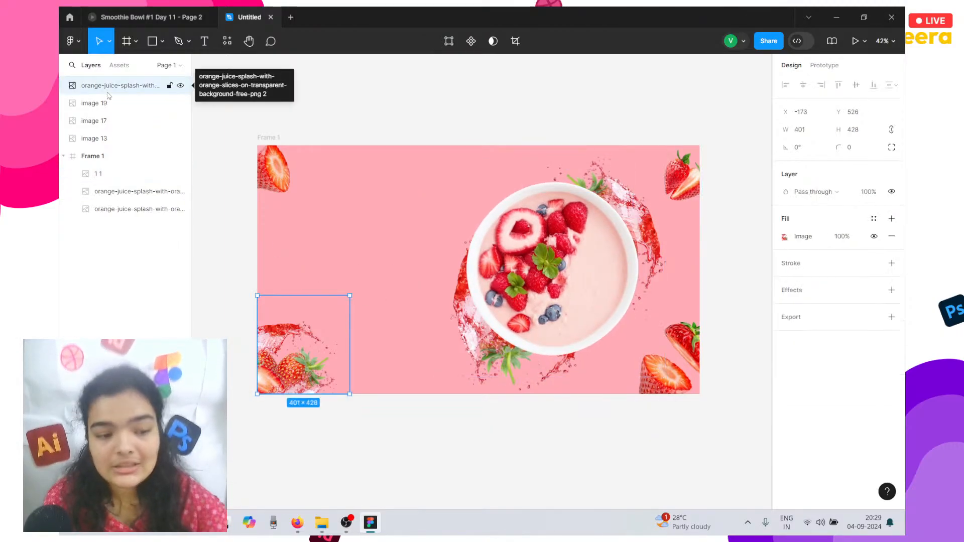
shift+click(99, 136)
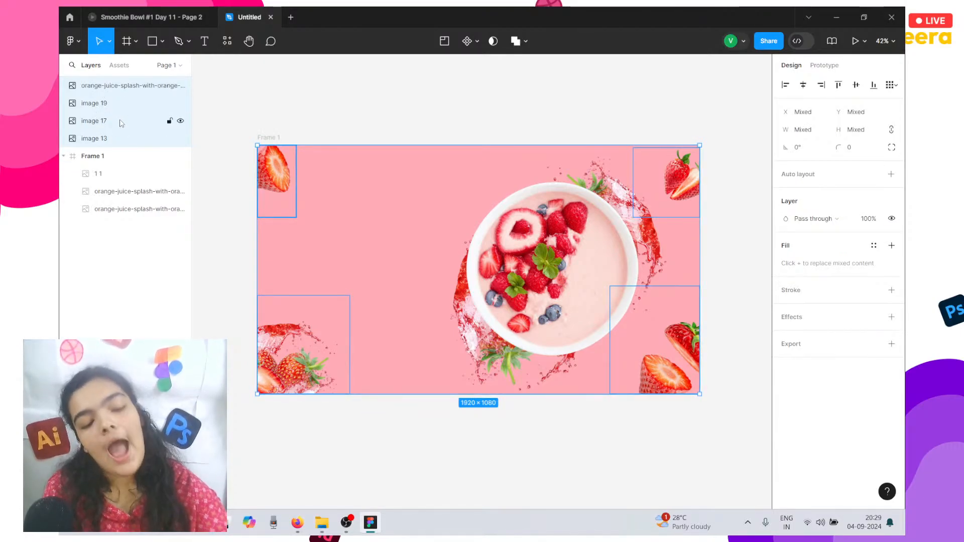
drag(120, 123, 121, 174)
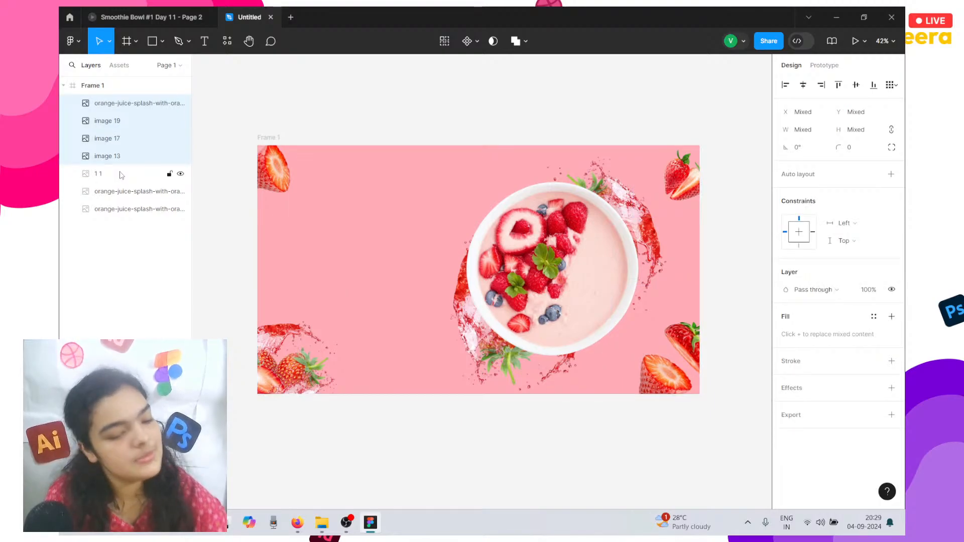
Open the Smoothie Bowl #1 Day 11 prototype in the editor, inspect its heading group, and close that file to return to Untitled.
click(322, 79)
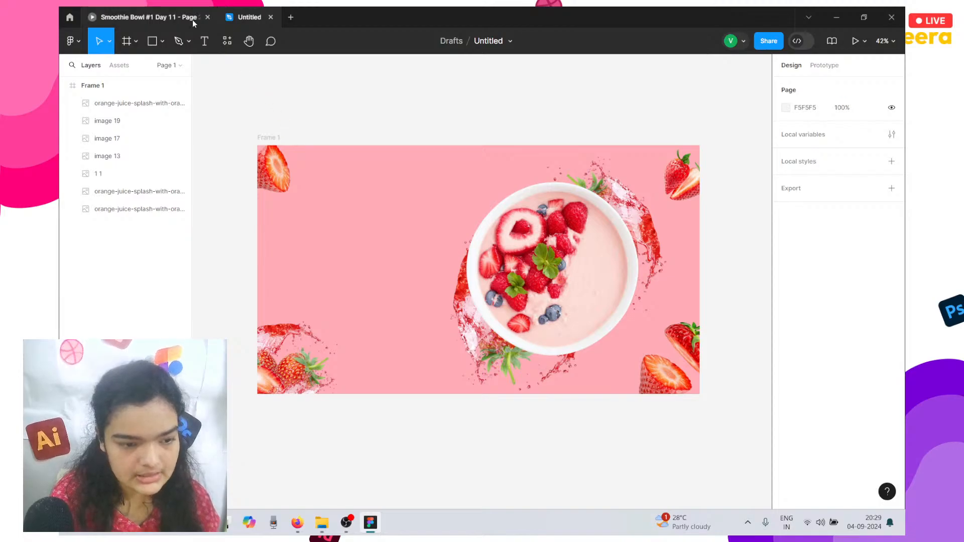
click(143, 9)
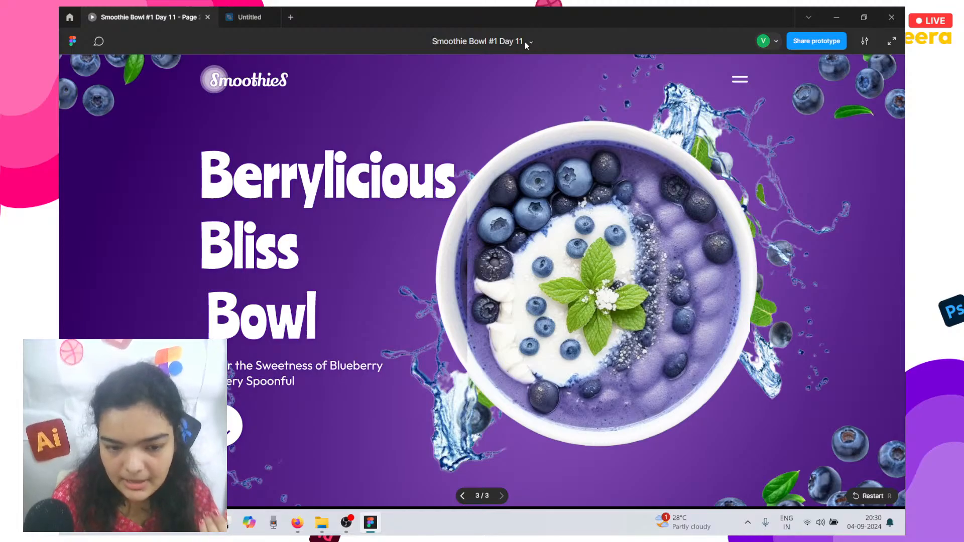
click(531, 43)
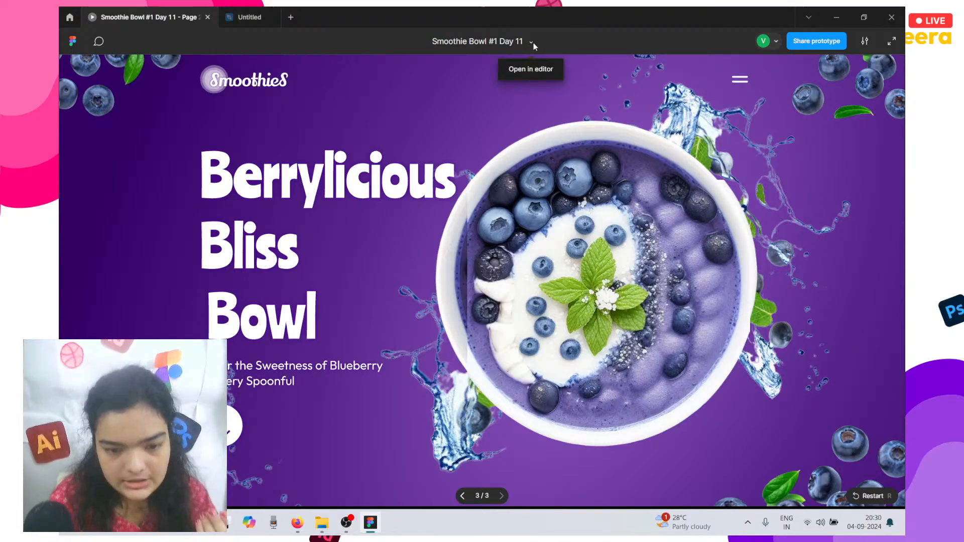
click(531, 71)
mouse_move(336, 10)
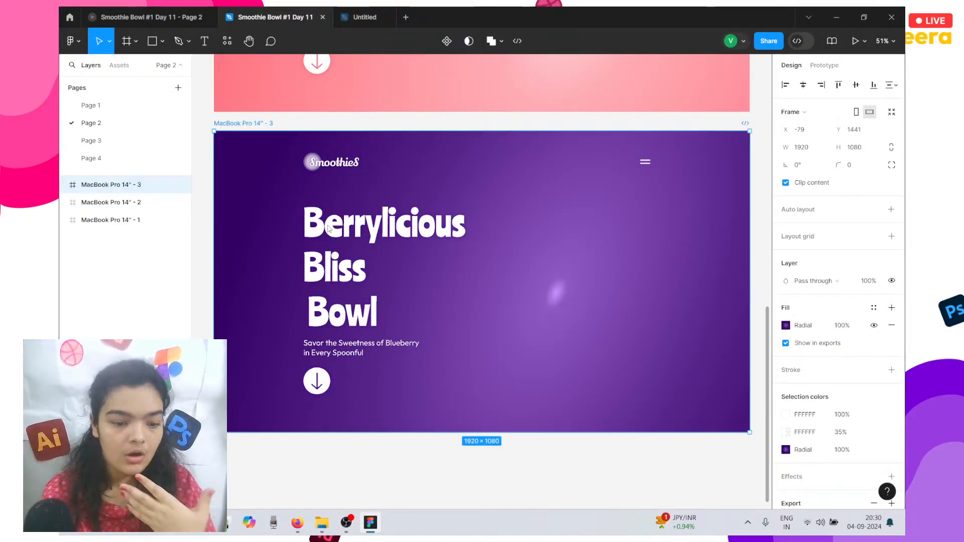
click(331, 229)
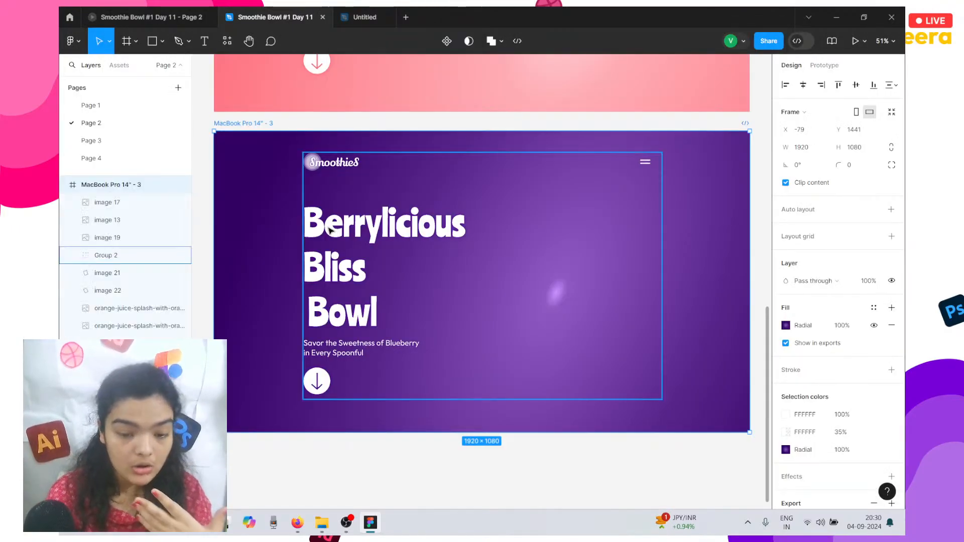
double_click(330, 230)
click(362, 17)
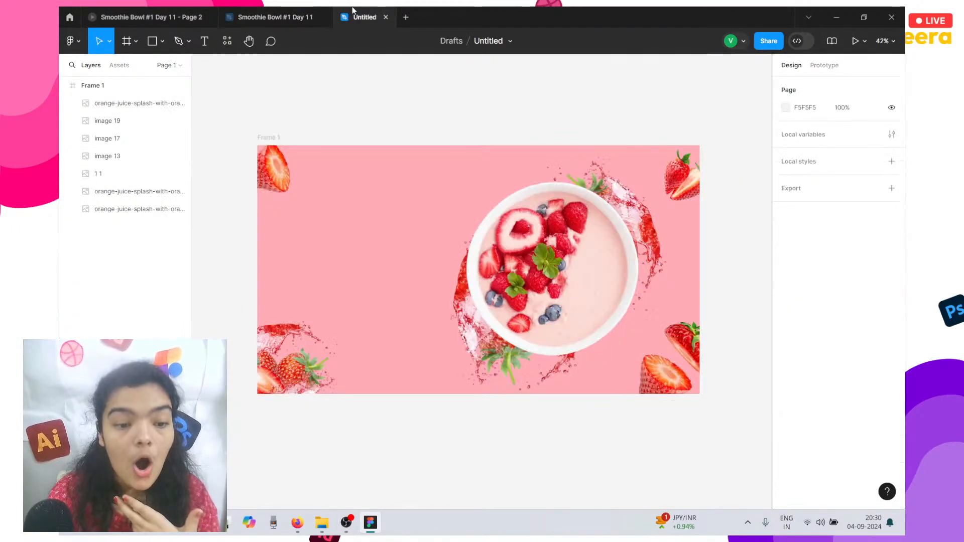
click(323, 18)
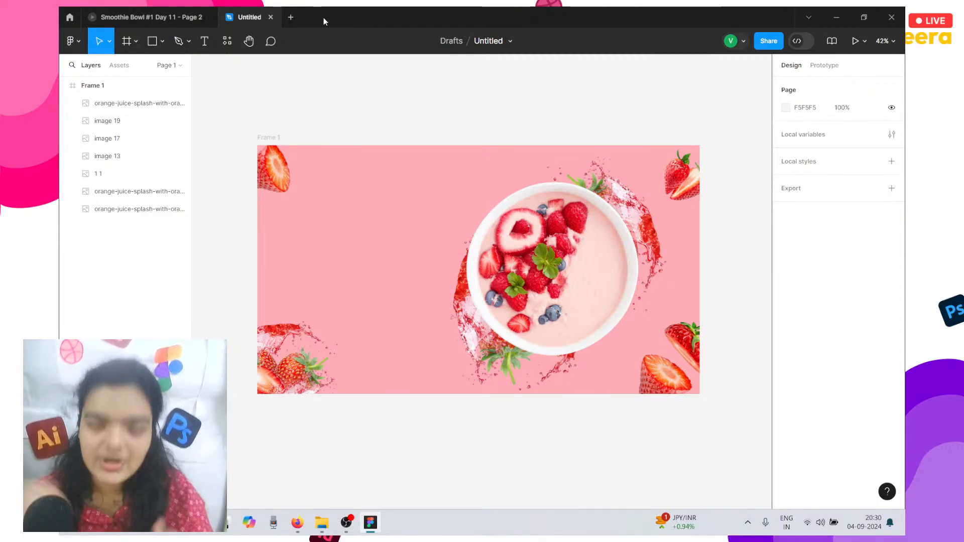
Add the text "sTRAWBERRY bLAST SMOTTHIE" in the empty left half of the frame at about X 226, Y 346.
click(206, 44)
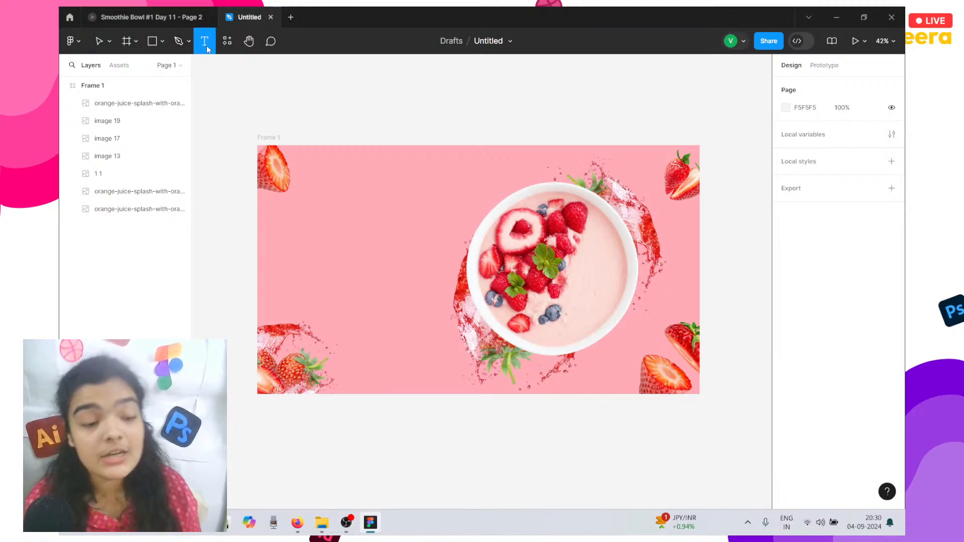
click(309, 225)
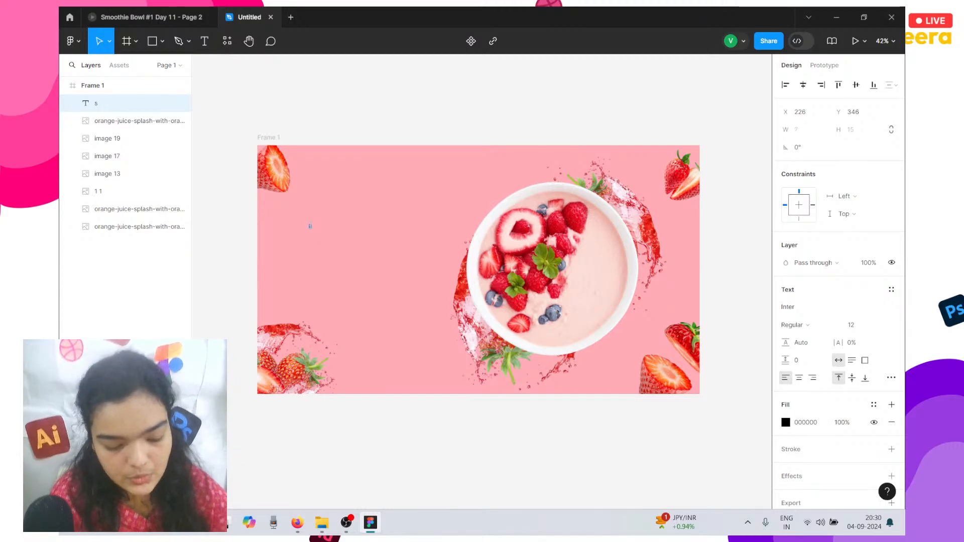
text(sTRAWBERR)
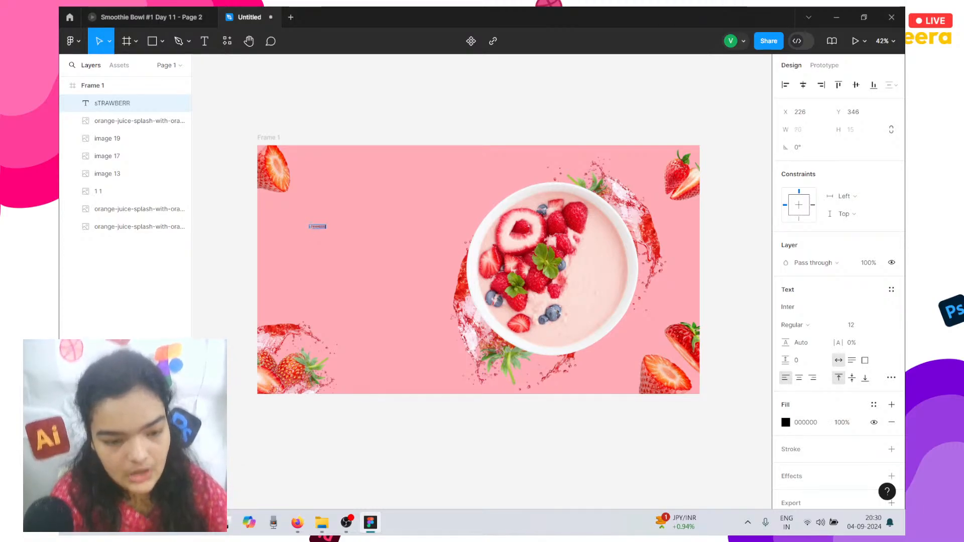
text(Y bL)
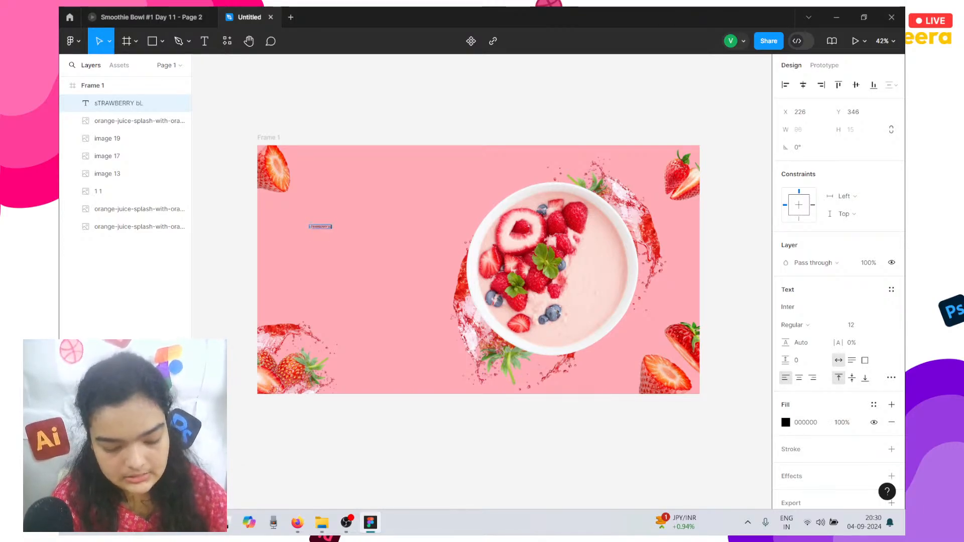
text(AST SM)
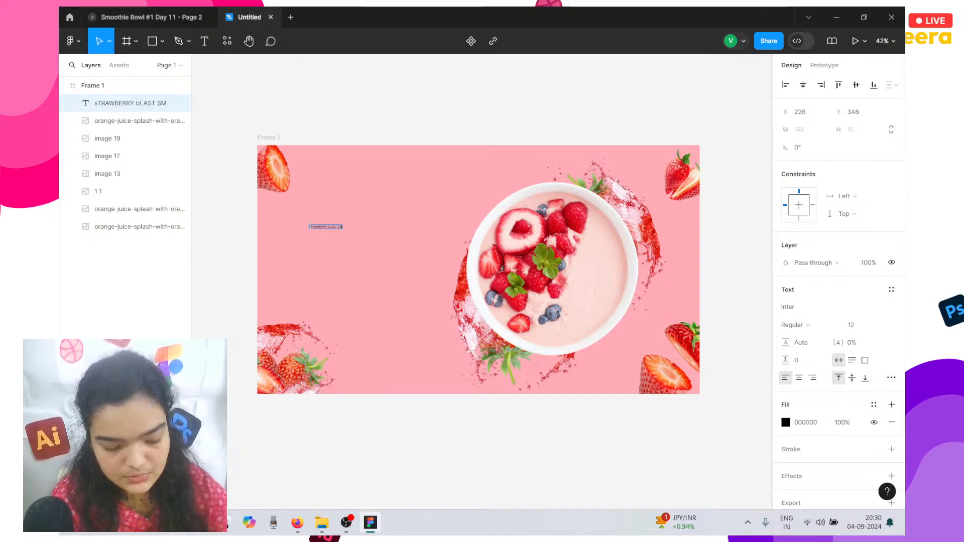
text(OTTHI)
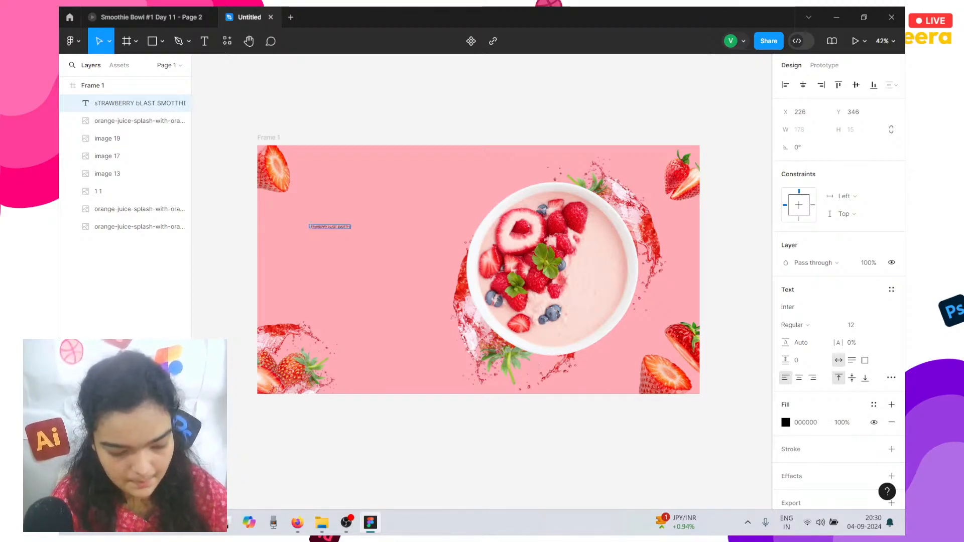
text(E)
key(Escape)
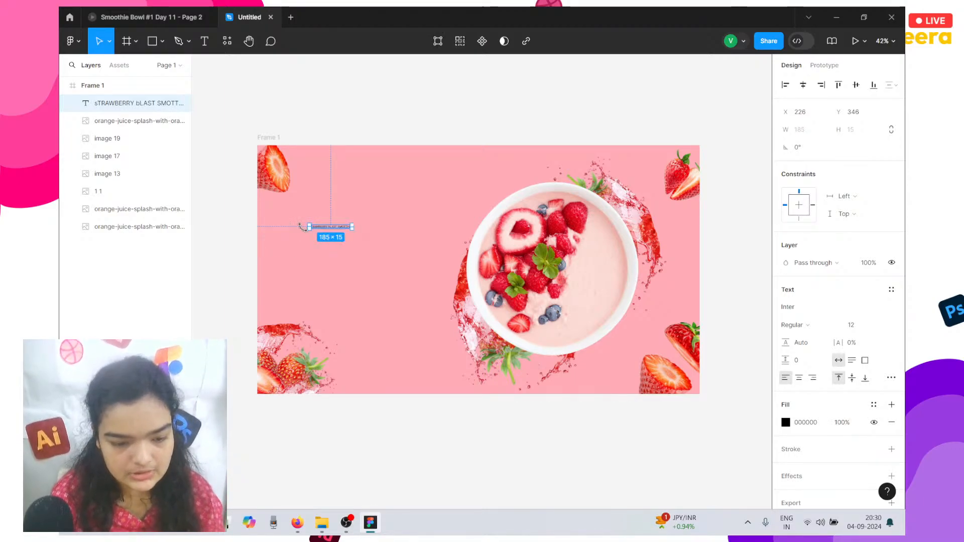
Set the heading's font to Ranchers at size 128 and add a drop shadow effect.
click(795, 316)
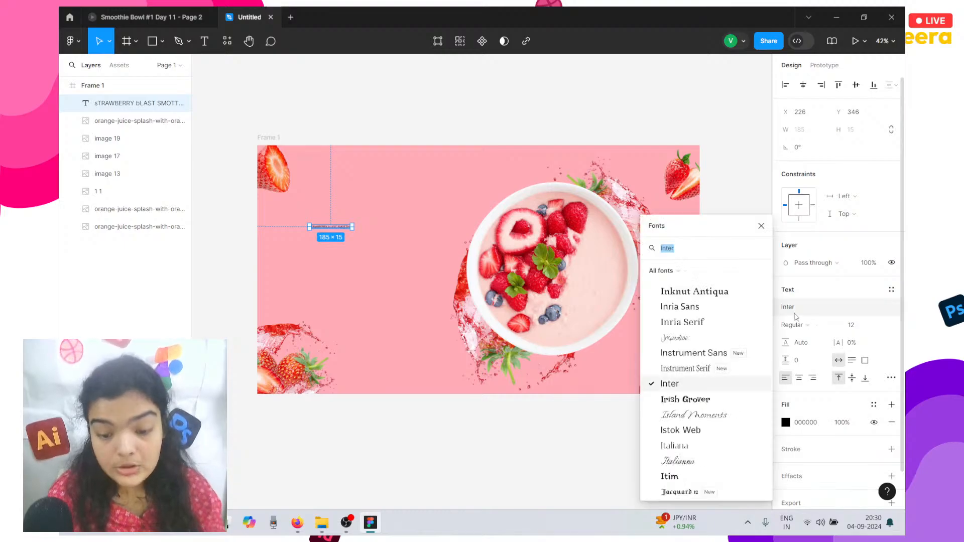
text(RANCH)
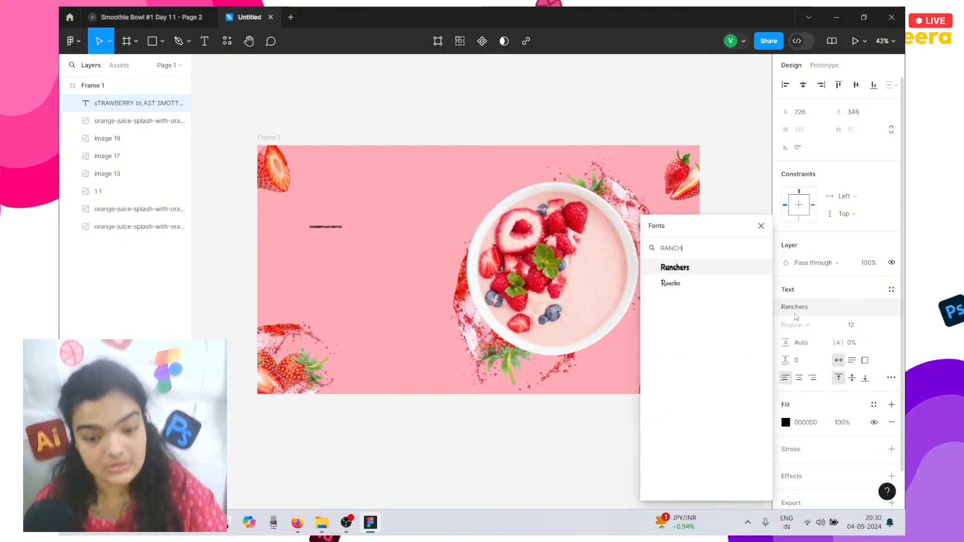
key(Return)
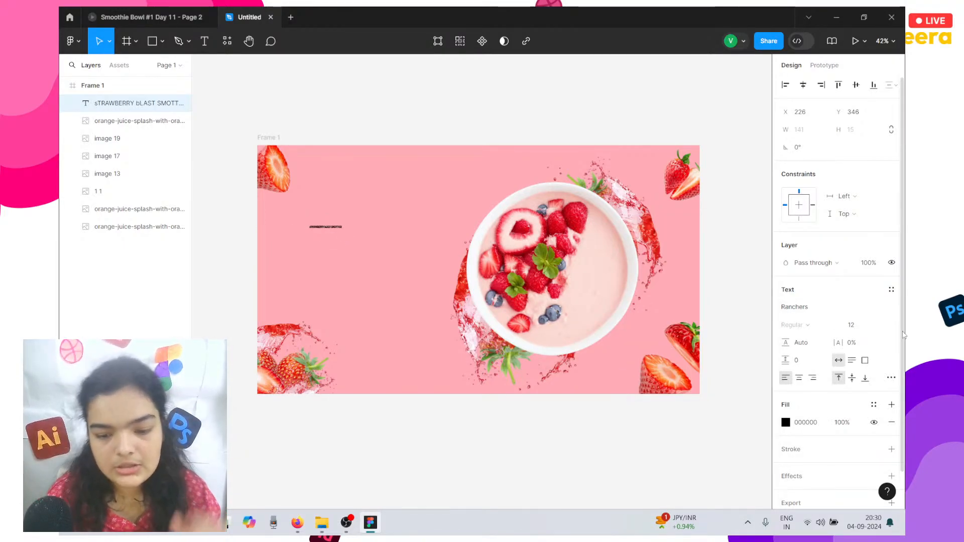
click(878, 324)
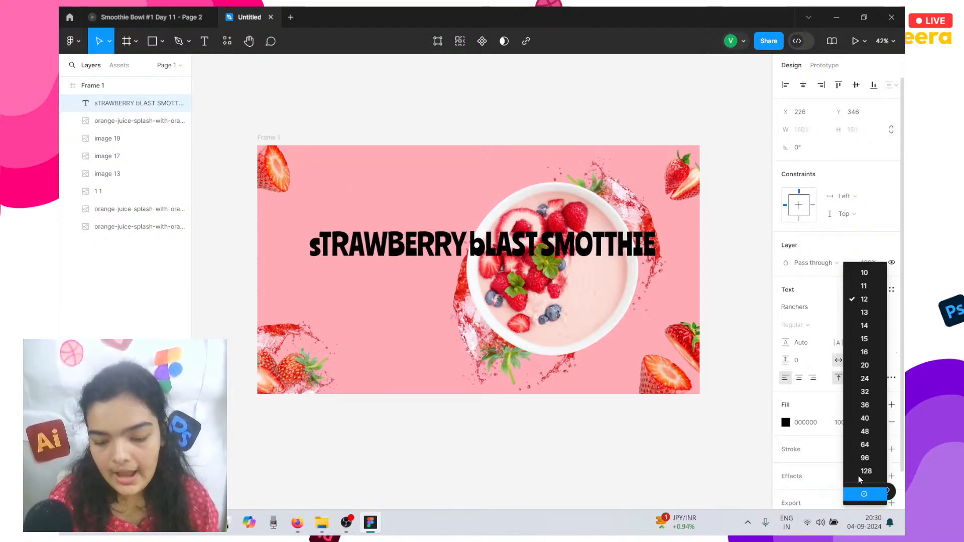
click(859, 472)
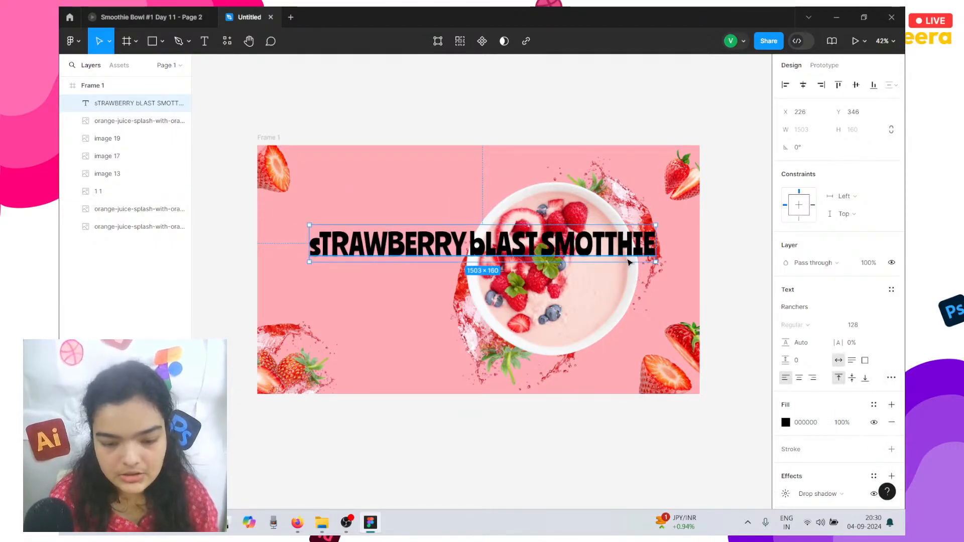
Correct the spelling of the heading's last word to "SMOOTHIE".
double_click(610, 248)
click(605, 245)
key(BackSpace)
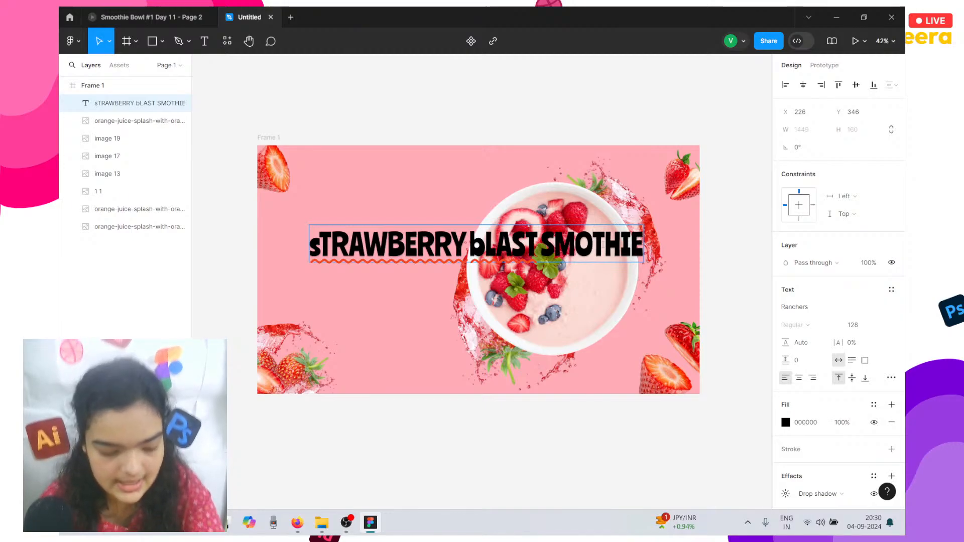
text(O)
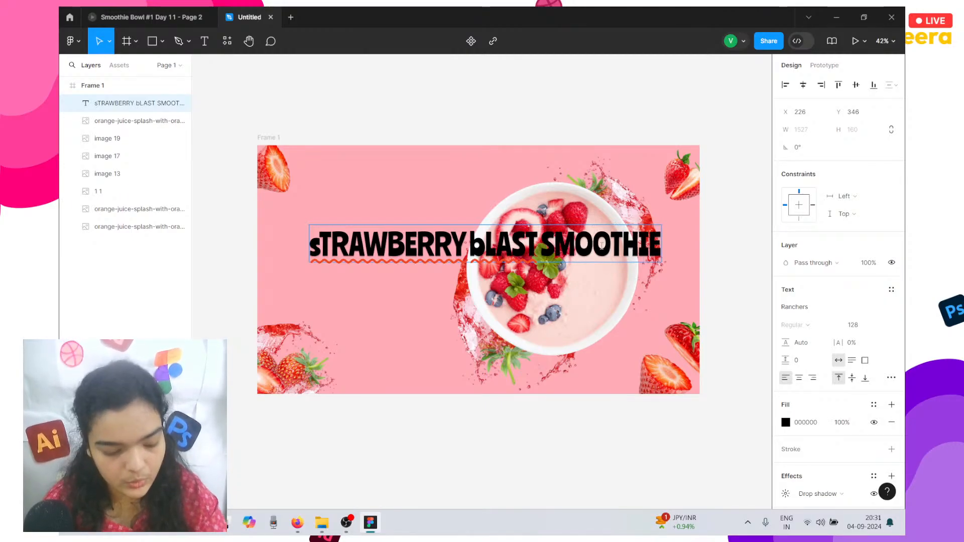
Apply Title case to the whole heading text.
key(ctrl+a)
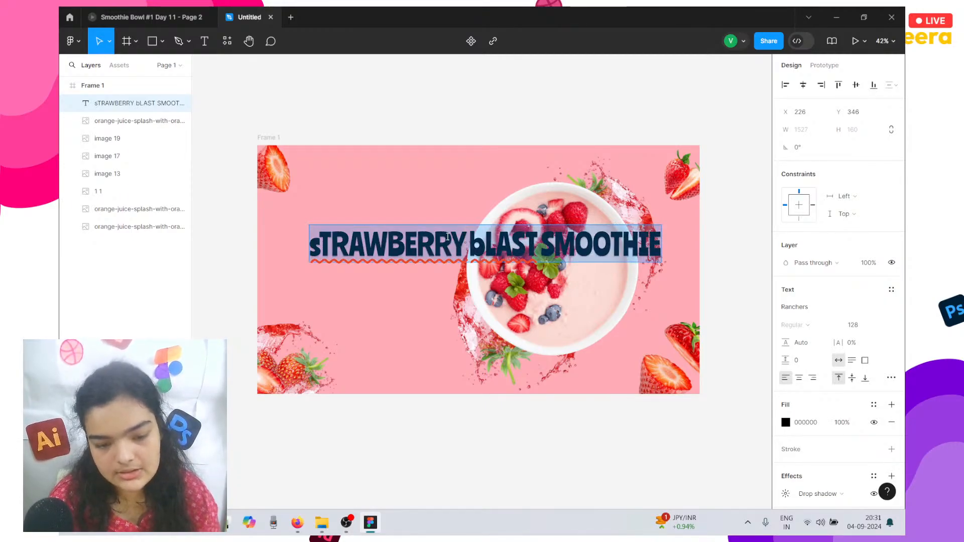
click(890, 377)
click(745, 390)
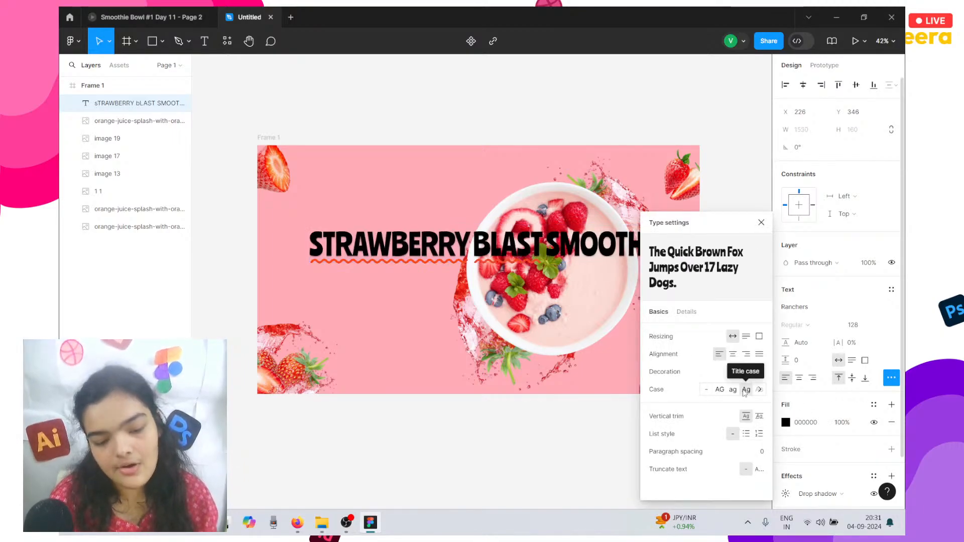
click(720, 391)
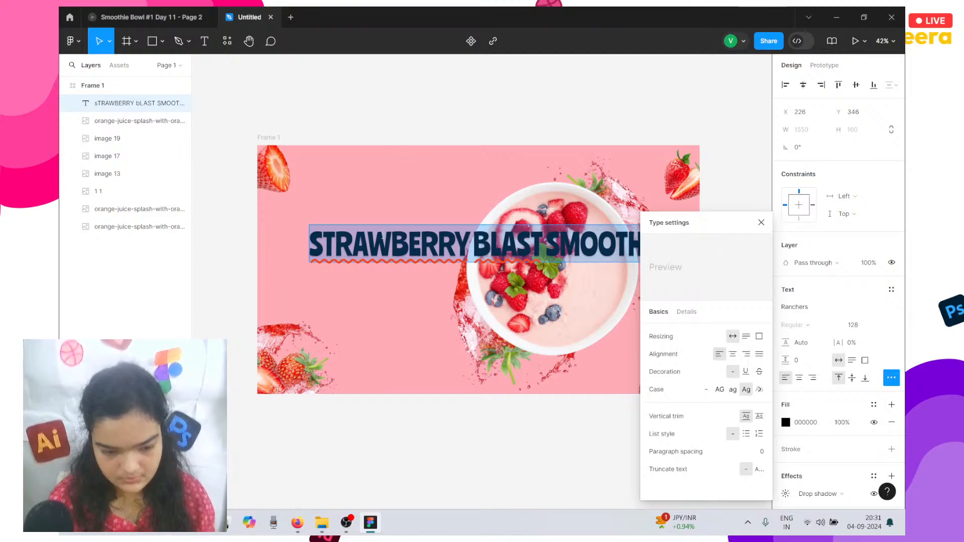
Close the type settings and replace the whole heading text with "Strawberry Blast Smoothie".
double_click(386, 241)
key(ctrl+a)
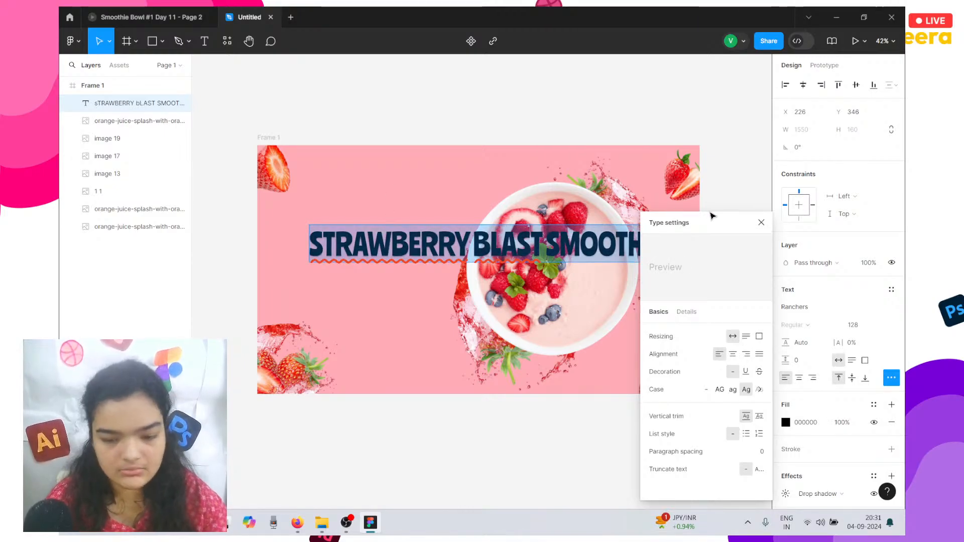
click(761, 222)
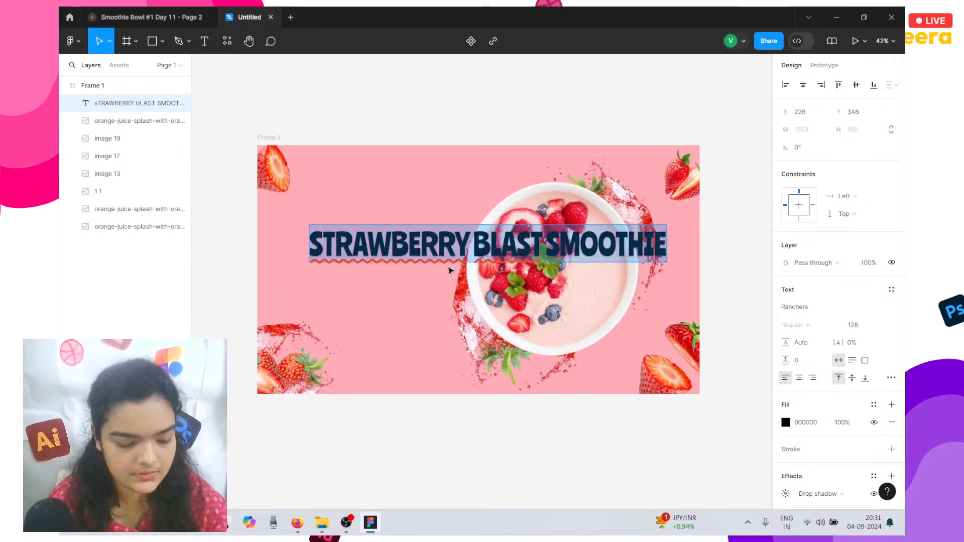
text(Str)
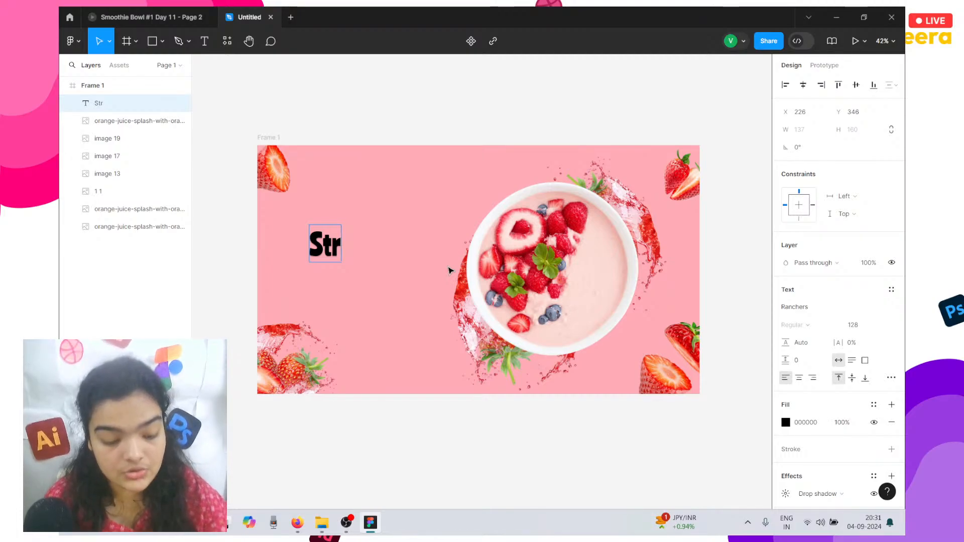
text(awberry)
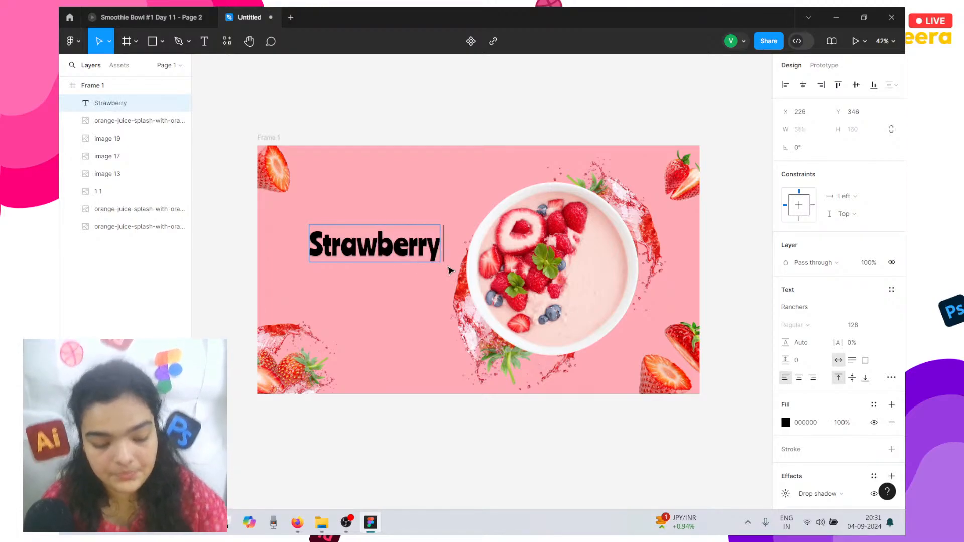
text( Blast)
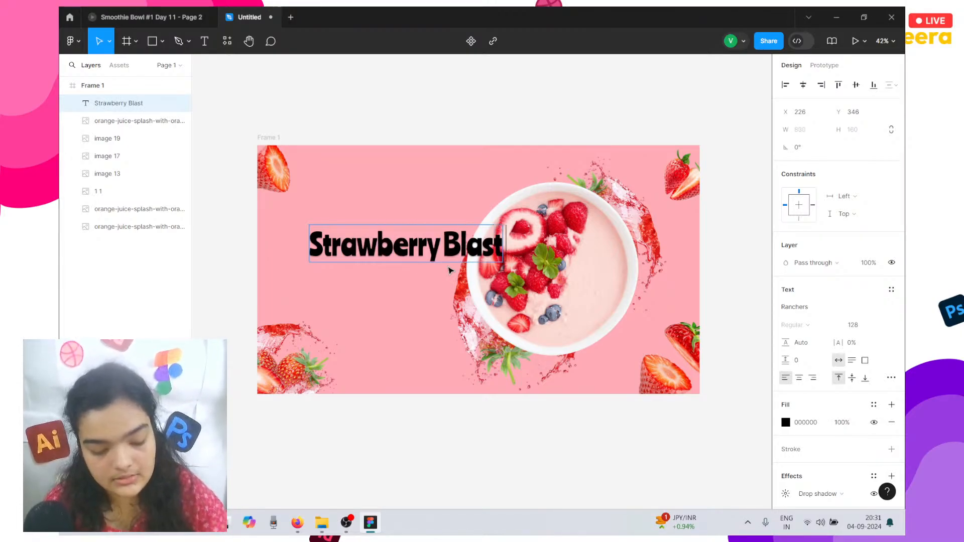
text( Smoot)
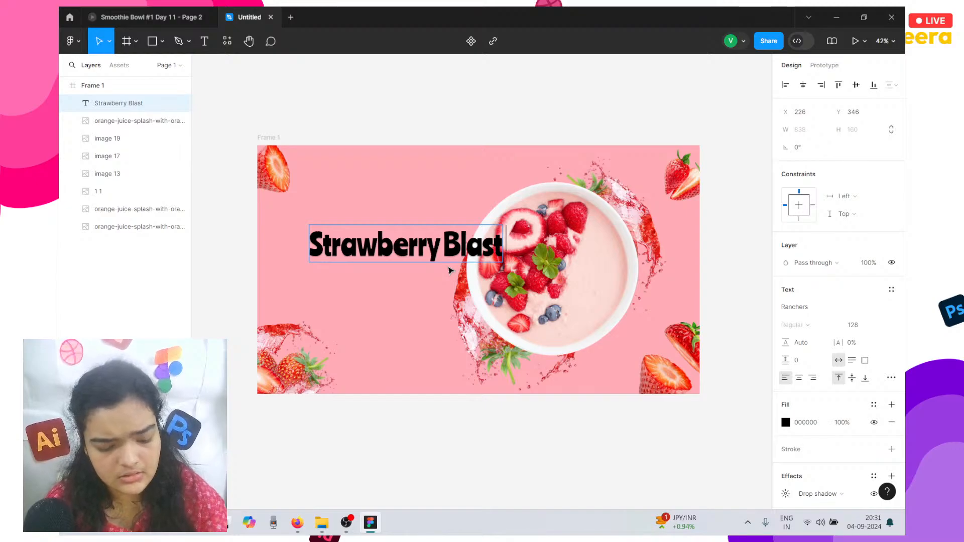
text(hie)
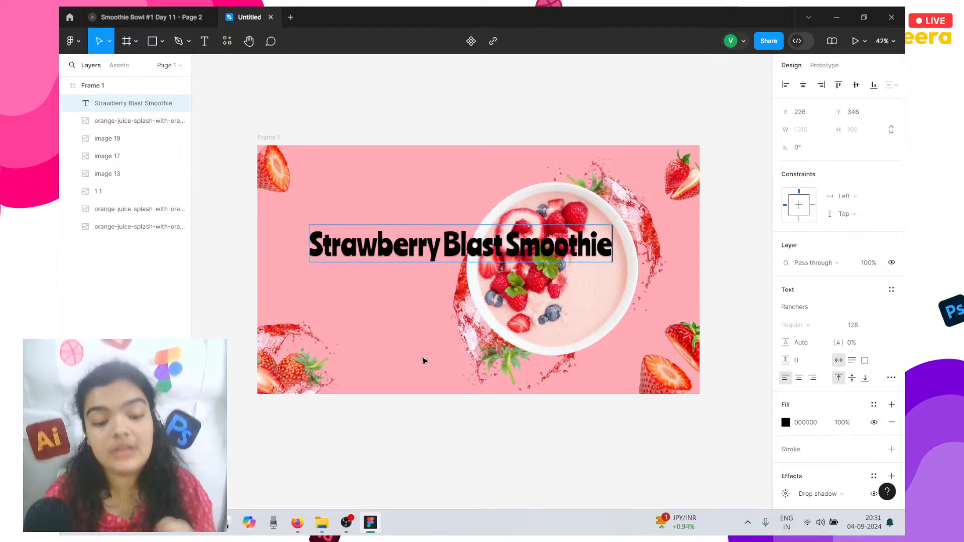
key(Escape)
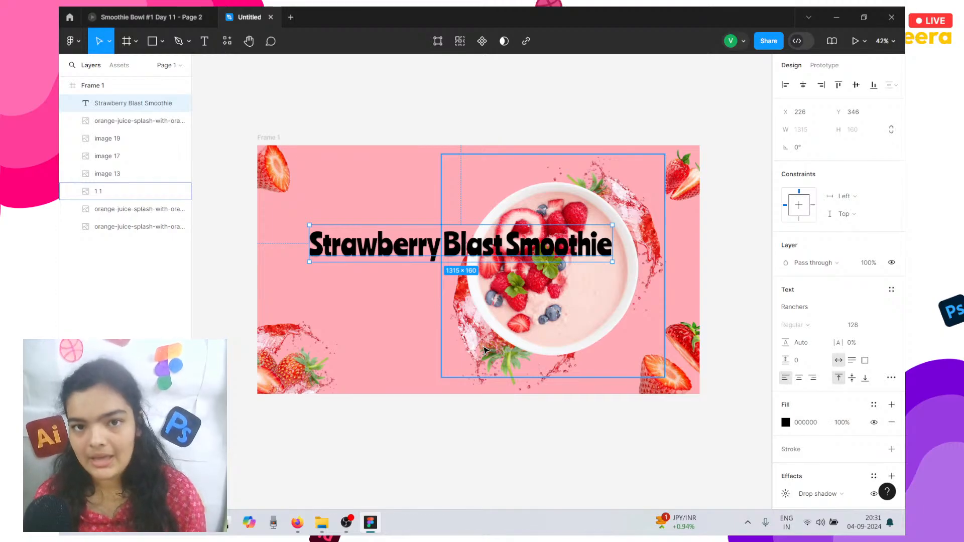
Change the heading's fill to white FFFFFF and shift it up and left to about X 140, Y 298.
click(787, 426)
drag(704, 225, 569, 178)
drag(450, 264, 432, 254)
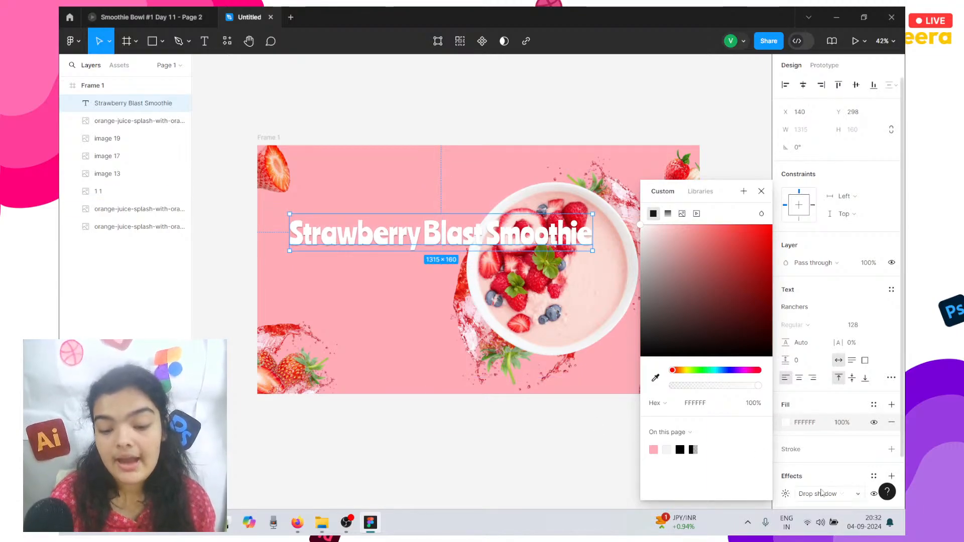
Remove the heading's drop shadow and add a default drop shadow to it again.
click(786, 494)
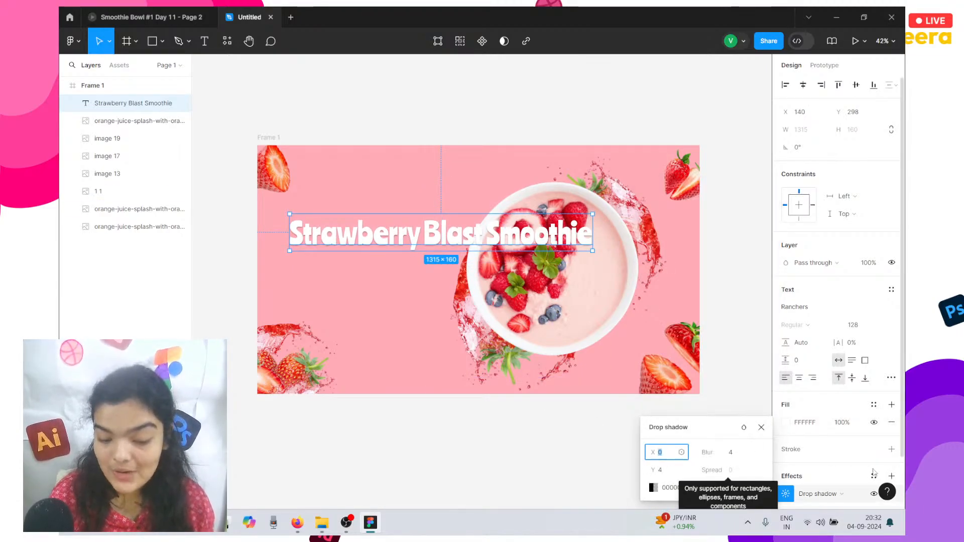
scroll(877, 476, down, 2)
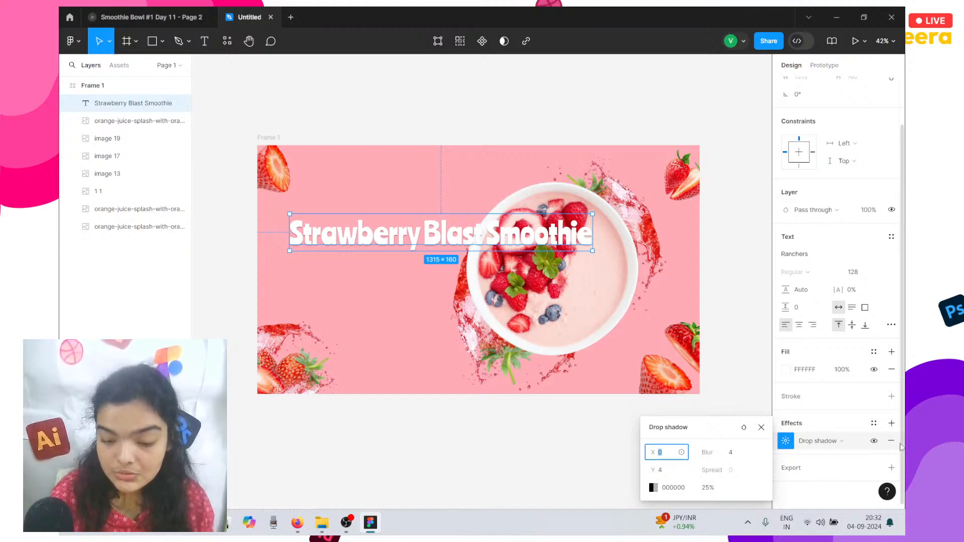
click(893, 441)
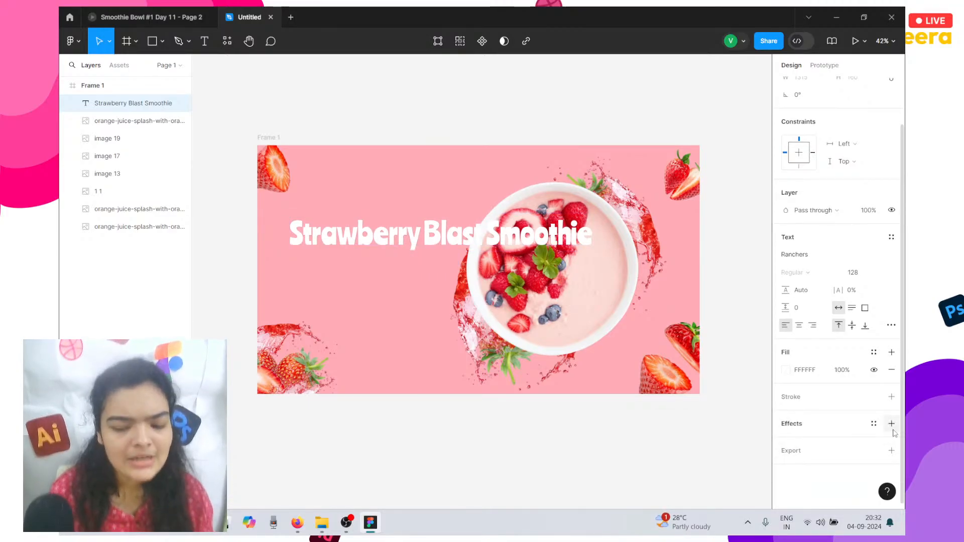
click(892, 424)
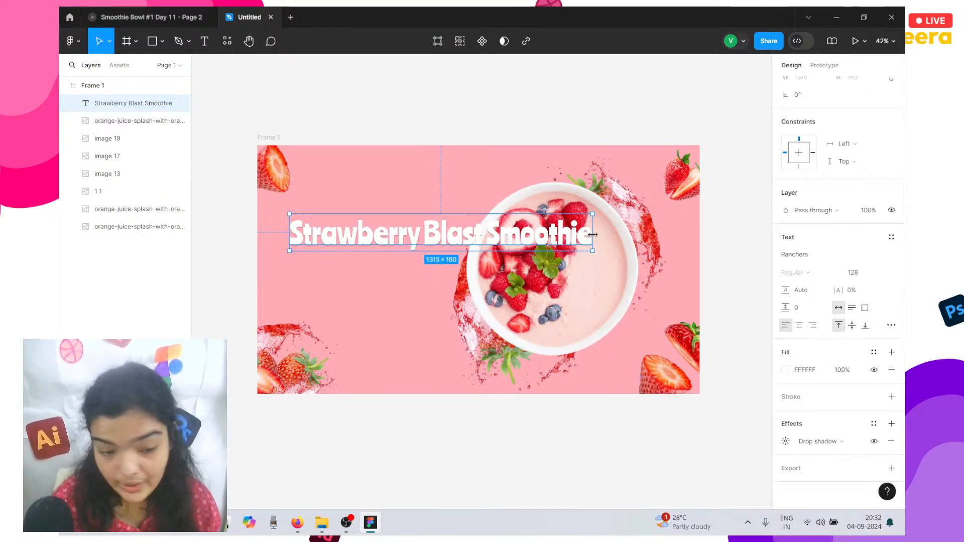
Narrow the heading's text box to about 633 px so it wraps onto three lines, and move it to about X 286, Y 227.
drag(593, 234, 435, 244)
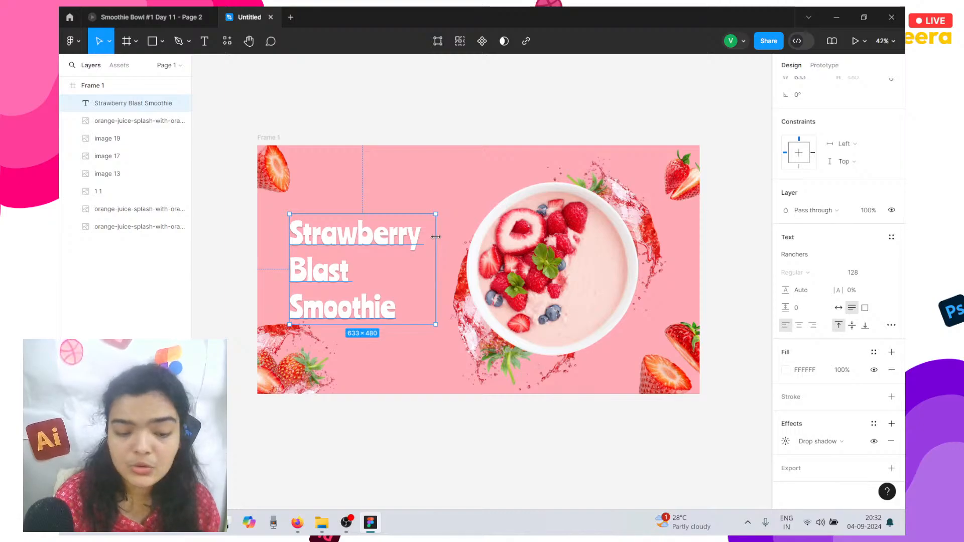
drag(343, 270, 373, 230)
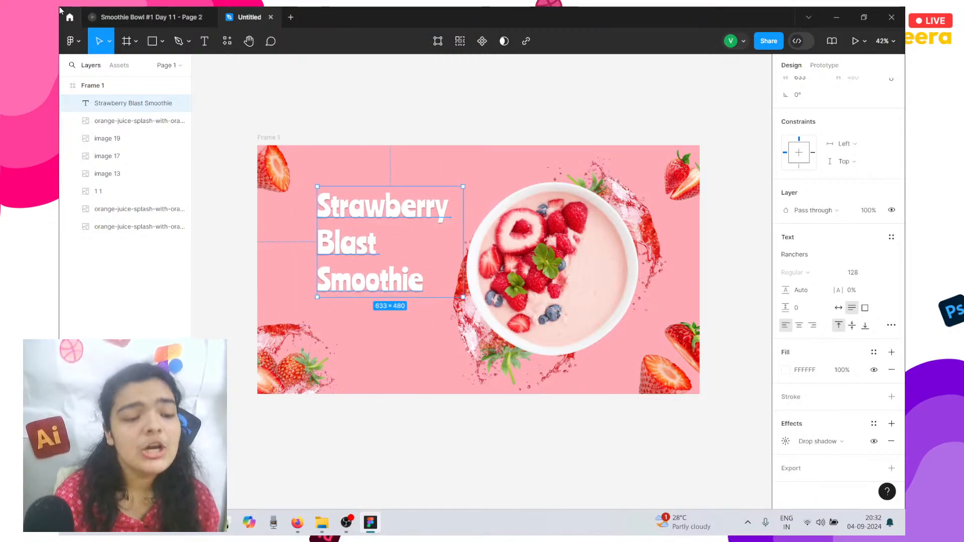
click(95, 12)
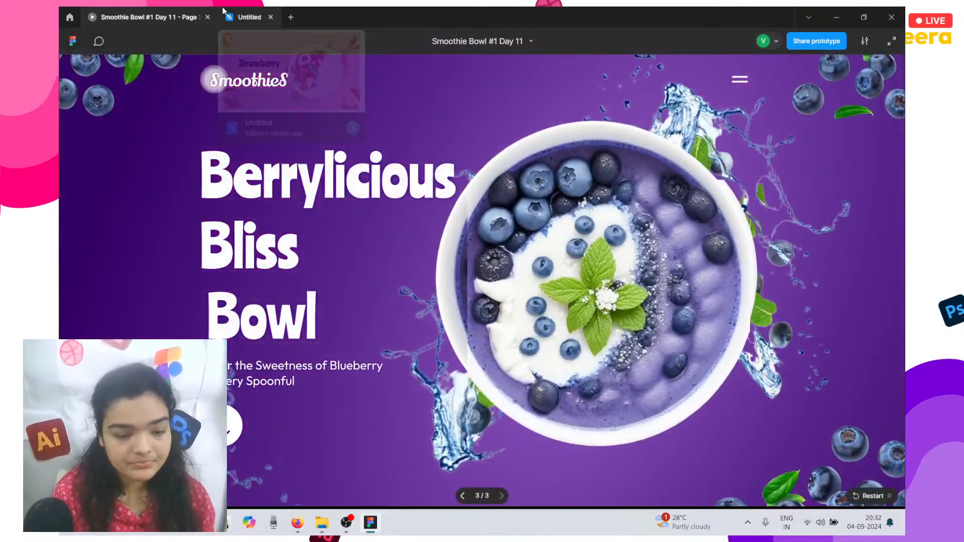
click(224, 12)
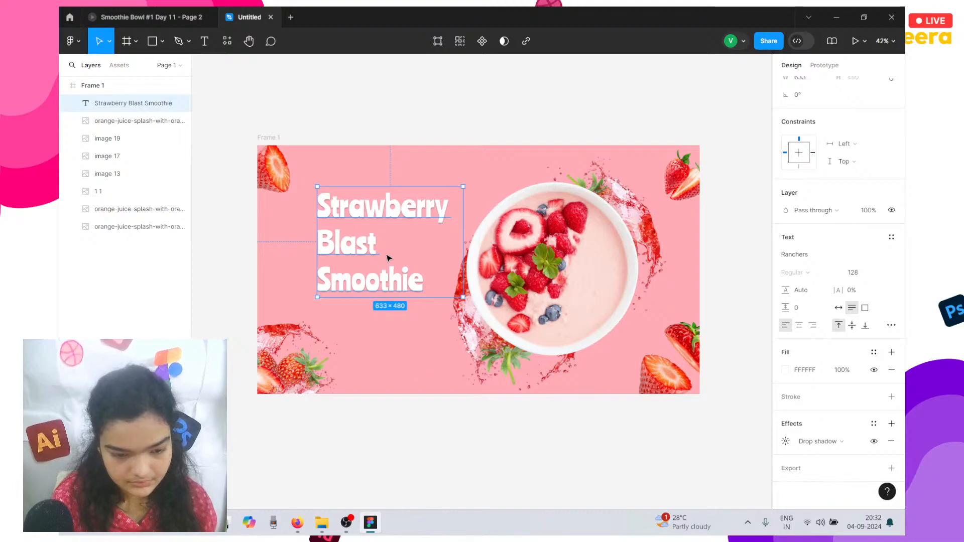
mouse_move(358, 250)
mouse_down()
mouse_move(370, 273)
mouse_move(365, 265)
mouse_up()
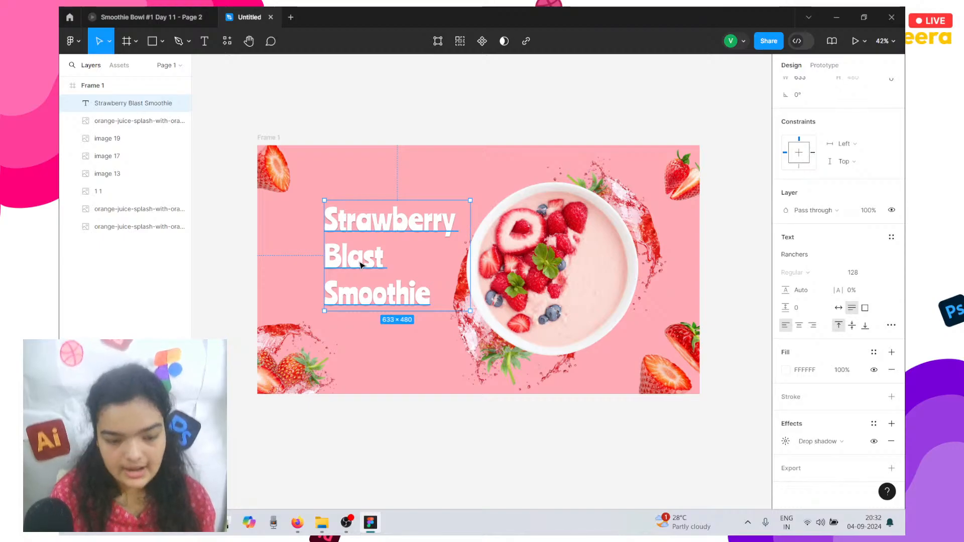
drag(360, 264, 362, 260)
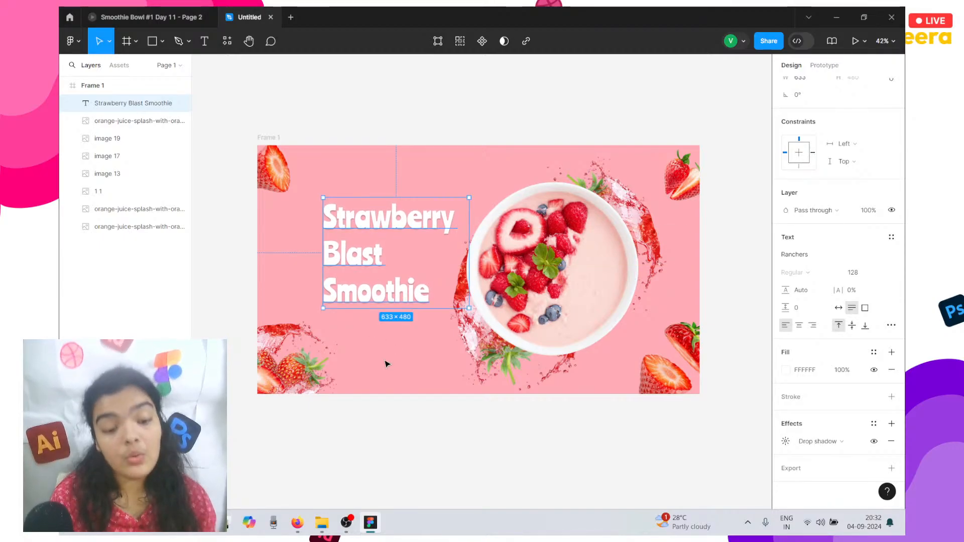
click(394, 351)
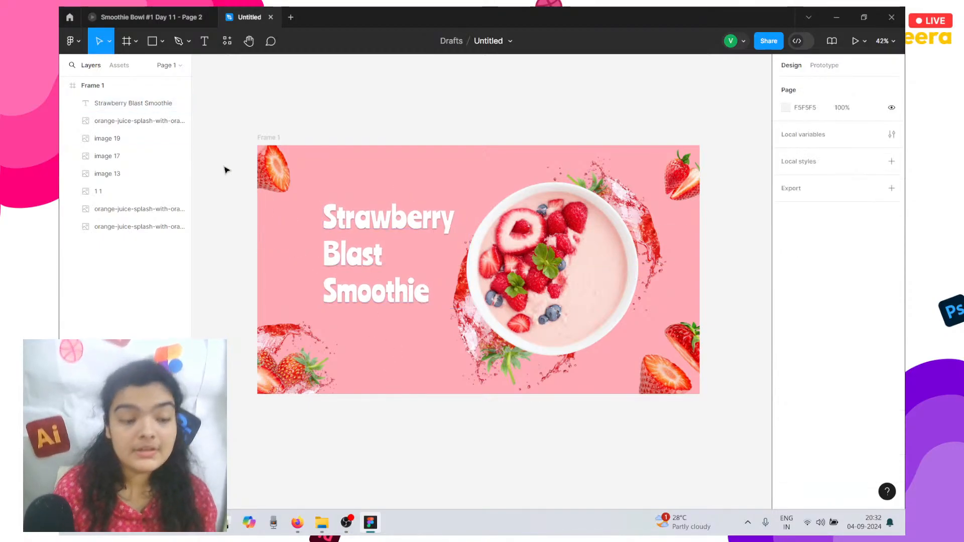
Check the reference smoothie prototype, return to the design file and run the saved Lorem Ipsum plugin.
click(69, 16)
click(151, 17)
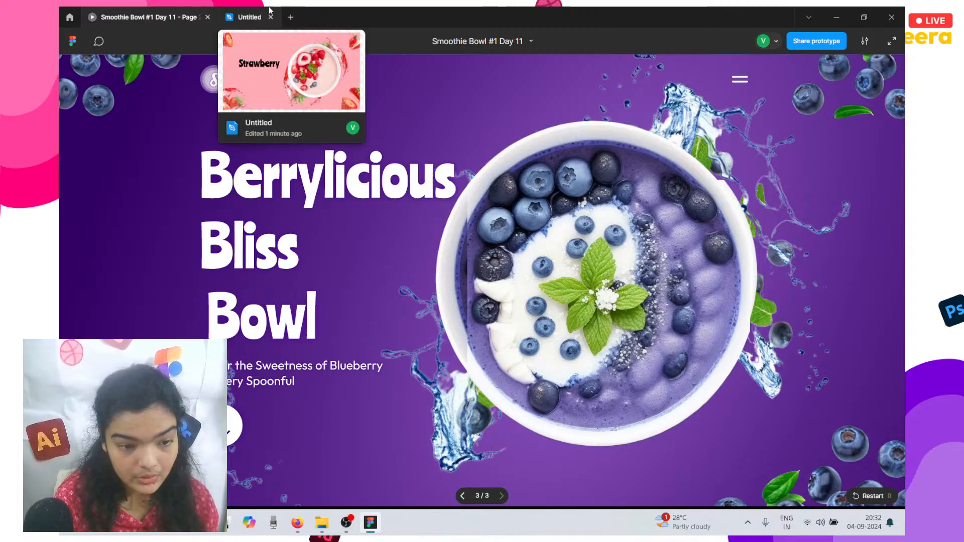
click(249, 17)
click(73, 41)
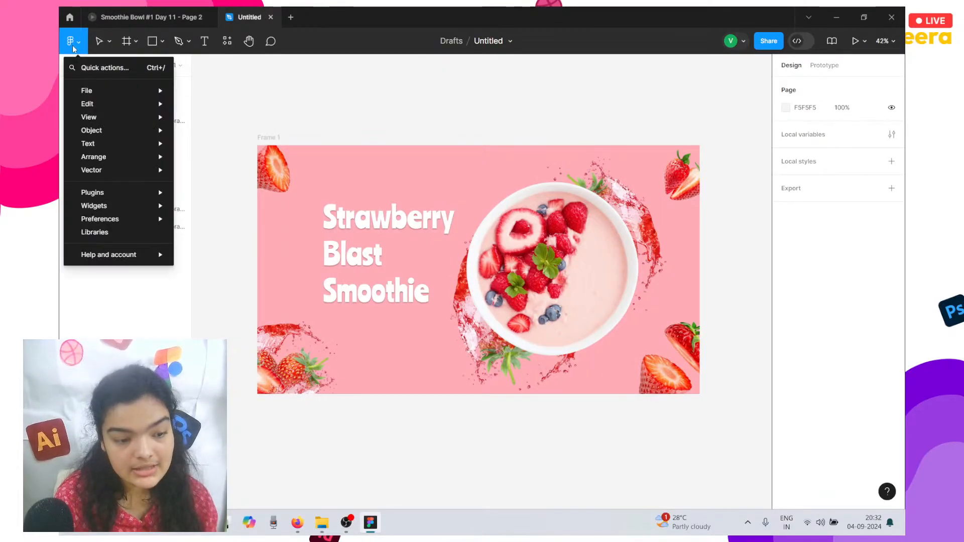
mouse_move(114, 194)
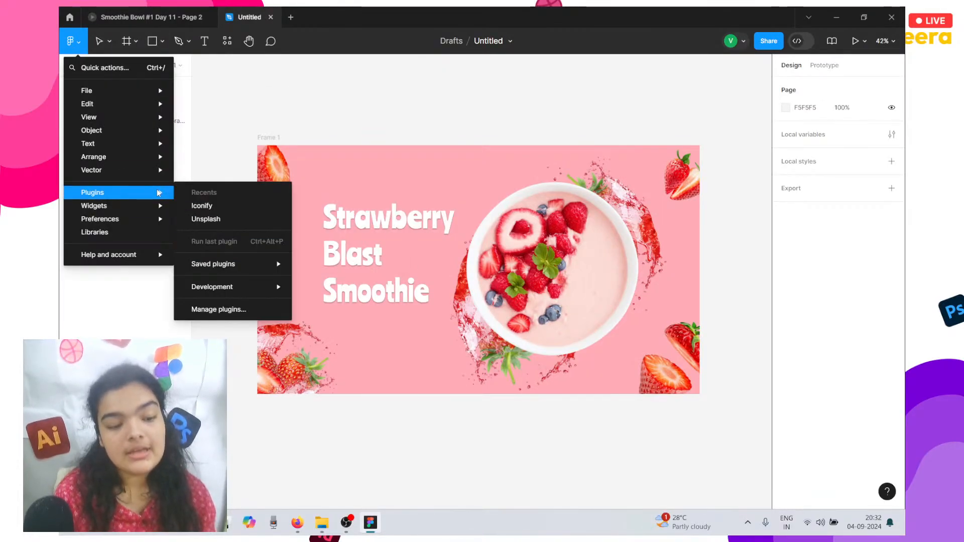
mouse_move(256, 273)
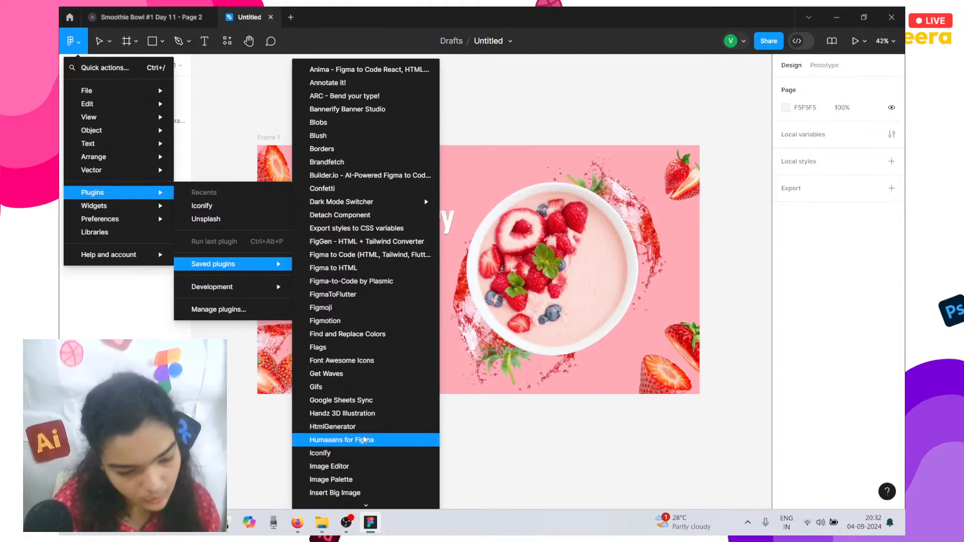
scroll(332, 469, down, 1)
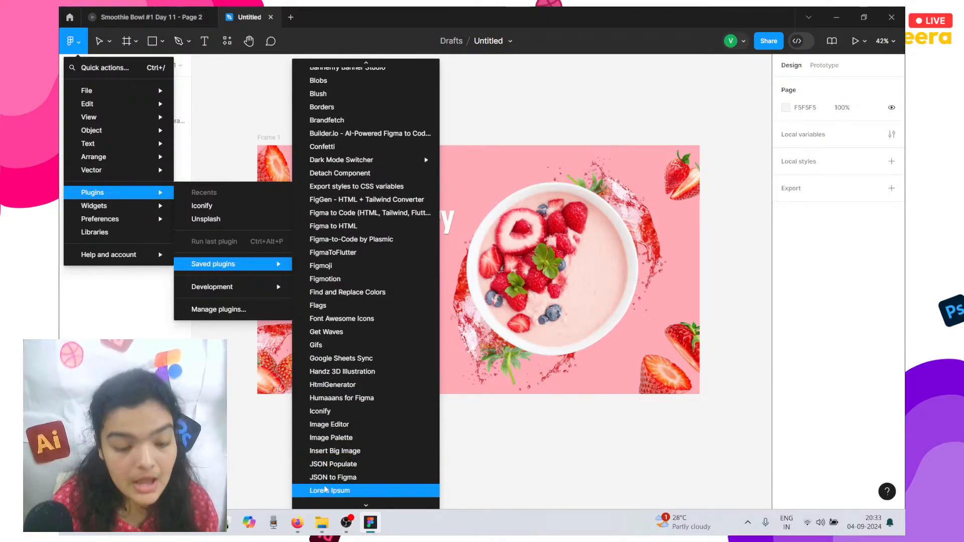
click(327, 493)
click(227, 41)
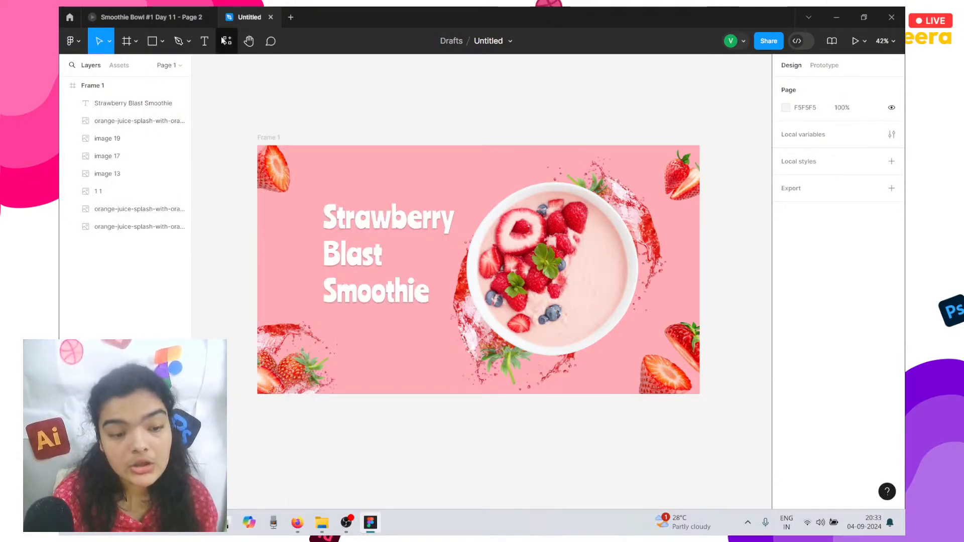
click(280, 65)
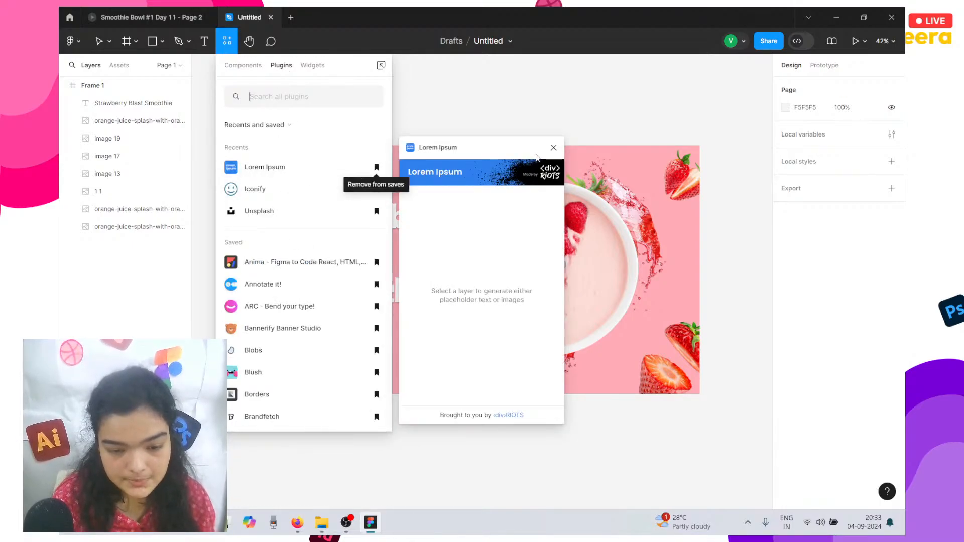
click(522, 121)
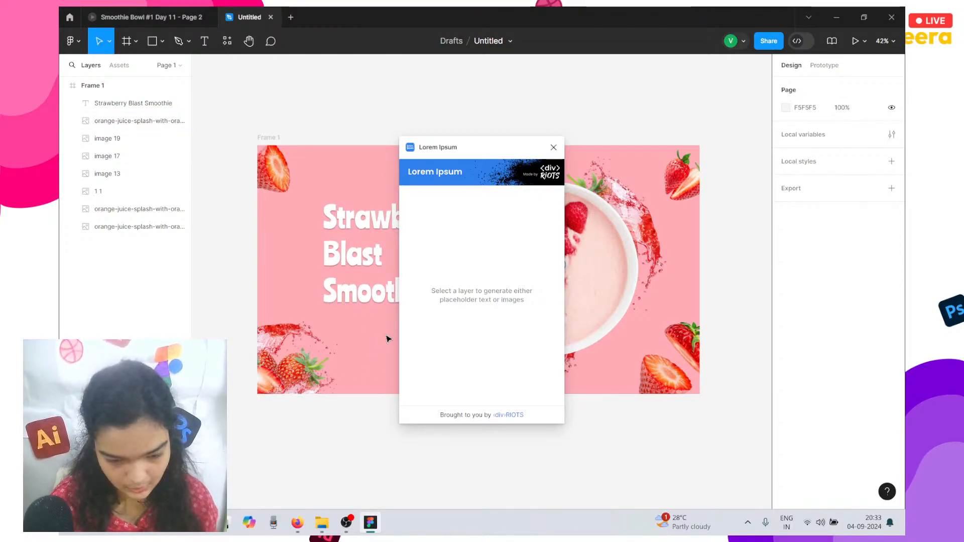
Generate 1 sentence of Pizza Ipsum placeholder text in the heading layer and close the plugin.
click(335, 279)
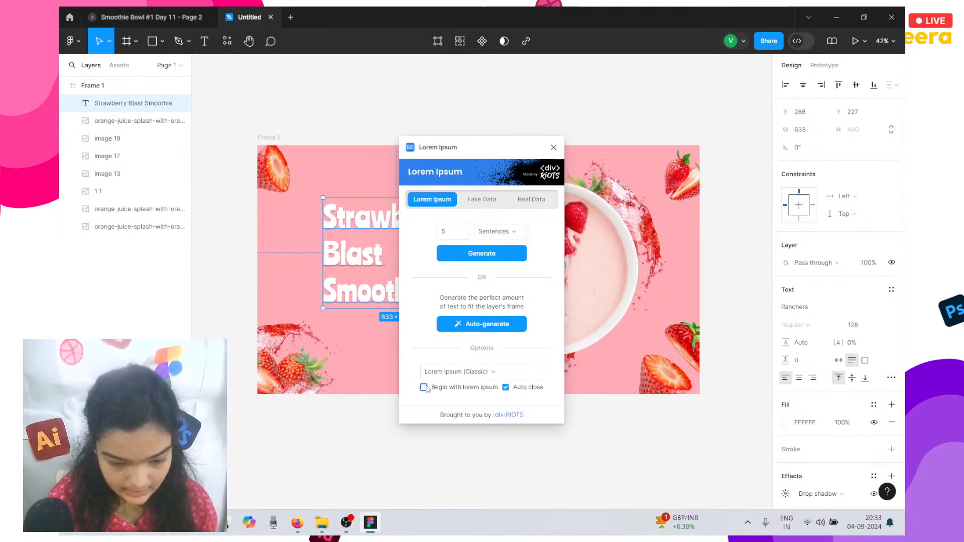
click(448, 373)
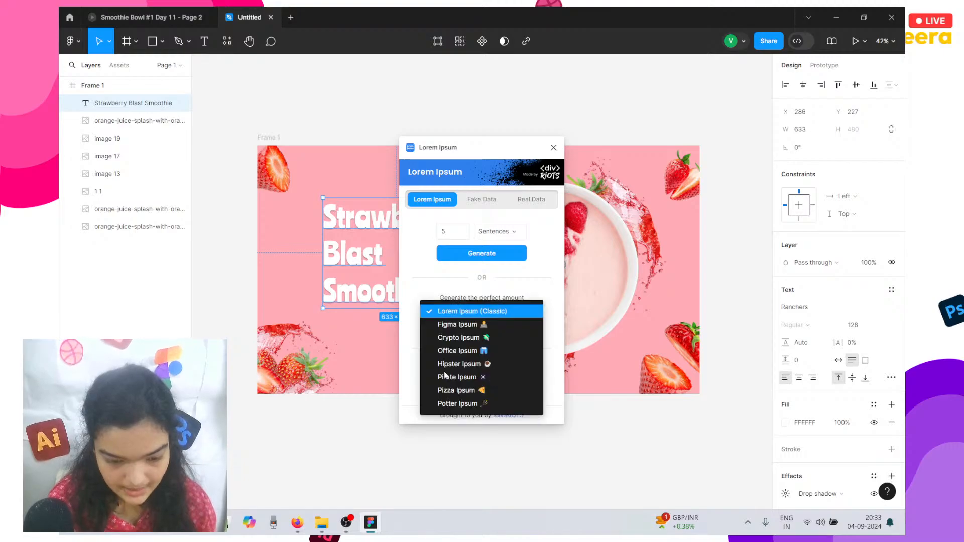
click(474, 391)
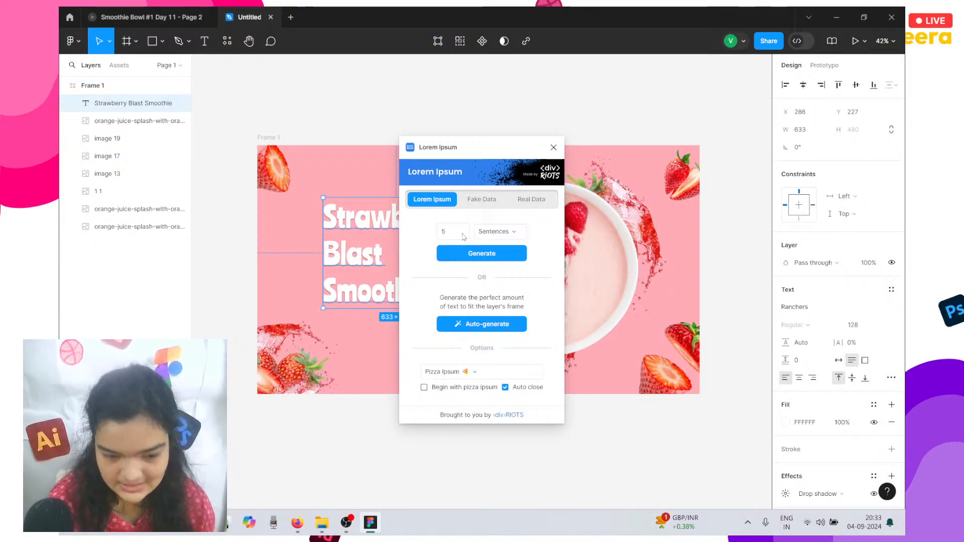
text(1)
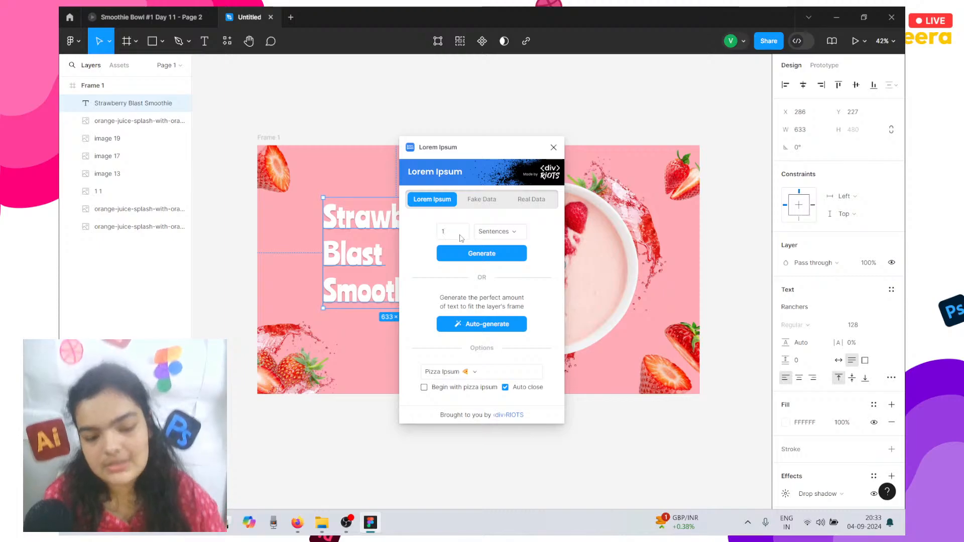
click(462, 252)
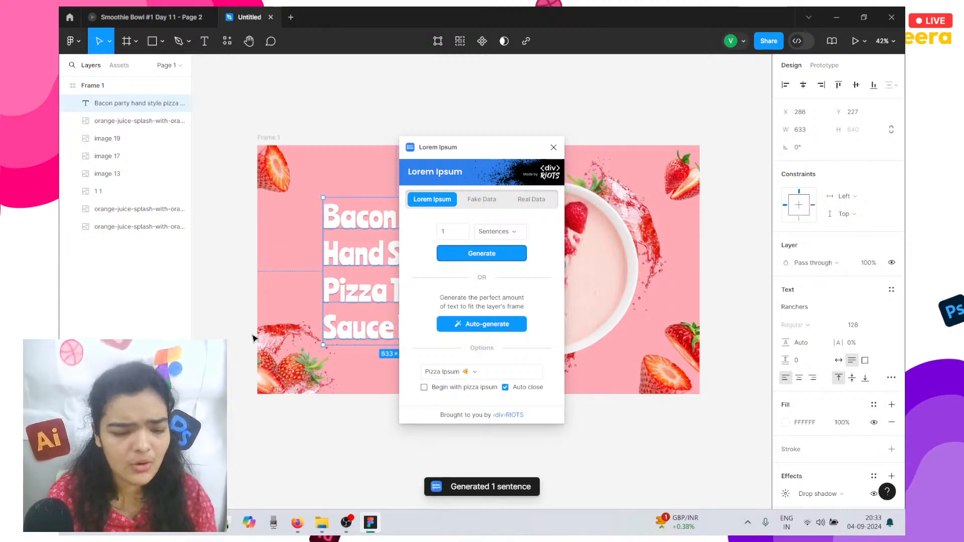
click(310, 294)
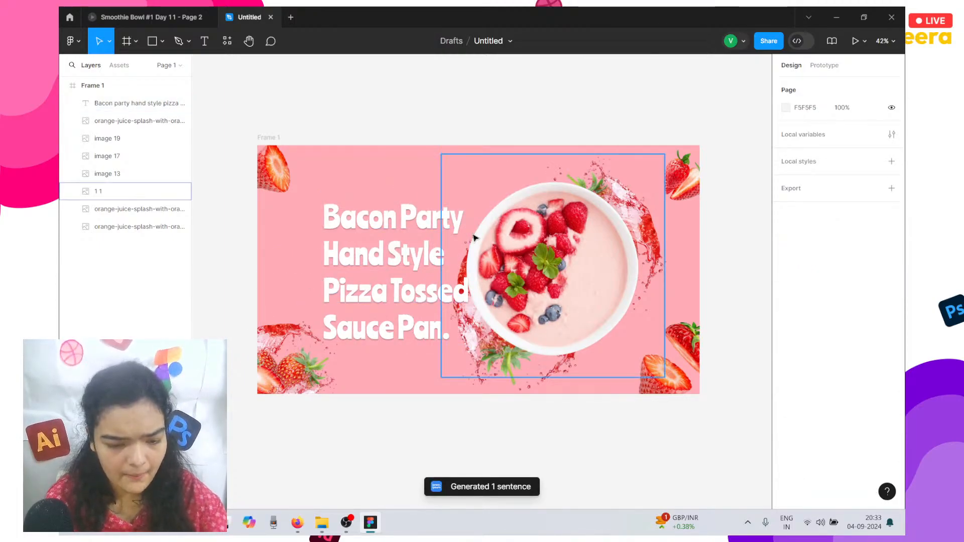
Place a copy of the placeholder text over the frame's lower edge, and replace the original's text with "Strawberry Splash Smoothie".
click(407, 247)
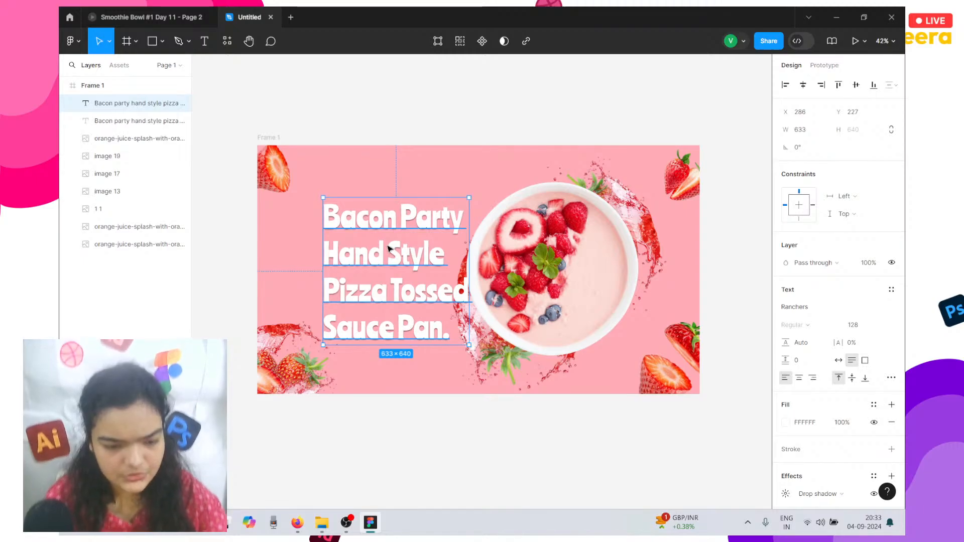
drag(407, 247, 420, 401)
click(397, 331)
key(Return)
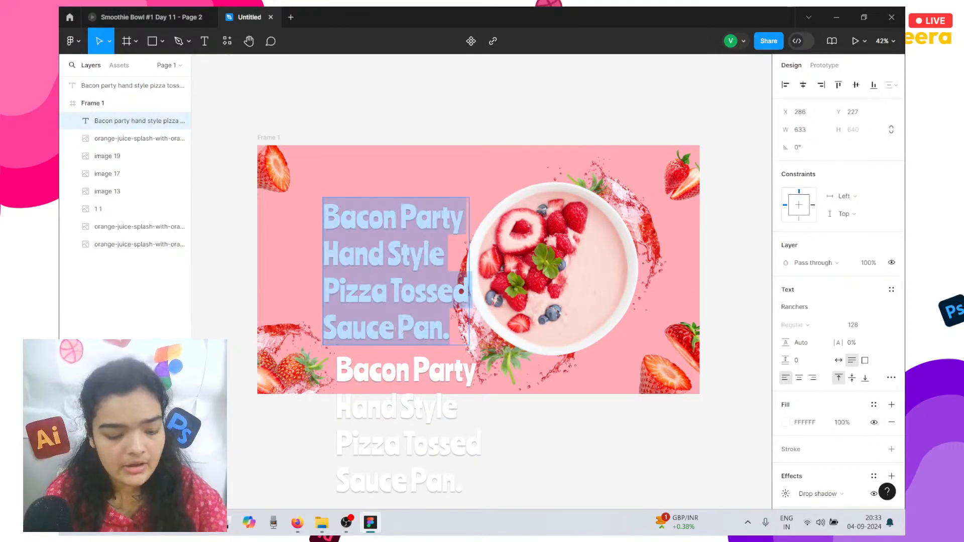
text(Strawbe)
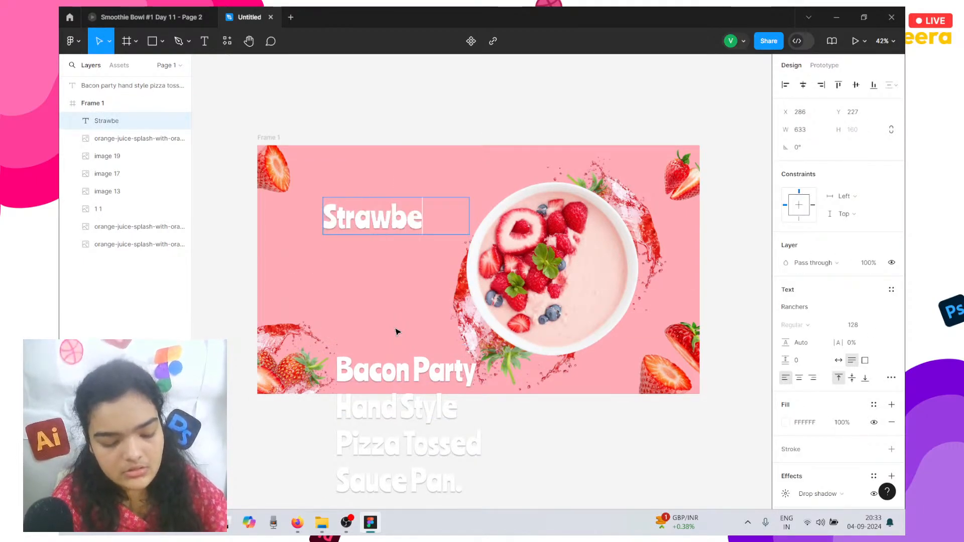
text(rry Sp)
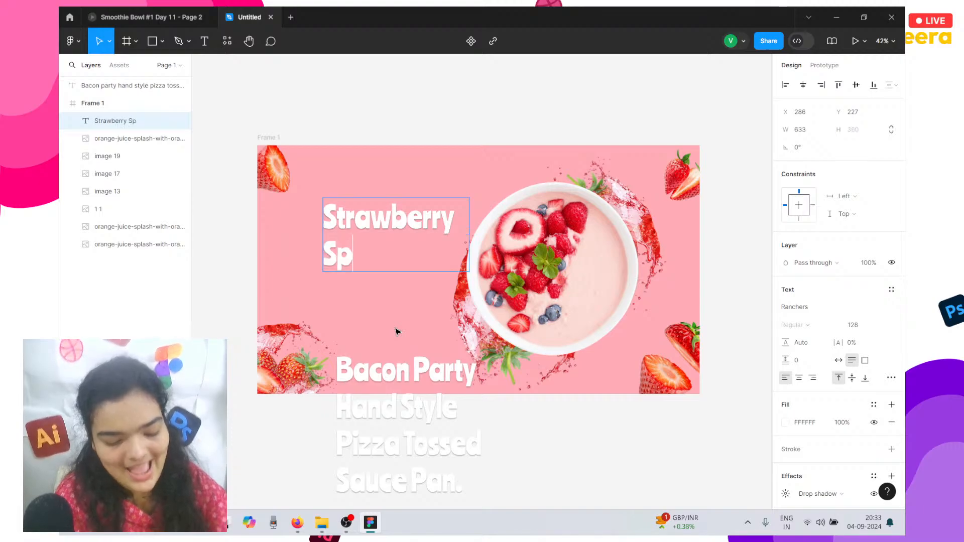
text(lash Sm)
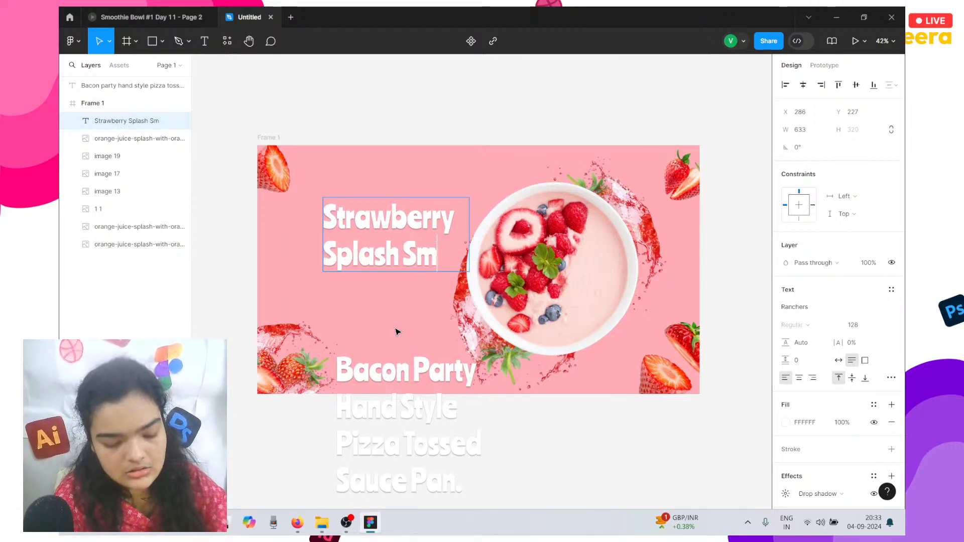
text(oothie)
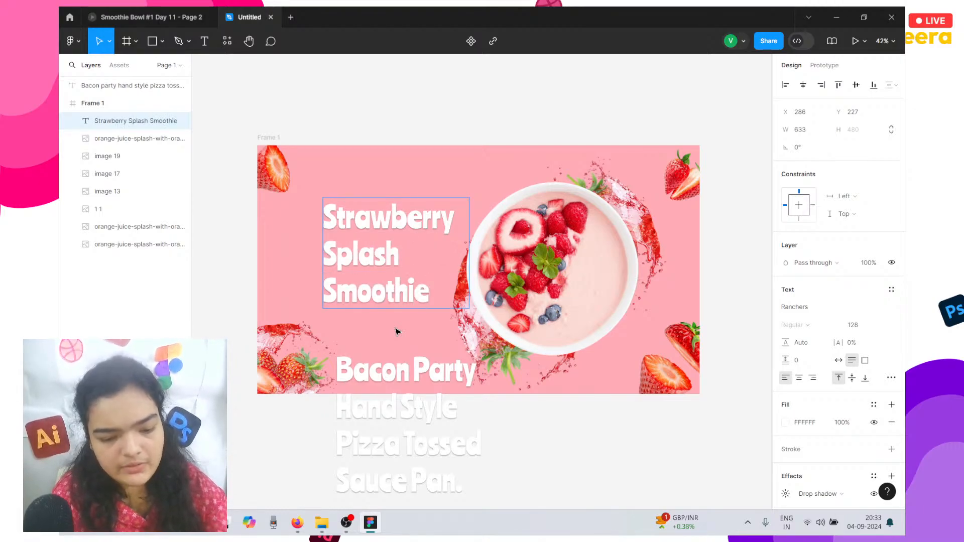
Change the font of the copied placeholder text below the heading to Outfit.
click(364, 451)
double_click(364, 451)
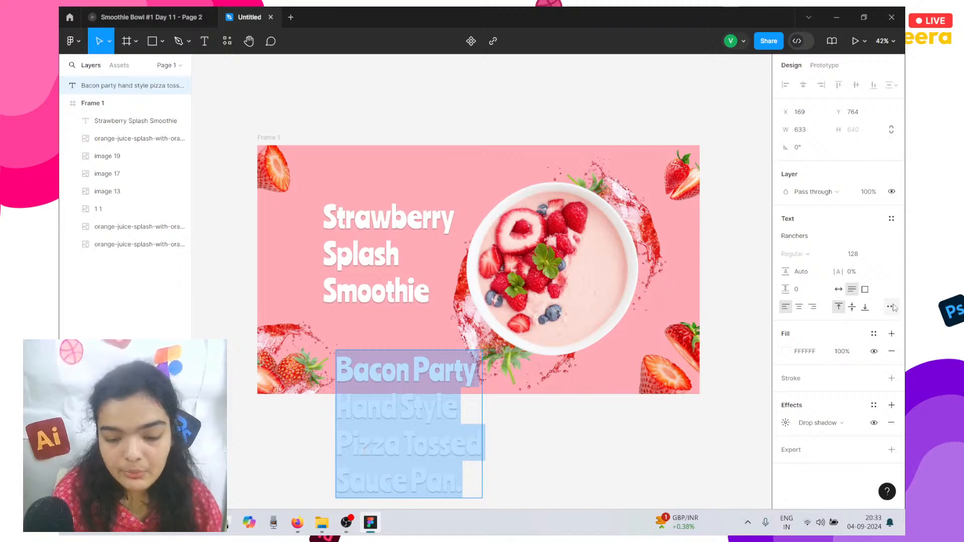
click(808, 237)
text(o)
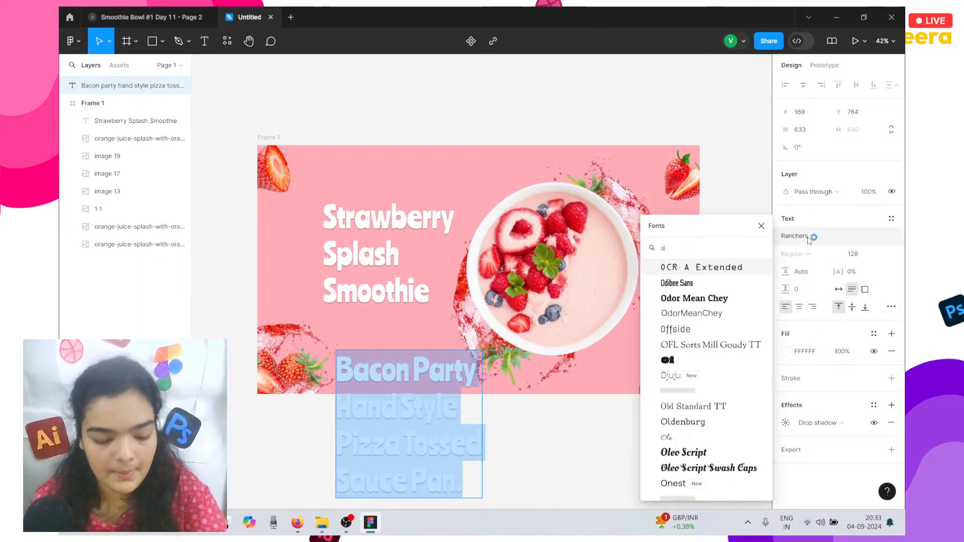
text(ut)
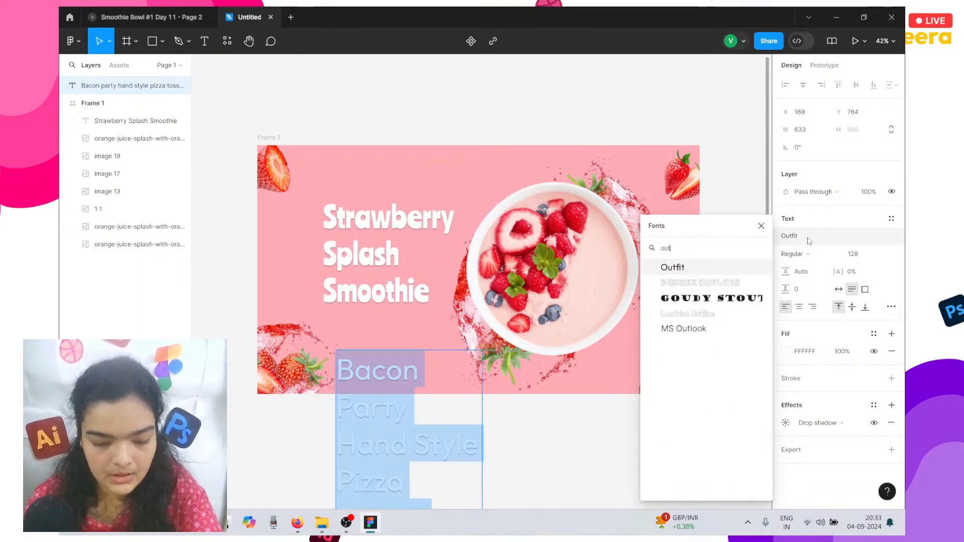
key(Escape)
key(Return)
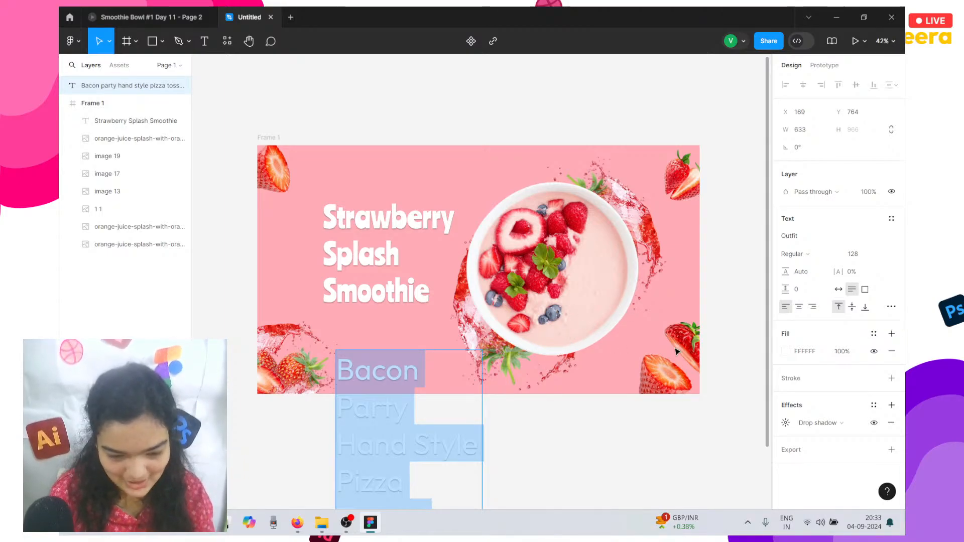
Compare the strawberry slide side by side with the reference smoothie prototype and return to the full-width design file.
click(568, 441)
drag(568, 441, 191, 114)
click(171, 11)
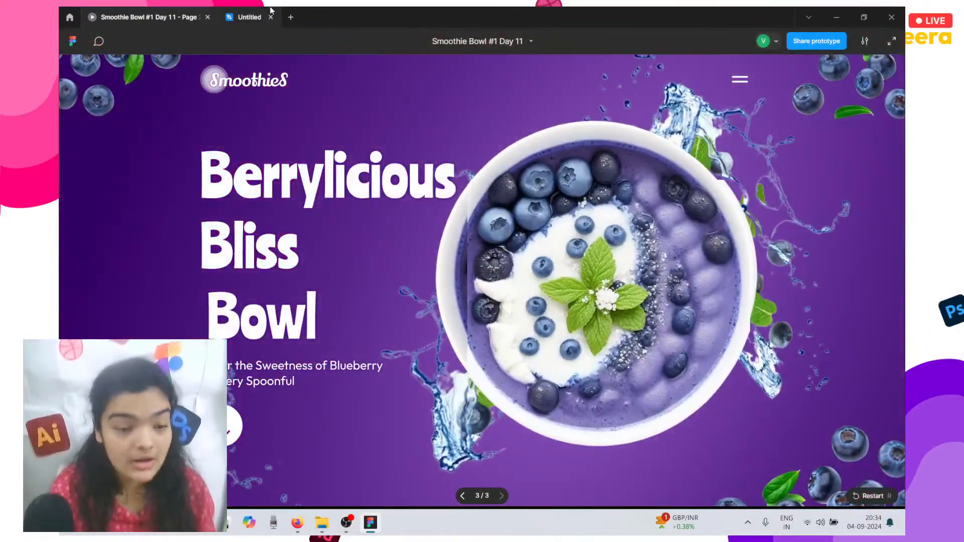
click(249, 17)
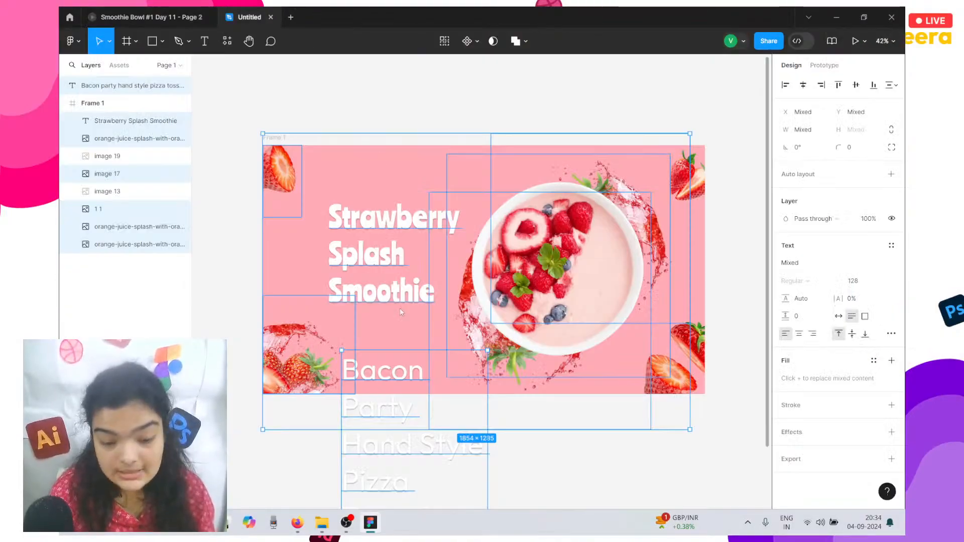
drag(400, 308, 280, 441)
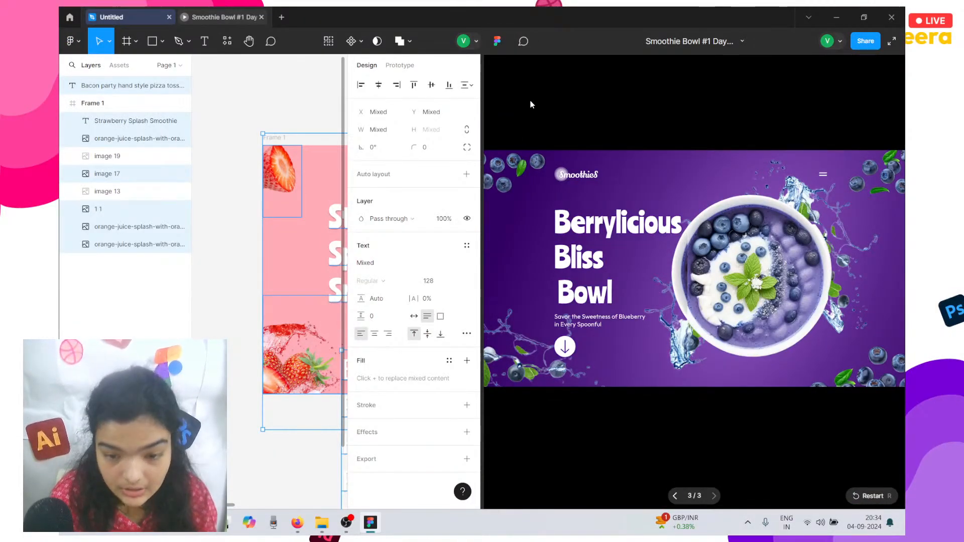
click(888, 42)
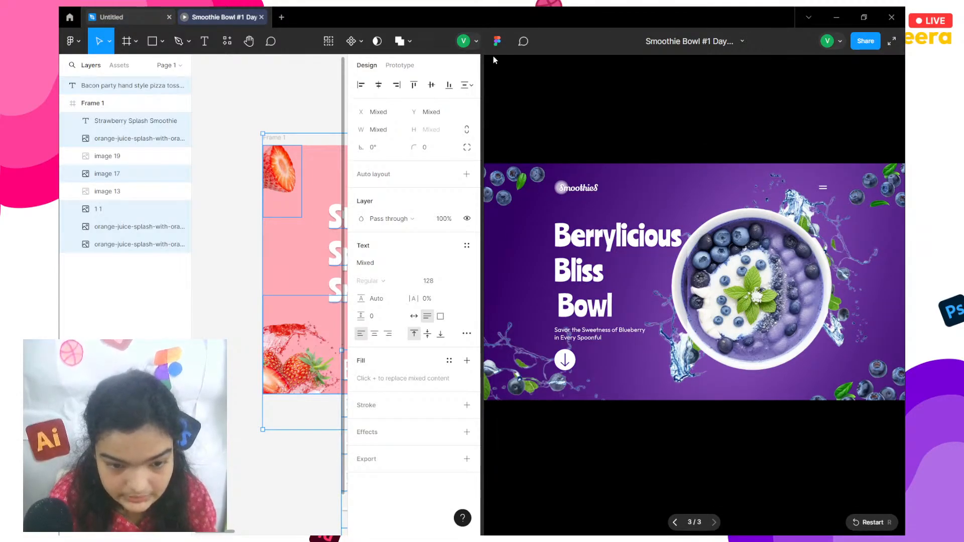
click(295, 75)
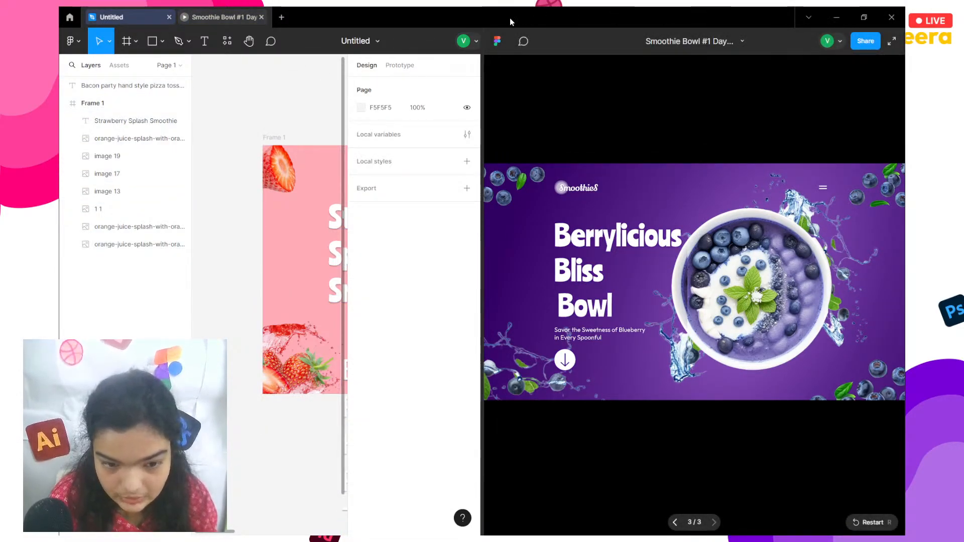
drag(484, 86, 892, 89)
Move the placeholder description text into the pink frame and set its font size to 24.
click(374, 434)
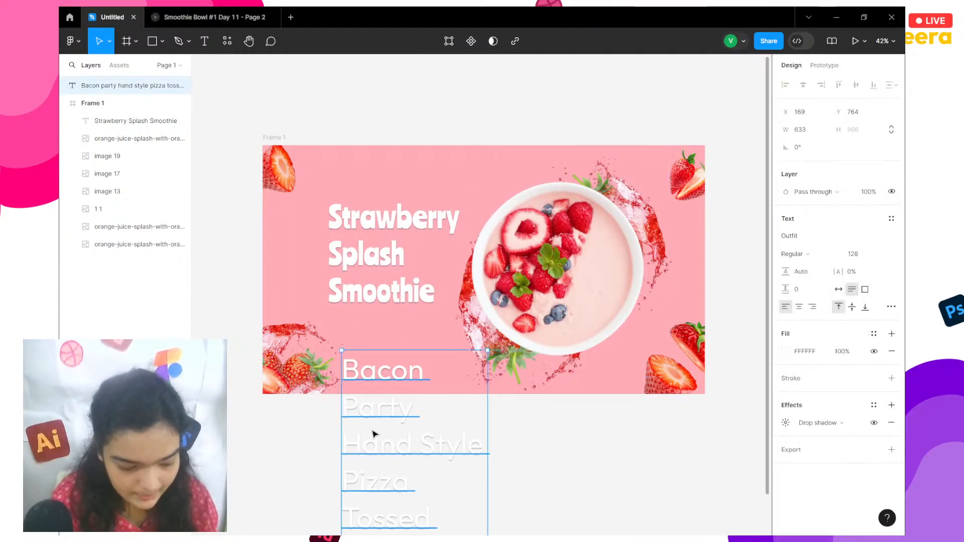
drag(374, 434, 369, 324)
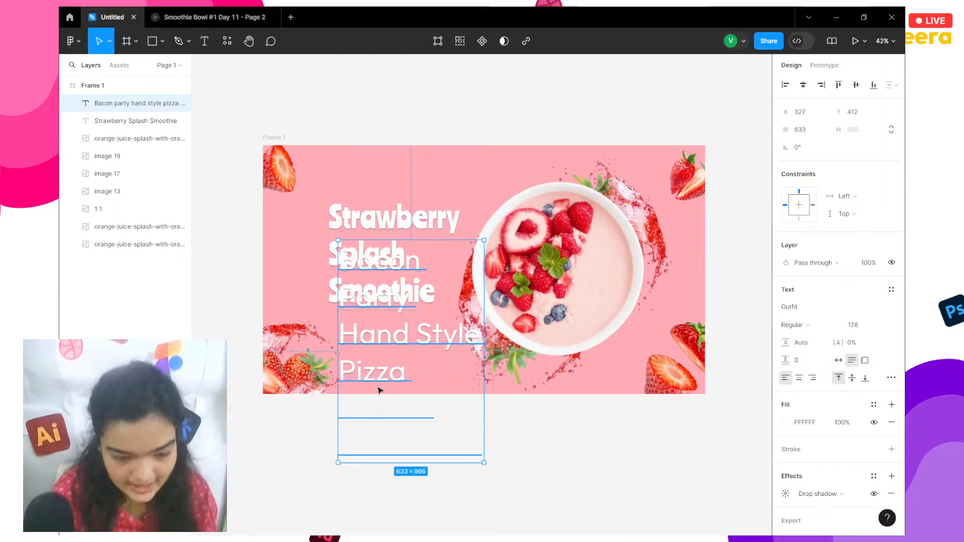
click(875, 326)
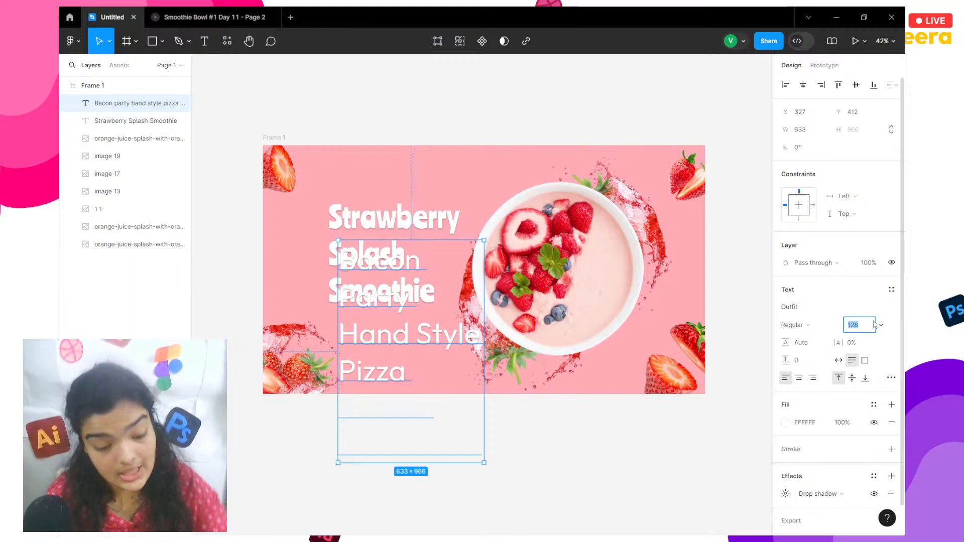
key(Return)
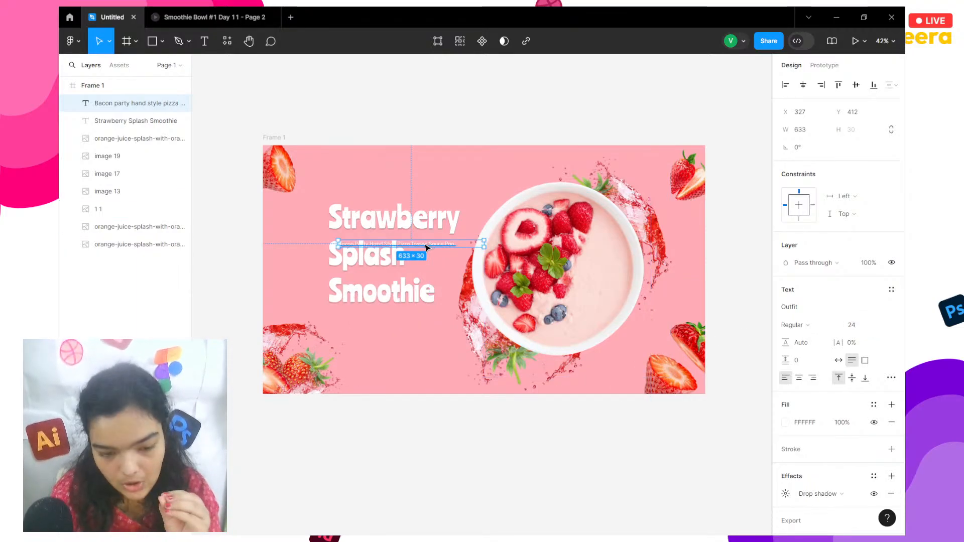
Place the description directly below the "Strawberry Splash Smoothie" heading, in line with its left edge, and set its font size to 40.
drag(444, 246, 421, 321)
click(852, 326)
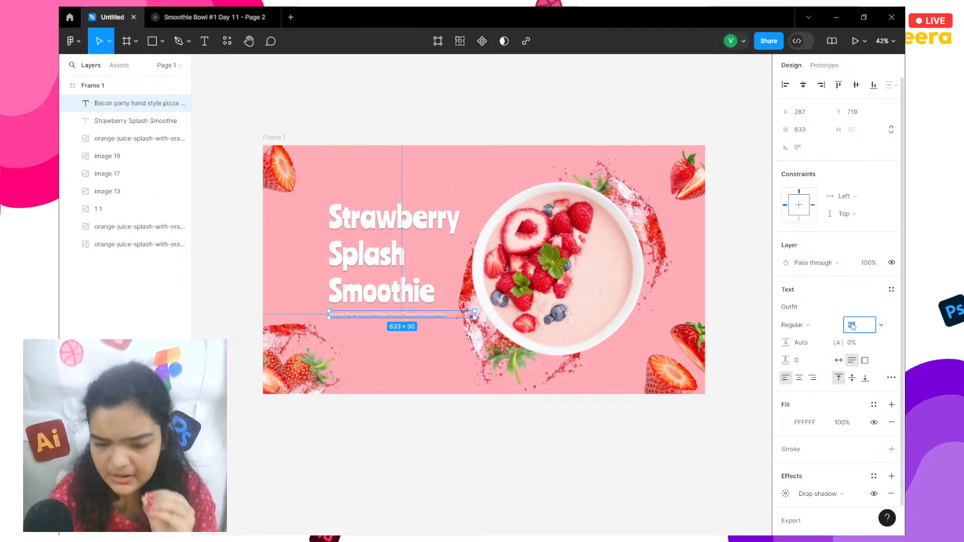
text(40)
key(Return)
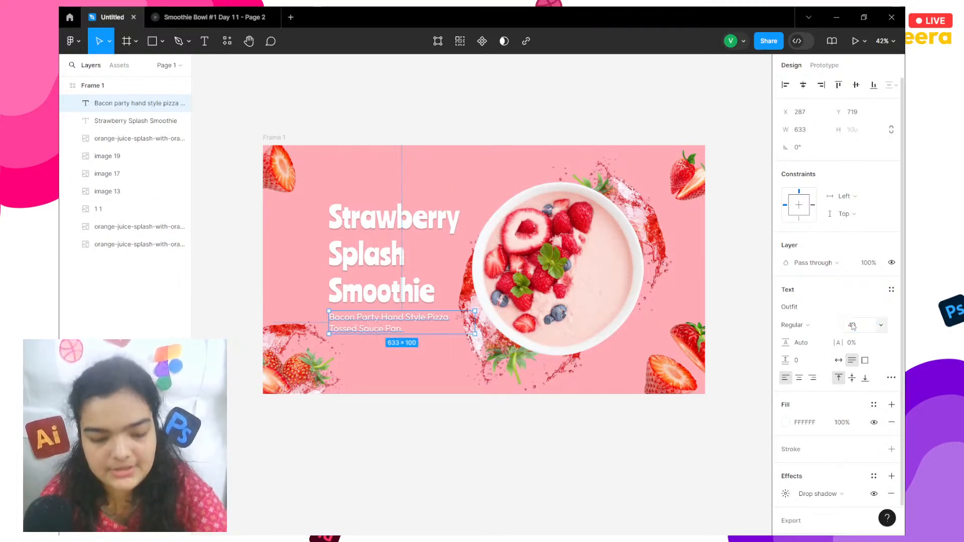
Remove the drop shadow from the description text and add a new one.
click(341, 227)
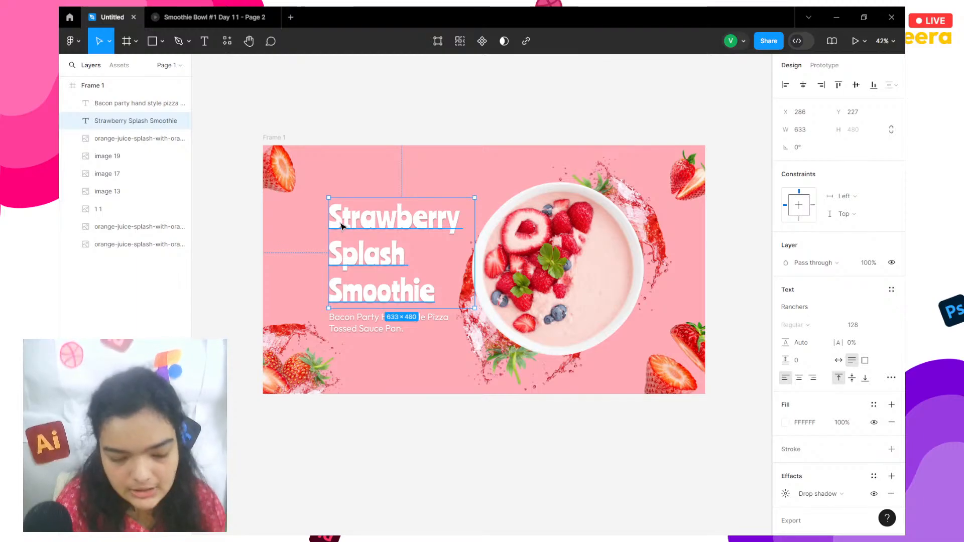
ctrl+scroll(353, 241, up, 3)
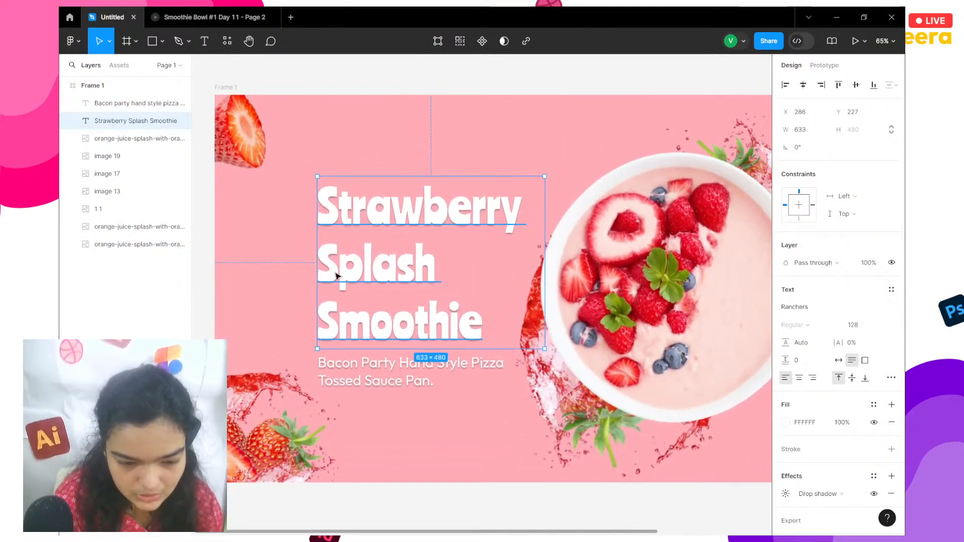
click(378, 451)
click(377, 380)
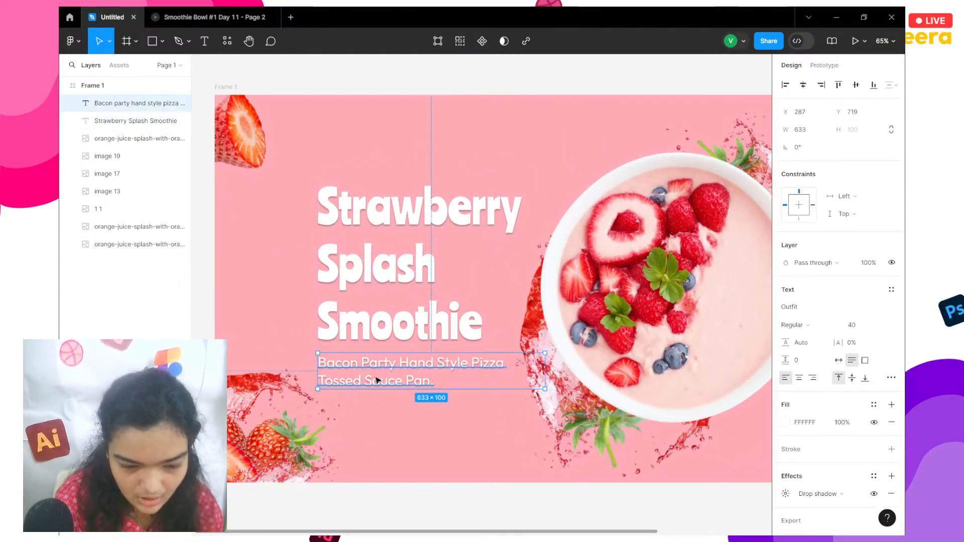
scroll(376, 379, down, 1)
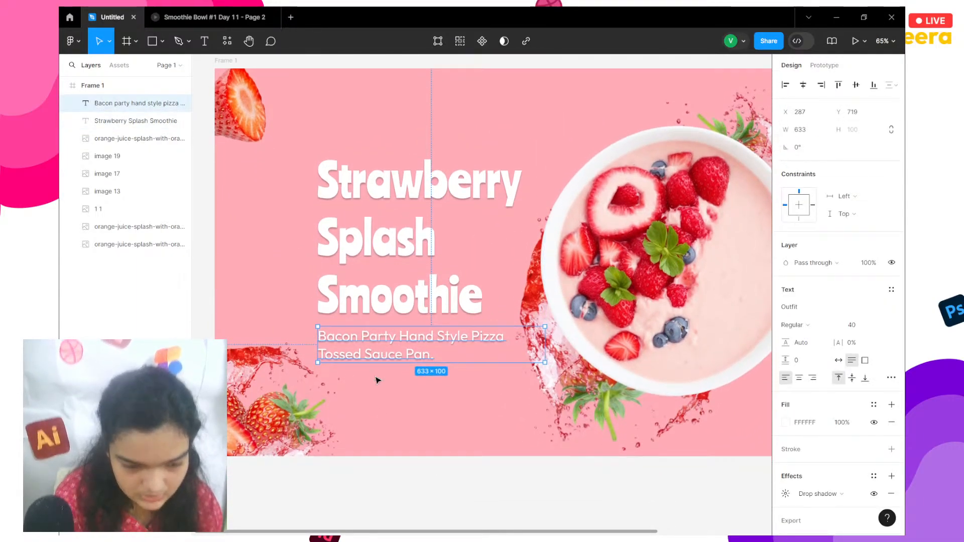
click(786, 493)
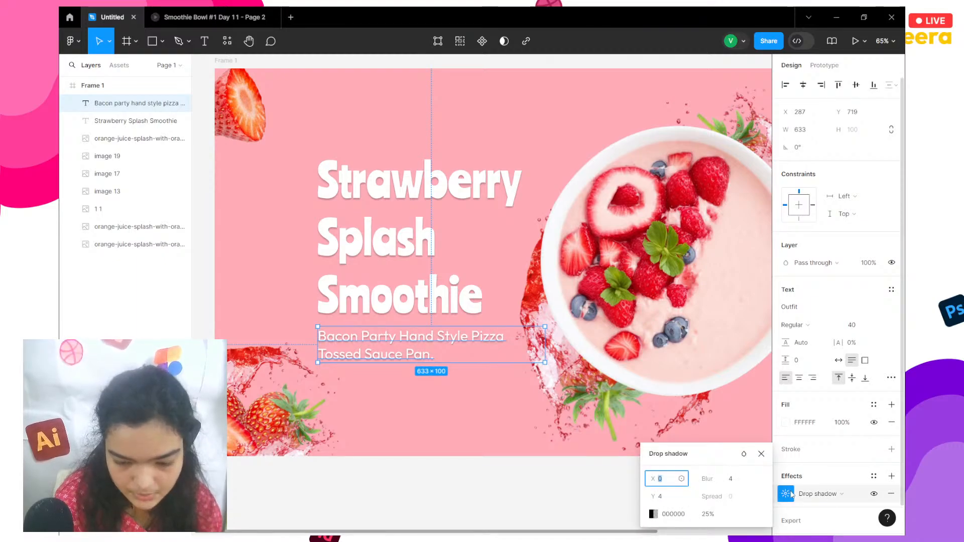
click(891, 494)
click(892, 477)
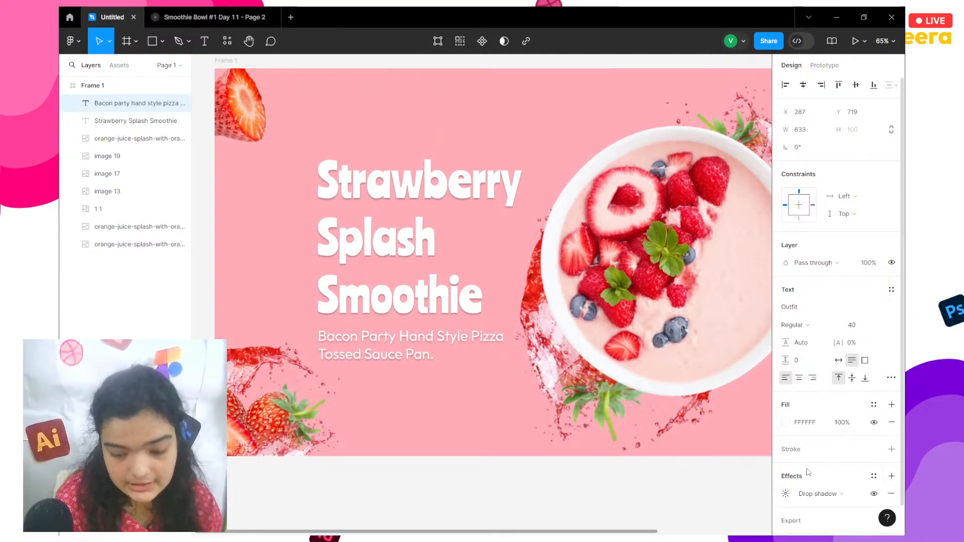
Set the description's drop shadow to a blur of 8.1 and a Y offset of 2.
scroll(793, 470, down, 1)
click(785, 467)
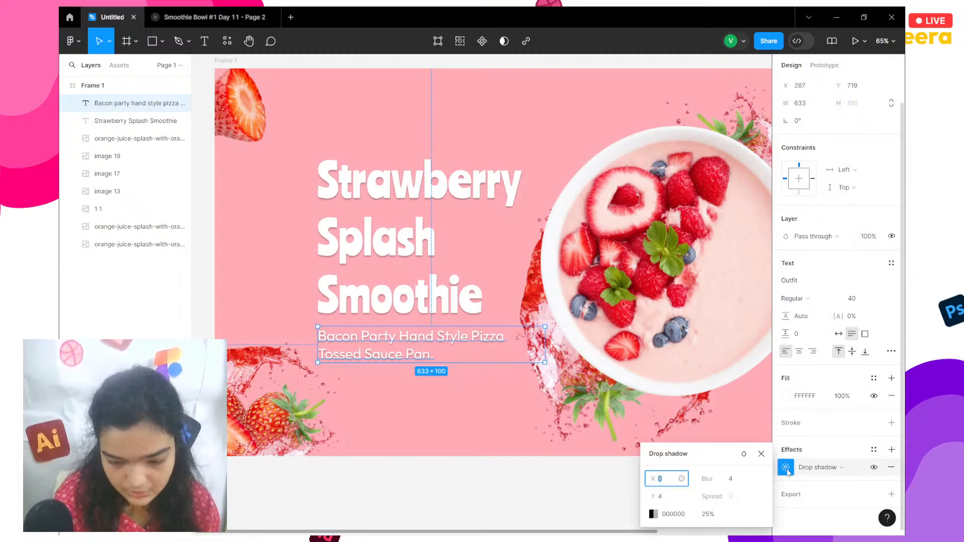
drag(714, 478, 754, 479)
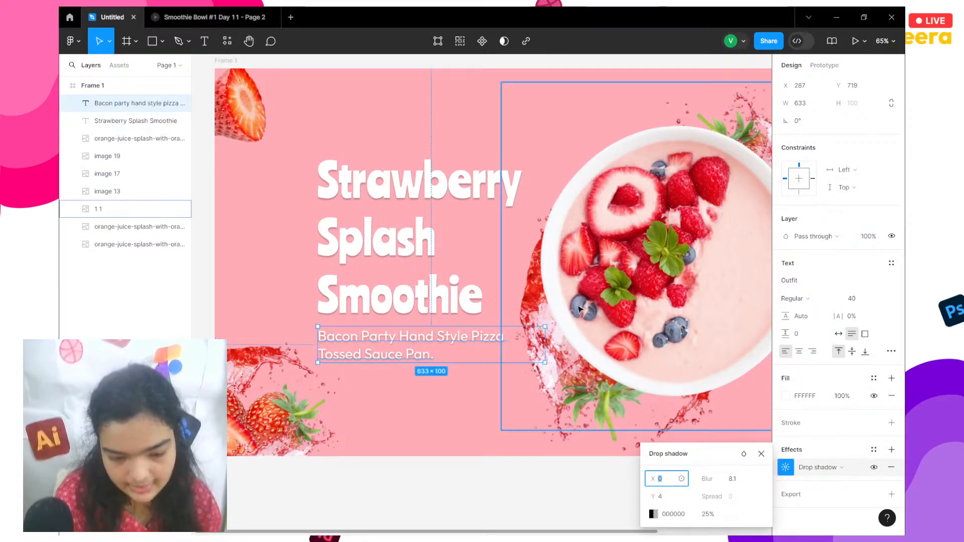
drag(653, 497, 649, 497)
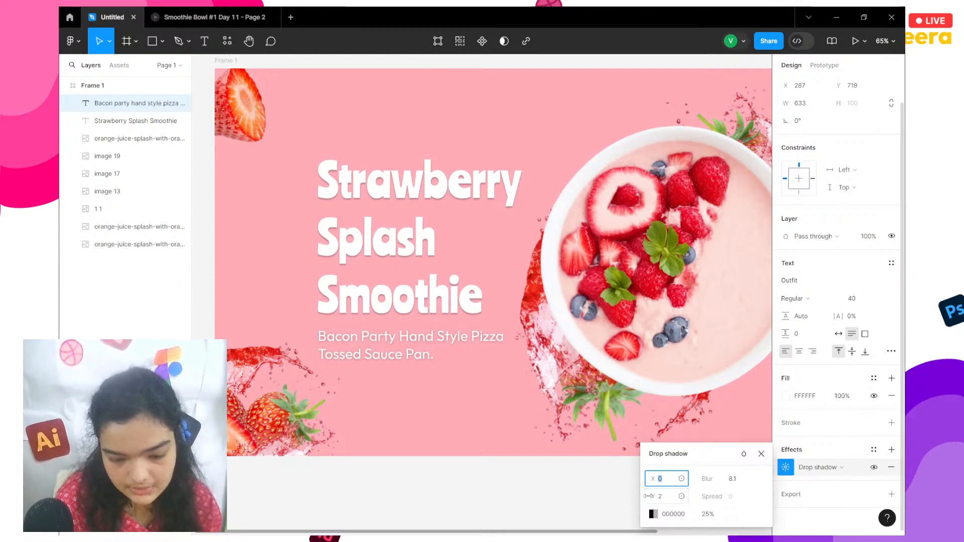
click(577, 491)
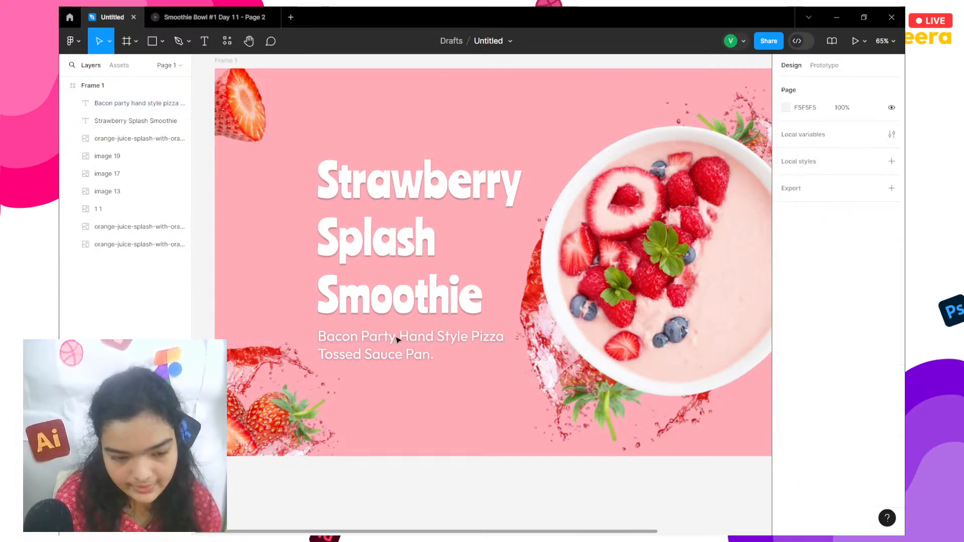
Nudge the heading up to Y 225 and the description below it up to Y 712.
click(374, 278)
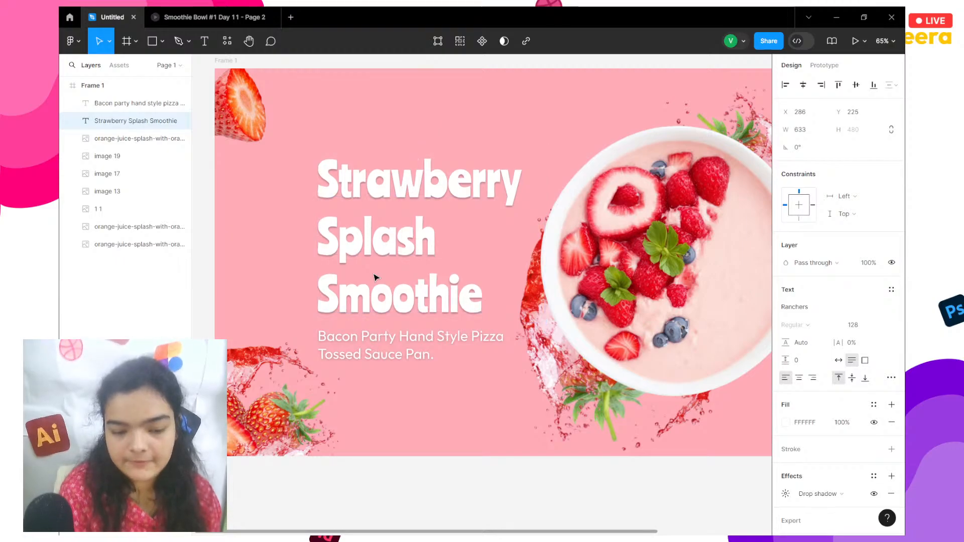
click(374, 345)
key(Up)
key(Up)
key(Up)
key(Up)
key(Up)
key(Up)
key(Up)
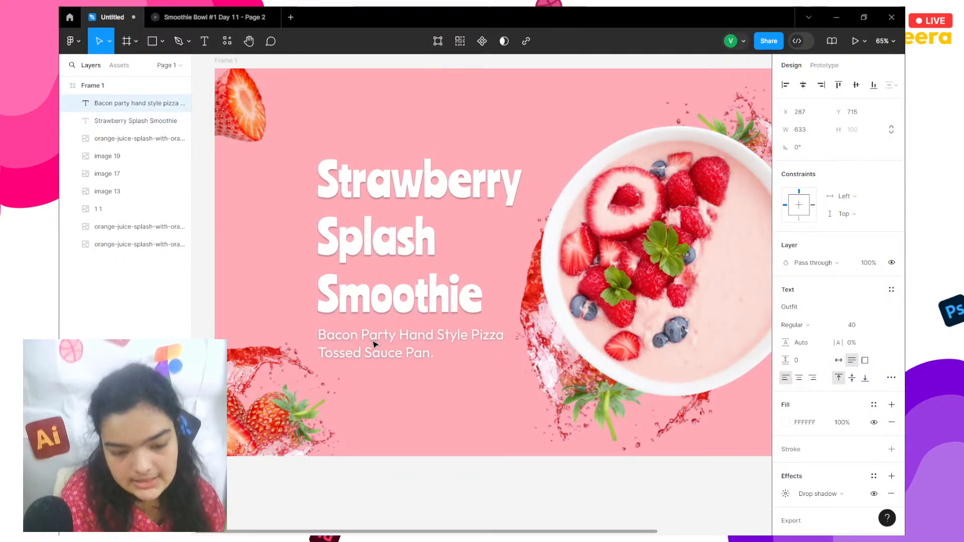
scroll(374, 344, right, 3)
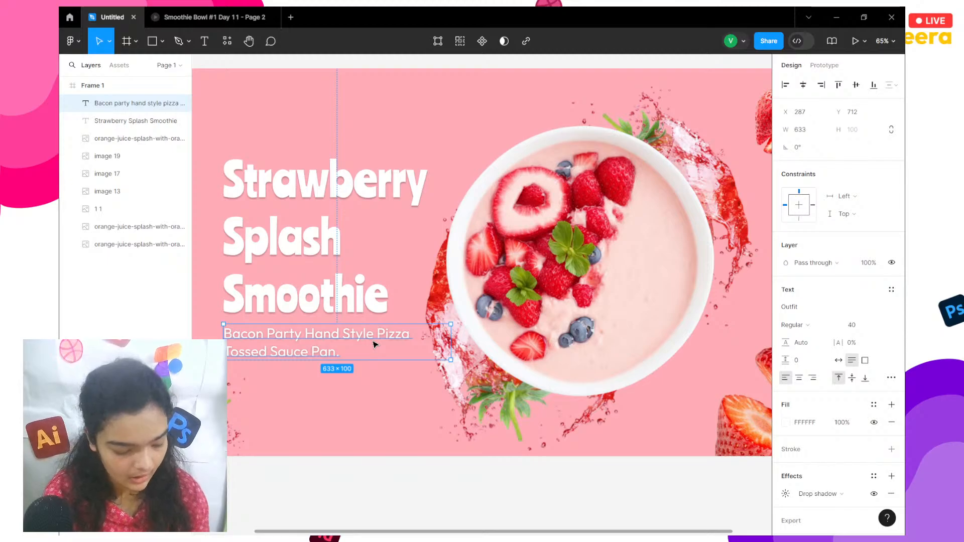
scroll(331, 414, down, 3)
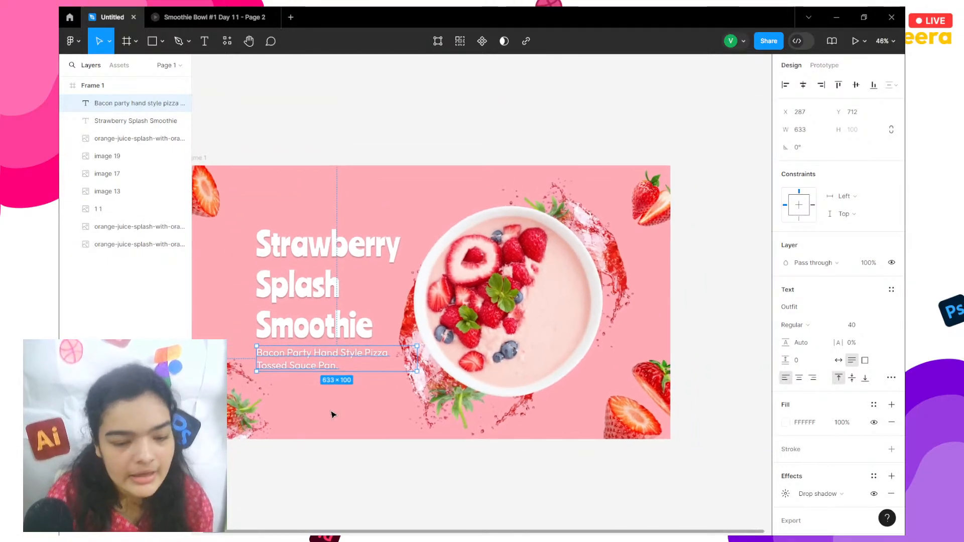
scroll(332, 414, right, 2)
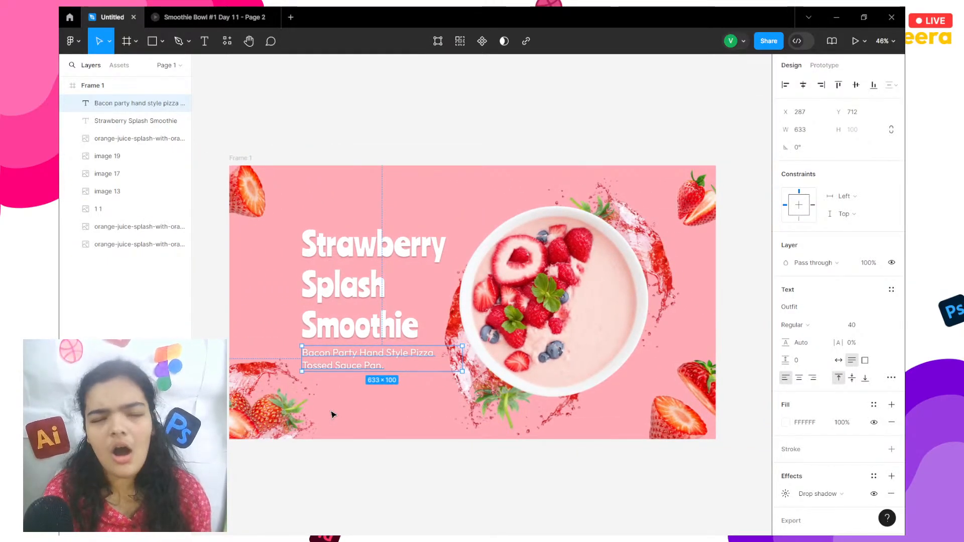
scroll(331, 414, up, 5)
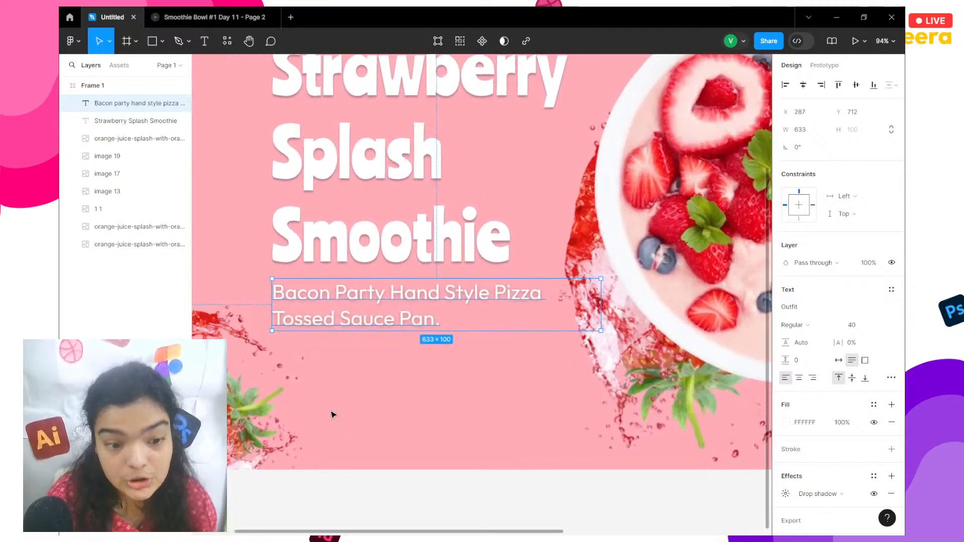
scroll(332, 415, up, 5)
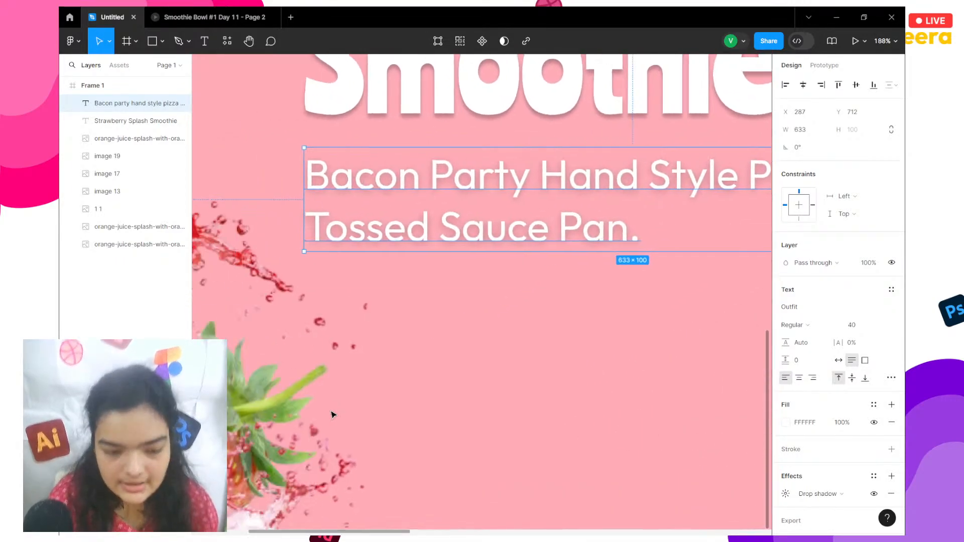
click(178, 41)
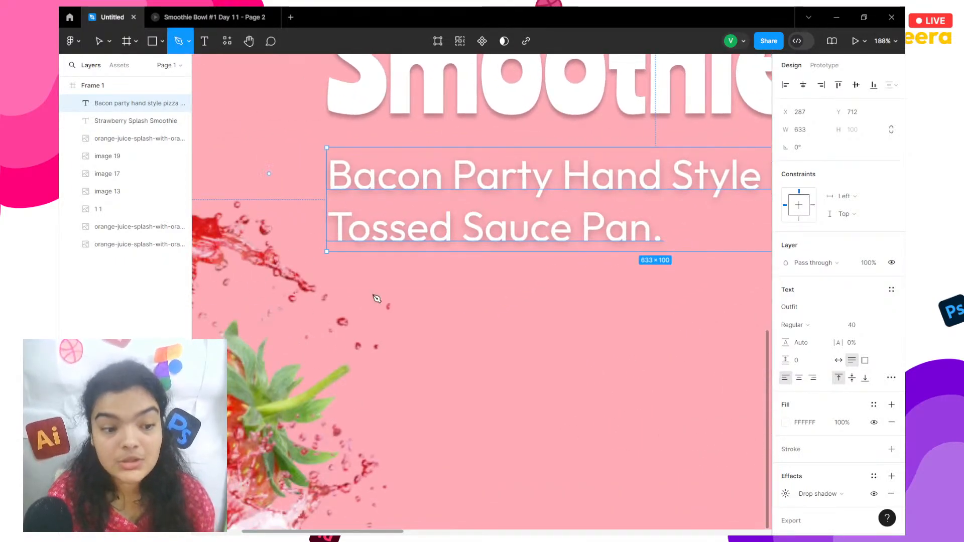
click(461, 295)
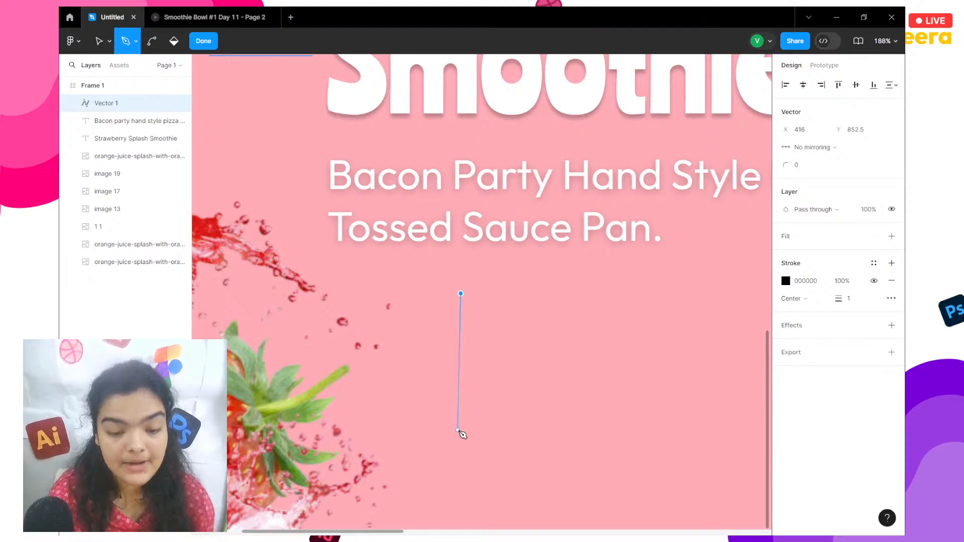
click(204, 41)
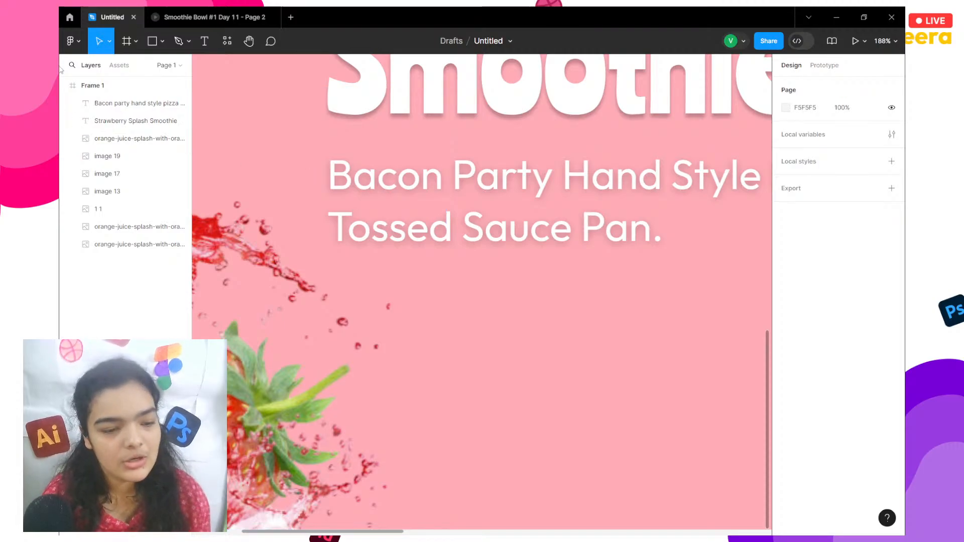
Run the Iconify plugin and search its icons for "arrow".
click(63, 49)
mouse_move(134, 194)
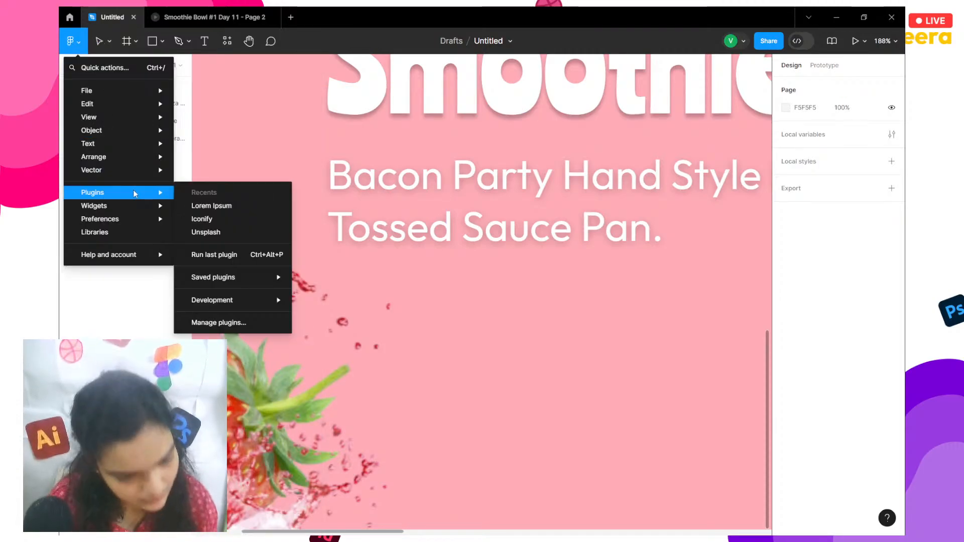
click(202, 220)
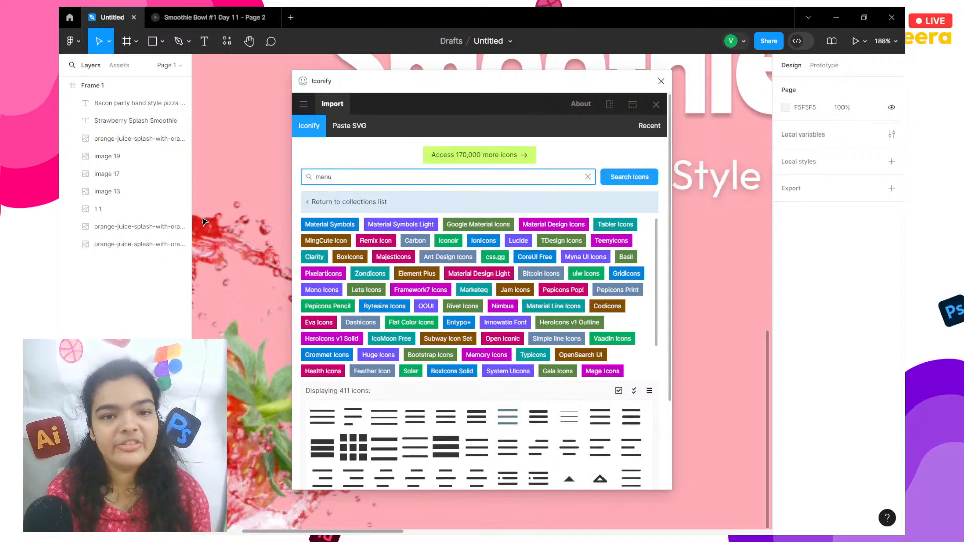
double_click(323, 178)
text(arrow)
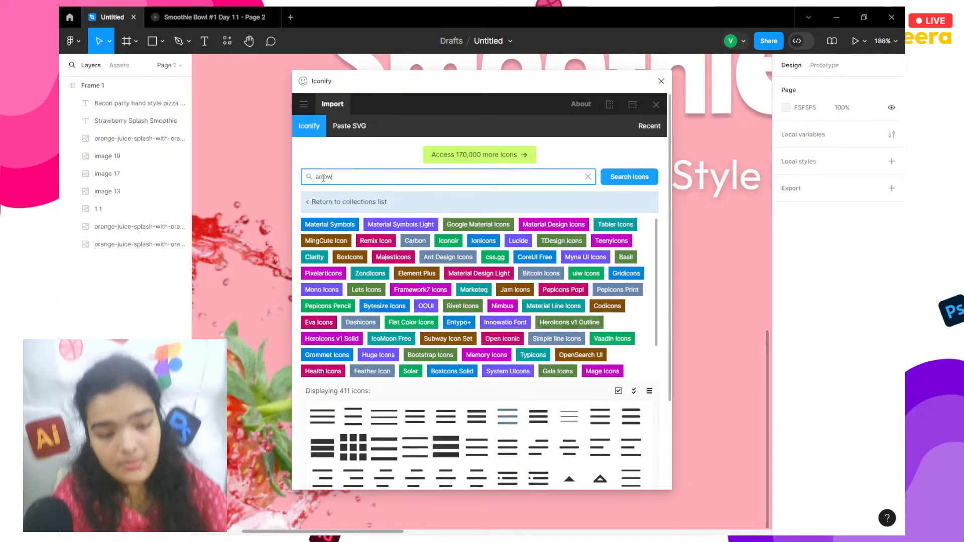
key(Return)
scroll(447, 399, down, 2)
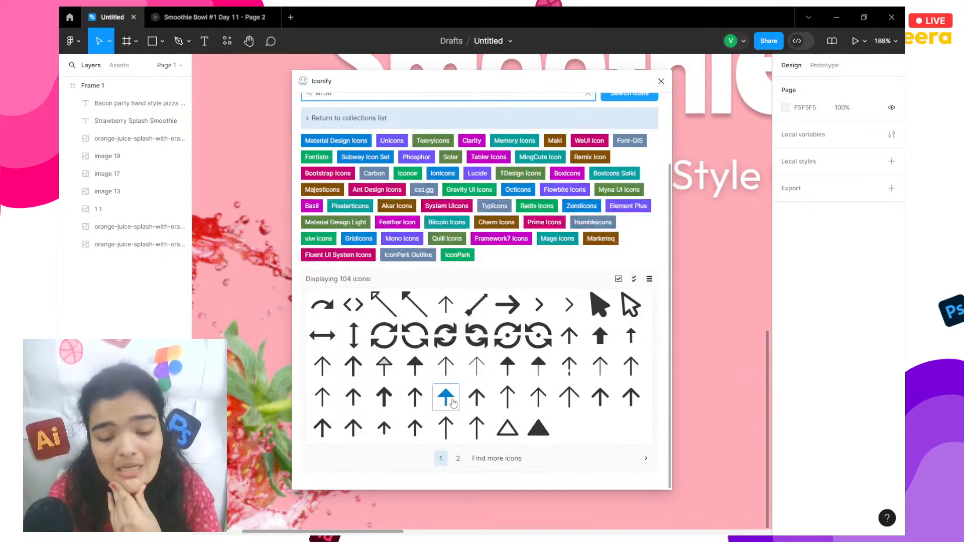
Import the iconamoon arrow-down-1-bold icon from page 19 of the arrow results and close the plugin.
click(458, 458)
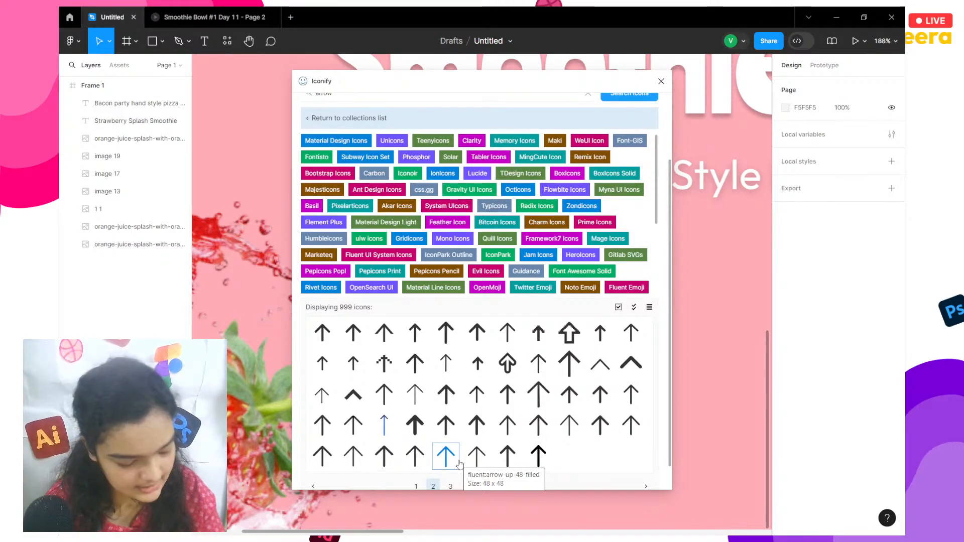
scroll(535, 457, down, 1)
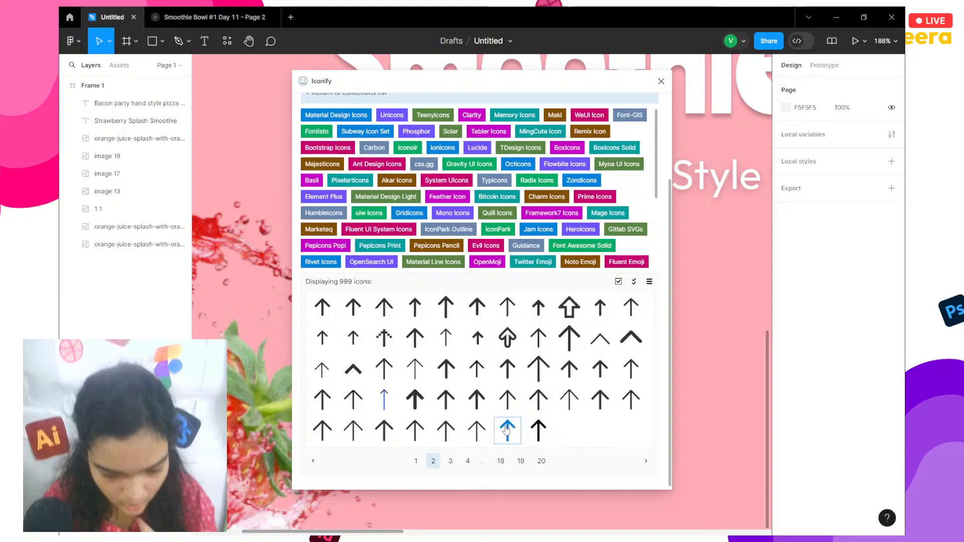
click(467, 461)
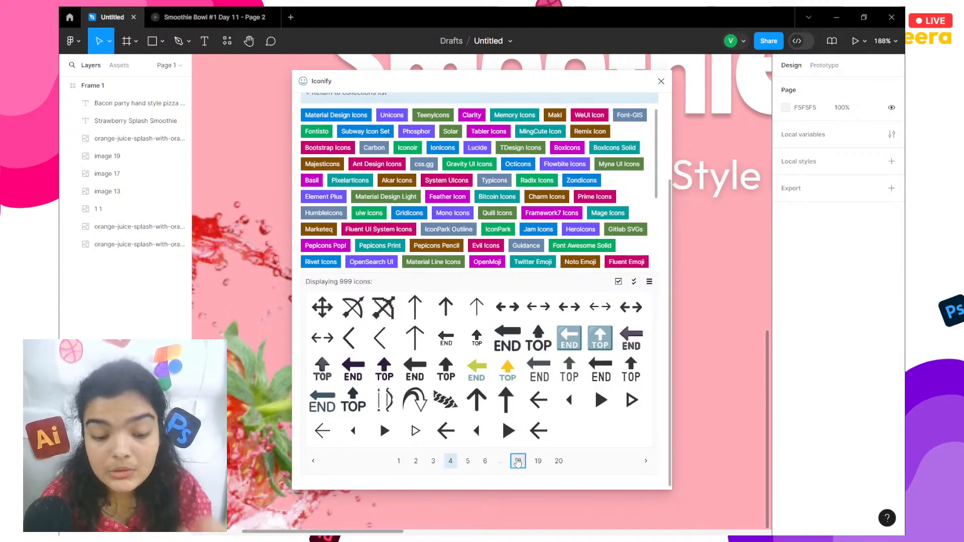
click(517, 461)
click(530, 461)
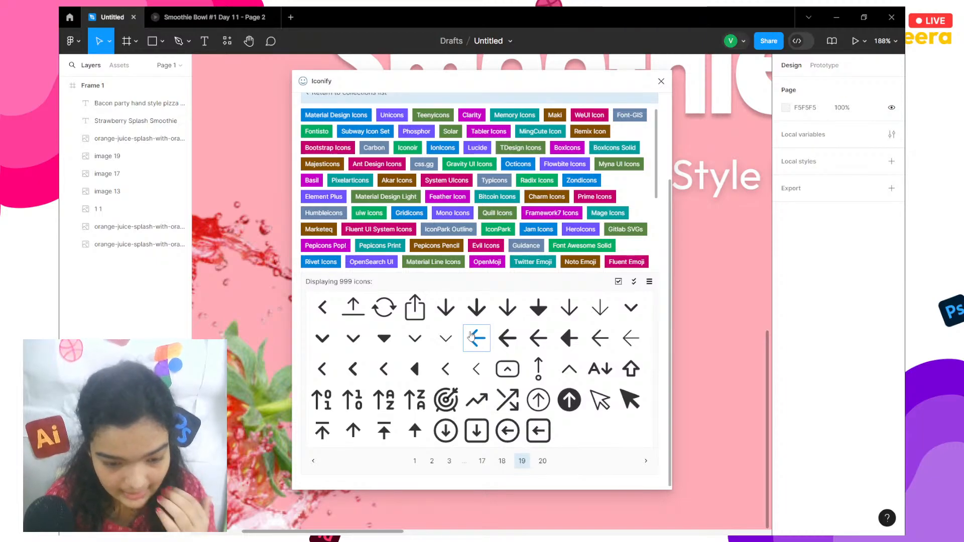
click(446, 308)
scroll(470, 236, down, 3)
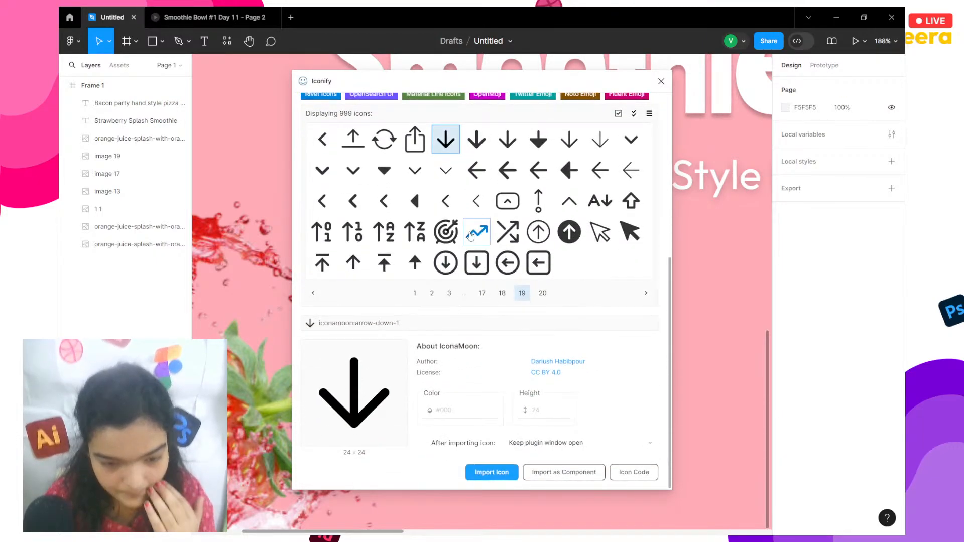
click(476, 139)
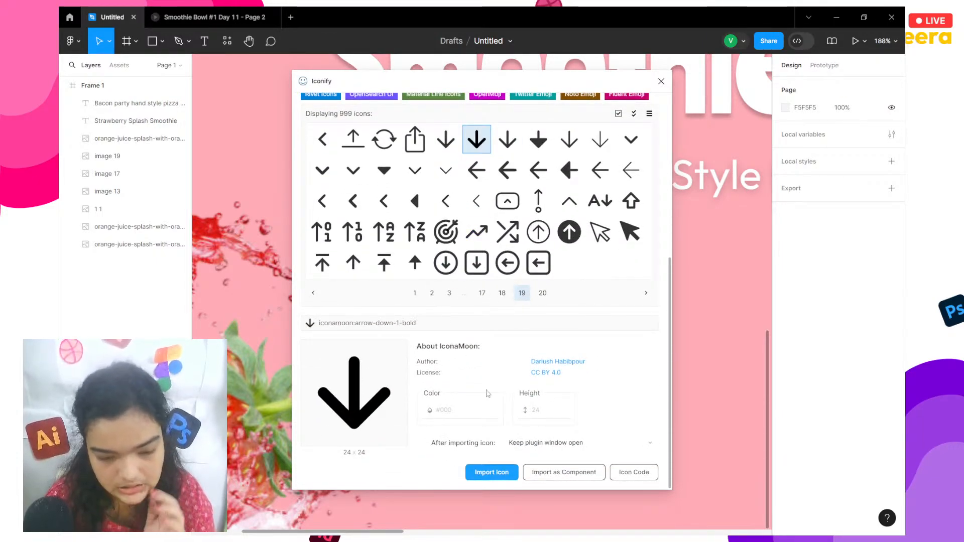
click(499, 475)
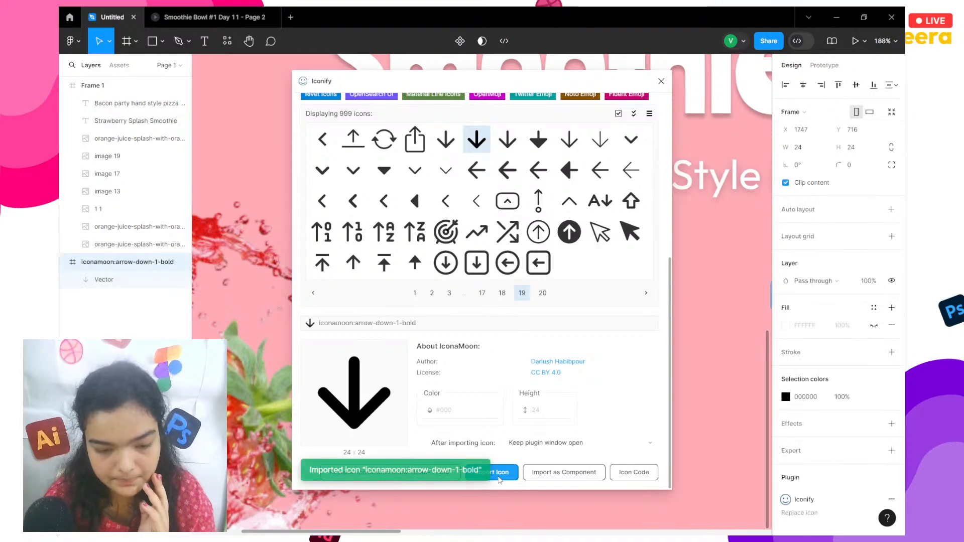
click(661, 80)
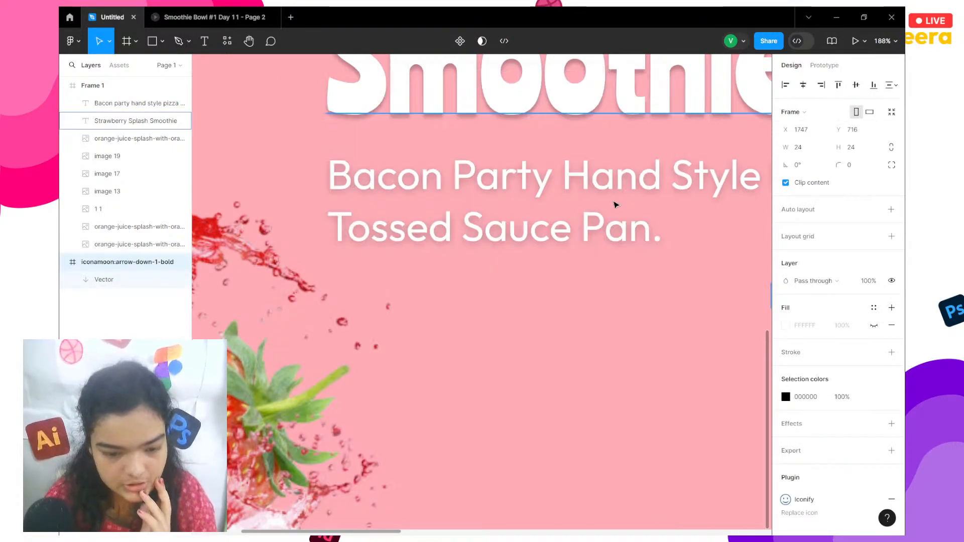
Locate the imported down arrow beside Frame 1 and move the whole icon into the frame, by the lower-right strawberries.
scroll(609, 222, up, 3)
scroll(609, 221, up, 5)
scroll(605, 223, down, 8)
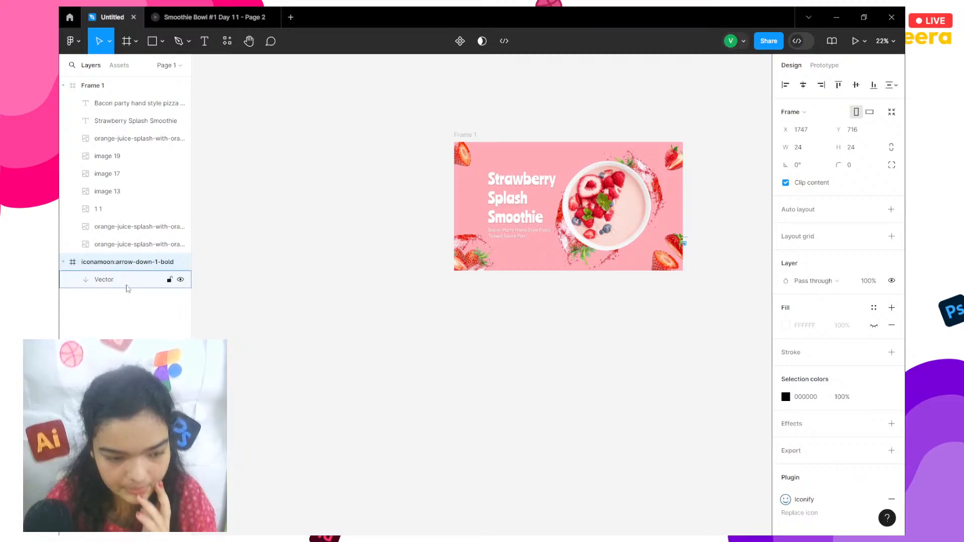
click(127, 287)
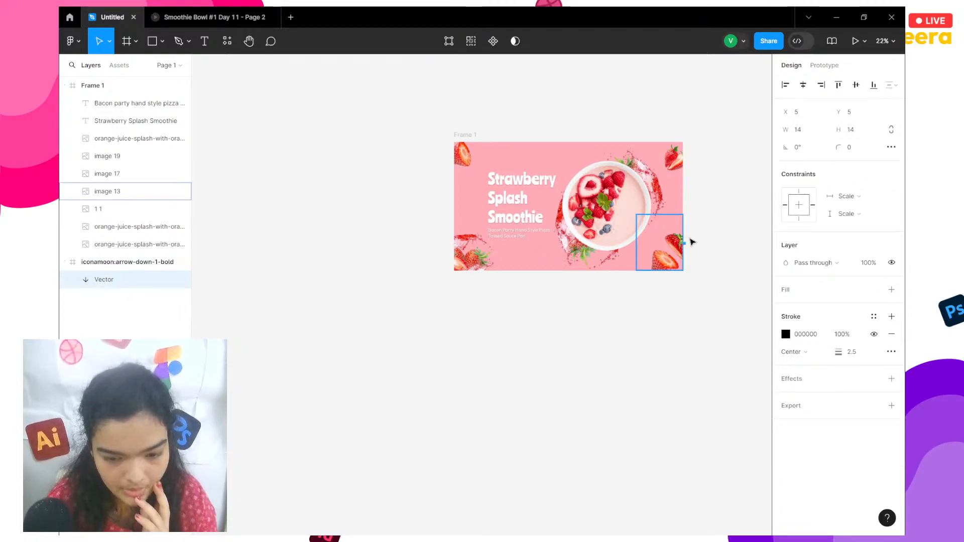
scroll(716, 257, up, 10)
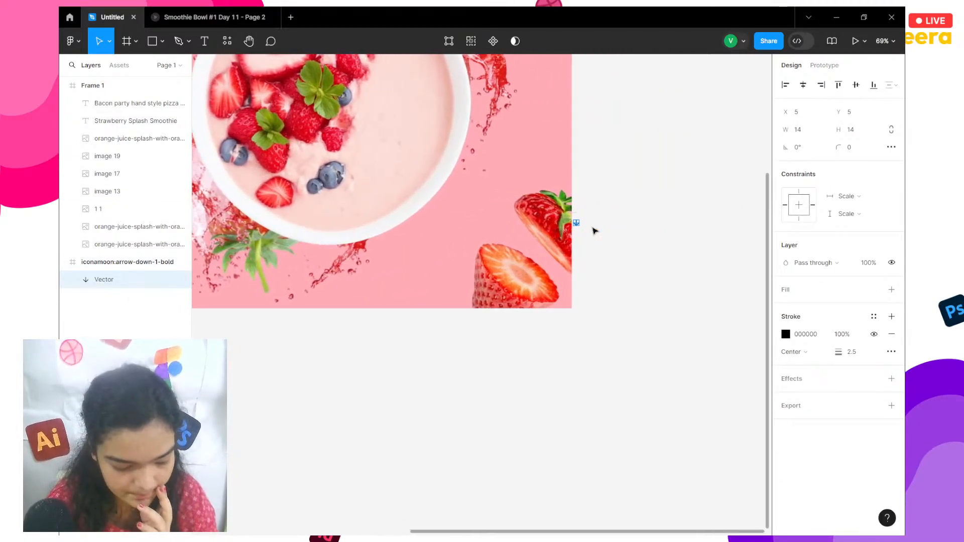
scroll(594, 231, up, 3)
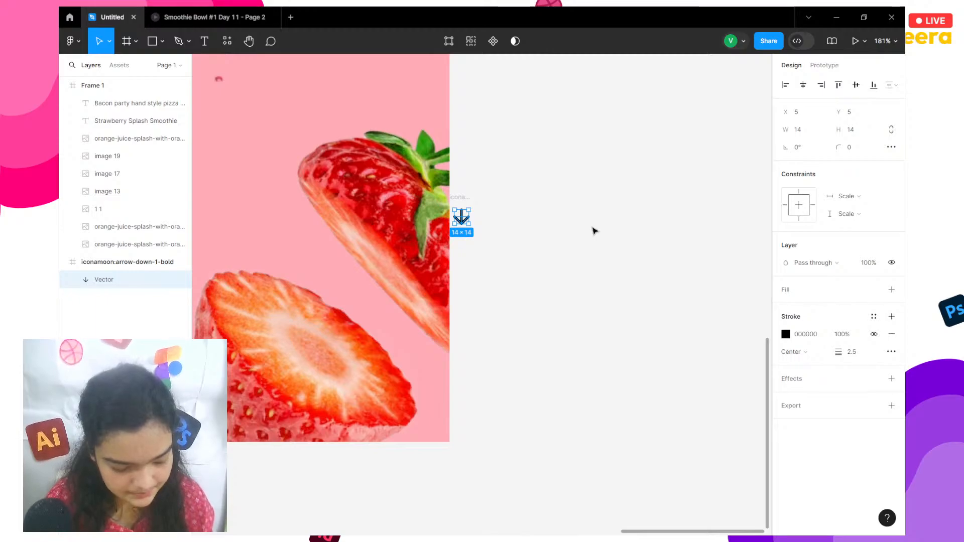
scroll(594, 230, up, 4)
scroll(594, 231, up, 4)
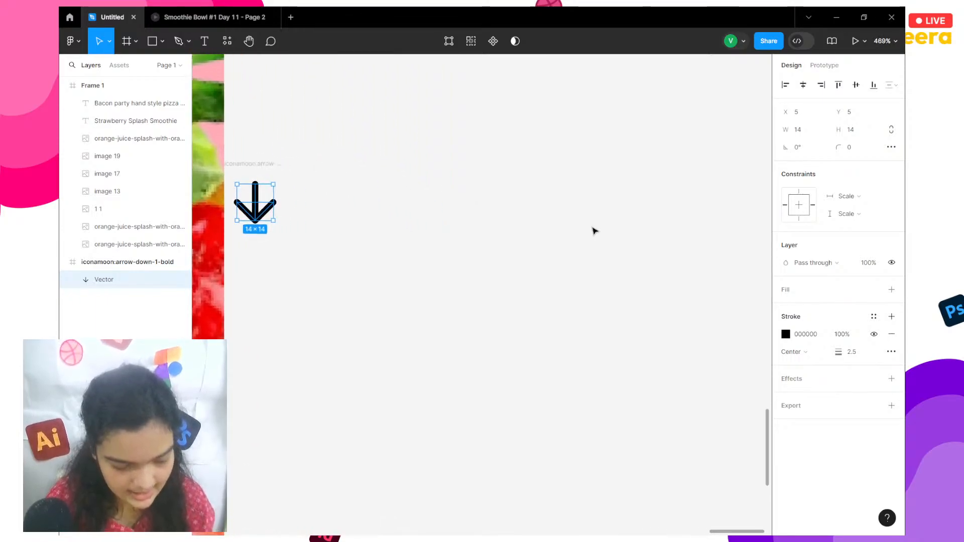
click(265, 170)
scroll(265, 171, down, 5)
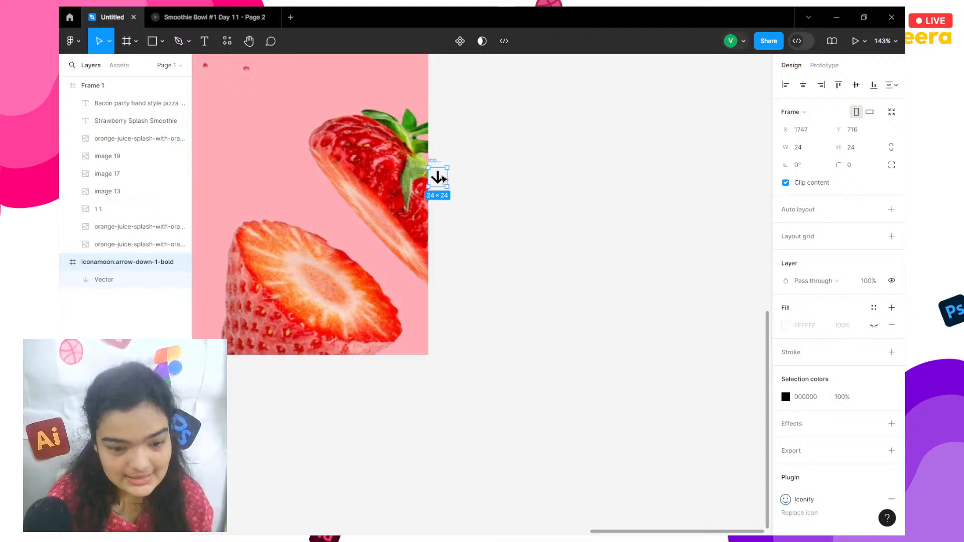
drag(438, 178, 264, 214)
Move the arrow icon across the slide to below the description text, at about X 453, Y 872.
scroll(269, 213, left, 5)
scroll(386, 250, left, 6)
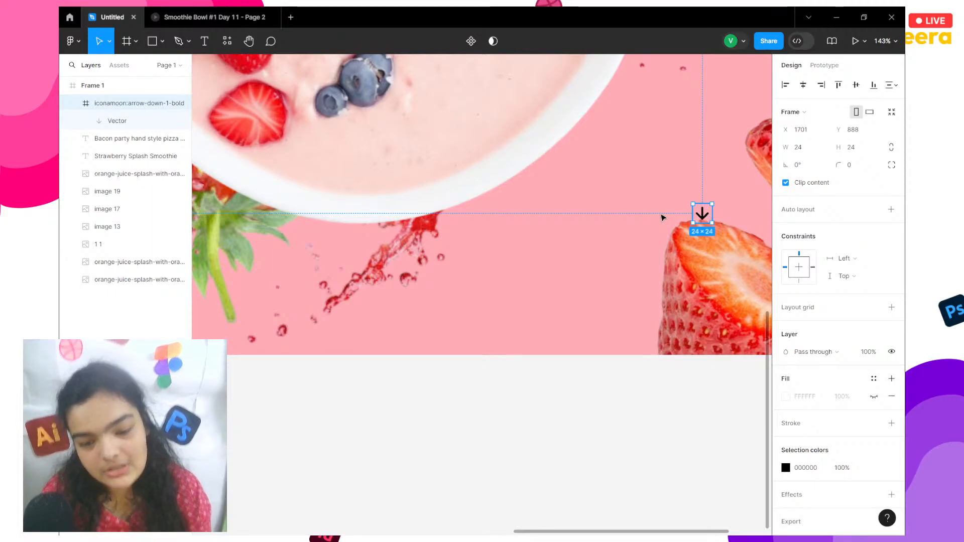
drag(707, 216, 253, 277)
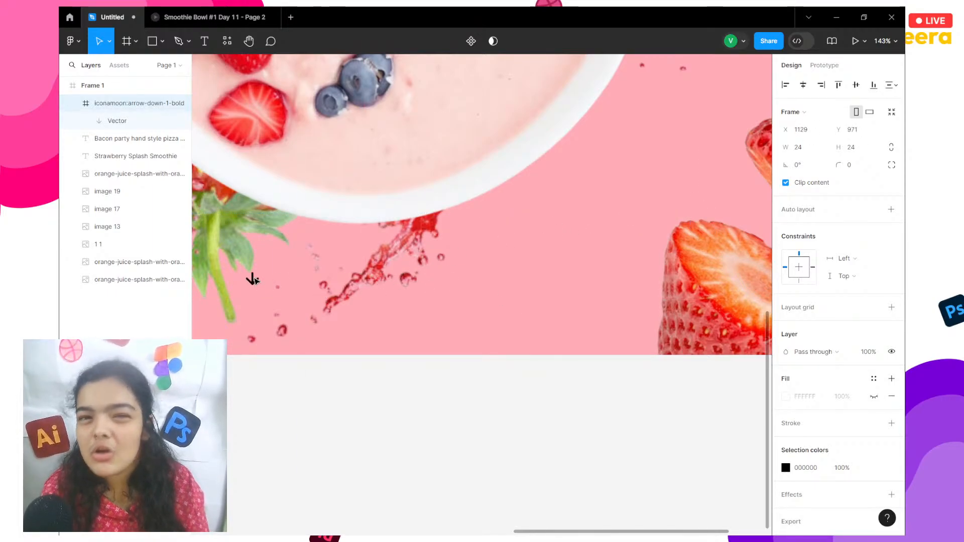
scroll(255, 280, left, 12)
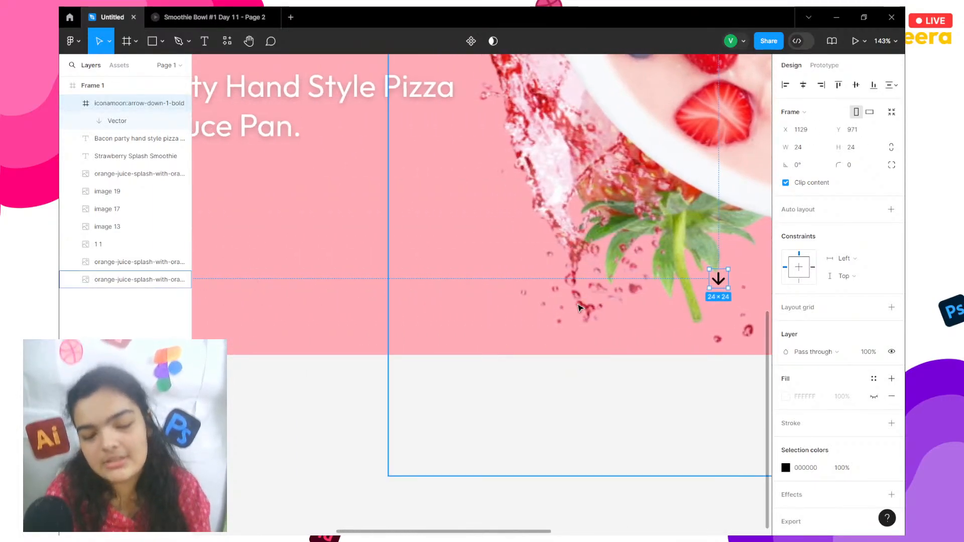
drag(718, 279, 313, 232)
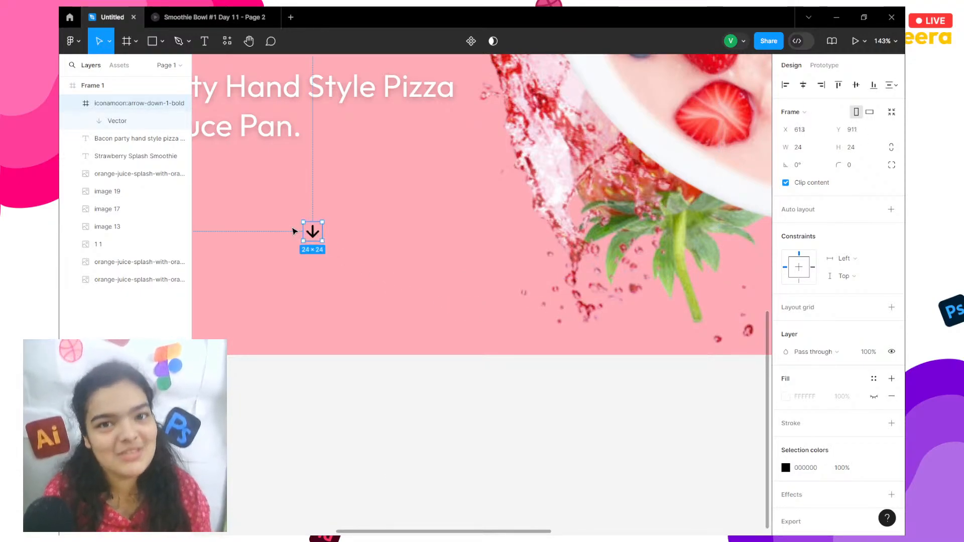
scroll(295, 231, left, 10)
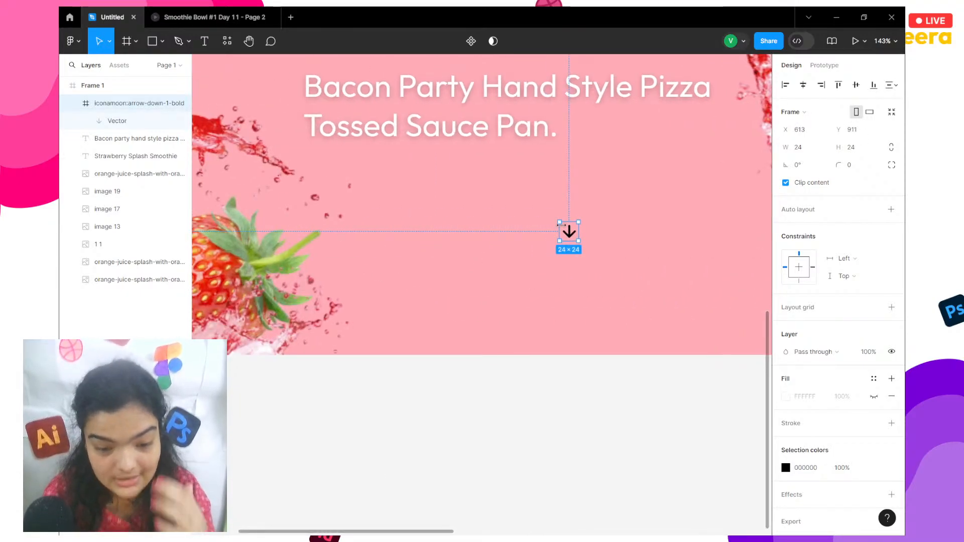
drag(569, 232, 443, 202)
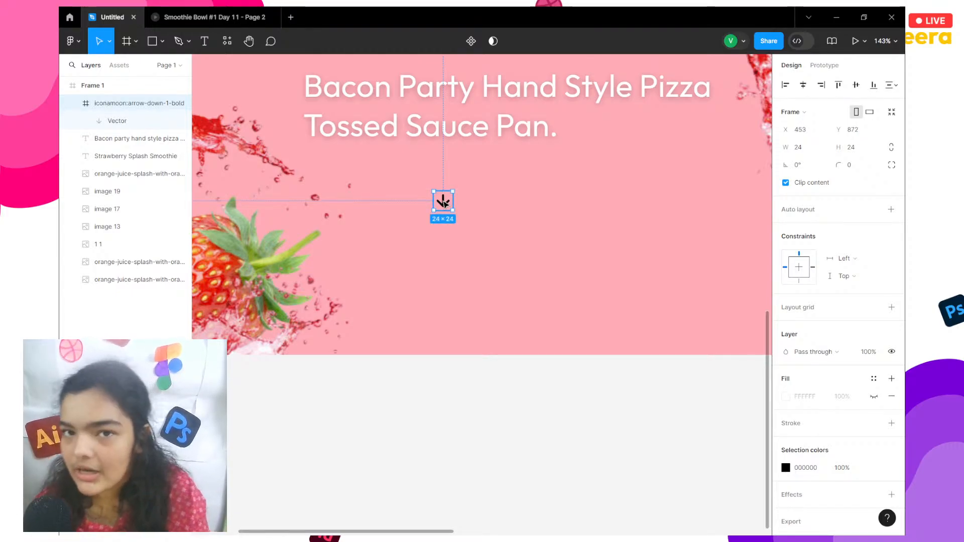
Examine the arrow icon's size and placement against the heading, the description and the whole slide.
scroll(444, 203, up, 3)
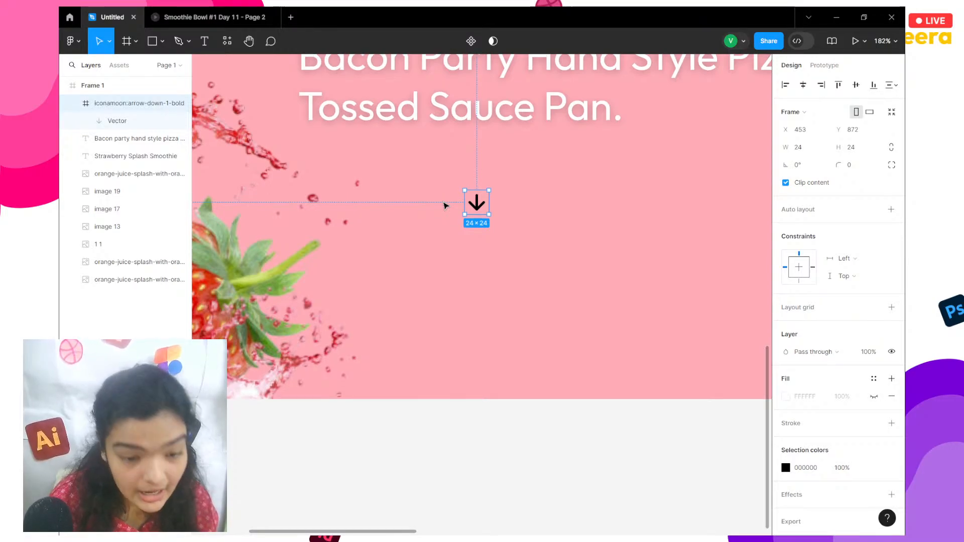
scroll(444, 203, up, 6)
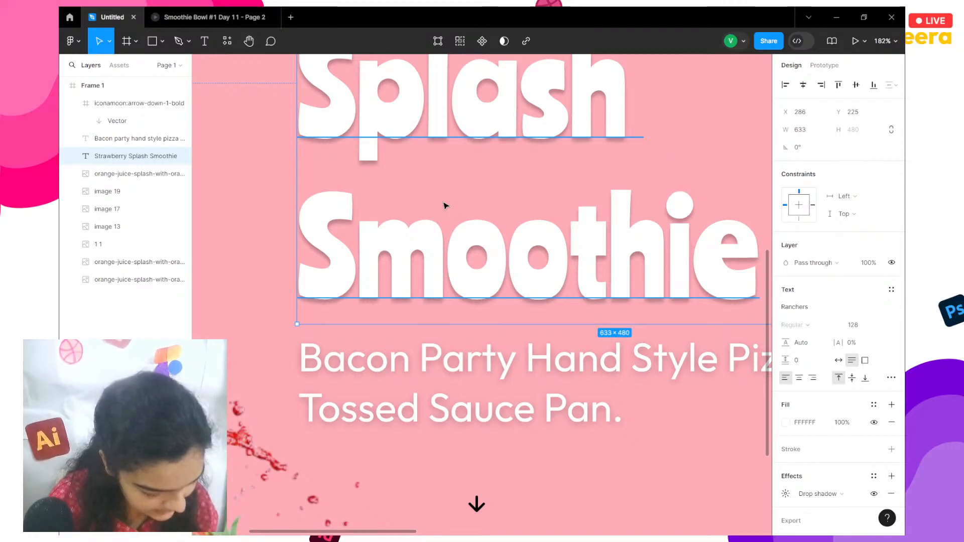
scroll(444, 206, down, 3)
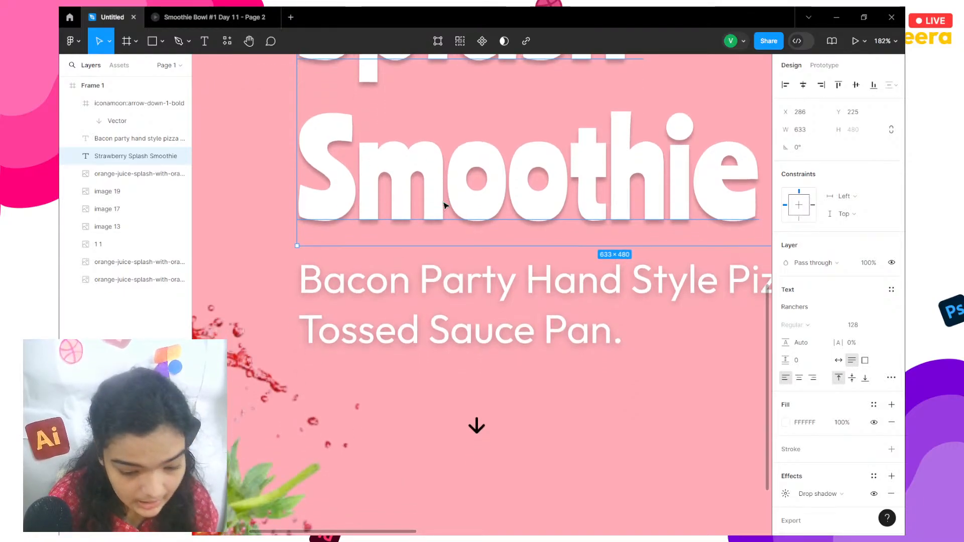
double_click(477, 428)
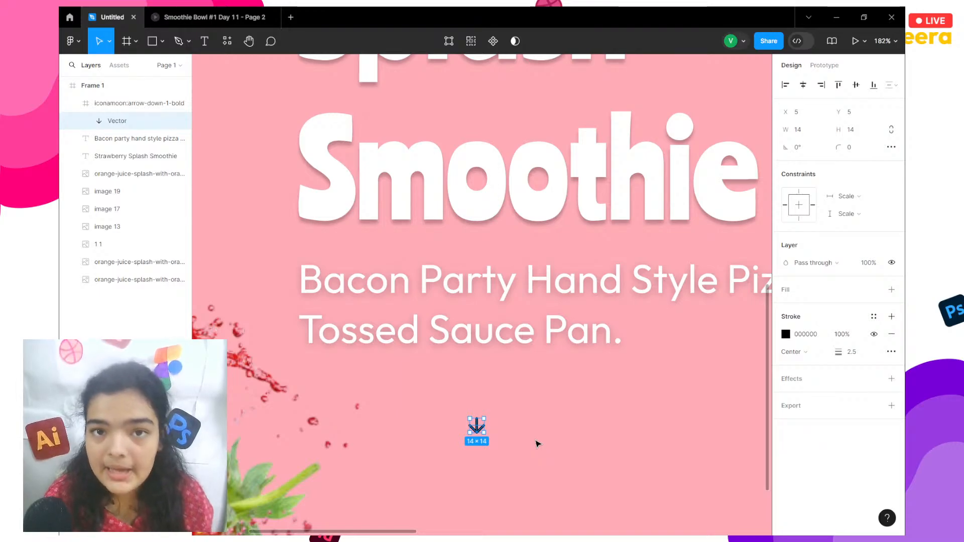
key(shift+1)
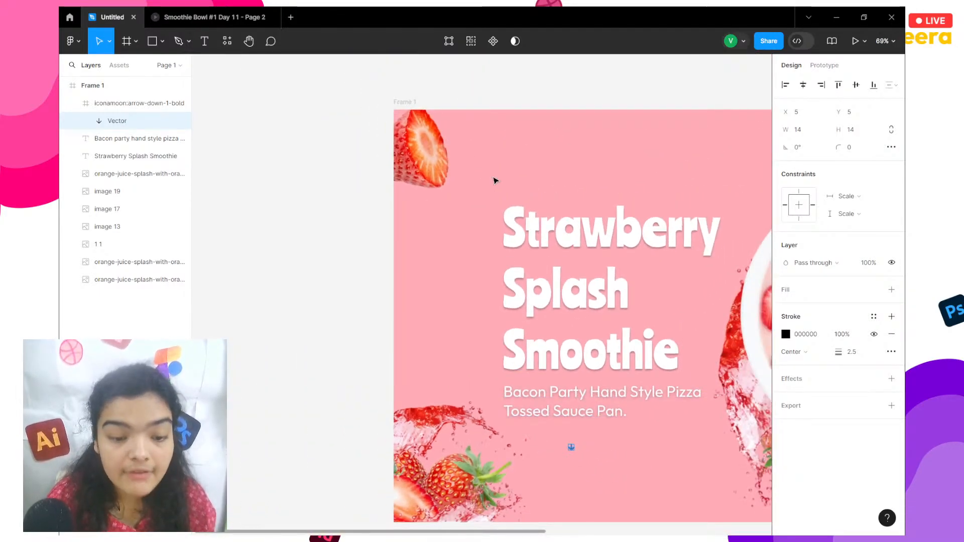
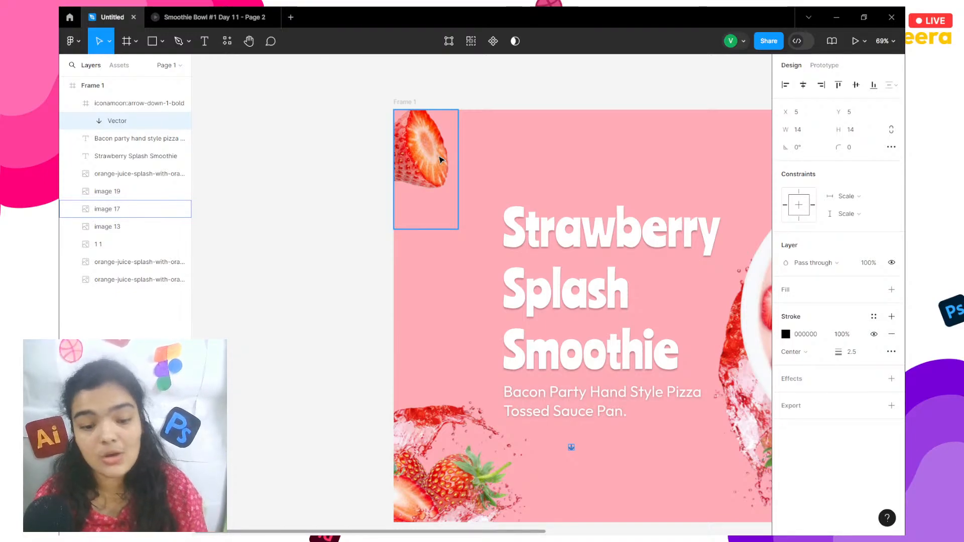
scroll(441, 160, right, 8)
scroll(441, 159, down, 4)
scroll(441, 159, left, 2)
scroll(441, 160, up, 3)
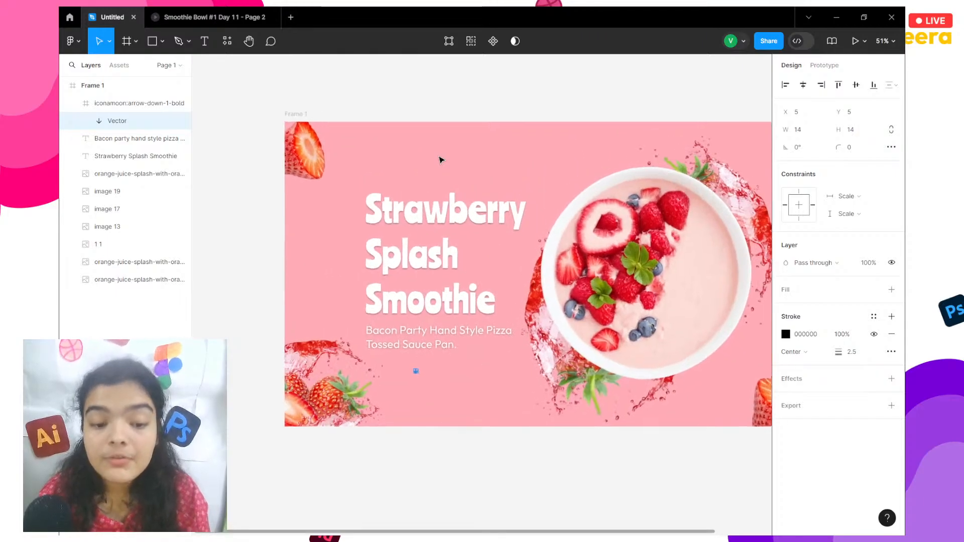
scroll(440, 159, down, 3)
scroll(440, 159, right, 1)
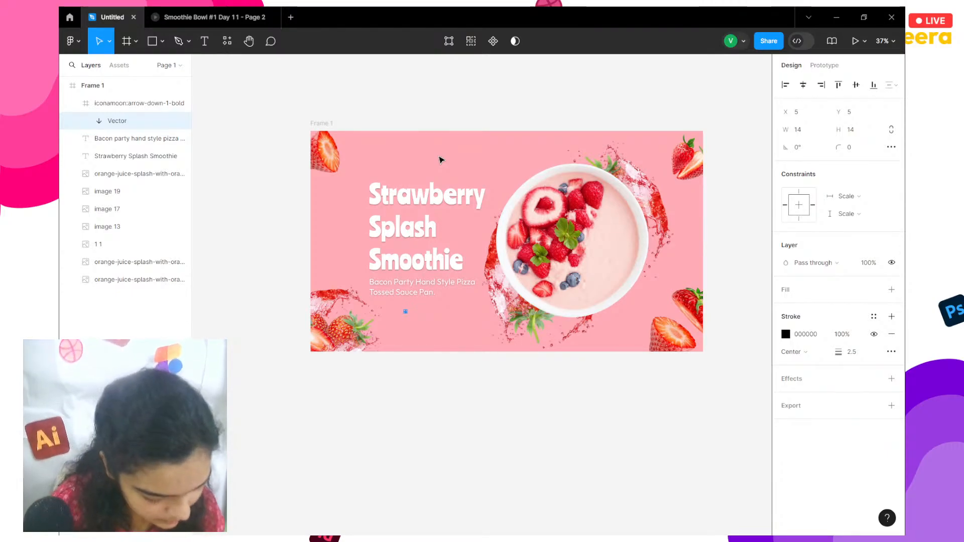
Try to enlarge the arrow's inner vector to 53 × 53, then undo the resize.
scroll(439, 160, down, 1)
ctrl+scroll(441, 158, up, 5)
scroll(405, 367, down, 3)
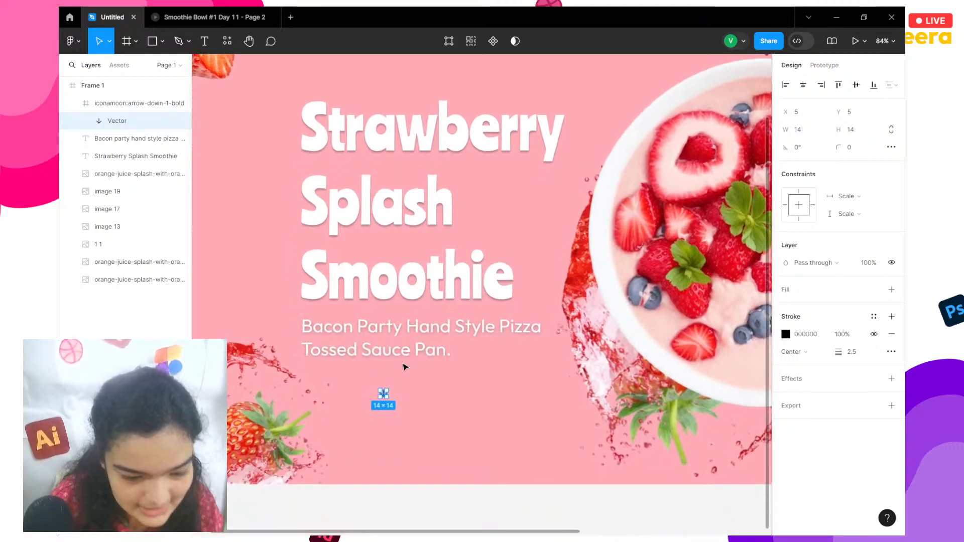
mouse_move(395, 387)
mouse_down()
mouse_move(420, 358)
mouse_move(405, 372)
mouse_up()
key(ctrl+z)
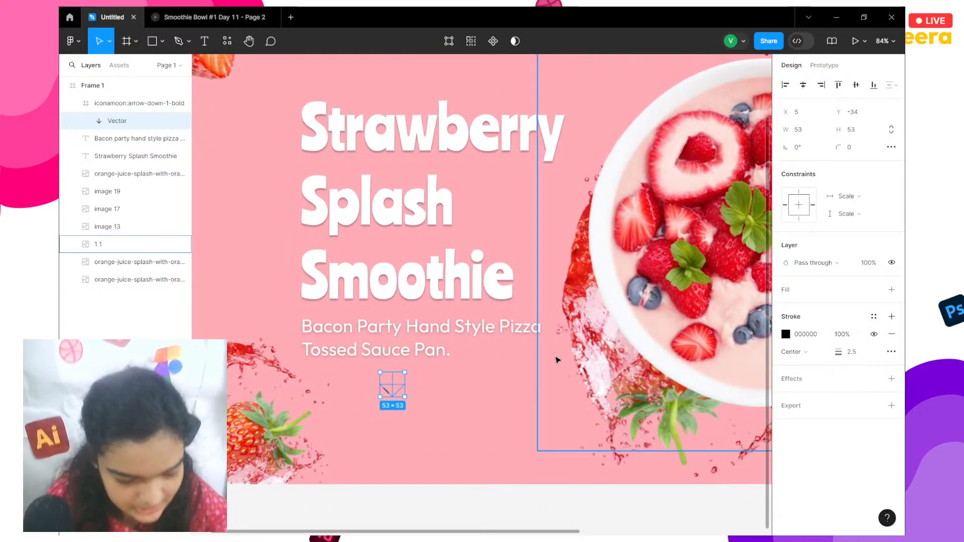
Examine the down arrow's icon frame and inner vector up close, and its size against the whole slide.
click(120, 102)
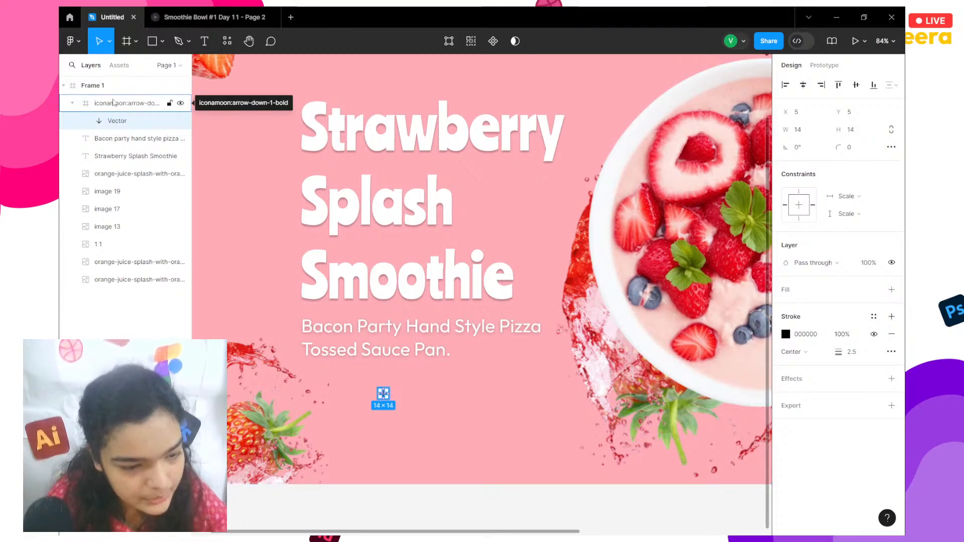
scroll(423, 394, up, 5)
scroll(423, 395, up, 2)
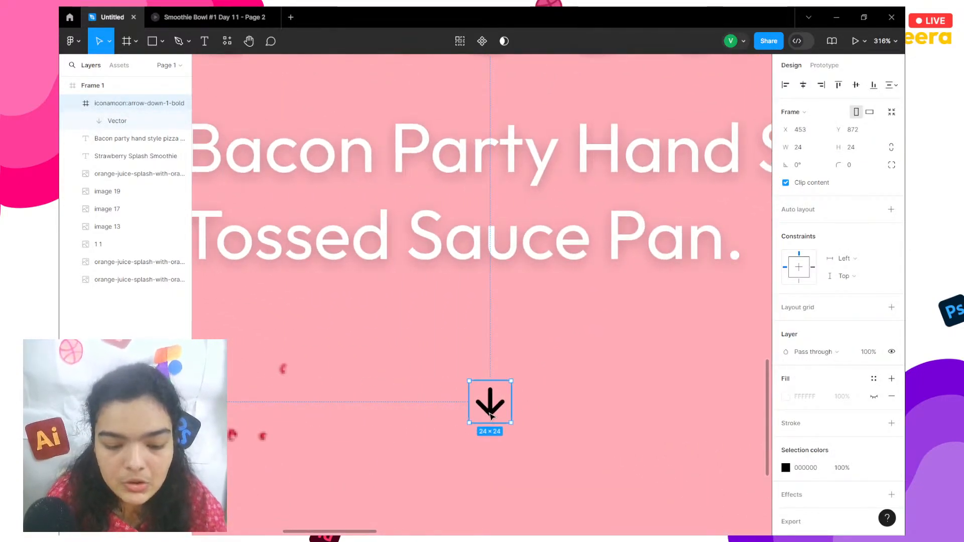
double_click(490, 415)
double_click(490, 415)
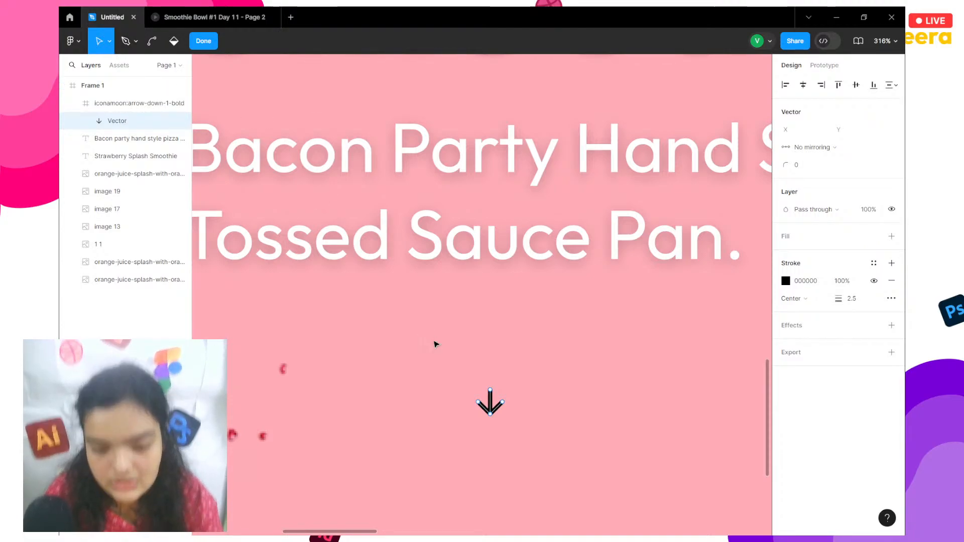
key(Escape)
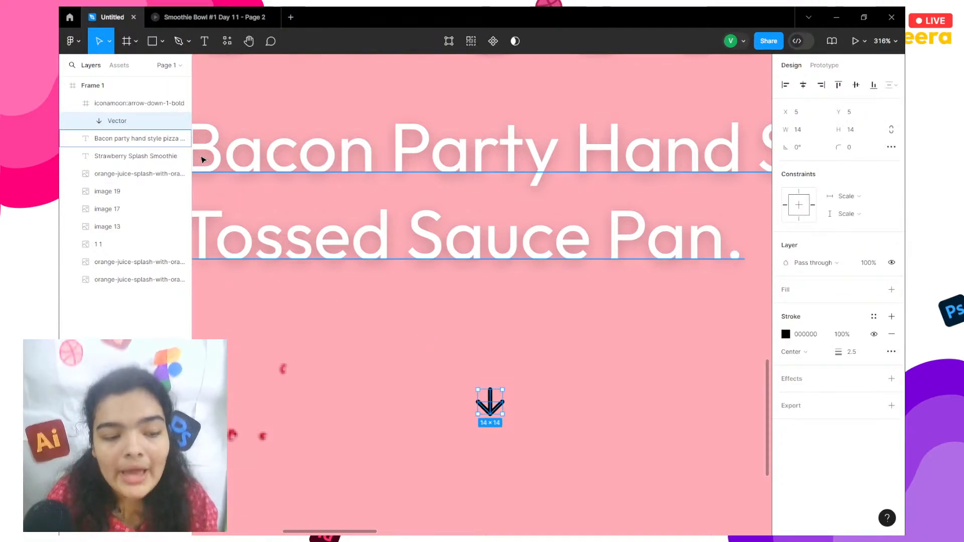
click(151, 103)
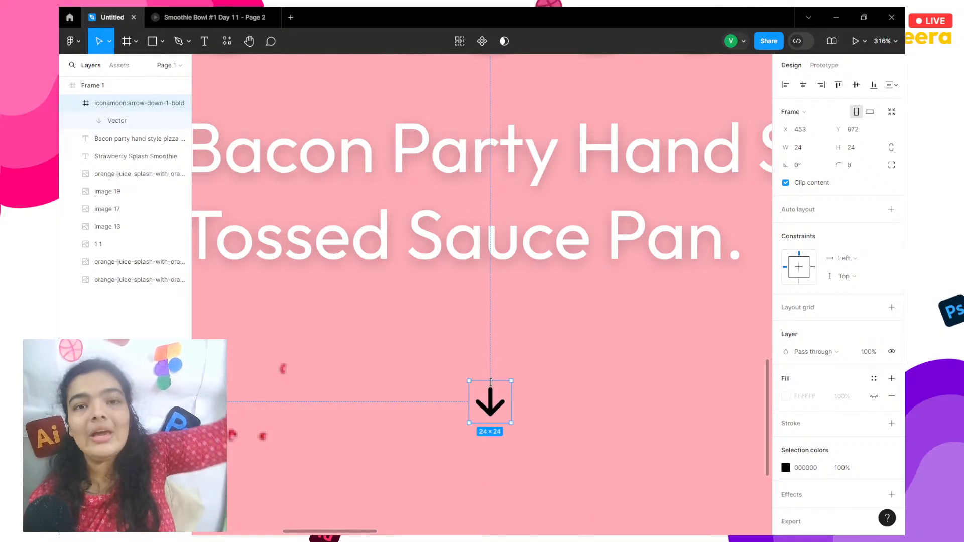
scroll(491, 380, down, 10)
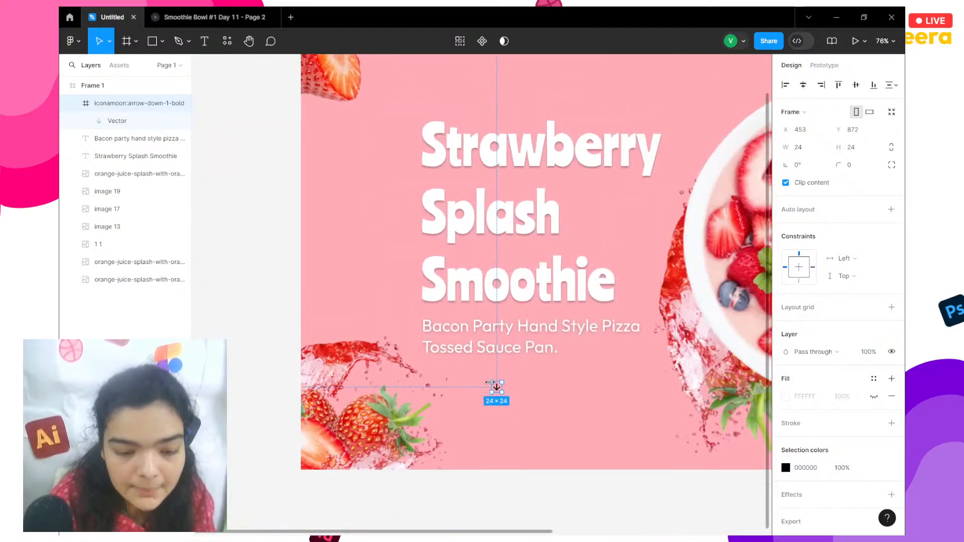
click(400, 177)
scroll(436, 380, right, 5)
scroll(436, 380, down, 1)
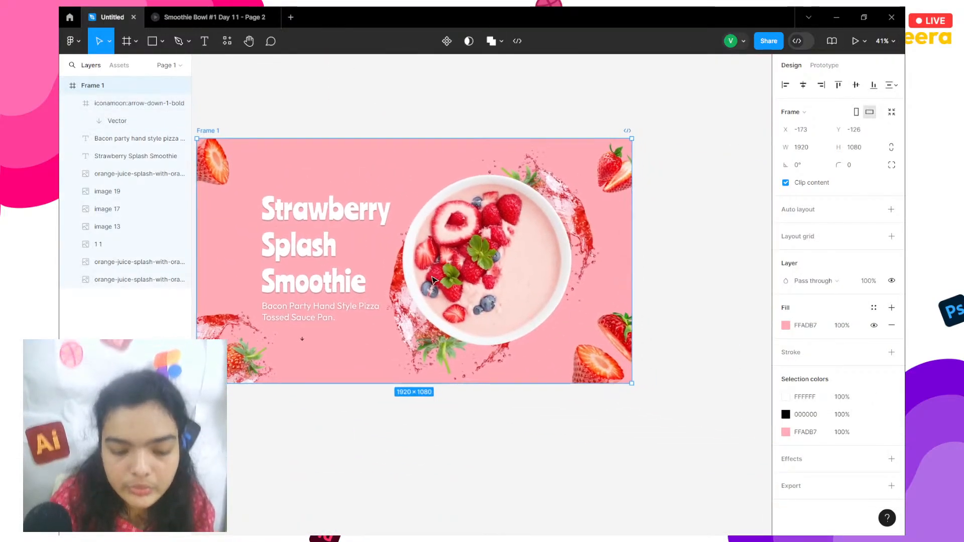
mouse_move(436, 380)
mouse_down()
mouse_move(439, 484)
mouse_move(440, 383)
mouse_up()
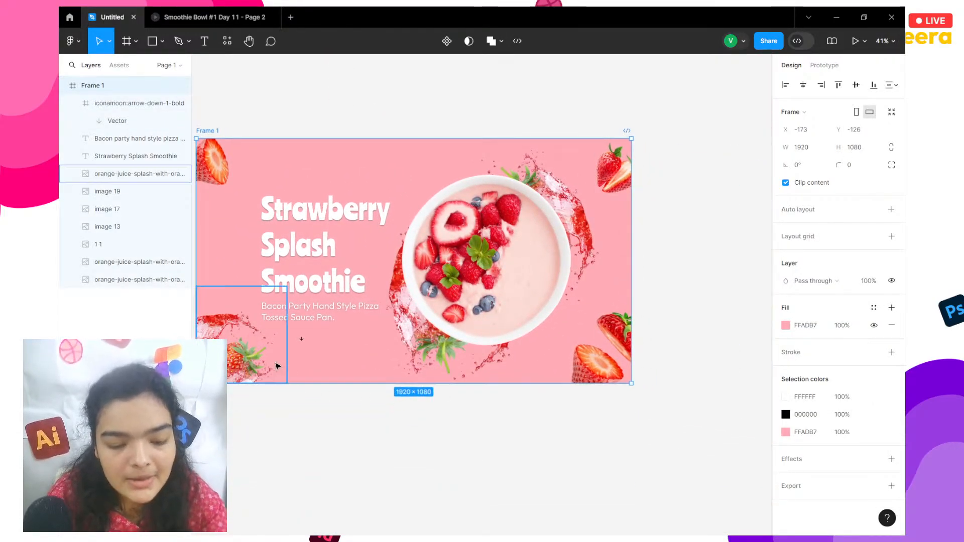
Try moving the arrow vector out of its icon frame and extending Frame 1's height to about 1676.
click(303, 340)
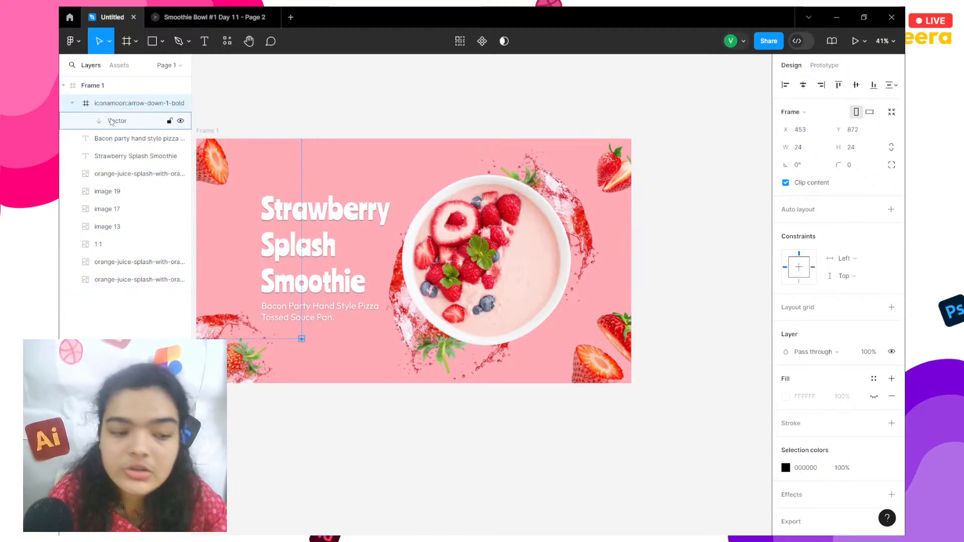
drag(112, 122, 116, 98)
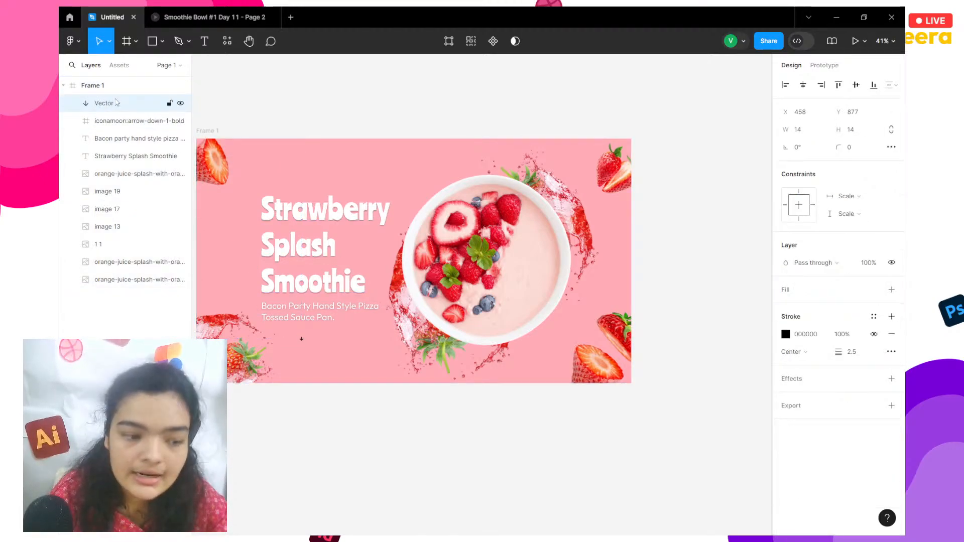
click(217, 133)
scroll(215, 133, left, 3)
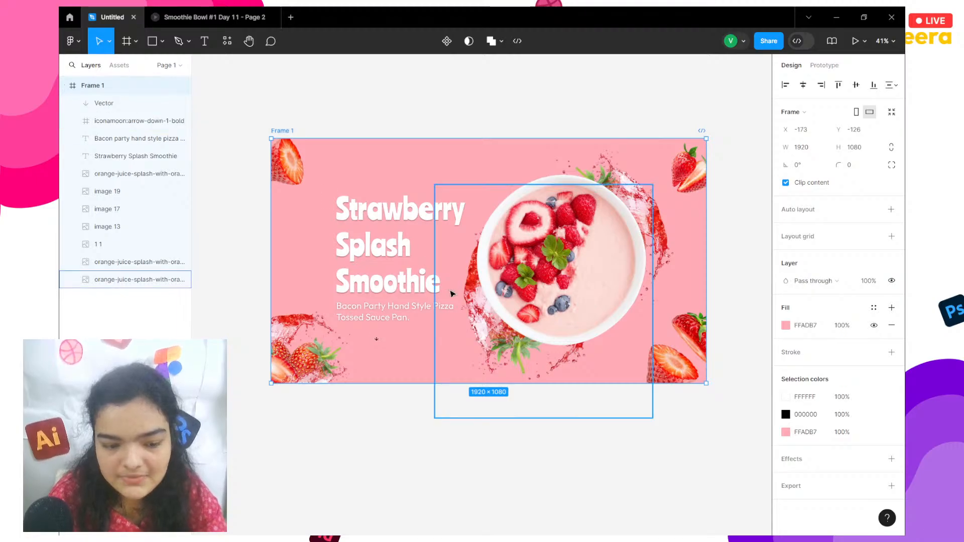
drag(407, 387, 379, 520)
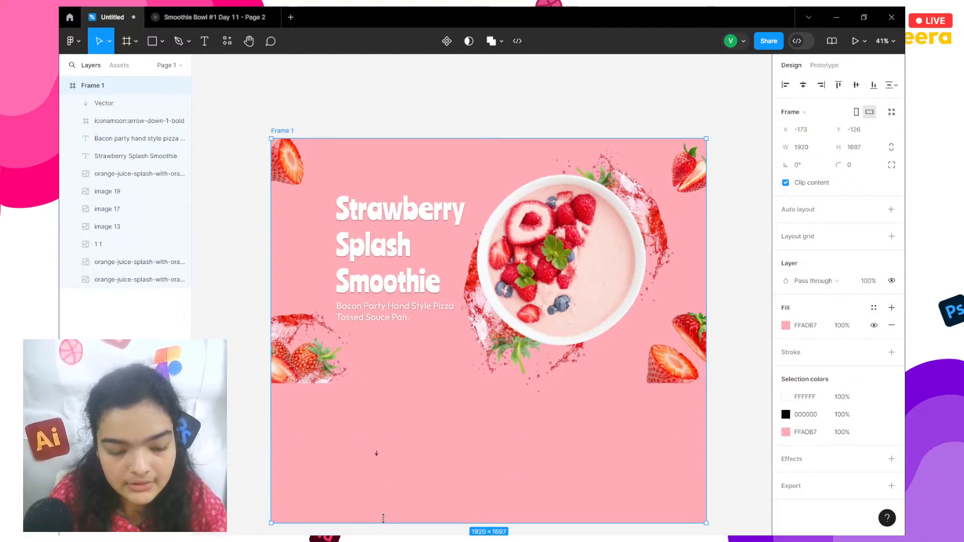
Undo the height change of Frame 1 and the arrow vector's move out of its icon frame.
scroll(387, 457, up, 5)
scroll(390, 463, up, 3)
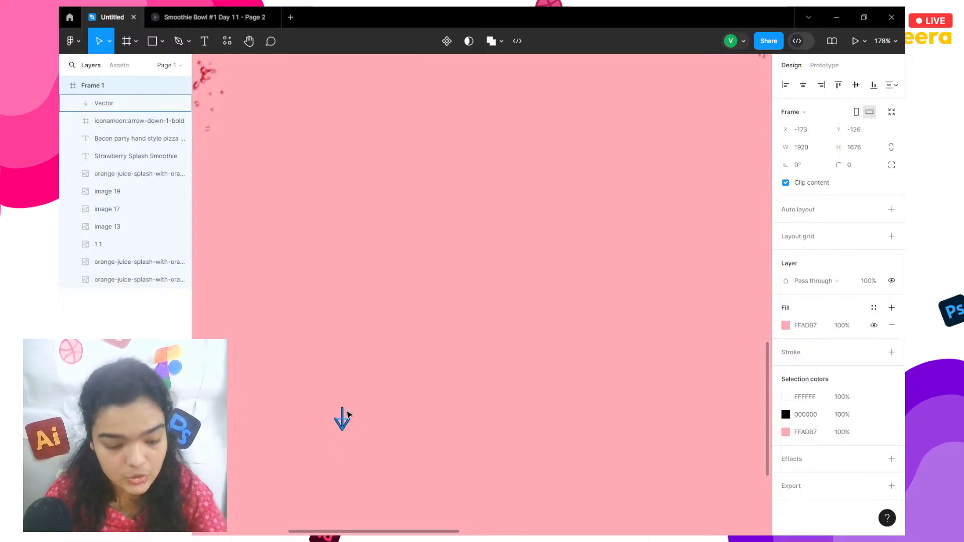
key(ctrl+z)
key(ctrl+z)
scroll(349, 415, down, 3)
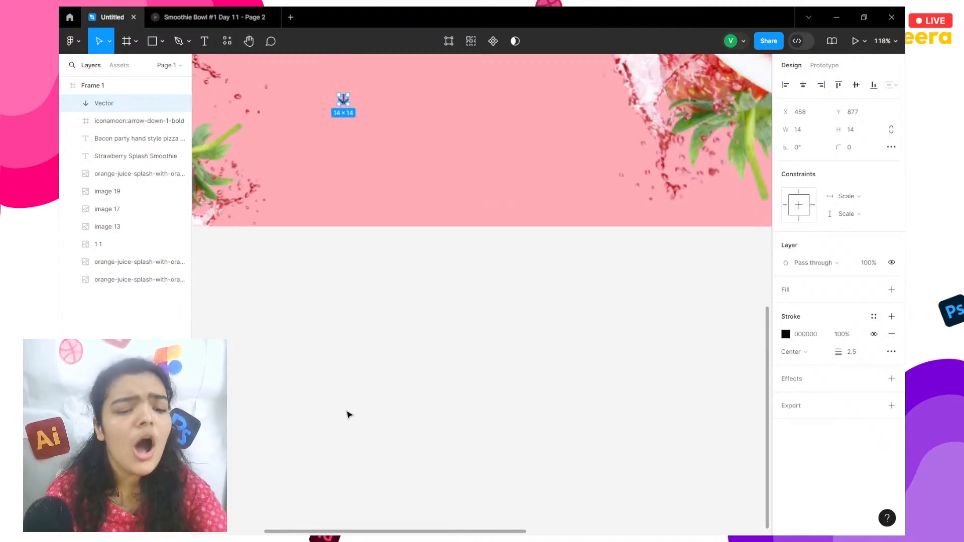
scroll(349, 414, down, 2)
key(ctrl+z)
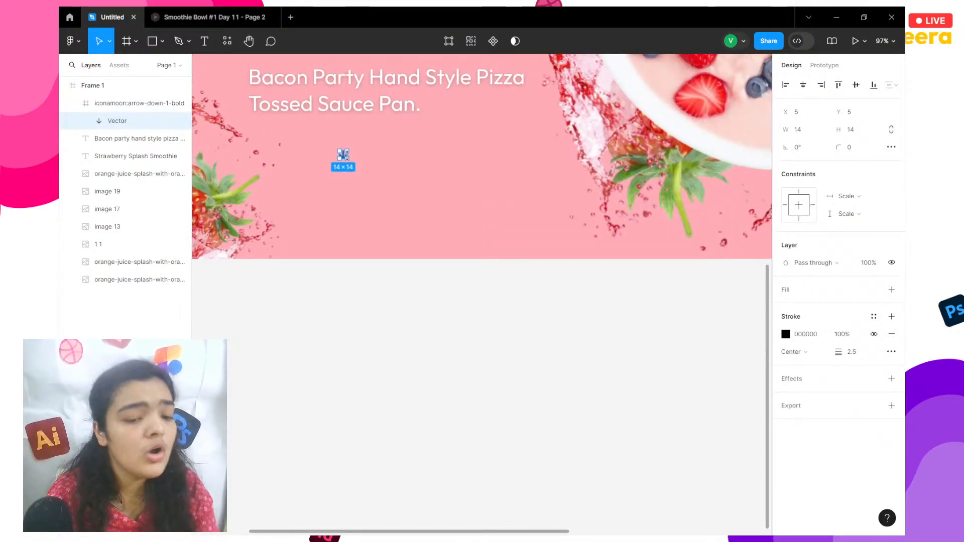
Enlarge the whole arrow icon frame below the description text to 47 × 47.
scroll(354, 145, up, 5)
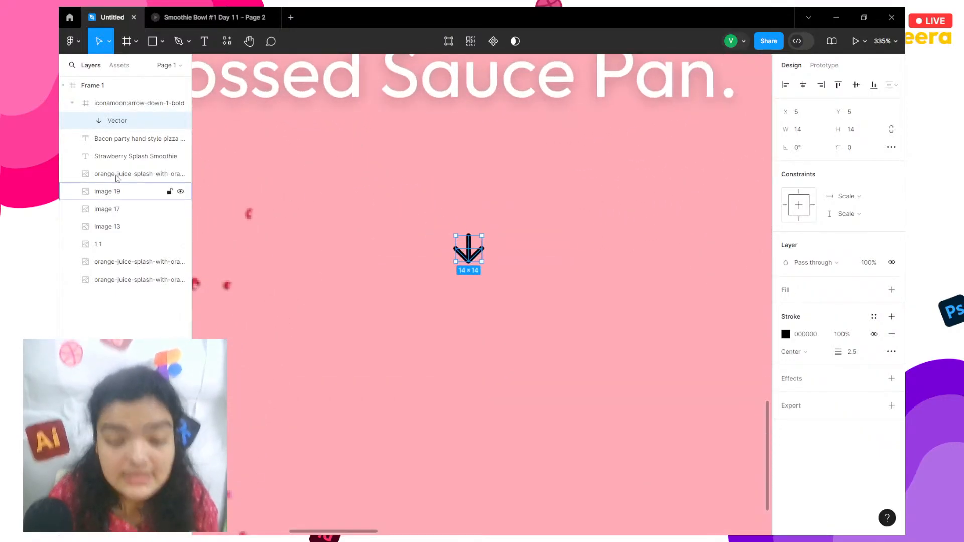
click(129, 104)
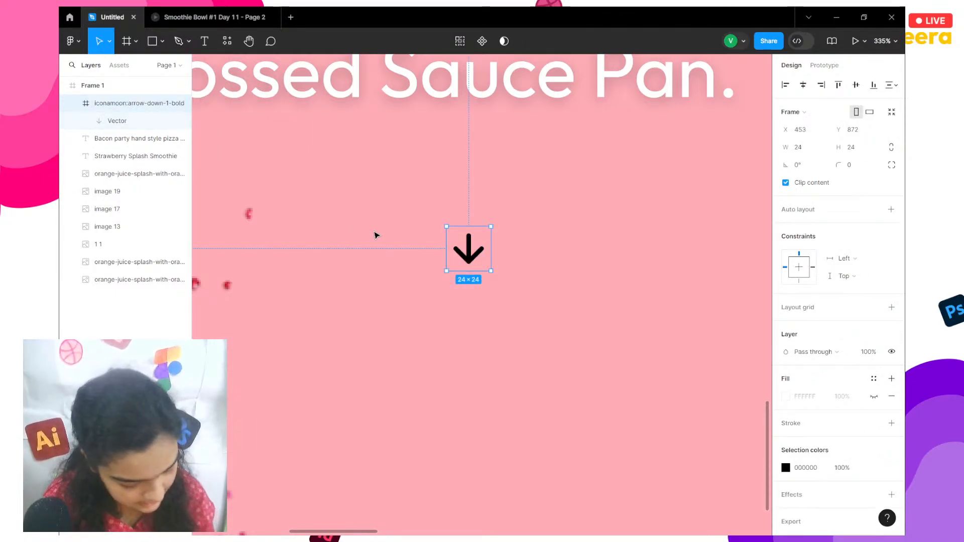
scroll(377, 235, up, 3)
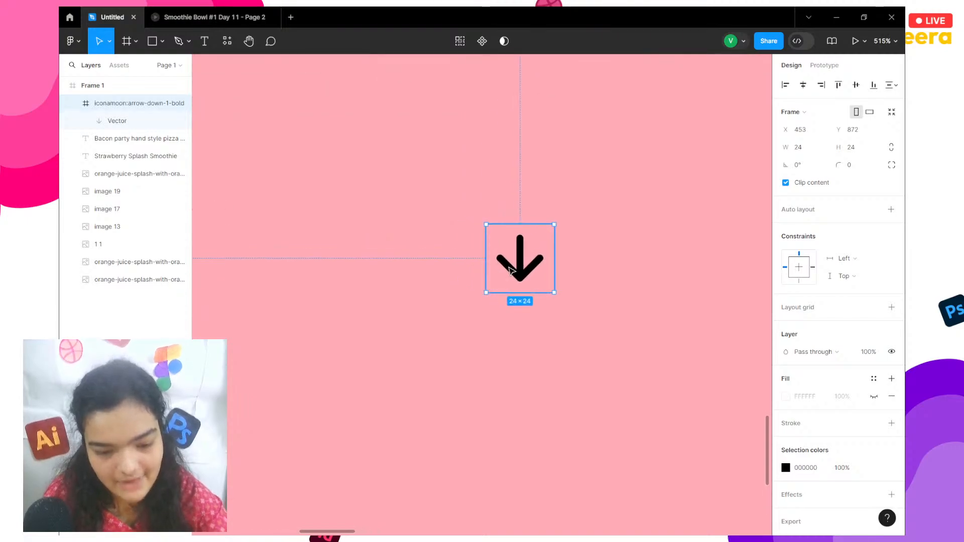
mouse_move(437, 241)
mouse_down()
mouse_move(405, 239)
mouse_move(421, 241)
mouse_up()
Try a white (FFFFFF) stroke on the arrow's inner vector, then undo the colour change.
double_click(483, 290)
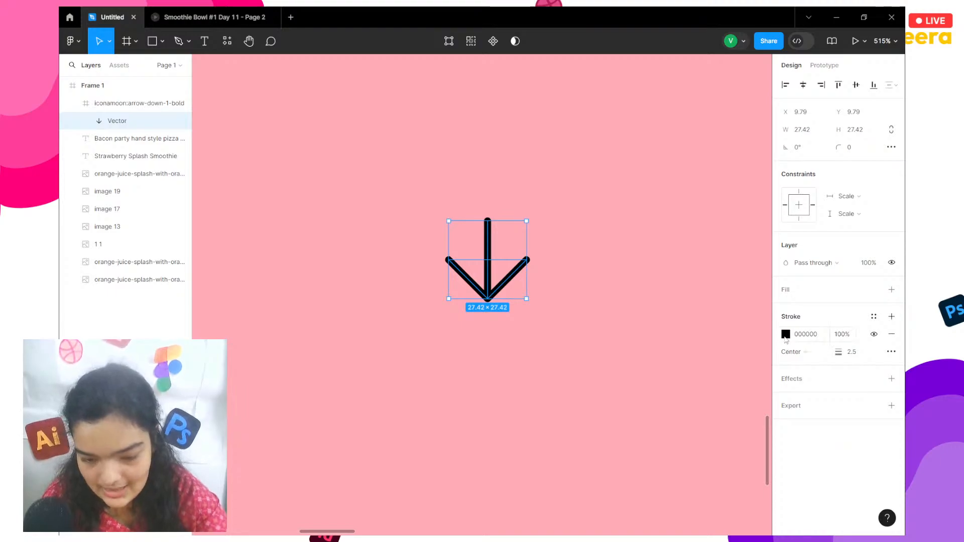
click(786, 333)
drag(751, 297, 587, 222)
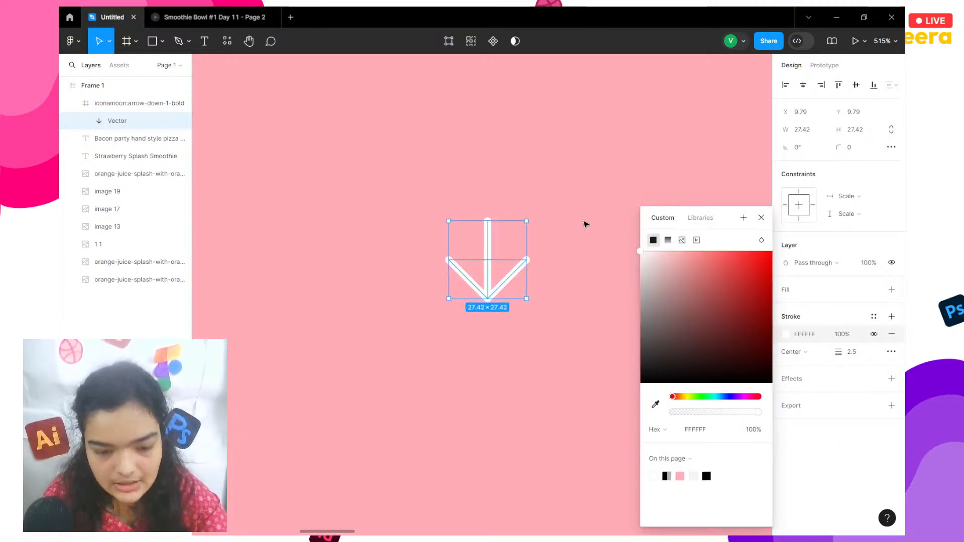
click(584, 224)
key(ctrl+z)
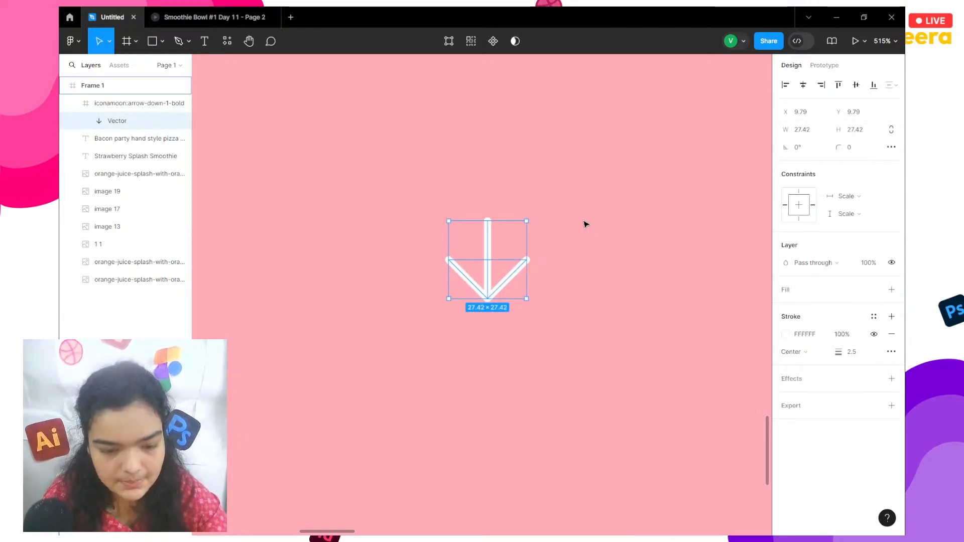
key(ctrl+z)
key(ctrl+z)
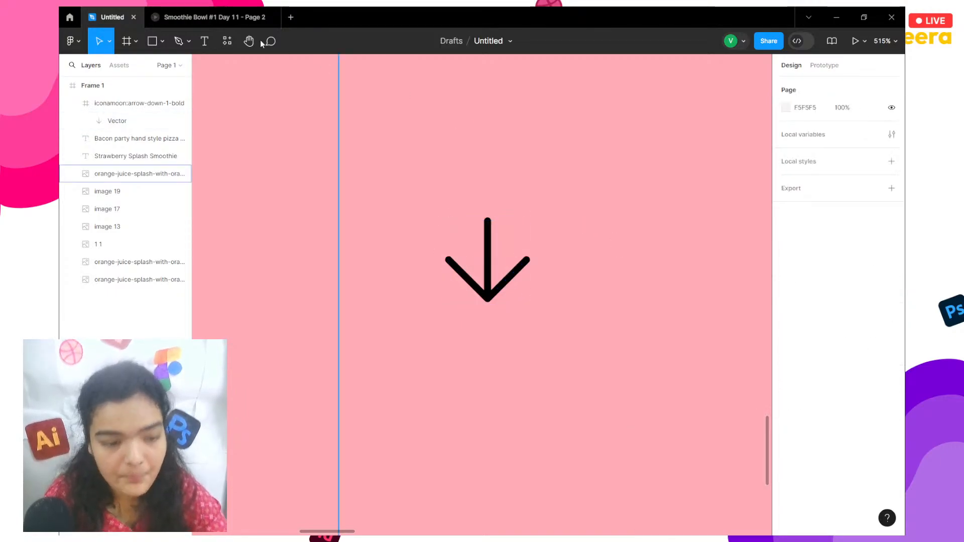
Place a 100 × 100 circle over the arrow icon with the Ellipse tool and send it to the back.
click(163, 42)
click(142, 110)
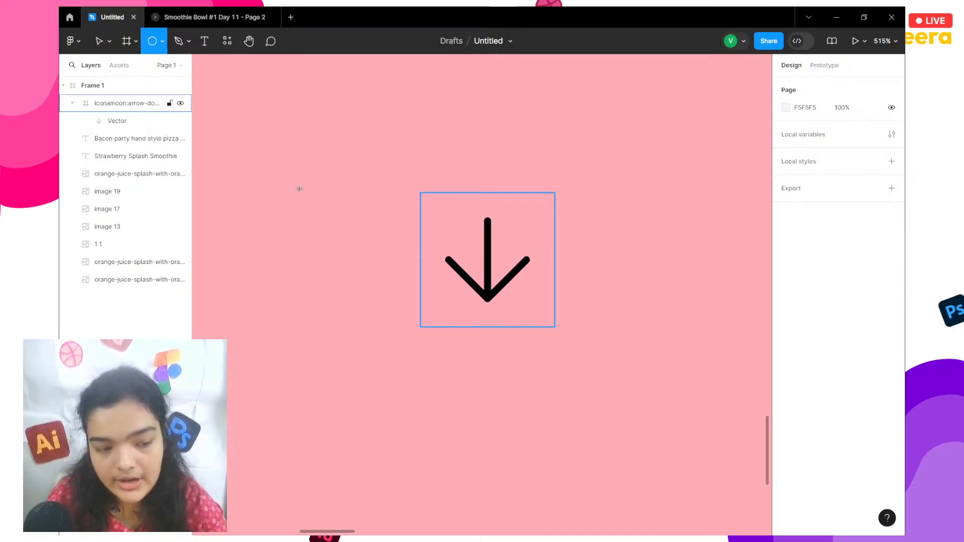
click(462, 187)
drag(465, 189, 487, 243)
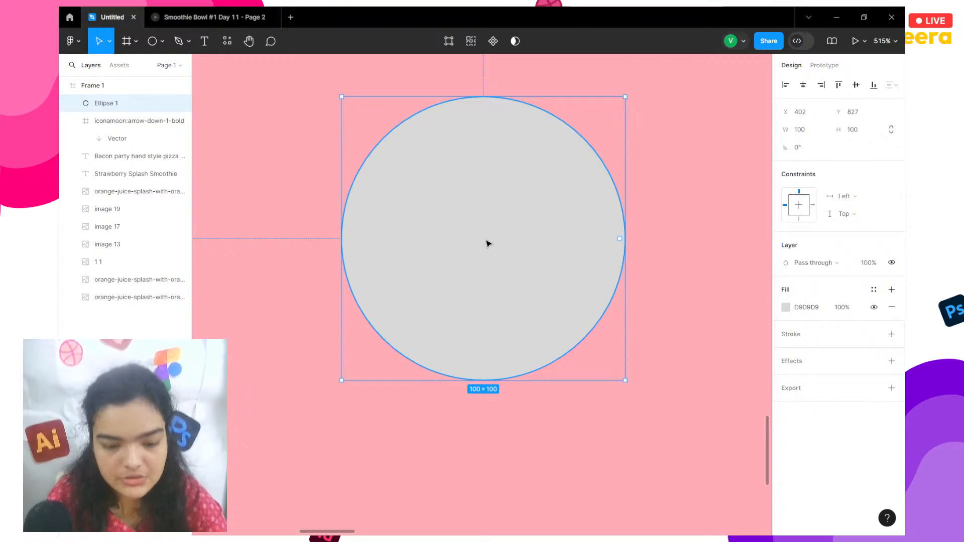
right_click(487, 244)
click(510, 282)
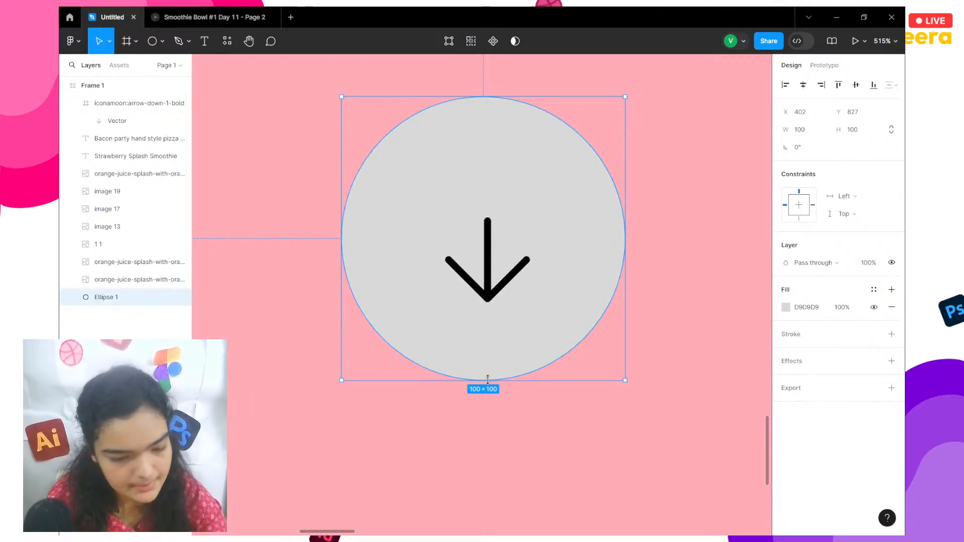
Resize the circle behind the arrow to 67 × 67, position it at X 420, Y 847 and fill it white (FFFFFF).
drag(492, 377, 486, 287)
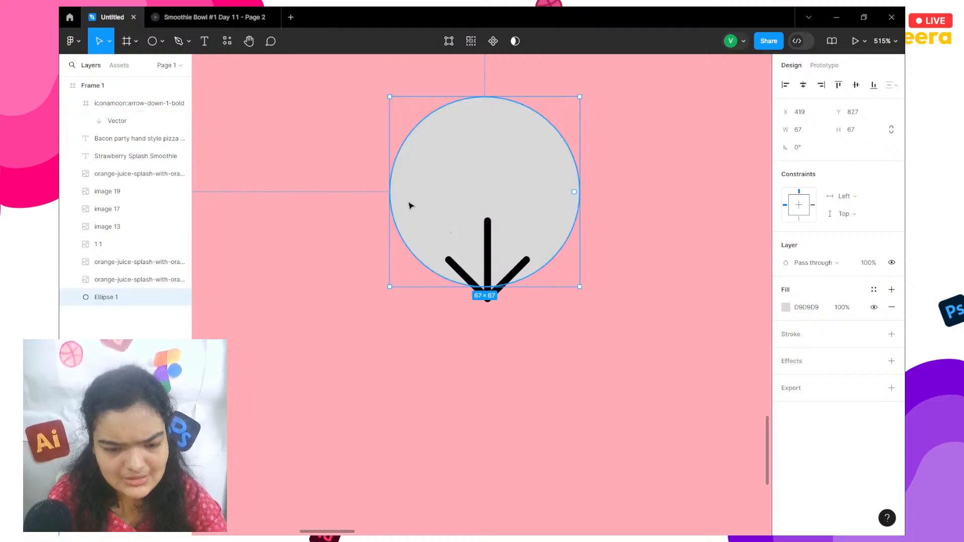
drag(408, 205, 411, 258)
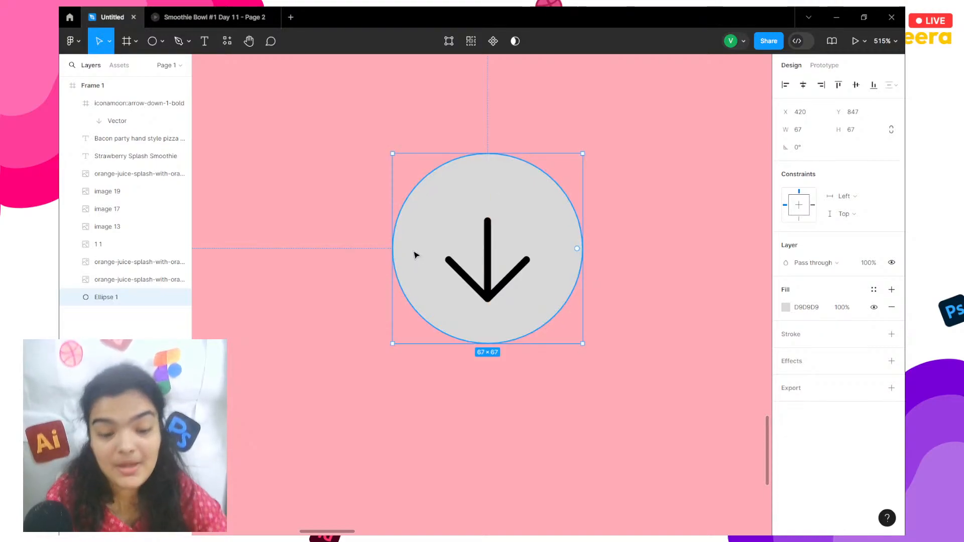
click(786, 308)
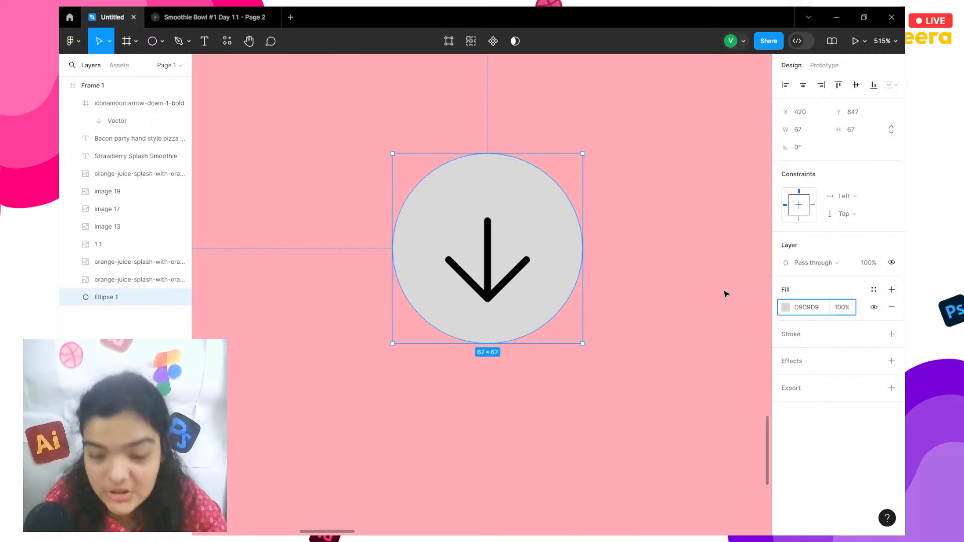
click(792, 311)
drag(711, 285, 615, 228)
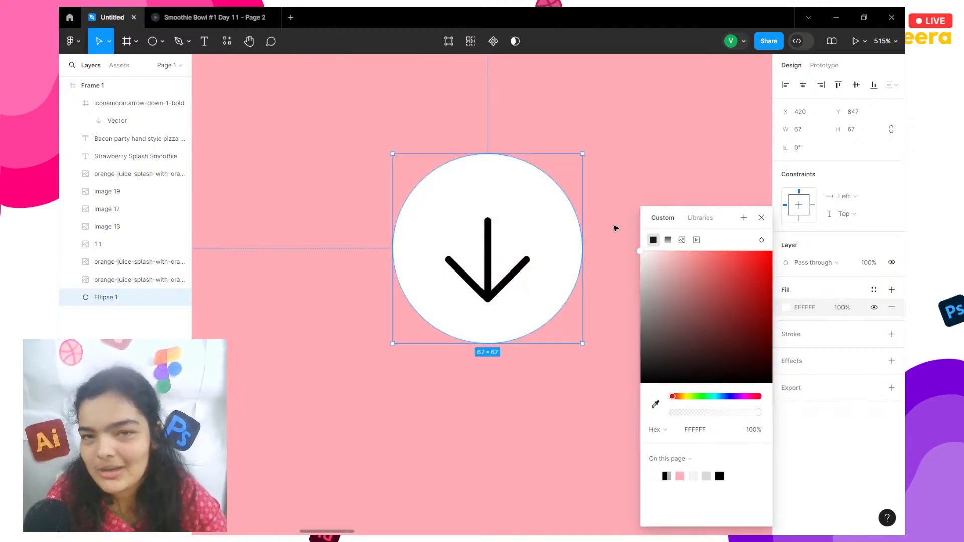
Group the arrow icon together with the white circle behind it.
click(500, 260)
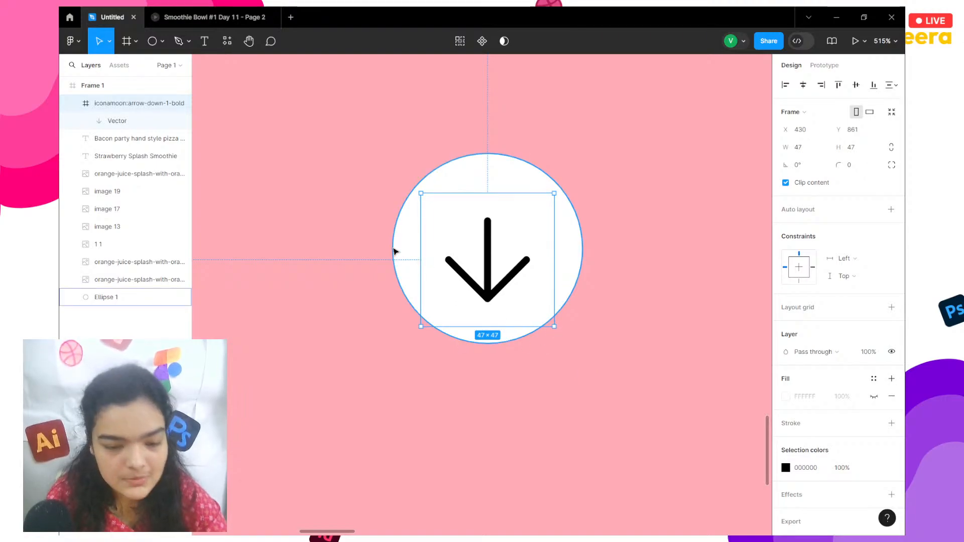
shift+click(398, 252)
key(ctrl+g)
Move the grouped arrow button to X 293, Y 825, just below the start of the description text.
scroll(396, 250, up, 2)
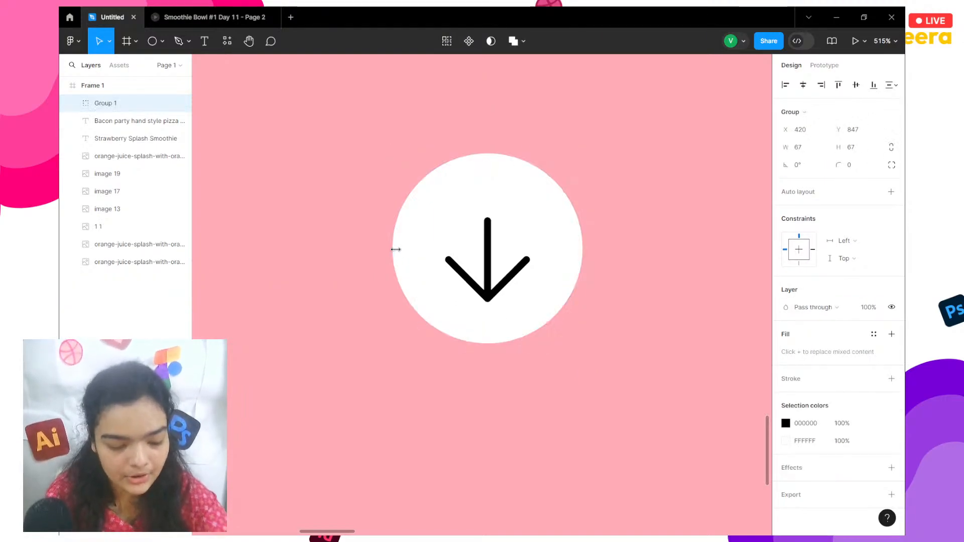
scroll(397, 251, left, 5)
scroll(396, 254, left, 2)
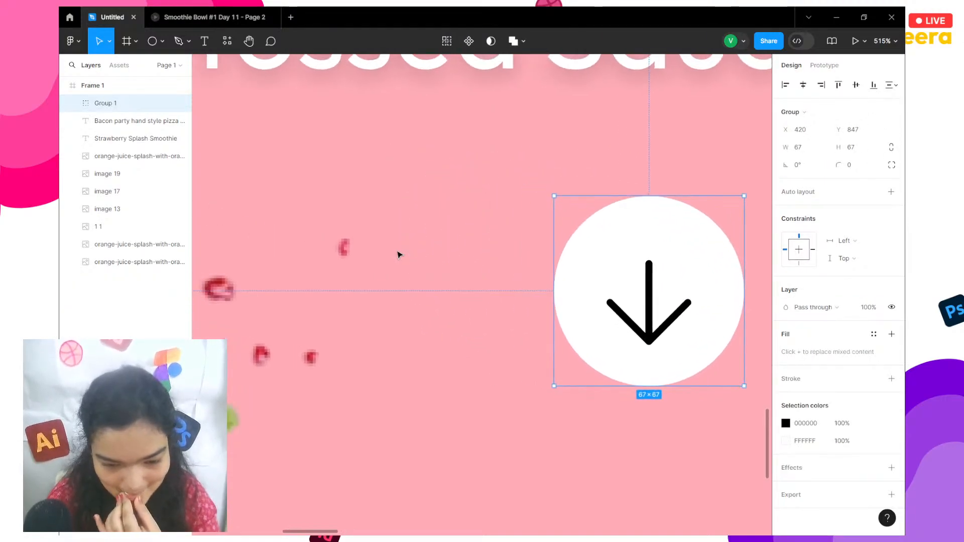
scroll(397, 253, down, 2)
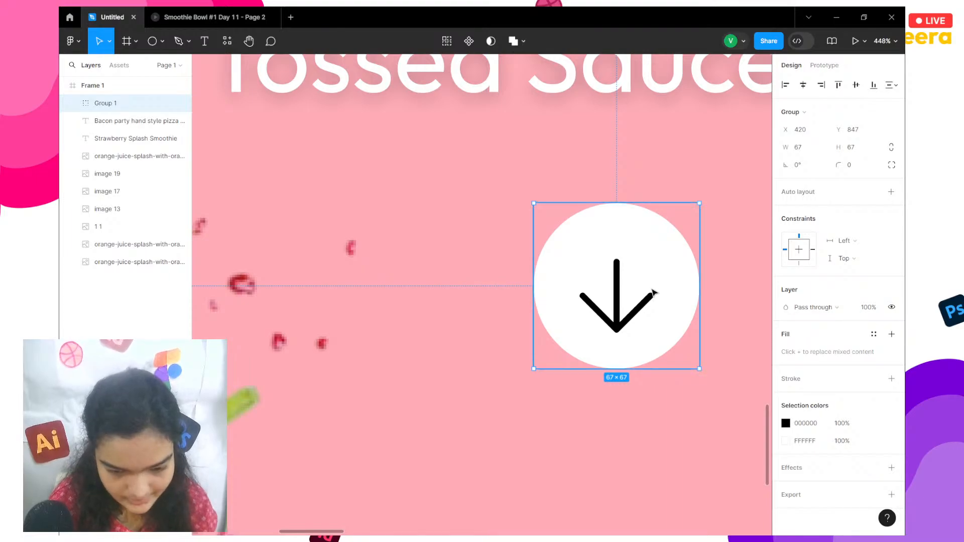
drag(643, 290, 326, 234)
scroll(326, 234, left, 3)
scroll(326, 236, down, 5)
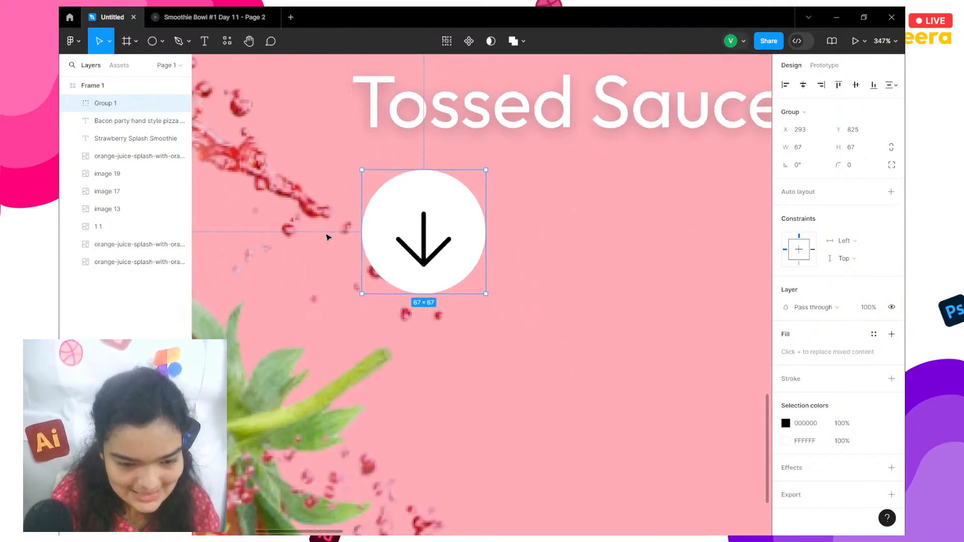
scroll(404, 266, up, 1)
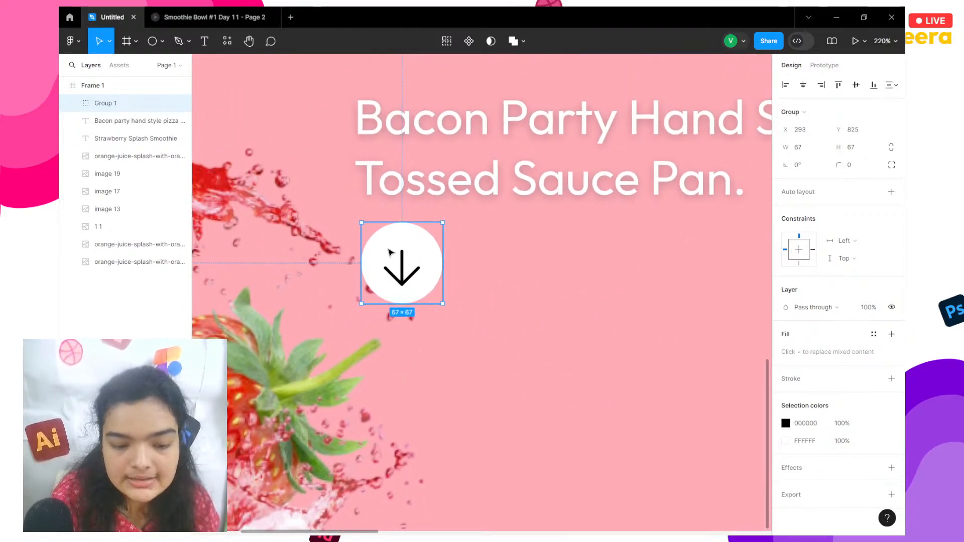
Move the arrow button group to X 287, Y 843, lining it up with the left edge of the heading and description.
drag(391, 252, 380, 281)
scroll(382, 282, up, 4)
click(408, 135)
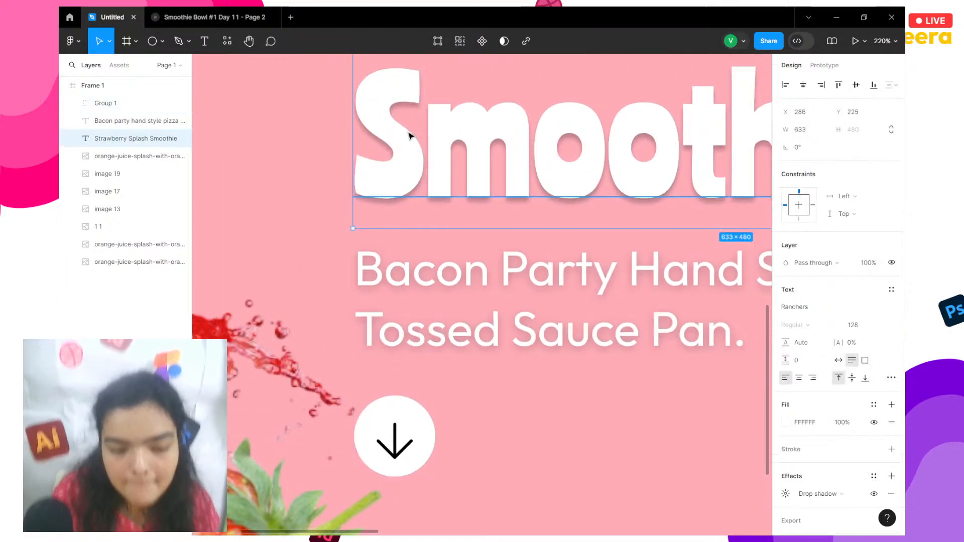
Set the stroke weight of the arrow vector inside the button group to 3.
double_click(394, 459)
drag(392, 453, 390, 453)
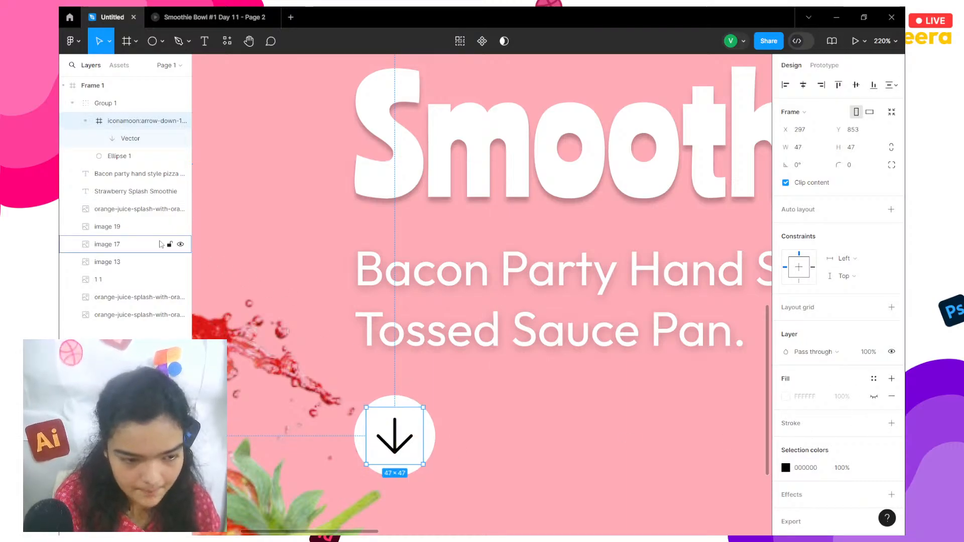
click(126, 135)
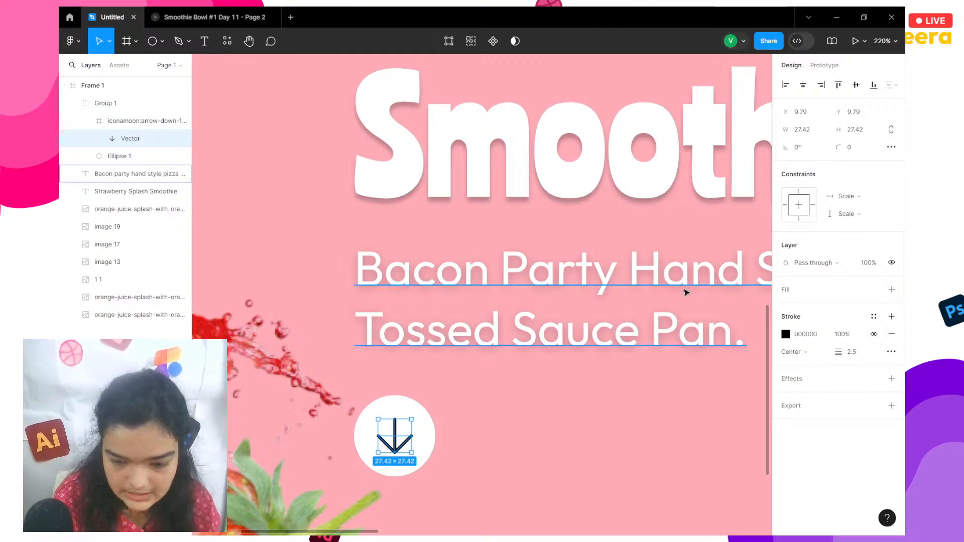
mouse_move(843, 356)
mouse_down()
mouse_move(858, 358)
mouse_move(842, 358)
mouse_move(846, 352)
mouse_up()
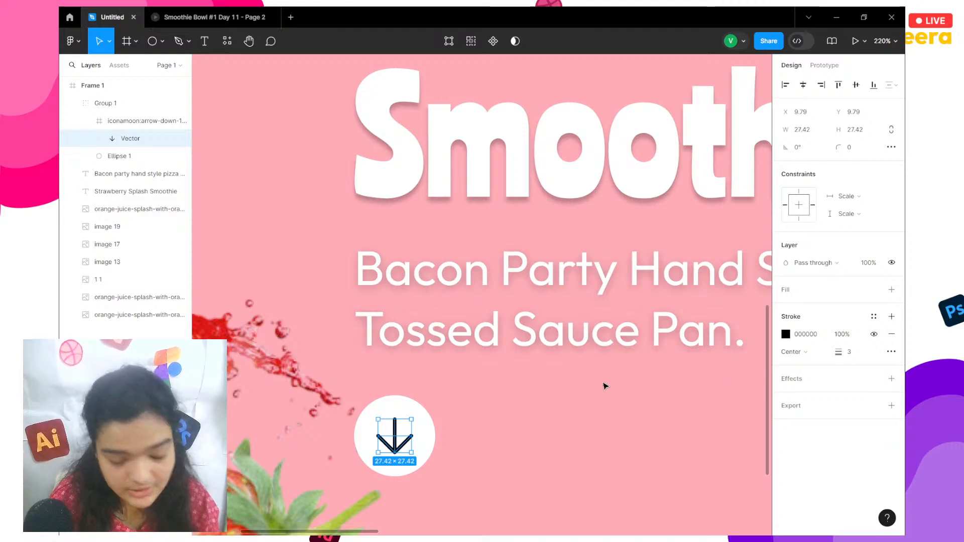
scroll(427, 351, down, 3)
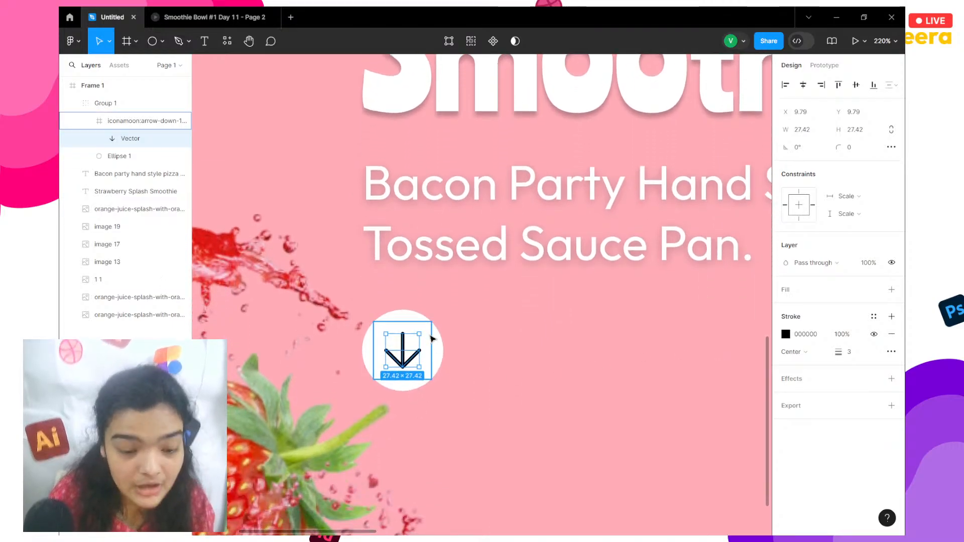
Check the arrow button in the Smoothie Bowl reference prototype and compare the arrow with its stroke hidden and shown.
click(210, 11)
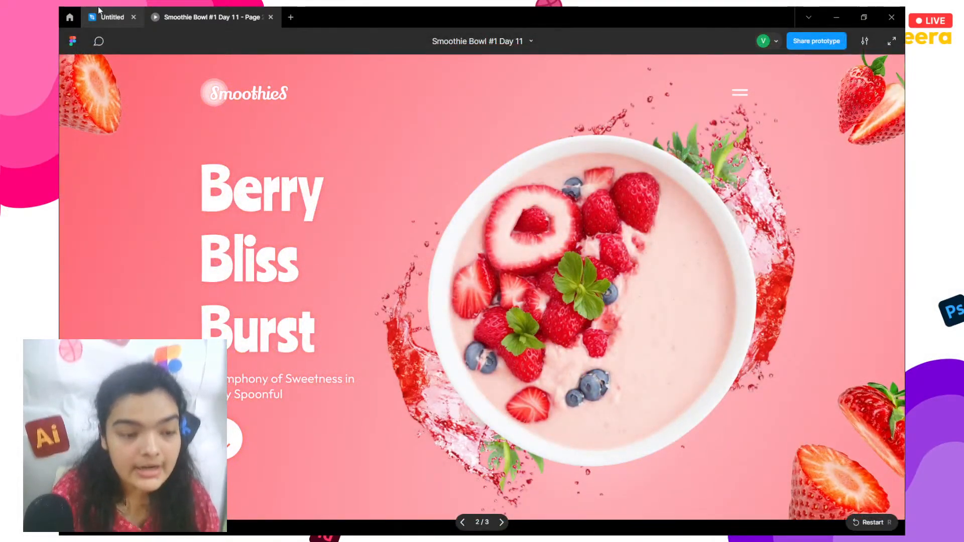
click(98, 8)
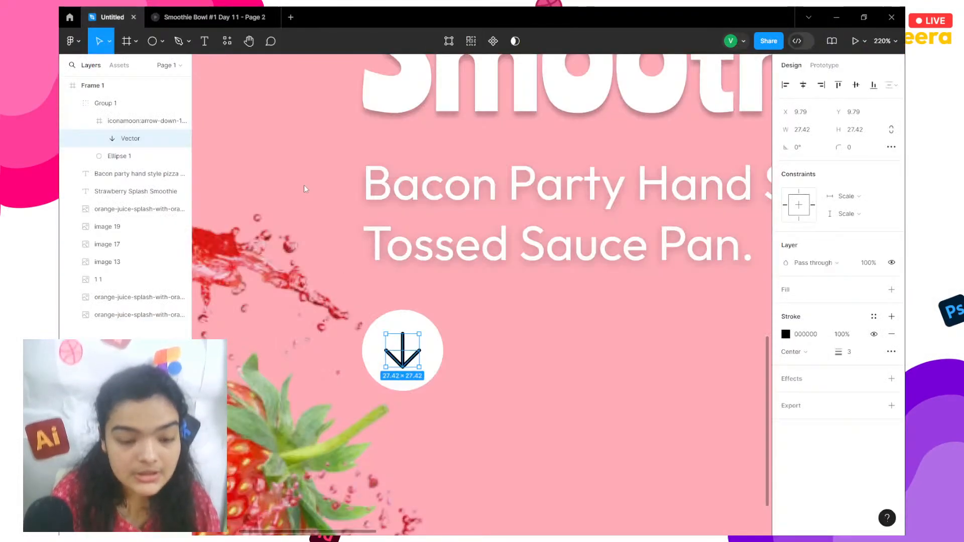
click(875, 335)
click(875, 335)
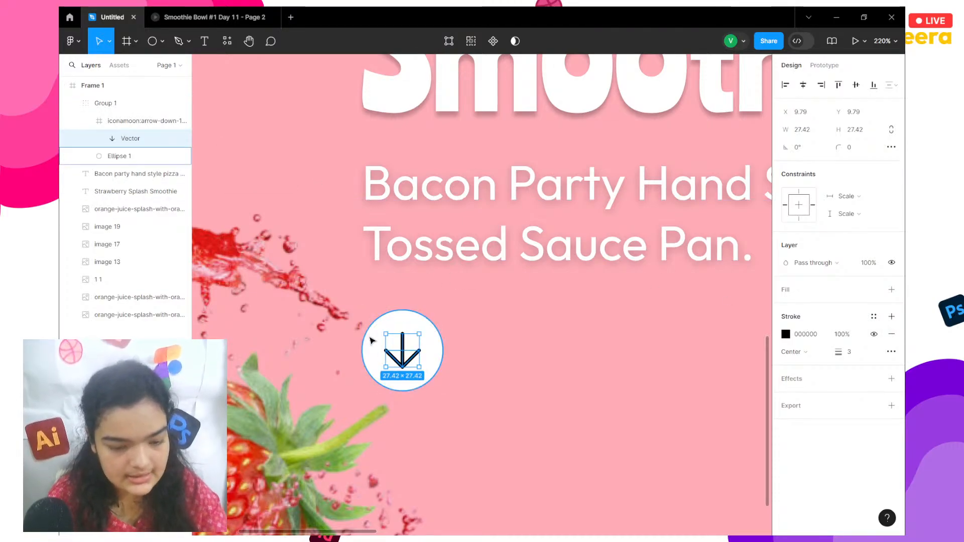
Cut the arrow out of the circle by applying Exclude selection to the button group.
click(373, 351)
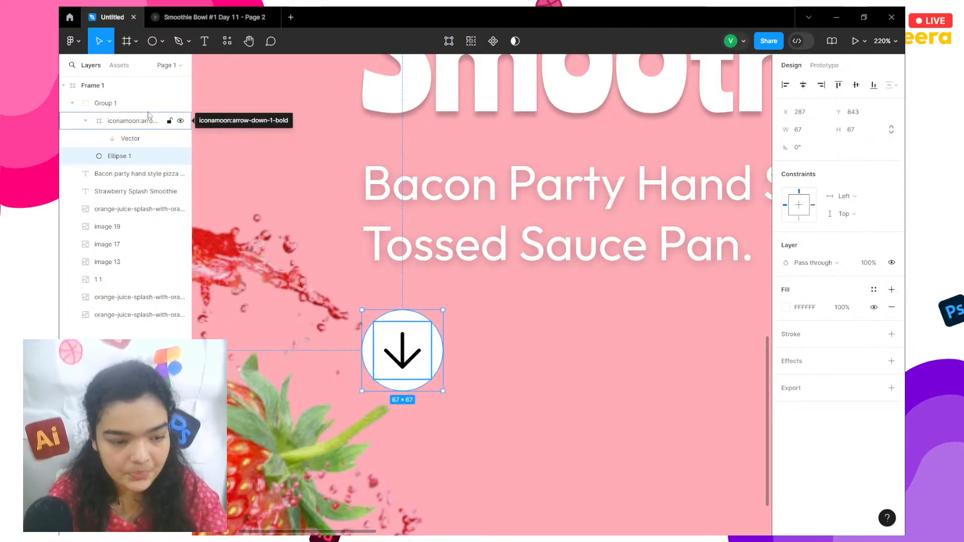
click(116, 103)
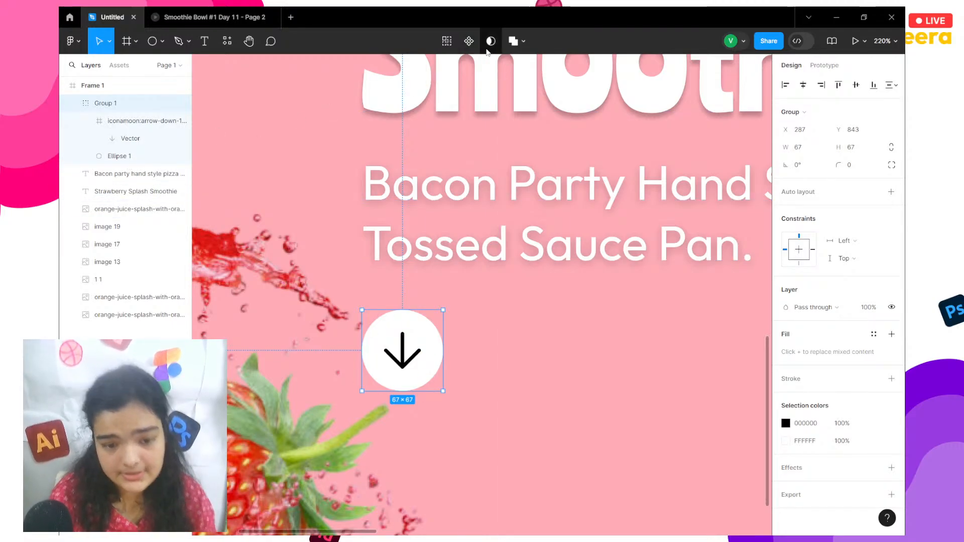
click(526, 45)
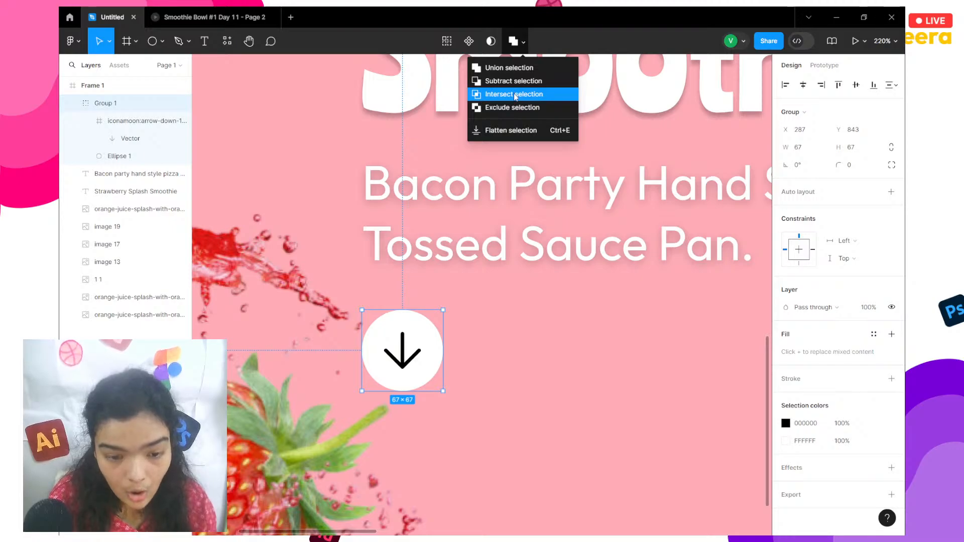
click(513, 109)
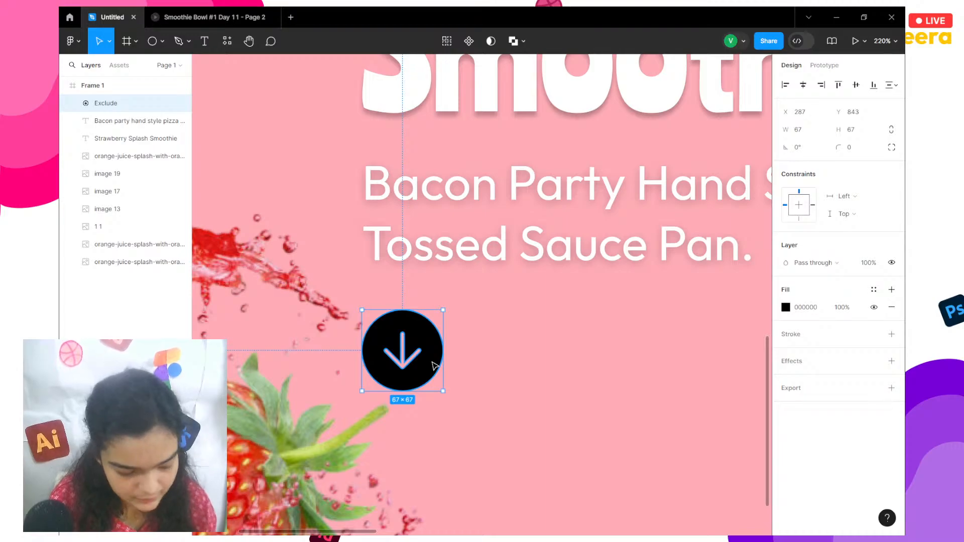
Fill the arrow button shape with white (FFFFFF).
scroll(435, 366, up, 3)
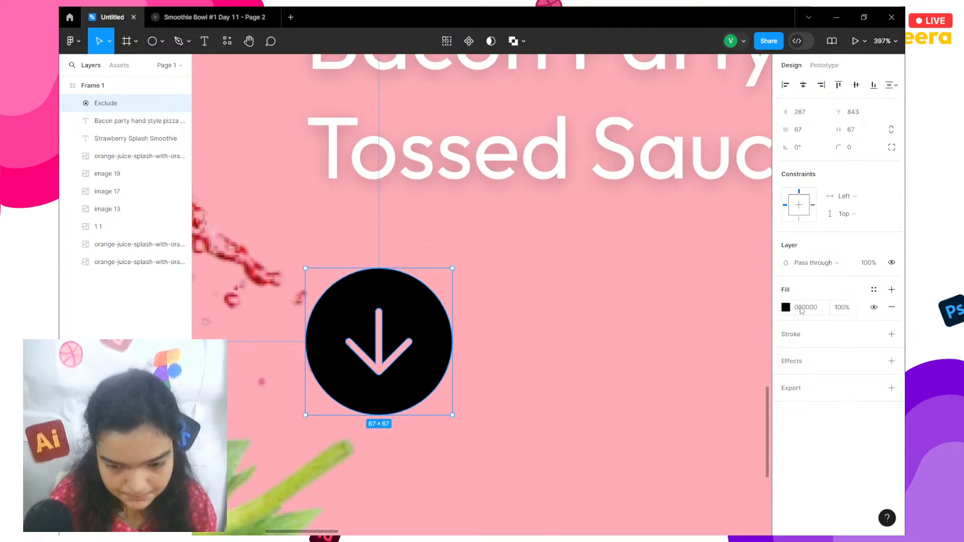
click(785, 307)
drag(666, 279, 562, 232)
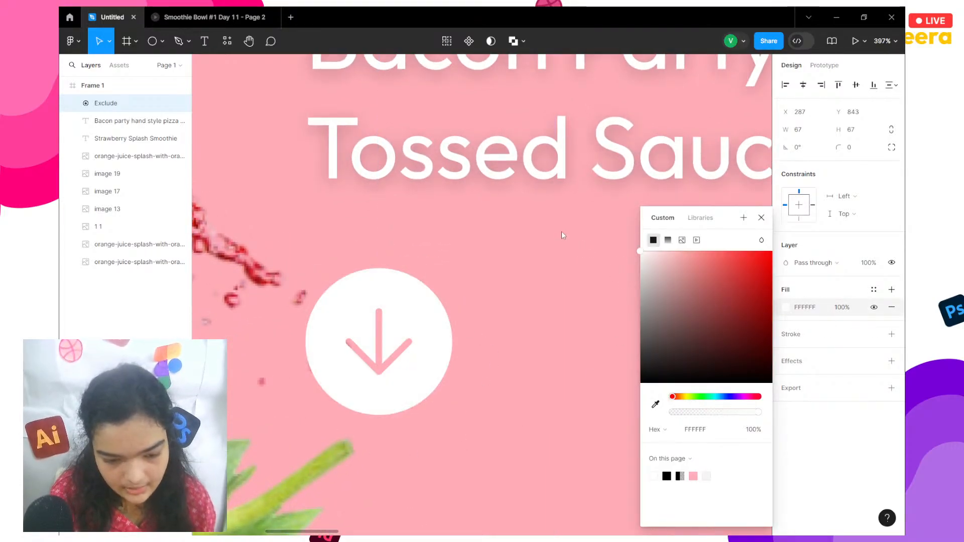
Add a drop shadow to the arrow button and set its Y offset to 0.
click(892, 361)
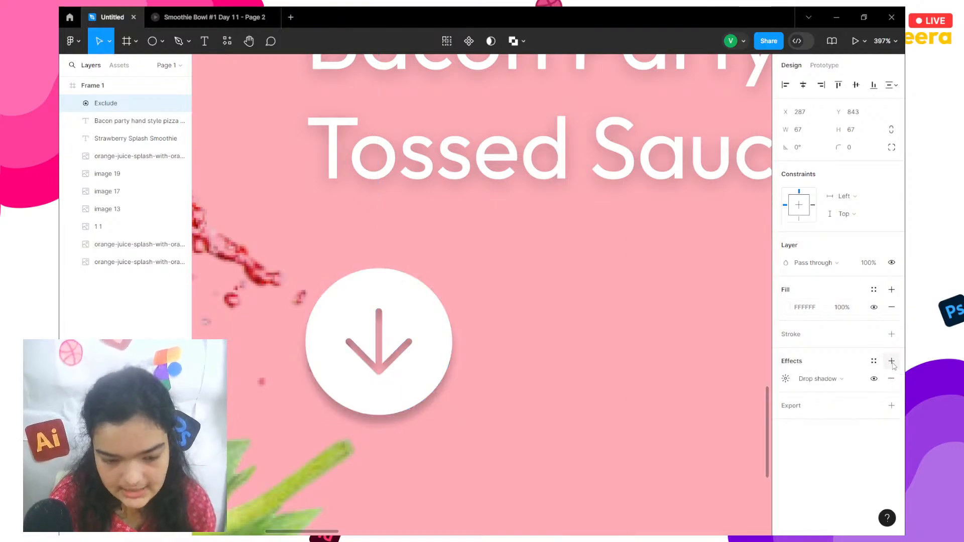
click(785, 379)
click(666, 426)
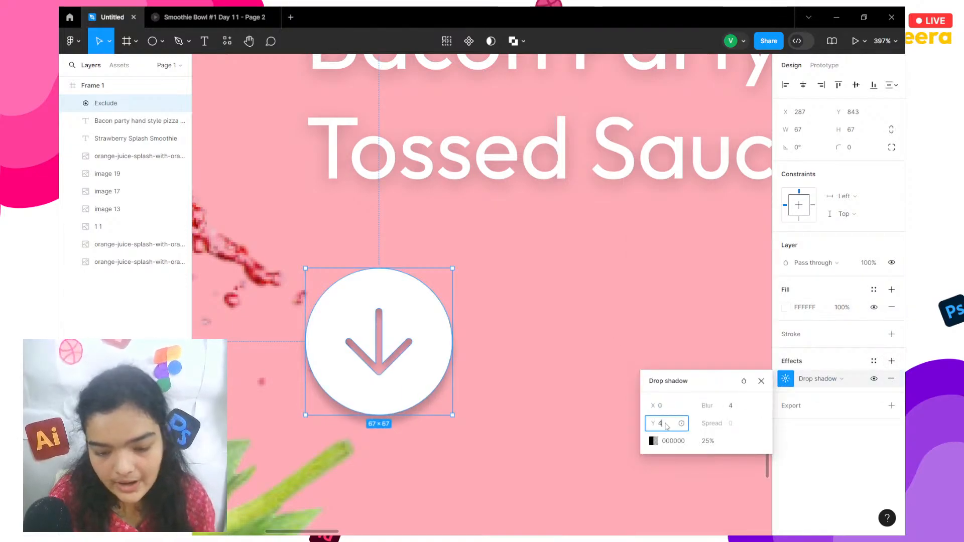
text(0)
key(Return)
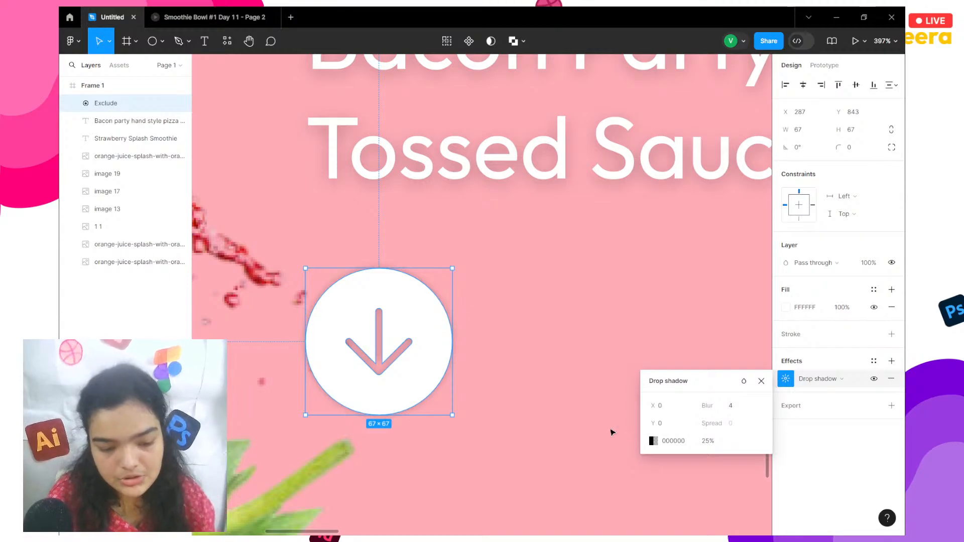
click(571, 420)
Review the overall slide layout and the empty area above the heading.
scroll(571, 421, down, 6)
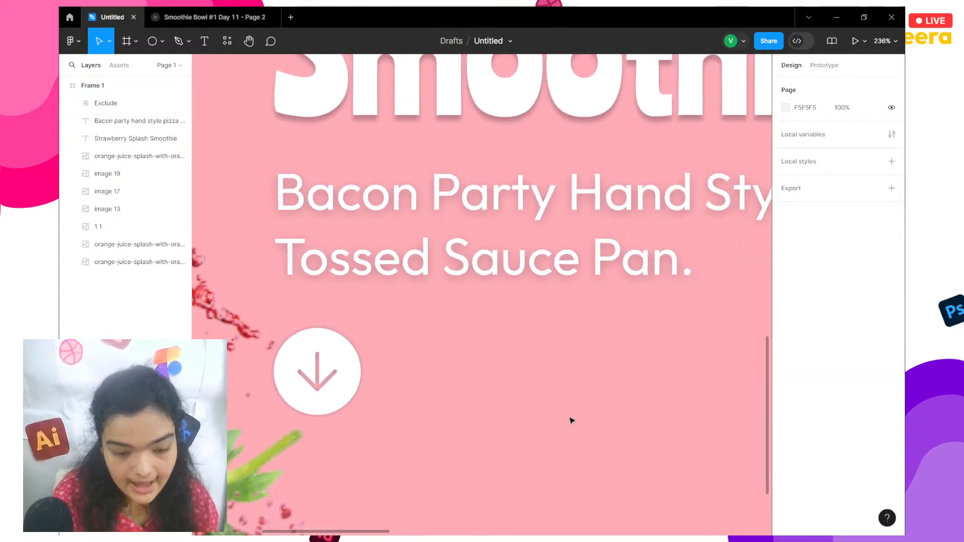
scroll(571, 421, down, 4)
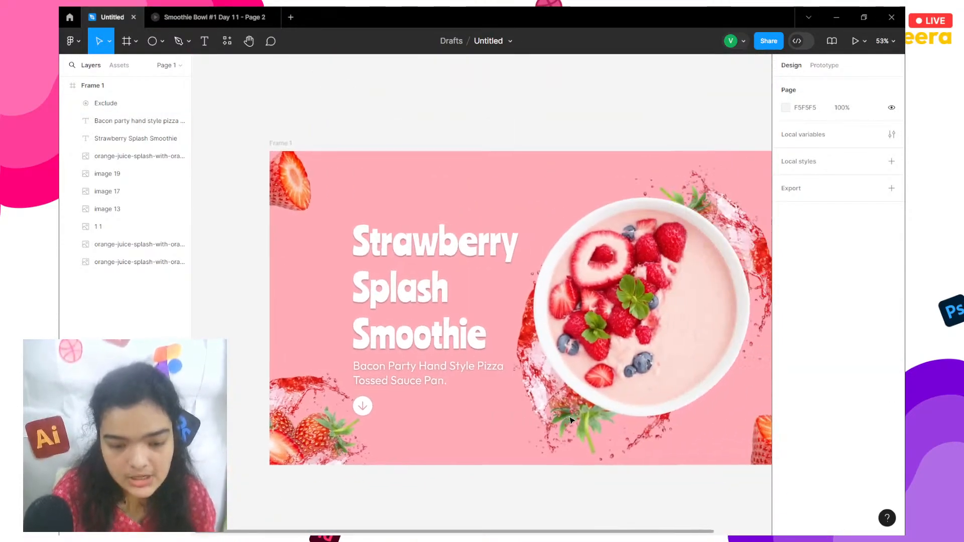
scroll(571, 420, left, 1)
scroll(571, 421, up, 1)
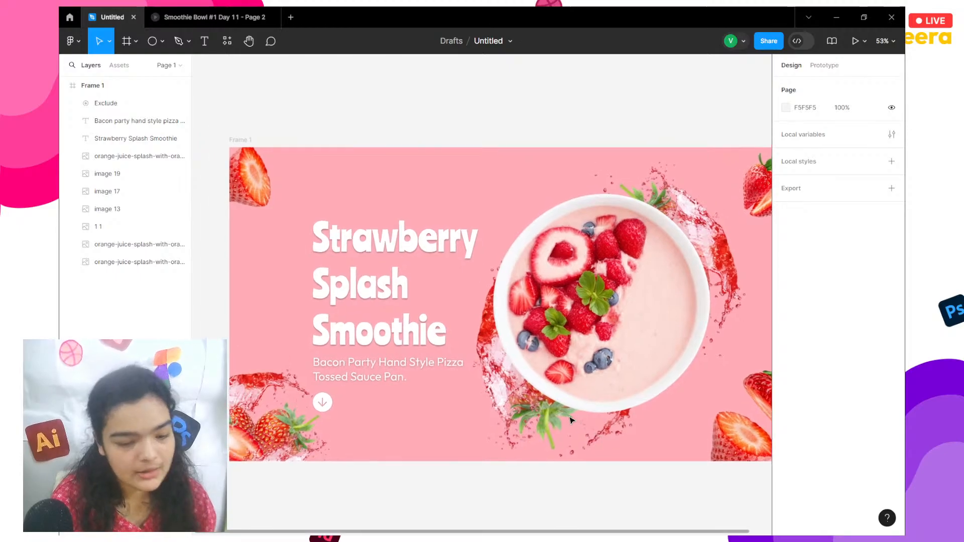
scroll(355, 210, up, 2)
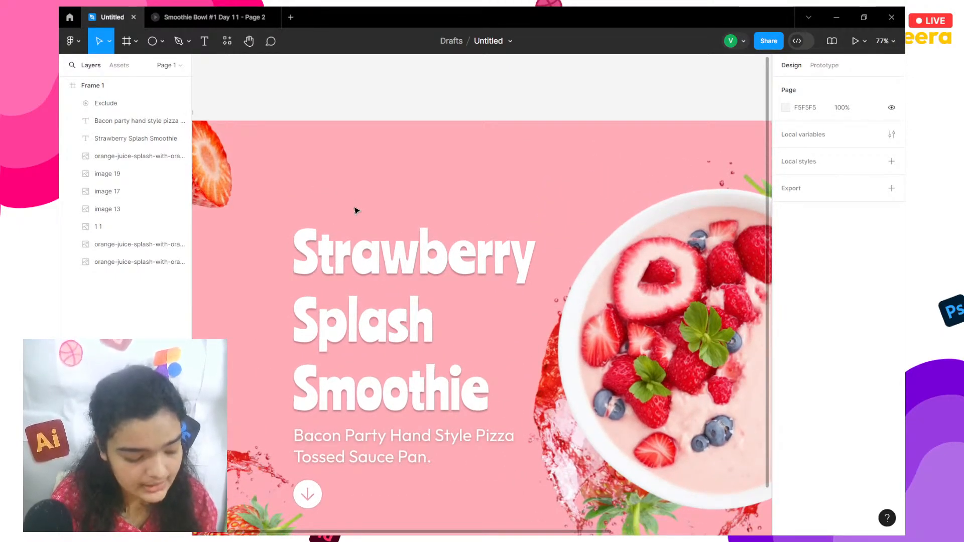
scroll(355, 211, up, 1)
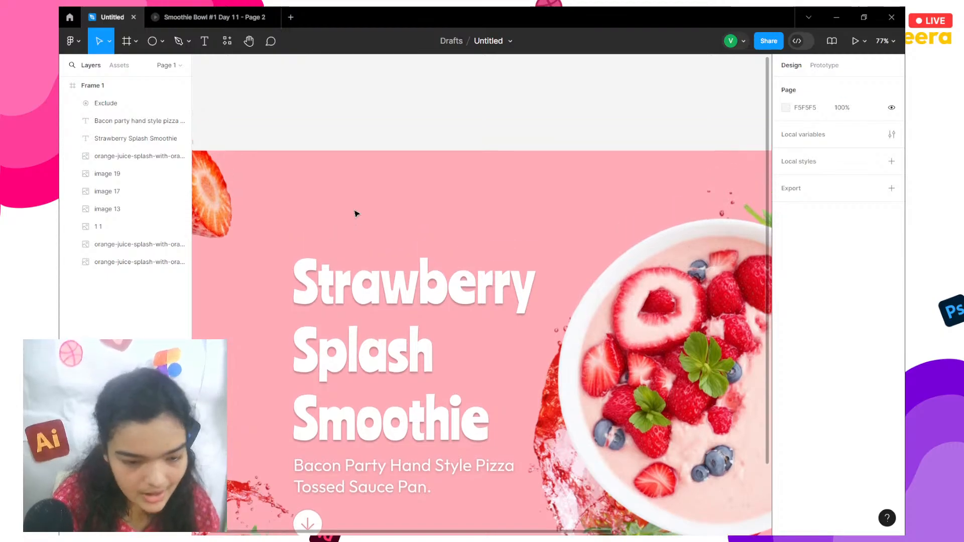
scroll(355, 211, left, 2)
scroll(355, 213, down, 2)
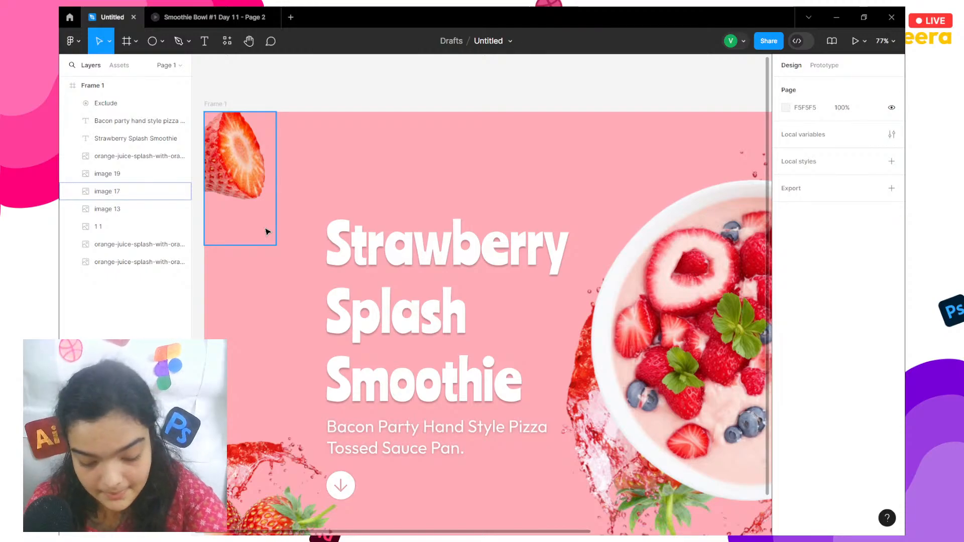
Import the LOGO image from the PINK folder and position it above the Strawberry Splash Smoothie heading.
key(ctrl+shift+k)
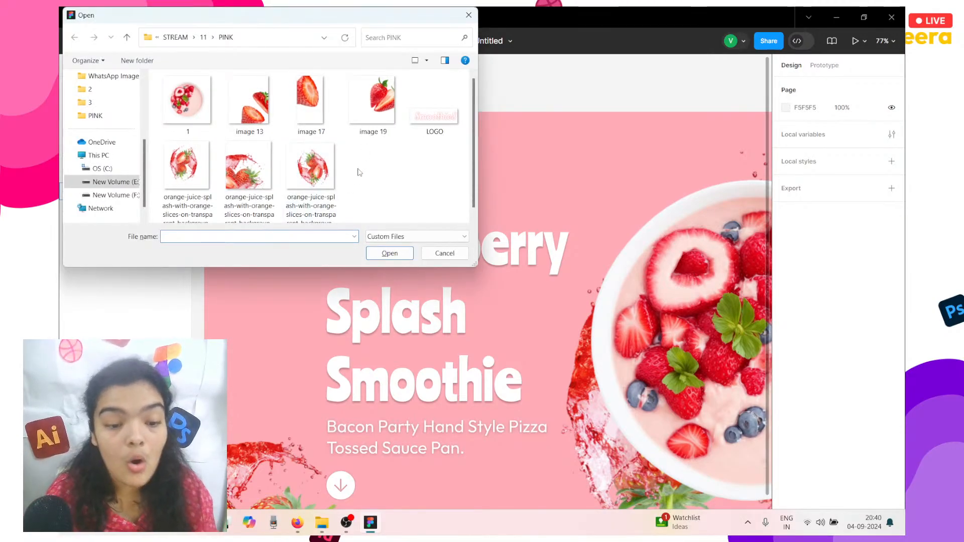
click(126, 37)
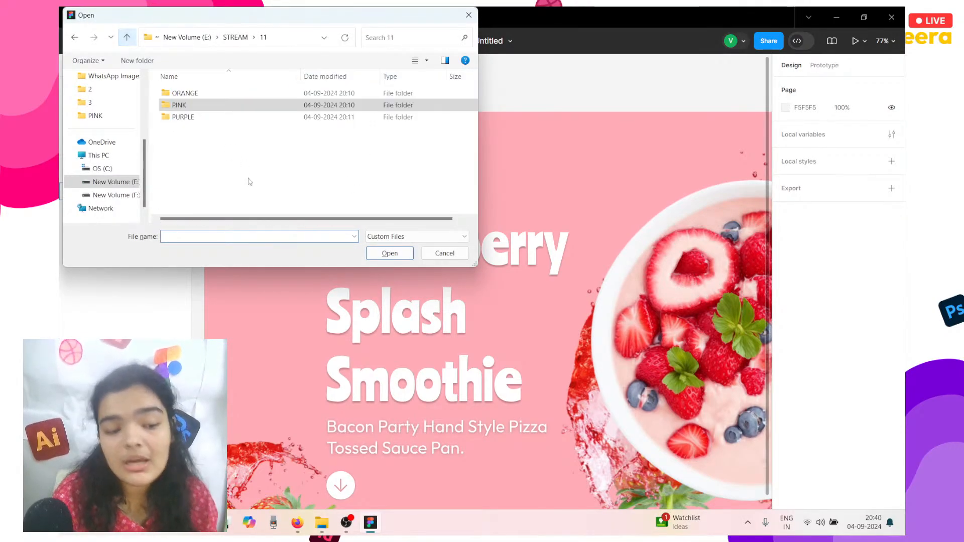
double_click(218, 105)
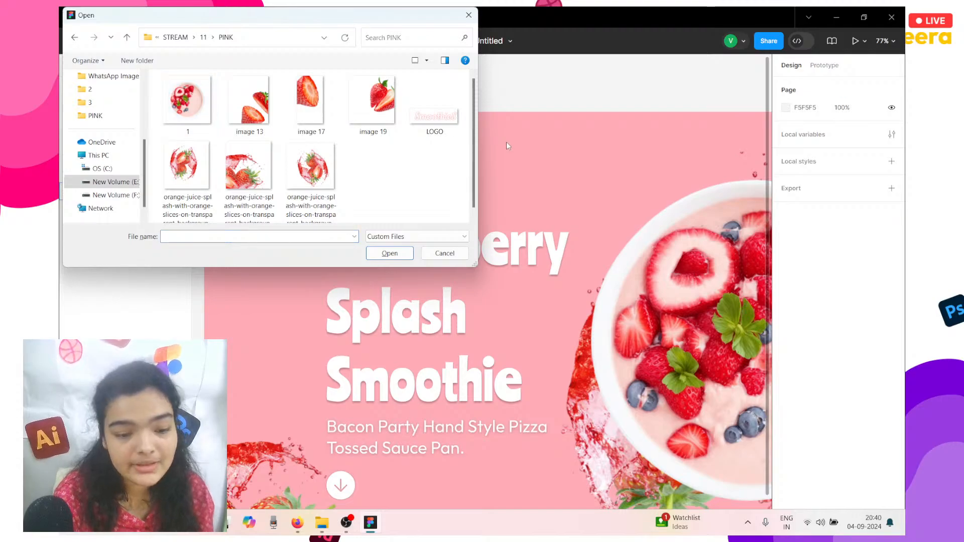
click(460, 125)
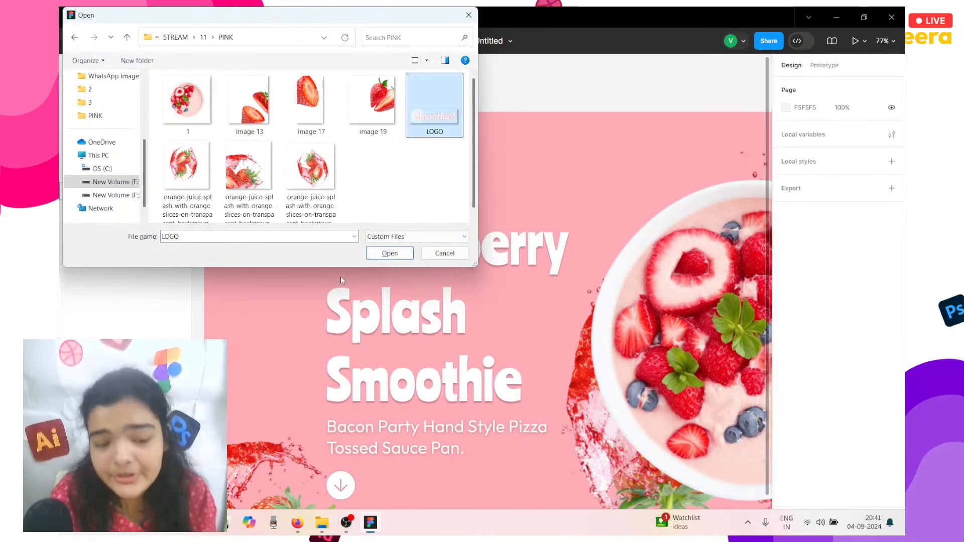
click(389, 253)
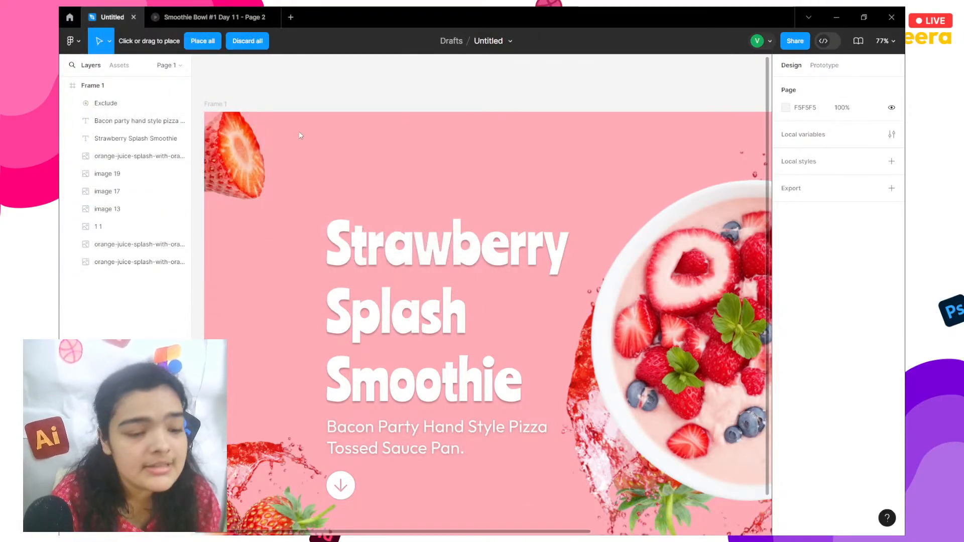
scroll(299, 131, up, 1)
scroll(299, 131, up, 5)
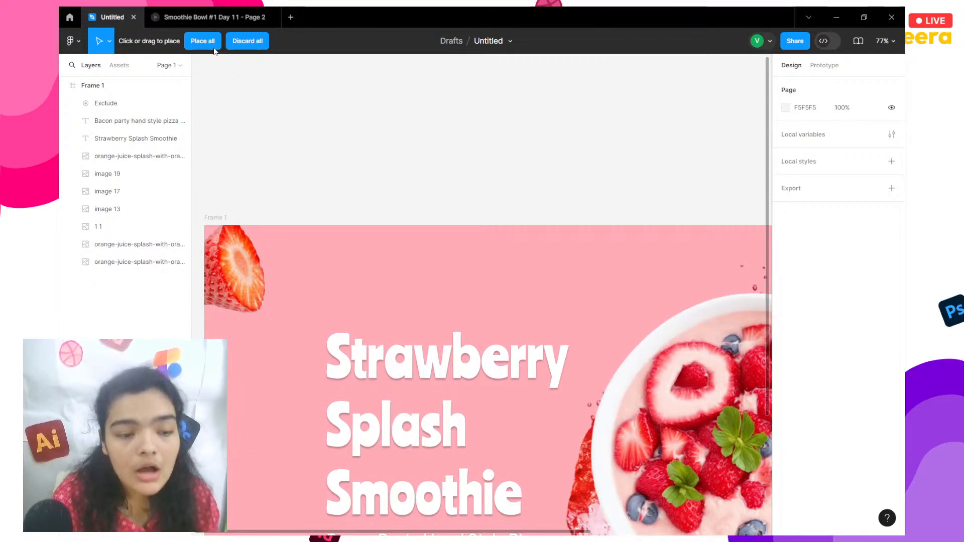
click(203, 40)
drag(437, 300, 350, 270)
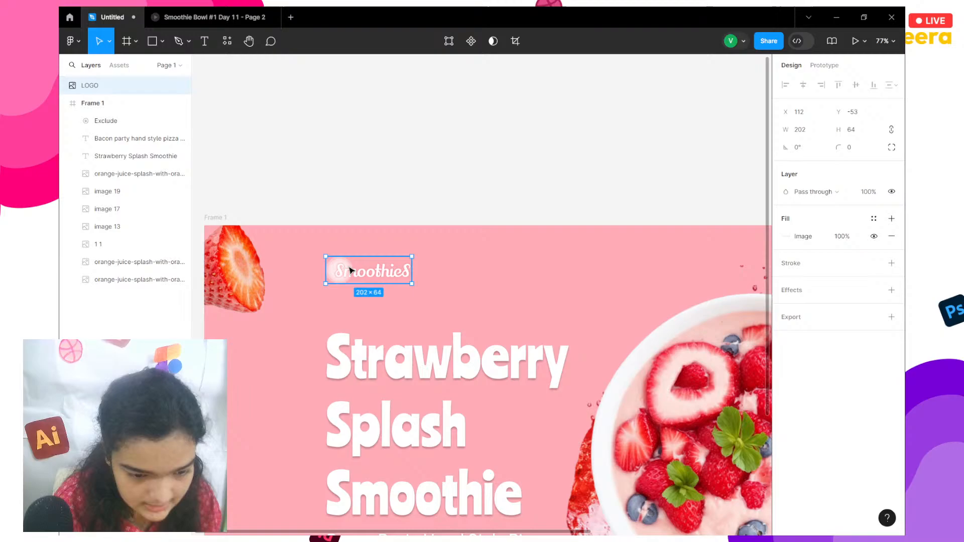
Draw a 90 × 388 guide rectangle against the heading's left edge and align the logo to it at X 111, Y -45.
click(145, 45)
drag(287, 242, 326, 407)
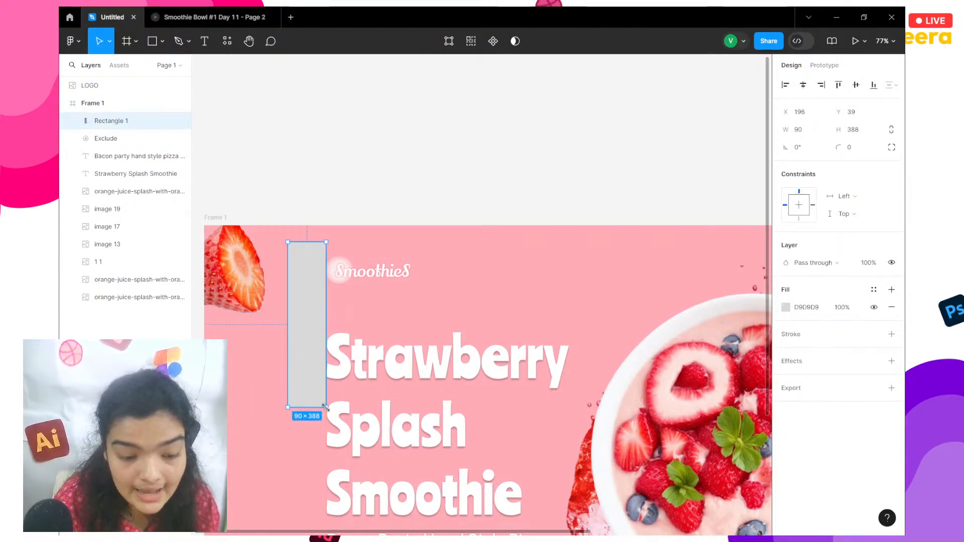
drag(361, 282, 356, 284)
scroll(347, 322, up, 5)
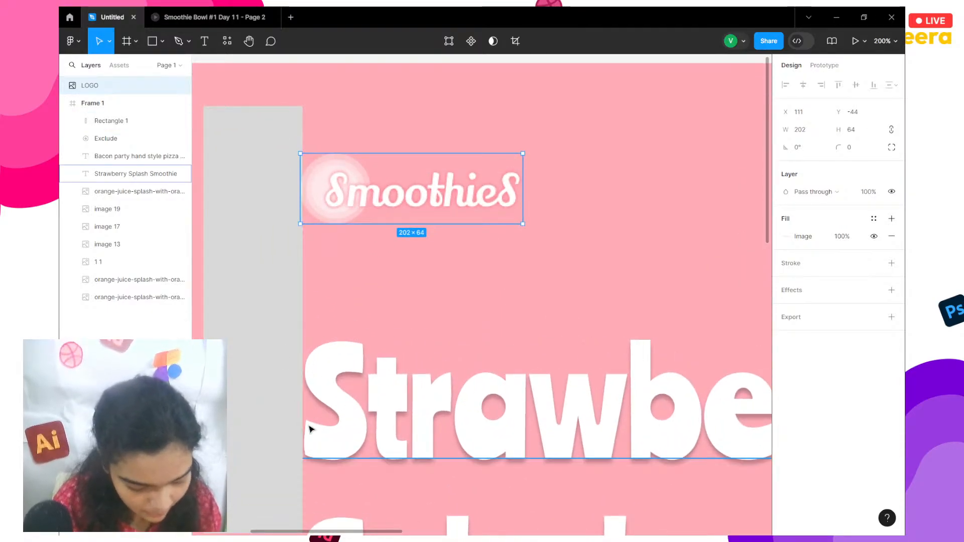
click(355, 409)
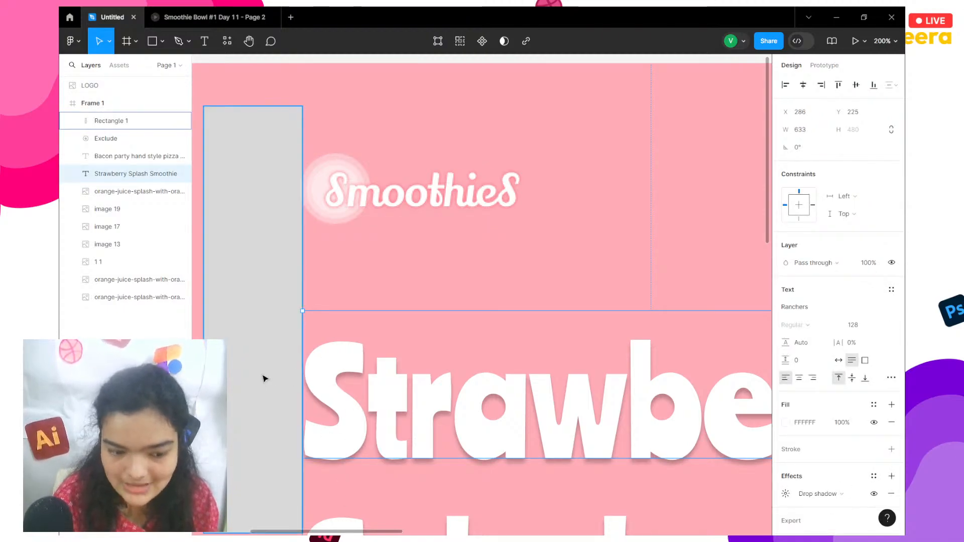
click(312, 213)
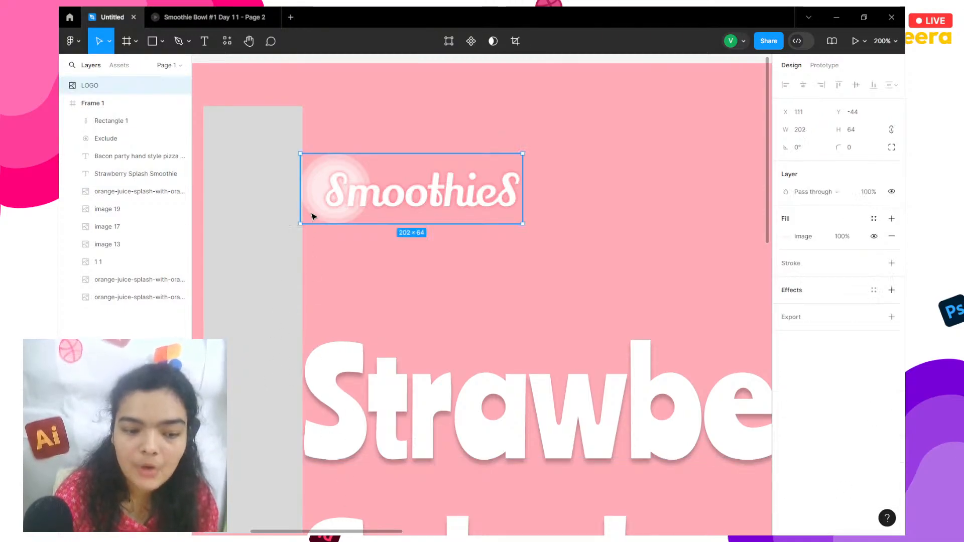
drag(312, 202, 312, 198)
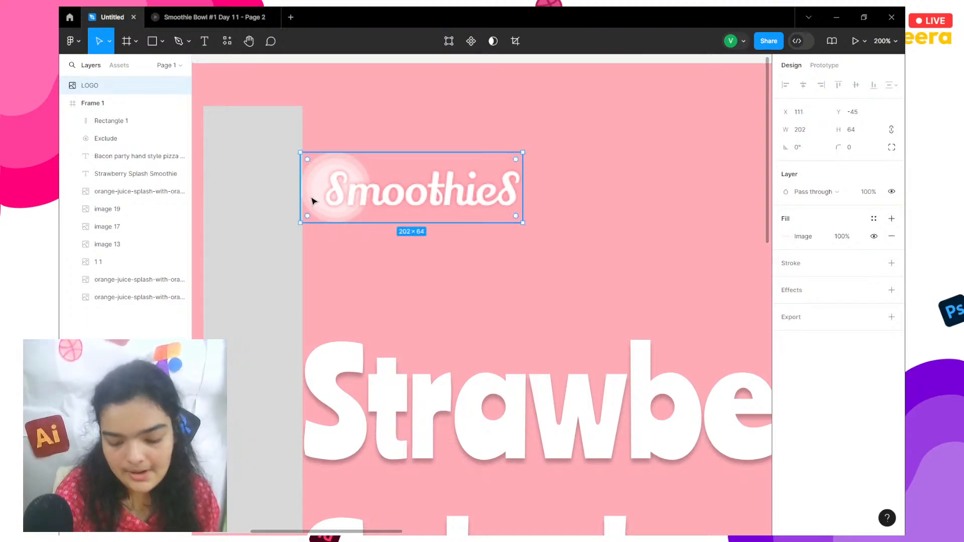
Nudge the Smoothies logo to X 113, Y -45 so it lines up with the guide rectangle's edge.
key(Left)
key(Left)
key(Up)
key(Right)
key(Right)
key(Right)
key(Right)
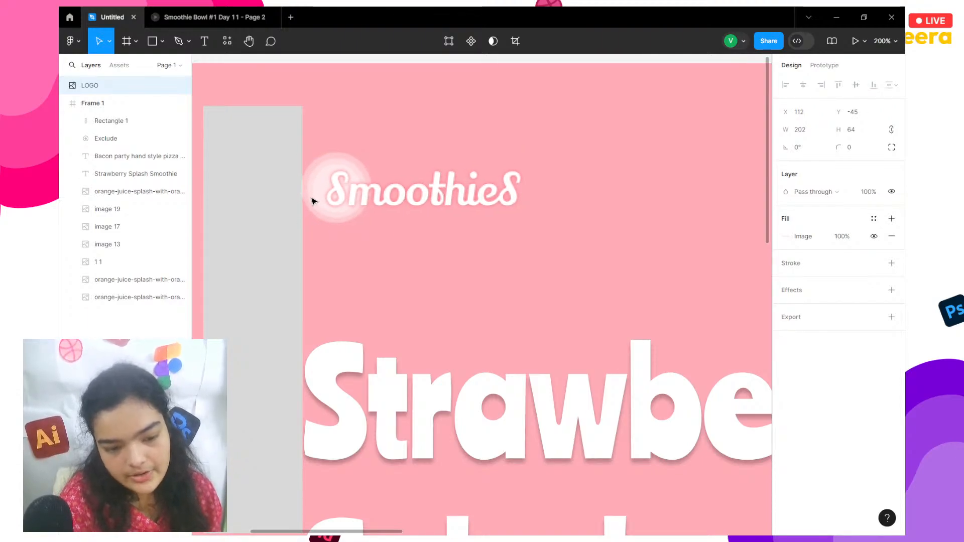
Delete the grey guide rectangle beside the heading and check the logo's placement in the full slide.
click(276, 204)
key(Delete)
key(shift+1)
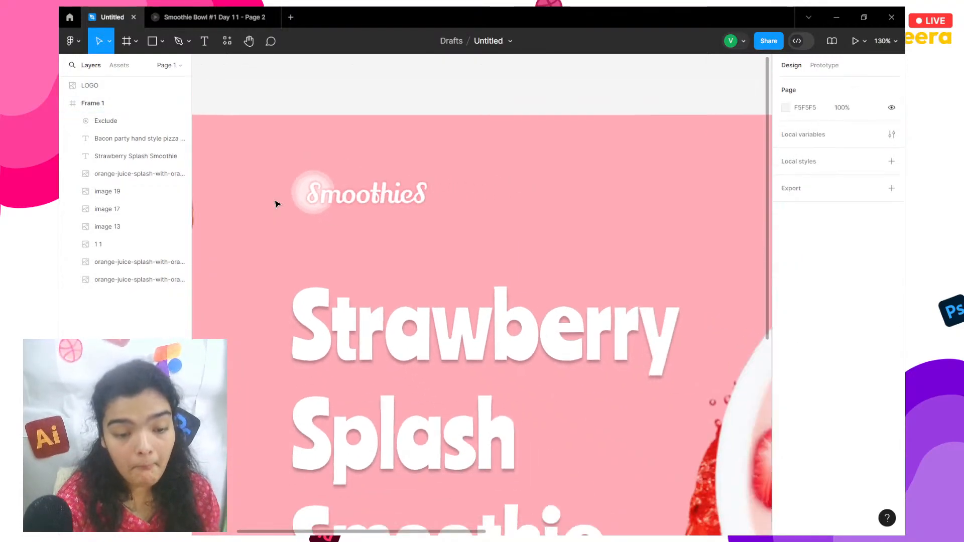
scroll(276, 204, up, 2)
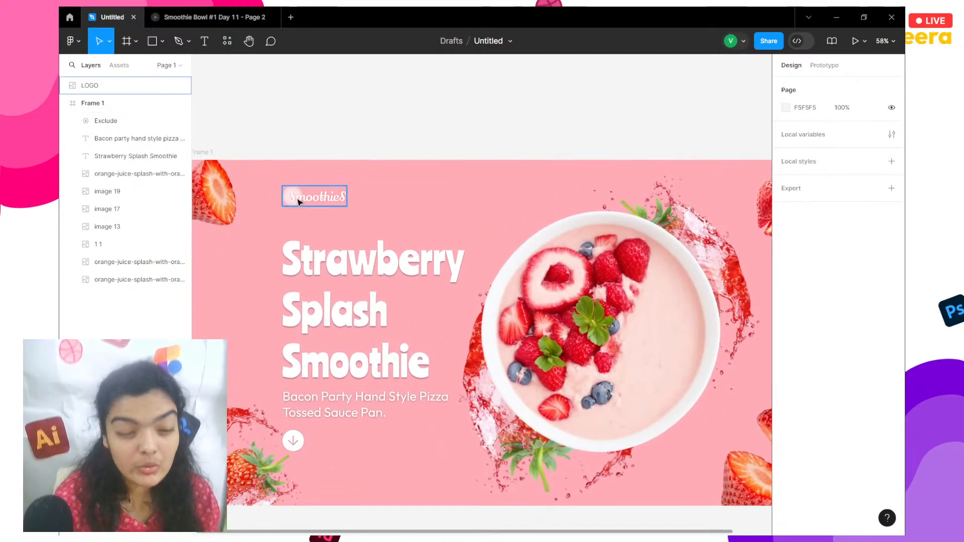
click(285, 200)
key(Up)
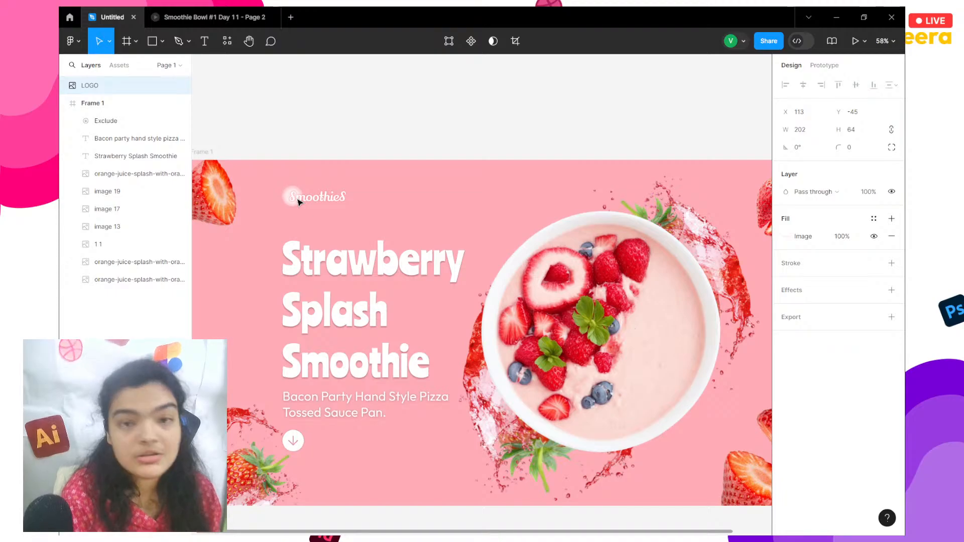
key(Down)
scroll(297, 203, down, 1)
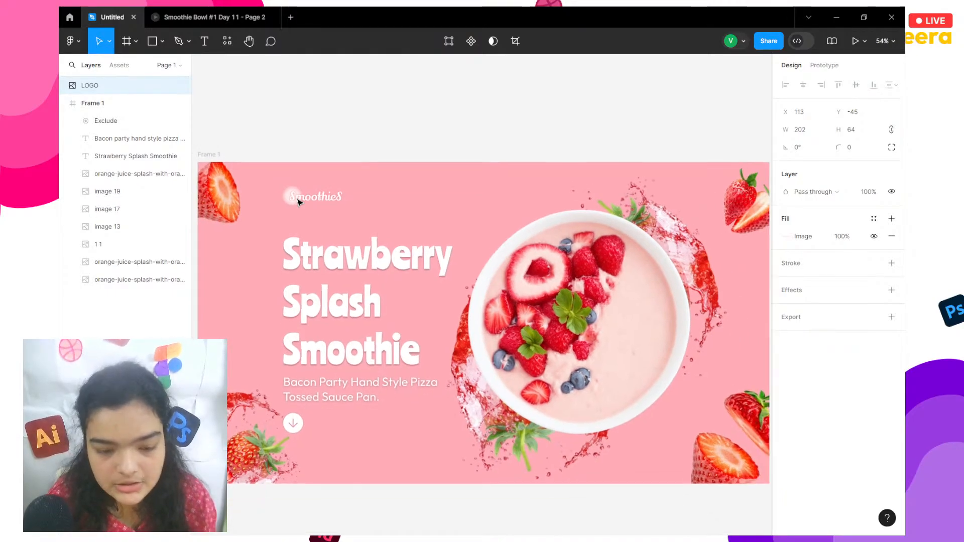
click(344, 145)
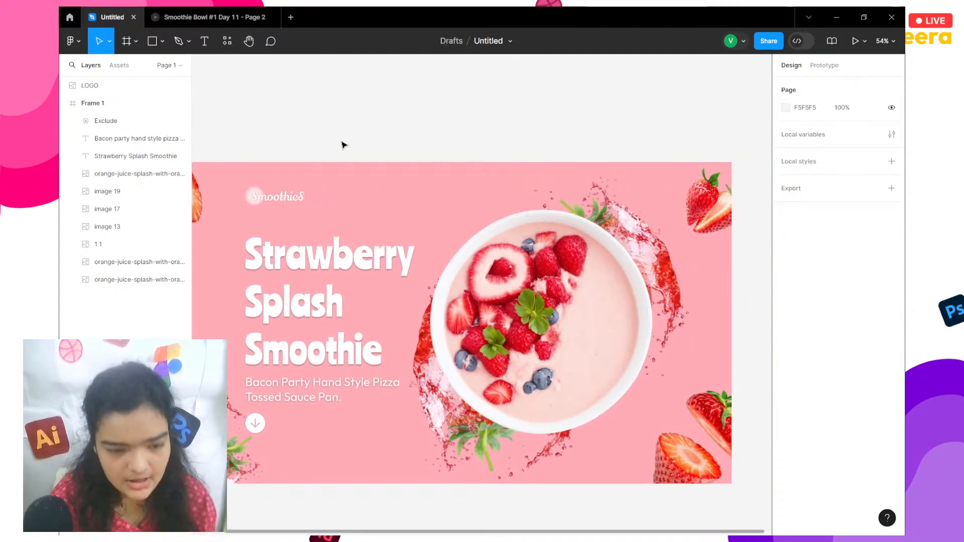
Switch to the Smoothie Bowl #1 prototype to compare the reference slide with the design, and close the reference.
click(221, 16)
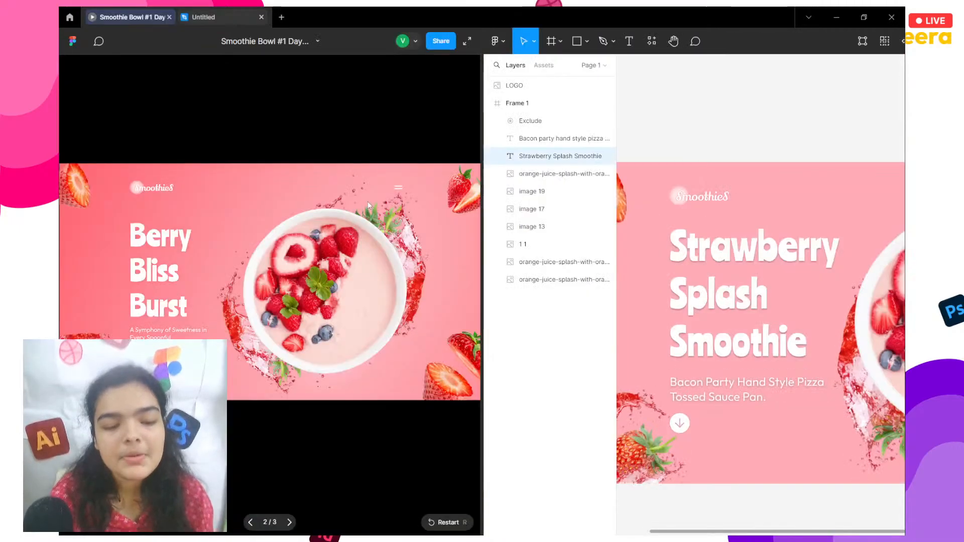
drag(552, 155, 117, 107)
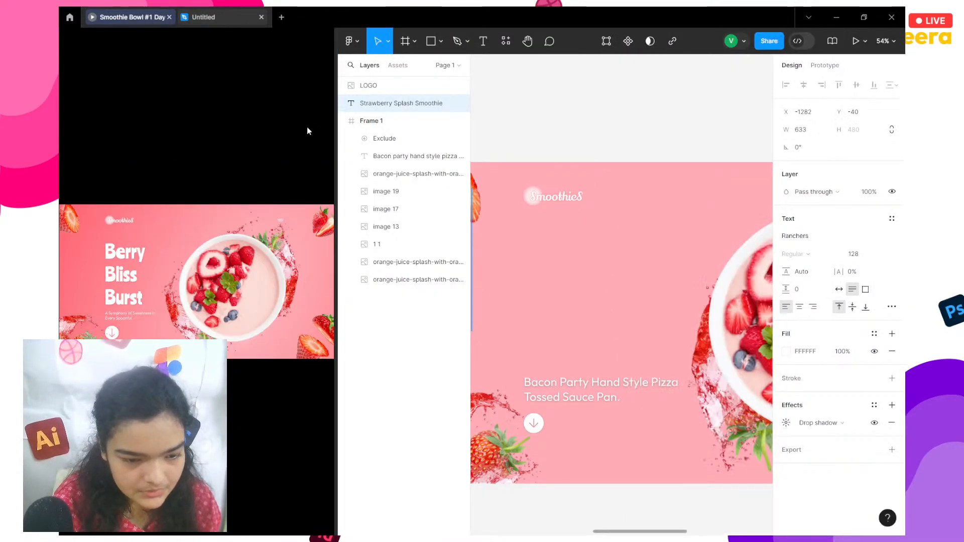
click(169, 17)
click(435, 131)
scroll(435, 130, left, 3)
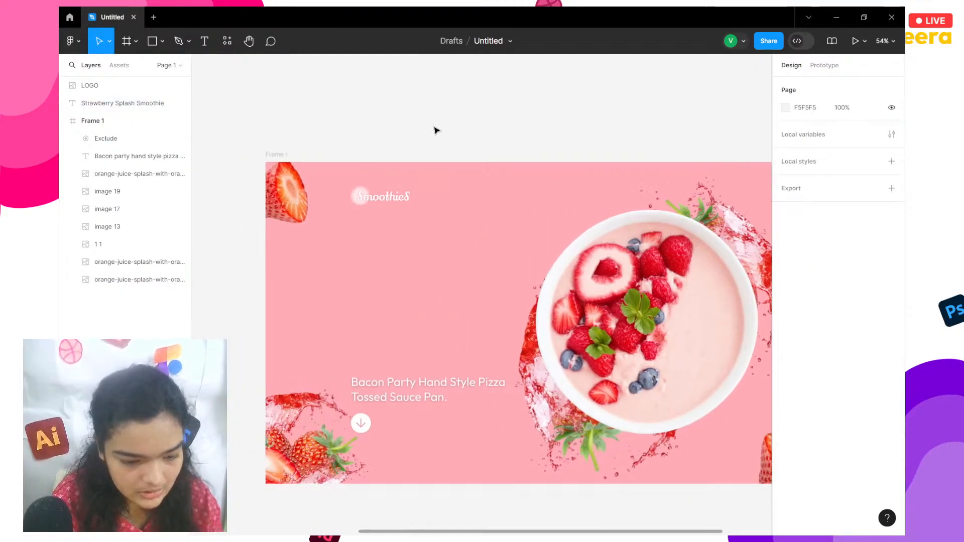
Undo the accidental move of the Strawberry Splash Smoothie heading out of Frame 1.
key(ctrl+z)
key(ctrl+z)
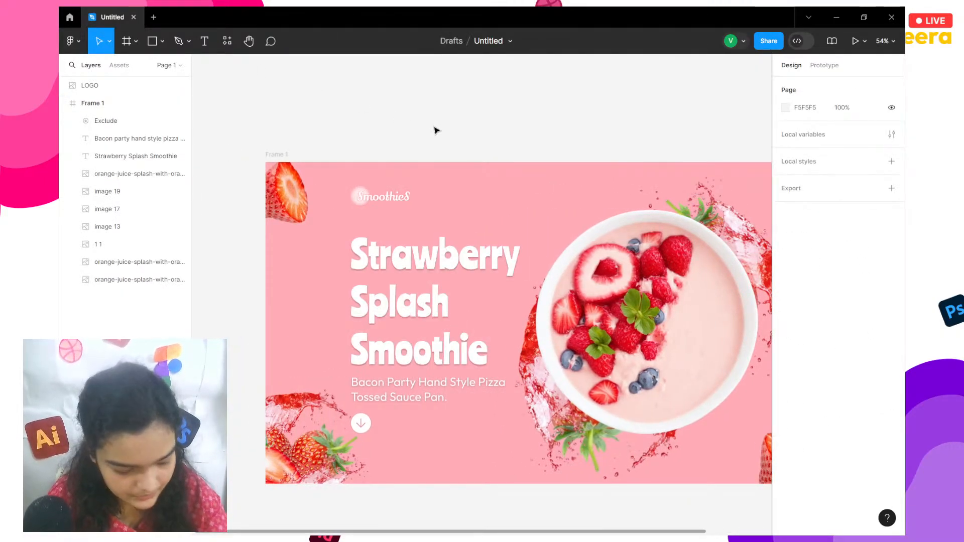
scroll(436, 130, right, 2)
scroll(436, 130, right, 1)
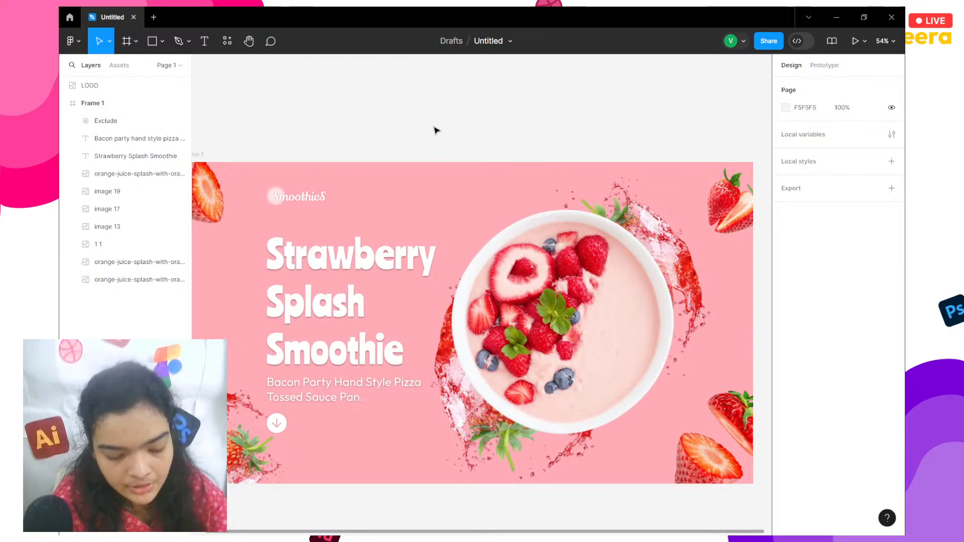
key(ctrl+shift+k)
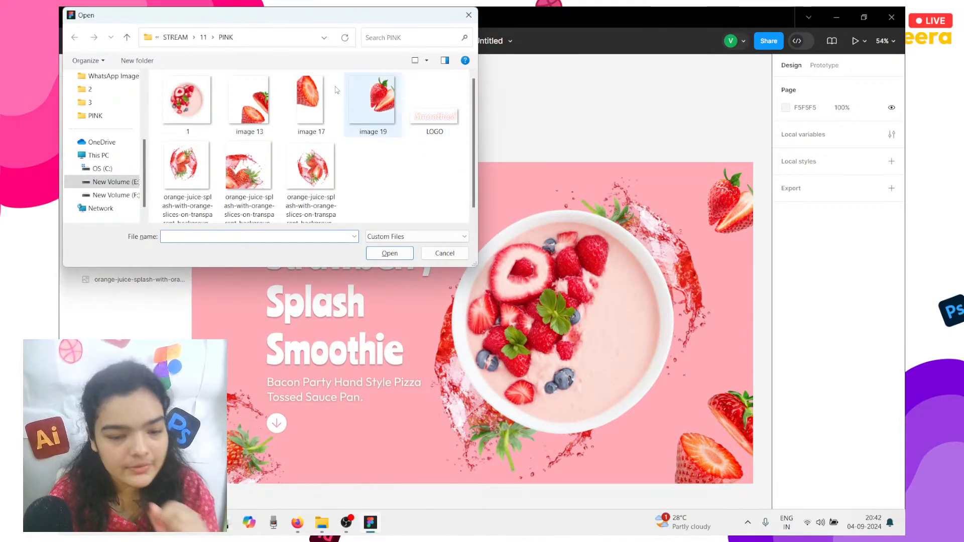
click(442, 254)
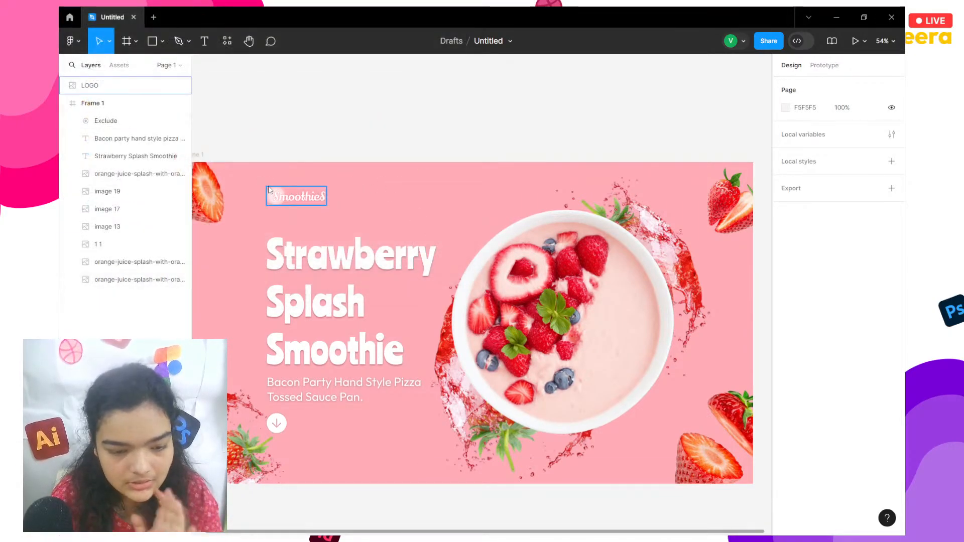
scroll(266, 179, down, 3)
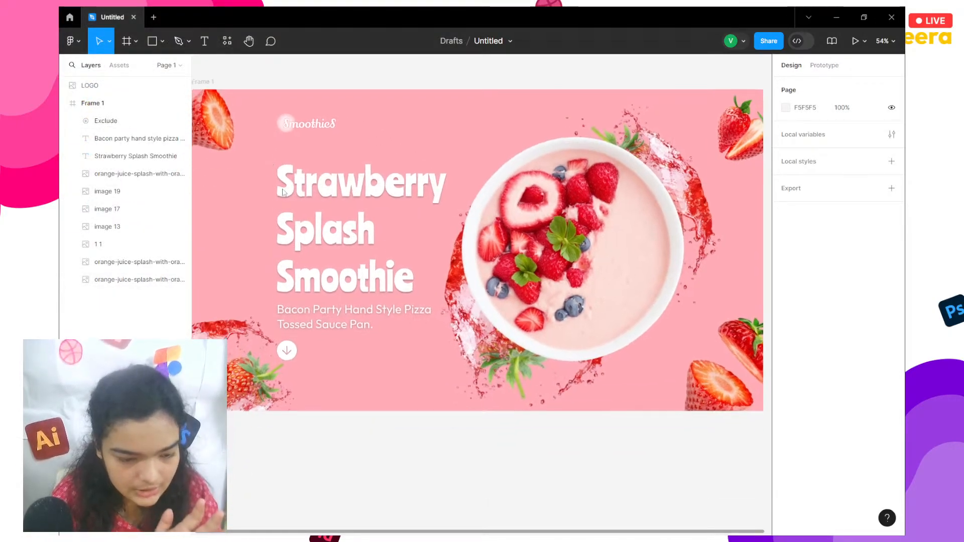
Select the heading, the subtitle and the arrow button together and nudge them up slightly.
click(296, 237)
shift+click(293, 324)
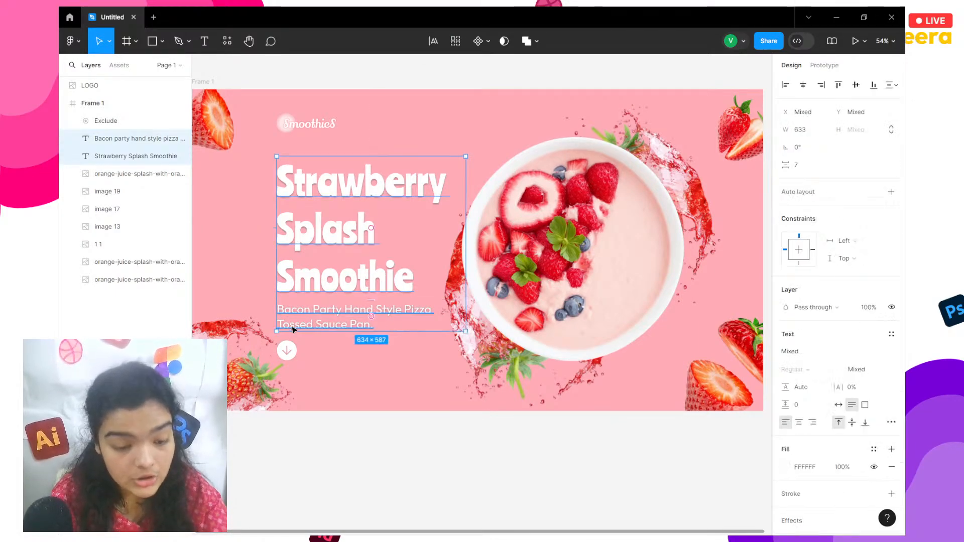
shift+click(288, 350)
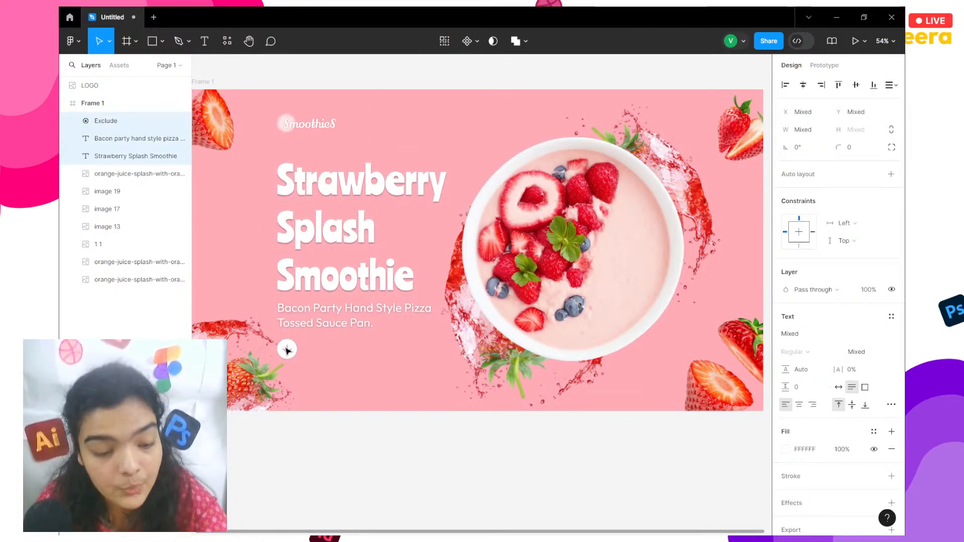
Enlarge the circular arrow button proportionally to 84.5 × 84.5 at X 287, Y 828.
click(287, 350)
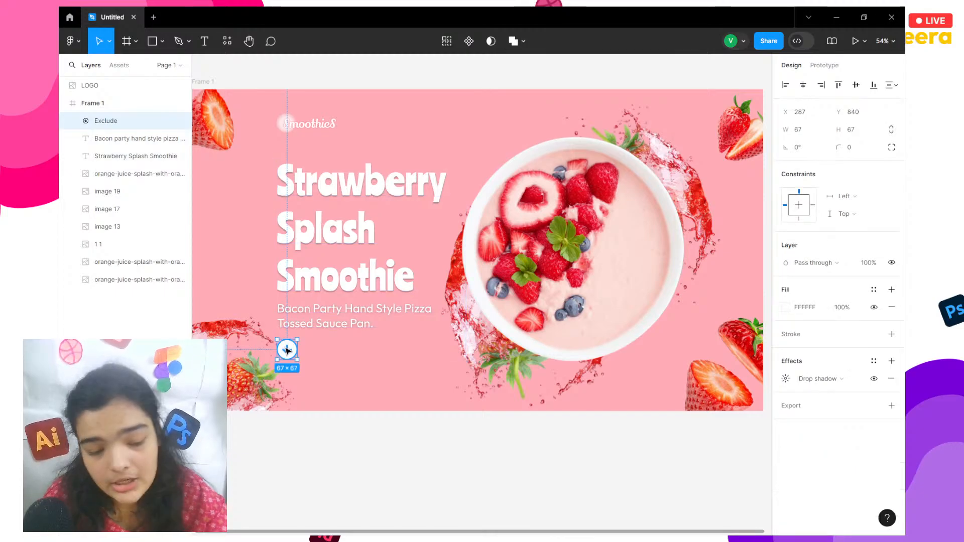
scroll(287, 351, up, 3)
scroll(287, 351, up, 4)
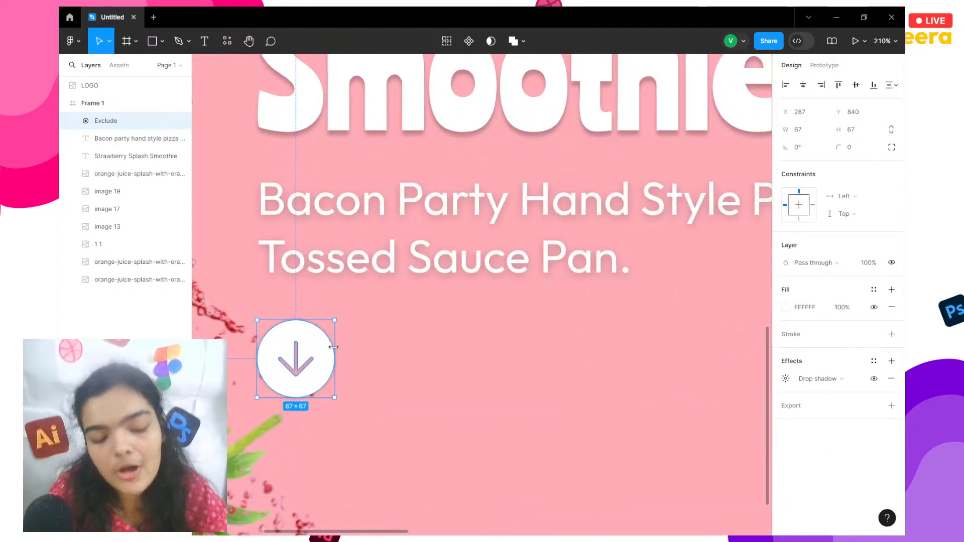
drag(331, 349, 351, 349)
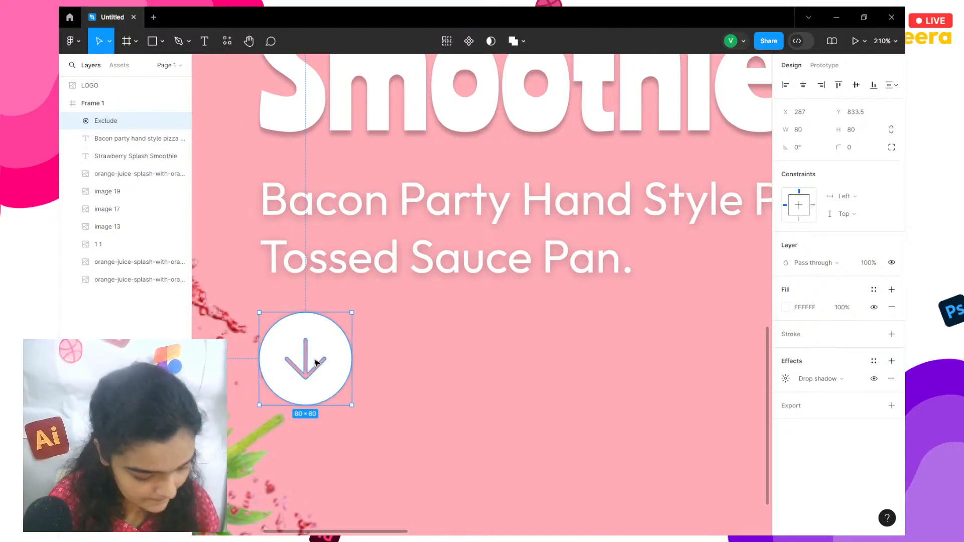
scroll(316, 363, left, 2)
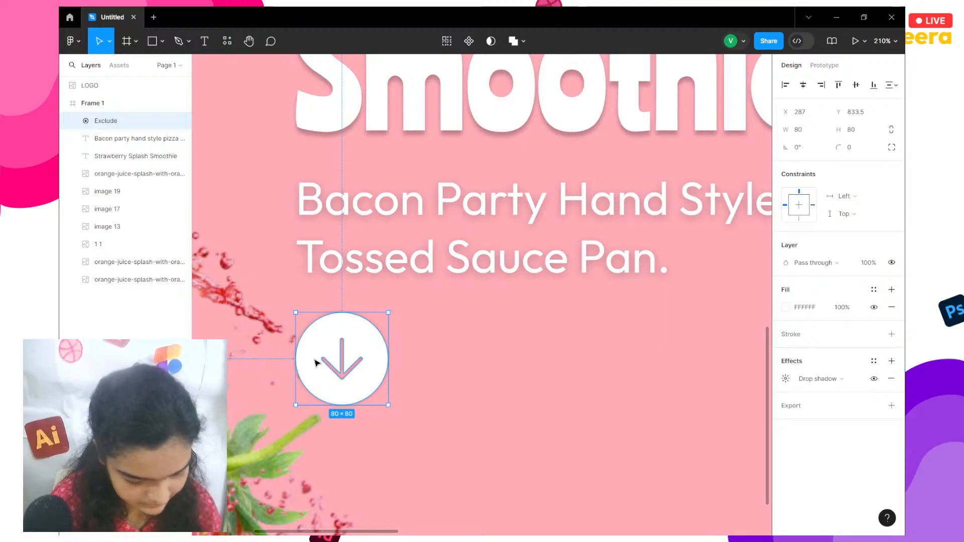
scroll(317, 363, up, 5)
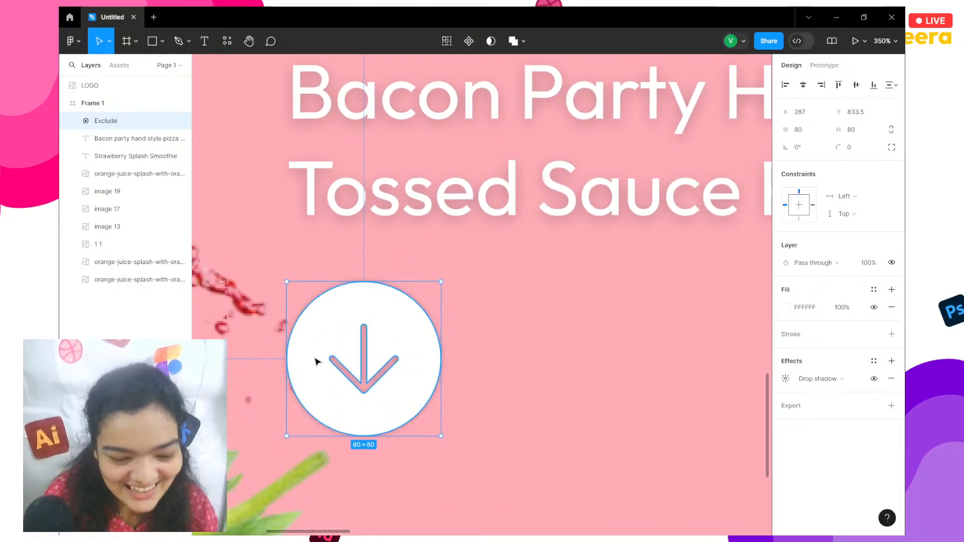
scroll(316, 363, down, 6)
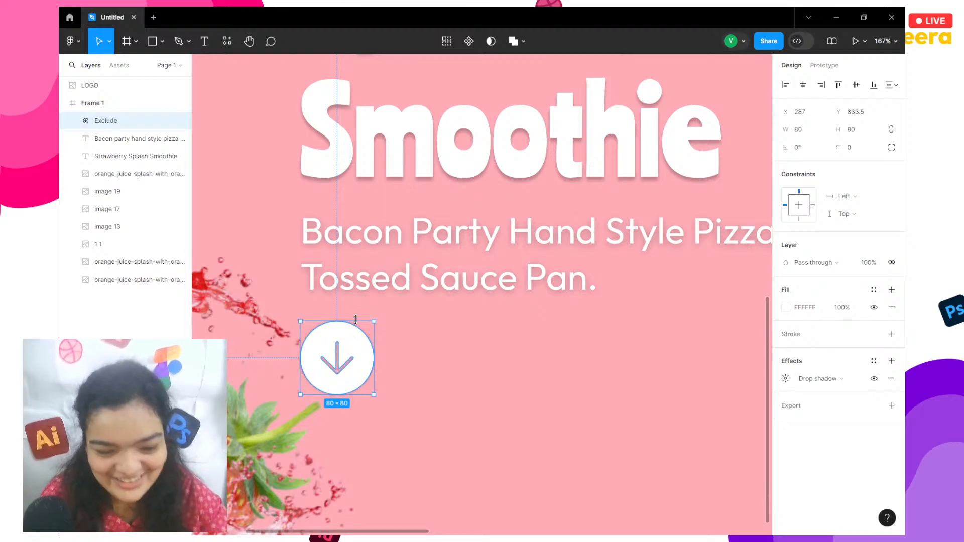
drag(355, 321, 338, 347)
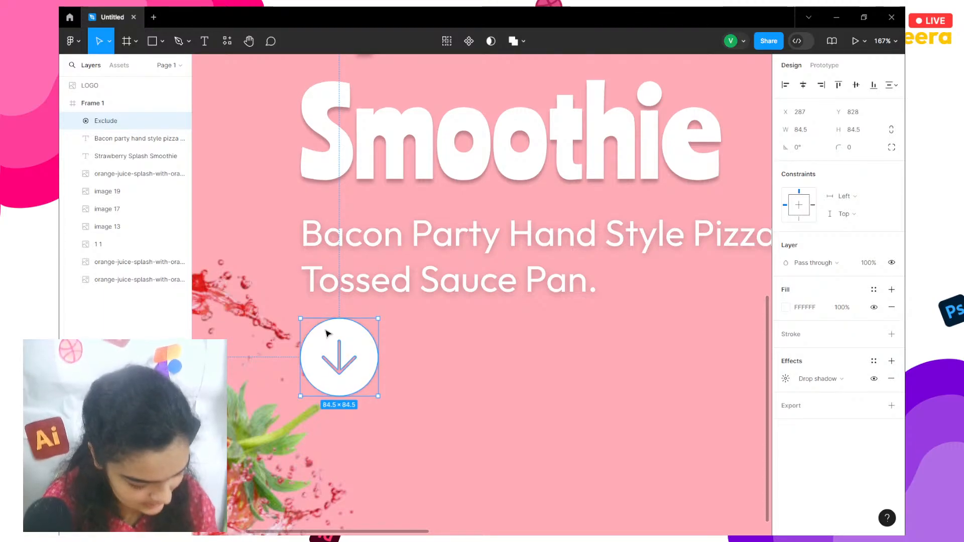
Nudge the Strawberry Splash Smoothie heading to X 286 to align it with the subtitle's left edge.
scroll(326, 334, down, 3)
click(380, 274)
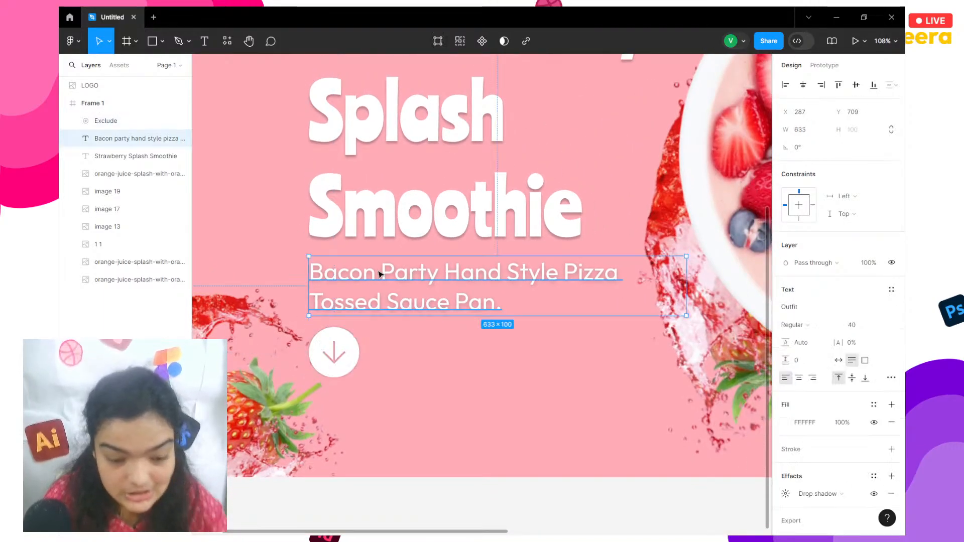
key(Escape)
click(376, 218)
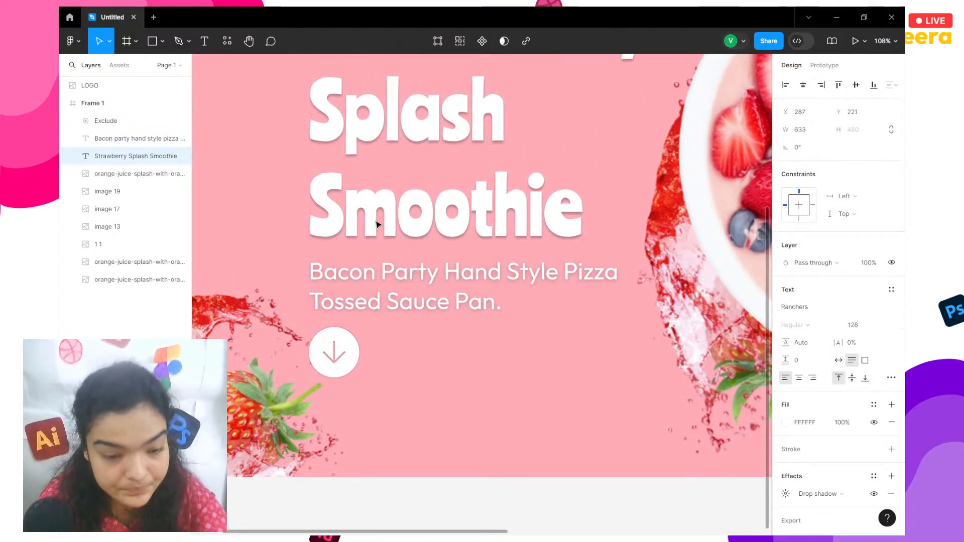
key(Left)
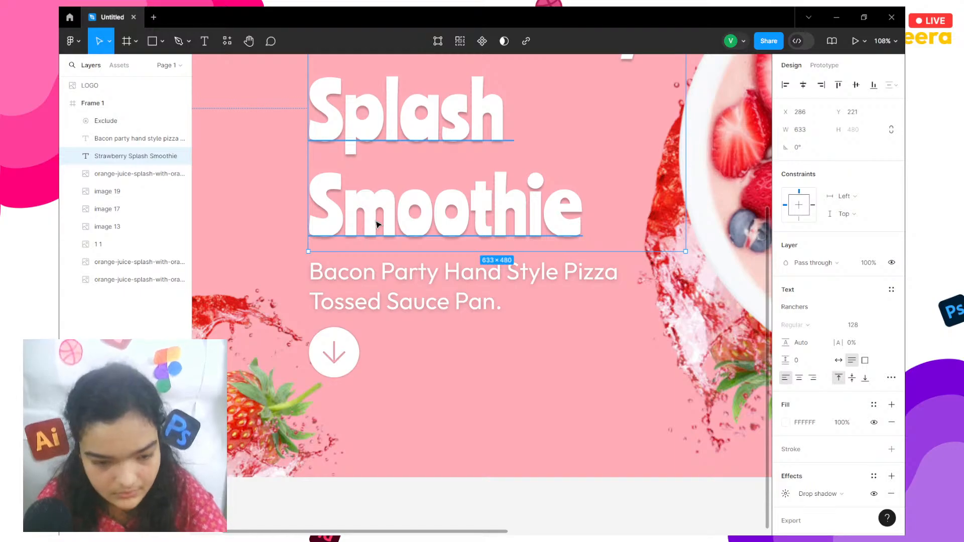
scroll(378, 224, up, 5)
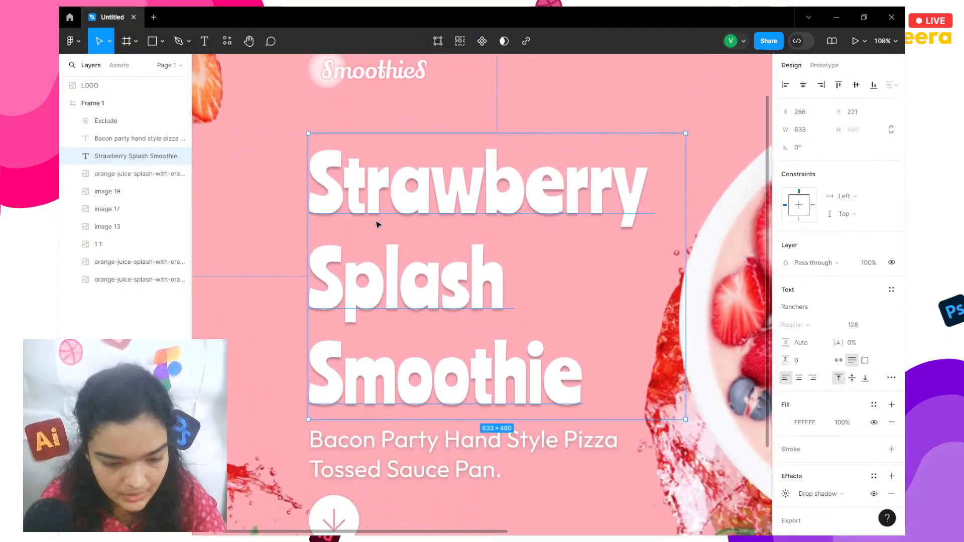
scroll(377, 225, down, 6)
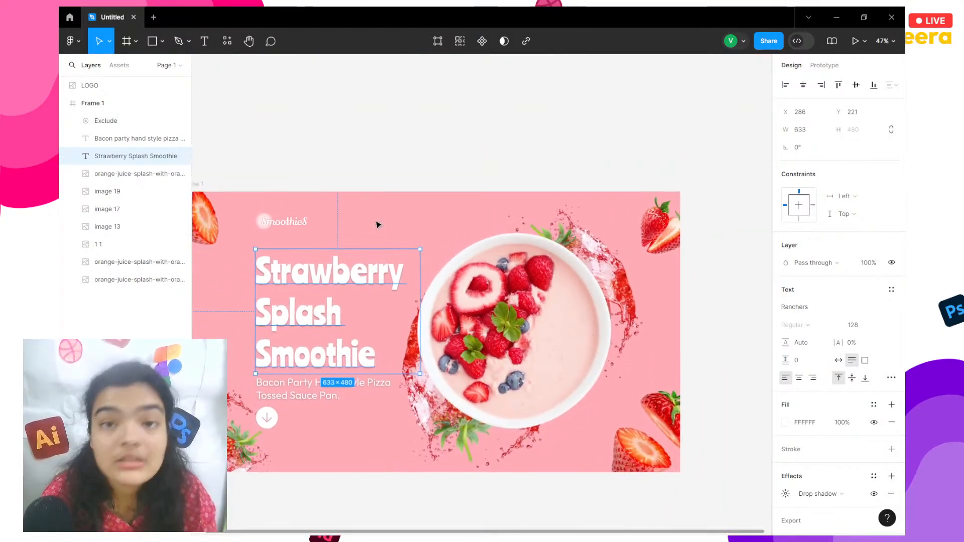
click(73, 40)
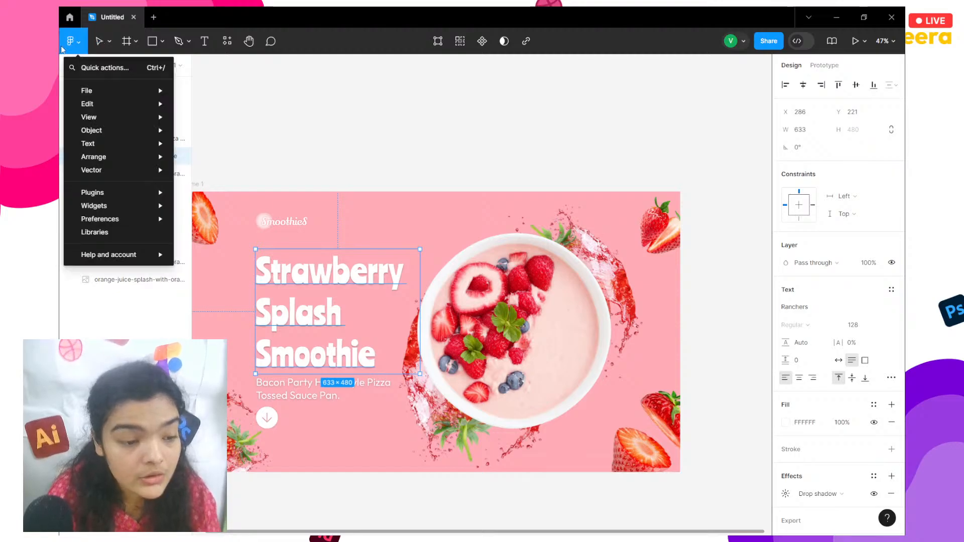
mouse_move(150, 195)
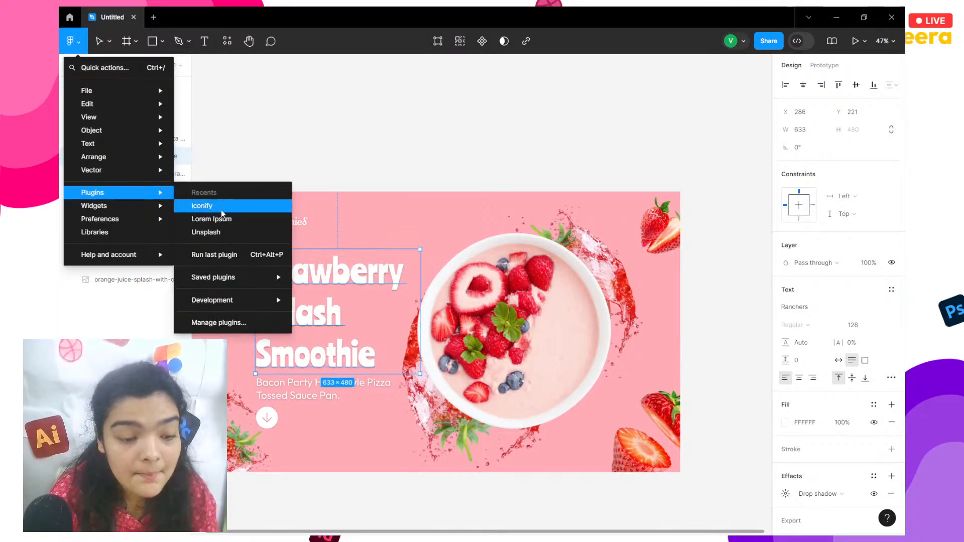
click(227, 57)
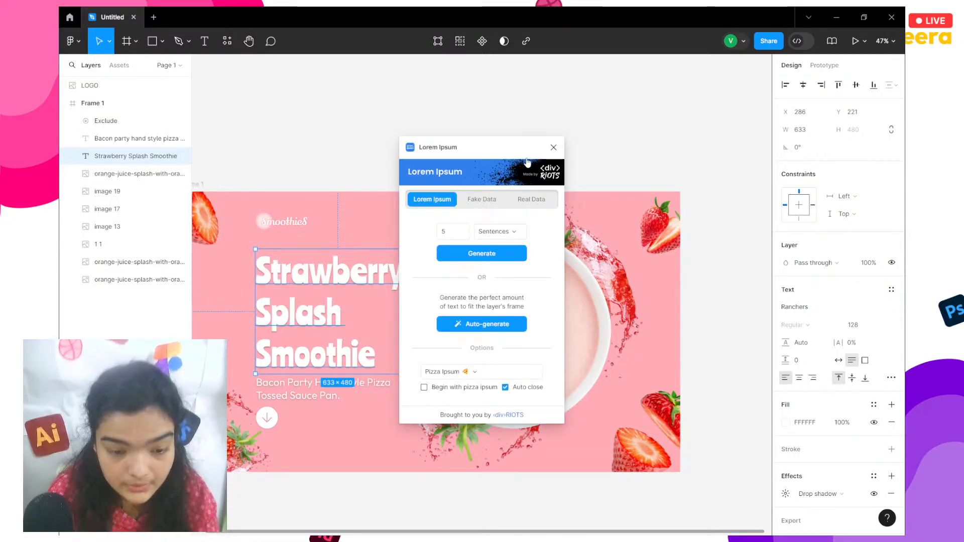
click(553, 147)
Search the plugins for Iconify and run it.
click(227, 41)
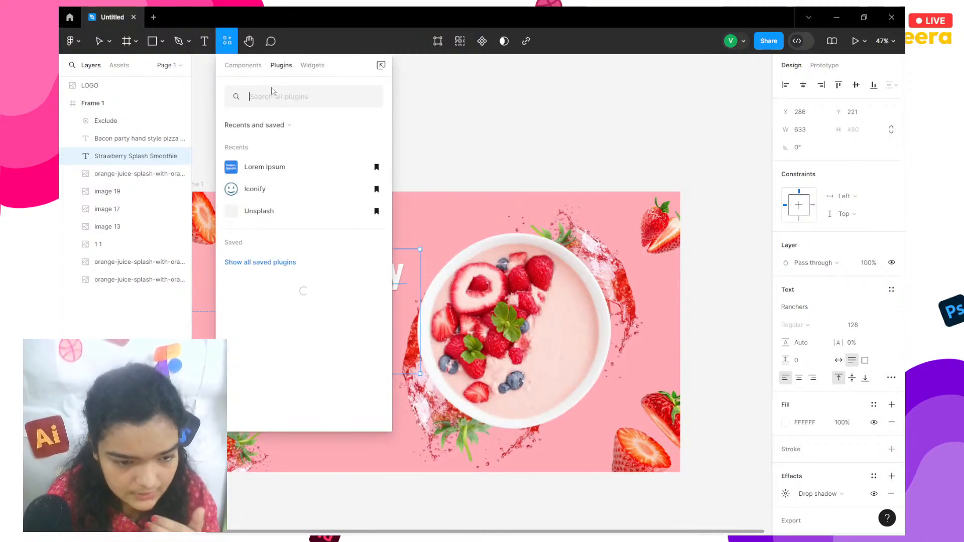
text(icon)
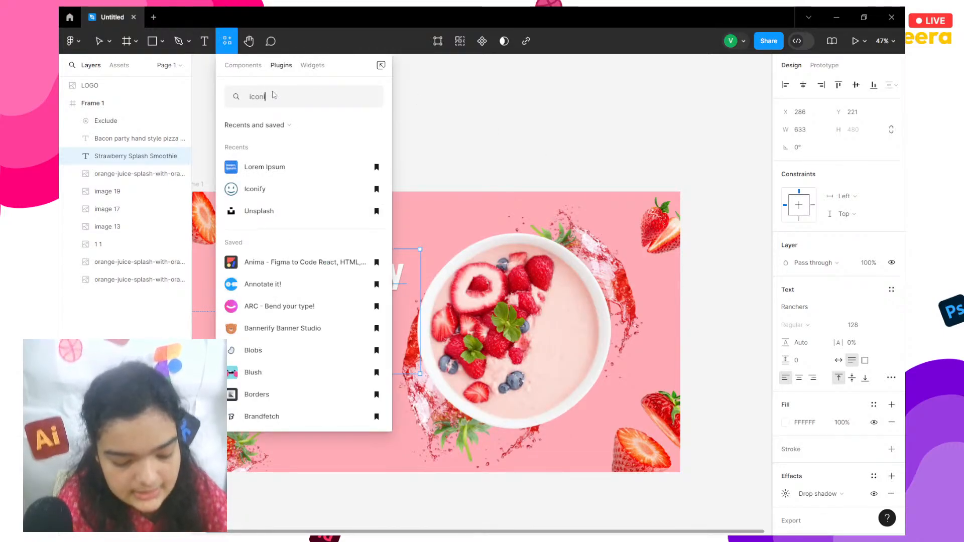
text(ify)
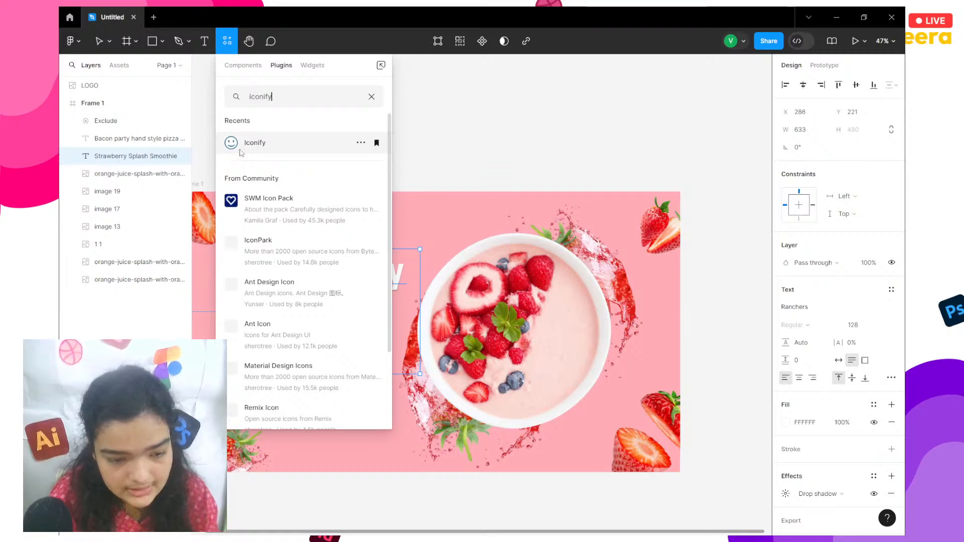
click(242, 153)
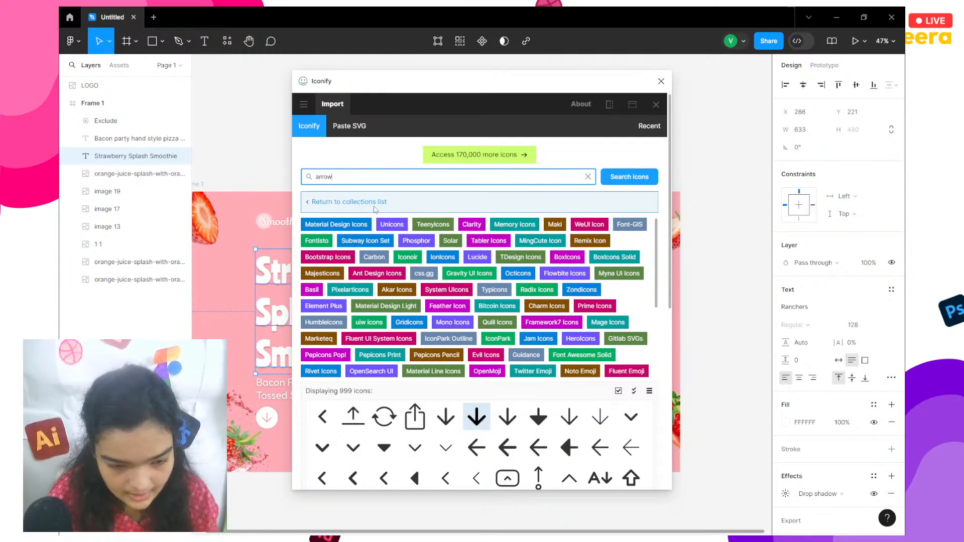
Search Iconify for "menu", import the two-line hugeicons:menu-09 icon into Frame 1 and close the plugin.
double_click(346, 179)
text(menu)
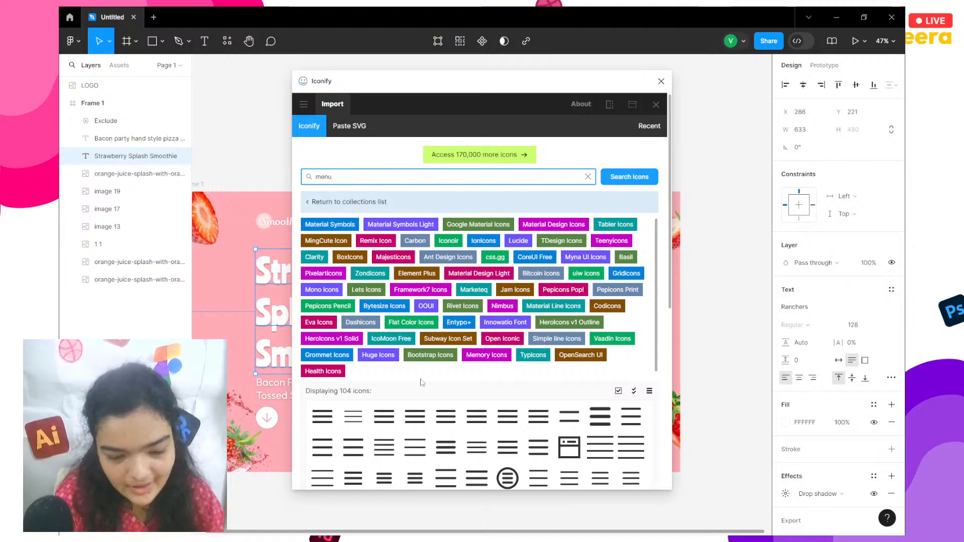
scroll(507, 394, down, 3)
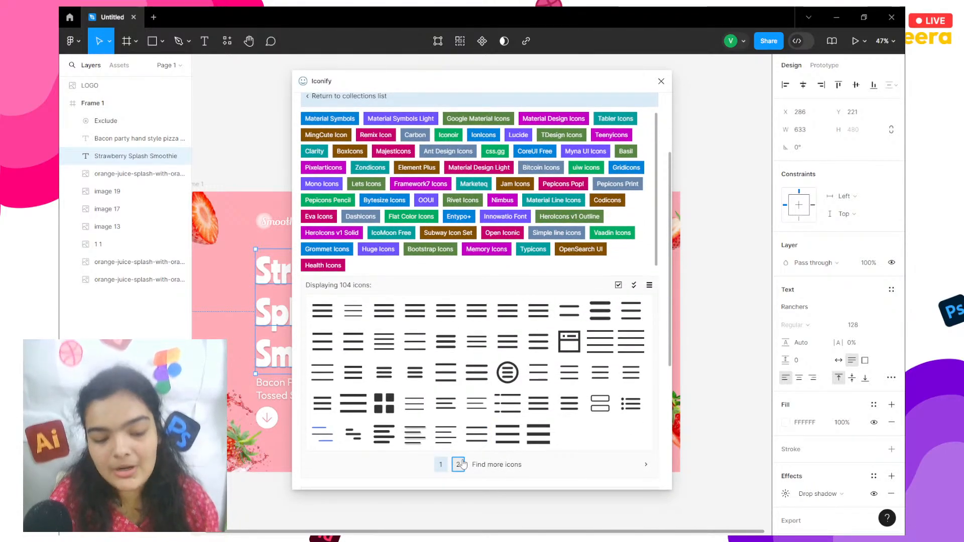
click(459, 465)
click(539, 401)
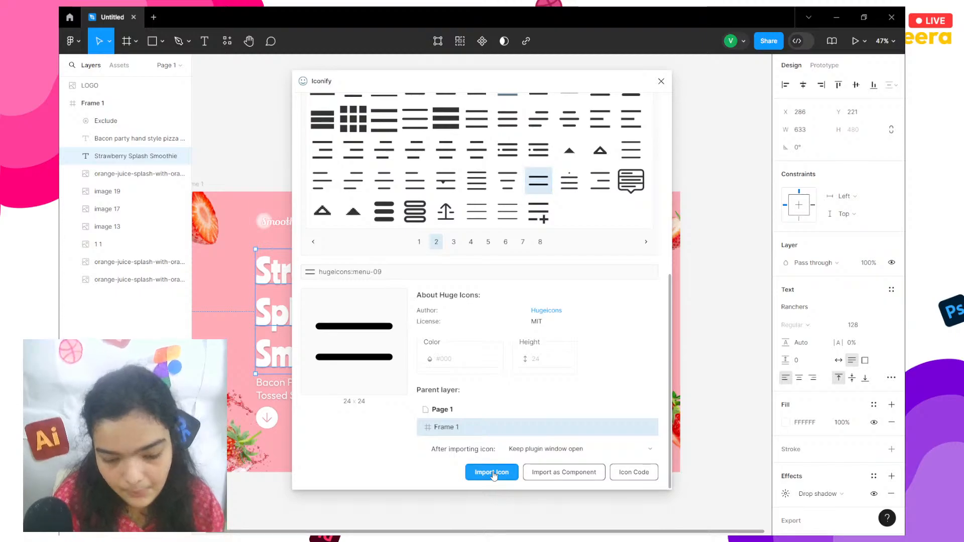
click(493, 473)
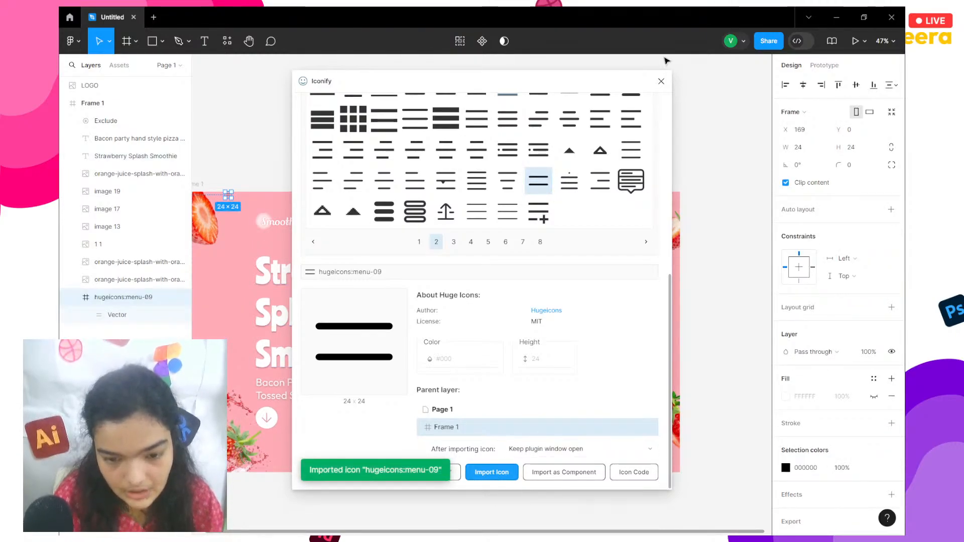
click(660, 81)
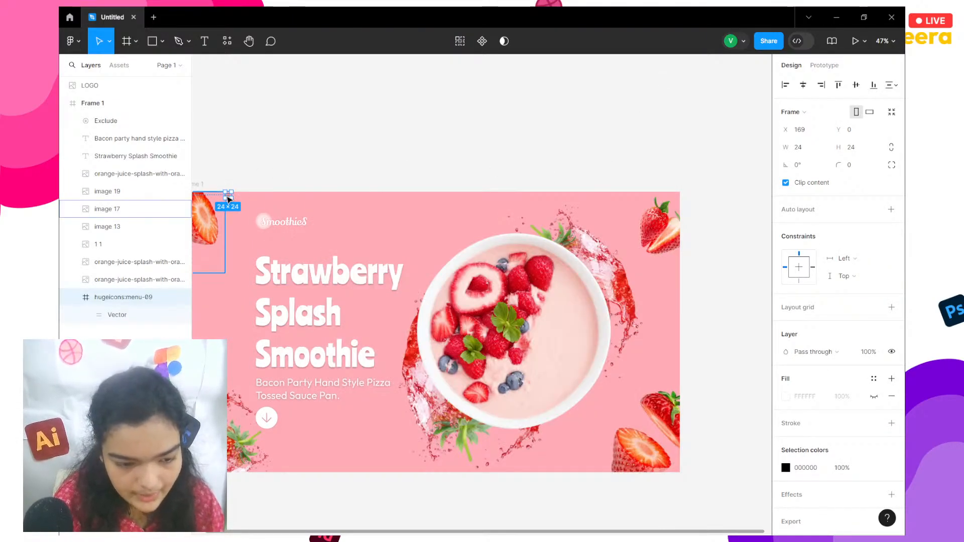
Place the menu icon above the bowl at X 1506, Y 102 and reorder its layer above LOGO in Frame 1.
drag(228, 200, 576, 230)
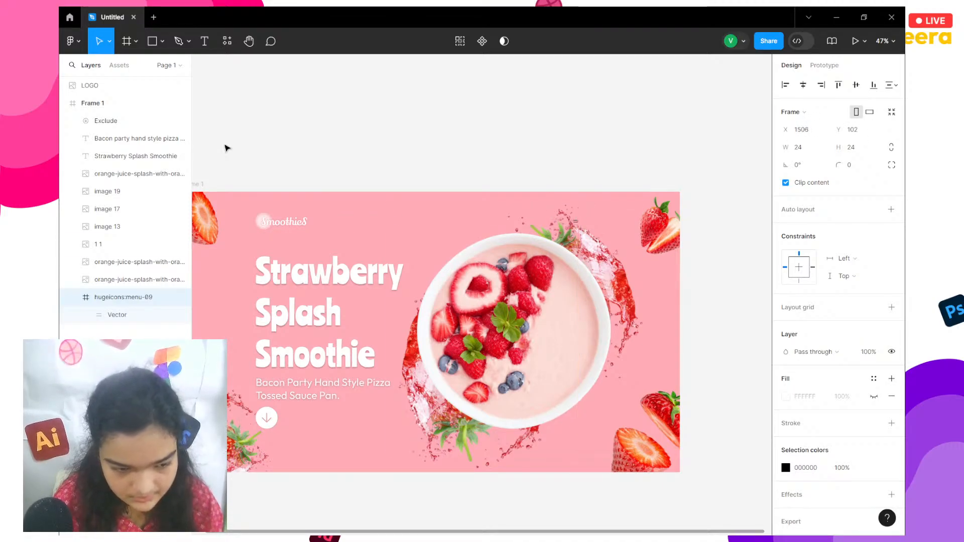
drag(148, 299, 114, 149)
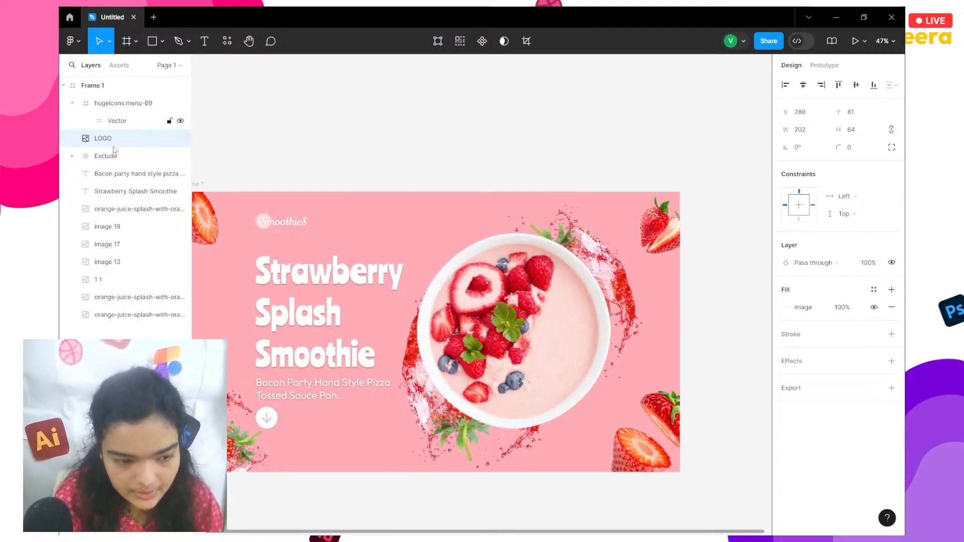
Set the stroke weight of the menu icon's vector lines to 4.
click(576, 221)
scroll(579, 226, up, 6)
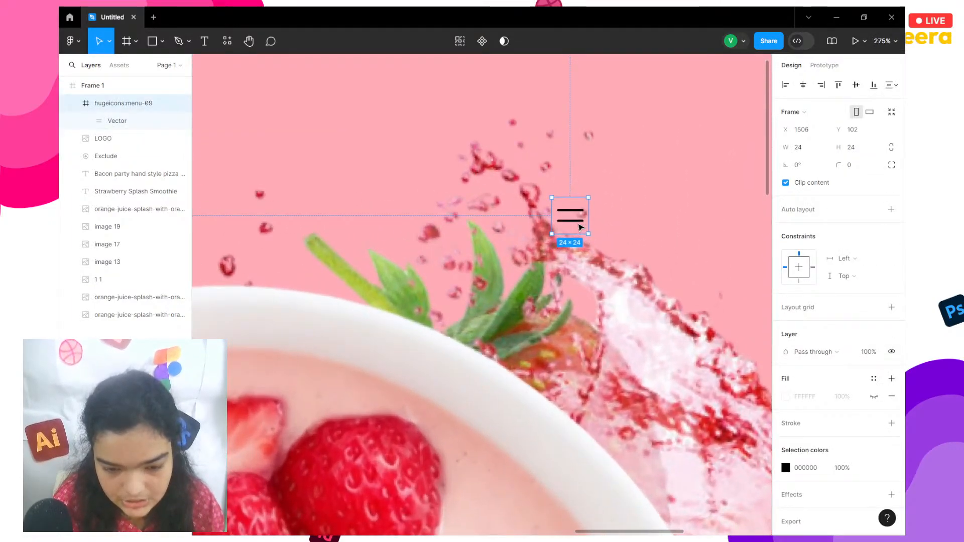
double_click(572, 216)
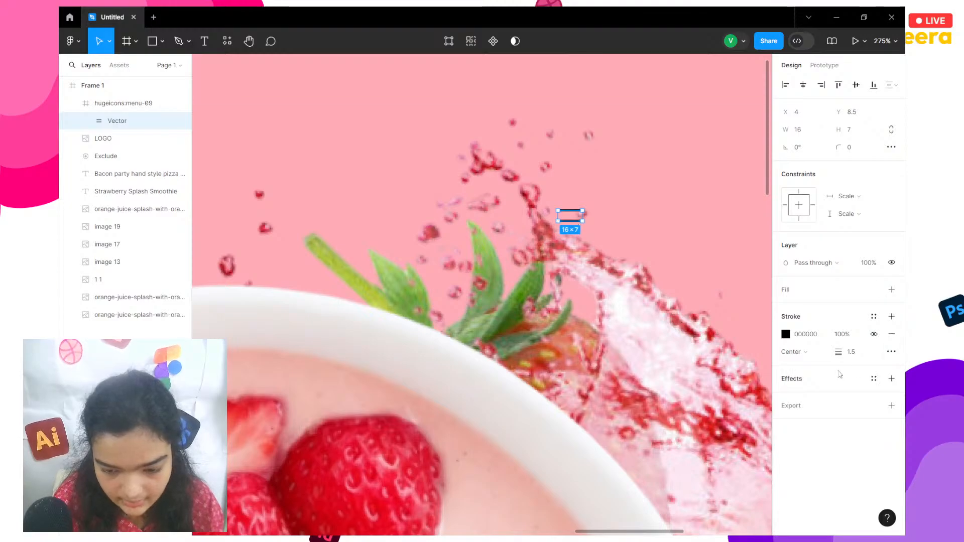
mouse_move(838, 352)
mouse_down()
mouse_move(856, 355)
mouse_move(846, 355)
mouse_up()
Enlarge the hugeicons:menu-09 frame proportionally to 44 × 44 at X 1489, Y 87.
click(139, 103)
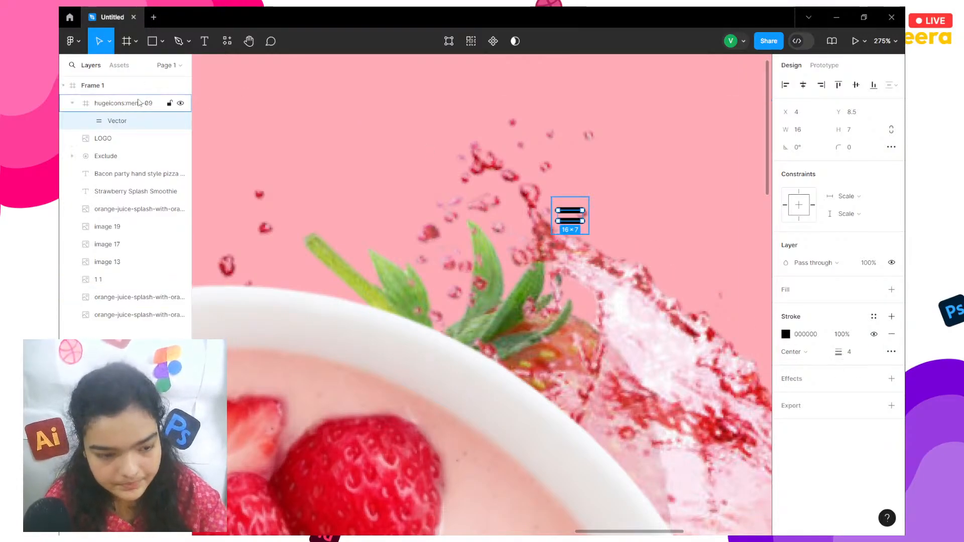
drag(581, 198, 580, 166)
drag(581, 203, 573, 211)
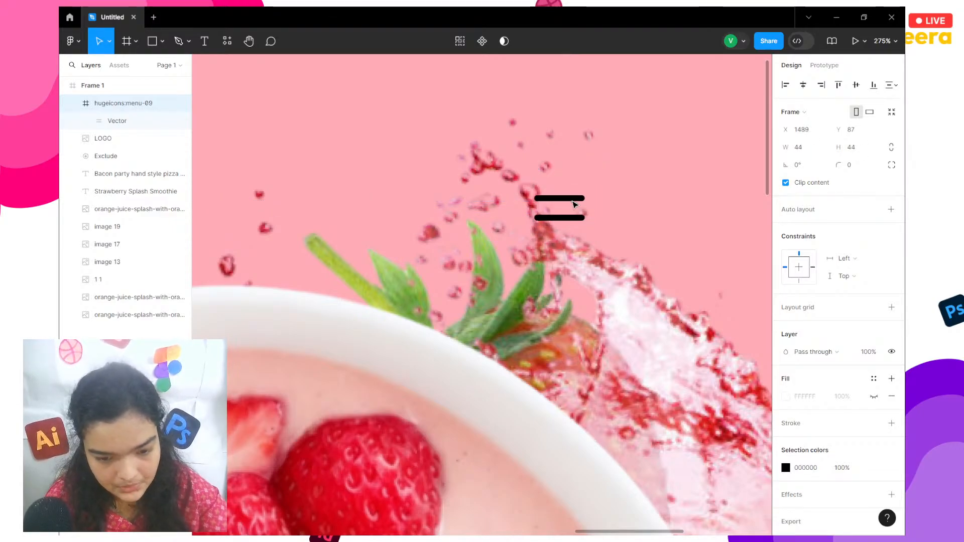
Recolour the menu icon to white, FFFFFF.
click(786, 468)
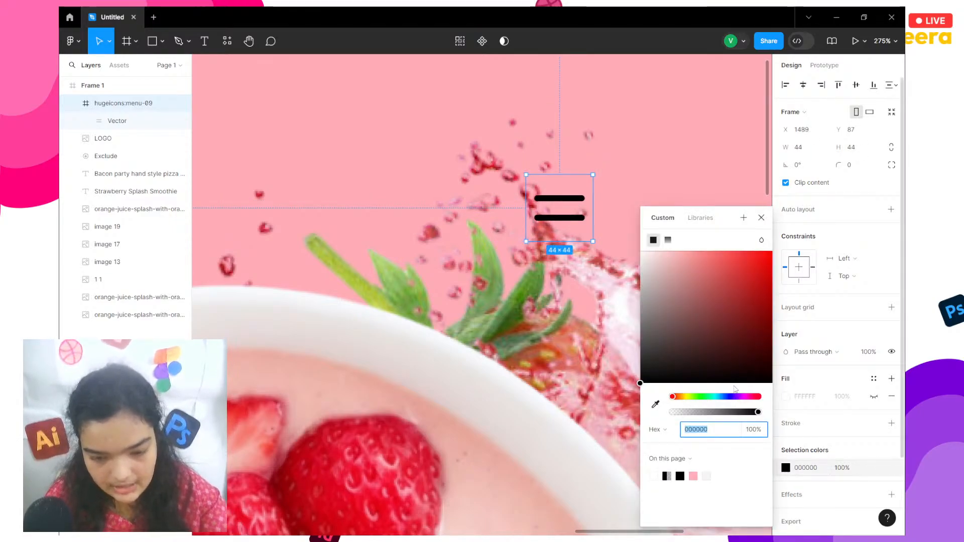
text(FFFFFF)
key(Return)
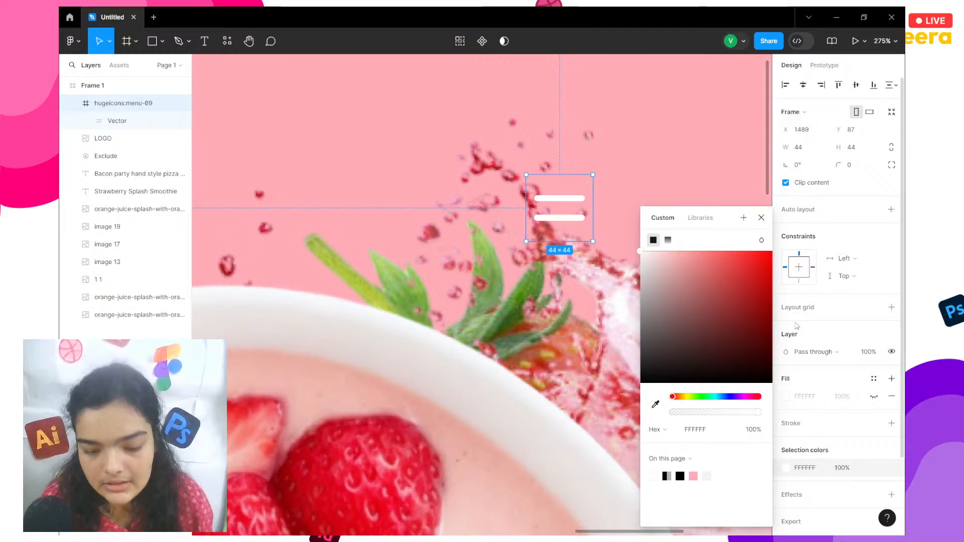
Add a drop shadow to the menu icon's vector lines with its Y offset set to 0.
scroll(884, 427, down, 2)
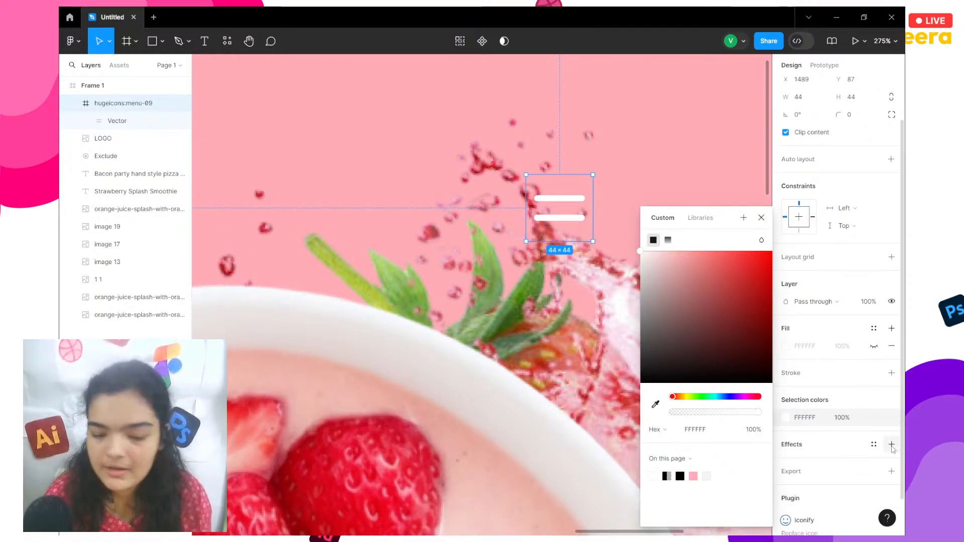
click(892, 445)
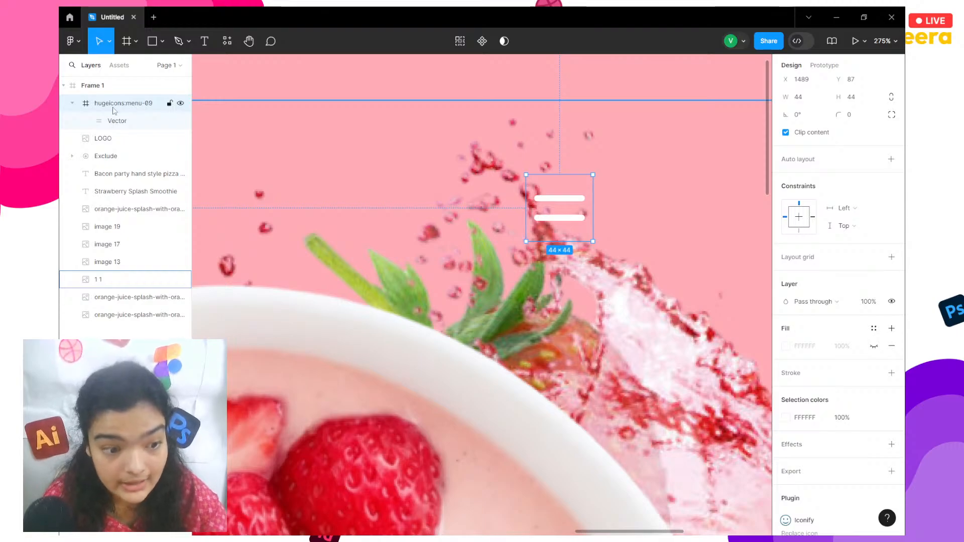
click(112, 124)
click(892, 378)
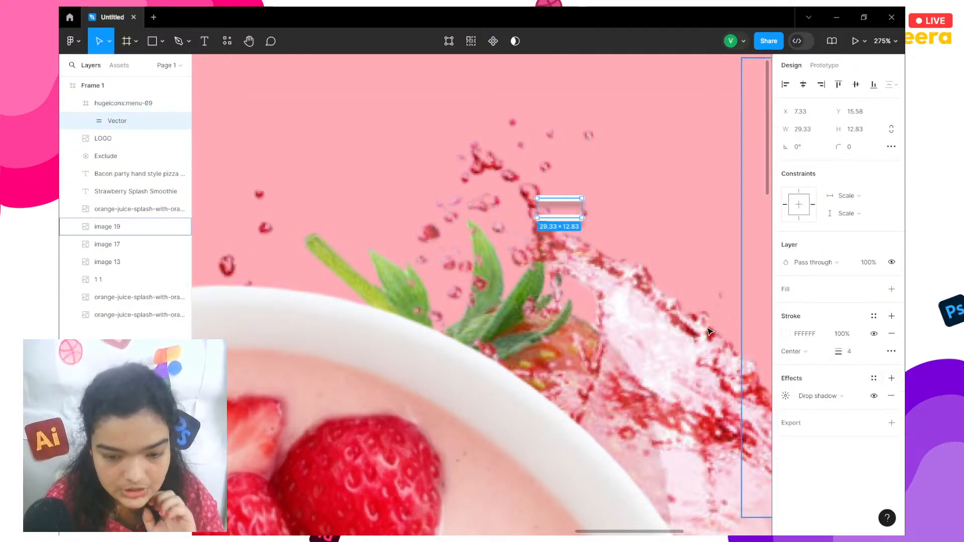
click(786, 396)
drag(654, 440, 650, 441)
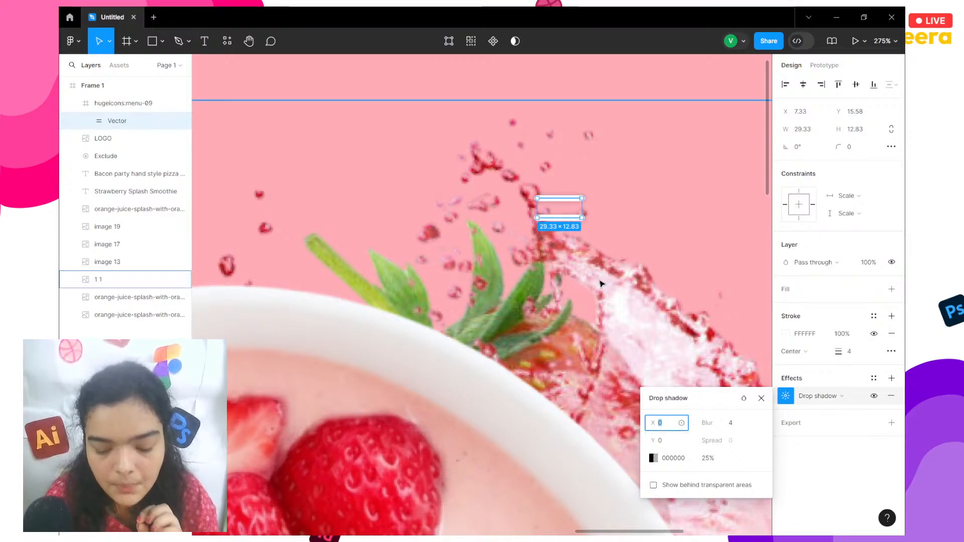
scroll(601, 285, down, 5)
click(653, 160)
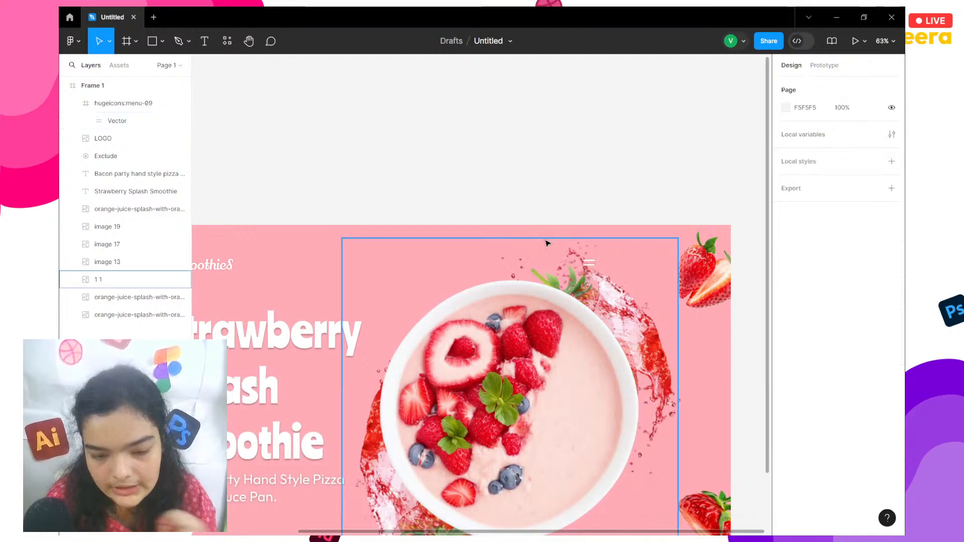
Show the menu lines' drop shadow behind transparent areas and set its blur to 10.9.
click(595, 270)
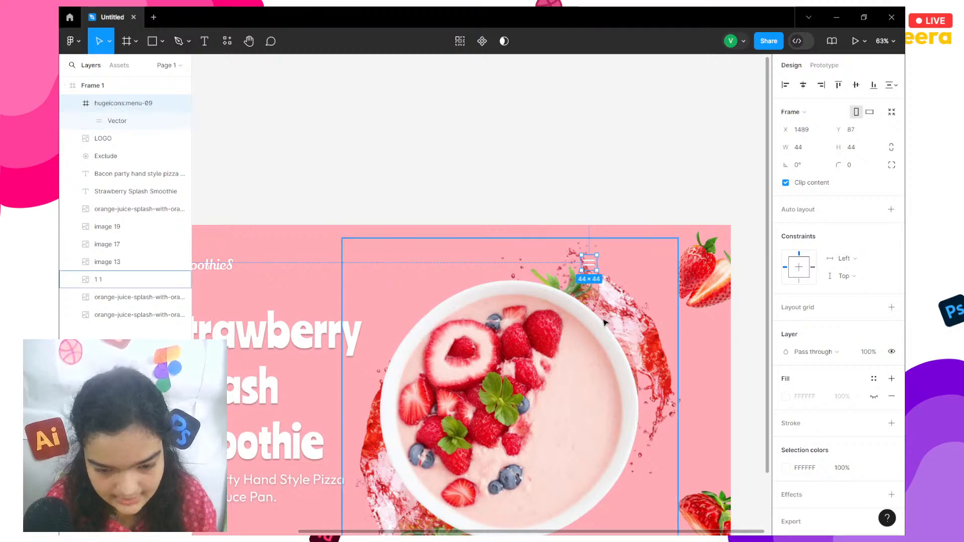
click(123, 120)
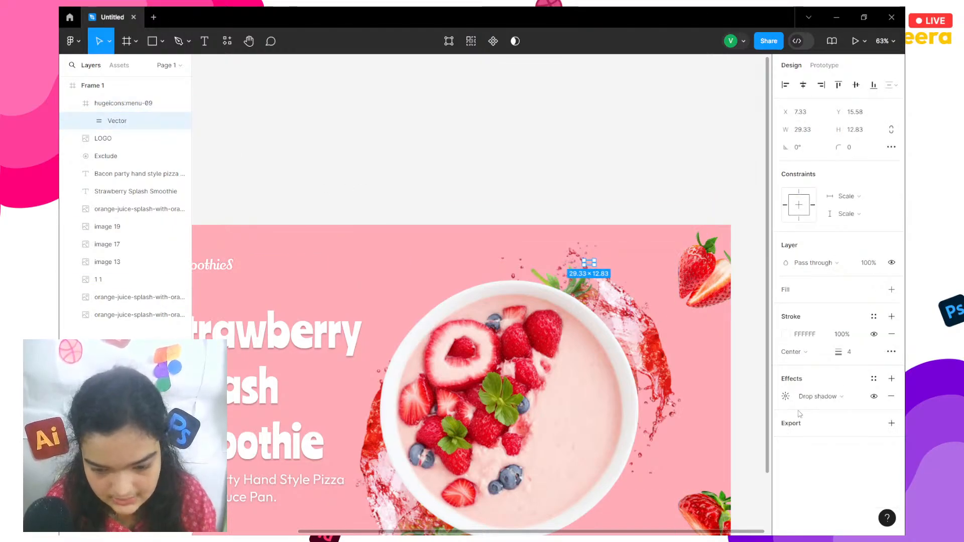
click(784, 398)
click(654, 486)
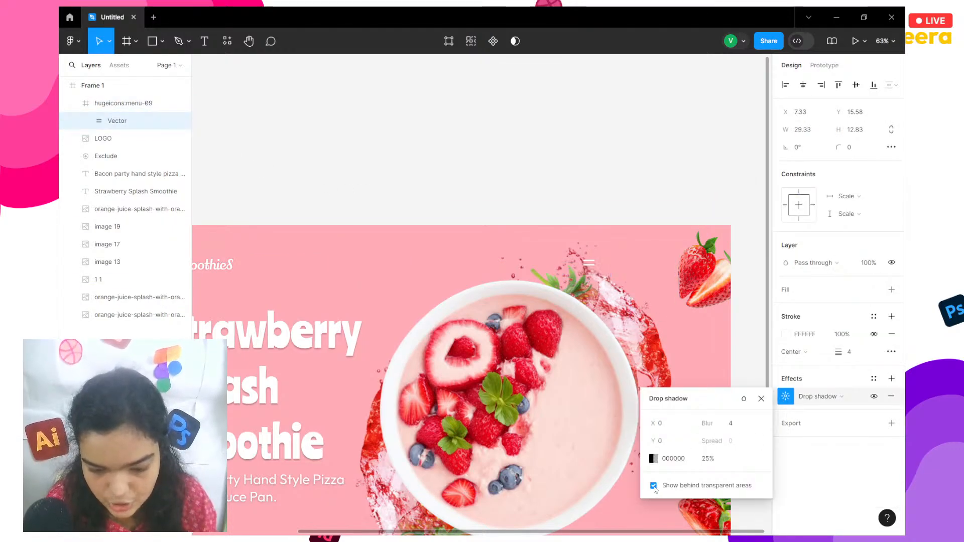
scroll(594, 285, up, 15)
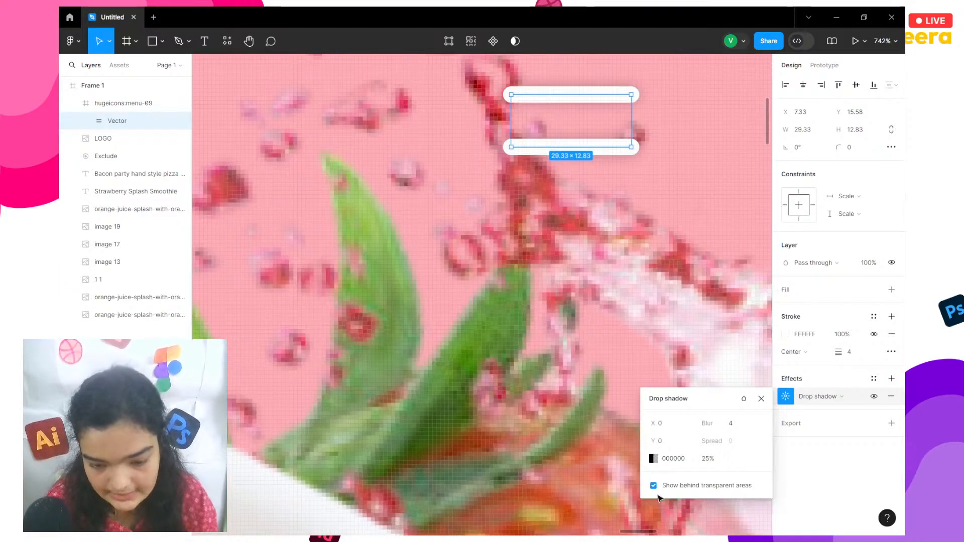
drag(707, 423, 781, 423)
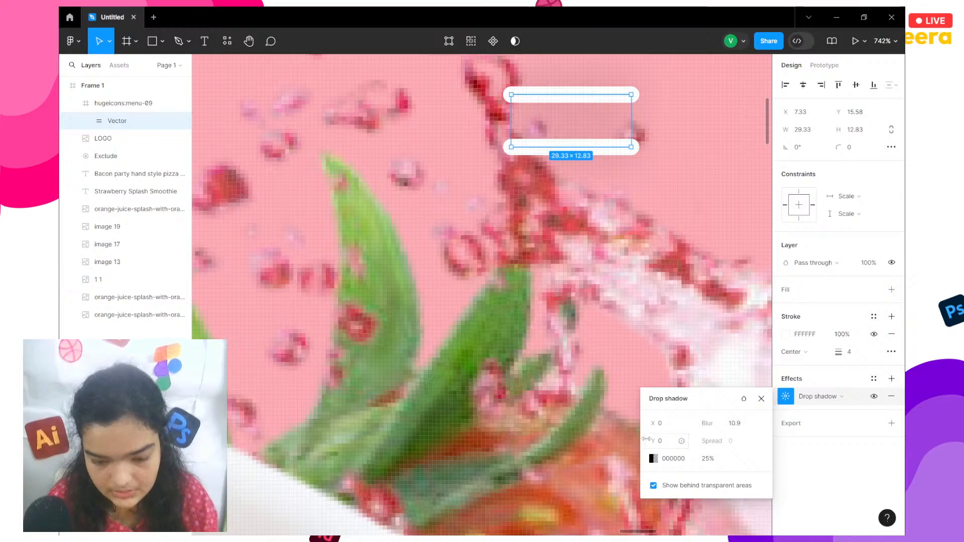
Raise the opacity of the menu lines' drop shadow to 65%.
click(653, 458)
drag(561, 412, 597, 420)
click(450, 316)
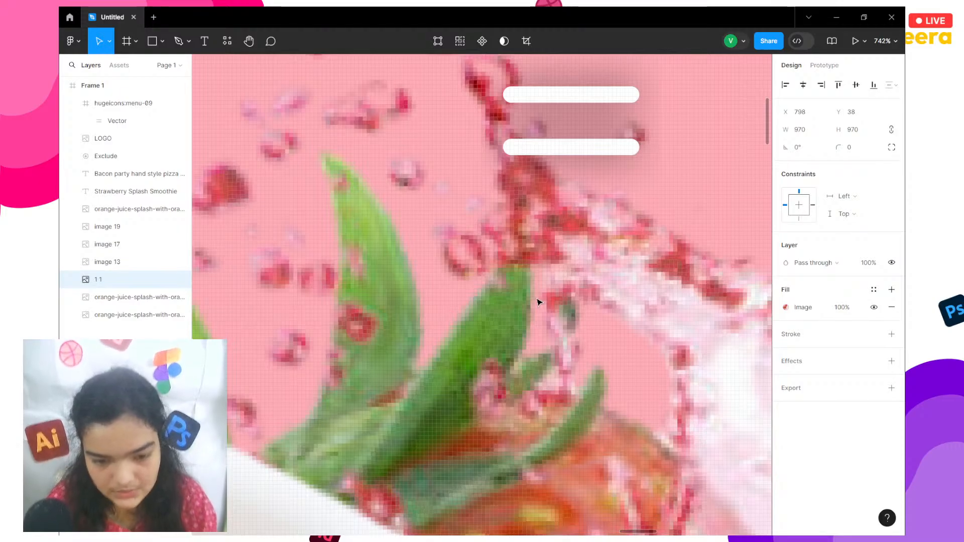
scroll(537, 302, down, 3)
scroll(537, 302, down, 8)
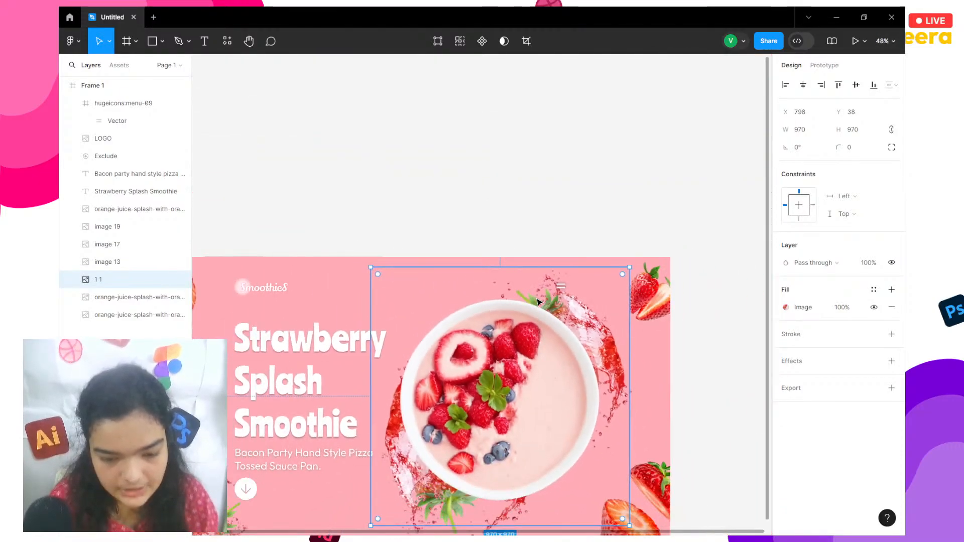
Reduce the opacity of the menu lines' drop shadow to 50%.
click(627, 255)
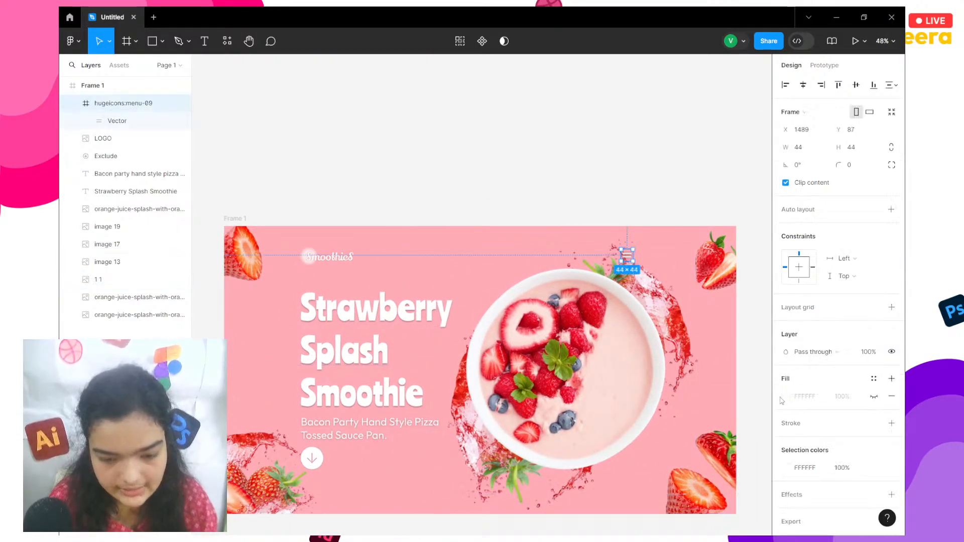
scroll(790, 501, down, 1)
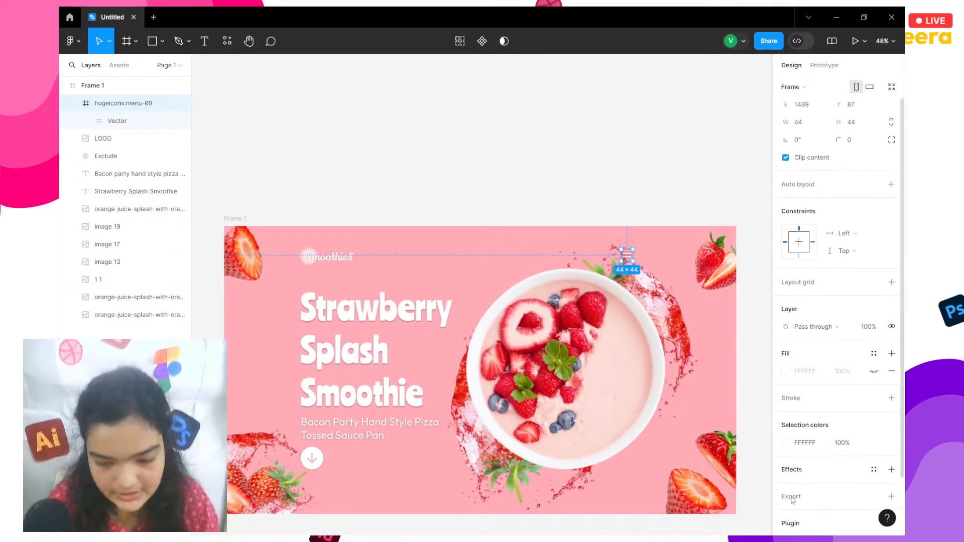
double_click(628, 258)
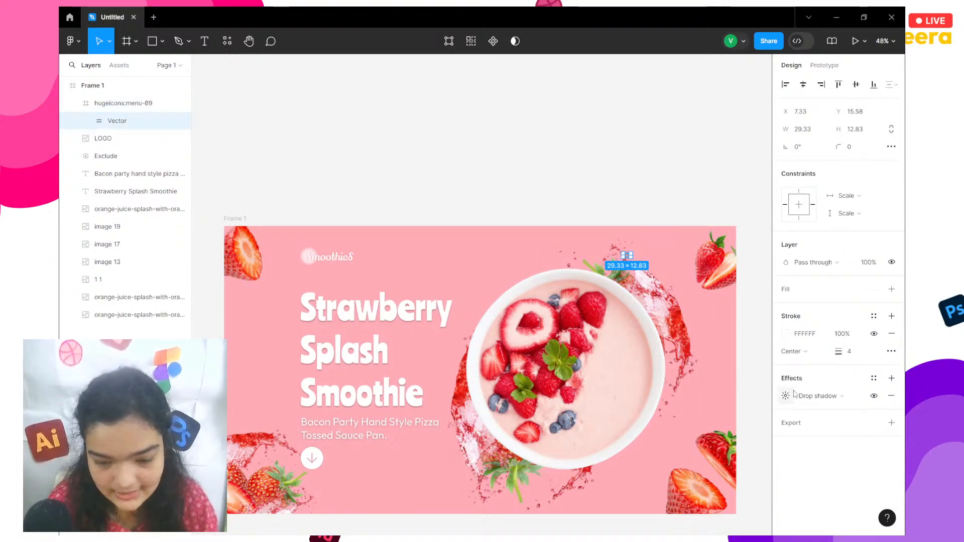
click(786, 396)
click(708, 458)
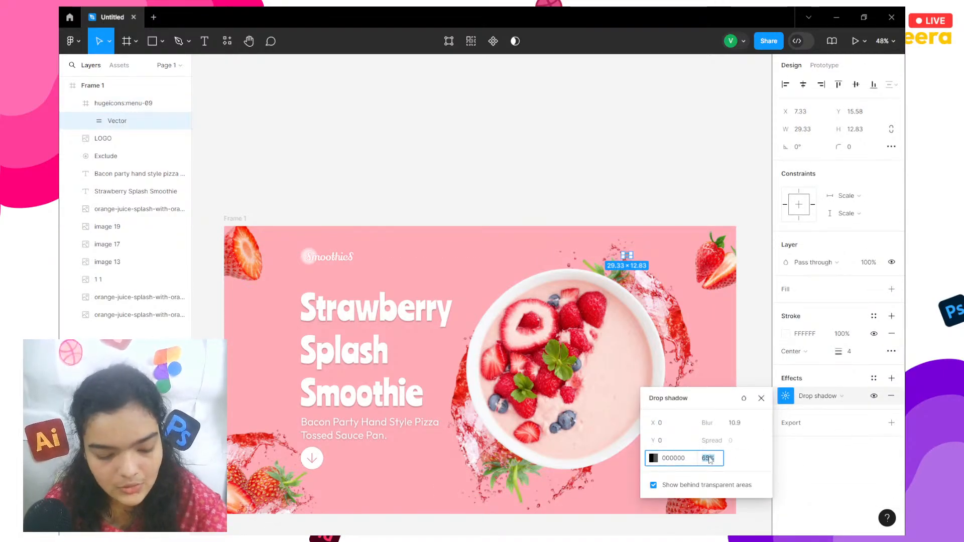
key(Return)
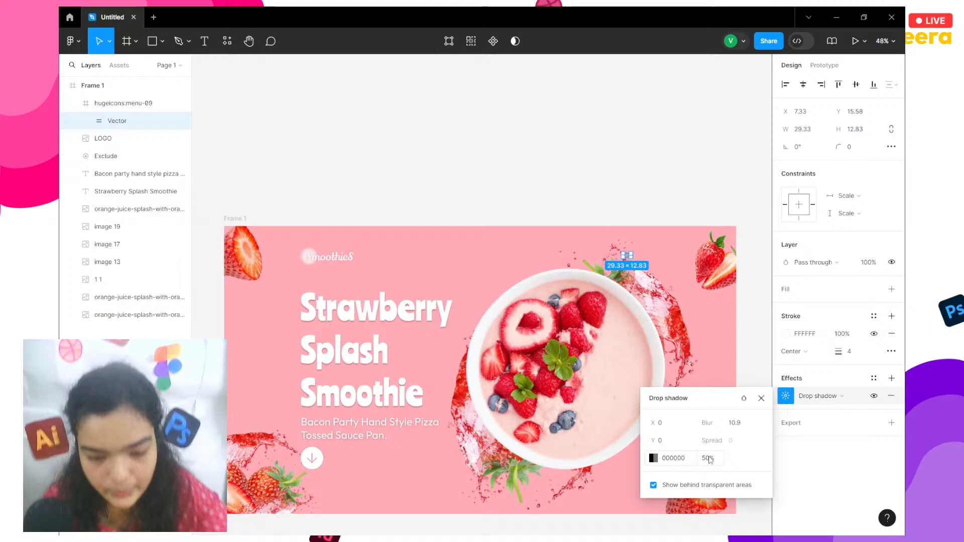
Nudge the menu icon up to Y 84 and set its drop shadow's opacity to 39%.
click(597, 224)
click(630, 257)
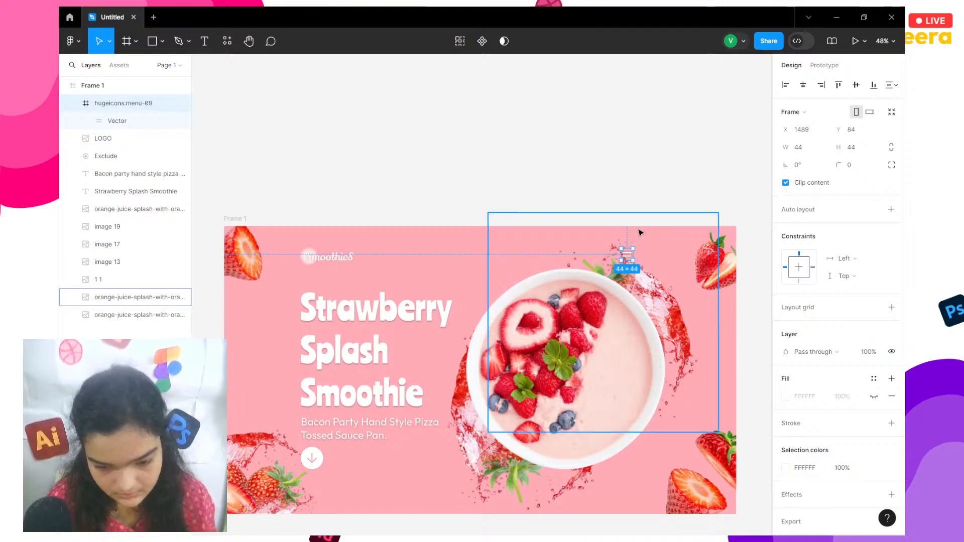
double_click(626, 257)
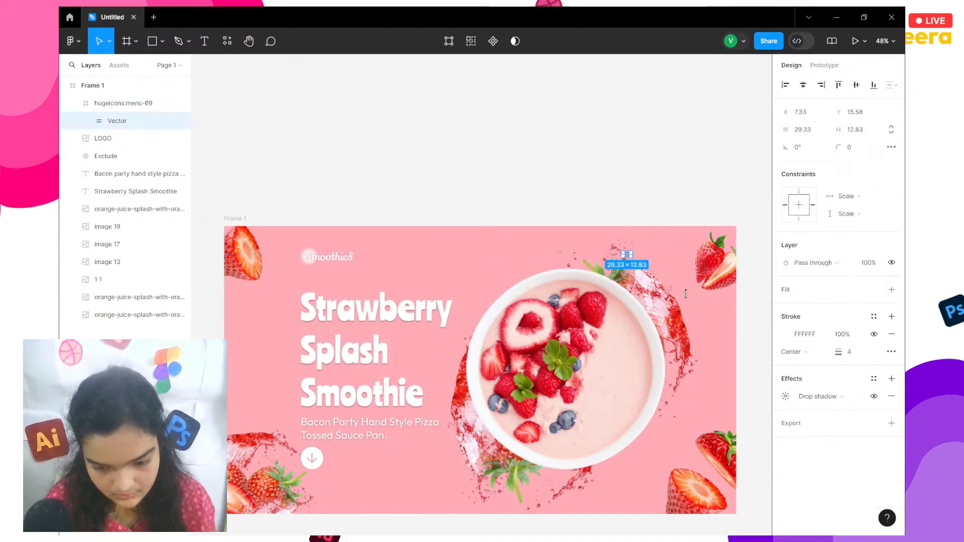
click(783, 399)
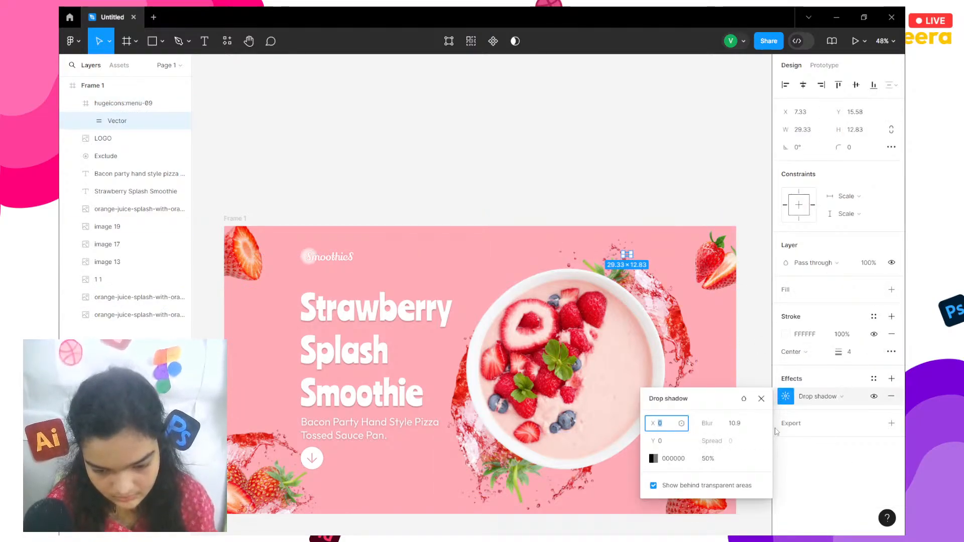
click(654, 459)
drag(583, 412, 575, 413)
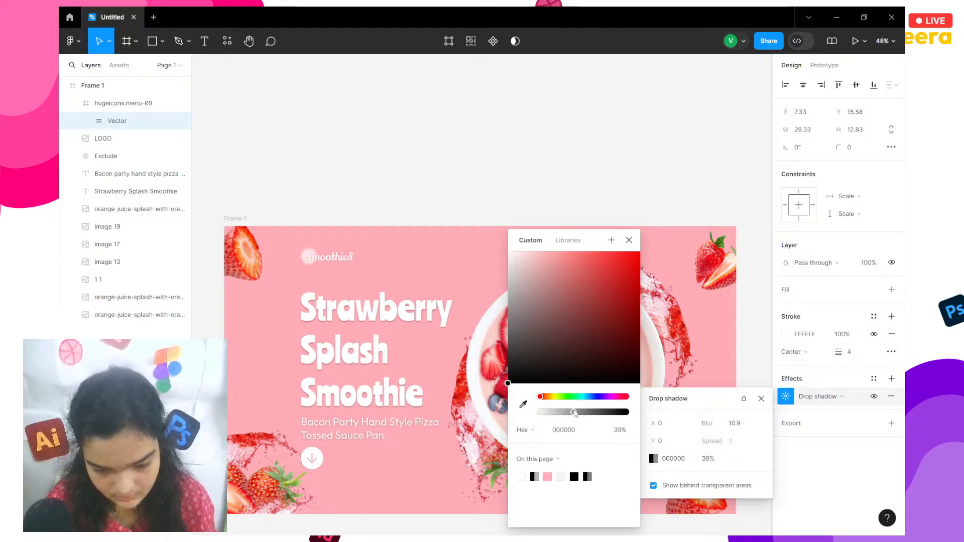
click(585, 196)
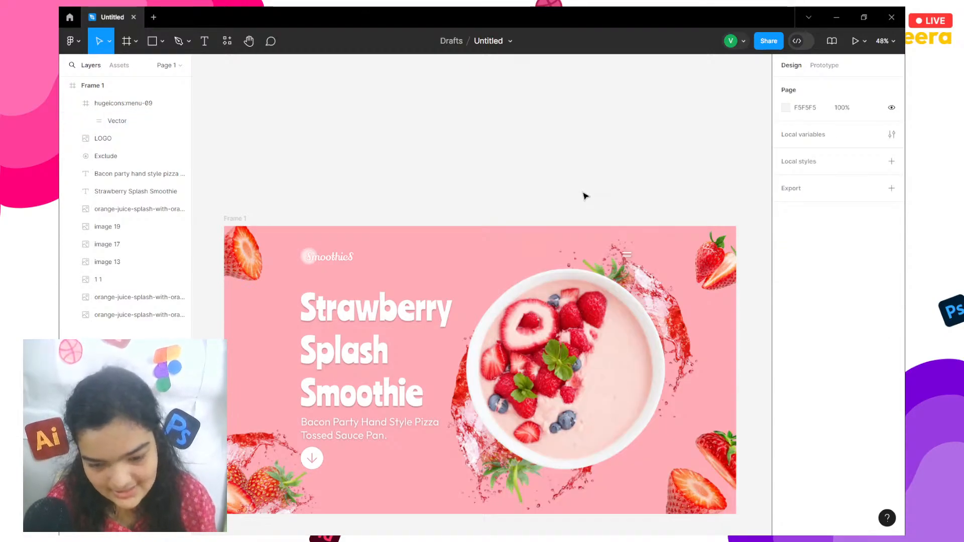
scroll(585, 196, up, 3)
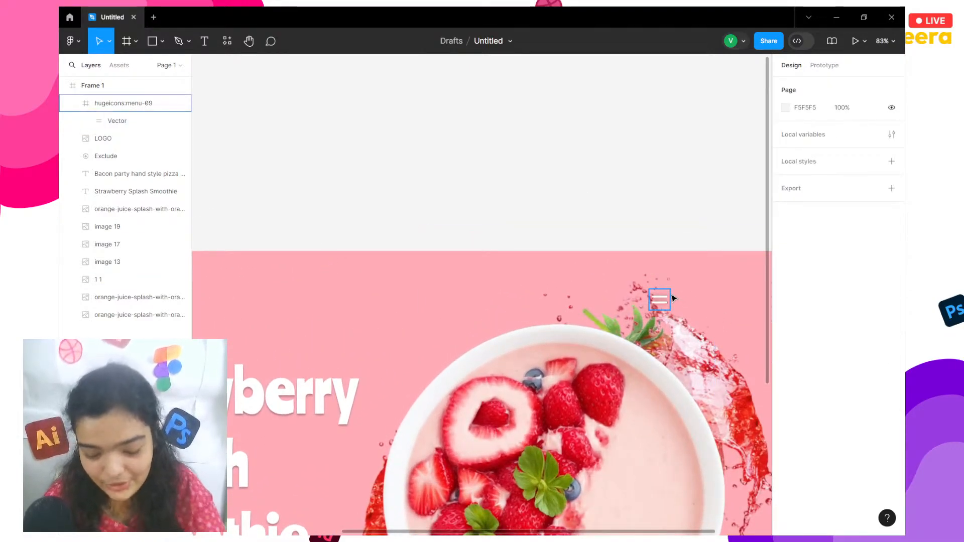
scroll(673, 298, down, 3)
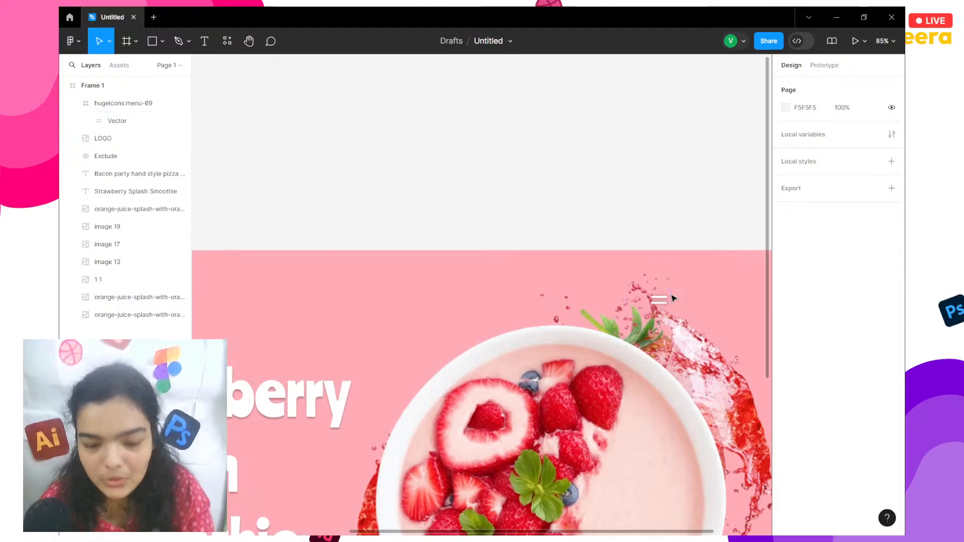
scroll(673, 298, down, 1)
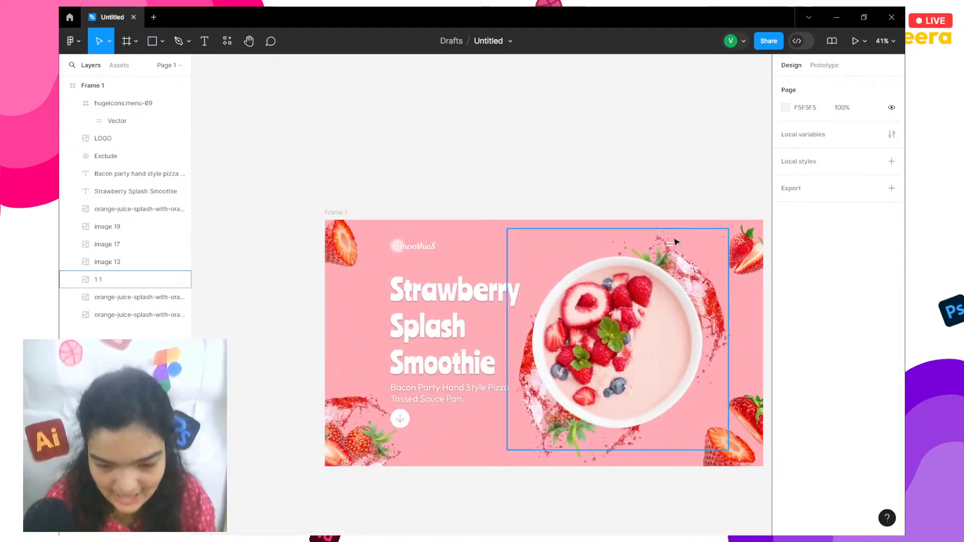
click(669, 238)
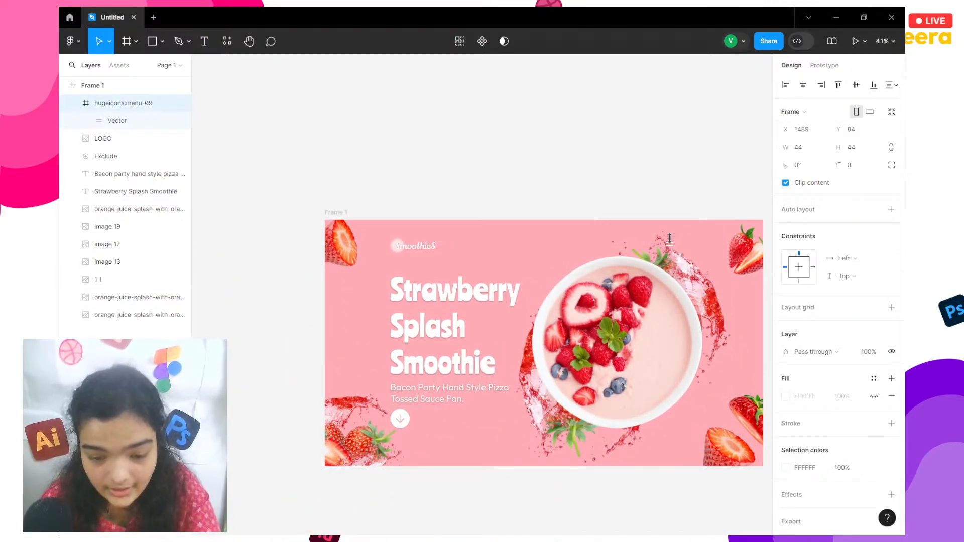
scroll(671, 241, right, 2)
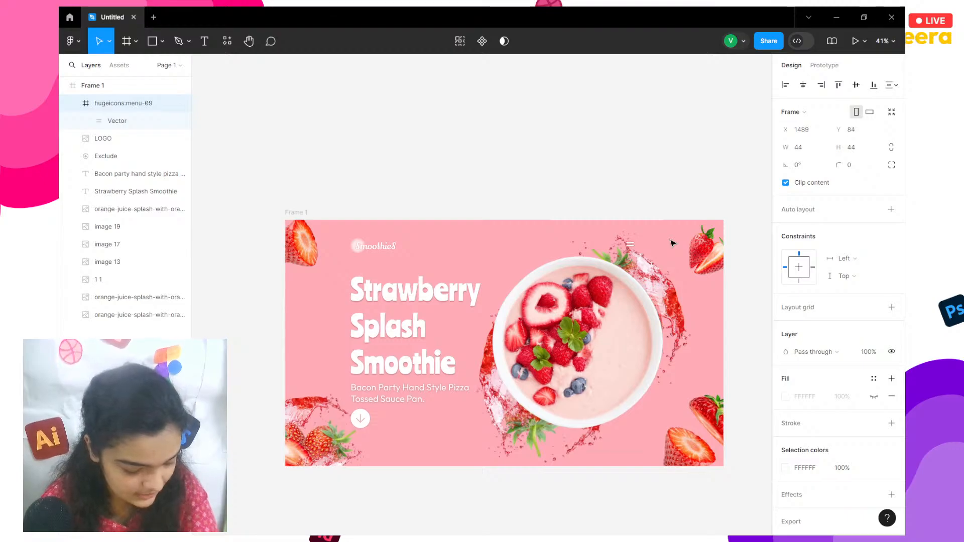
Duplicate the finished strawberry slide frame so the copy sits beside the original.
click(304, 212)
scroll(312, 191, down, 4)
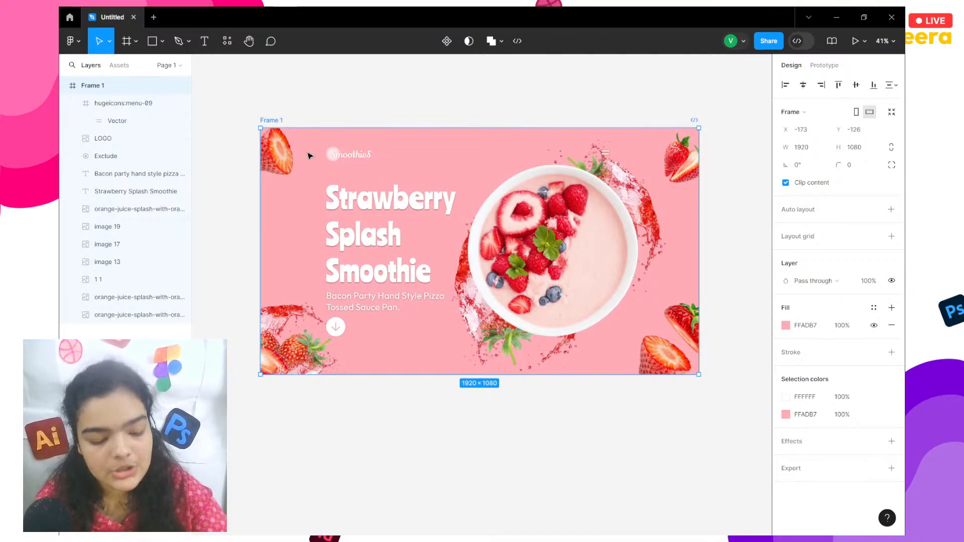
key(ctrl+d)
scroll(355, 167, right, 8)
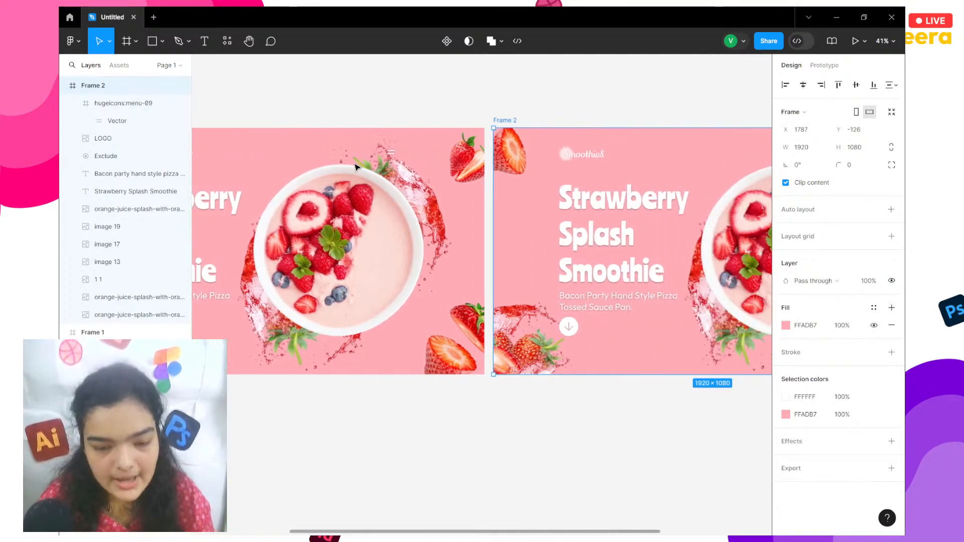
scroll(372, 168, left, 3)
scroll(377, 168, right, 4)
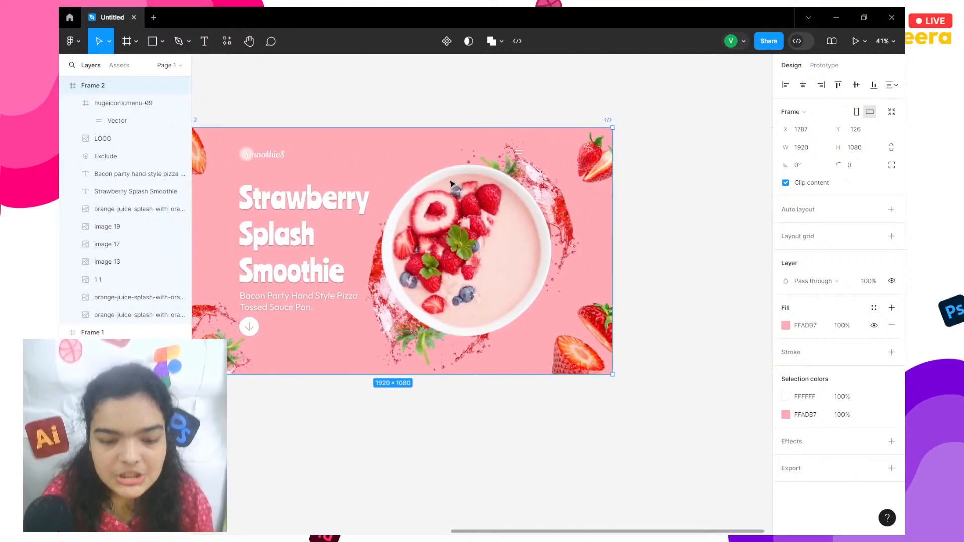
scroll(705, 227, left, 2)
scroll(705, 227, right, 1)
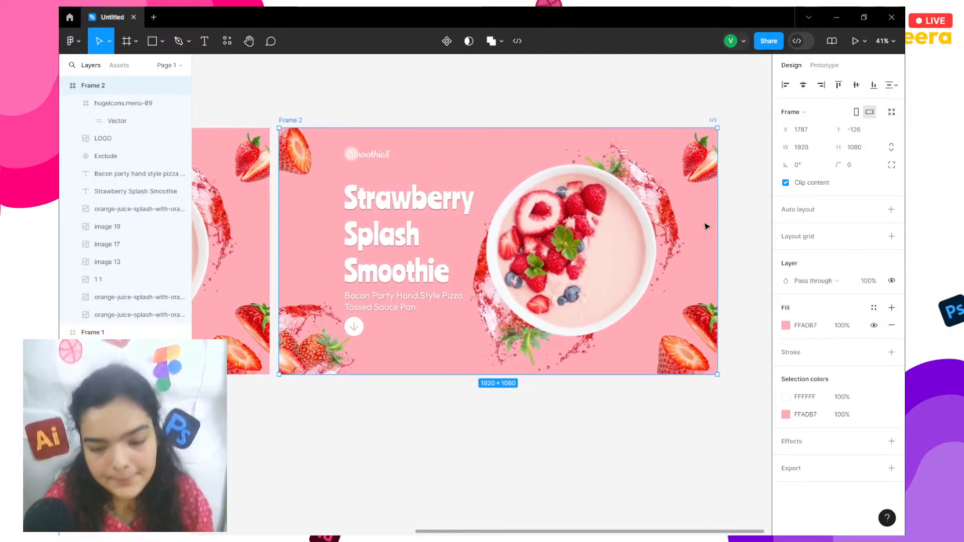
Replace the copied slide's bowl image with Group 3 from the PURPLE folder and fit it at 952 × 952, X 800, Y 39.
click(519, 214)
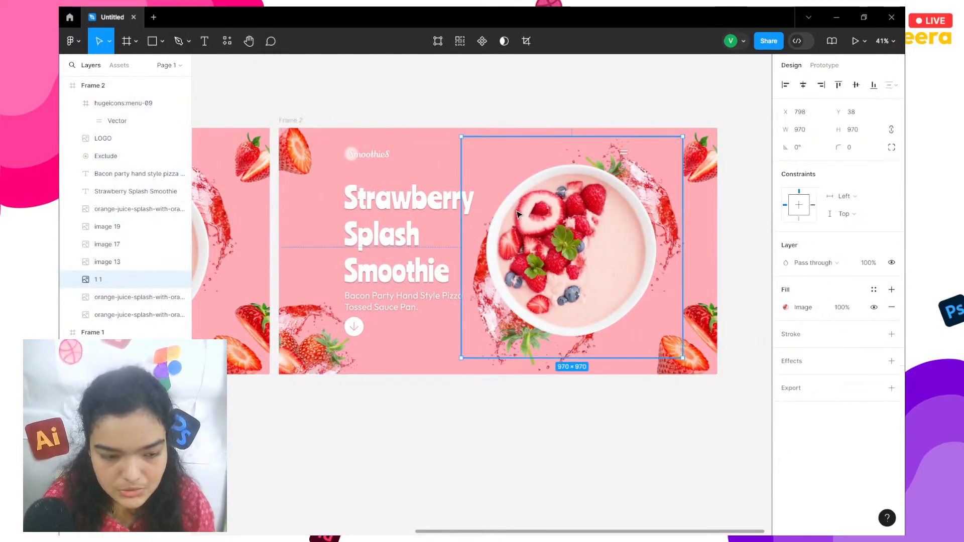
click(786, 308)
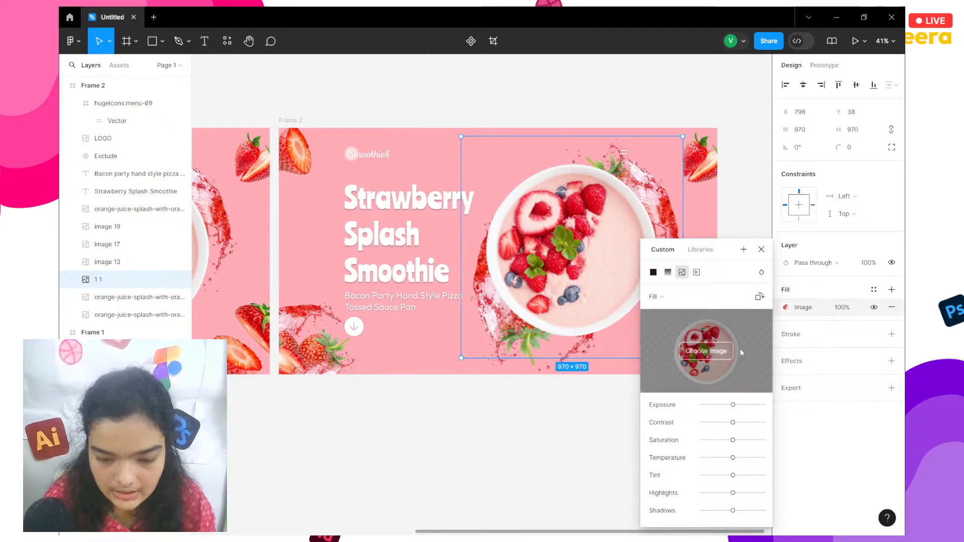
click(713, 351)
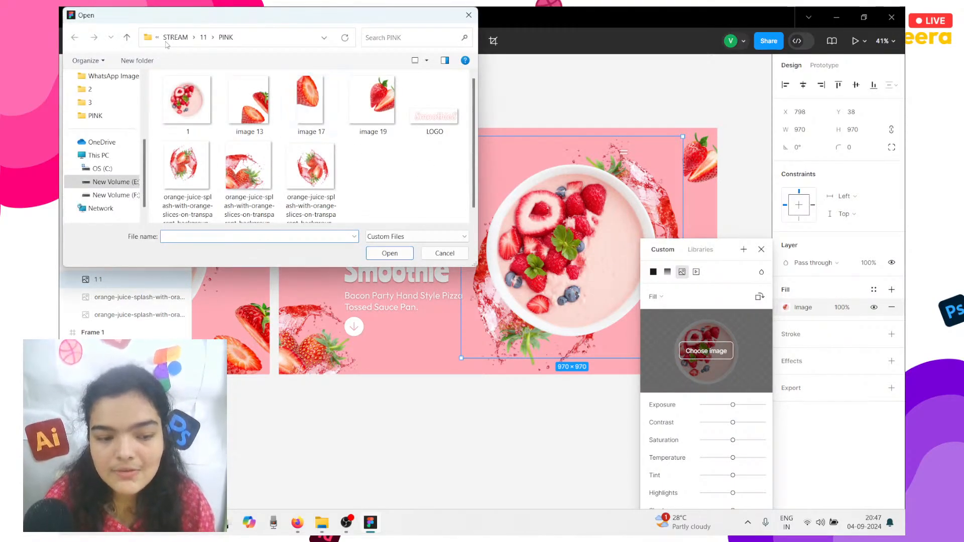
click(204, 44)
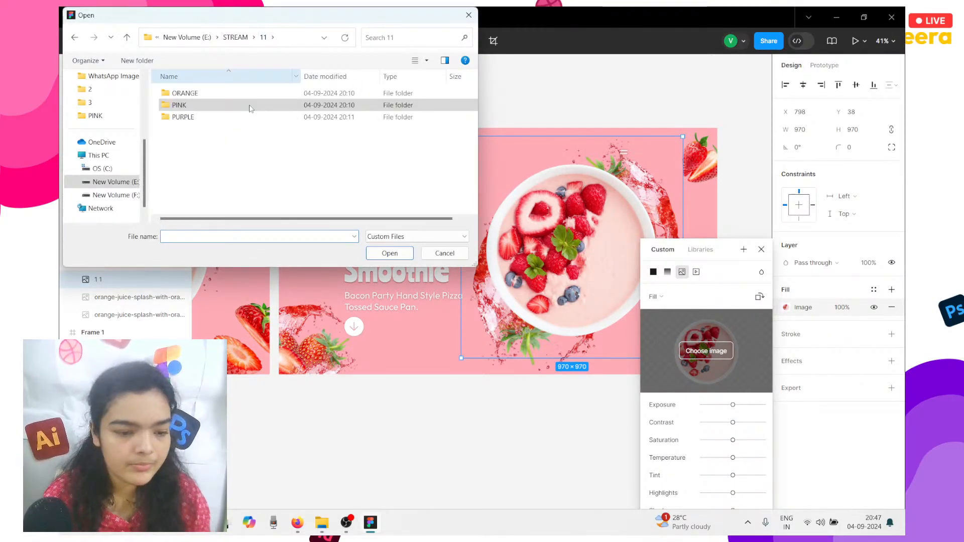
double_click(217, 119)
click(215, 119)
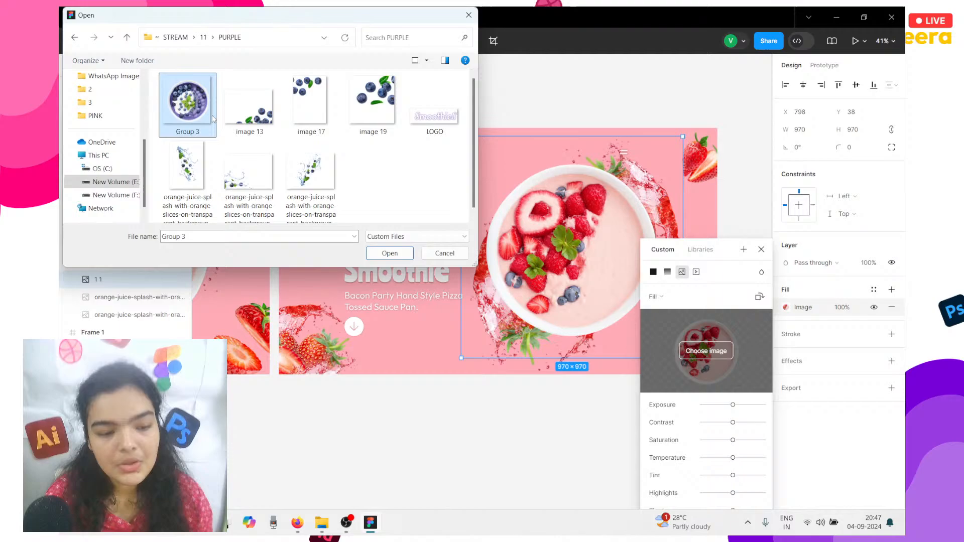
click(384, 254)
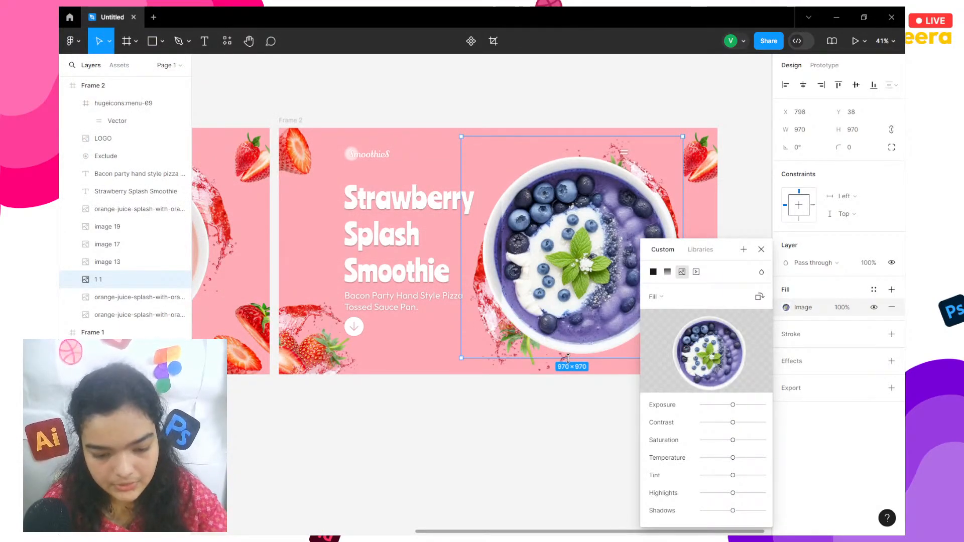
drag(560, 355, 560, 350)
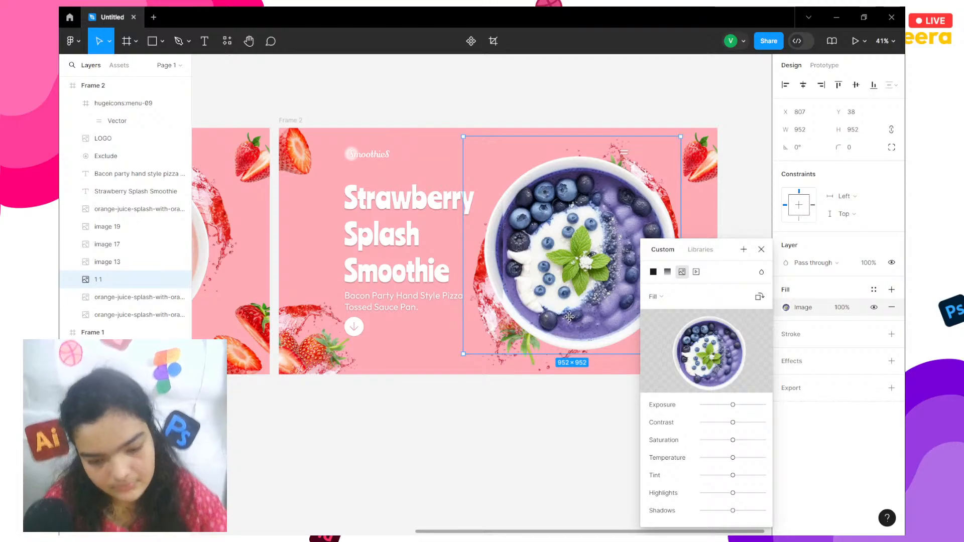
drag(569, 317, 571, 322)
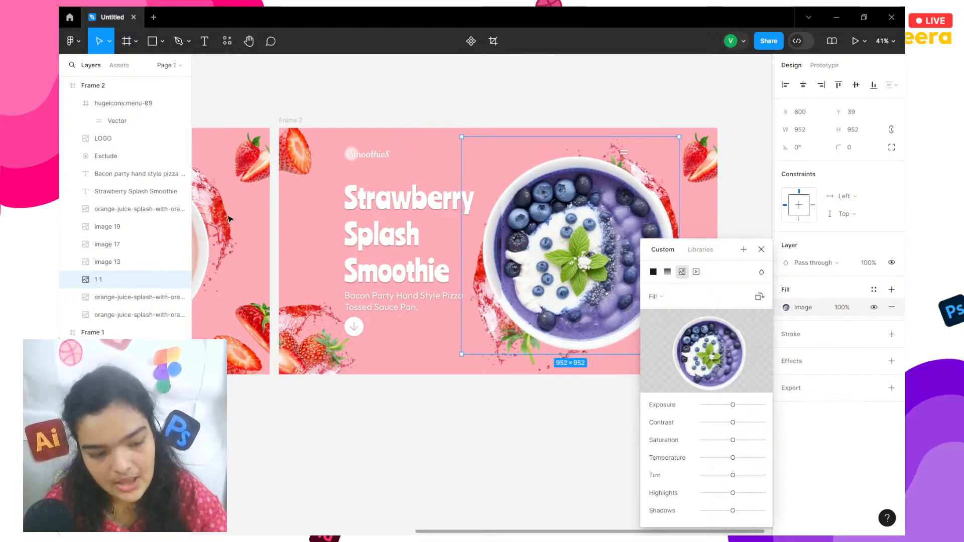
Replace the image fill of the splash layer directly beneath the bowl with the first blueberry splash image from the PURPLE folder.
click(107, 302)
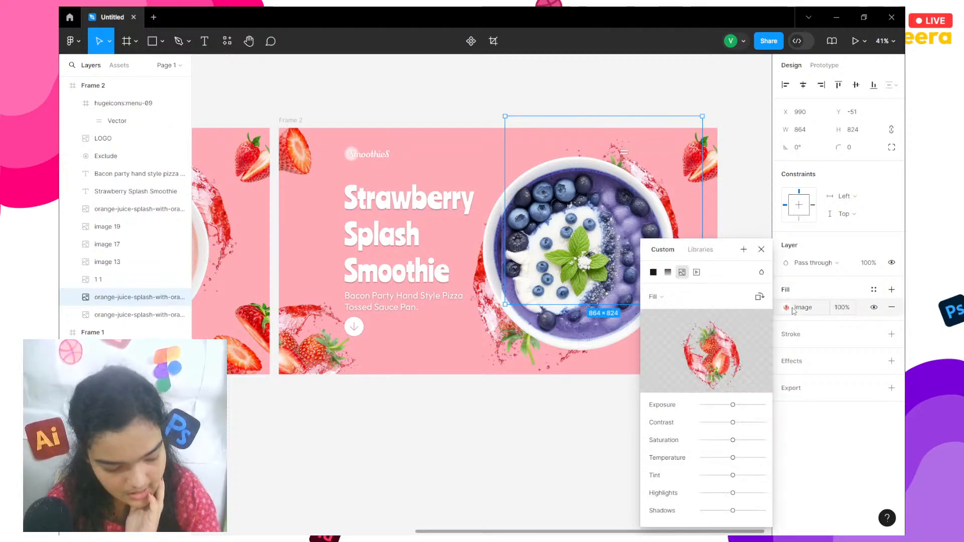
click(706, 351)
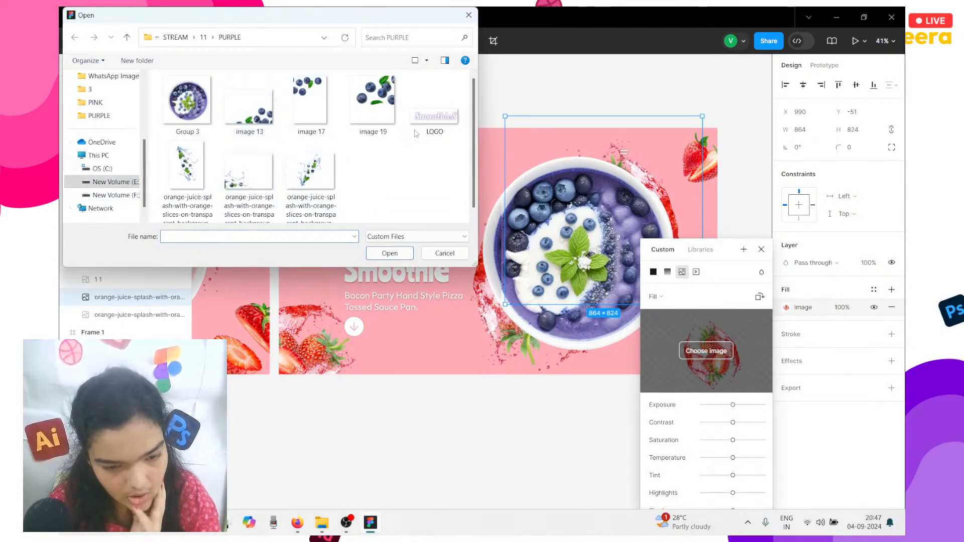
click(202, 162)
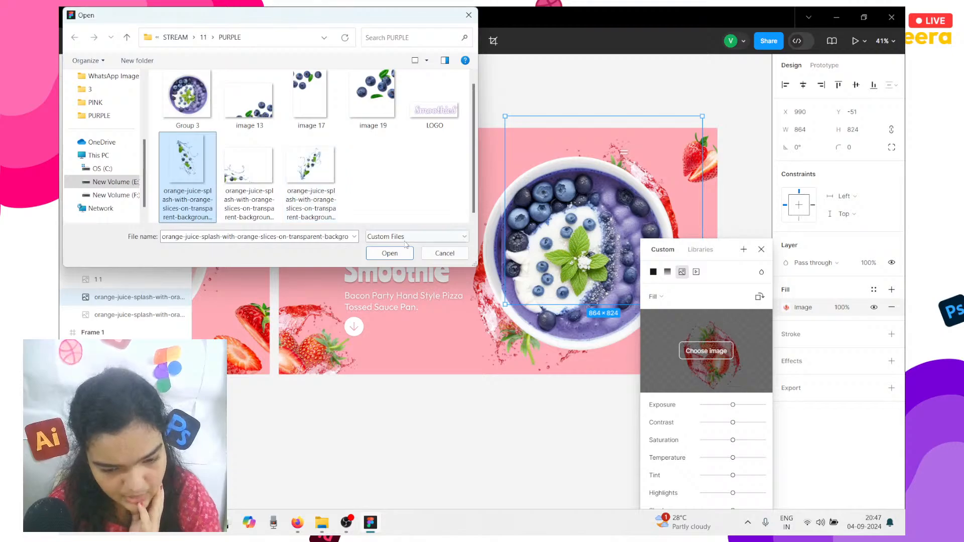
click(390, 254)
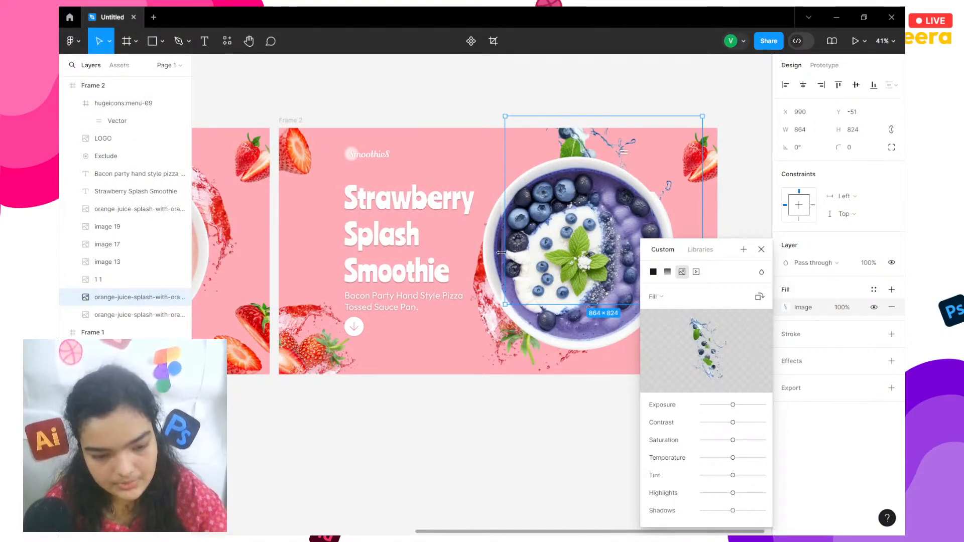
click(471, 245)
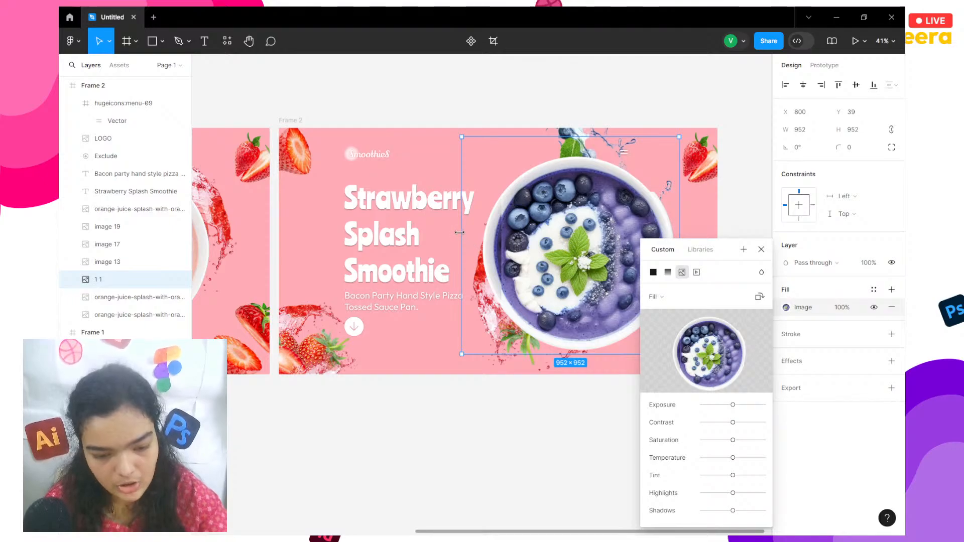
Shrink the blueberry bowl image in Frame 2 to about 905 × 905 and move the upper-right water splash down to about X 1117, Y 100.
drag(459, 233, 470, 232)
drag(632, 251, 619, 251)
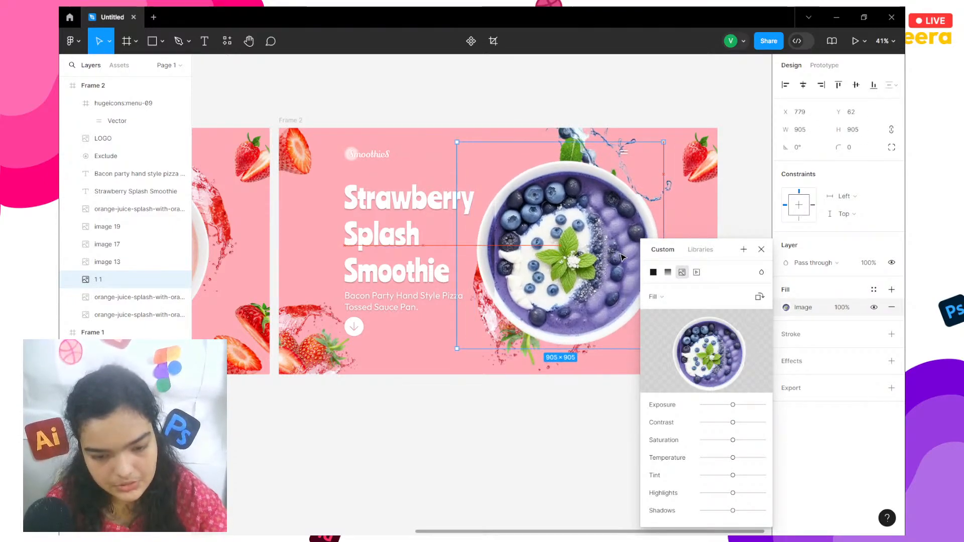
click(594, 133)
drag(591, 119, 602, 169)
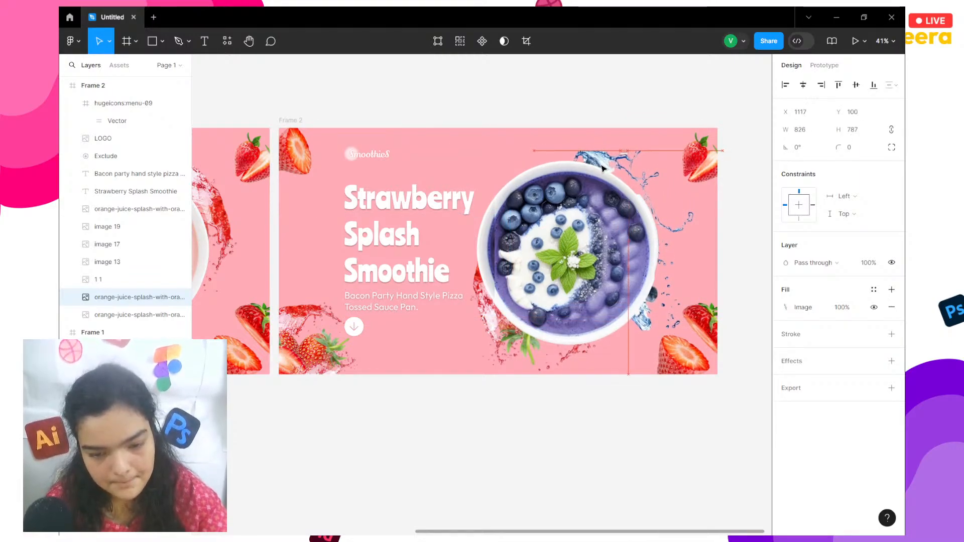
Replace the strawberry splash image at the bowl's lower left with the blueberry water-splash file from the PURPLE folder.
click(476, 321)
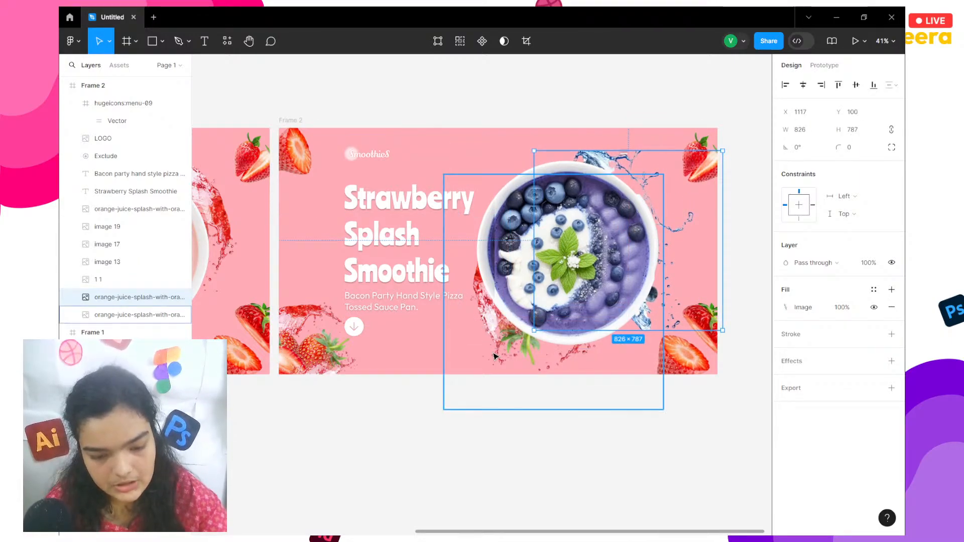
click(790, 309)
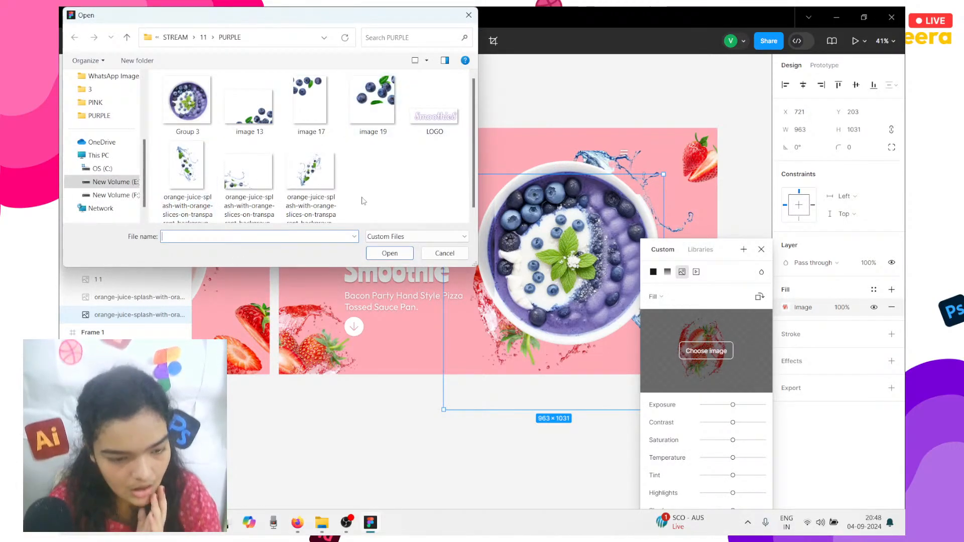
click(294, 179)
click(381, 255)
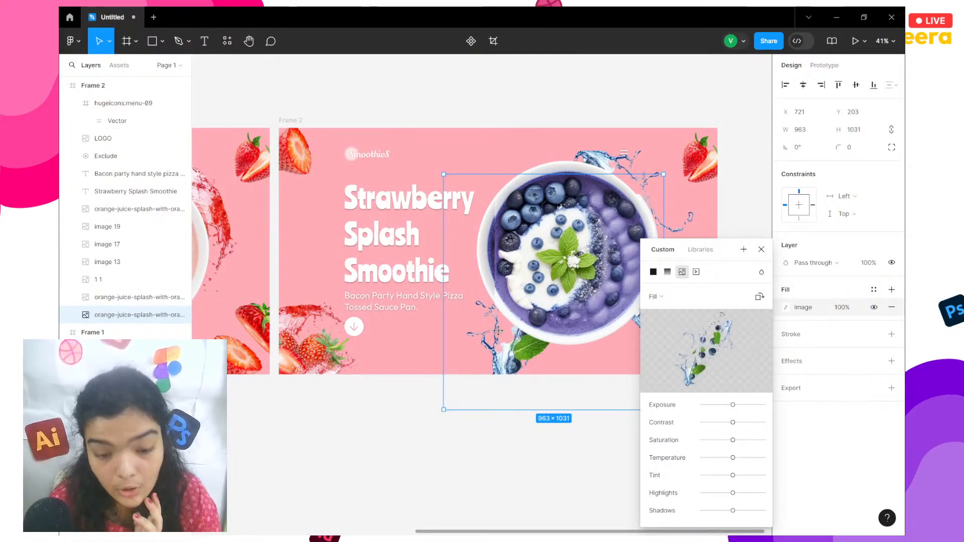
Reposition the new splash behind the bowl's lower-left edge, resizing it to about 963 × 898 and rotating it to about 41°.
drag(498, 331, 479, 296)
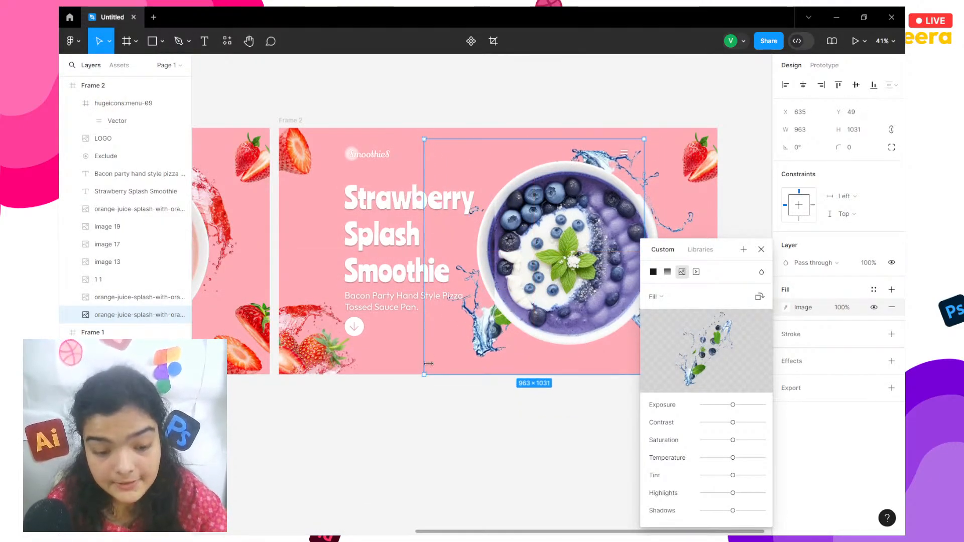
drag(420, 378, 561, 379)
drag(506, 340, 487, 348)
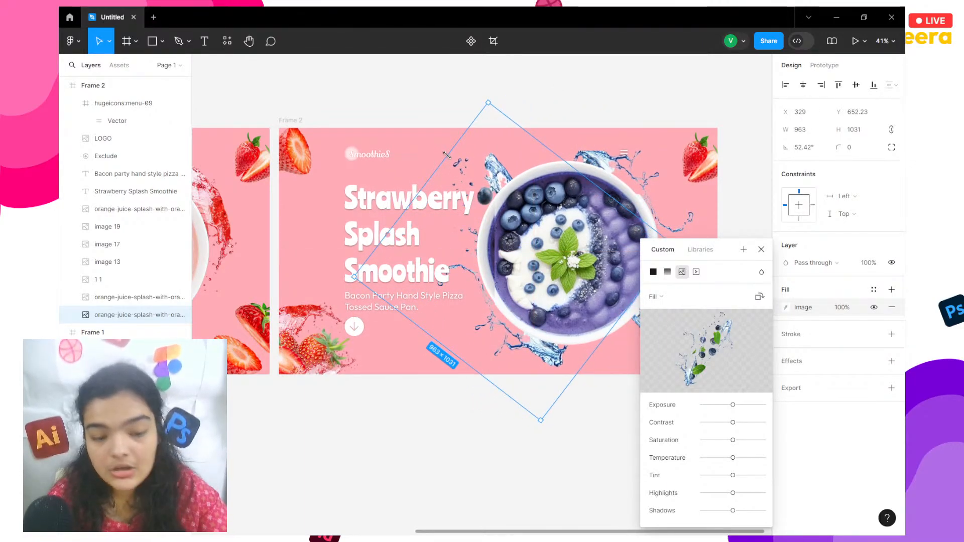
drag(447, 154, 472, 173)
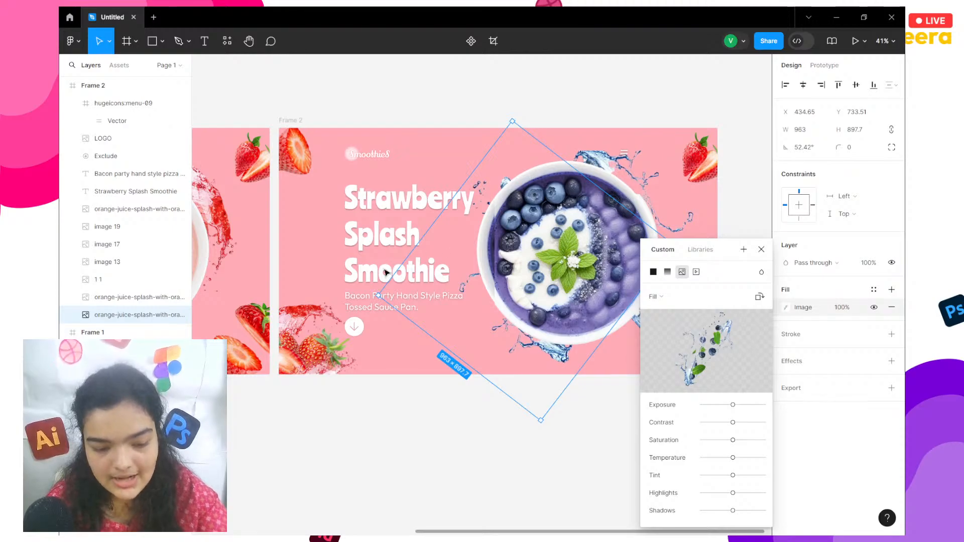
drag(376, 300, 354, 275)
drag(450, 342, 438, 340)
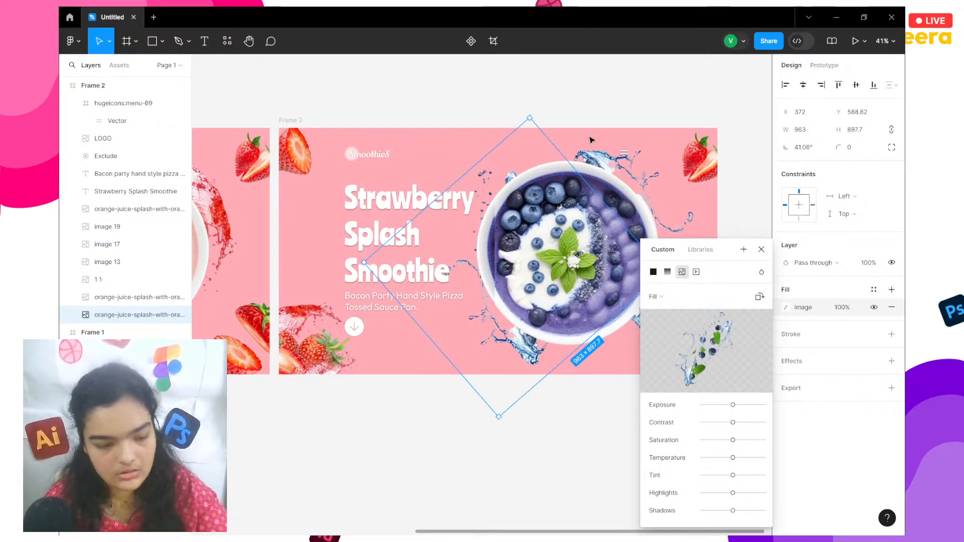
Enlarge the upper-right water splash behind the bowl to about 884 × 843.
click(130, 296)
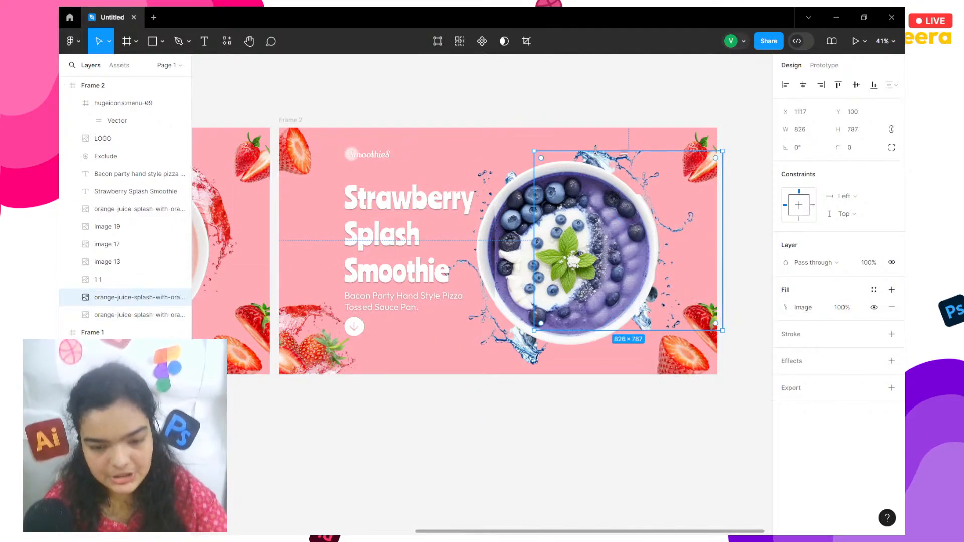
drag(595, 149, 596, 137)
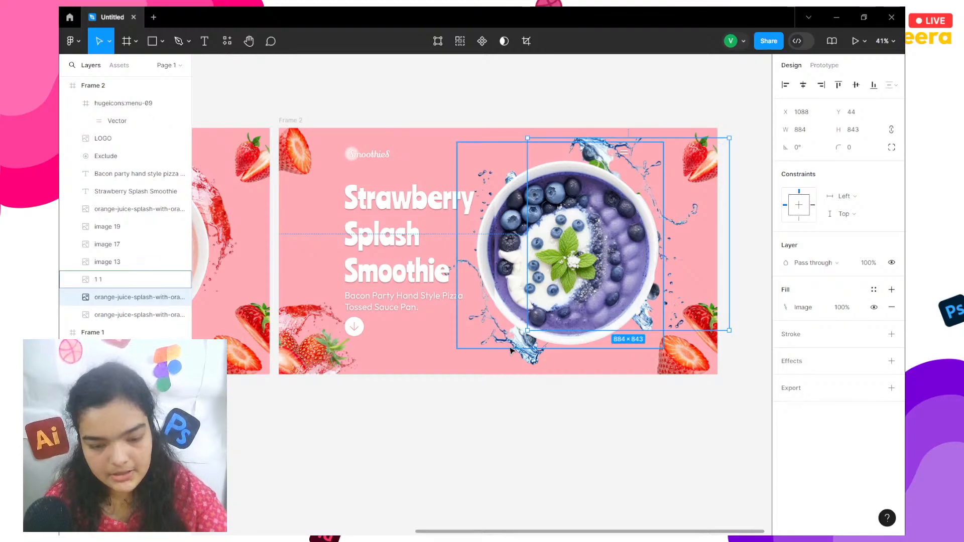
key(shift)
key(shift)
key(shift)
key(shift)
key(shift)
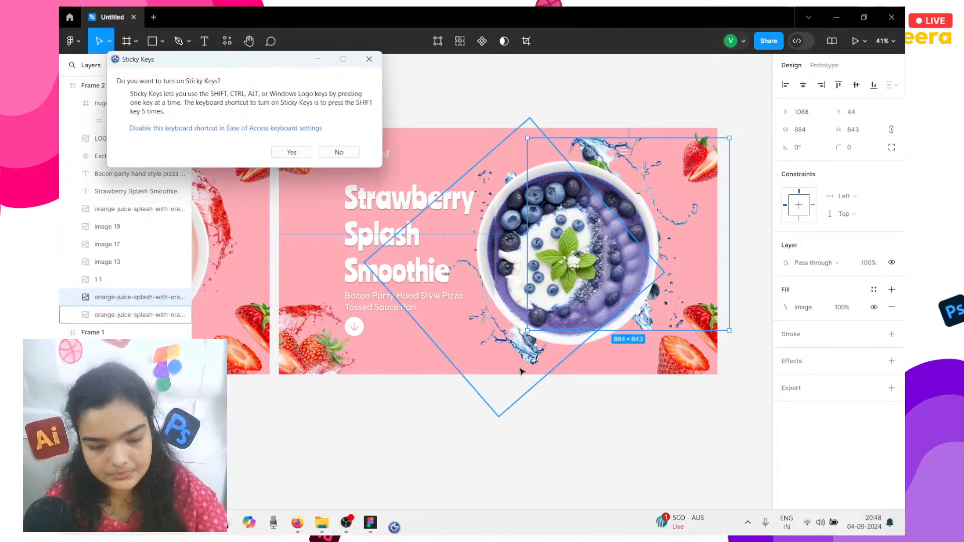
click(339, 152)
Enlarge the bowl's left water splash to about 998 × 931, rotate it to about 53° and shift it slightly up and left.
drag(645, 282, 478, 367)
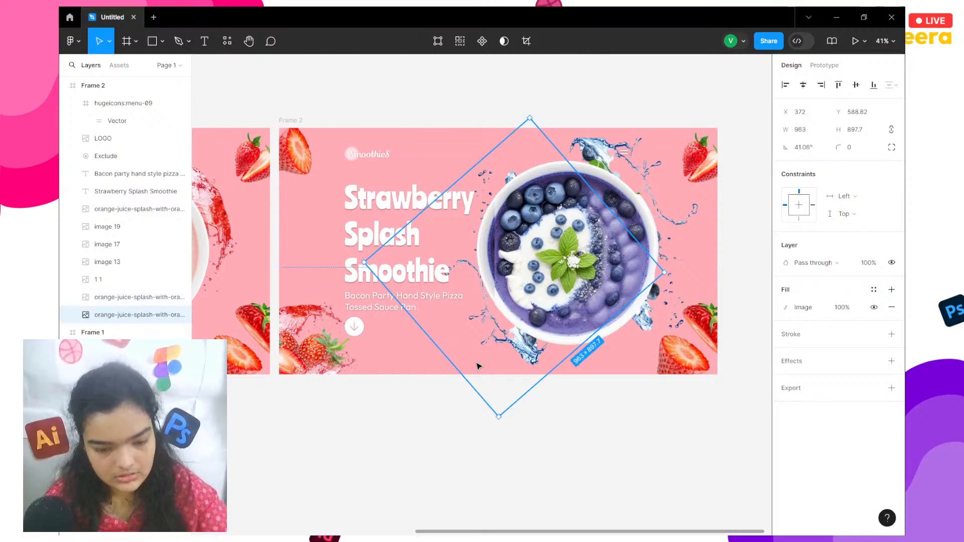
drag(498, 416, 525, 432)
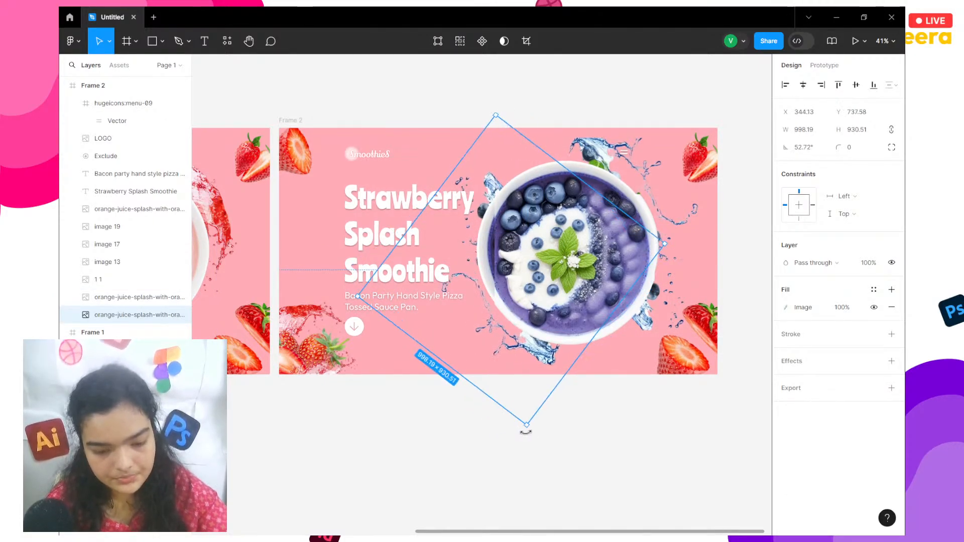
drag(500, 347, 492, 344)
click(499, 456)
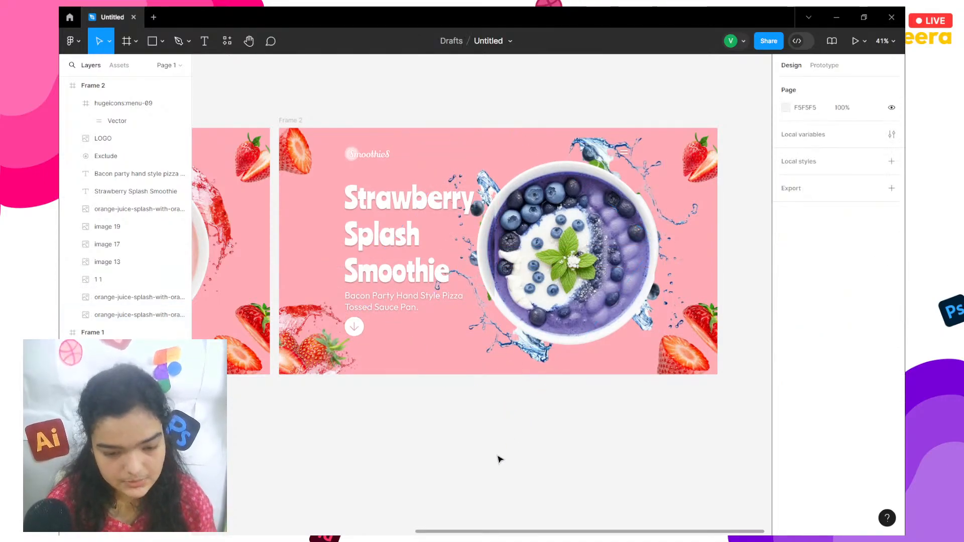
Rotate the bowl's left water splash to about 26° and move it to about X 380, Y 339.
scroll(500, 457, left, 3)
scroll(511, 361, left, 10)
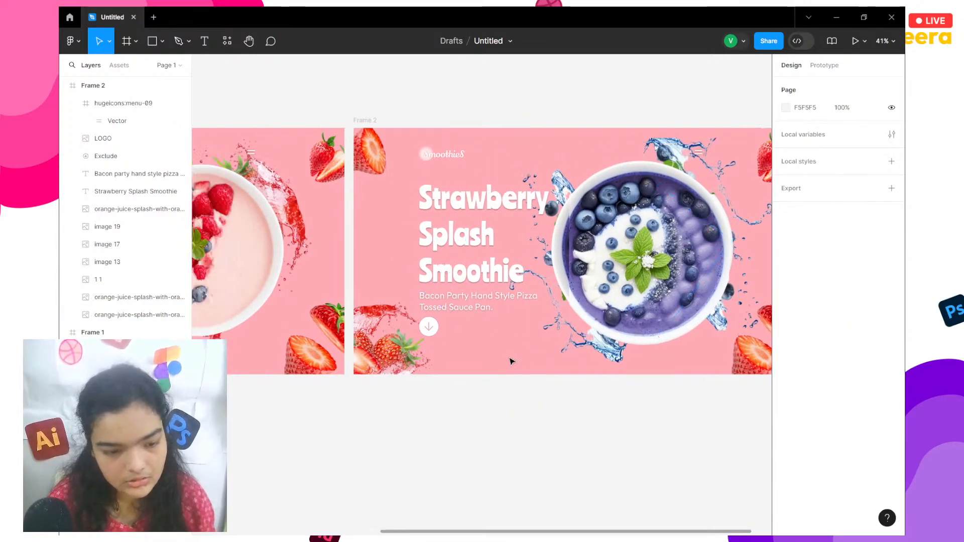
scroll(511, 360, right, 10)
click(571, 352)
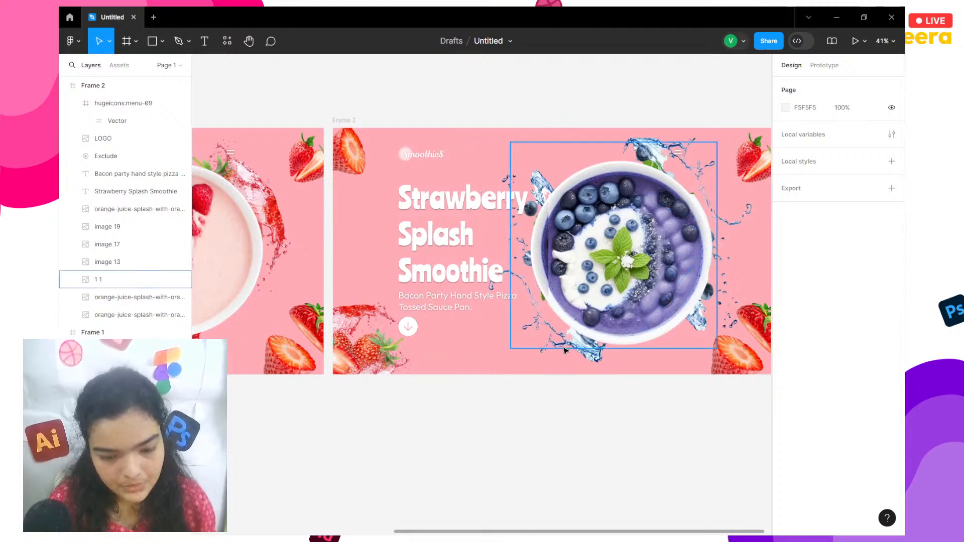
click(573, 351)
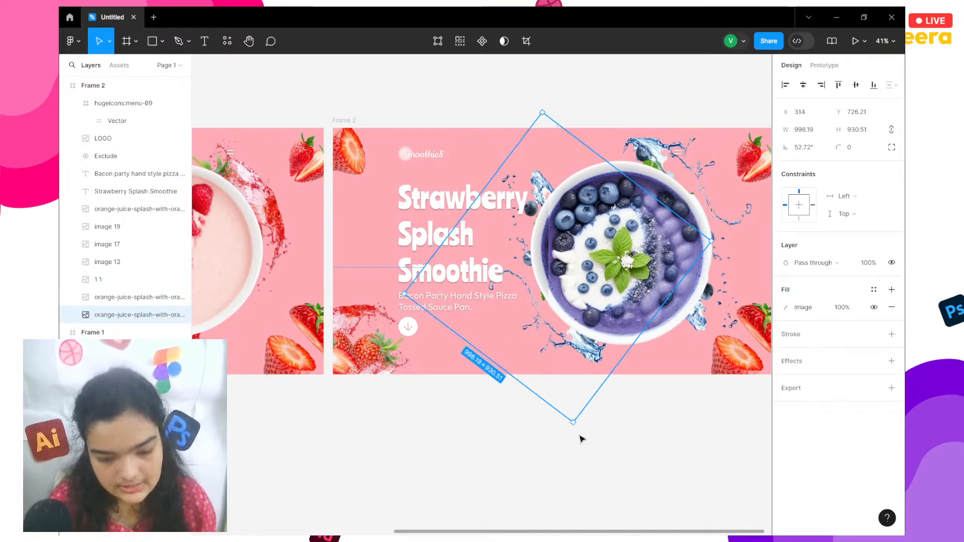
drag(575, 426, 500, 416)
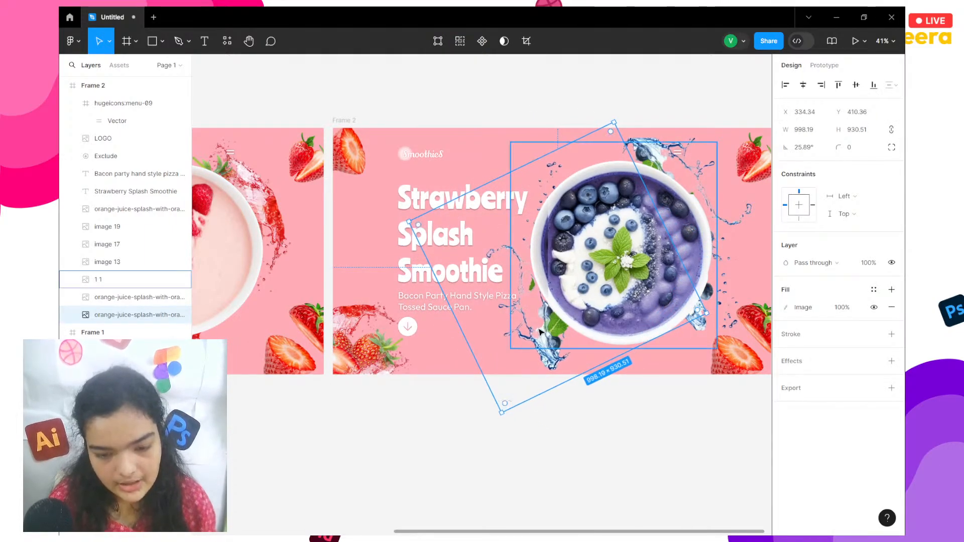
drag(540, 331, 551, 314)
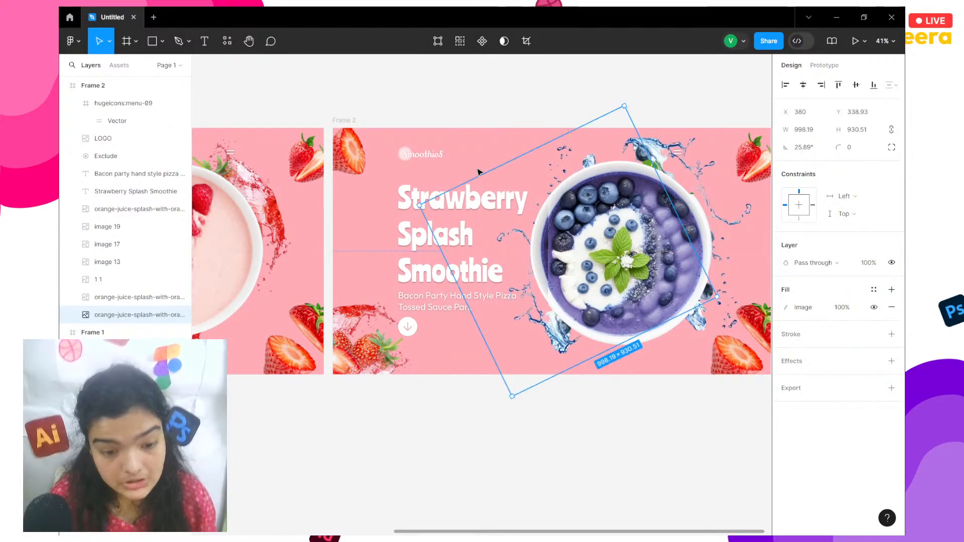
Replace the Frame 2 heading text with "Blueberry Bliss Delight", one word per line.
double_click(422, 196)
scroll(419, 192, up, 5)
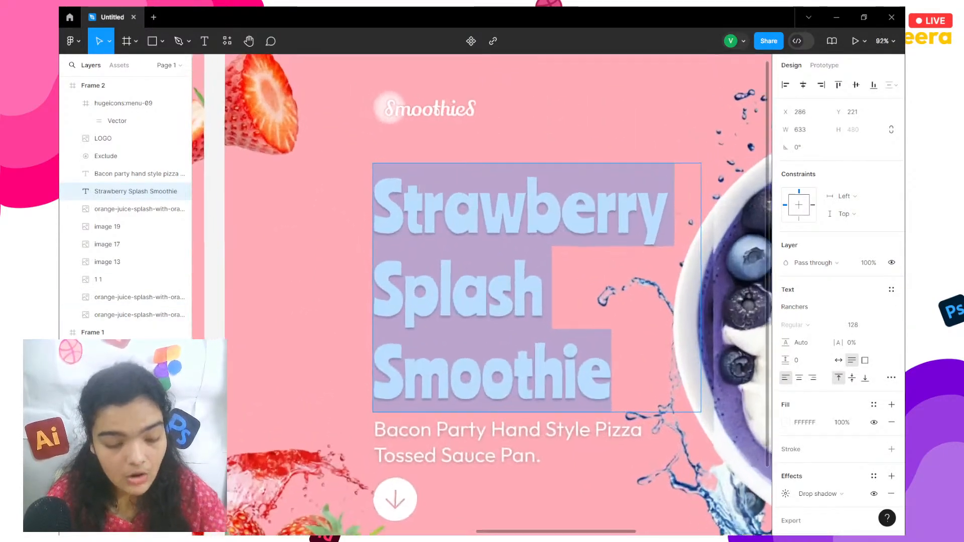
text(Bl)
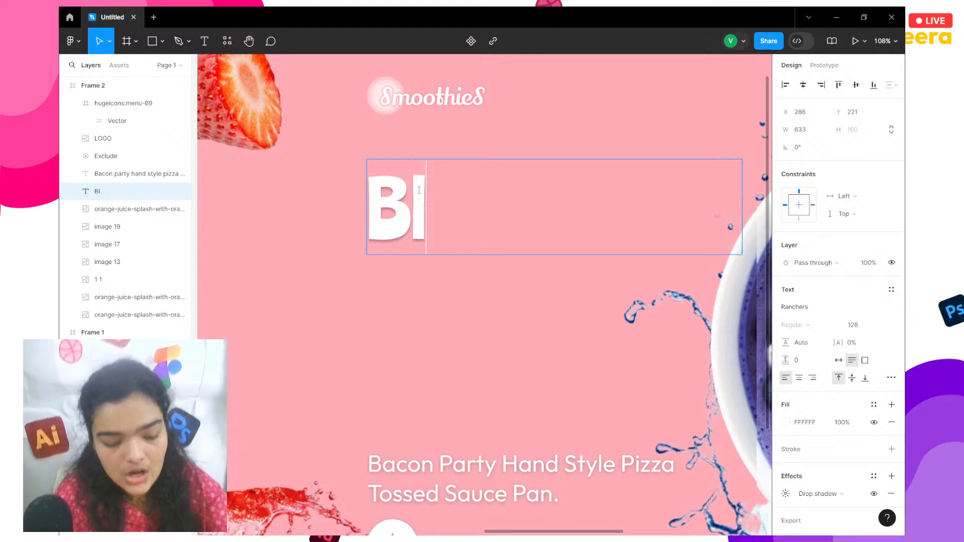
text(ueberry)
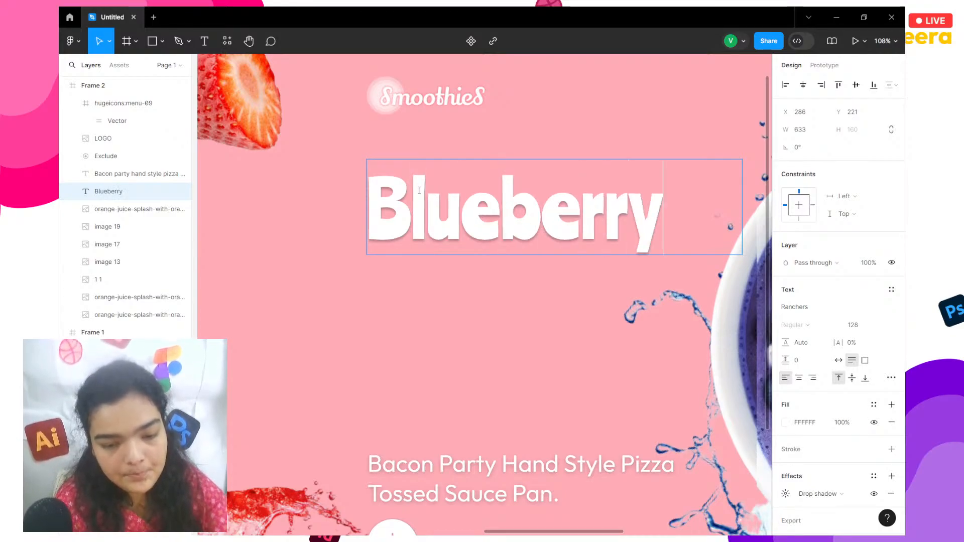
key(Return)
text(BN)
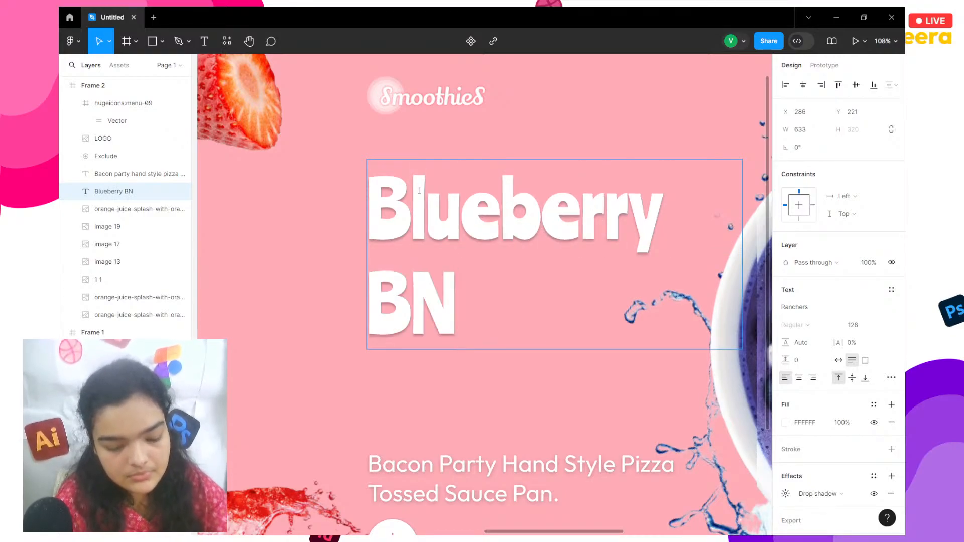
key(BackSpace)
text(liss)
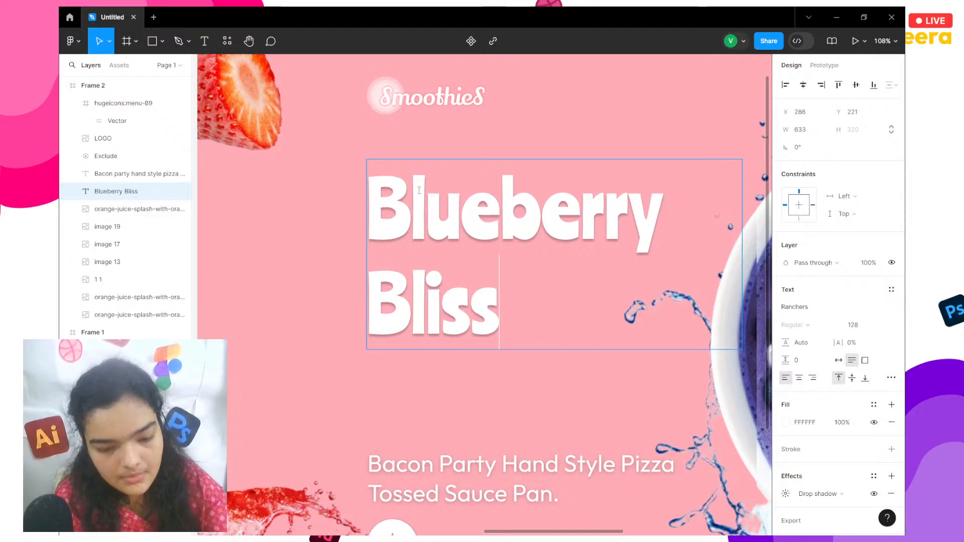
text( Deli)
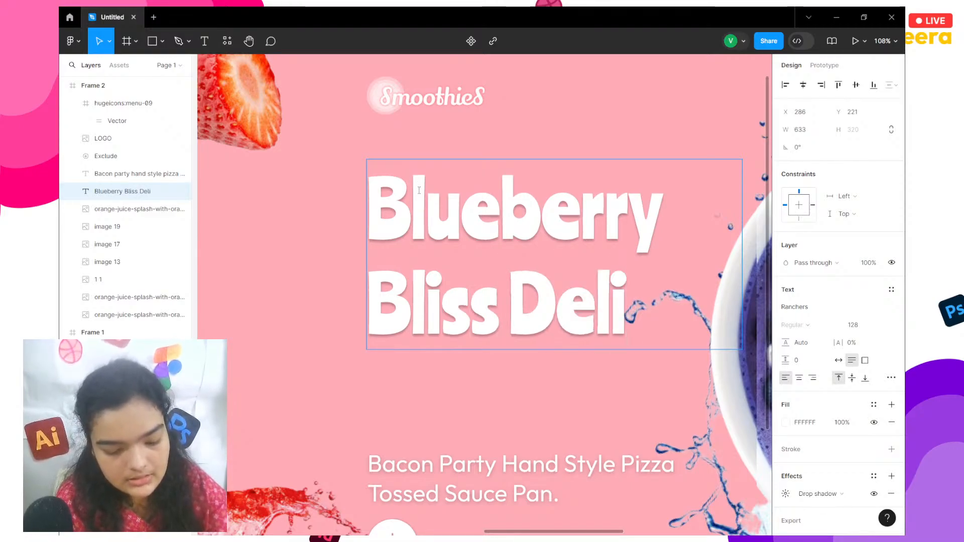
text(ght)
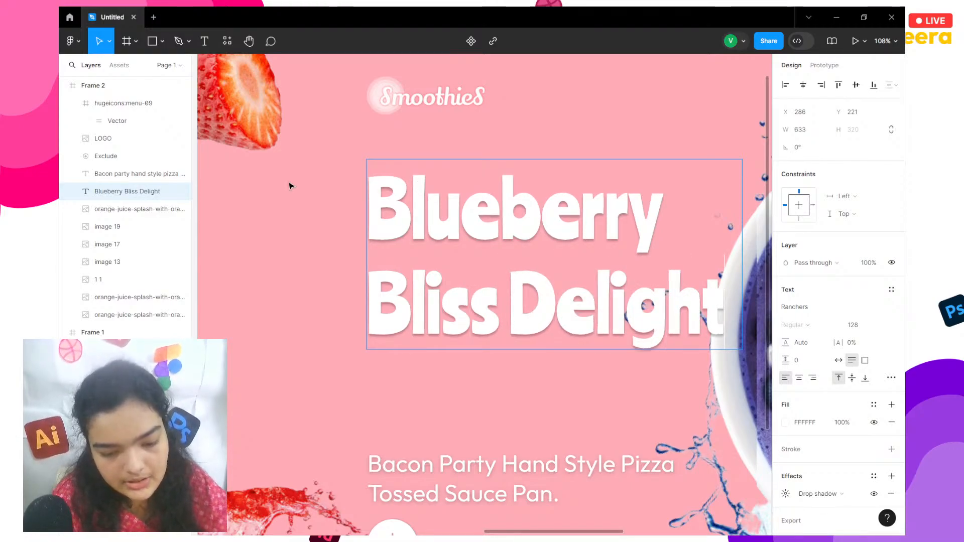
key(Return)
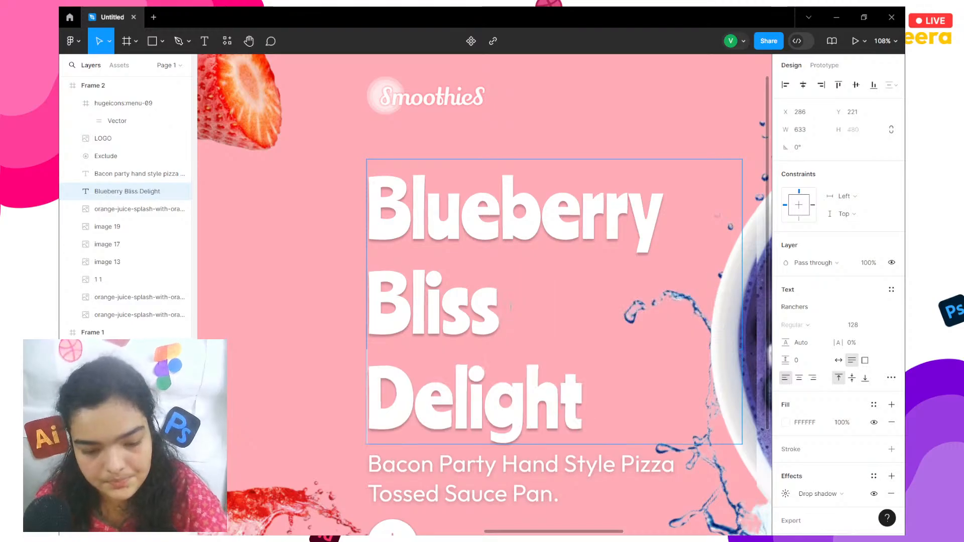
scroll(510, 305, down, 5)
scroll(512, 308, down, 3)
scroll(512, 307, up, 3)
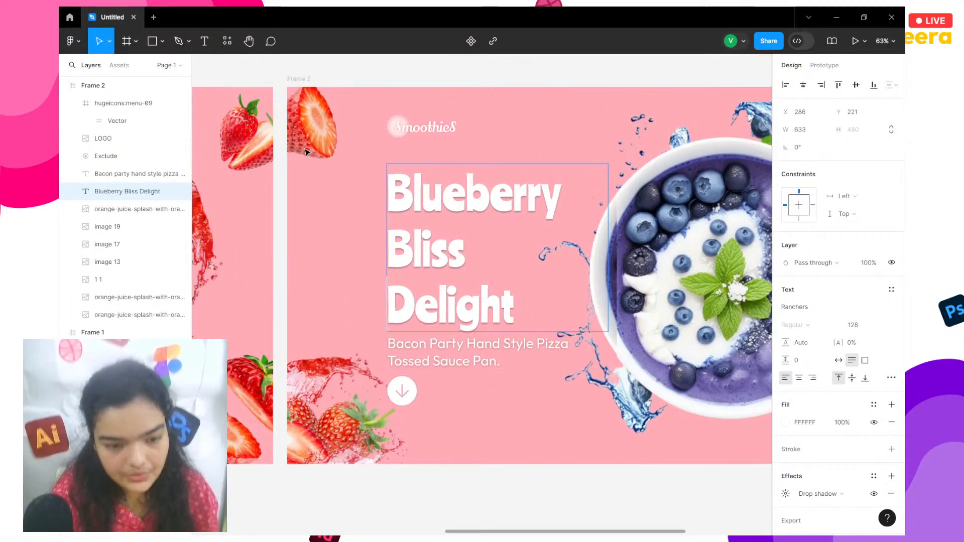
key(Escape)
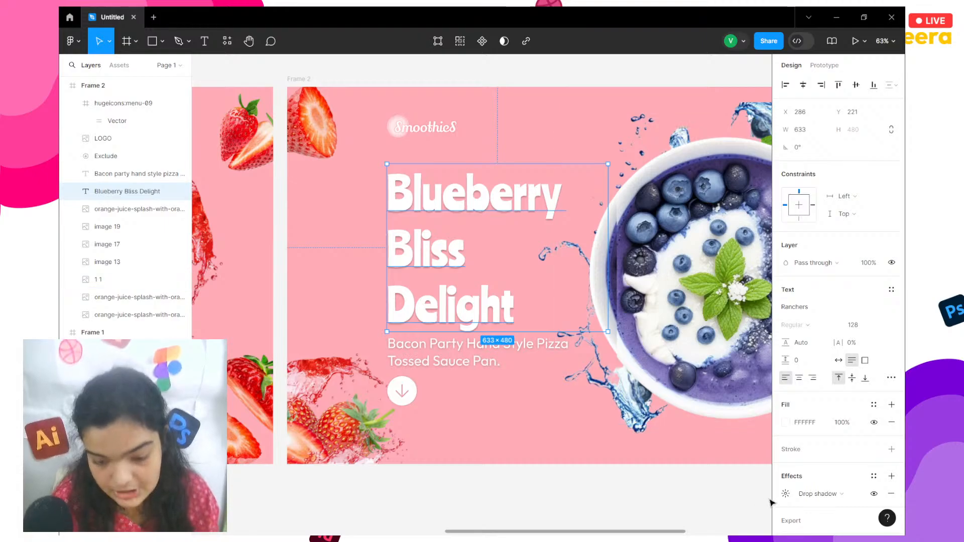
Import image 13, image 17, image 19 and the lower-corner orange-juice-splash image from the PURPLE folder and place them all on the canvas.
click(290, 102)
scroll(297, 283, down, 5)
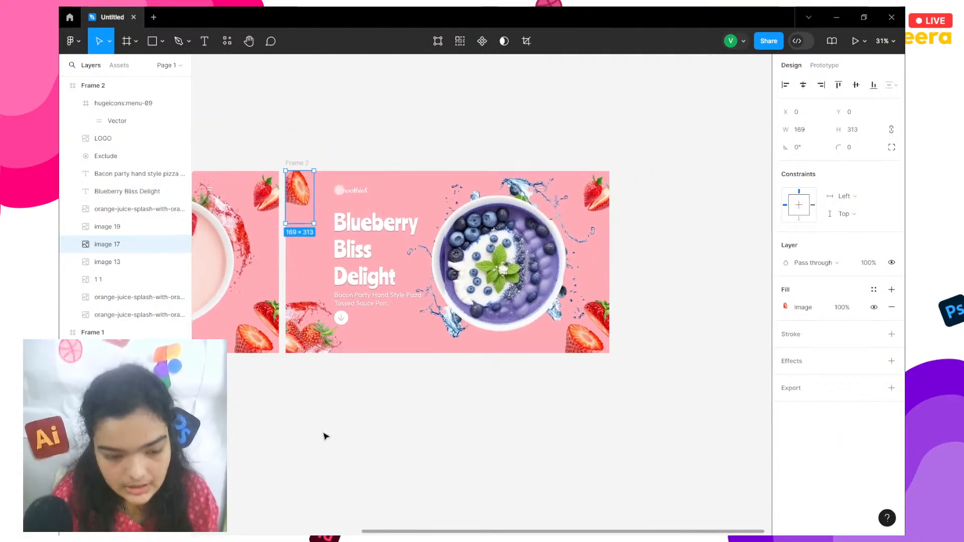
click(325, 436)
key(ctrl+shift+k)
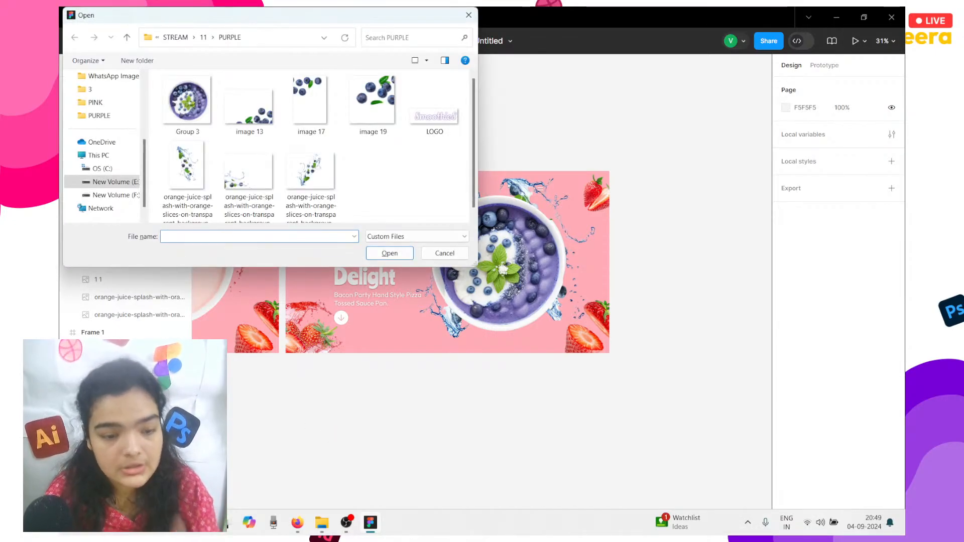
click(269, 126)
ctrl+click(307, 132)
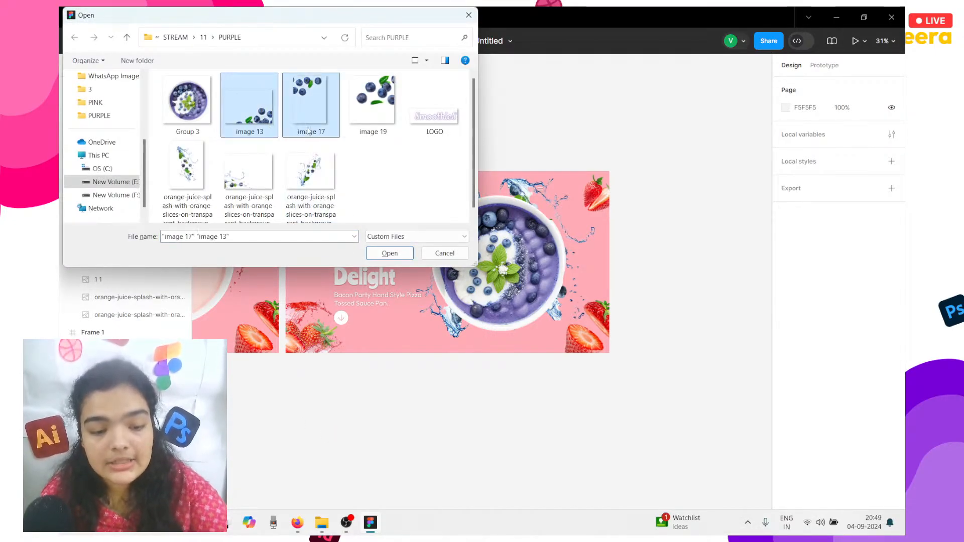
ctrl+click(361, 129)
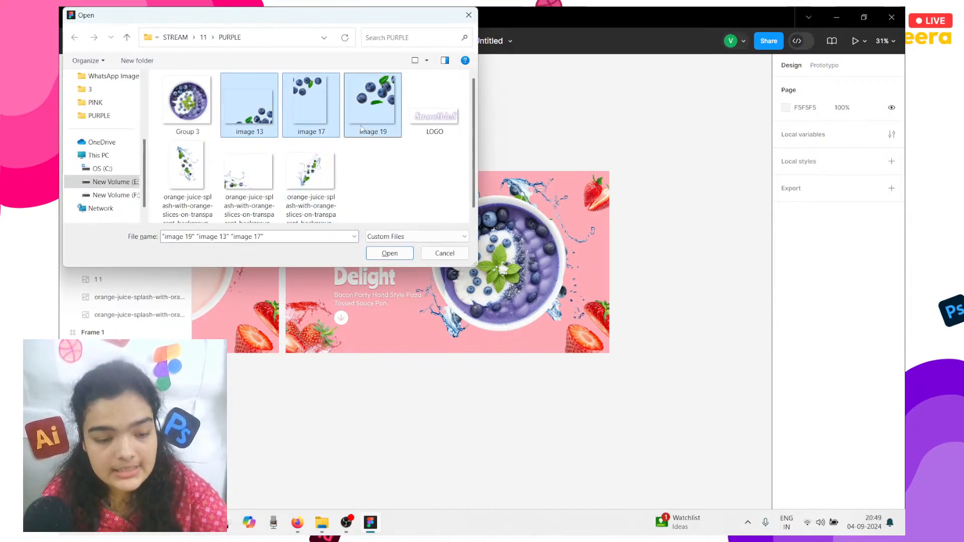
click(253, 202)
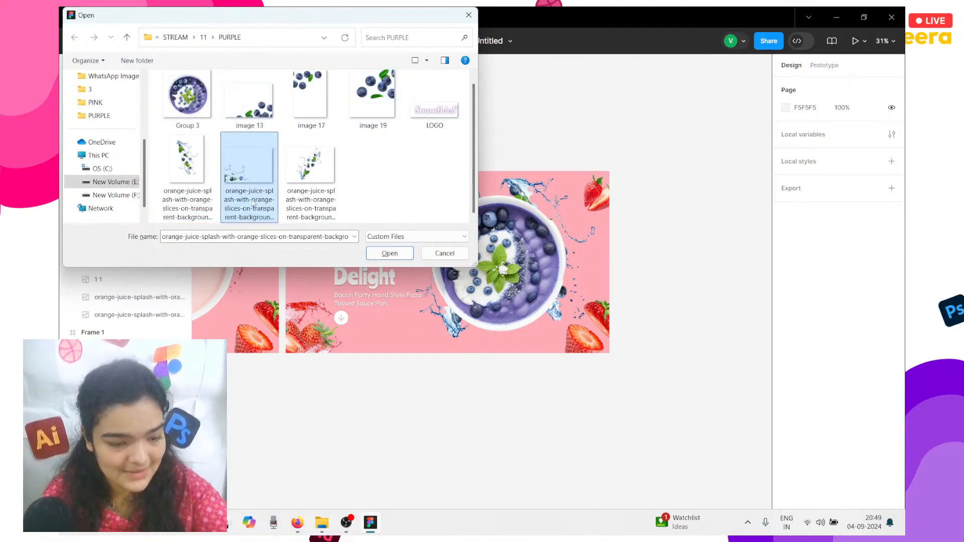
ctrl+click(249, 100)
ctrl+click(309, 100)
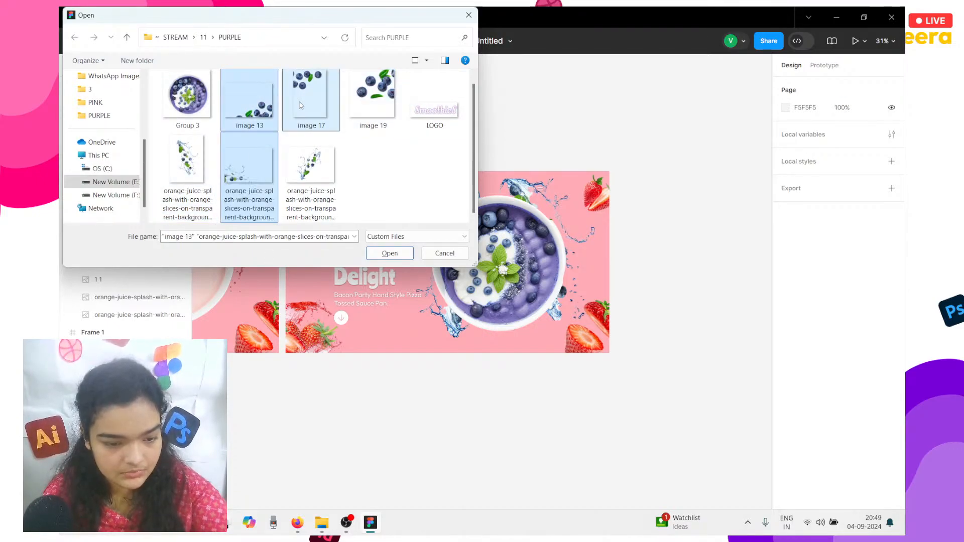
ctrl+click(360, 125)
click(390, 253)
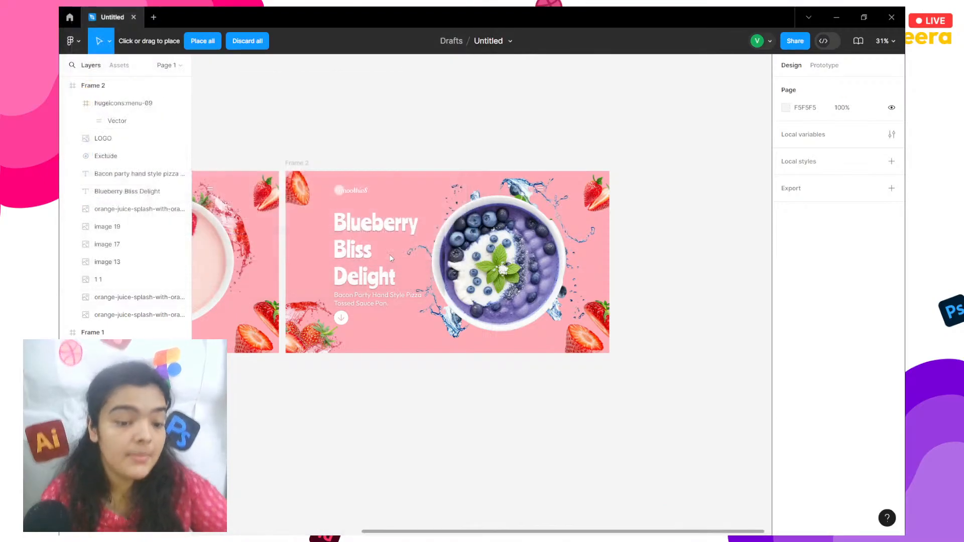
click(211, 43)
Move the imported images above Frame 2, and set the blueberry splash into the frame's lower-left corner at X 0, Y 379.
drag(430, 280, 390, 91)
click(390, 91)
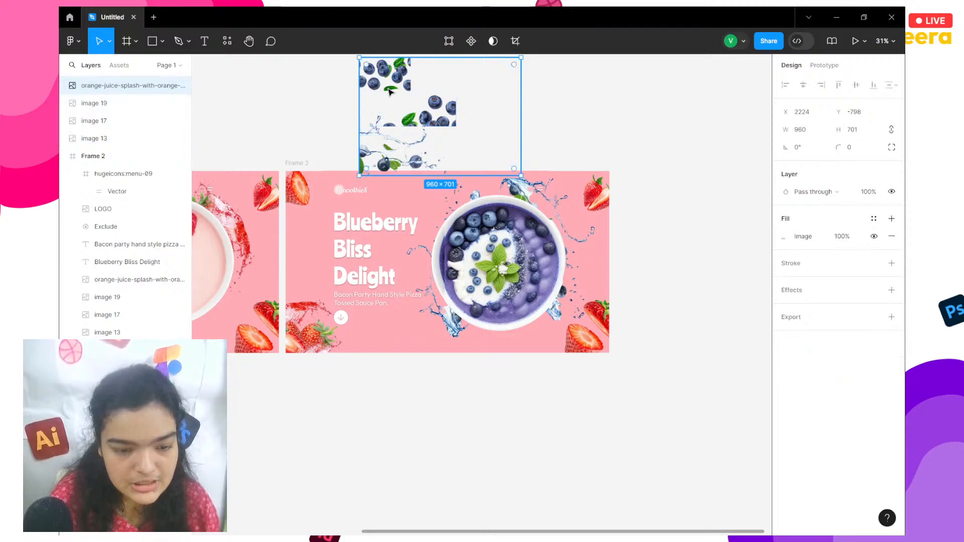
double_click(390, 91)
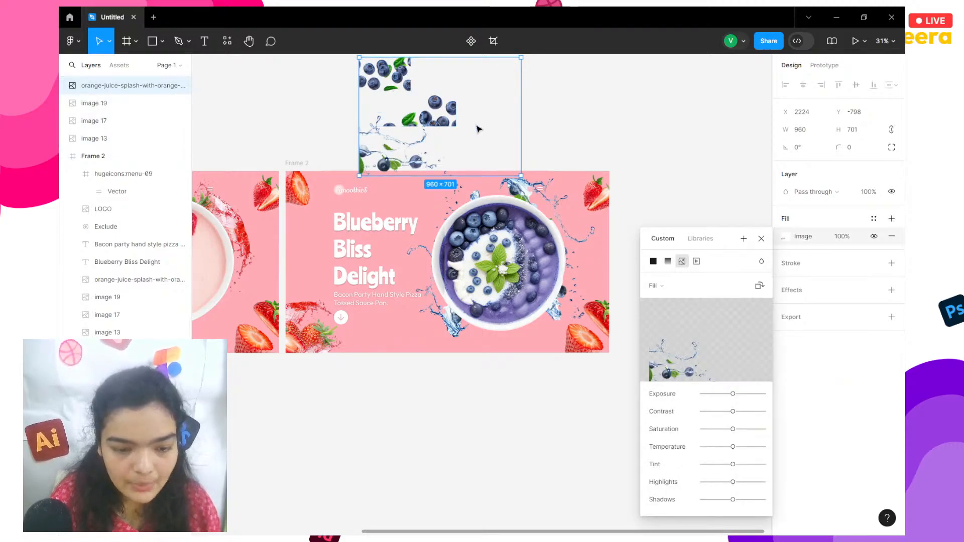
drag(477, 130, 526, 77)
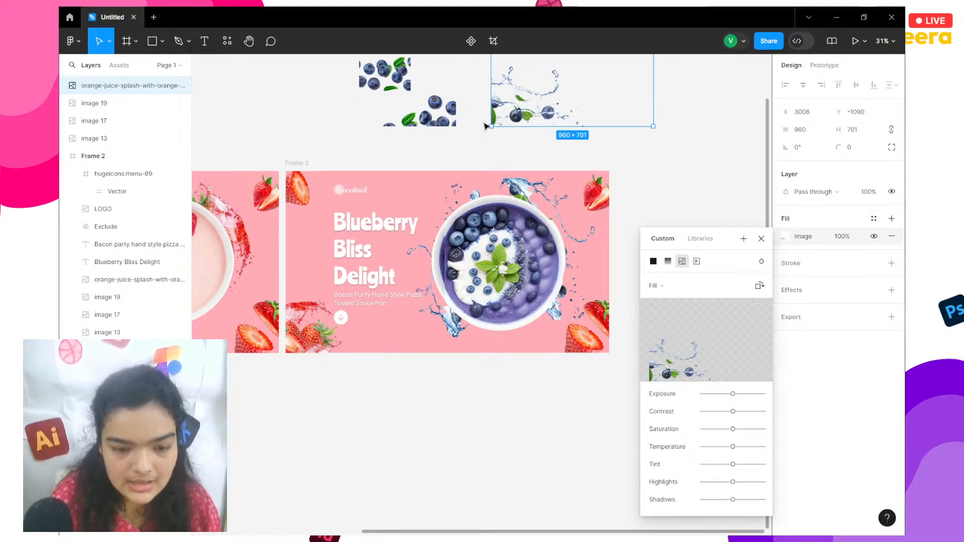
drag(497, 119, 319, 329)
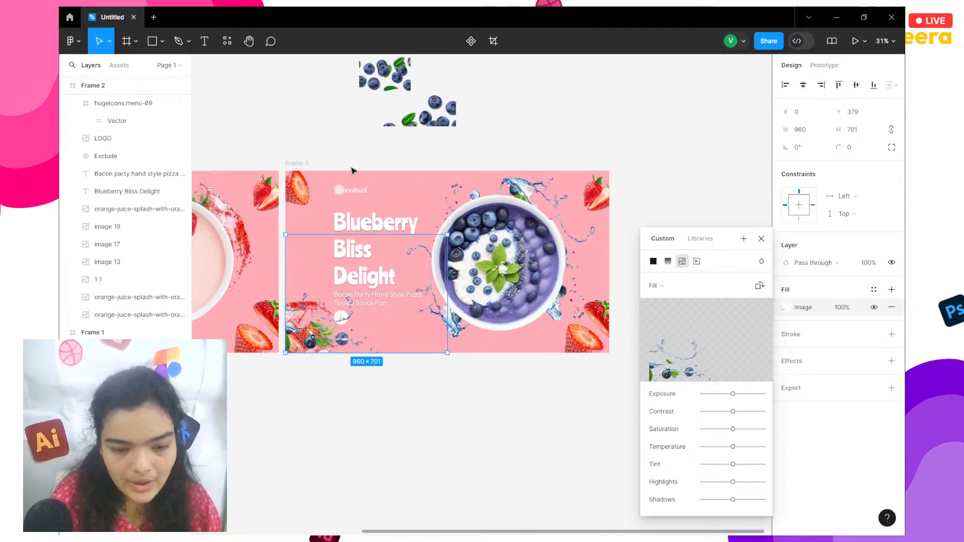
Move the remaining blueberry images onto Frame 2's corners: image 13 lower right, image 19 upper right and image 17 upper left.
click(435, 126)
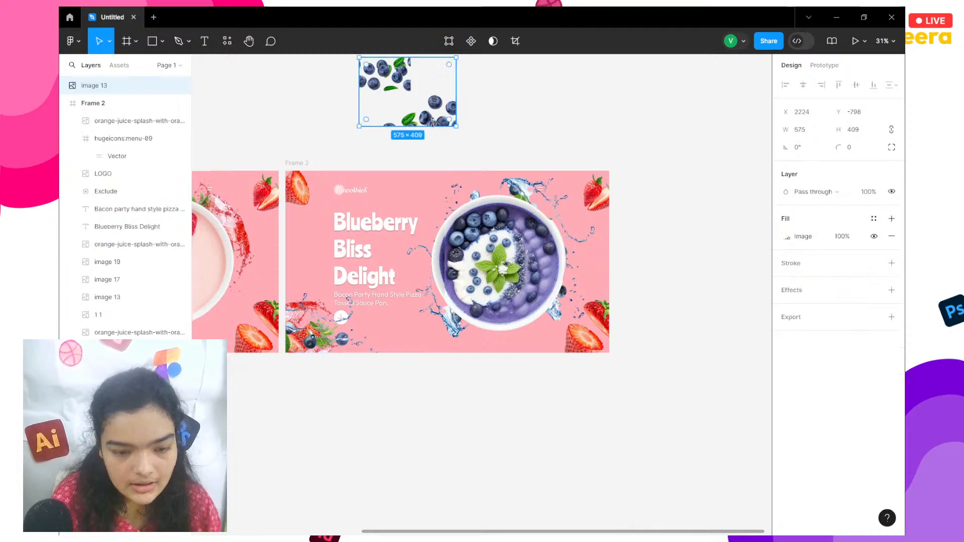
drag(435, 126, 586, 342)
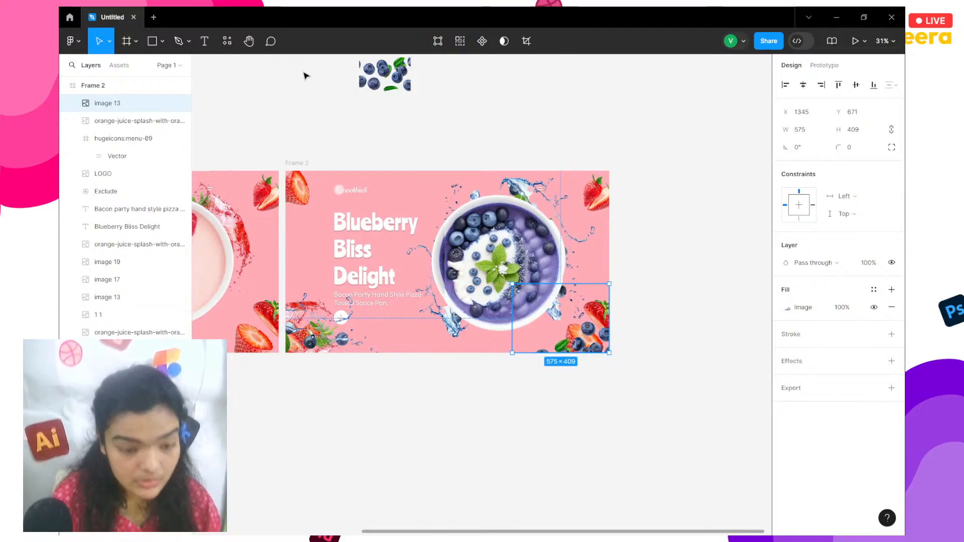
click(384, 76)
drag(384, 75, 592, 200)
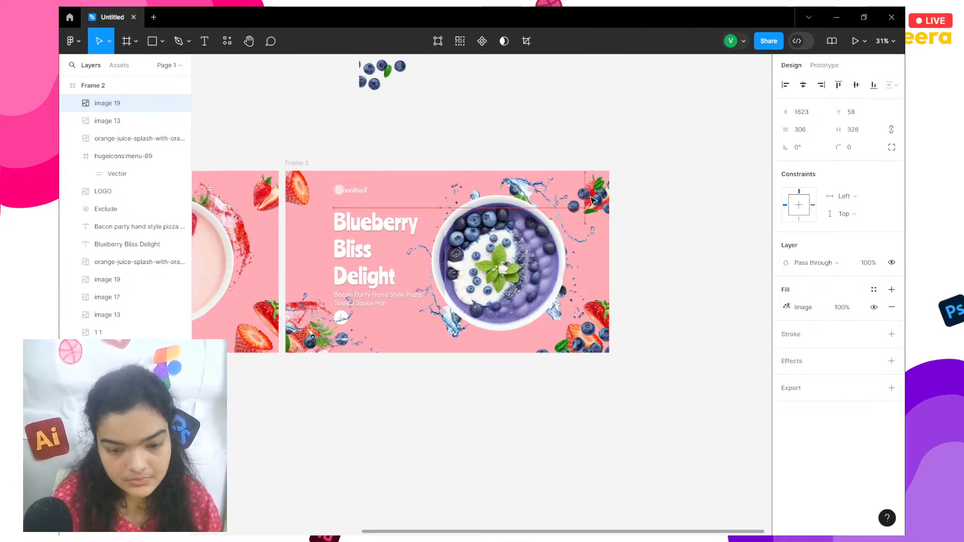
drag(370, 97, 316, 192)
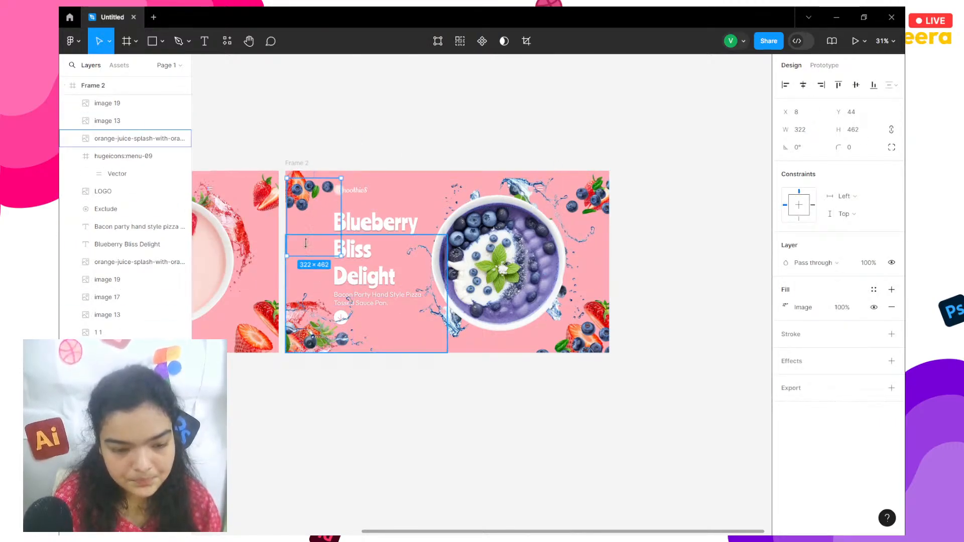
Delete the strawberry image in Frame 2's upper-left corner, and toggle the new image 13's visibility off and on to identify it.
click(296, 174)
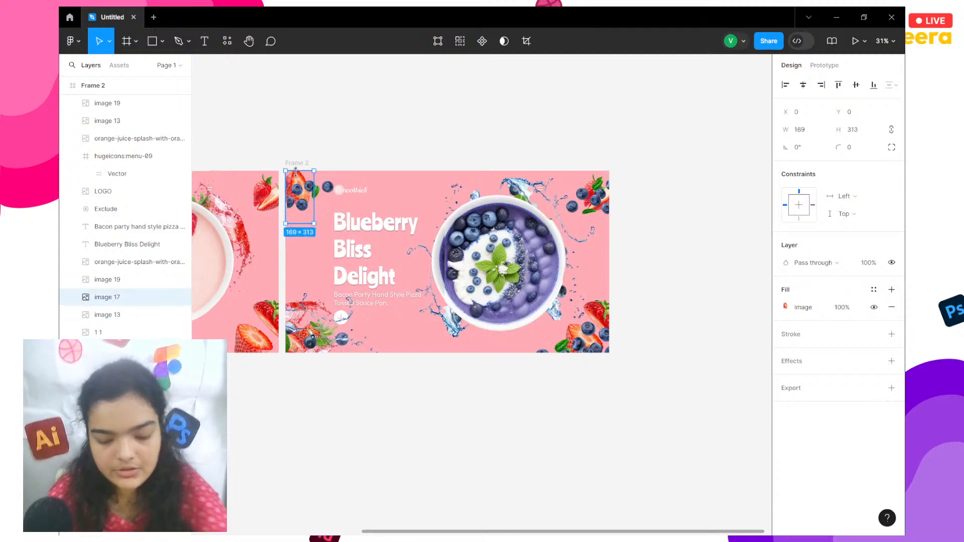
key(Delete)
click(314, 294)
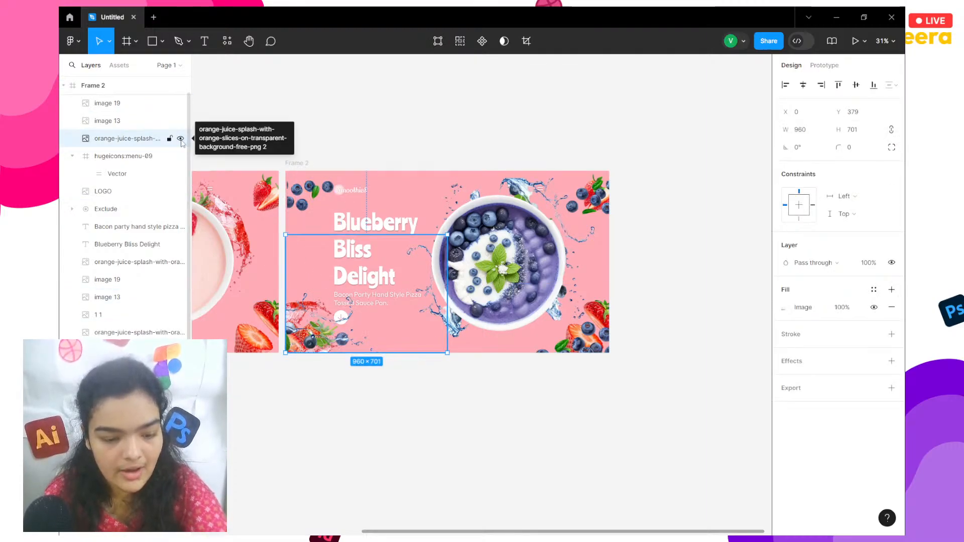
key(ctrl+z)
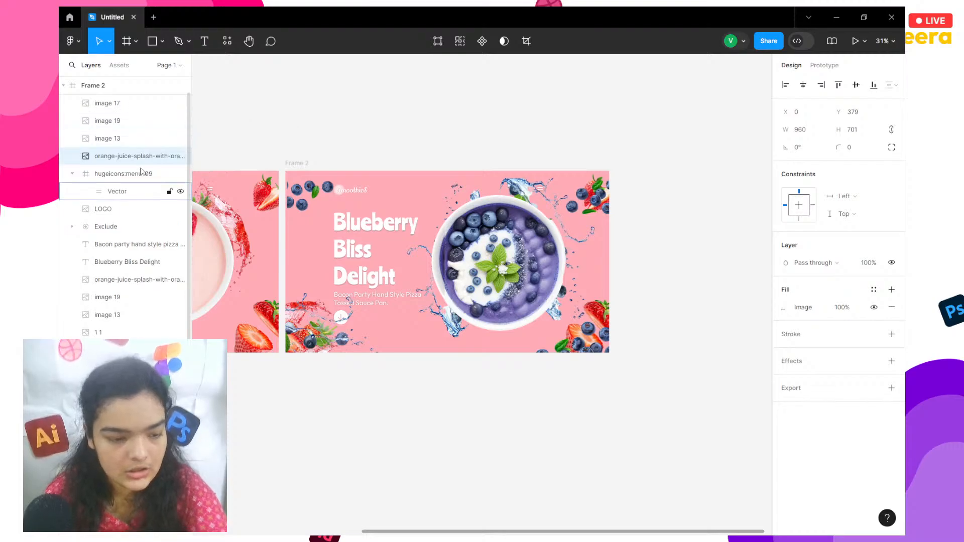
click(127, 135)
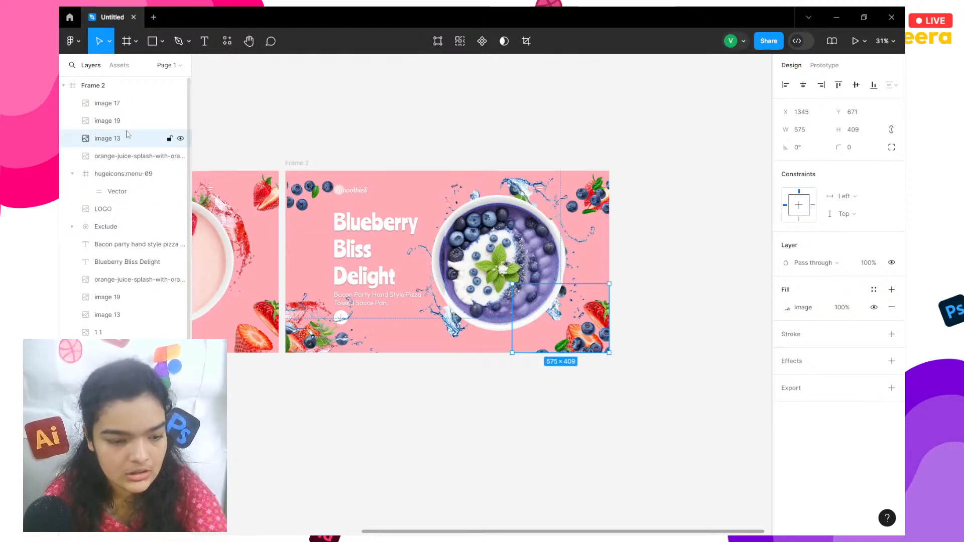
click(180, 138)
click(182, 138)
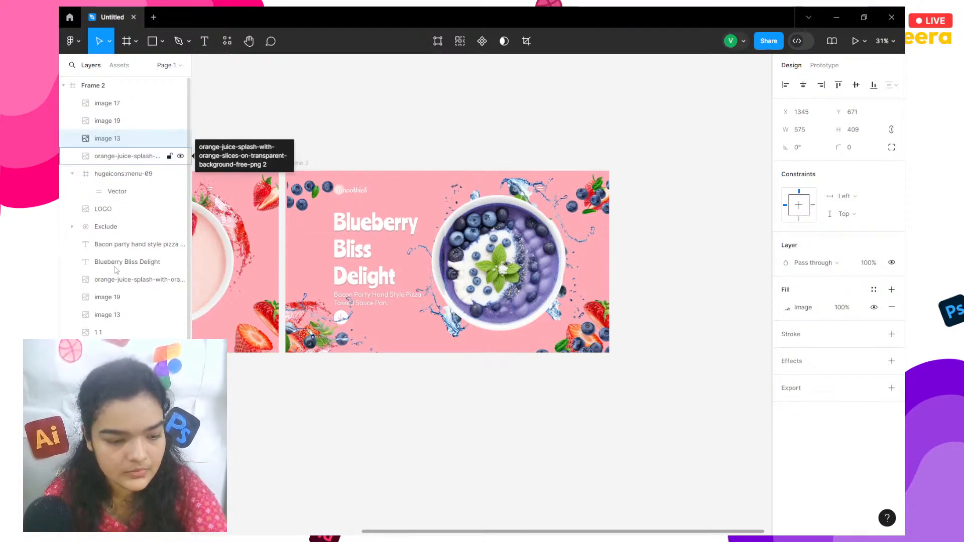
Delete the old strawberry splash, image 19 and image 13 layers from Frame 2, keeping their blueberry replacements.
click(116, 266)
click(115, 276)
key(Delete)
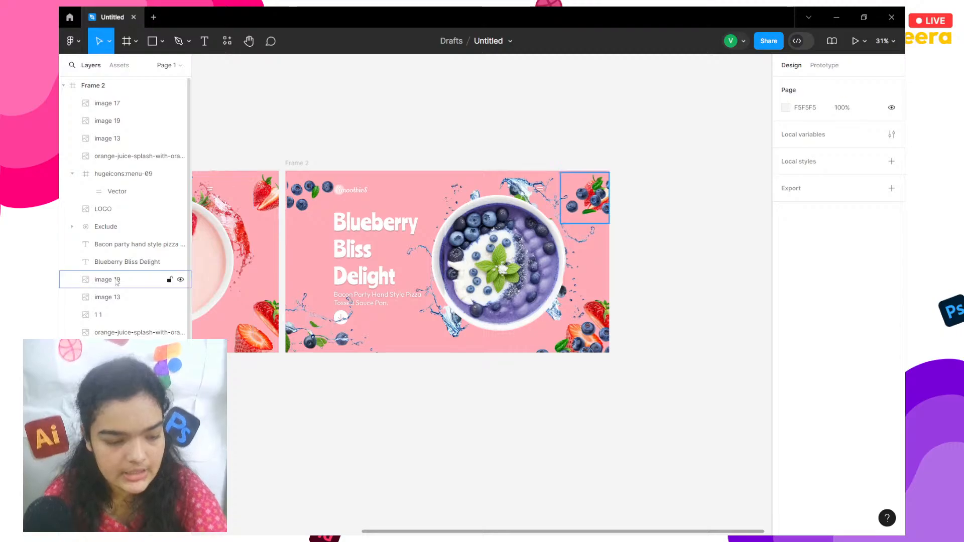
click(115, 278)
key(Delete)
click(120, 280)
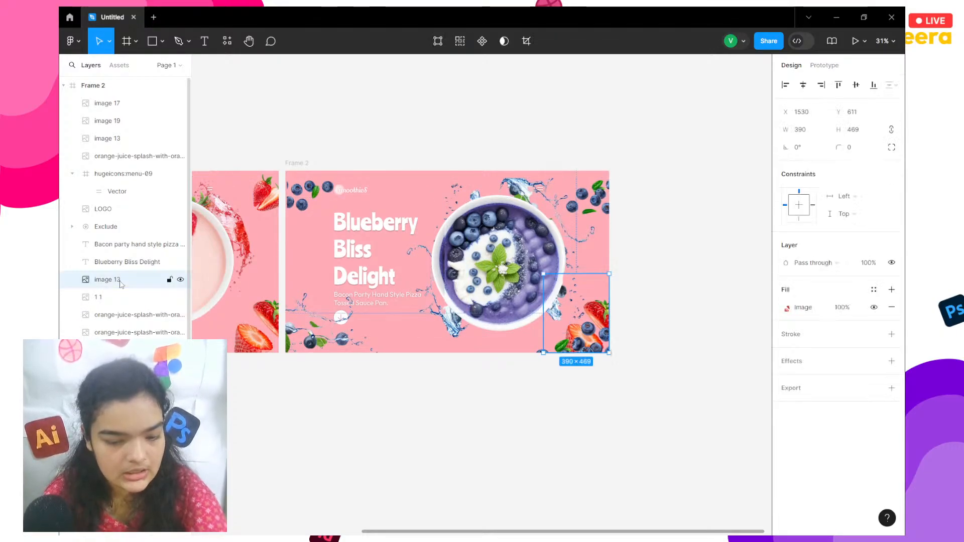
key(Delete)
Send the blueberry splash in Frame 2's lower-left corner to the back, behind the text and arrow button.
click(321, 327)
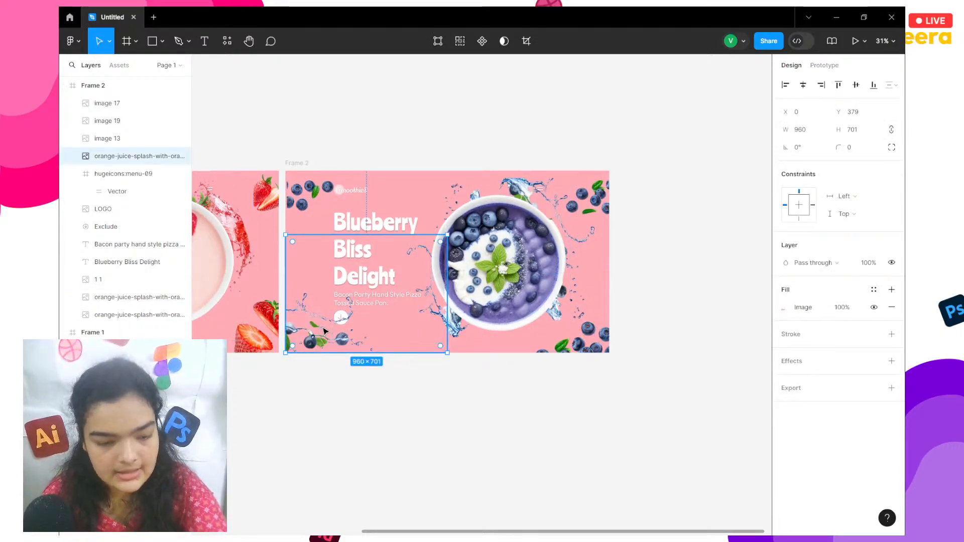
right_click(324, 331)
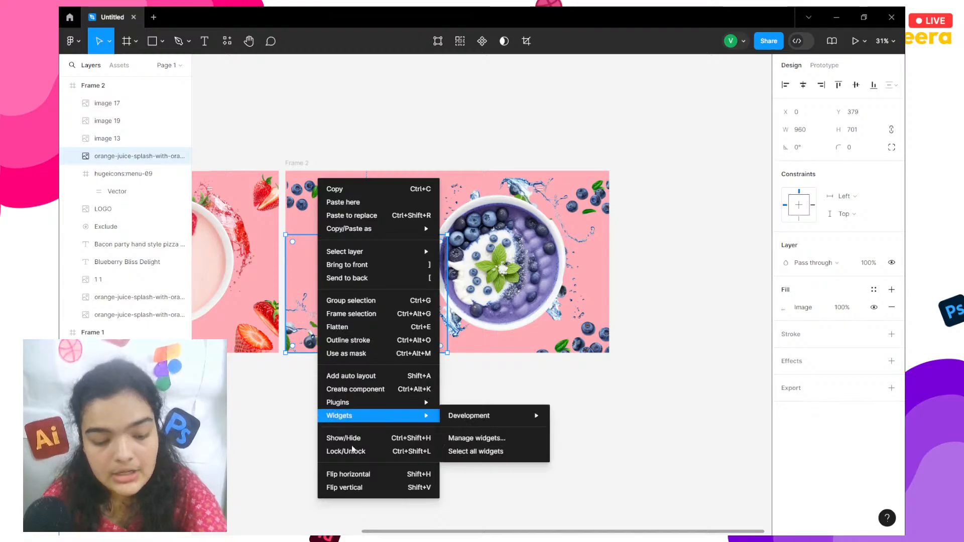
click(381, 277)
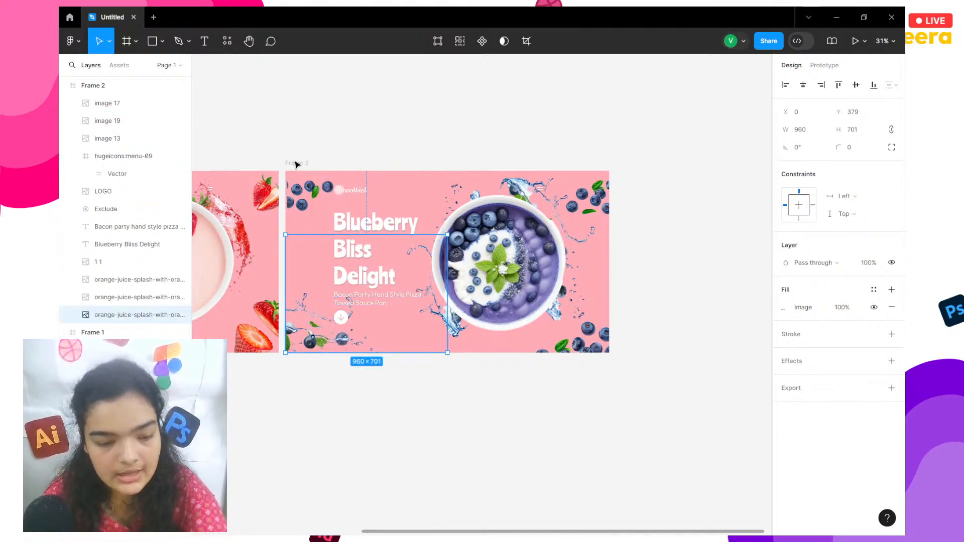
Send the upper-left blueberry image 17 to the back and move it to X 0, Y 21.
click(309, 216)
right_click(301, 179)
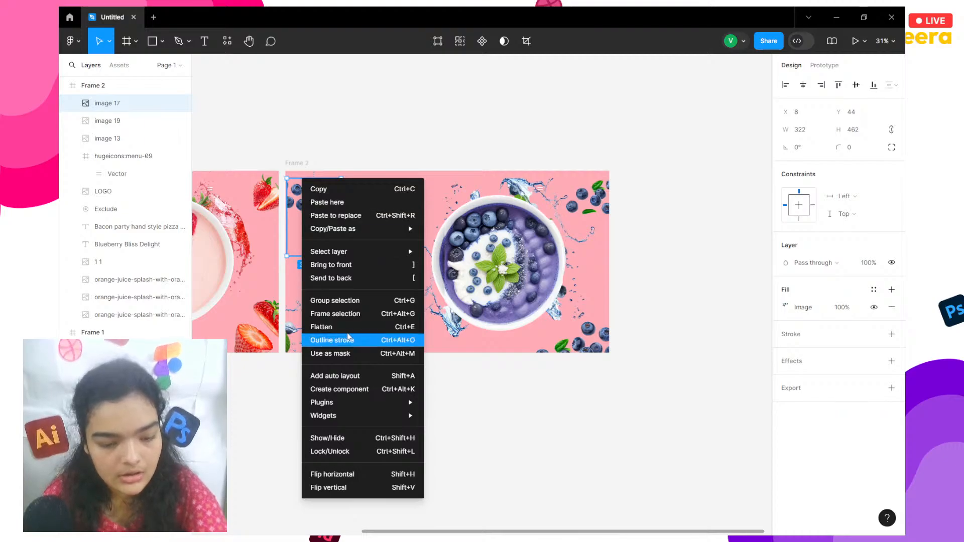
click(335, 278)
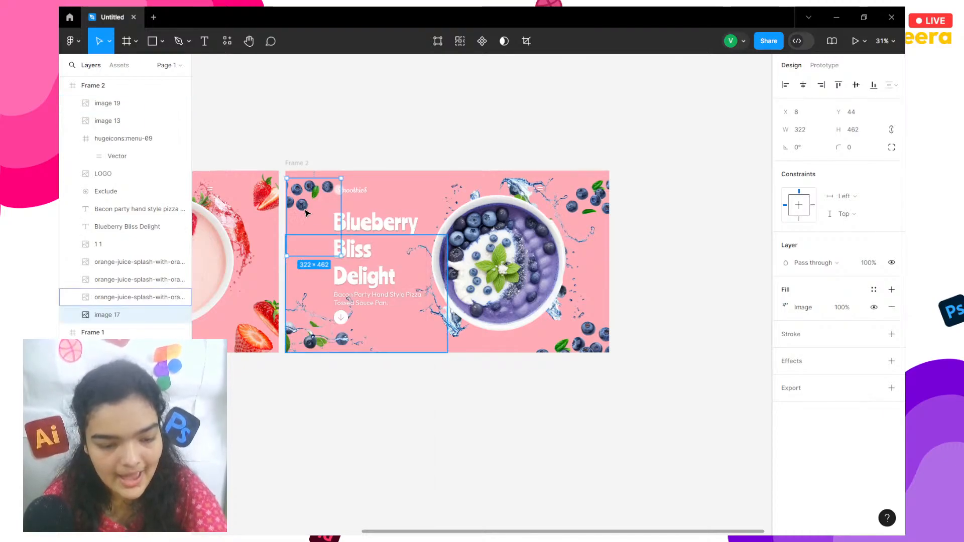
drag(305, 205, 301, 206)
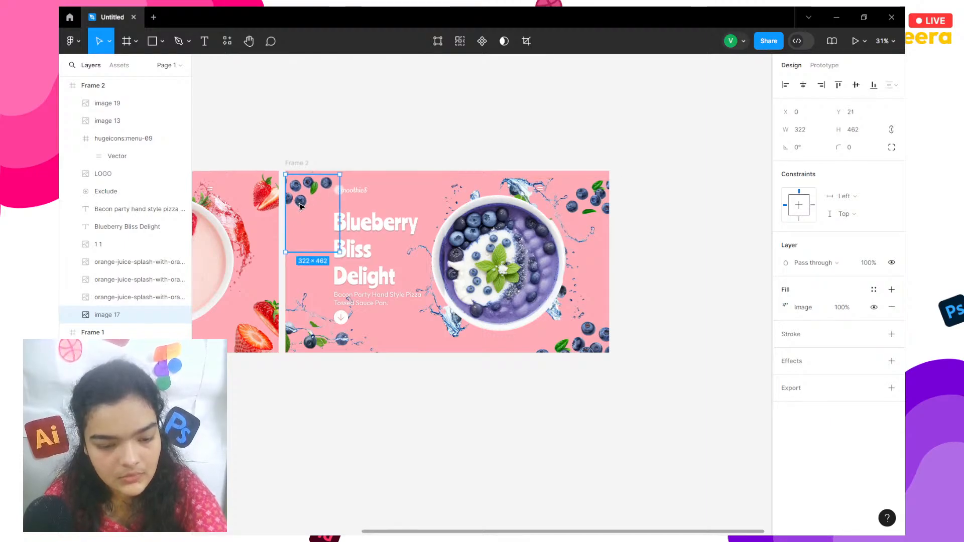
Recolour Frame 2's background with a purple sampled from the bowl, lighten it to about 6059B1 and make the fill a linear gradient.
click(299, 165)
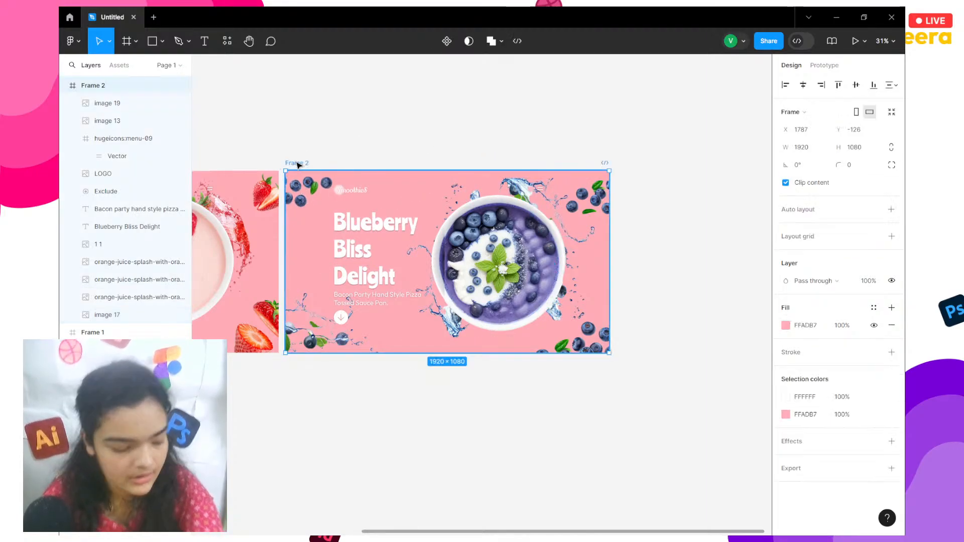
click(787, 326)
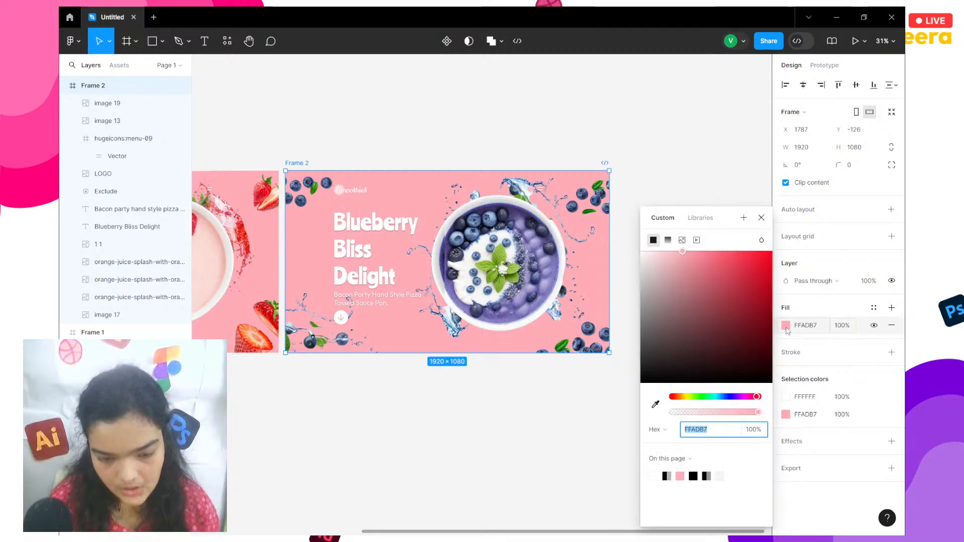
click(733, 397)
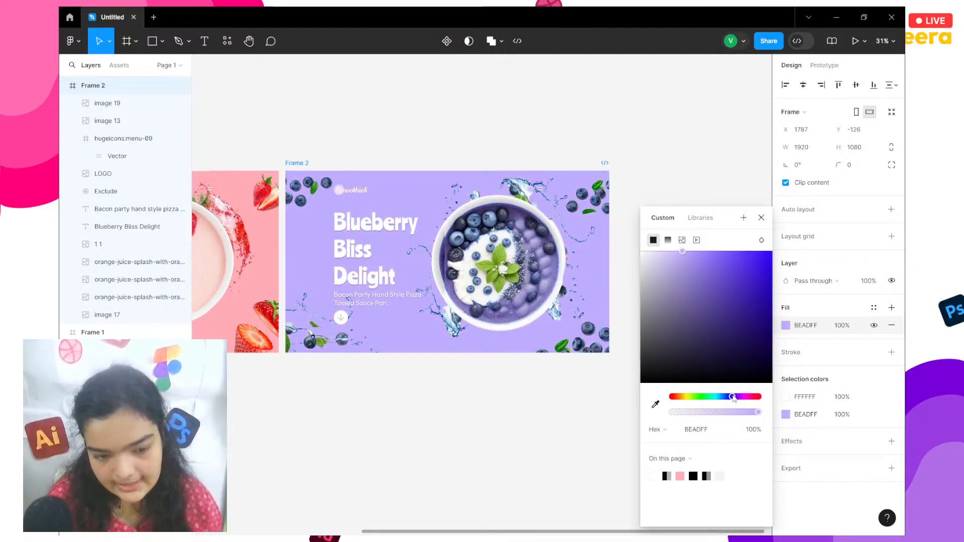
click(655, 405)
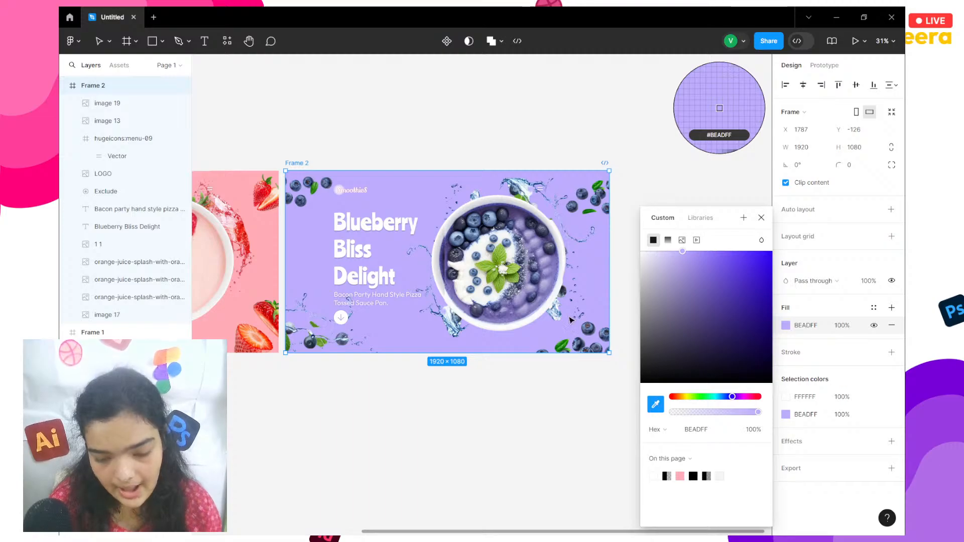
click(543, 265)
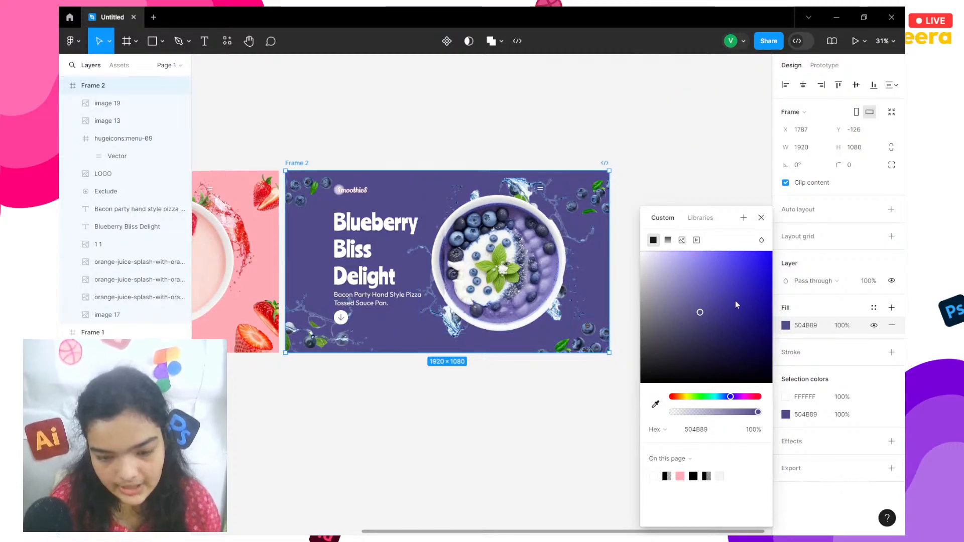
mouse_move(695, 306)
mouse_down()
mouse_move(691, 261)
mouse_move(681, 271)
mouse_move(689, 291)
mouse_move(654, 310)
mouse_move(706, 294)
mouse_up()
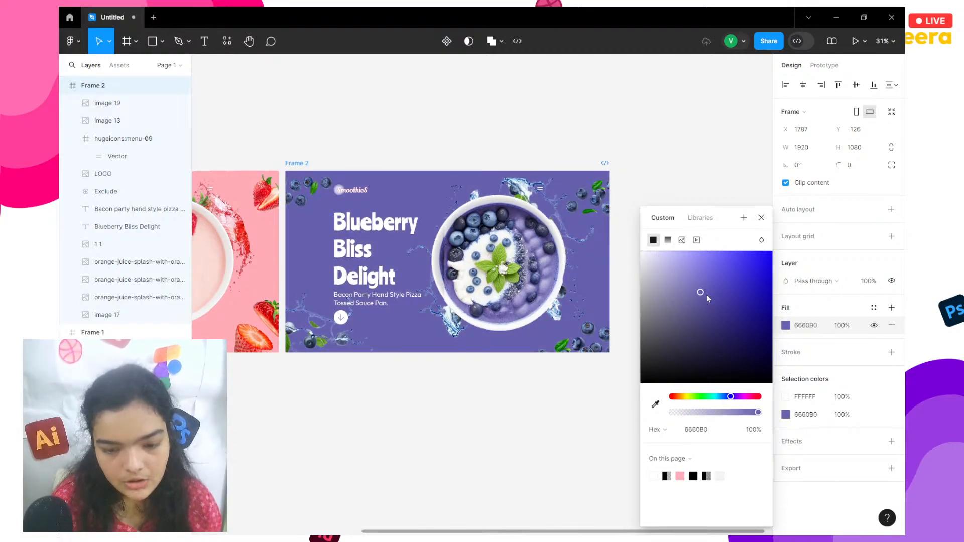
click(667, 240)
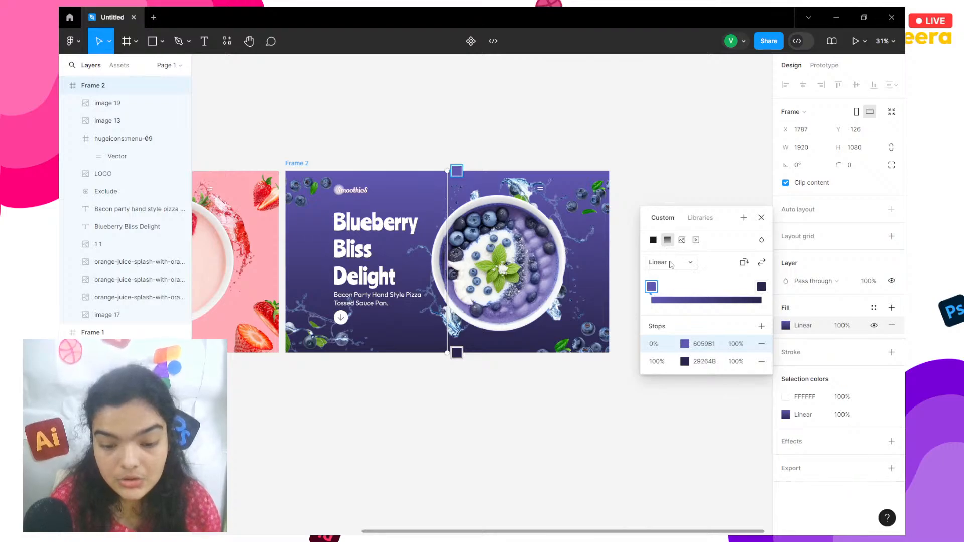
Make Frame 2's fill a radial gradient centred on the bowl, reverse its colour stops and extend it past the frame's lower edge.
click(670, 262)
click(671, 275)
click(674, 300)
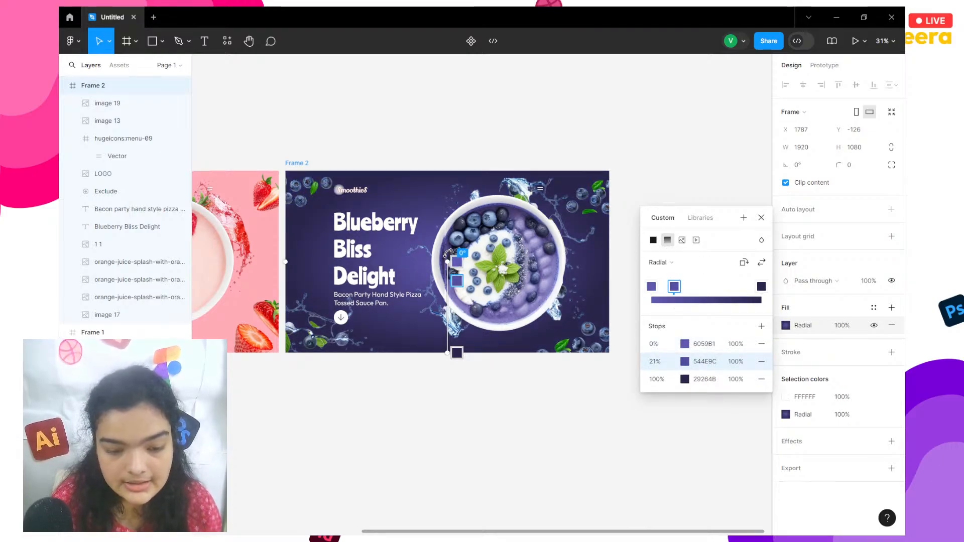
drag(446, 261, 499, 265)
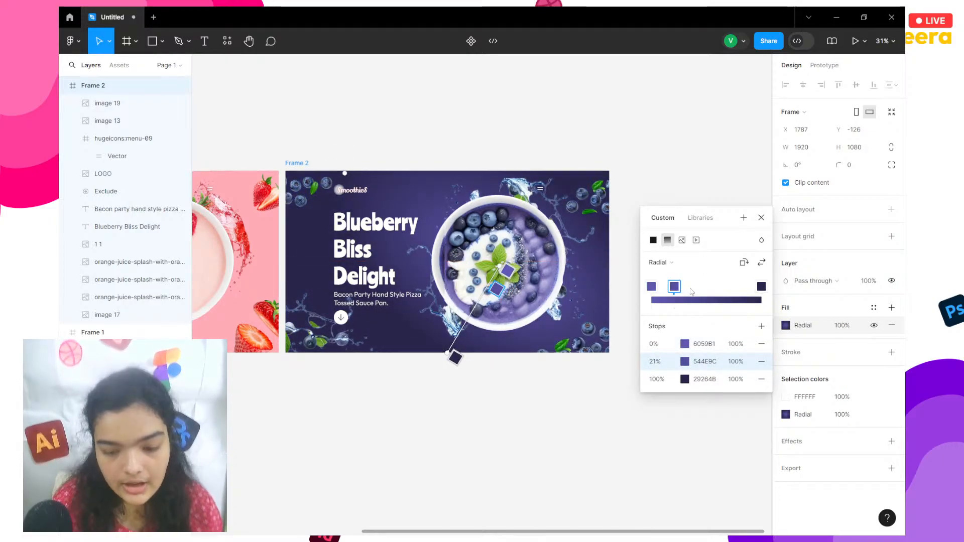
click(759, 264)
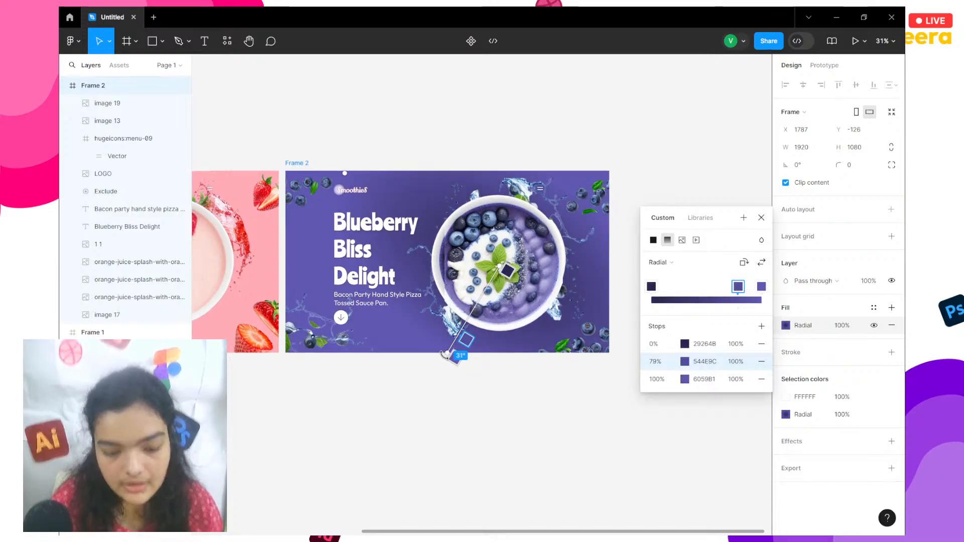
drag(447, 355, 422, 400)
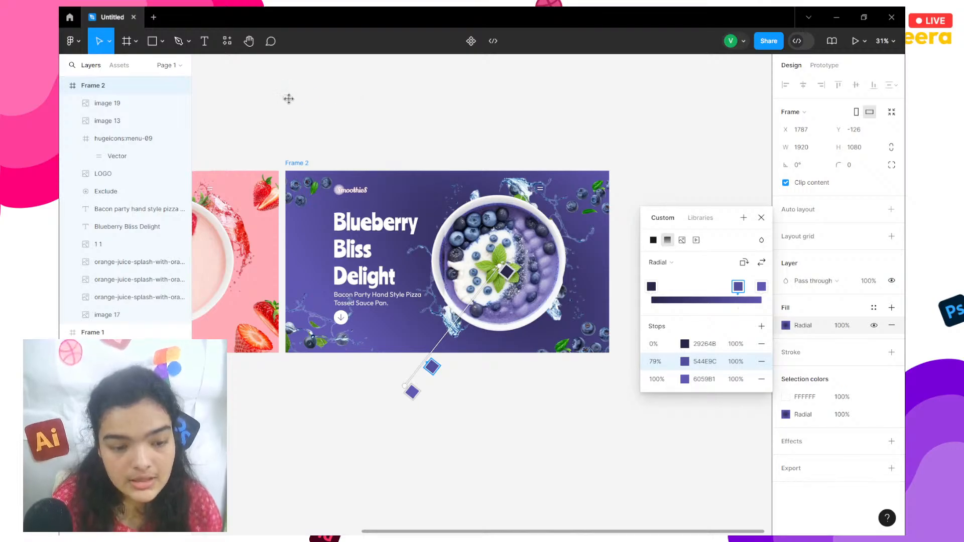
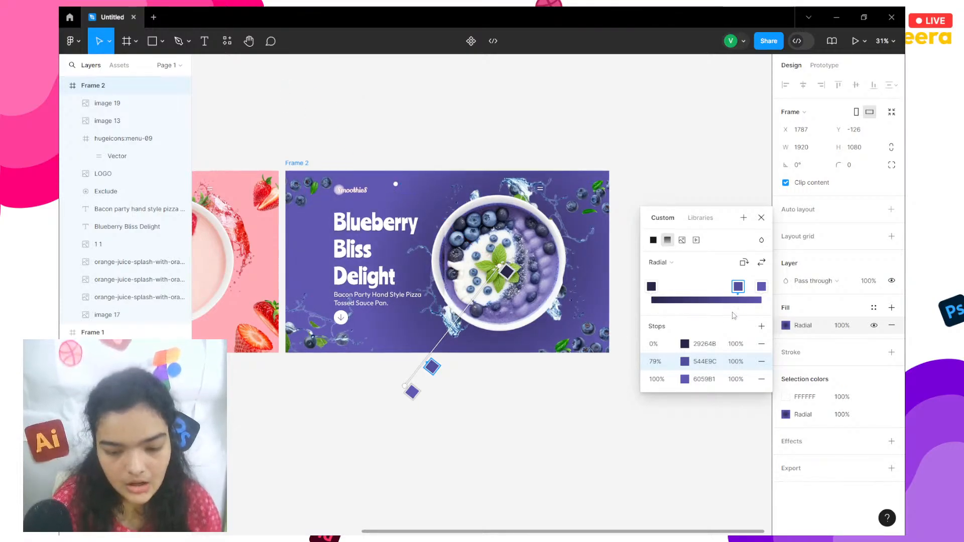
Set the radial gradient's centre stop to light purple A59DFF and remove the 79% stop.
click(650, 286)
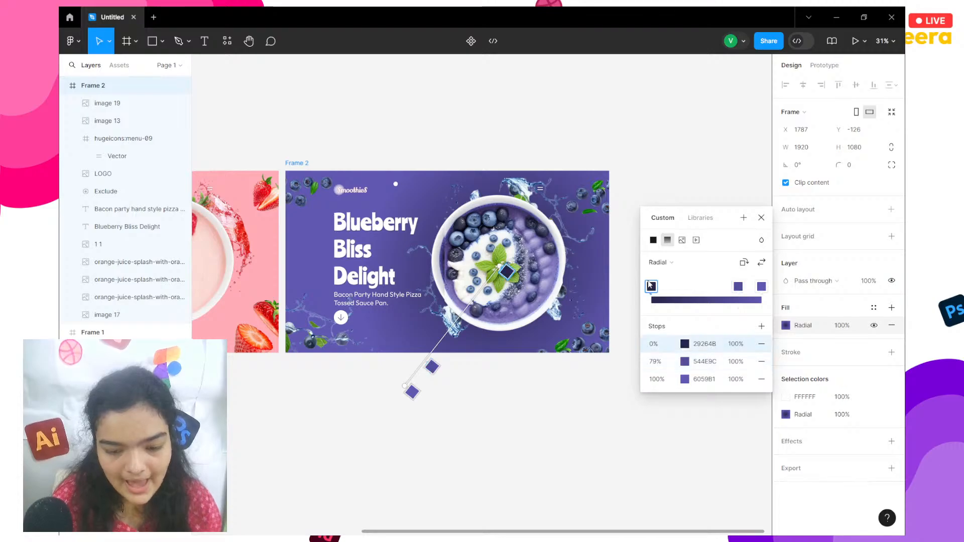
click(686, 346)
drag(585, 267, 561, 233)
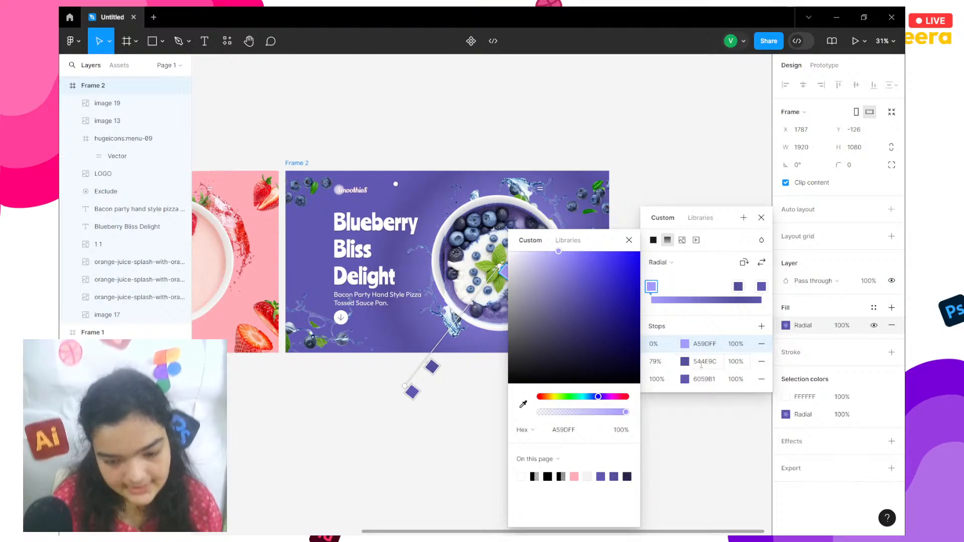
click(762, 362)
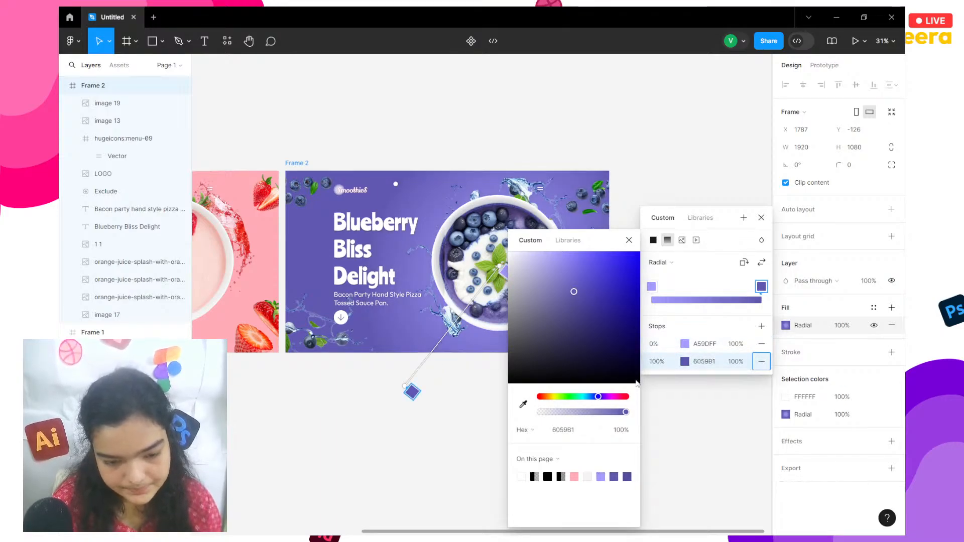
Darken the outer stop of Frame 2's gradient to 2B238E.
click(685, 361)
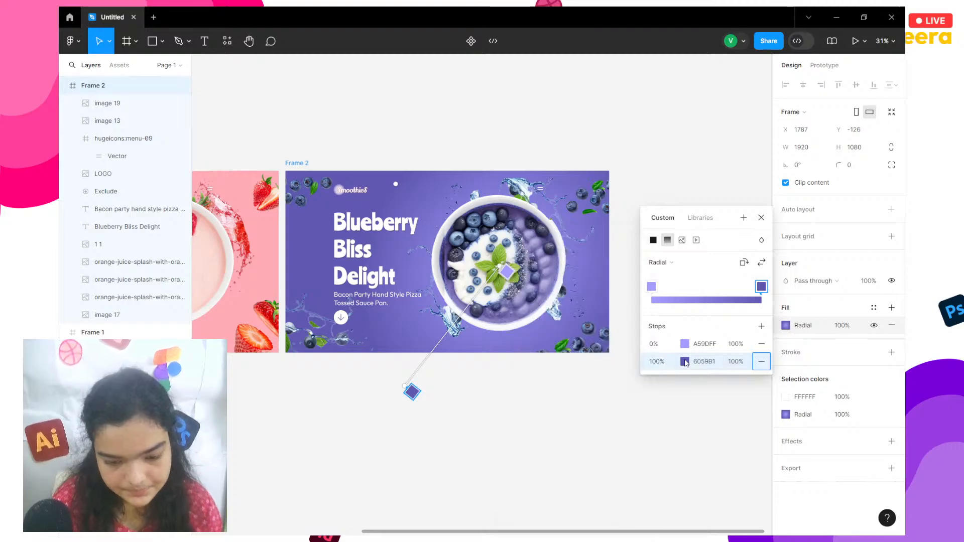
click(685, 362)
drag(595, 300, 609, 317)
Add a middle stop at 44% to Frame 2's gradient and widen the gradient beyond the frame's upper edge.
drag(443, 346, 464, 323)
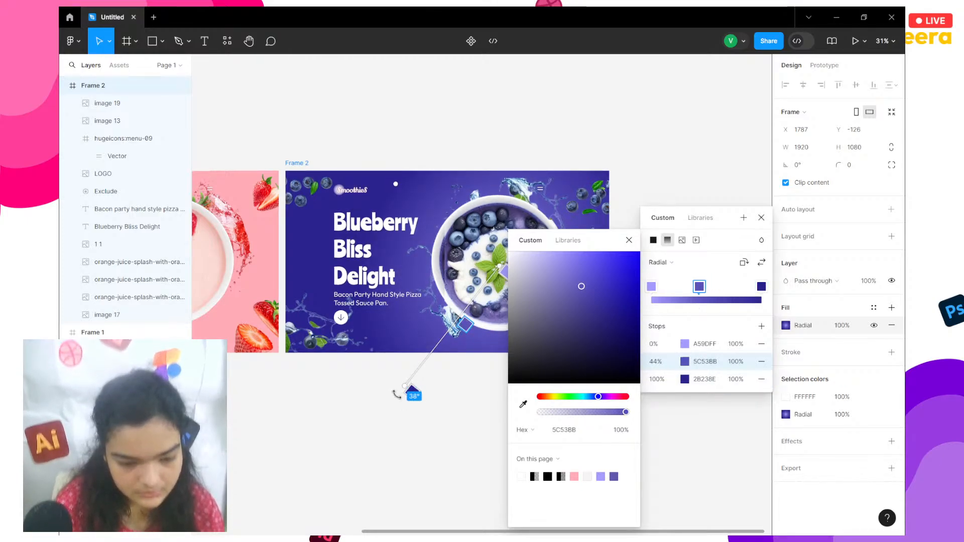
drag(396, 187, 371, 166)
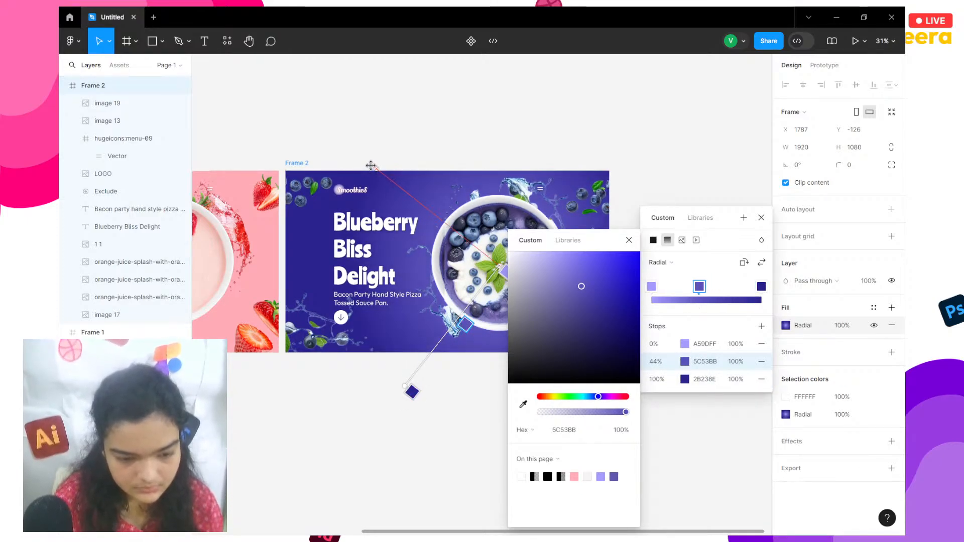
scroll(470, 197, right, 2)
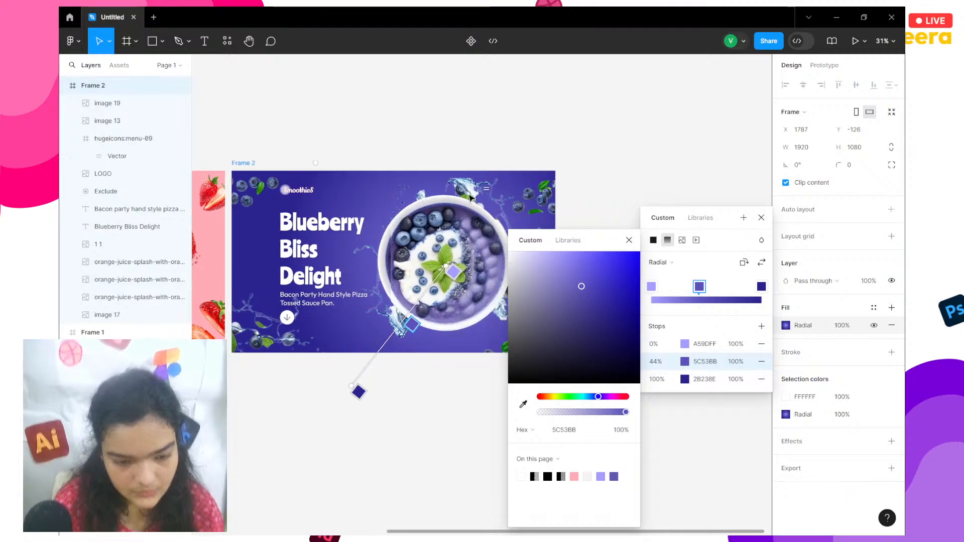
Recolour the 100% stop of Frame 2's gradient to deep purple 40069E, trying a sampled colour along the way.
click(684, 382)
mouse_move(628, 301)
mouse_down()
mouse_move(607, 338)
mouse_move(583, 333)
mouse_move(595, 291)
mouse_up()
click(523, 403)
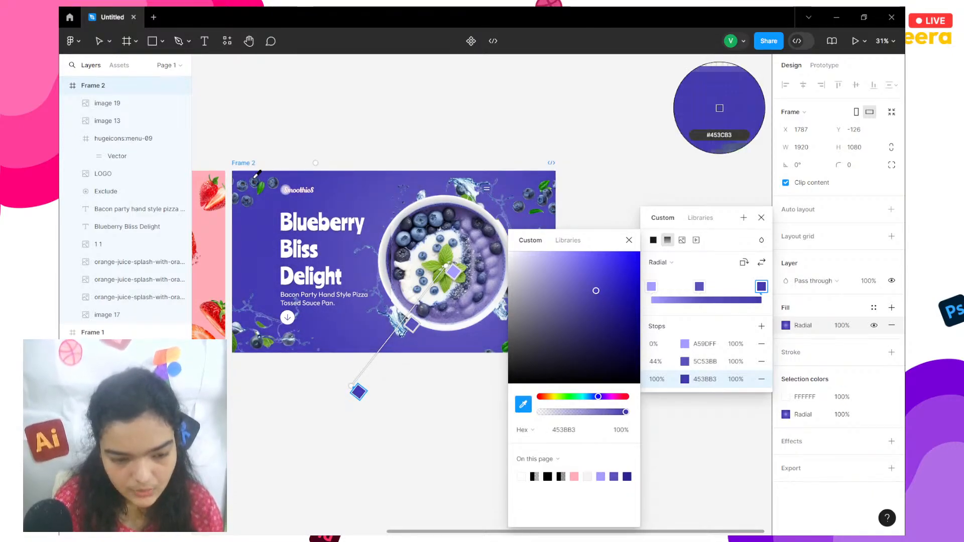
click(719, 108)
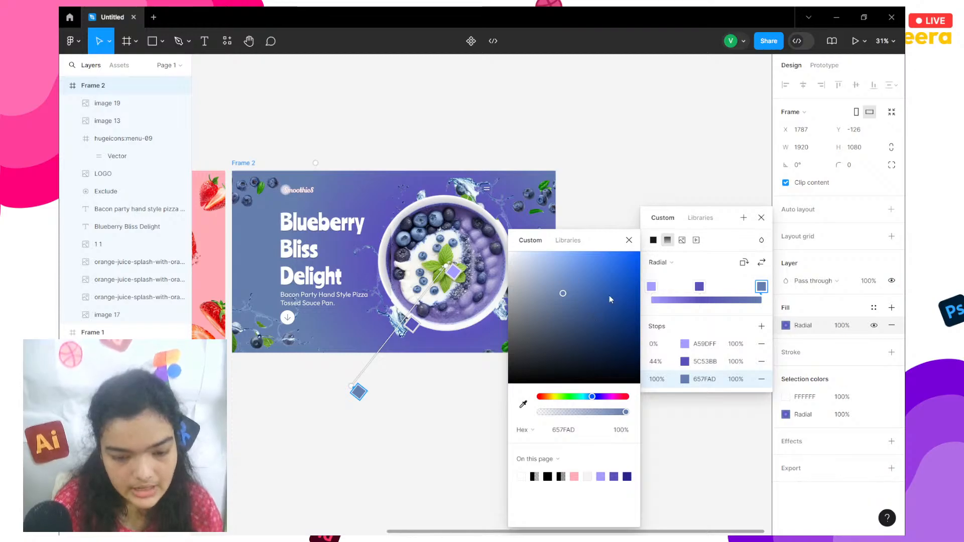
click(604, 397)
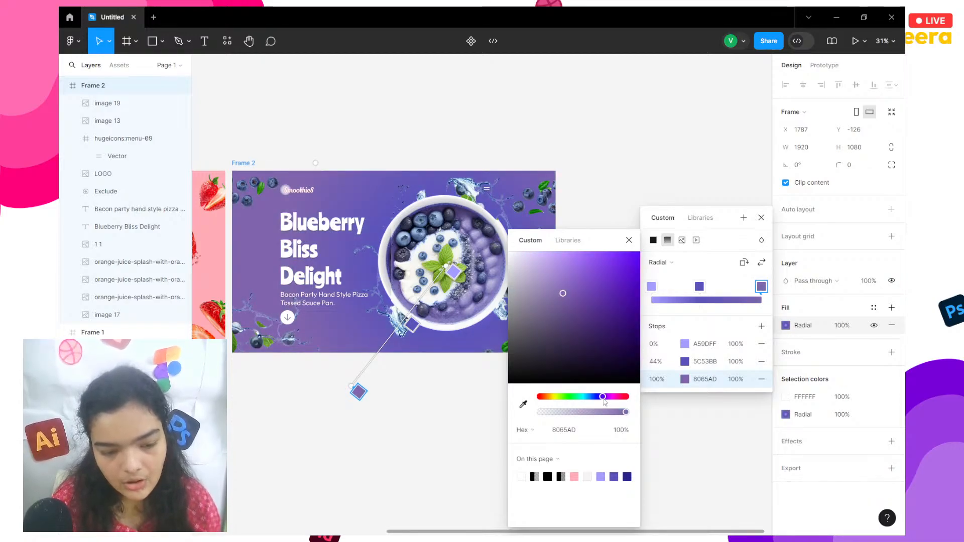
drag(628, 304, 635, 302)
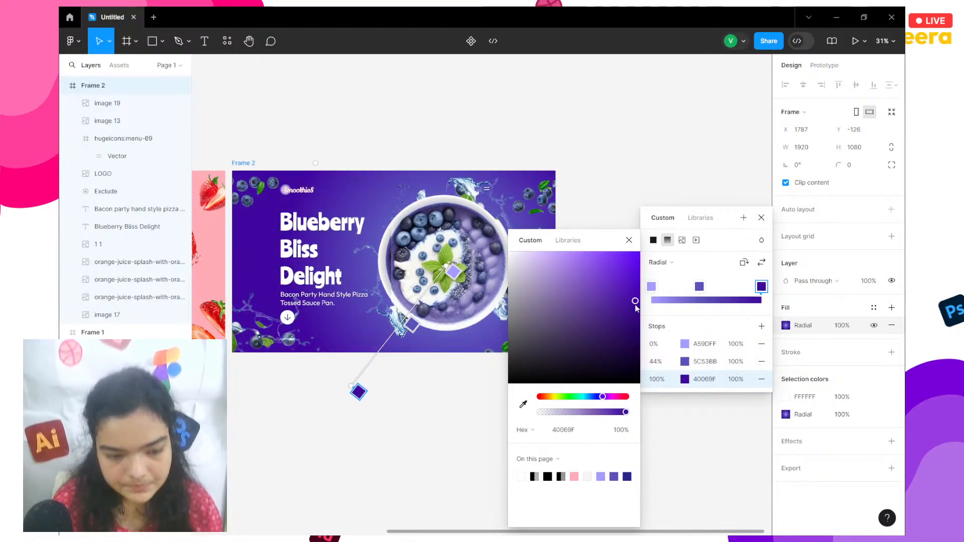
Set the 44% stop to 7255C4 and shift the gradient's centre slightly on the bowl.
click(686, 362)
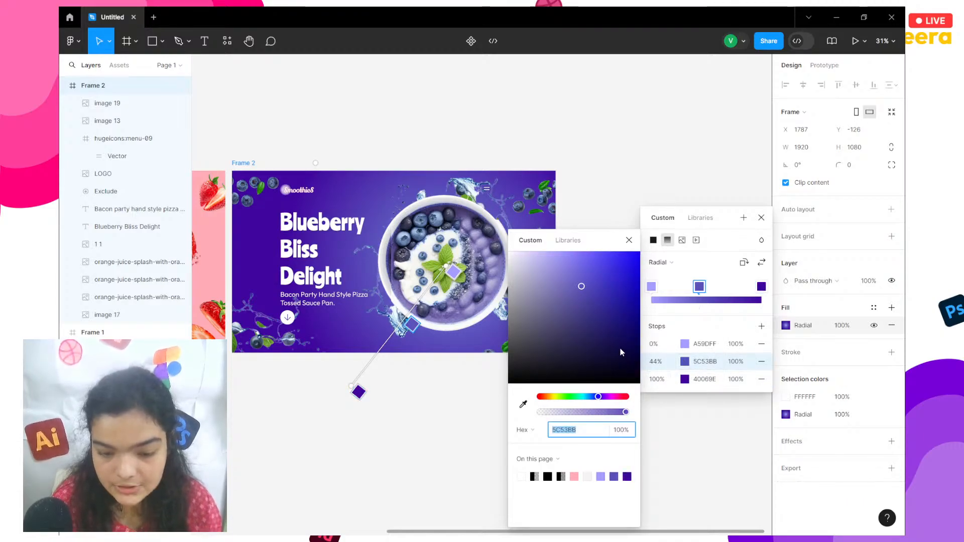
drag(592, 283, 606, 286)
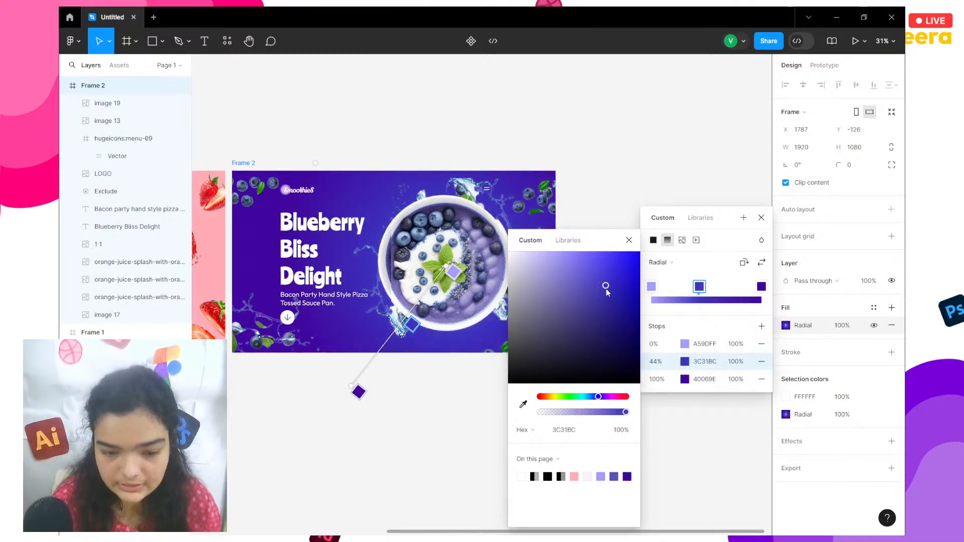
click(582, 282)
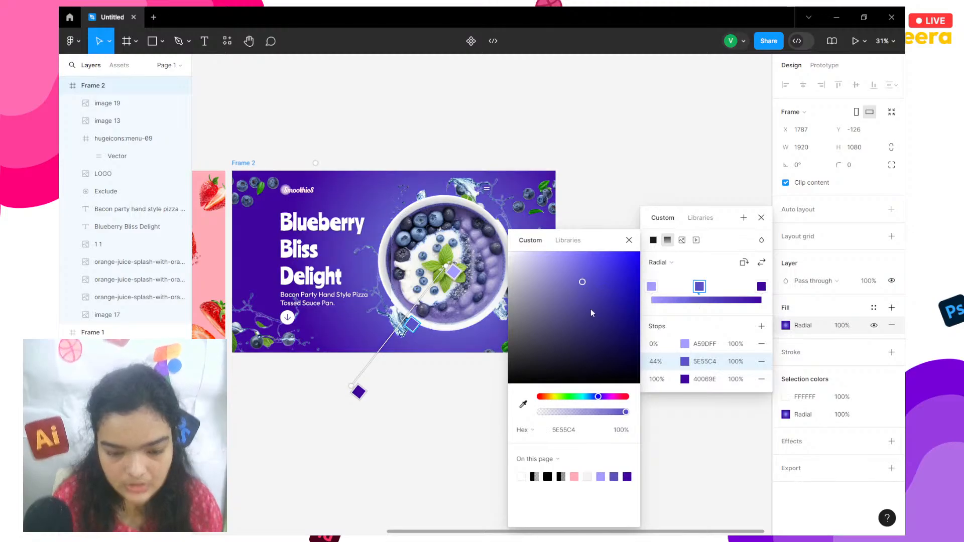
drag(598, 397, 602, 398)
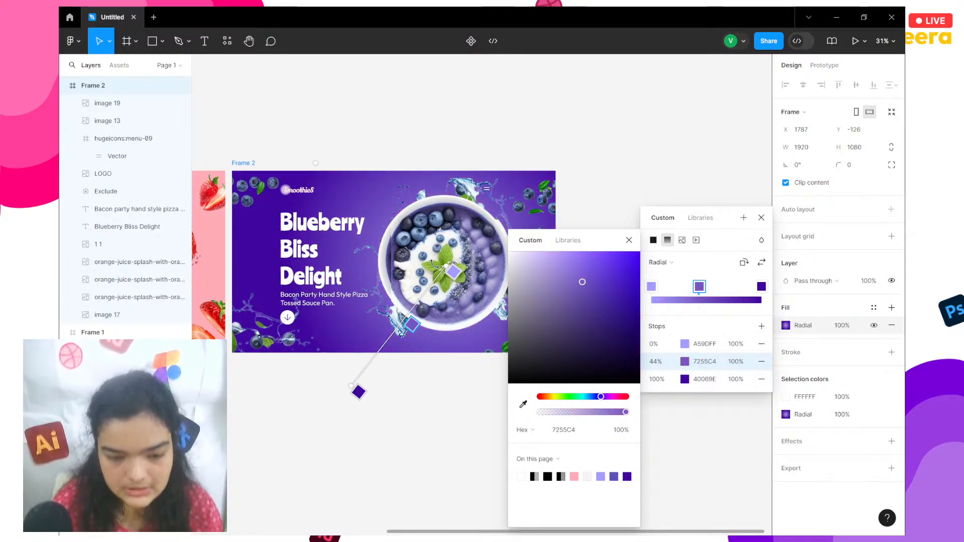
drag(446, 269, 453, 273)
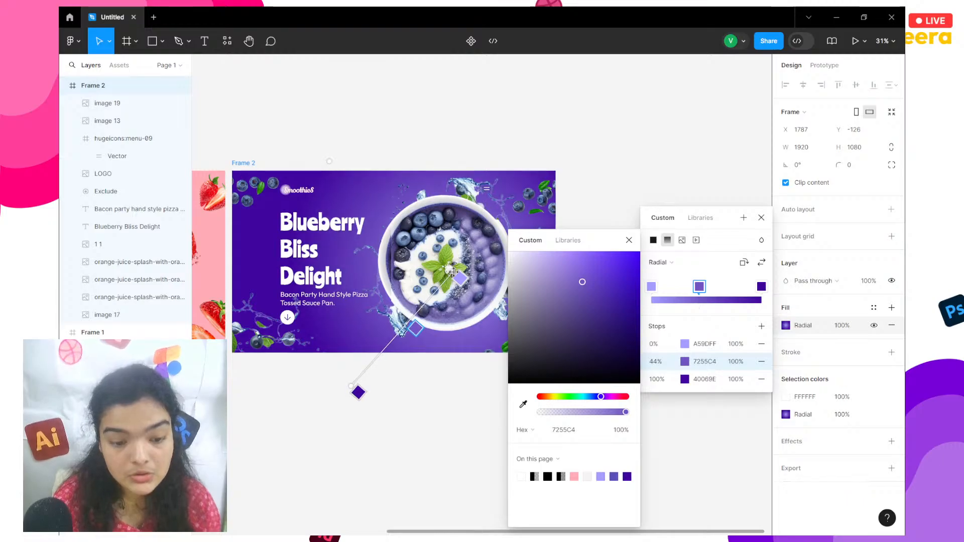
key(Escape)
Change Frame 1's solid pink background fill to a radial gradient.
scroll(402, 159, left, 6)
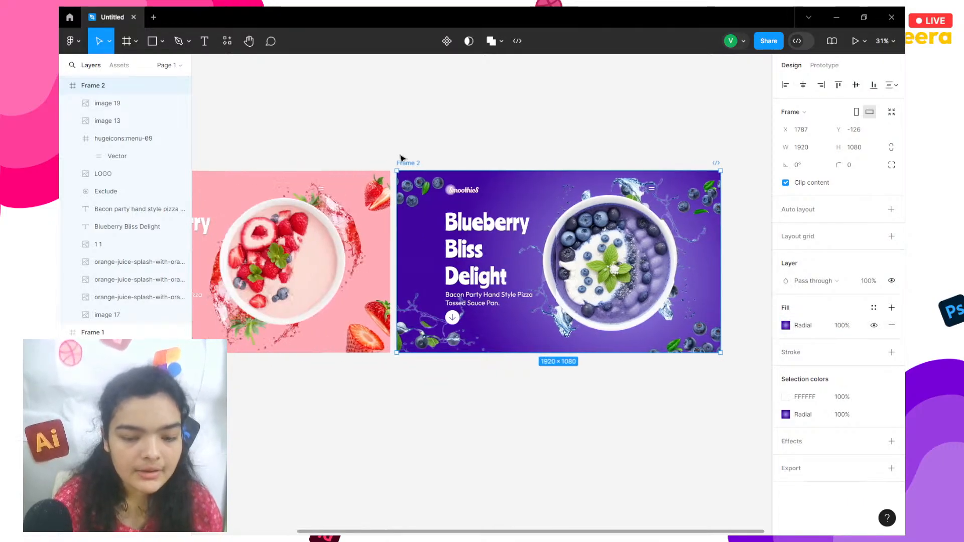
scroll(400, 157, left, 2)
click(263, 162)
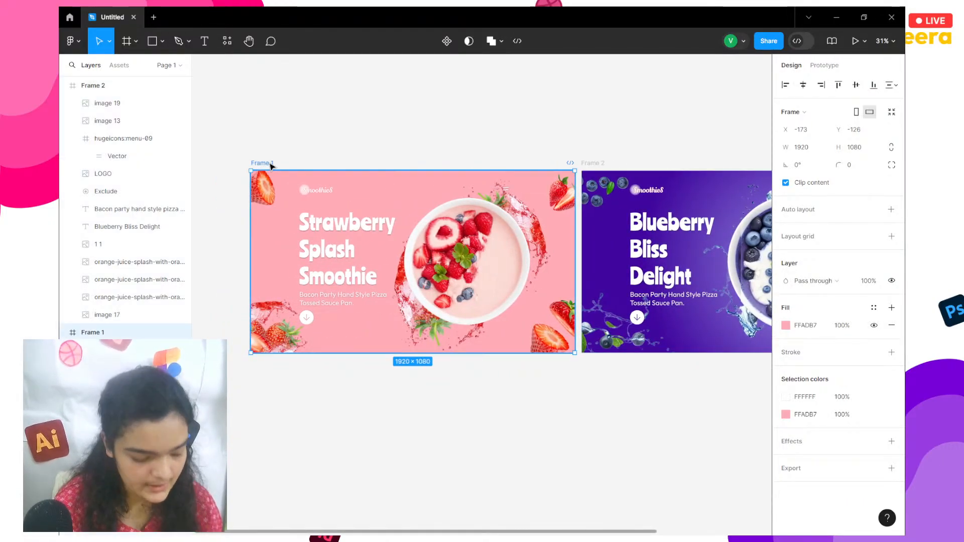
click(786, 326)
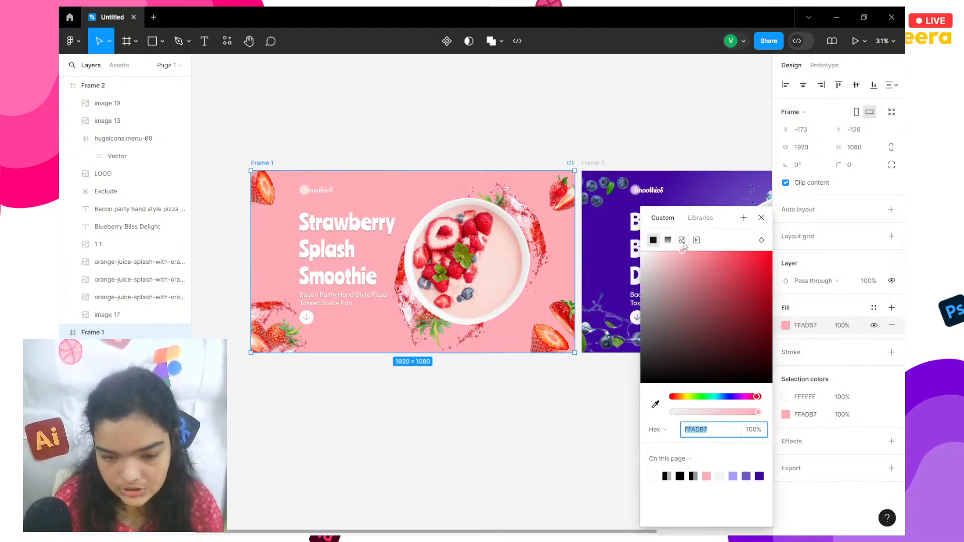
click(681, 240)
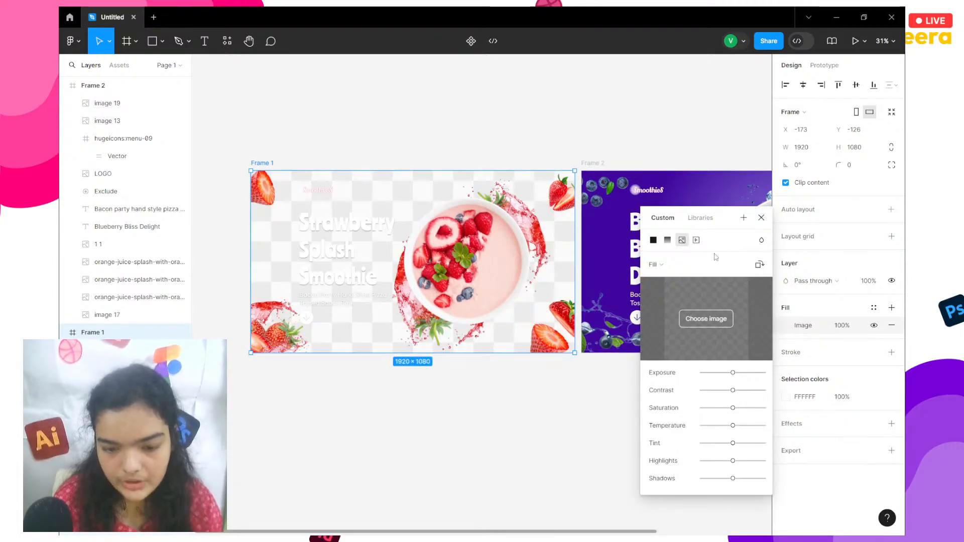
click(667, 240)
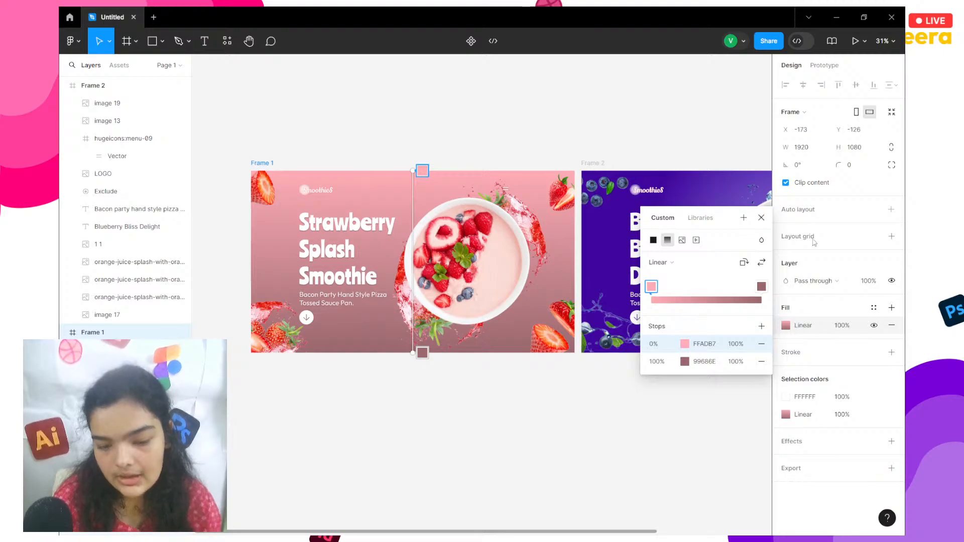
click(659, 262)
click(668, 275)
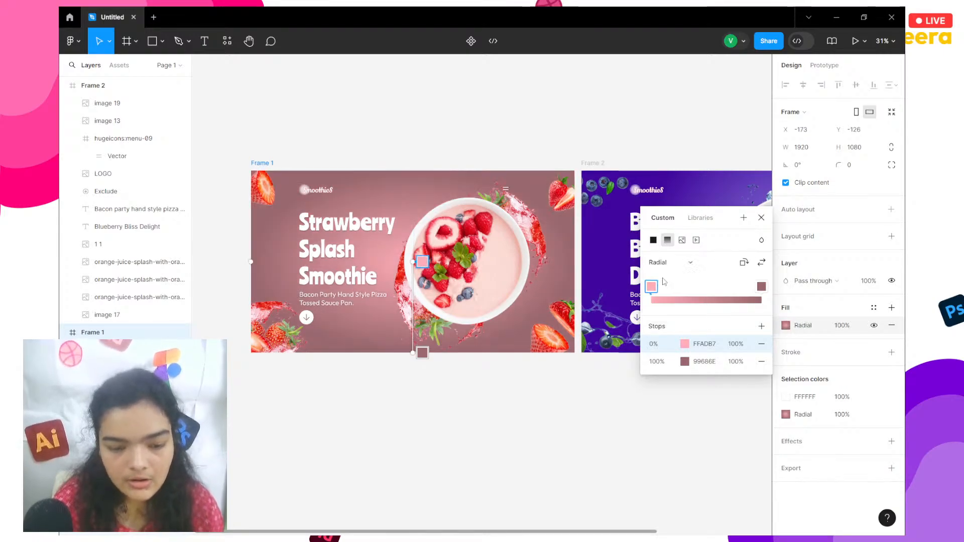
Centre Frame 1's radial gradient on the strawberry bowl, adjust its spread and reverse its colour stops.
drag(410, 260, 484, 270)
key(ctrl+z)
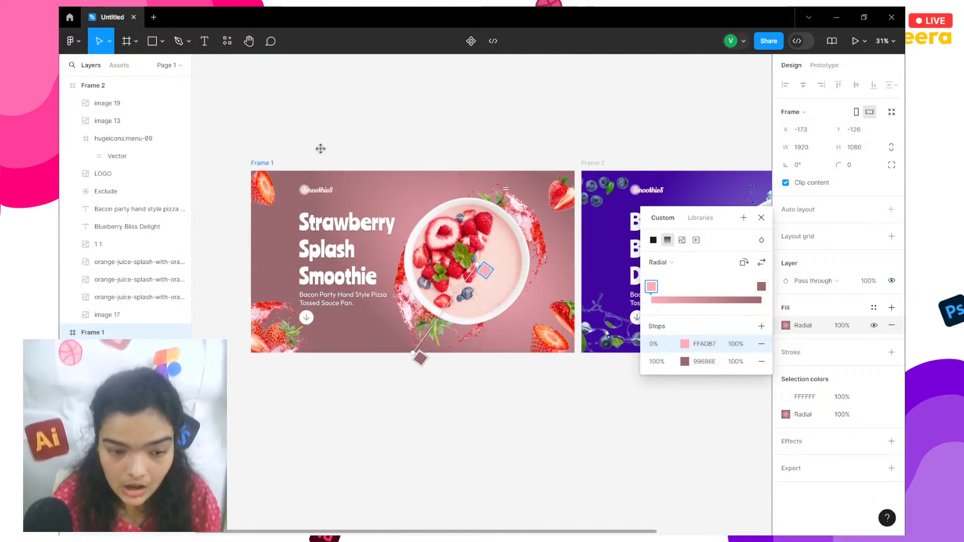
drag(320, 149, 383, 195)
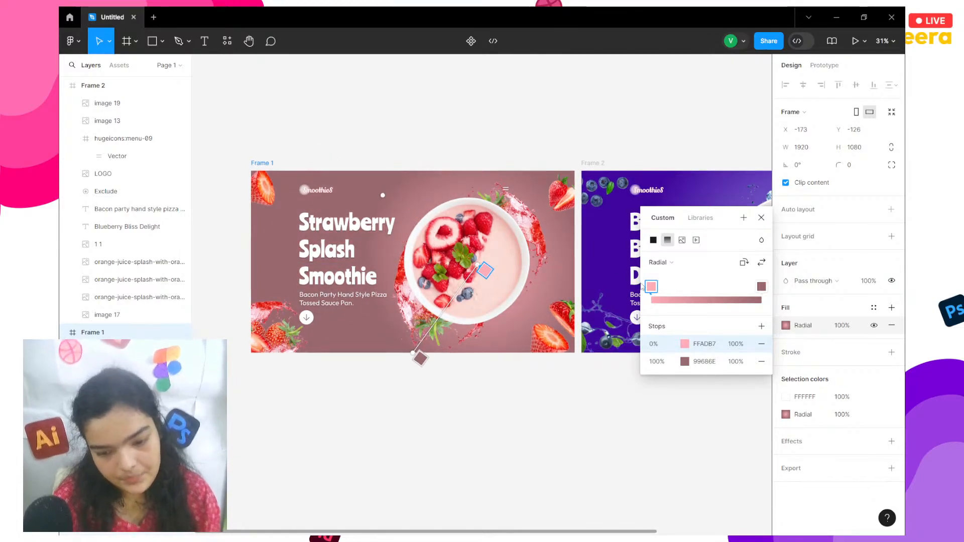
click(761, 263)
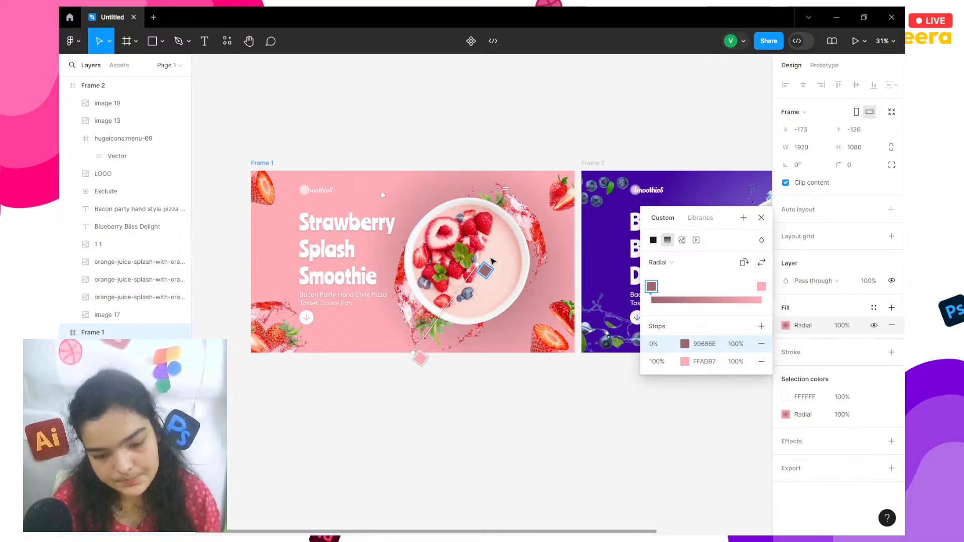
drag(431, 365, 384, 396)
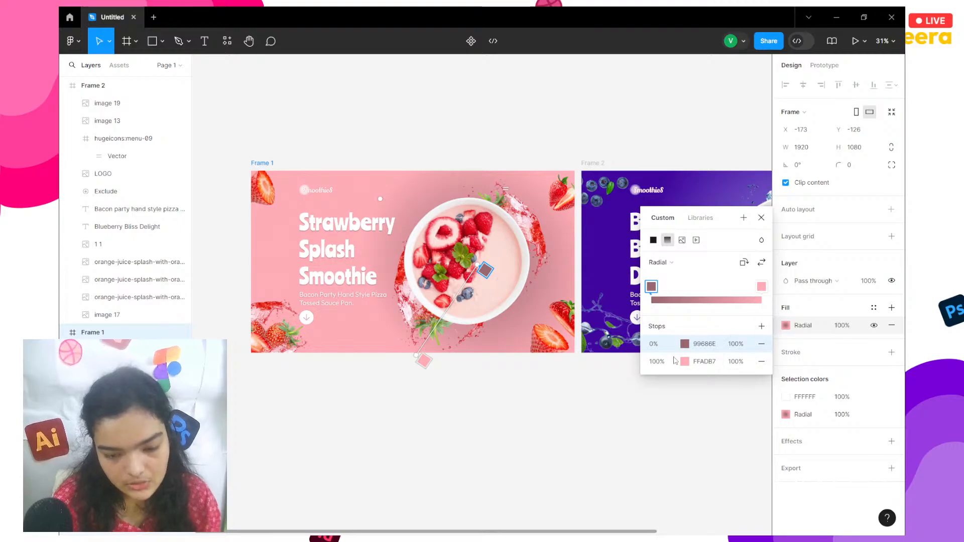
Set Frame 1's gradient to light pink FFA1AD at the centre stop and stronger pink FF5F72 at the outer stop.
click(685, 345)
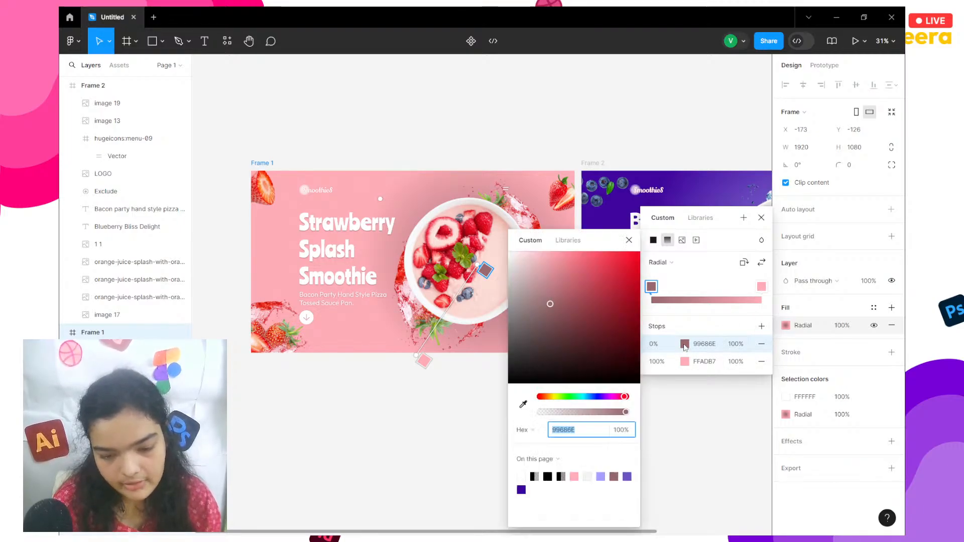
click(556, 251)
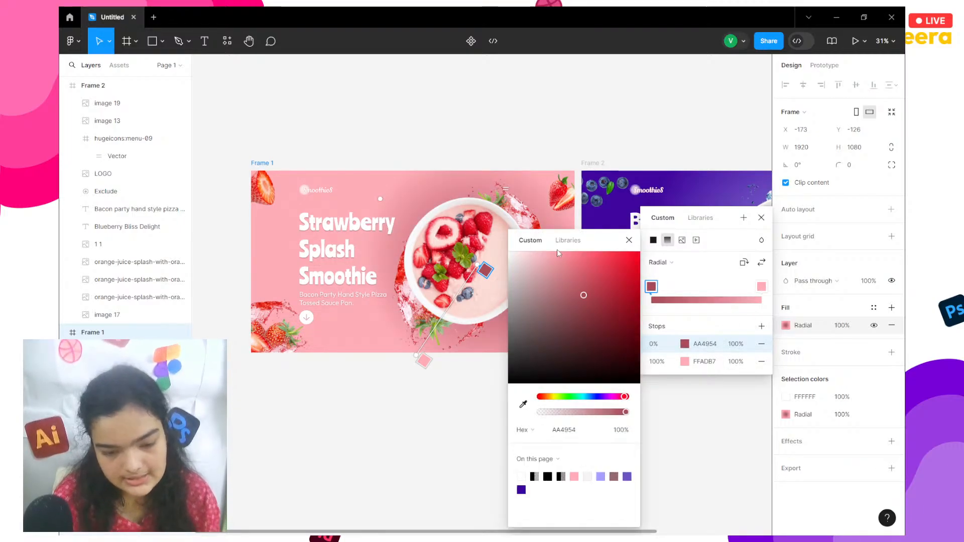
click(685, 363)
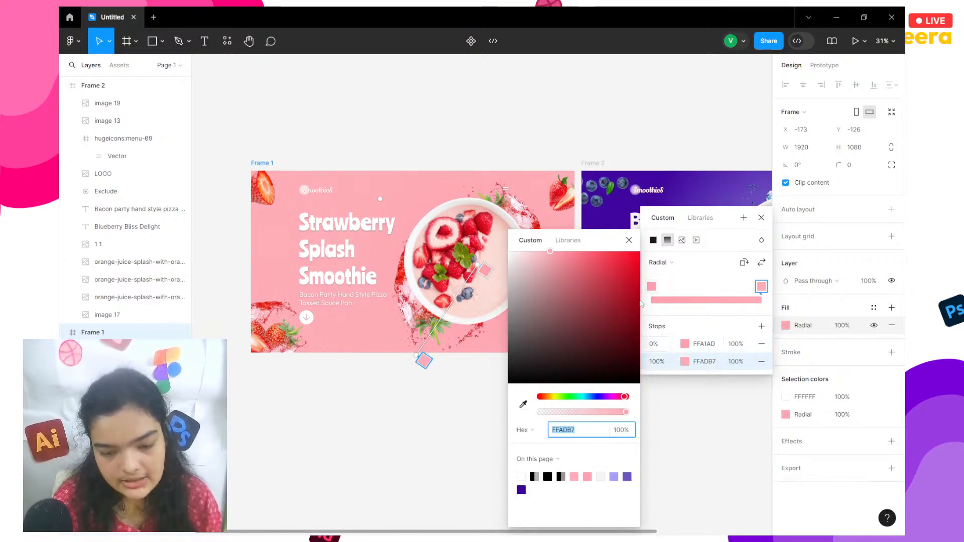
click(685, 362)
click(685, 362)
text(E06372)
key(Return)
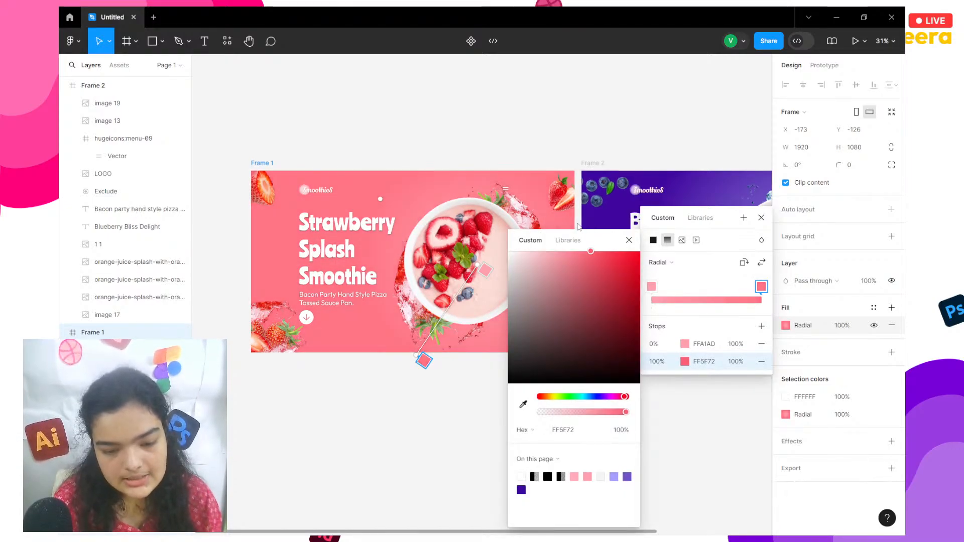
Set Frame 1's gradient to FF6C7D at the outer stop and FFC8CE at the centre stop, and add an FF929F stop at 58%.
click(584, 251)
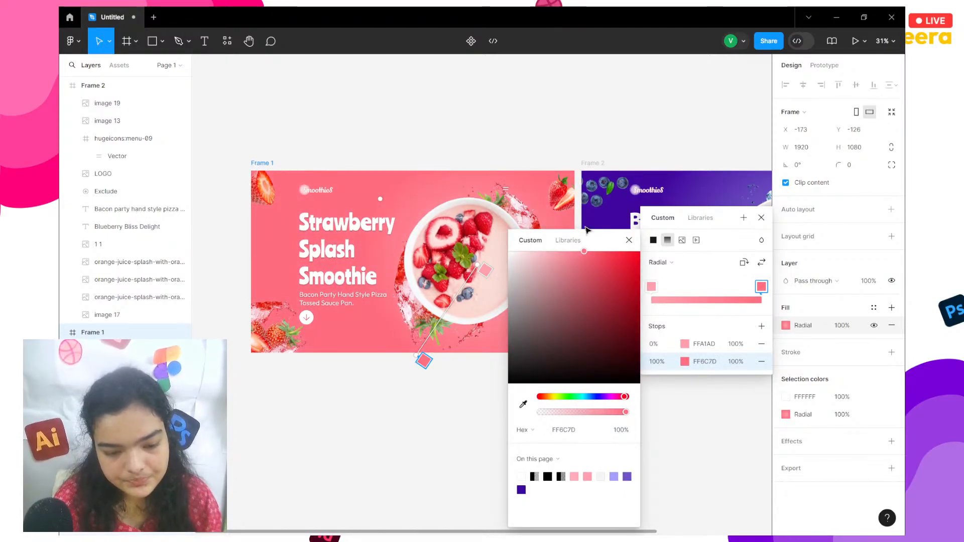
click(685, 344)
drag(556, 252, 536, 251)
click(451, 324)
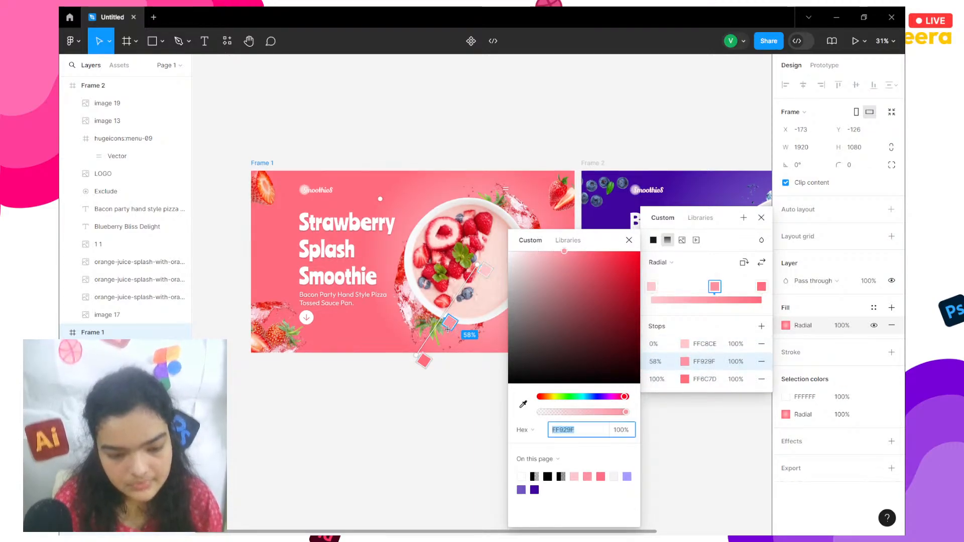
Adjust the spread and angle of Frame 1's radial gradient around the strawberry bowl, with the middle stop at 67%.
drag(450, 323, 421, 369)
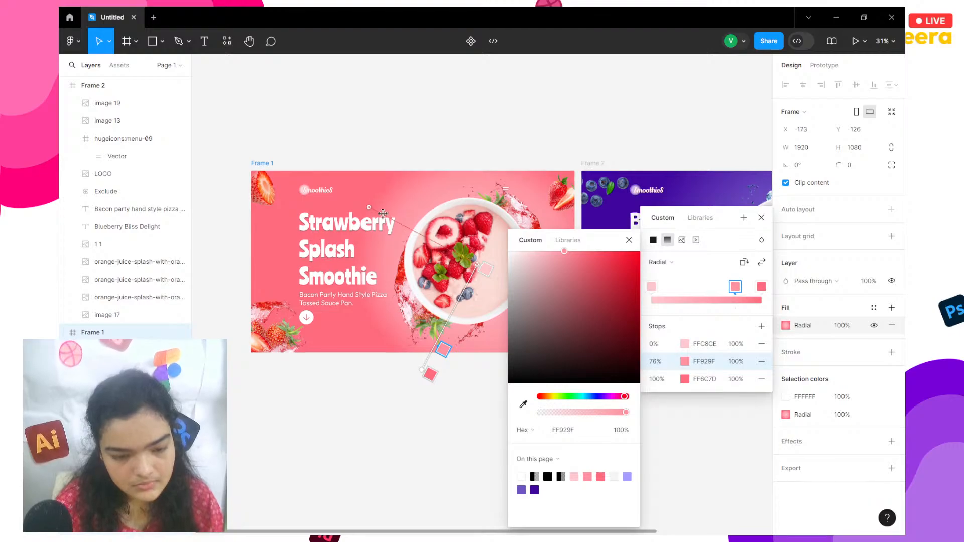
mouse_move(382, 213)
mouse_down()
mouse_move(380, 225)
mouse_move(349, 226)
mouse_move(402, 225)
mouse_move(378, 232)
mouse_up()
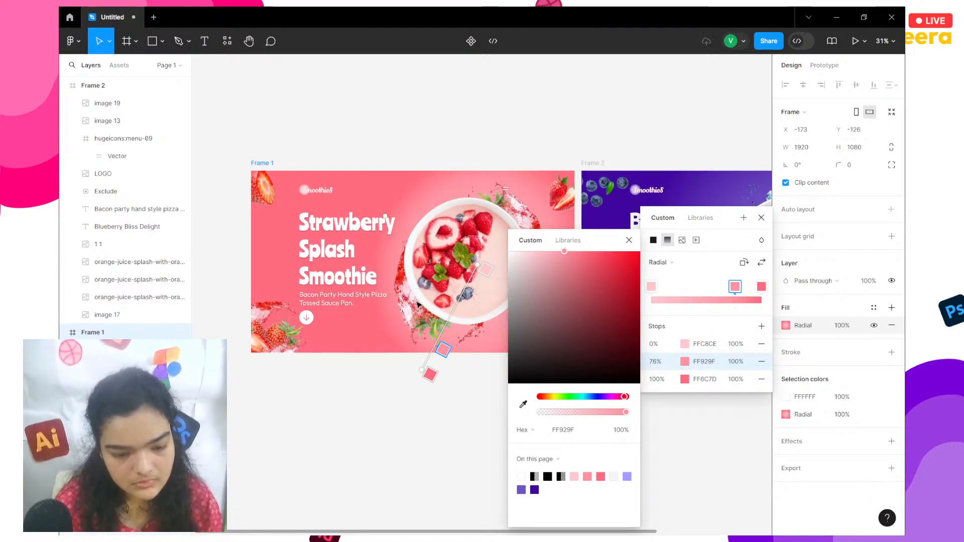
drag(421, 370, 427, 332)
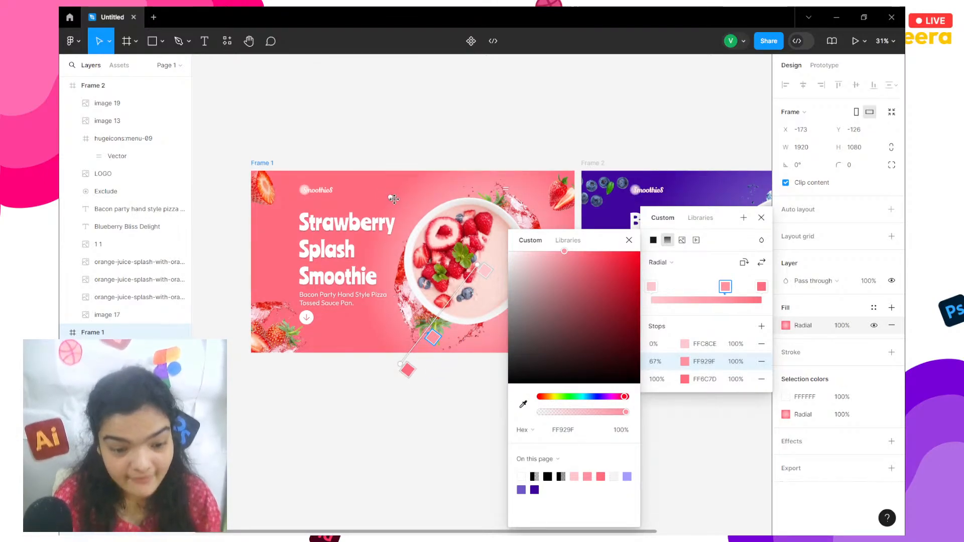
click(422, 167)
click(422, 168)
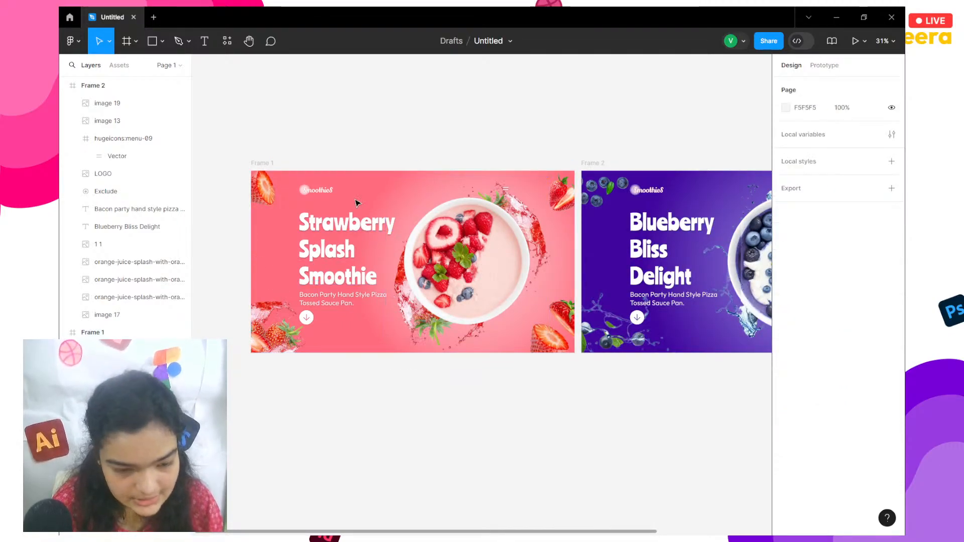
Duplicate the blueberry banner Frame 2 to make a third banner beside it.
scroll(249, 166, down, 3)
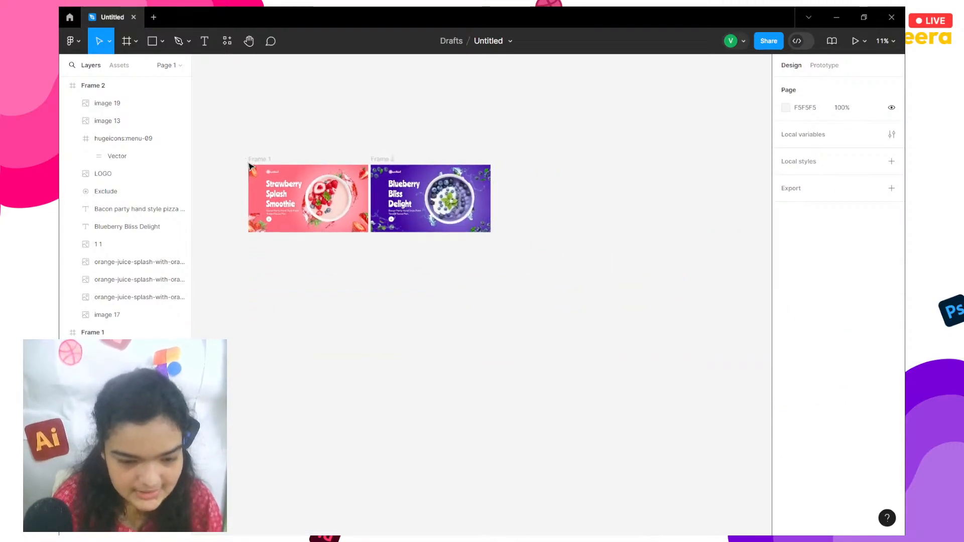
scroll(249, 166, up, 2)
scroll(249, 166, right, 2)
click(395, 168)
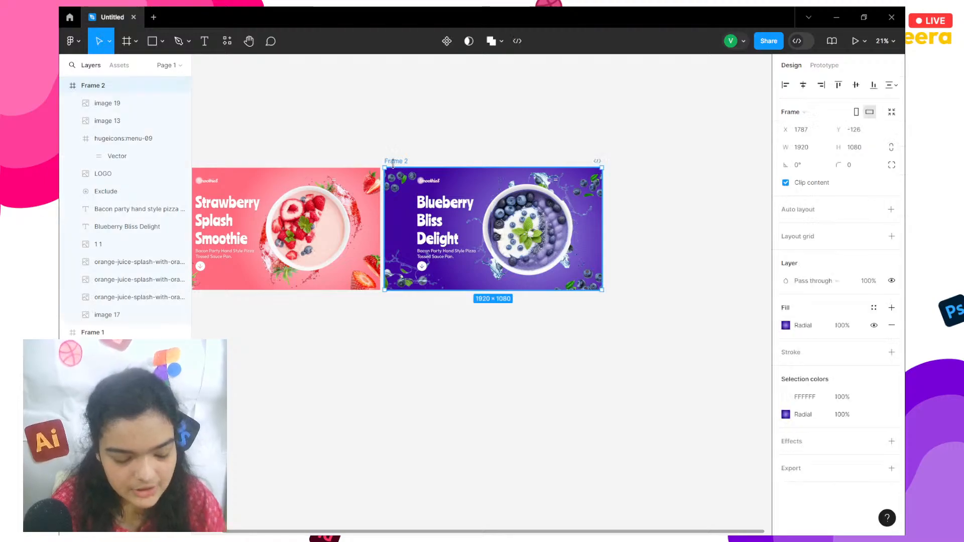
key(ctrl+d)
scroll(597, 223, right, 3)
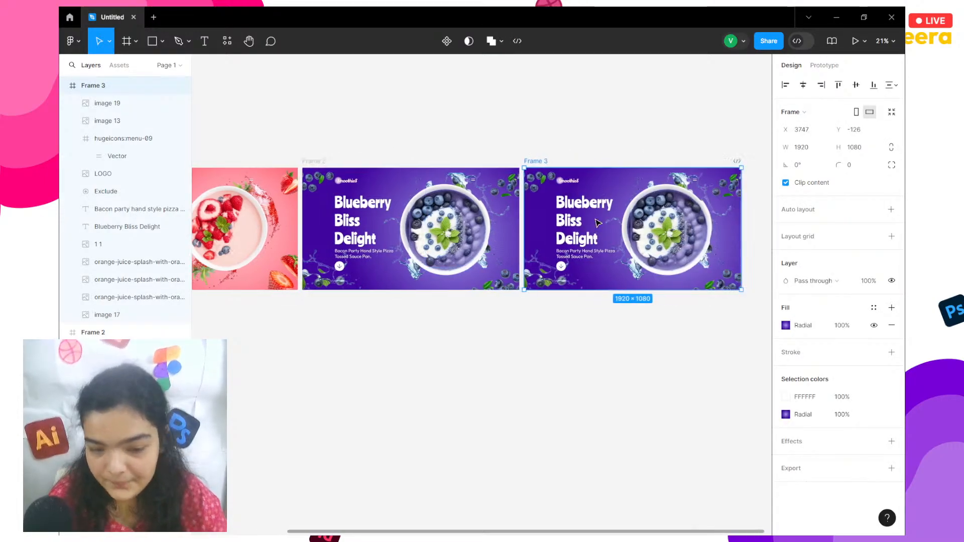
Replace the Smoothies logo image in Frame 2 with the LOGO file from the PURPLE folder.
scroll(597, 223, up, 5)
scroll(598, 222, left, 3)
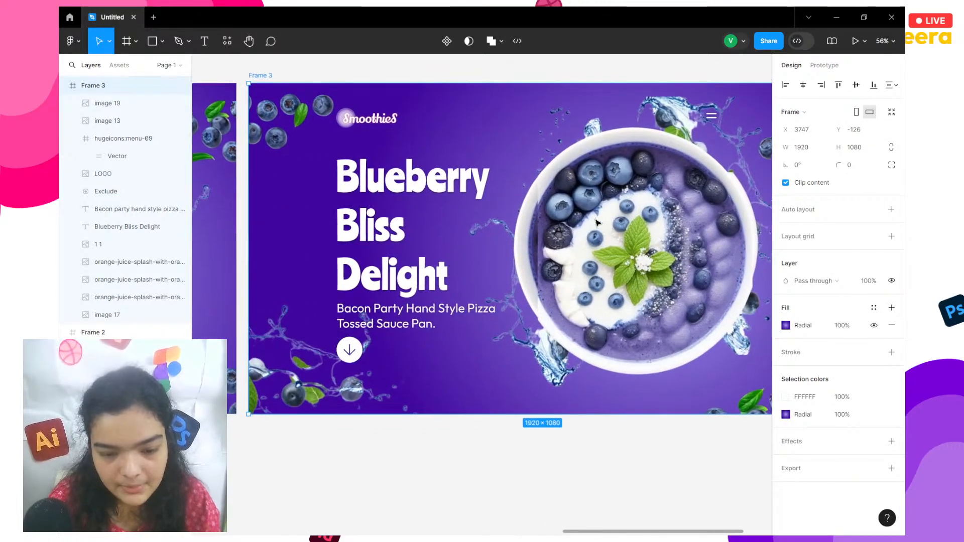
scroll(598, 223, down, 2)
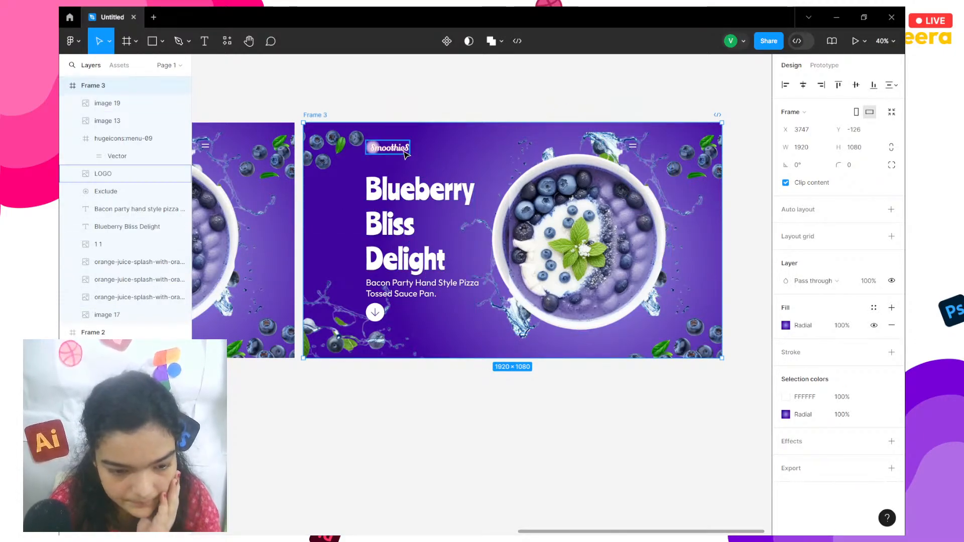
scroll(422, 155, left, 5)
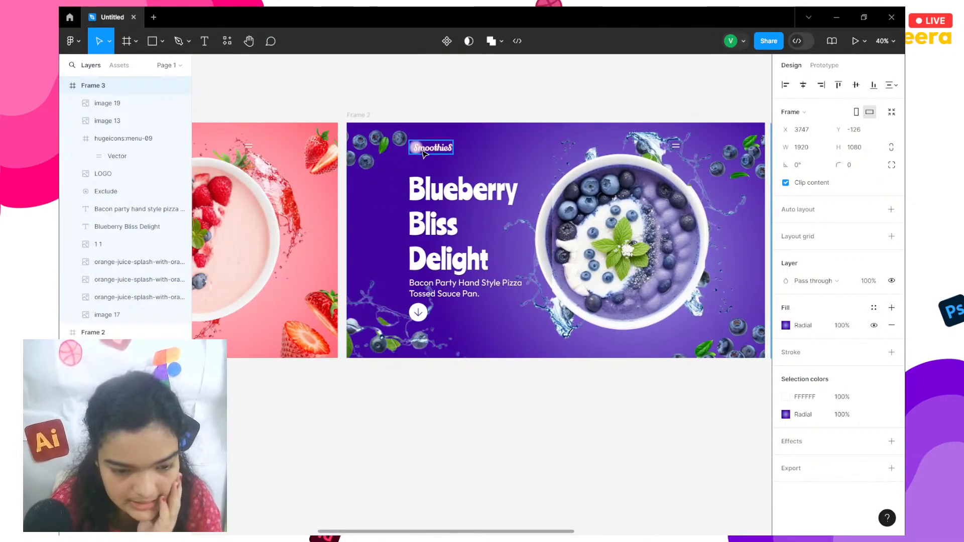
click(423, 154)
scroll(423, 152, up, 10)
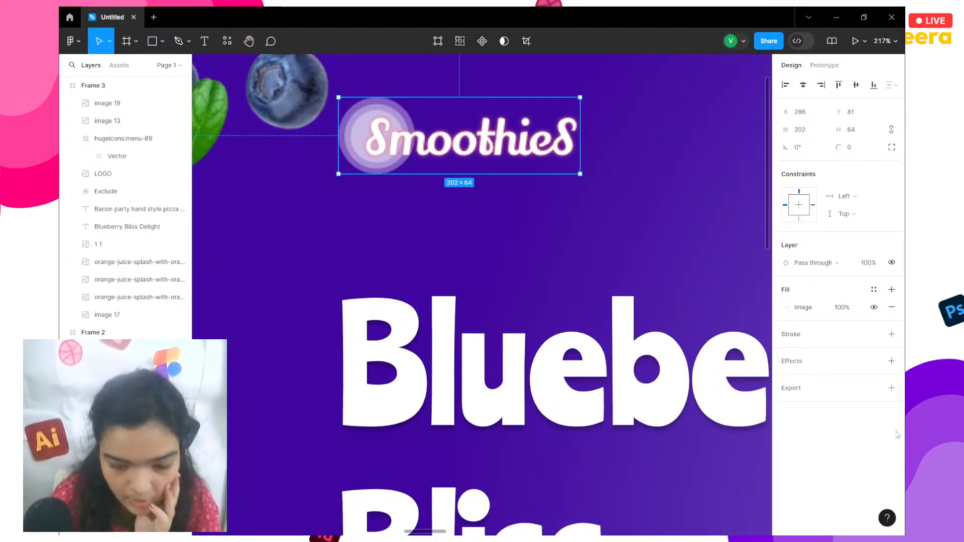
click(802, 313)
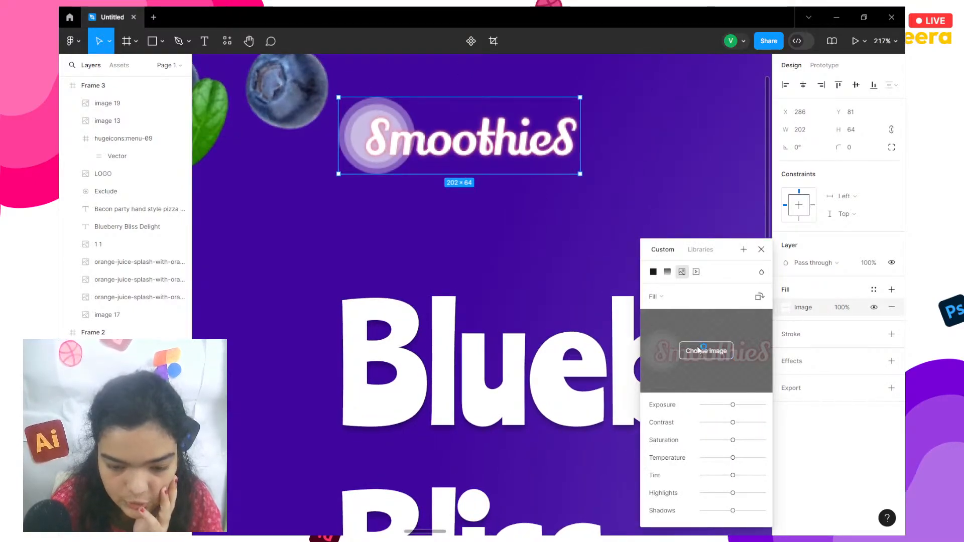
click(699, 350)
click(434, 131)
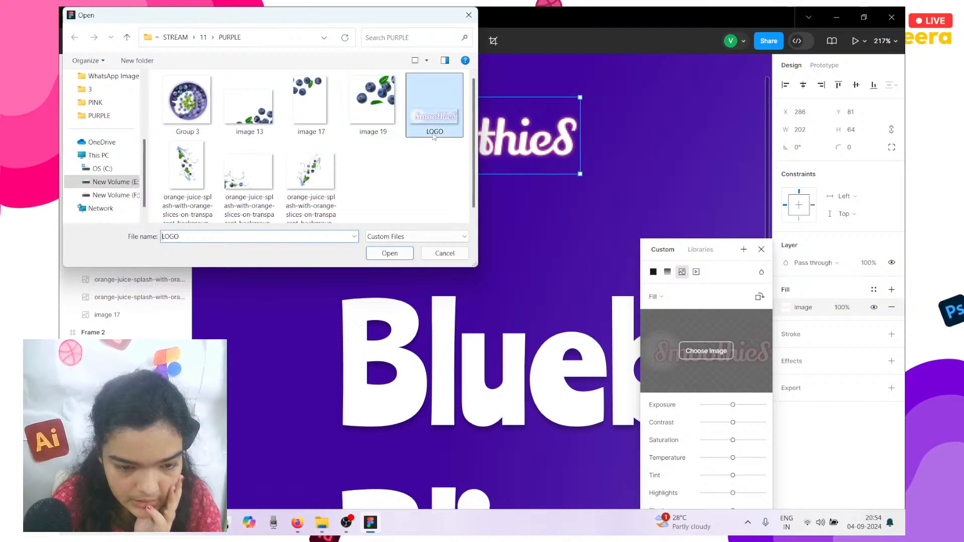
click(389, 254)
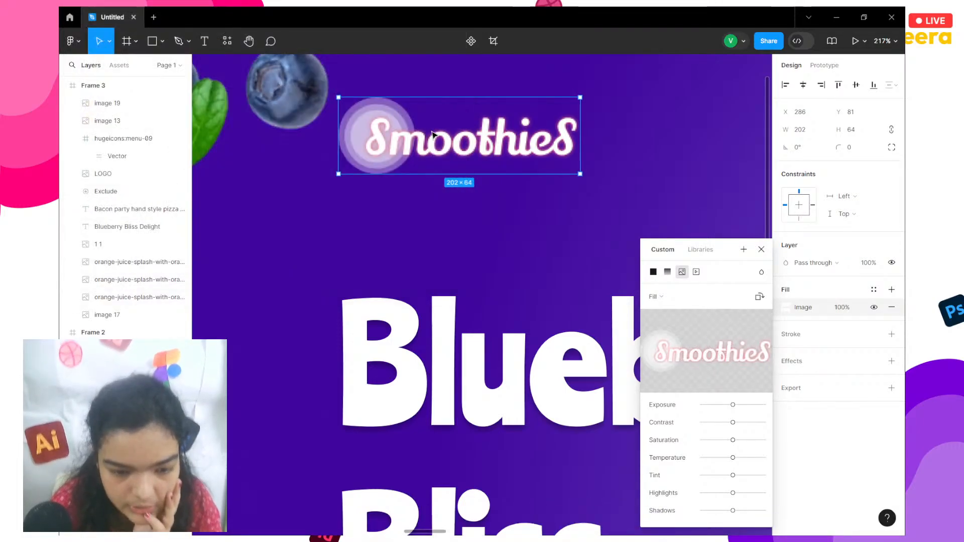
scroll(474, 169, down, 5)
scroll(475, 168, right, 2)
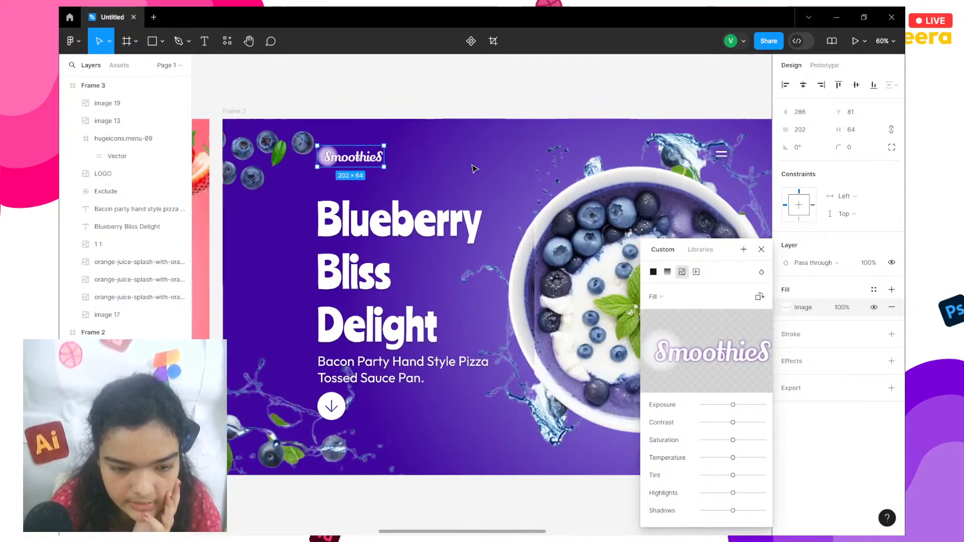
Replace the Smoothies logo image in Frame 3 with the LOGO file from the ORANGE folder.
scroll(475, 169, left, 6)
scroll(475, 169, right, 4)
scroll(475, 169, right, 2)
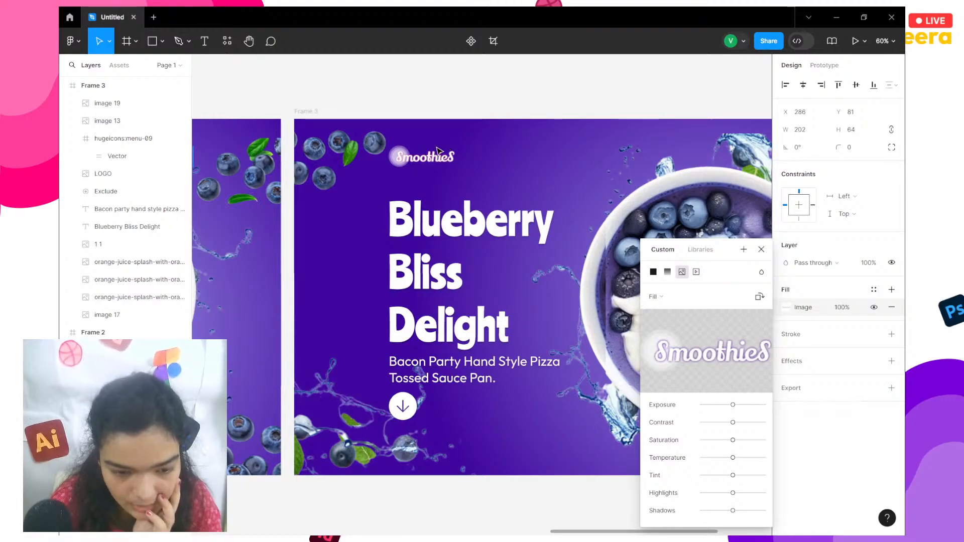
click(437, 151)
click(431, 156)
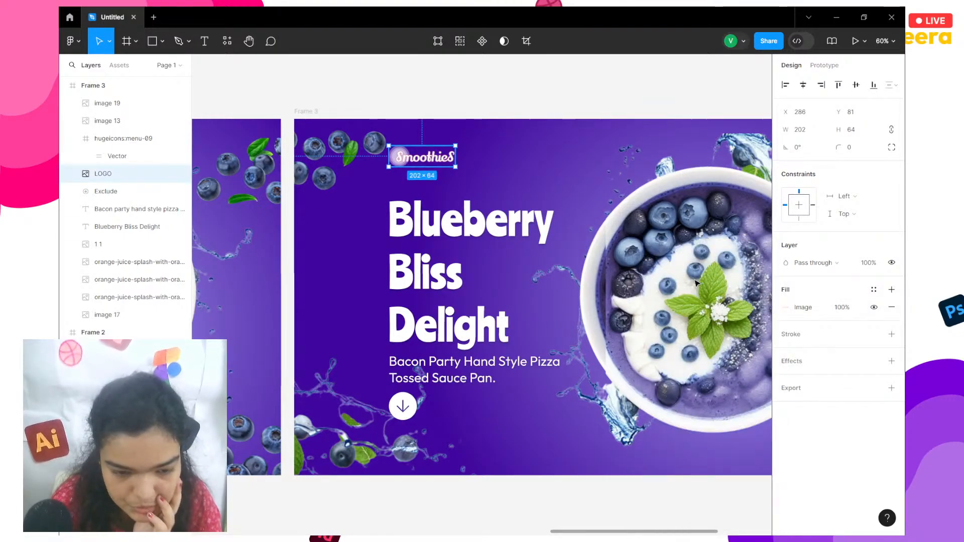
click(787, 308)
click(714, 353)
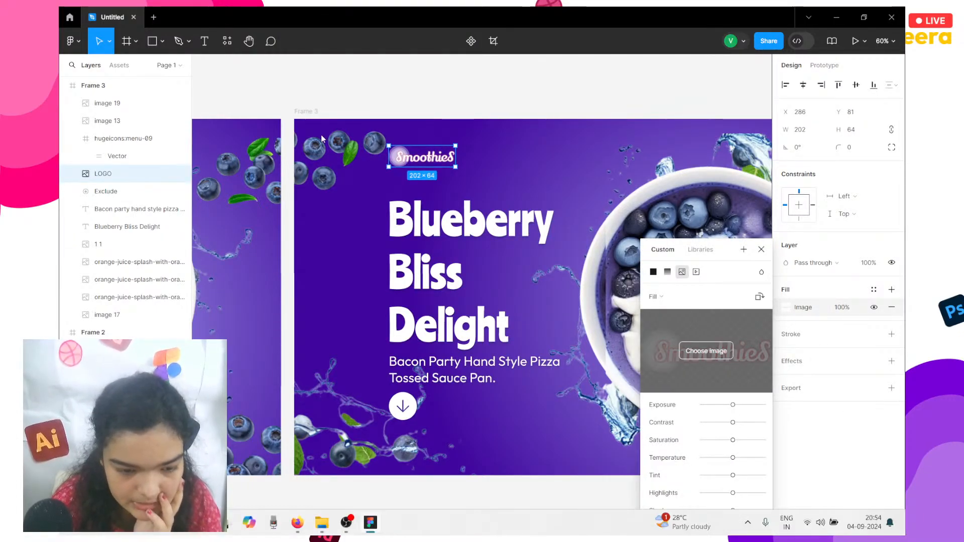
click(203, 38)
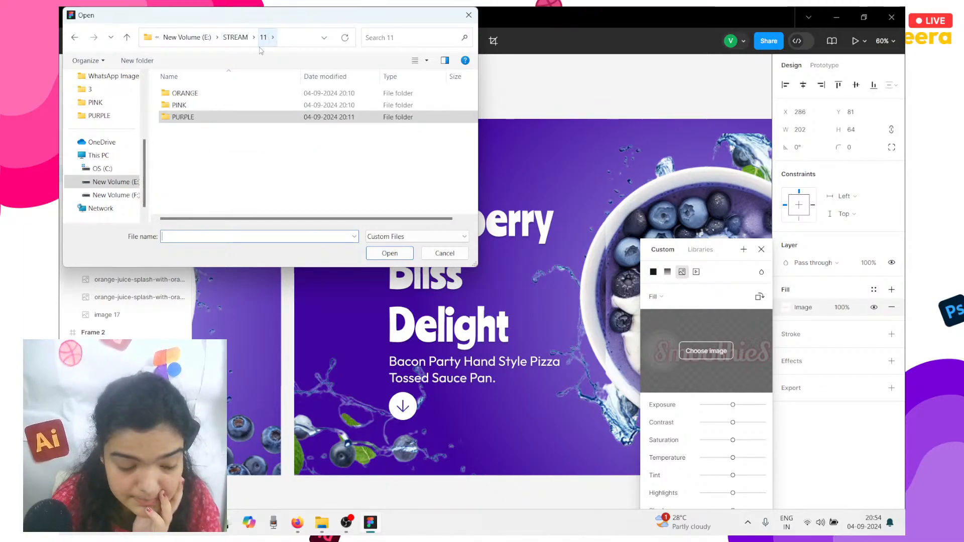
double_click(184, 94)
drag(356, 113, 399, 265)
click(402, 257)
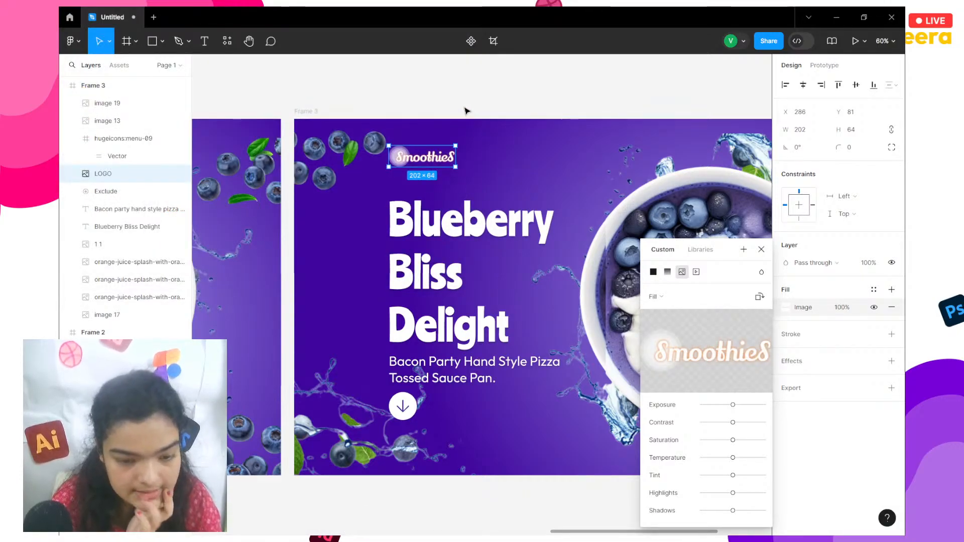
Change Frame 3's heading text to "Citrus Sunrise Surprise".
scroll(372, 160, down, 3)
scroll(372, 161, right, 2)
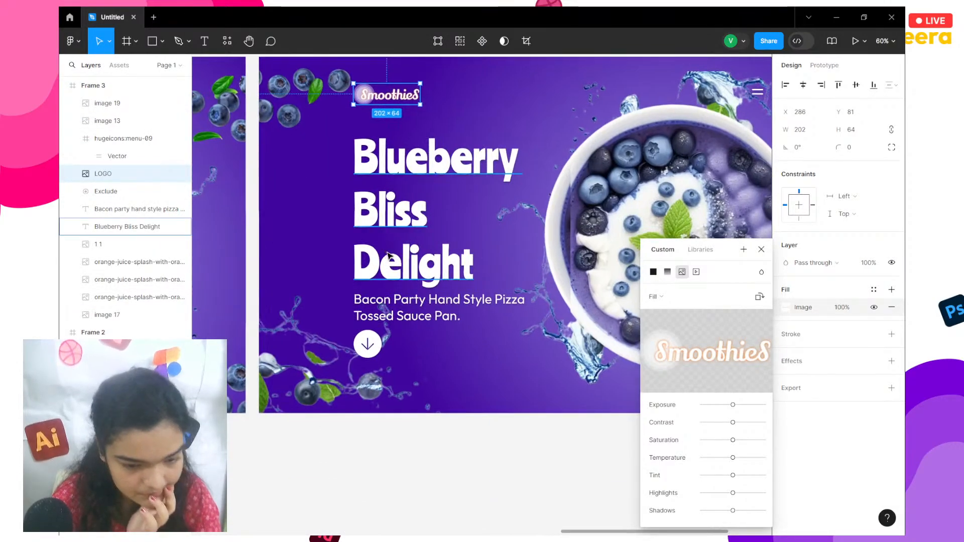
click(387, 255)
double_click(390, 247)
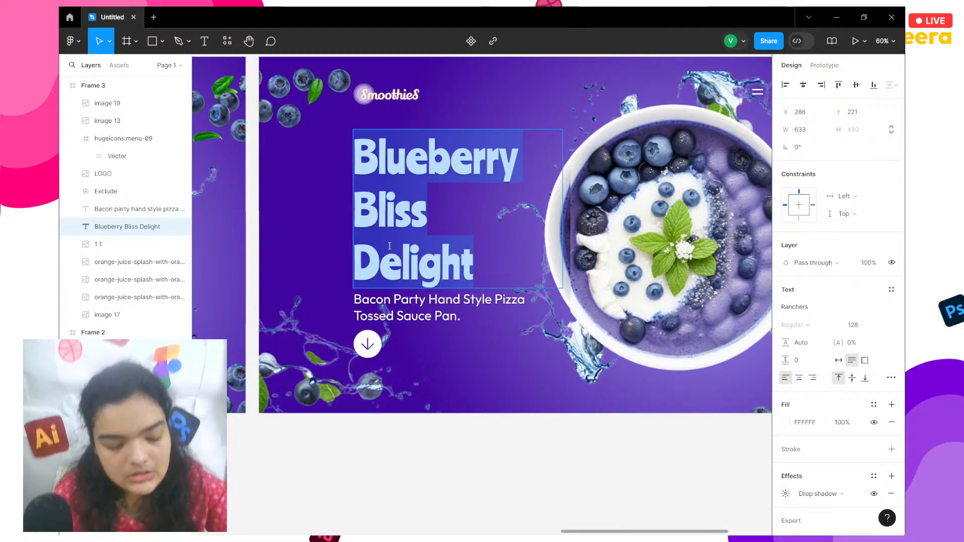
text(S)
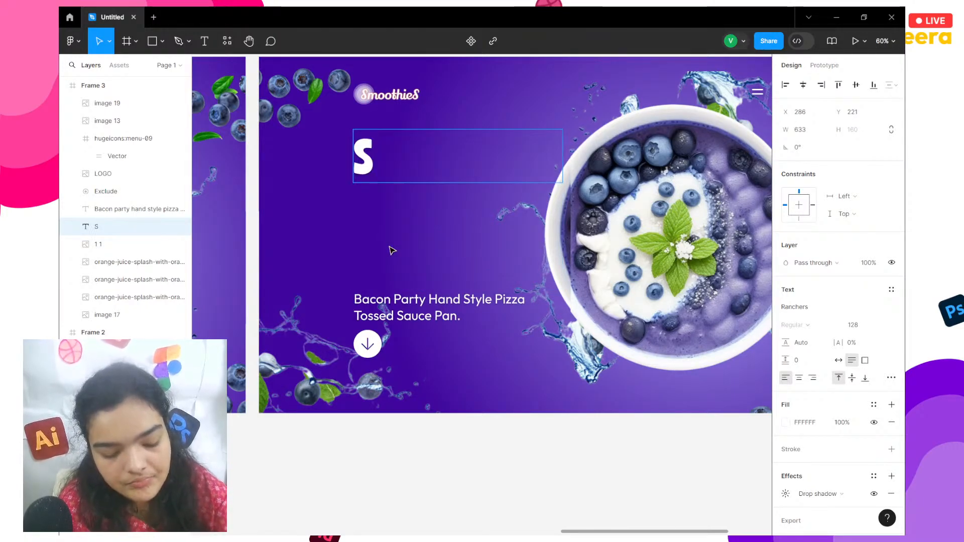
key(BackSpace)
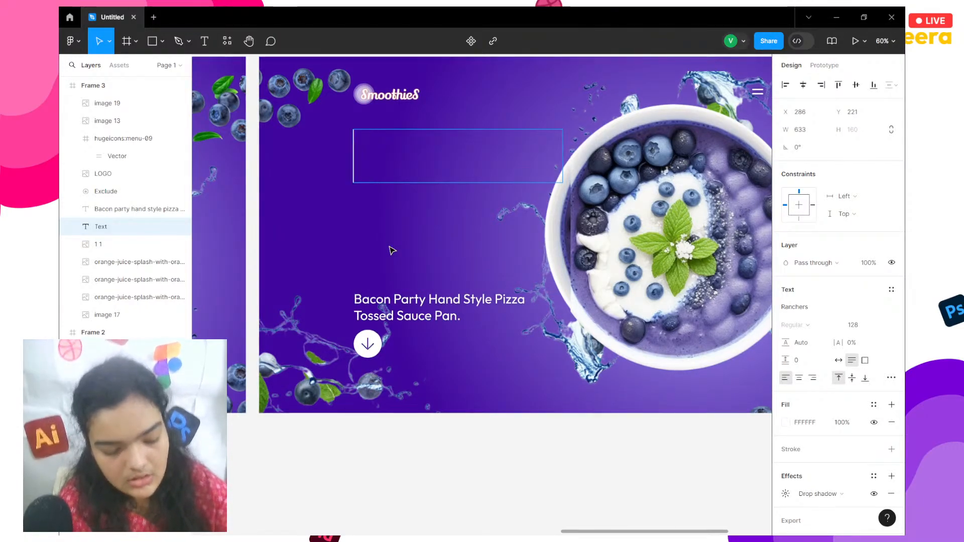
text(Citr)
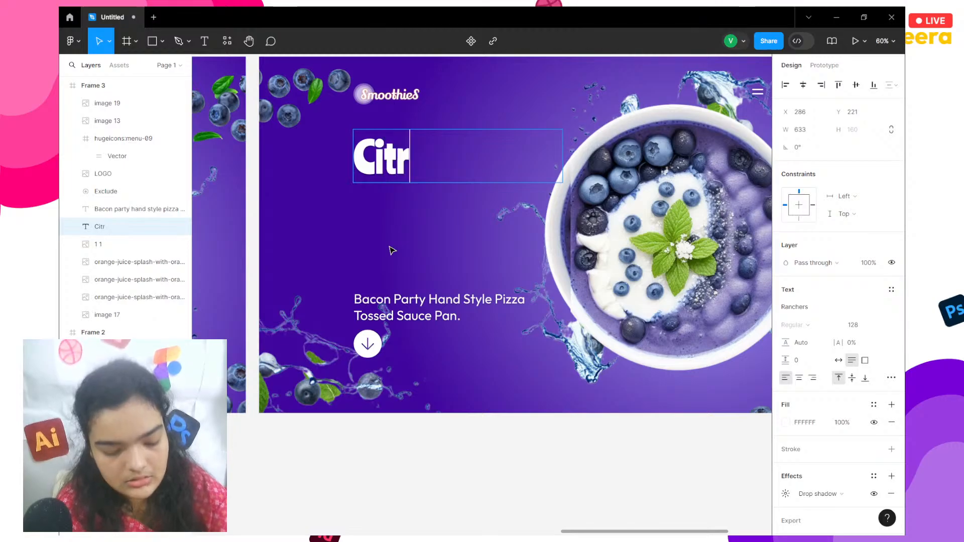
text(us S)
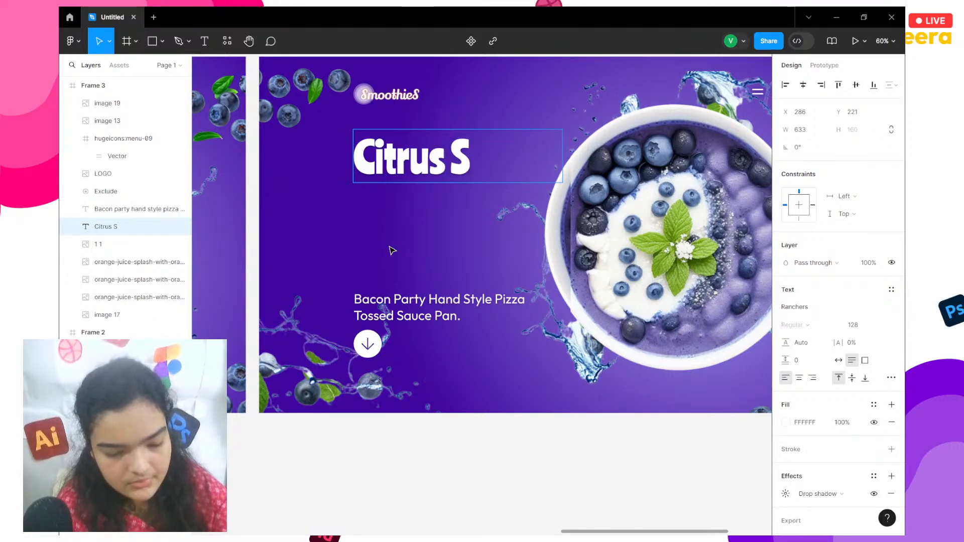
text(unrise)
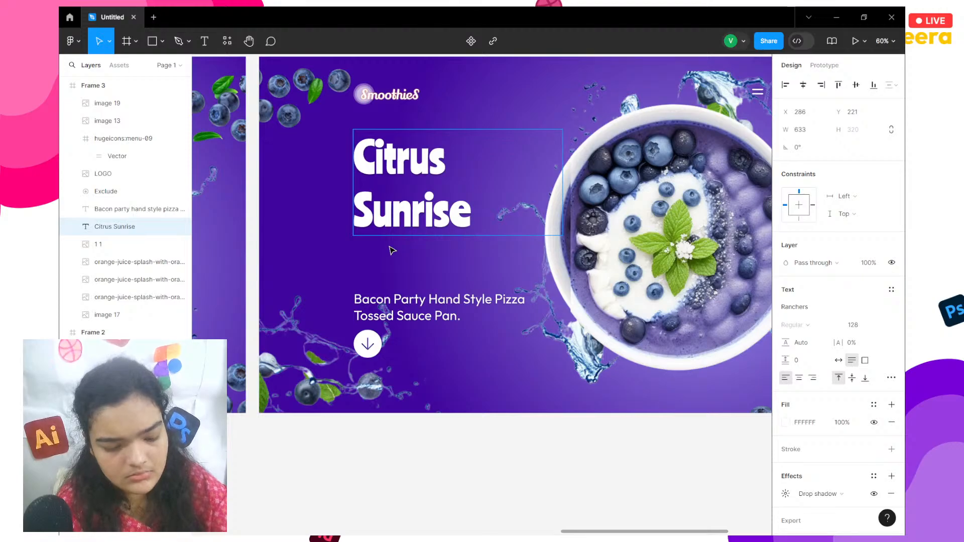
text( Surprise)
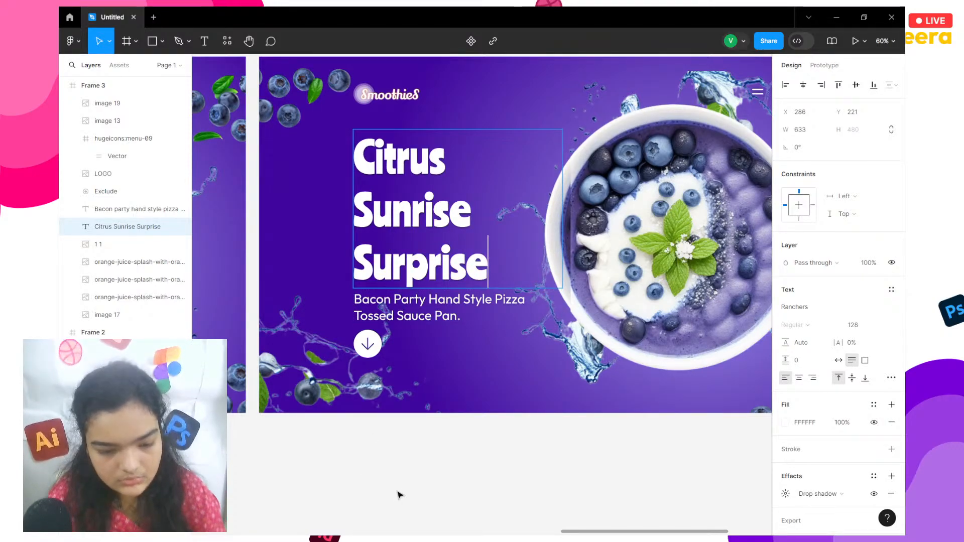
key(Escape)
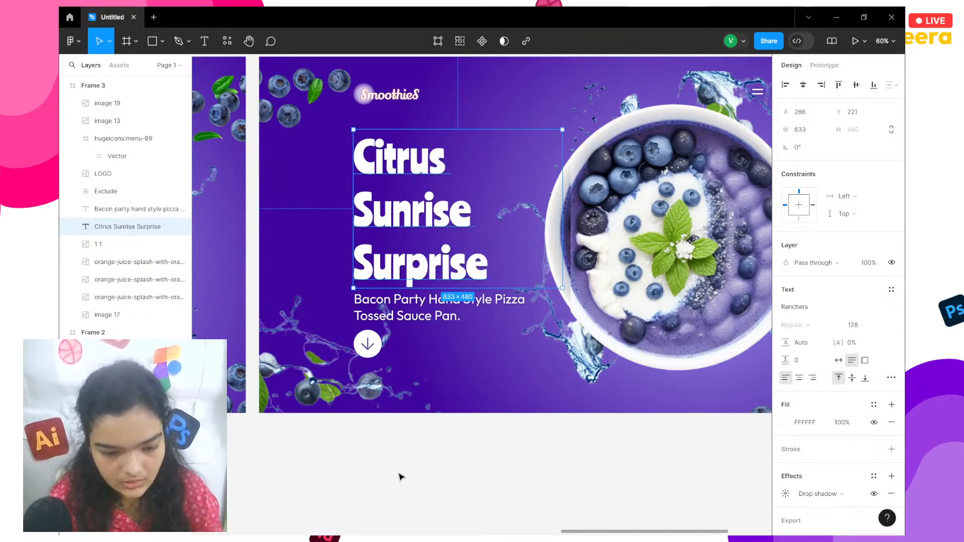
scroll(271, 130, up, 3)
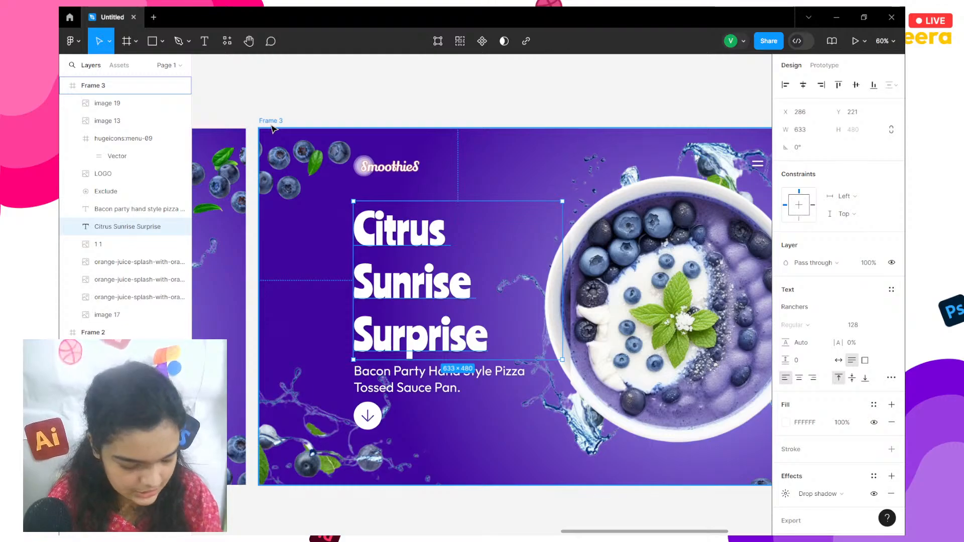
click(266, 141)
click(369, 74)
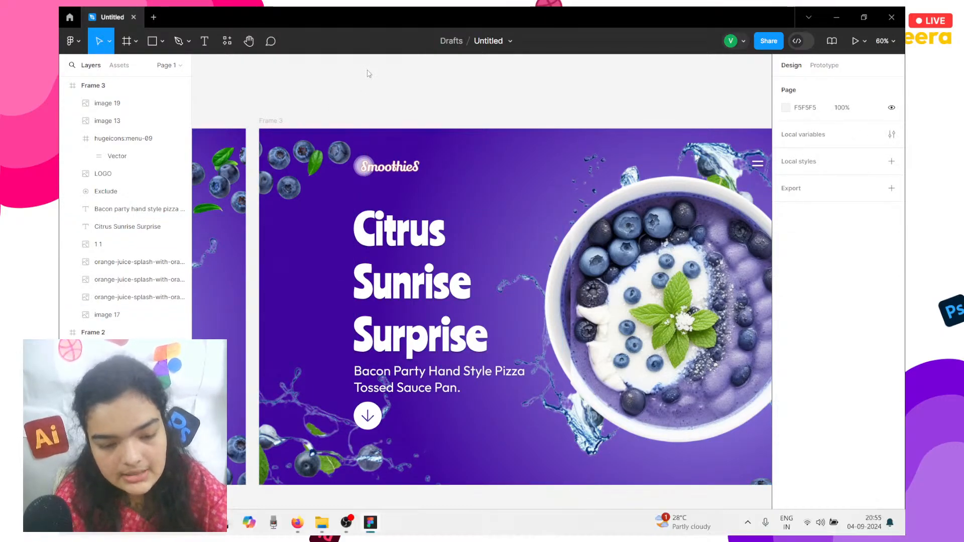
key(ctrl+shift+k)
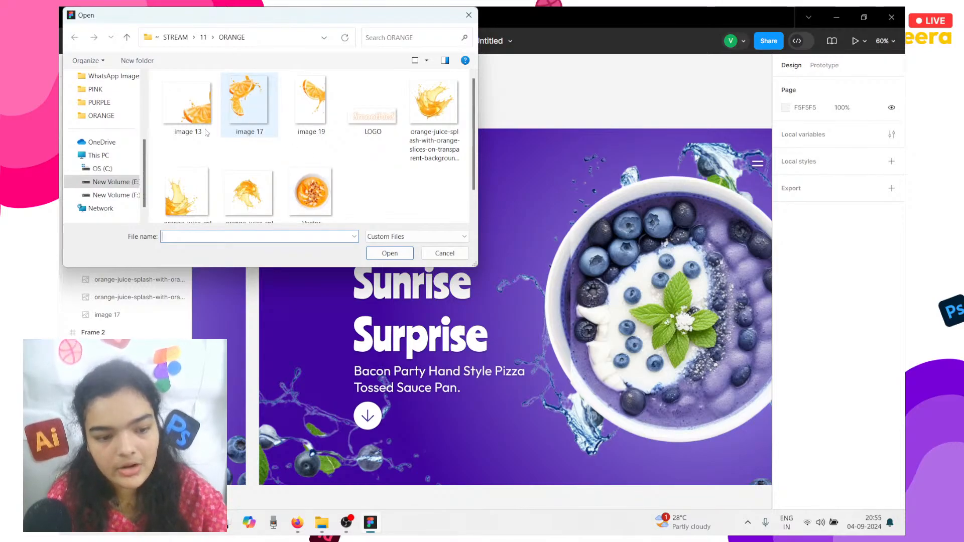
click(170, 123)
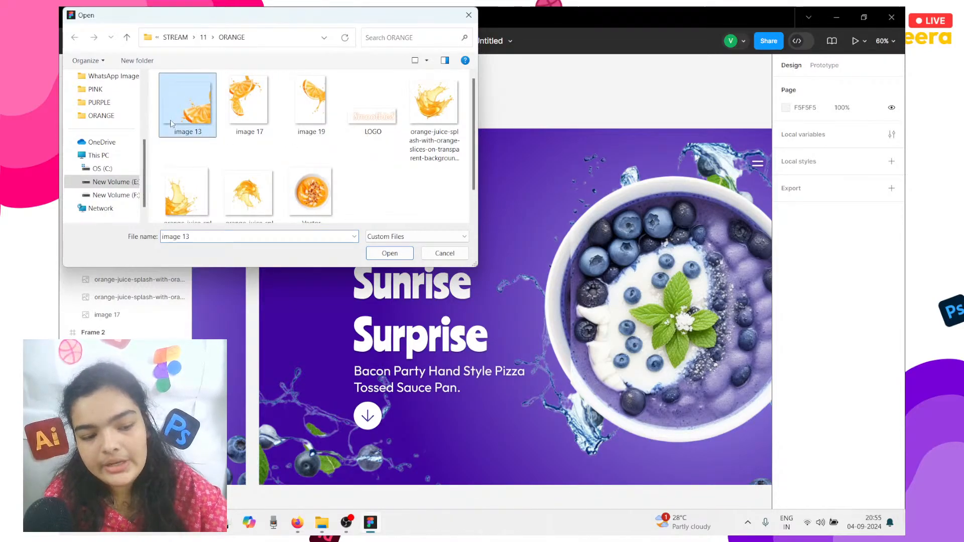
ctrl+click(258, 126)
ctrl+click(324, 121)
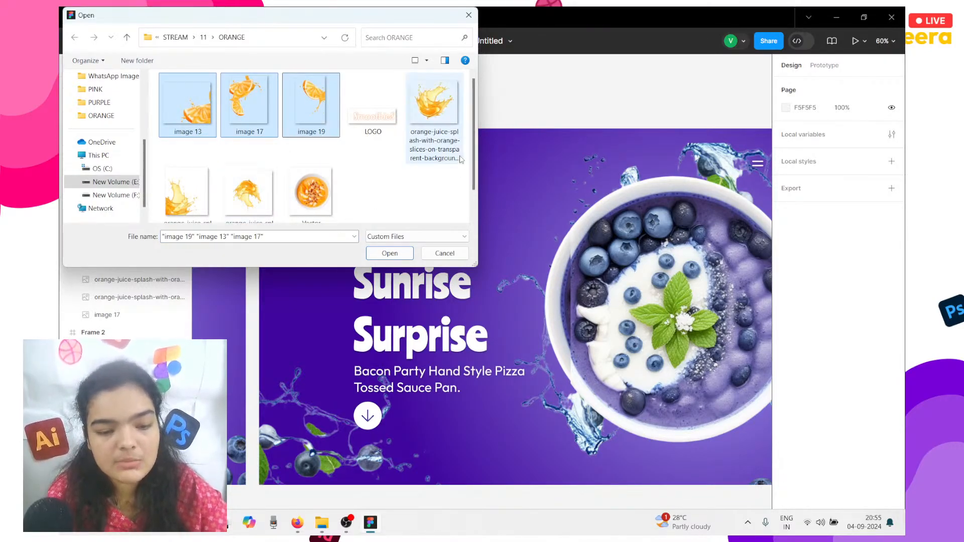
ctrl+shift+click(196, 200)
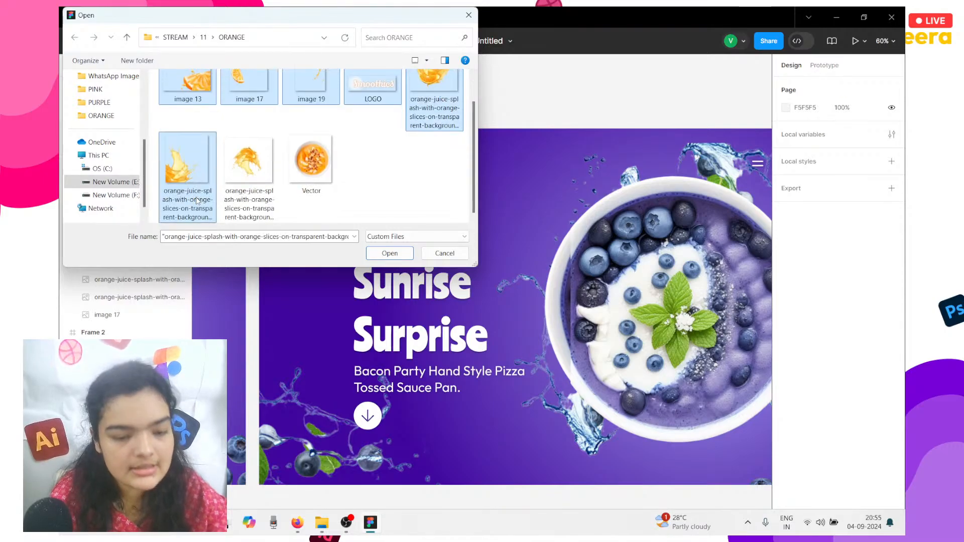
key(Return)
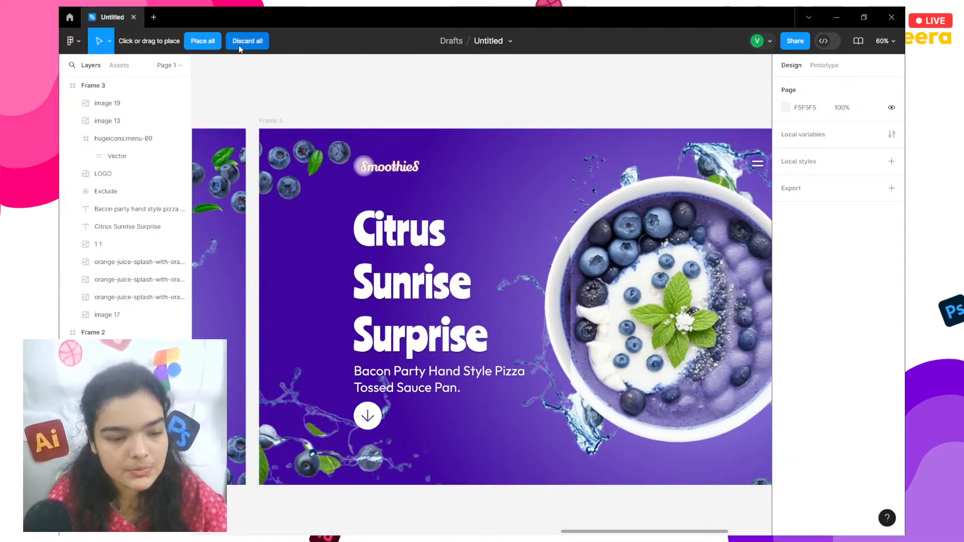
click(239, 45)
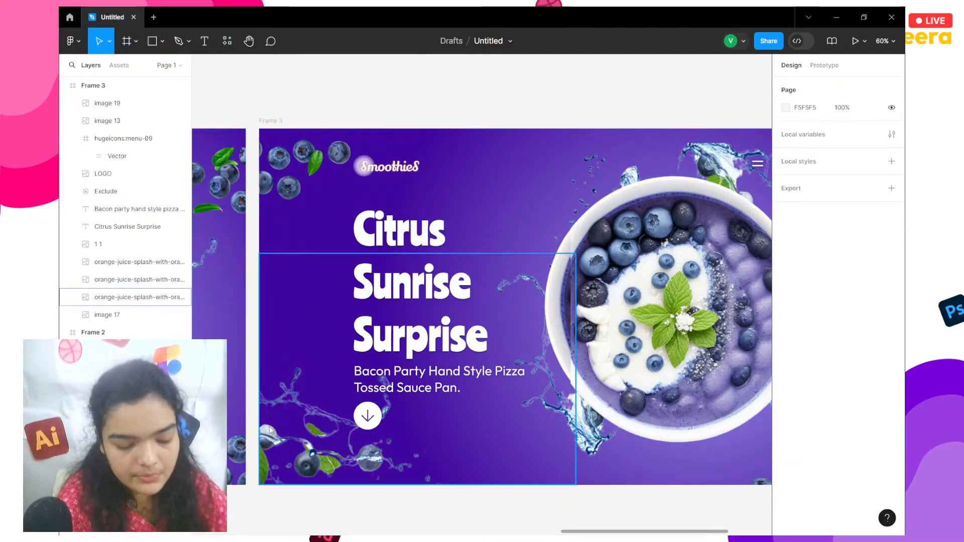
Import image 13, image 17, image 19 and the orange juice splash from the ORANGE folder and place them all on the canvas.
key(ctrl+shift+k)
click(191, 118)
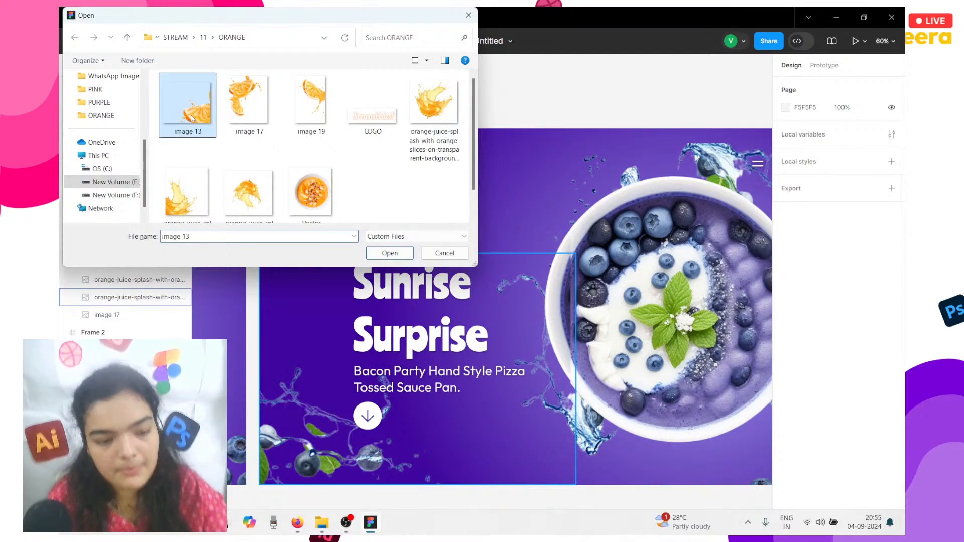
ctrl+click(255, 126)
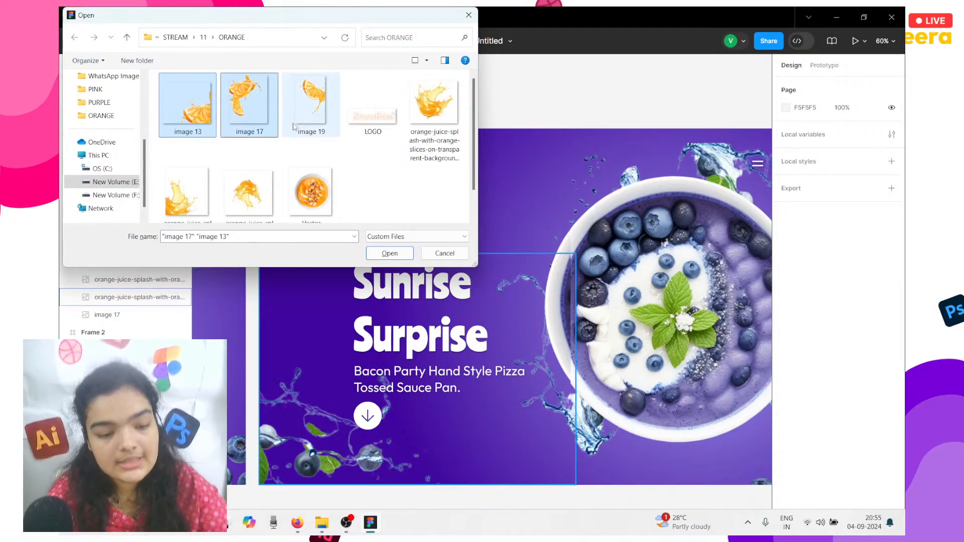
ctrl+click(164, 201)
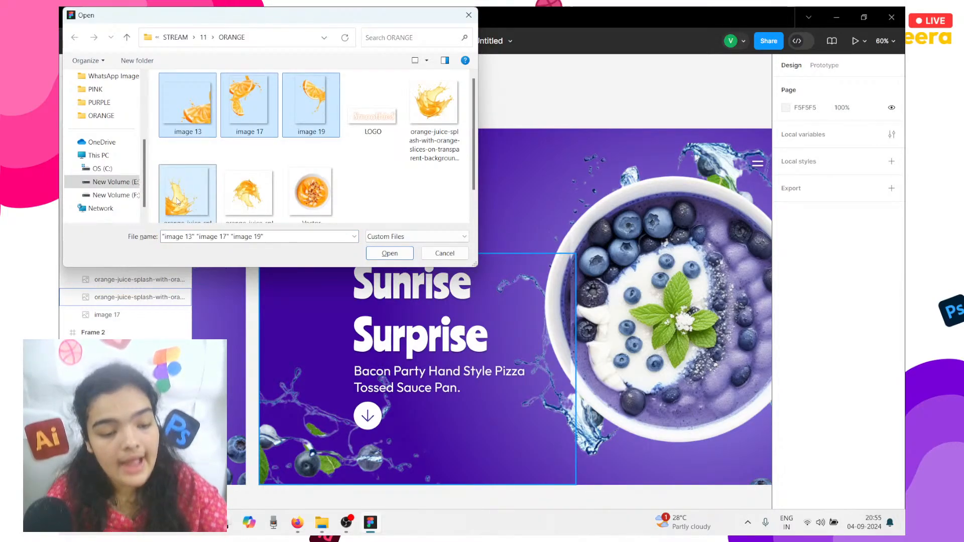
click(390, 253)
click(214, 45)
scroll(408, 174, down, 5)
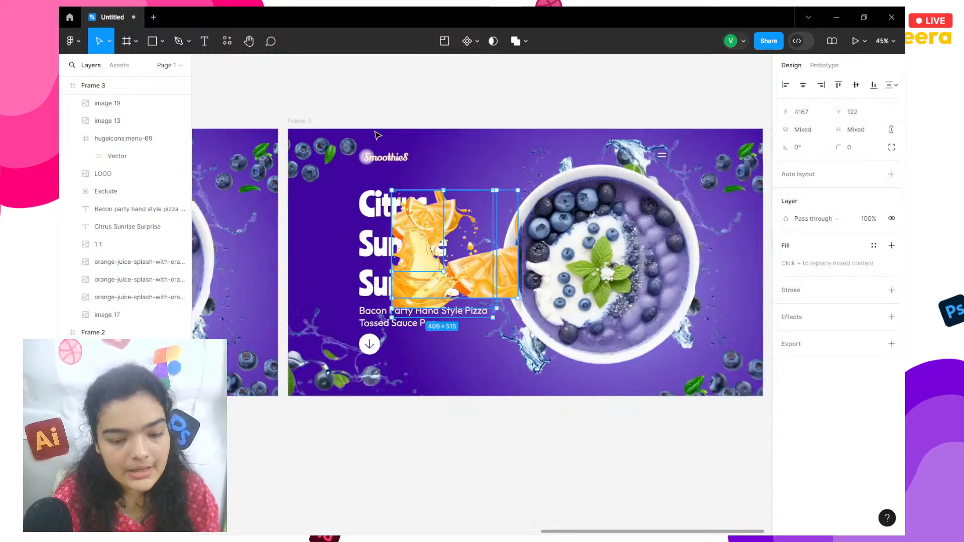
Move the imported orange images out below Frame 3, and place the juice splash in the frame's lower-left corner at X 0, Y 603.
drag(414, 207, 347, 231)
click(397, 369)
scroll(349, 241, up, 5)
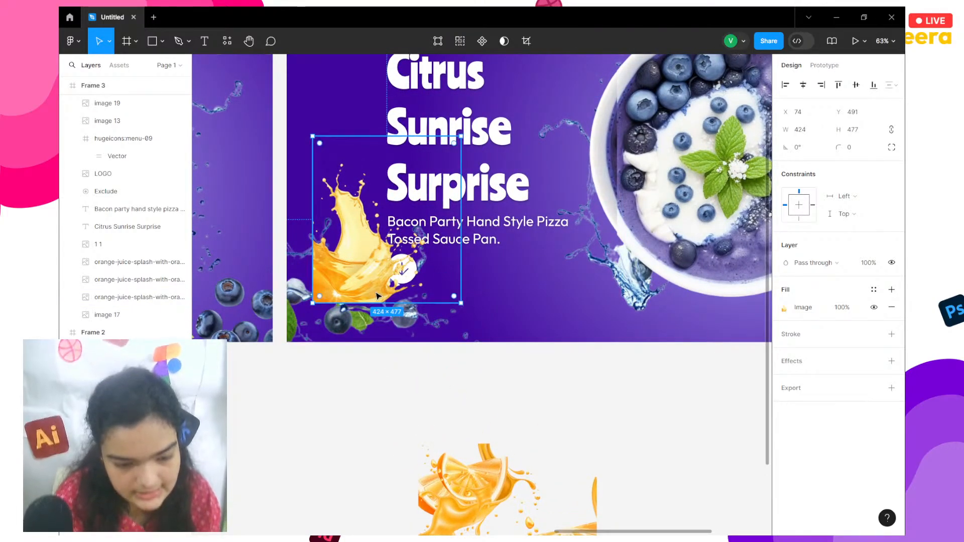
drag(363, 272, 336, 310)
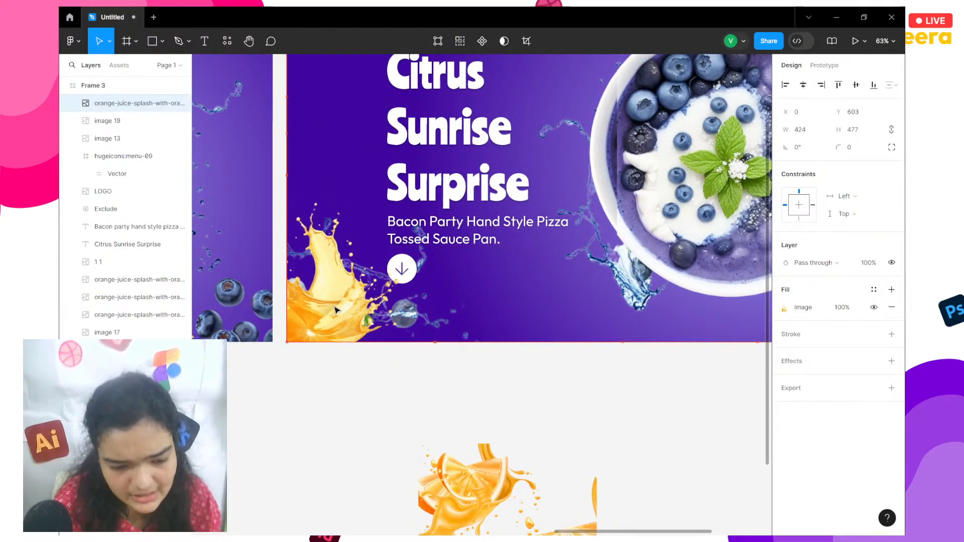
Move the imported orange slice image 19 into Frame 3's upper-right corner at X 1711, Y 21.
double_click(462, 472)
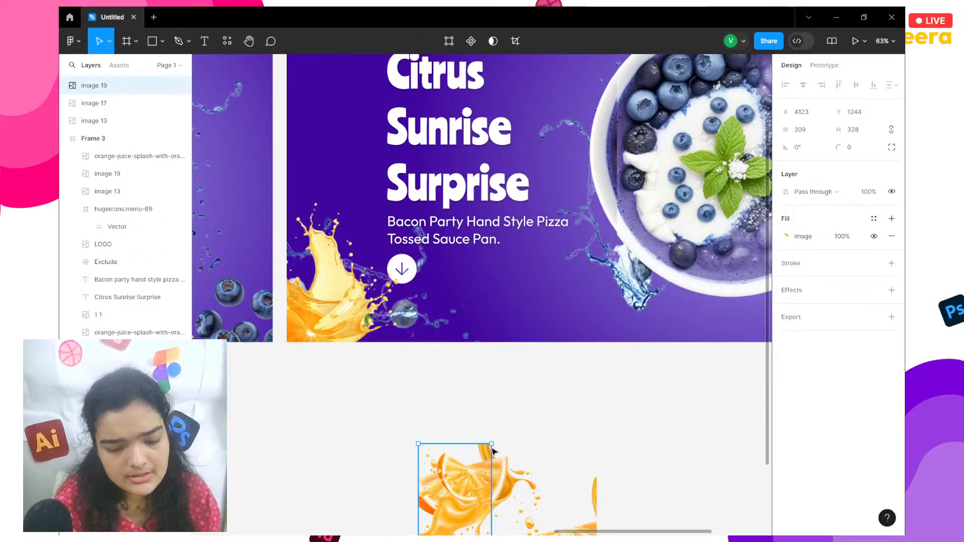
right_click(457, 468)
key(ctrl+c)
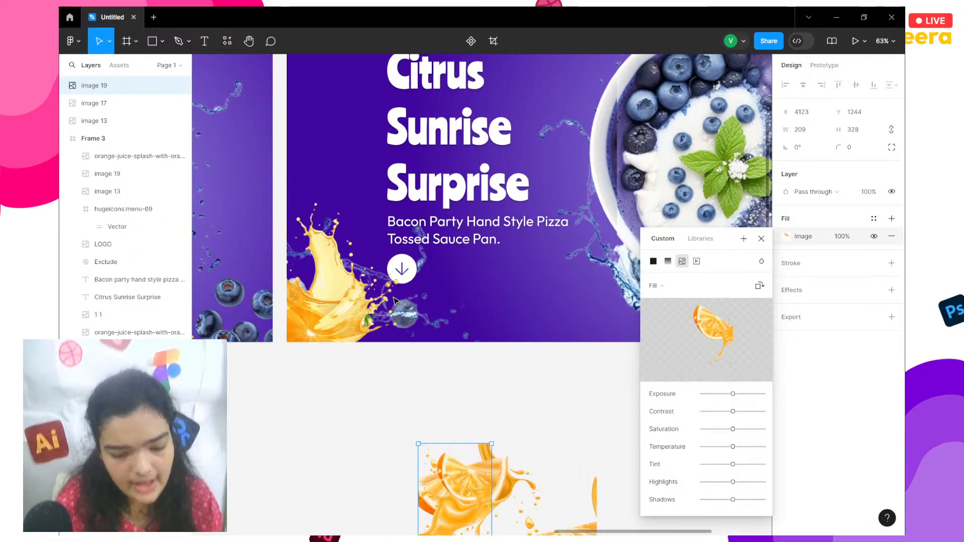
ctrl+scroll(455, 363, down, 3)
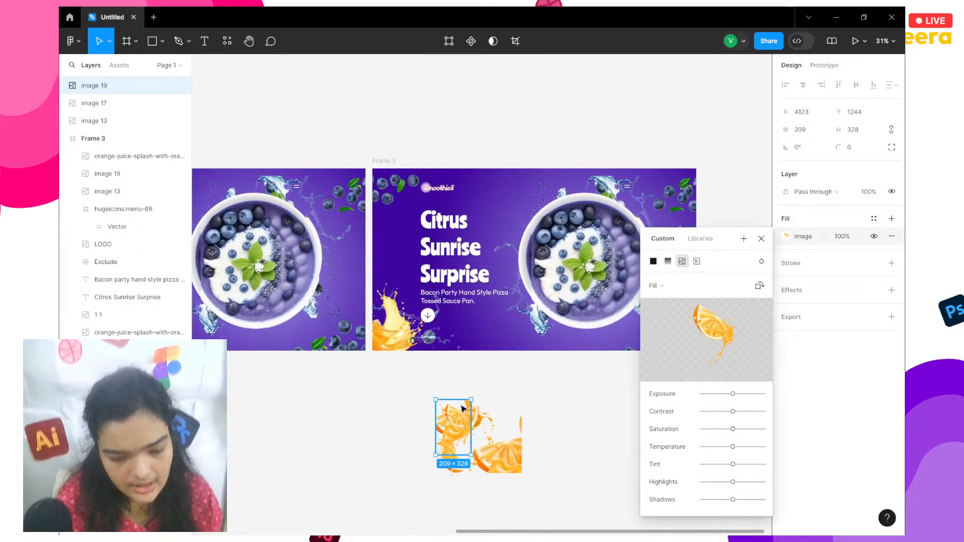
drag(462, 408, 575, 328)
scroll(575, 327, right, 3)
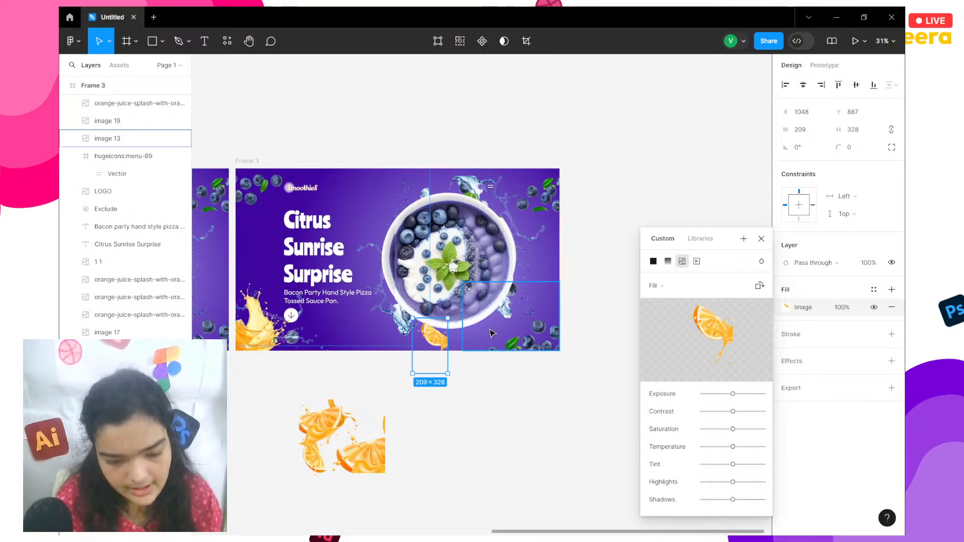
key(ctrl+v)
drag(443, 334, 547, 197)
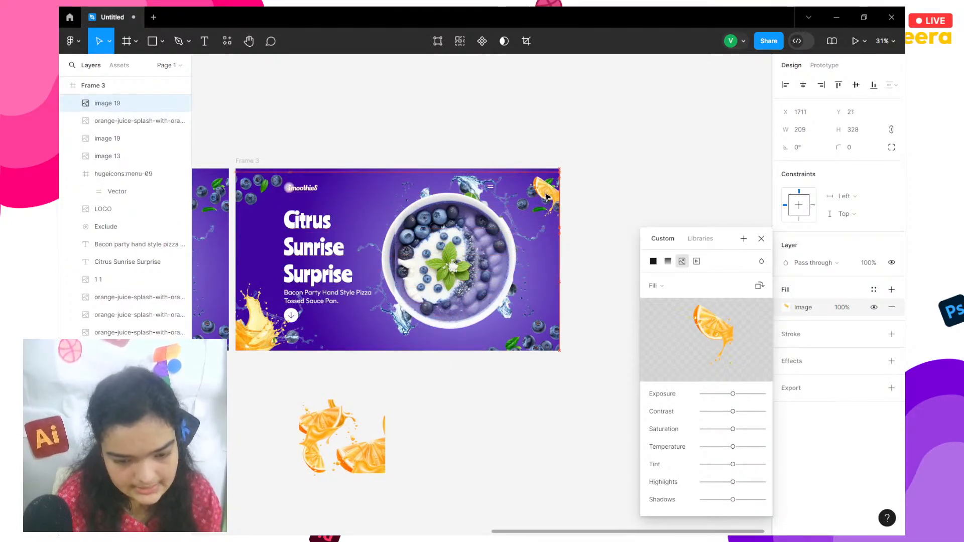
Place orange image 17 in Frame 3's upper-left corner at X 0, Y -6, and image 13 in its lower-right corner at X 1410, Y 644.
click(337, 429)
drag(336, 429, 263, 194)
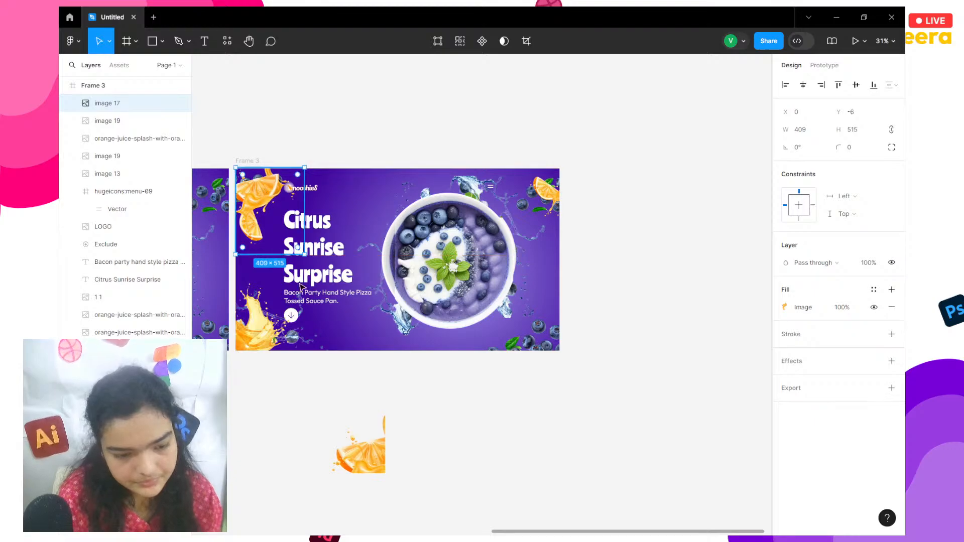
drag(366, 437, 375, 427)
drag(487, 332, 540, 314)
click(257, 209)
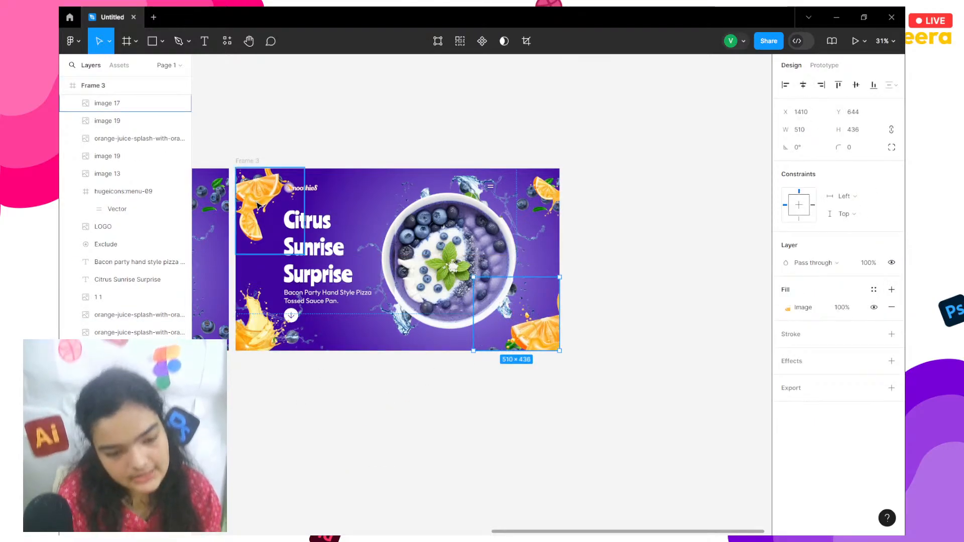
drag(257, 208, 257, 203)
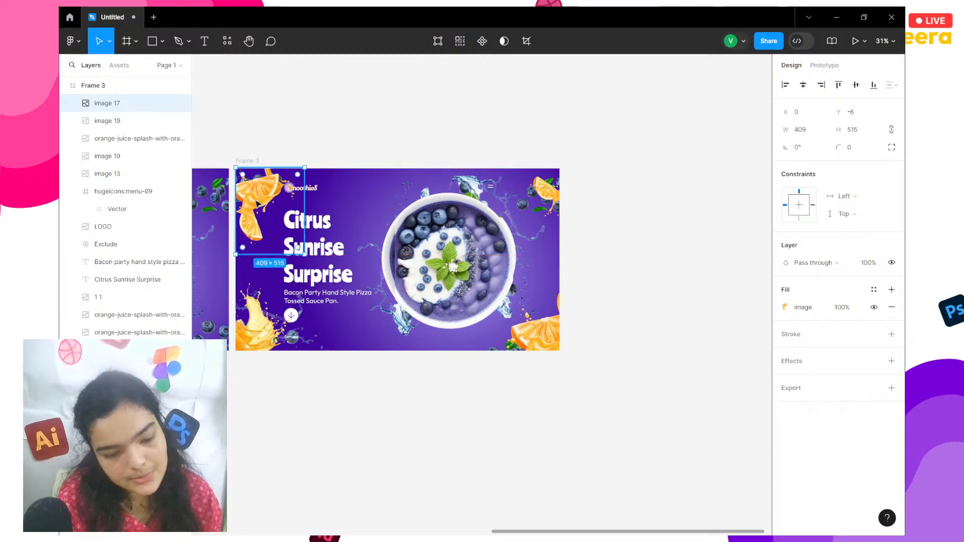
Delete the old blueberry image and the blueberry water splash lying behind the oranges on the left side of Frame 3.
scroll(257, 206, up, 5)
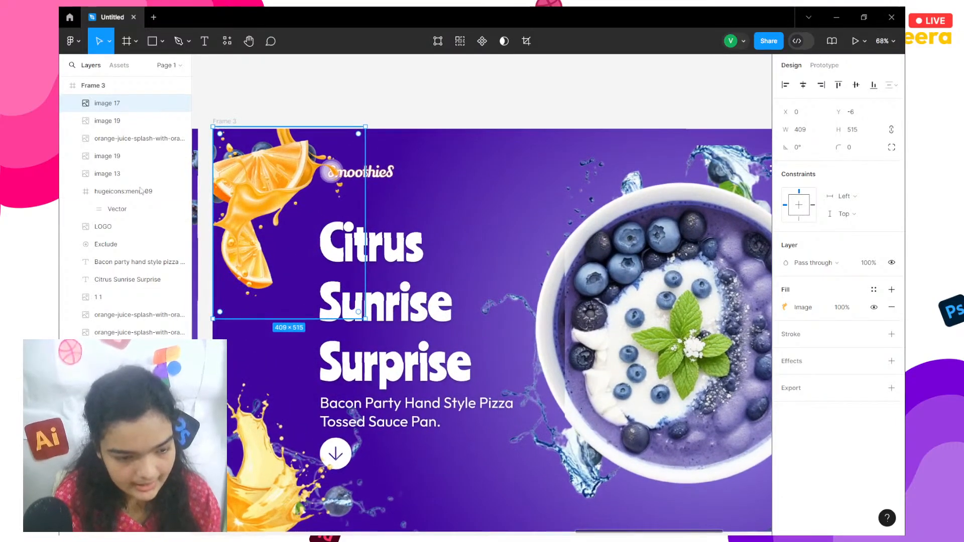
click(128, 315)
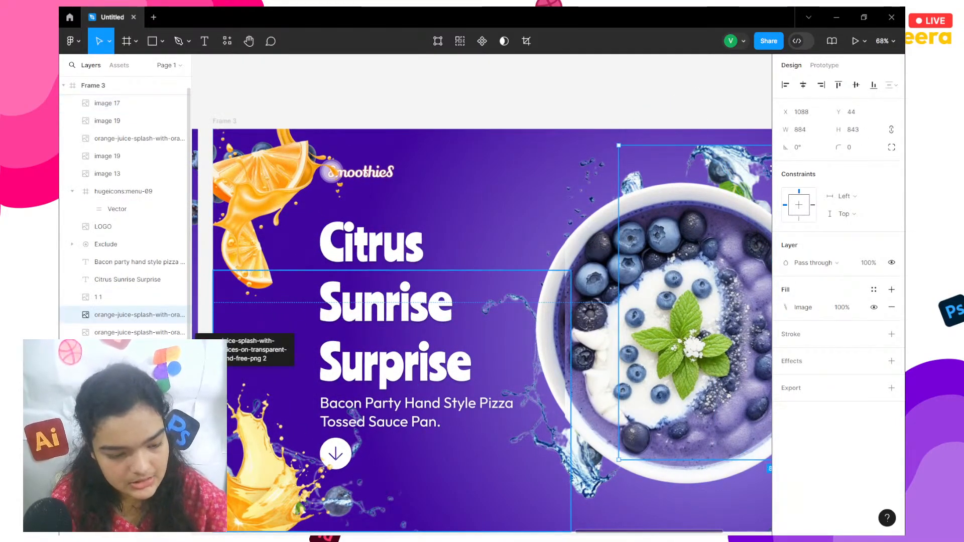
key(Delete)
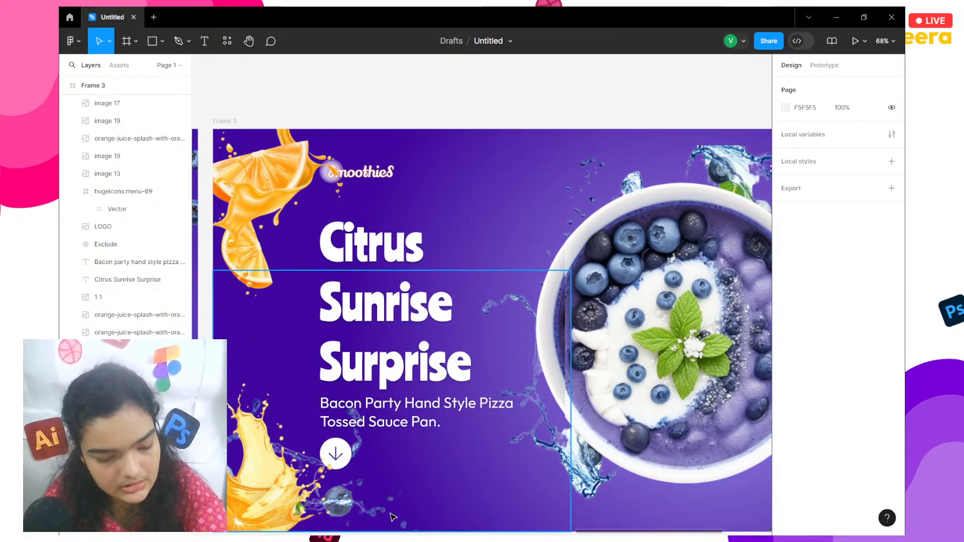
click(381, 527)
key(Escape)
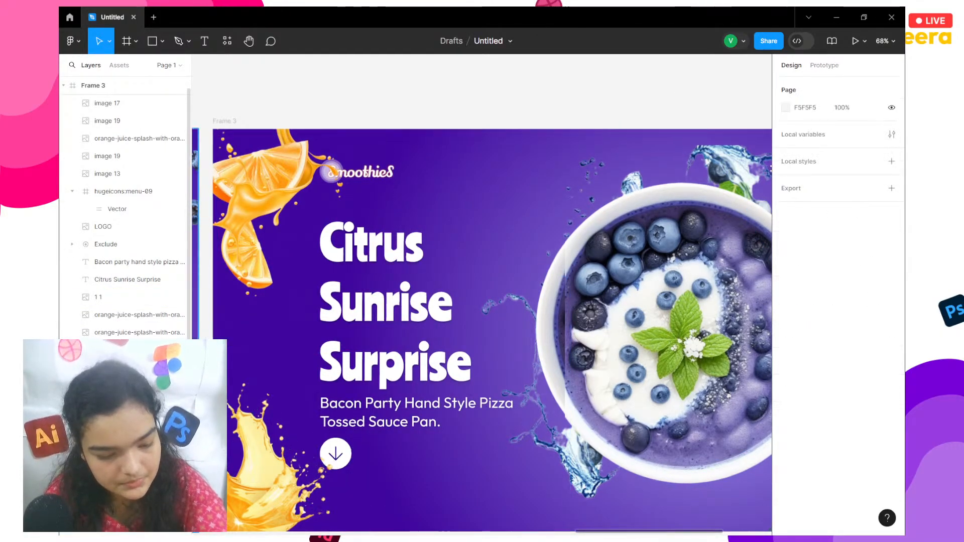
Delete the old blueberry images 19 and 13 from the upper-right and lower-right corners of Frame 3.
click(113, 332)
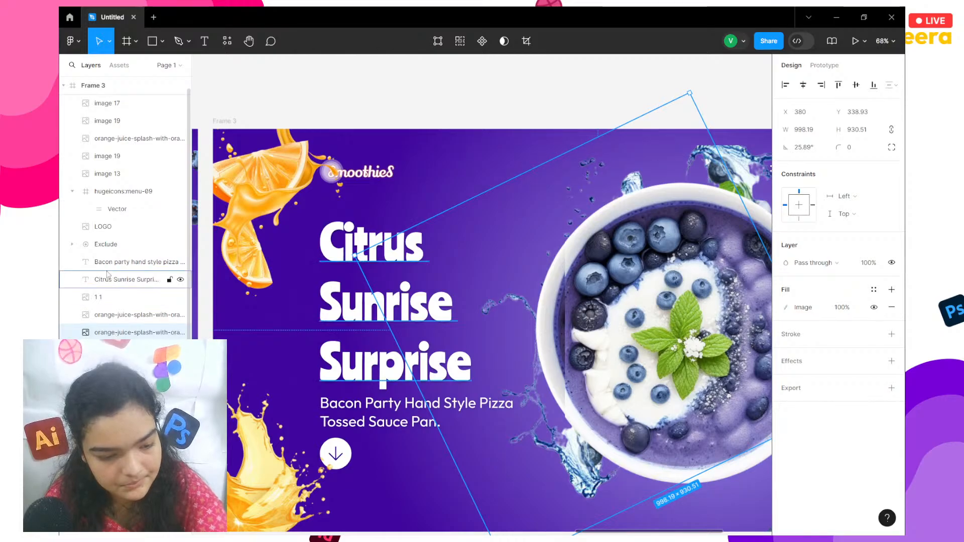
click(106, 297)
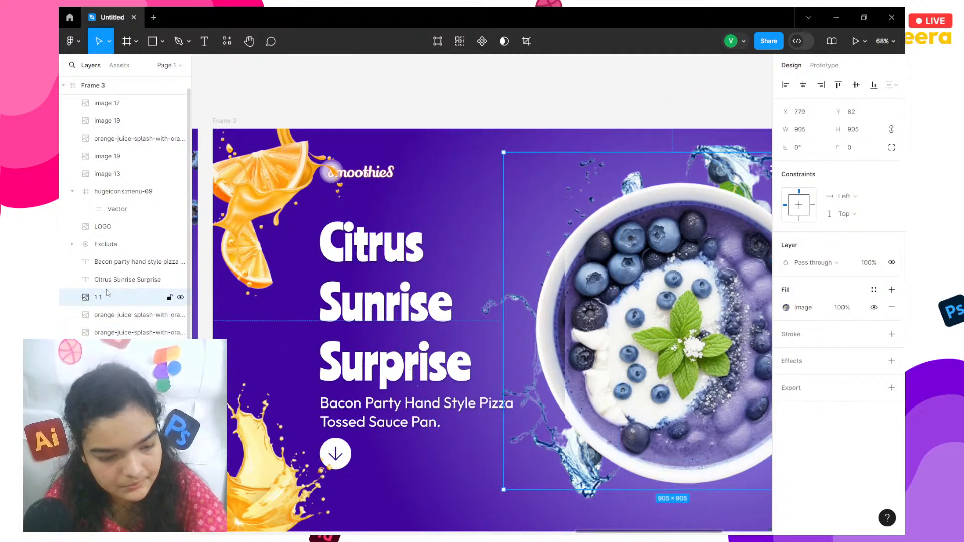
click(122, 174)
click(125, 162)
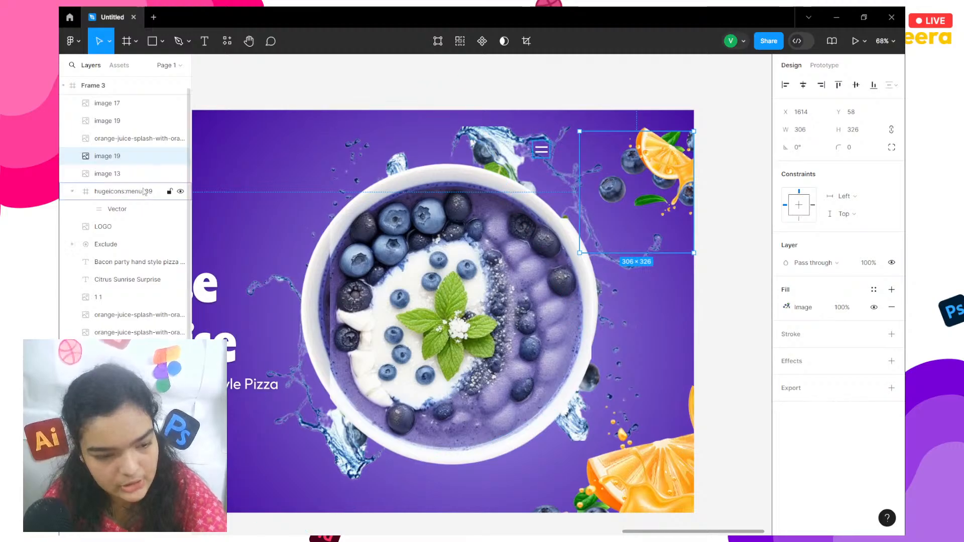
key(Delete)
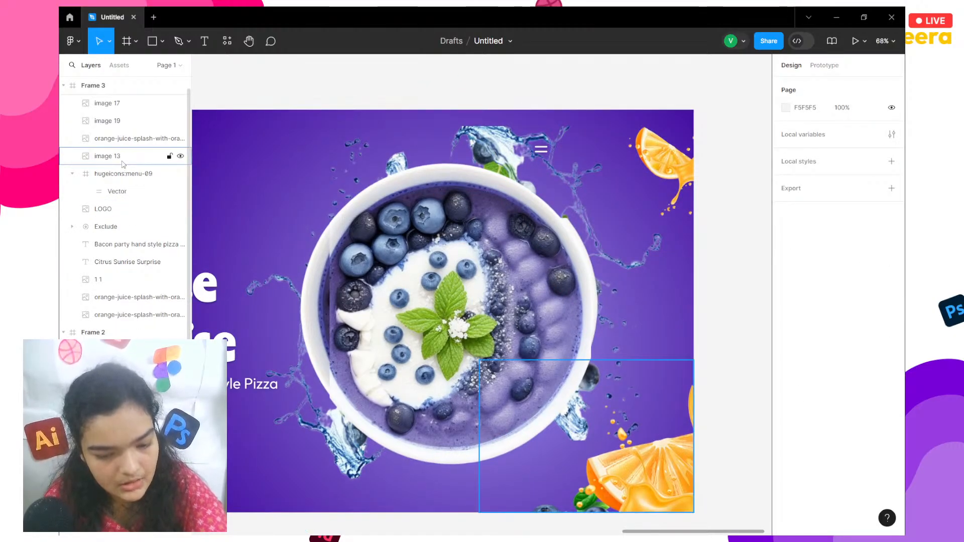
click(123, 163)
click(180, 158)
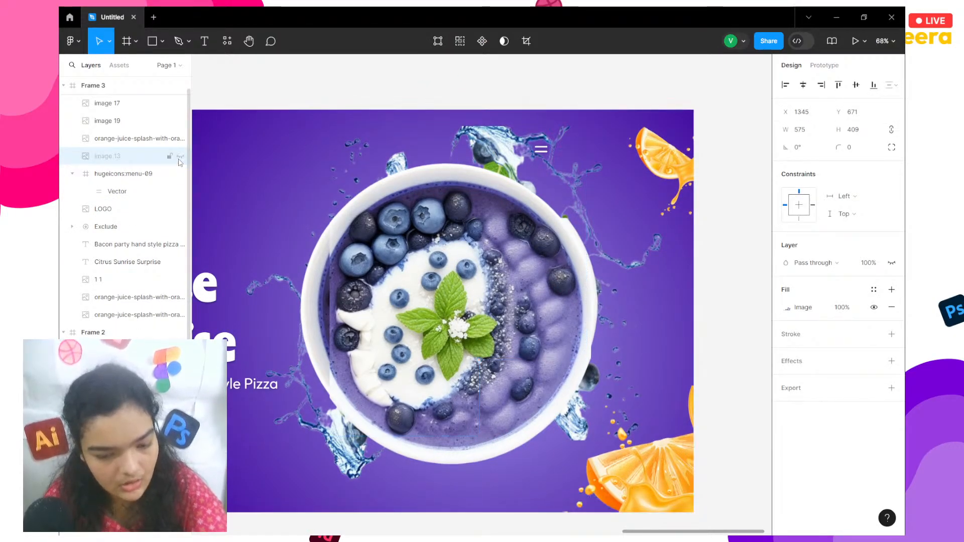
click(179, 157)
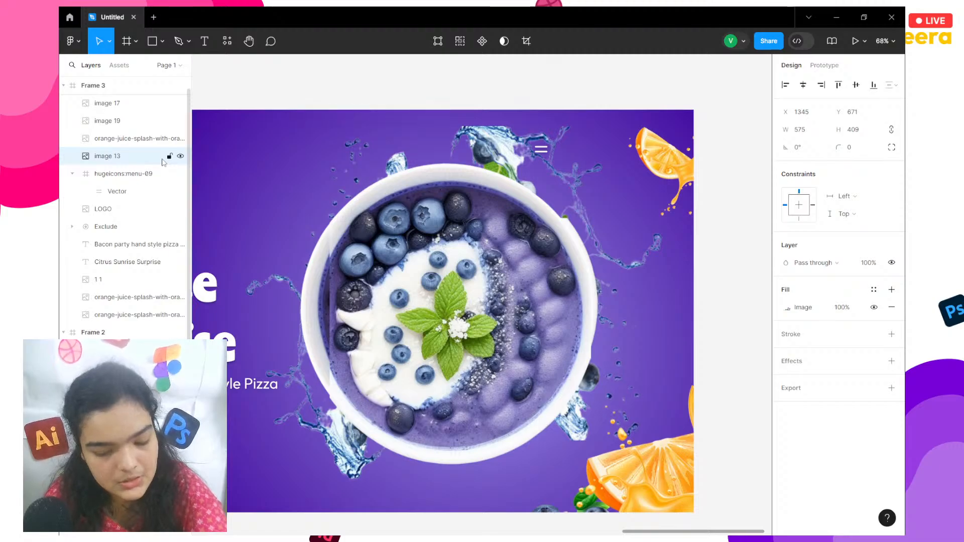
key(Delete)
Replace the blueberry bowl's image fill in Frame 3 with the orange bowl file Vector and move it to X 744, Y 81.
scroll(525, 229, down, 3)
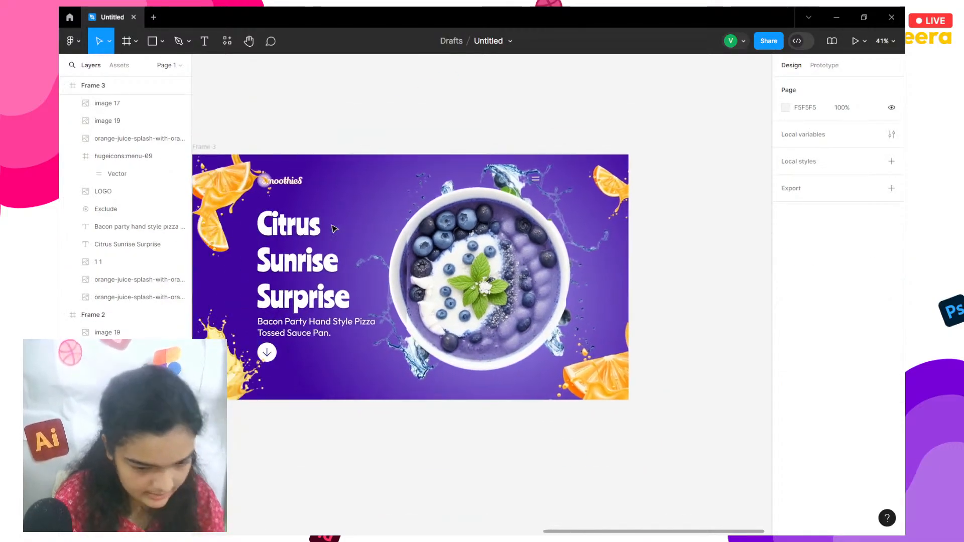
scroll(331, 226, up, 3)
scroll(332, 226, down, 3)
scroll(332, 225, left, 2)
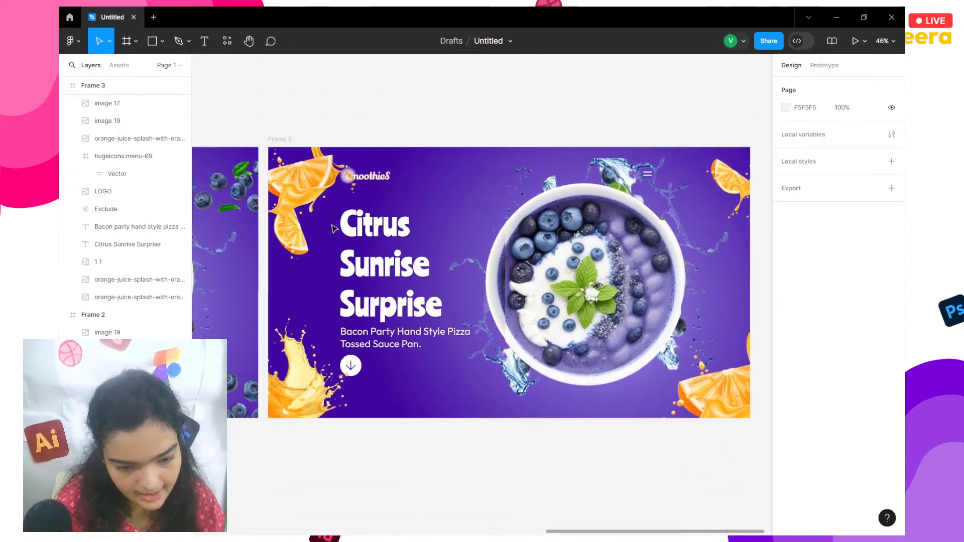
click(607, 267)
double_click(609, 268)
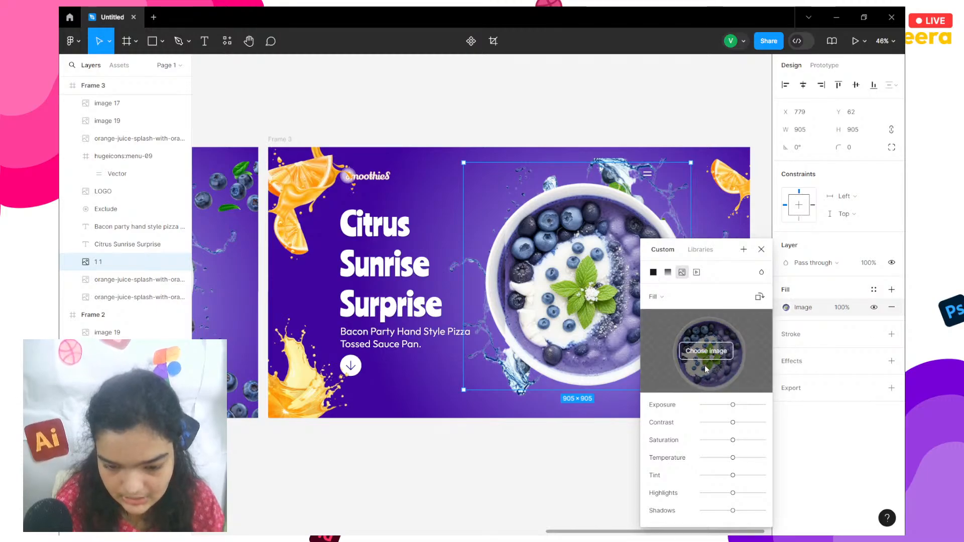
click(706, 354)
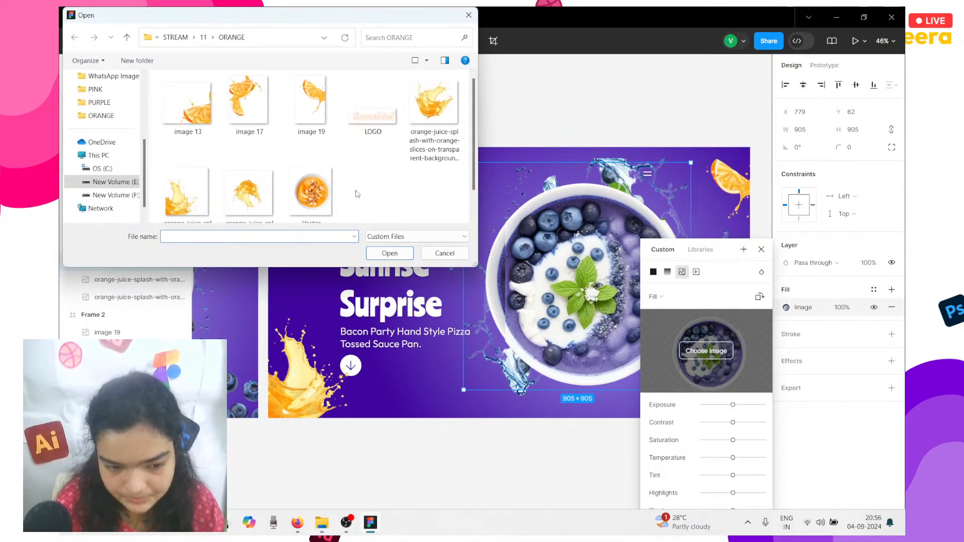
click(311, 192)
click(390, 253)
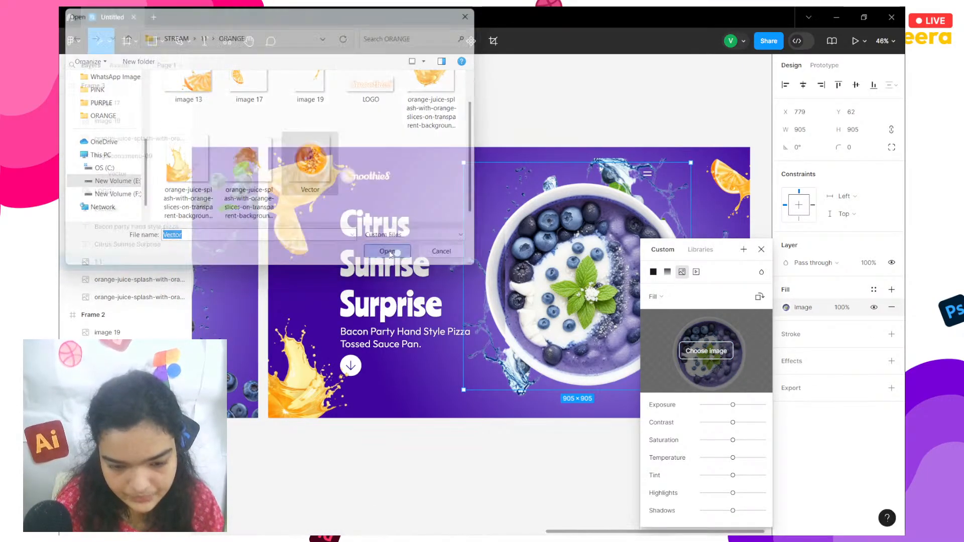
drag(551, 312, 543, 316)
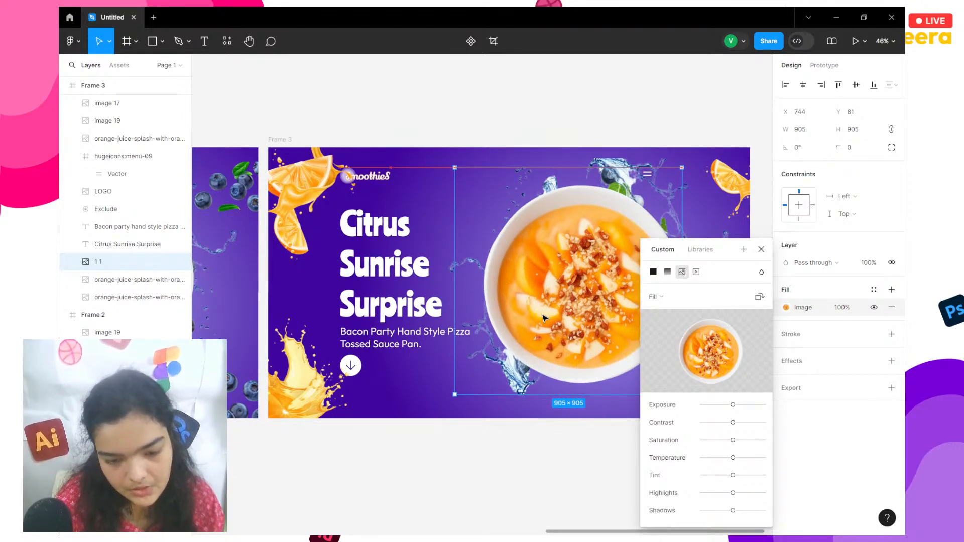
click(532, 493)
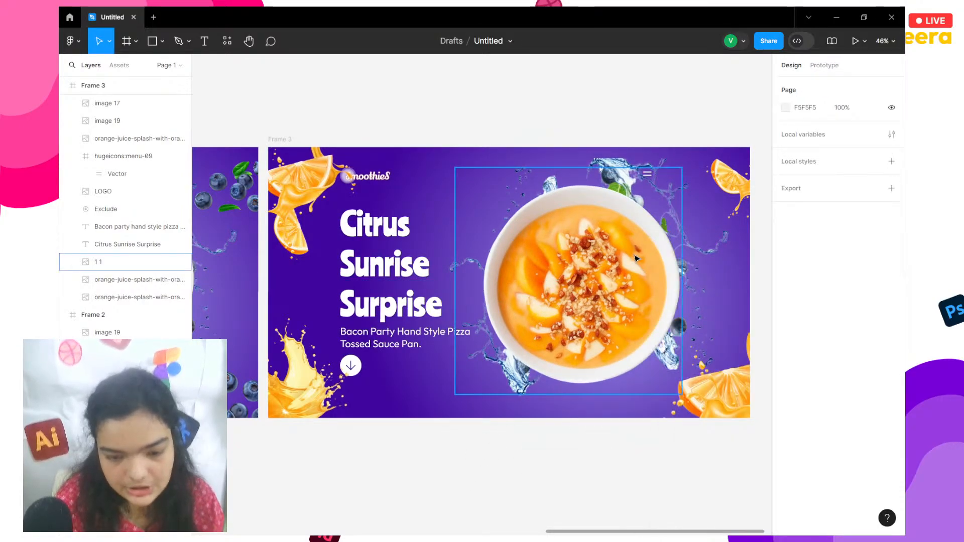
Replace the image fill of the blueberry water splash behind the bowl's right side with the curved orange-slice juice splash from the ORANGE folder.
click(621, 159)
click(785, 307)
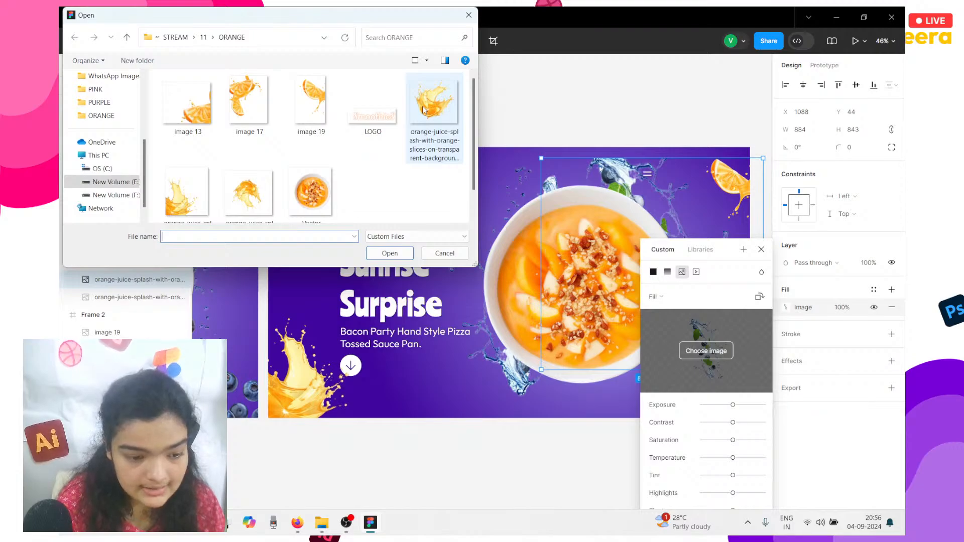
click(261, 204)
click(434, 108)
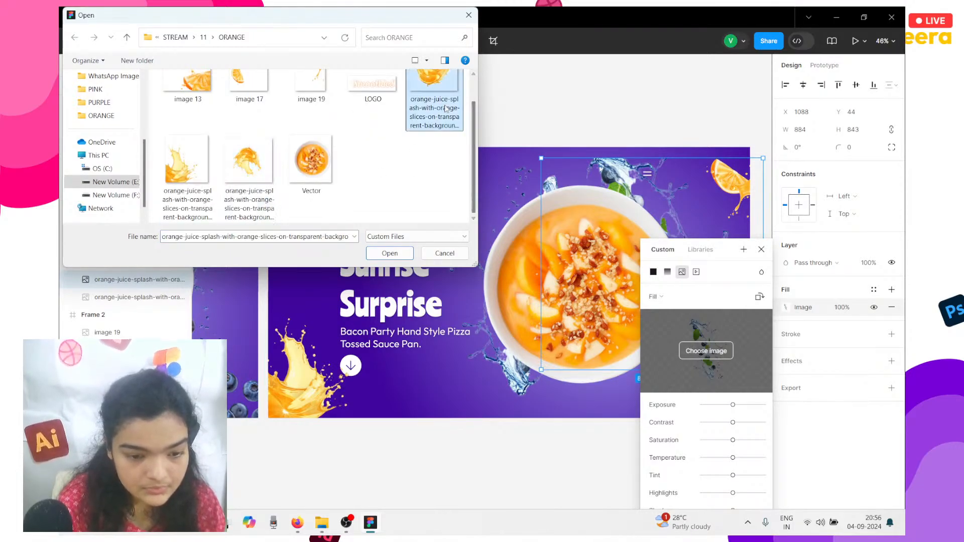
click(271, 205)
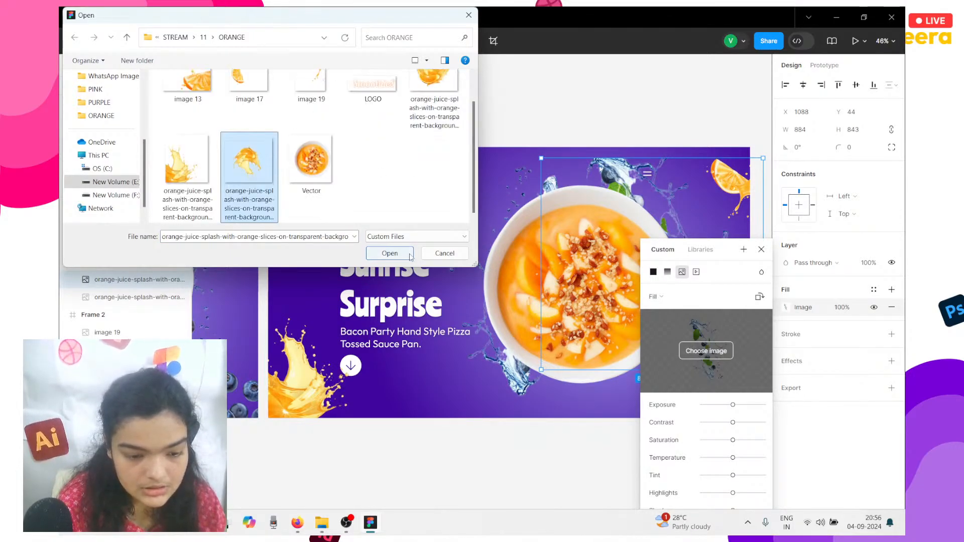
click(402, 254)
Reposition the orange splash behind the bowl's right side to X 1069, Y -91.25 and enlarge it to 981 × 935.5.
scroll(577, 191, right, 3)
scroll(578, 191, down, 1)
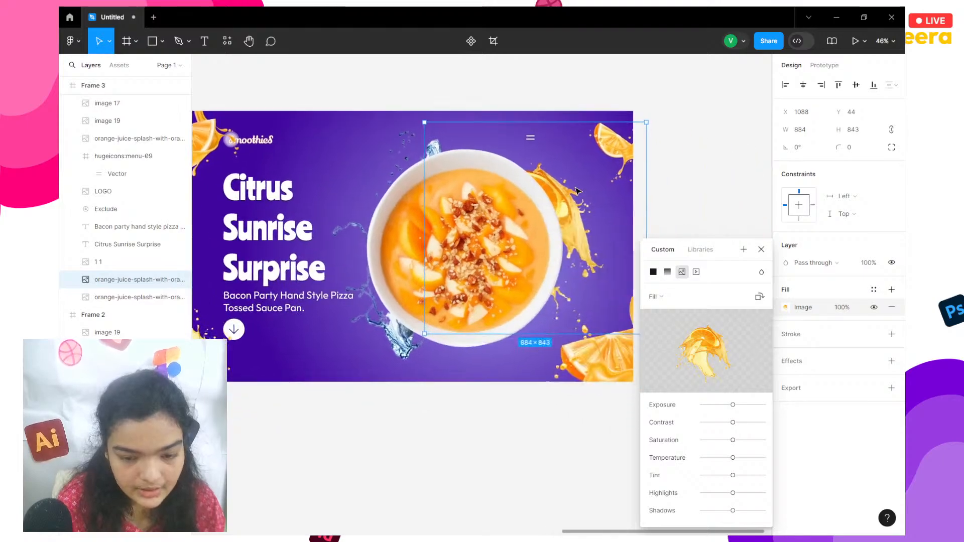
drag(566, 214, 564, 191)
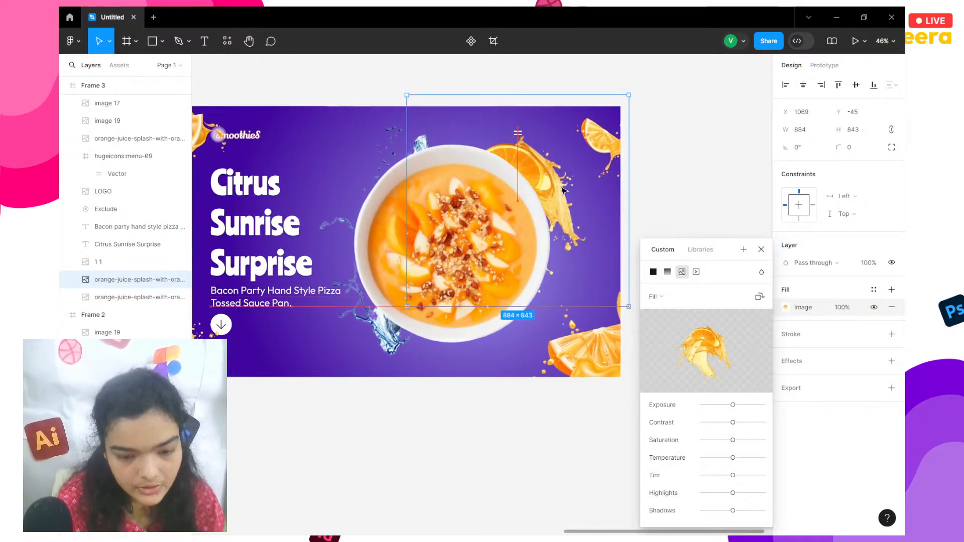
drag(631, 109, 653, 115)
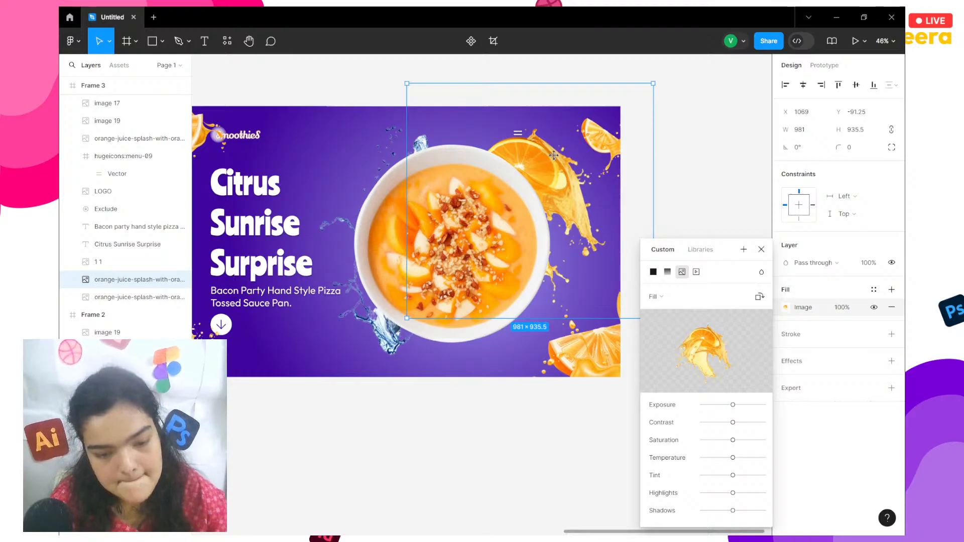
Replace the image fill of the rotated water splash behind the bowl's left side with the large orange-juice-splash image from the ORANGE folder.
click(372, 337)
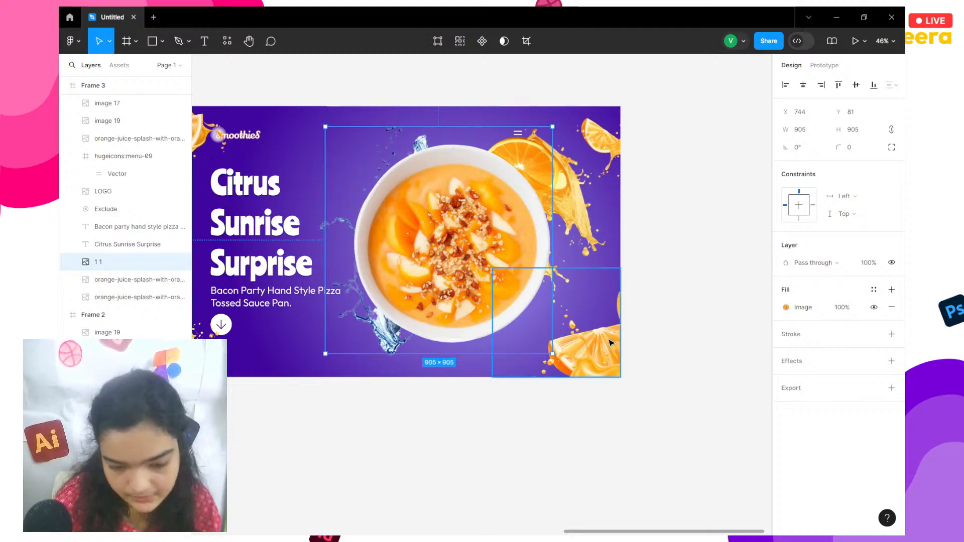
click(368, 367)
click(787, 307)
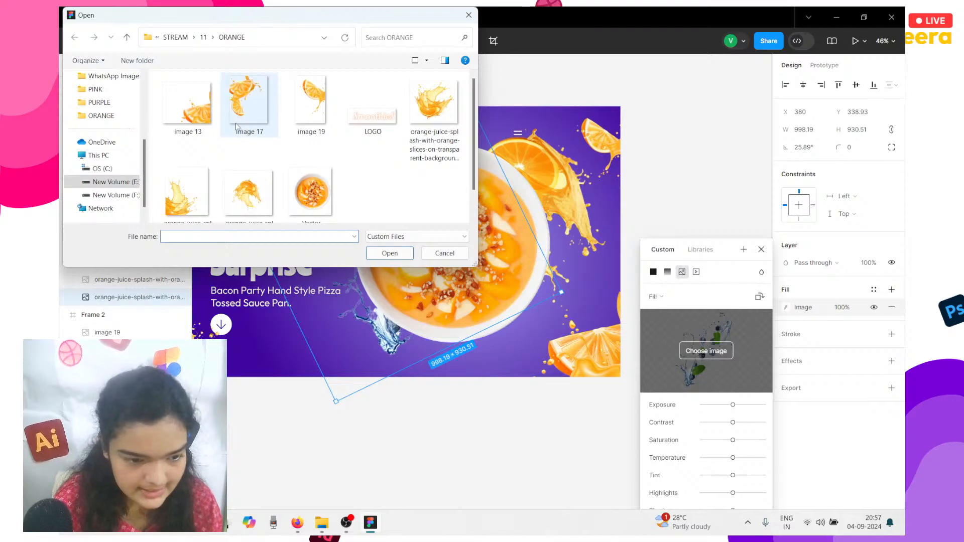
click(412, 132)
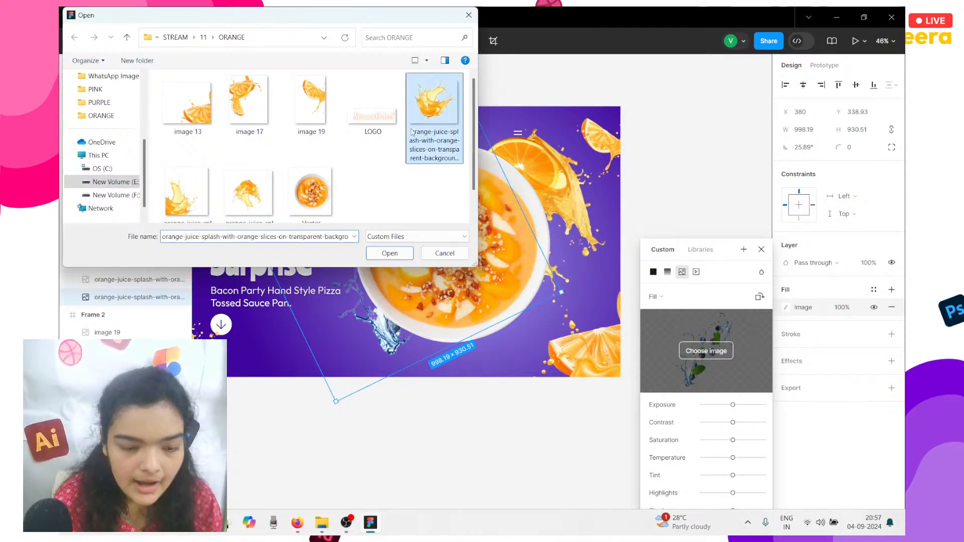
click(375, 256)
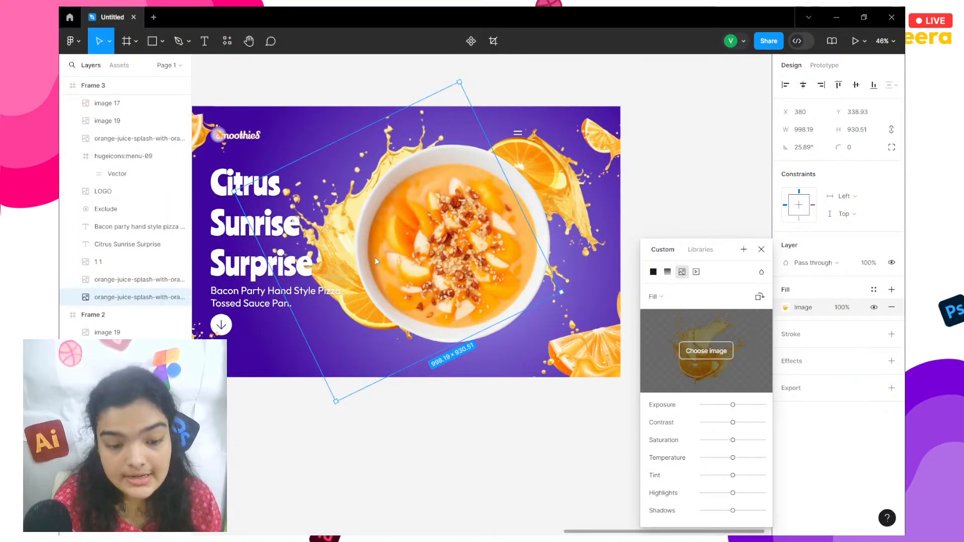
Rotate the juice splash behind the bowl's left side to 44.26° and place it at X 329, Y 633.68.
drag(329, 406, 390, 420)
mouse_move(368, 327)
mouse_down()
mouse_move(367, 351)
mouse_move(341, 331)
mouse_move(355, 318)
mouse_up()
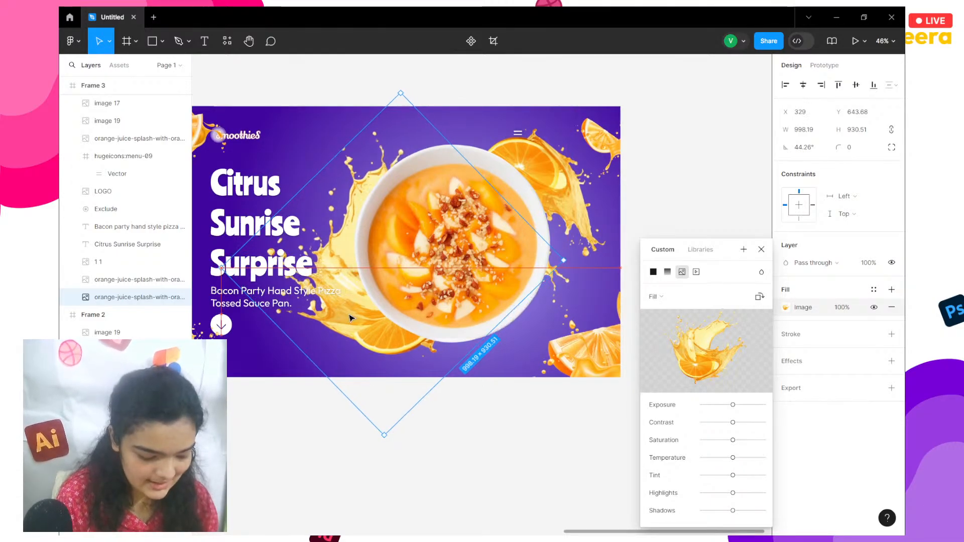
key(ctrl+z)
Align image 17 with Frame 3's upper-left corner at X 0, Y 0 and send it to the back.
scroll(280, 415, left, 5)
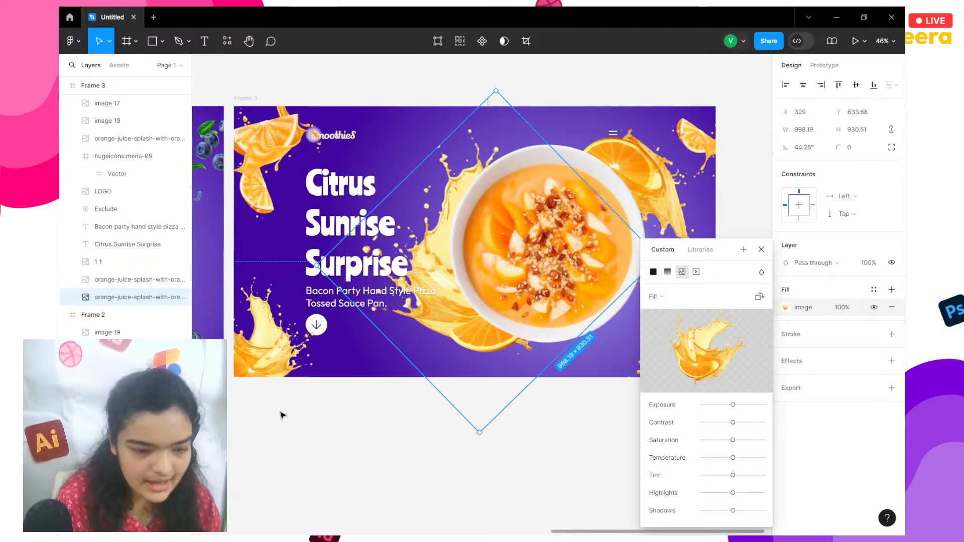
scroll(358, 371, up, 5)
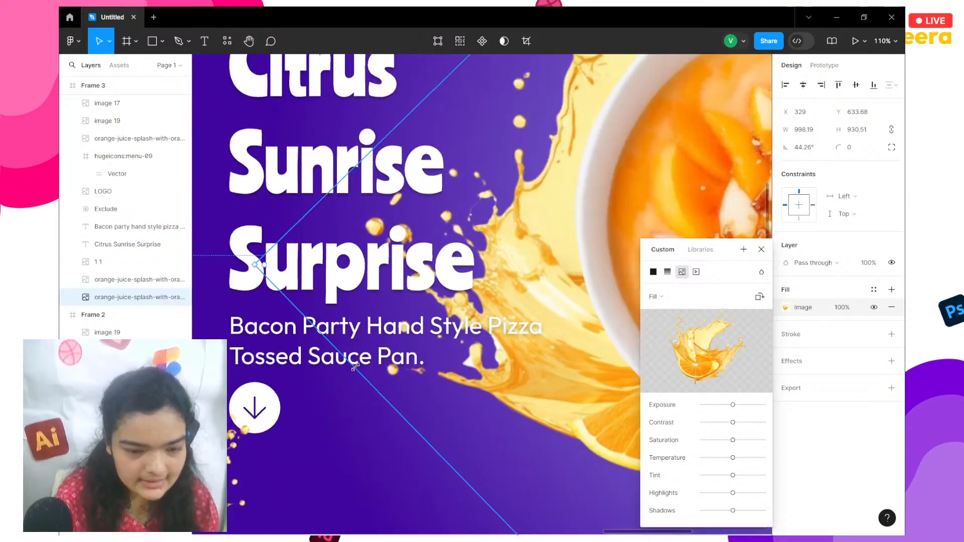
click(316, 399)
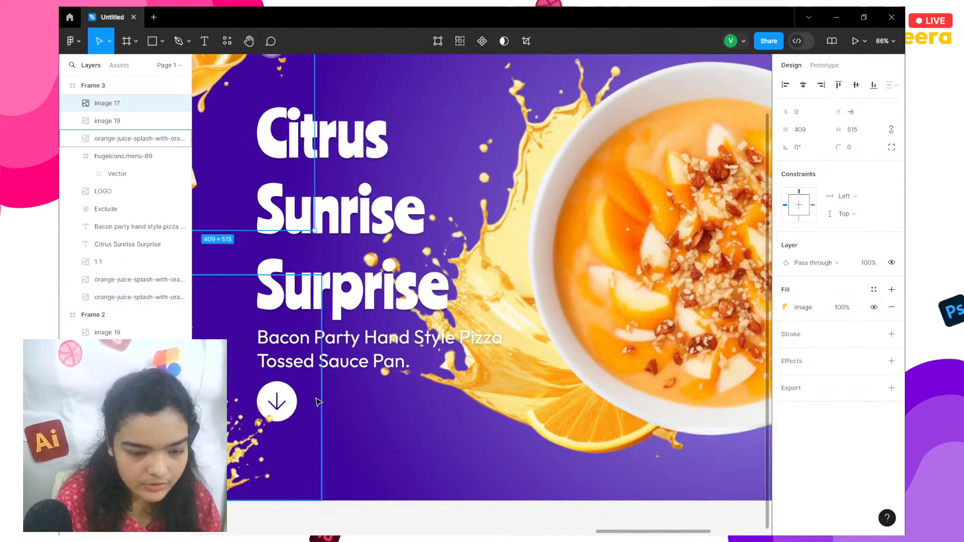
scroll(382, 292, down, 5)
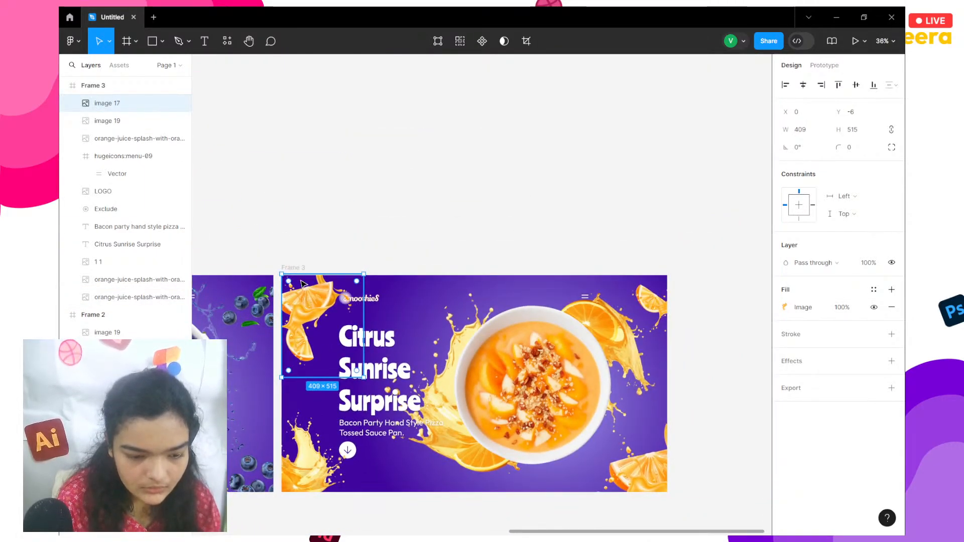
drag(300, 300, 302, 299)
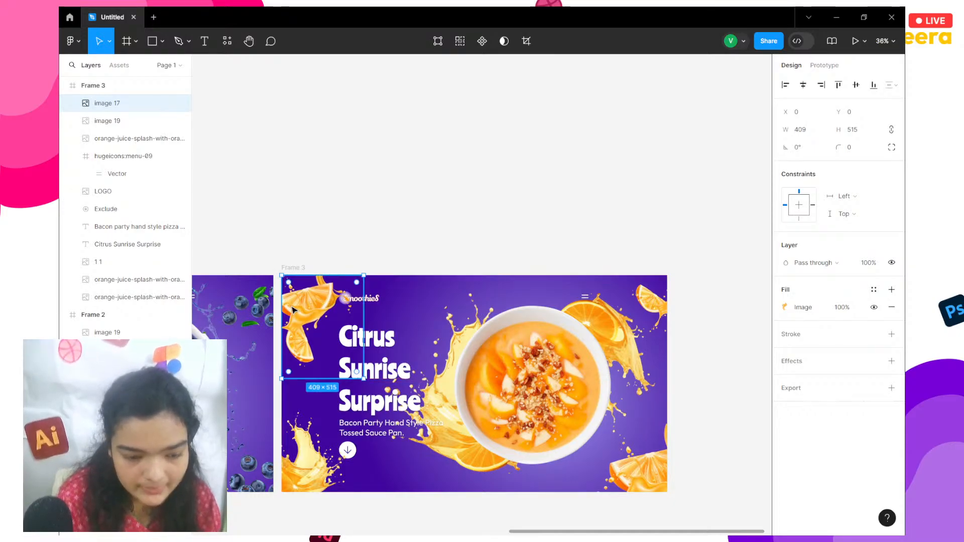
right_click(289, 308)
click(317, 285)
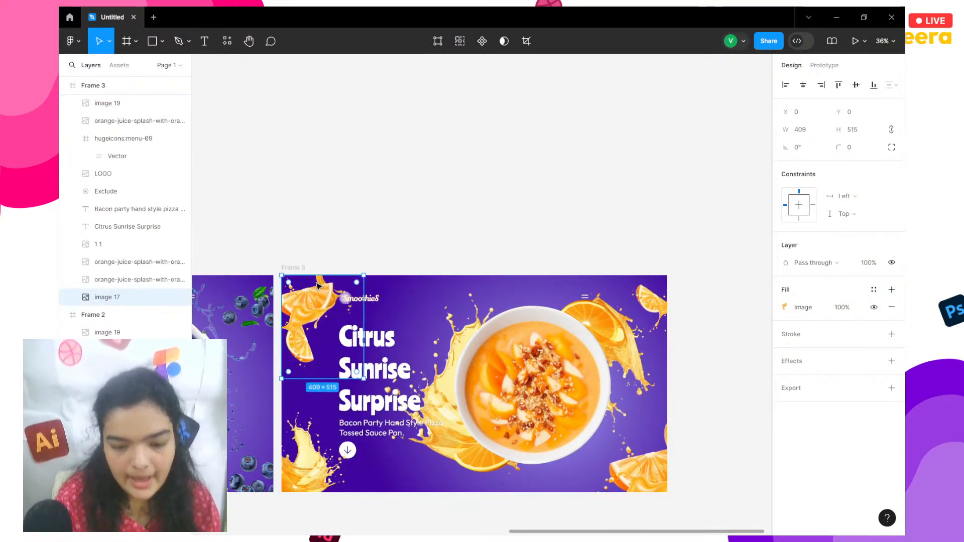
Send the lower-left juice splash, image 13 and image 19 to the back of Frame 3.
right_click(332, 471)
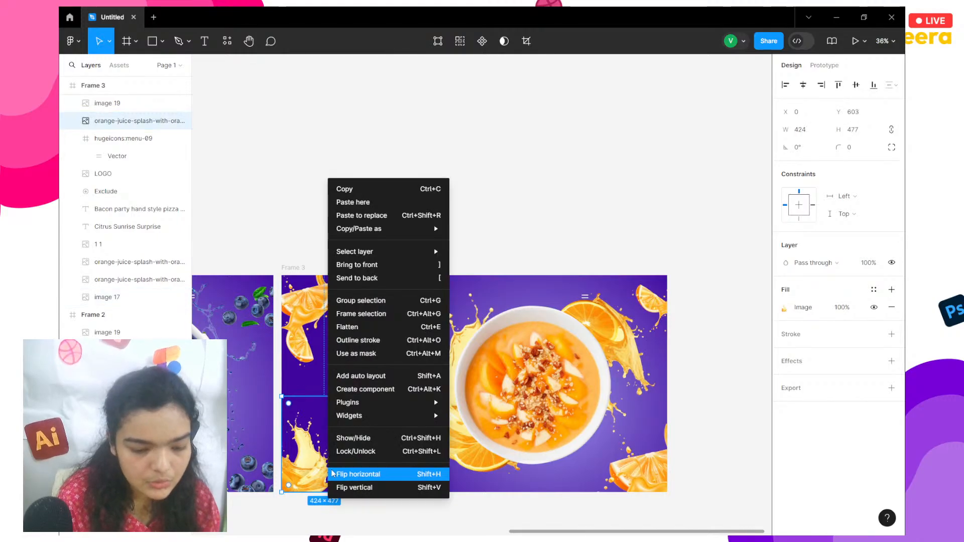
click(368, 282)
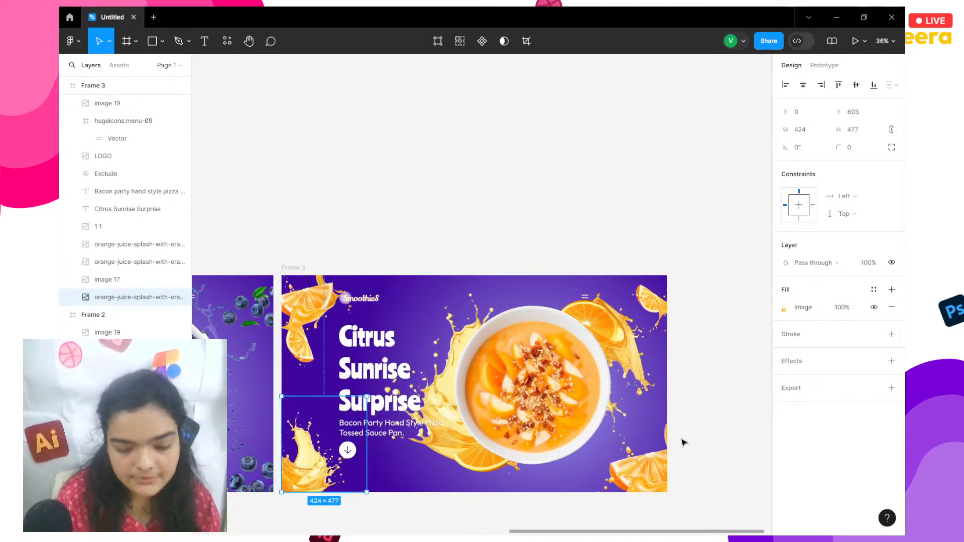
right_click(644, 441)
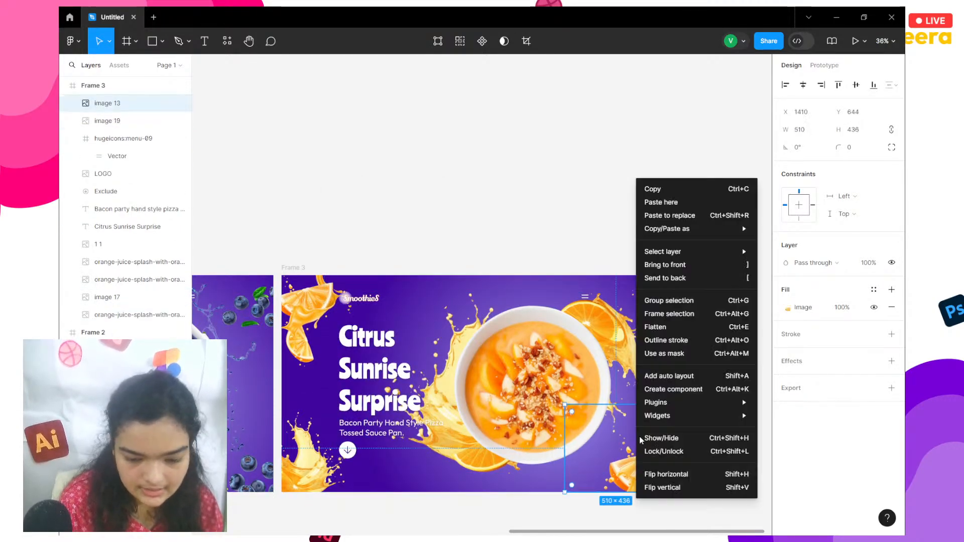
click(663, 284)
click(663, 284)
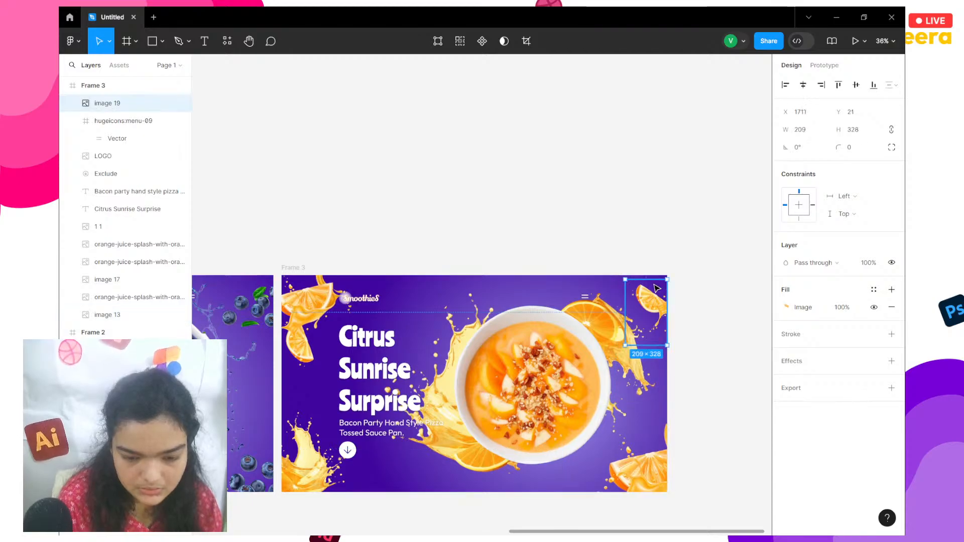
right_click(651, 287)
click(664, 278)
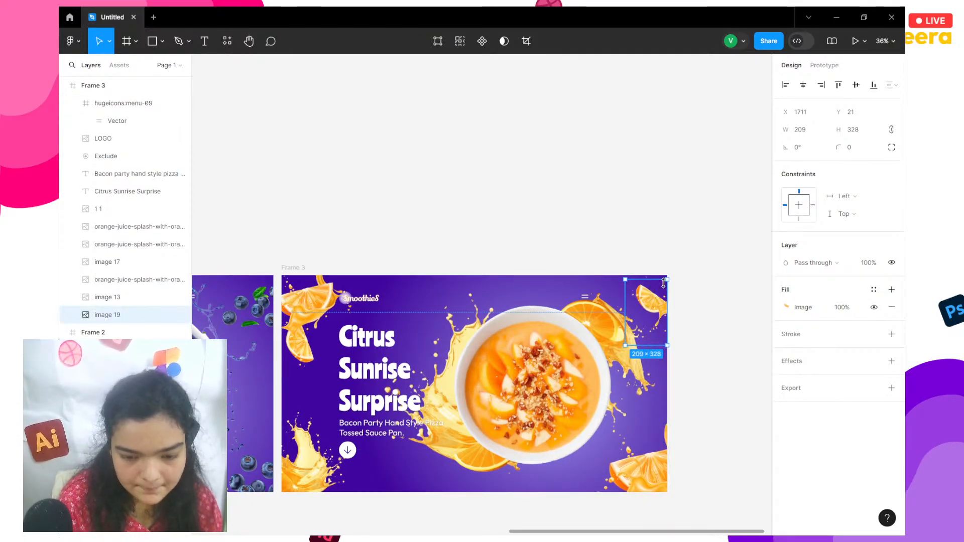
Set the 100% stop of Frame 3's radial gradient fill to orange FA8E02, sampled from the orange artwork with the eyedropper.
click(285, 271)
scroll(351, 327, down, 2)
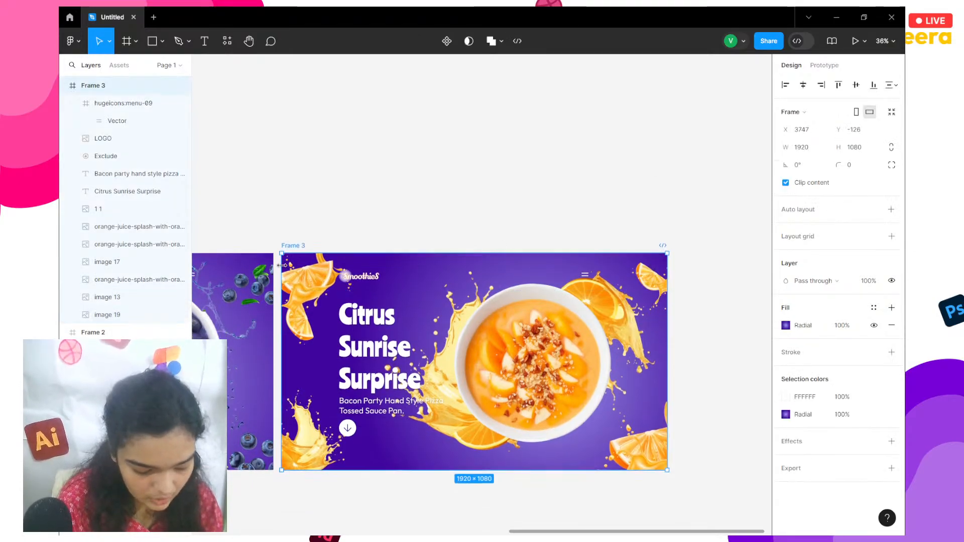
click(786, 326)
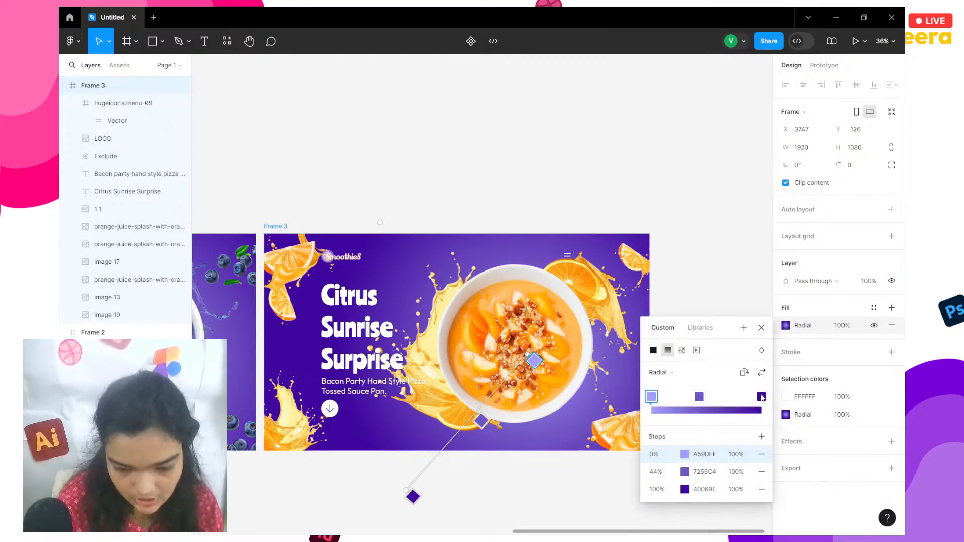
click(762, 398)
click(686, 490)
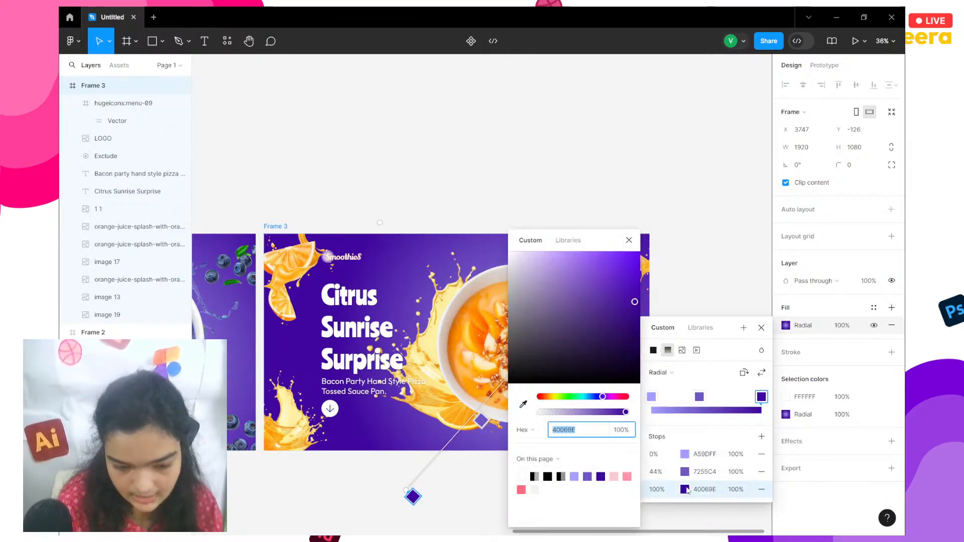
click(523, 404)
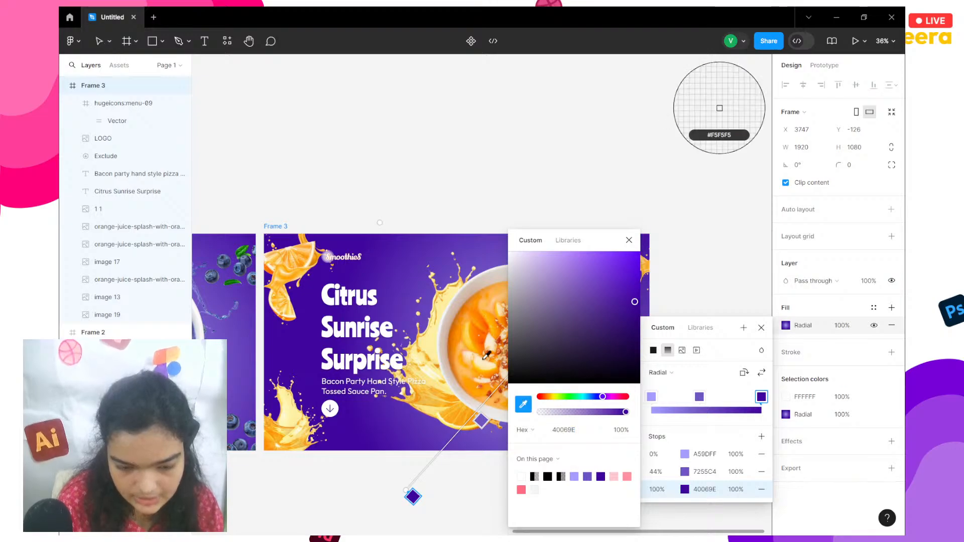
click(720, 108)
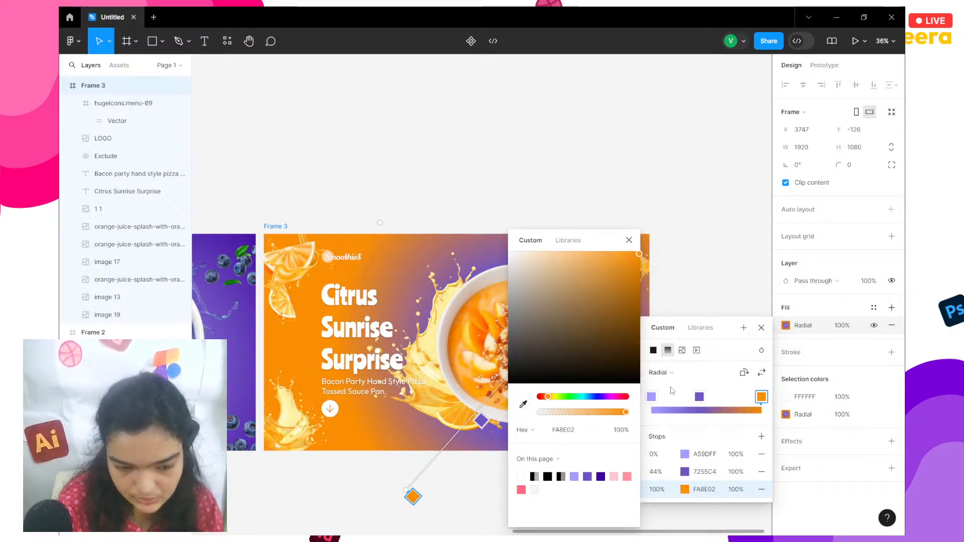
Set the radial gradient's 44% stop to light orange FFBE6A and its 0% stop to white FFFFFF.
click(685, 472)
click(687, 472)
click(686, 472)
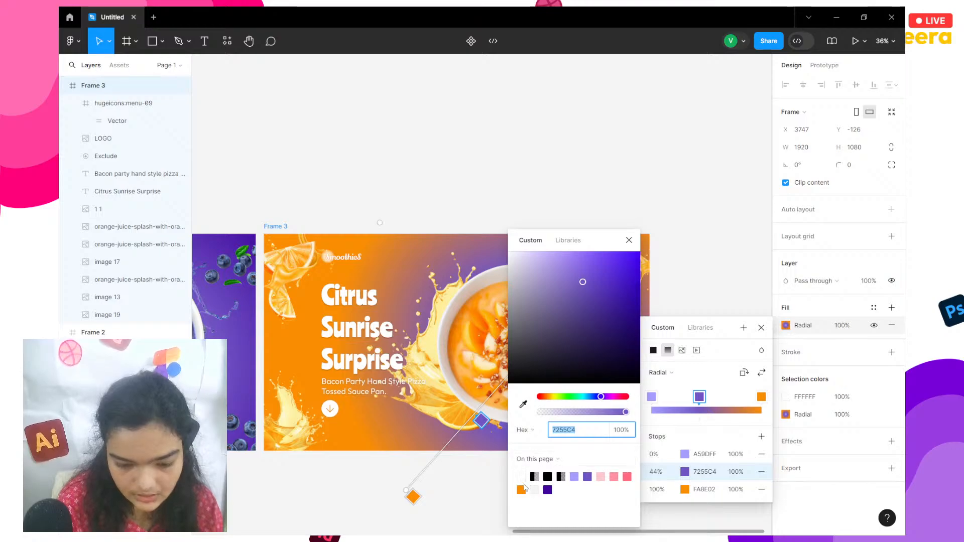
click(521, 486)
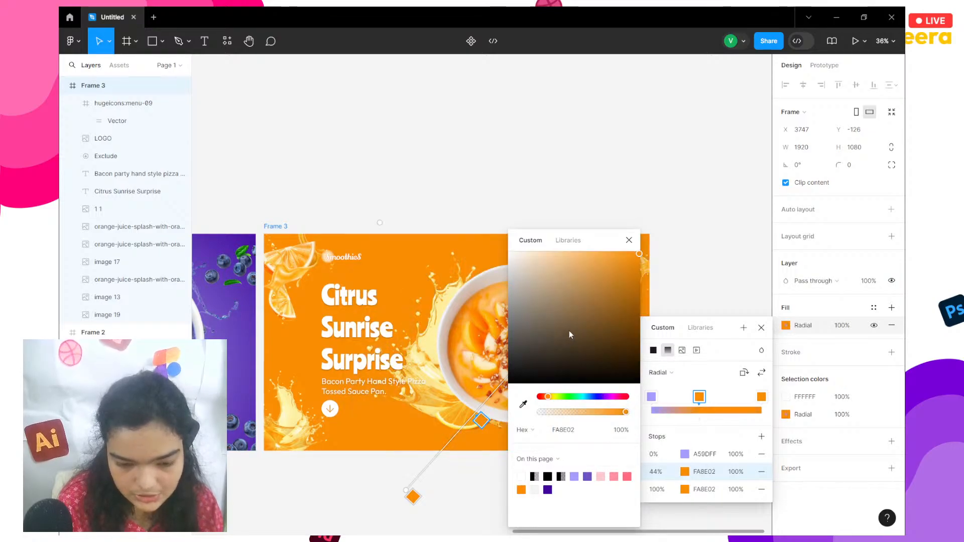
click(684, 455)
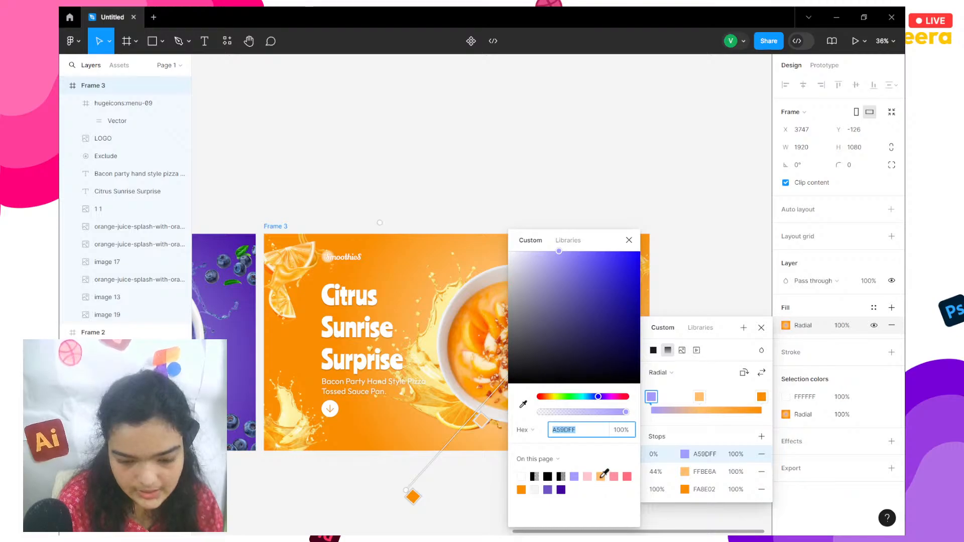
click(601, 476)
drag(566, 259, 508, 251)
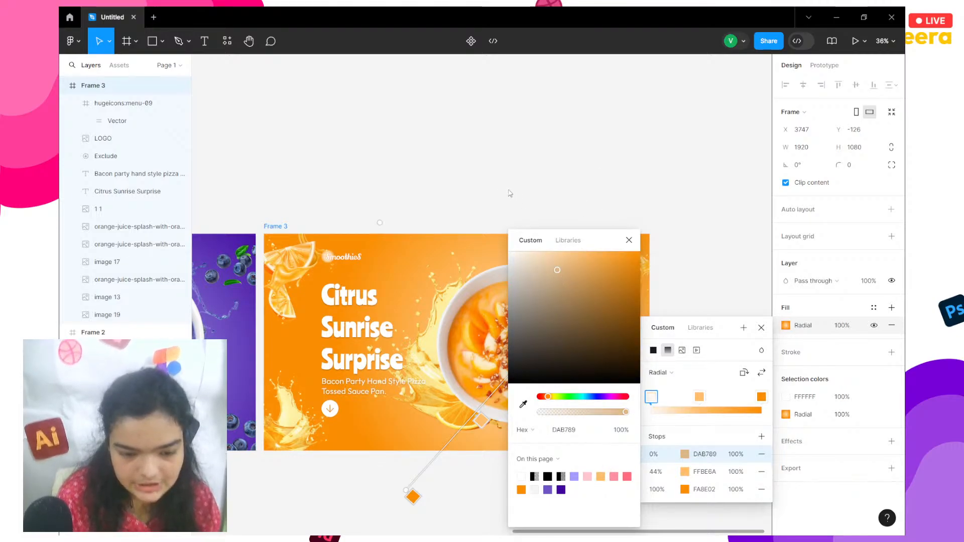
Move the light orange stop of Frame 3's radial gradient outward to 56%.
click(481, 419)
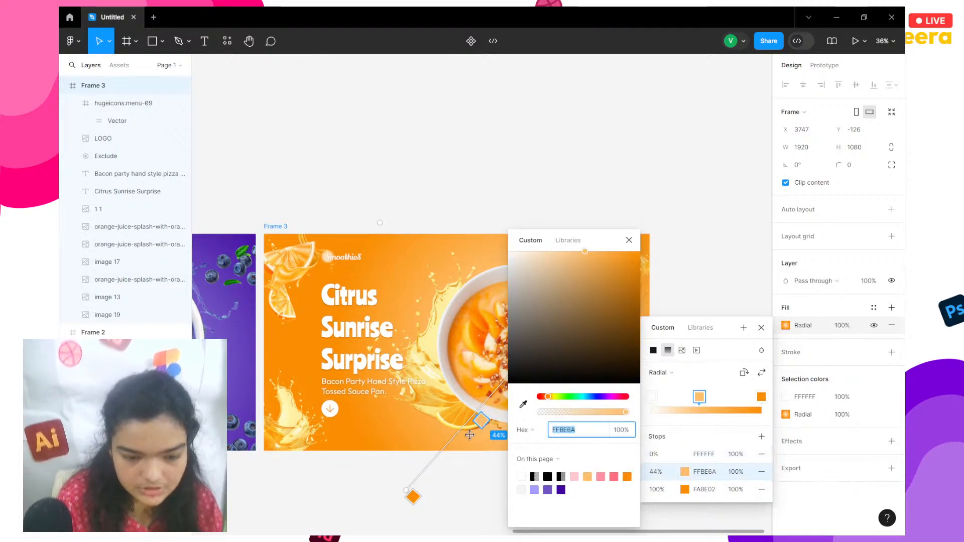
drag(481, 419, 468, 443)
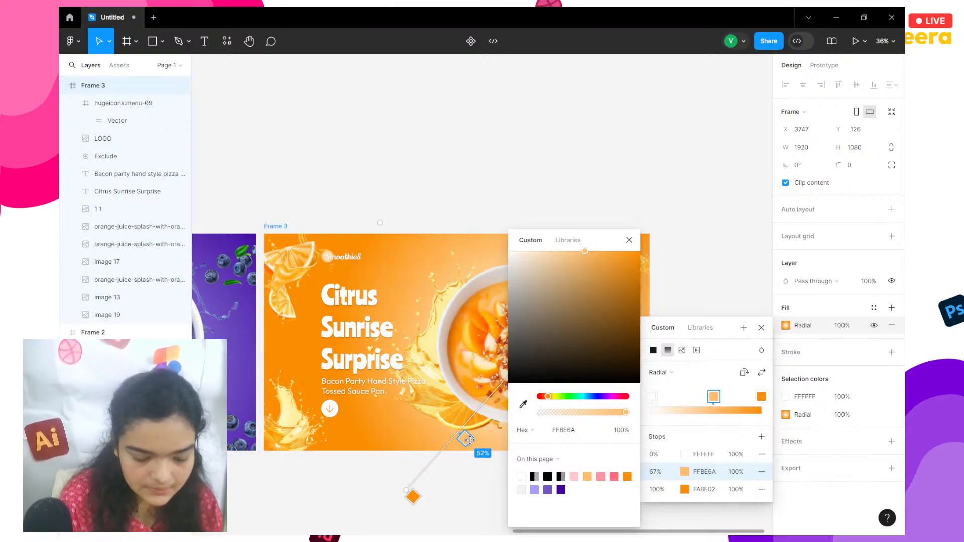
click(477, 458)
scroll(478, 459, down, 1)
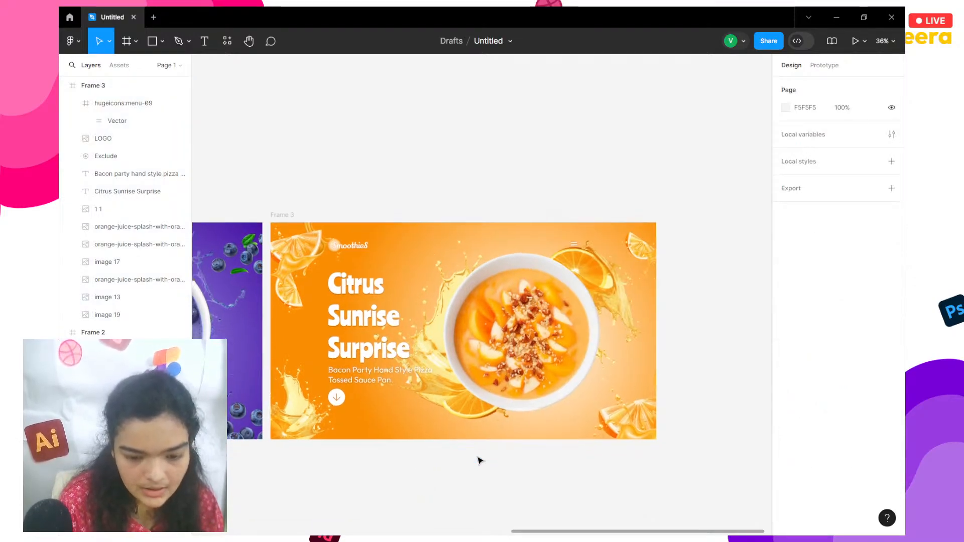
Shift the white starting point of Frame 3's radial gradient onto the middle of the orange bowl.
click(293, 222)
scroll(293, 222, right, 3)
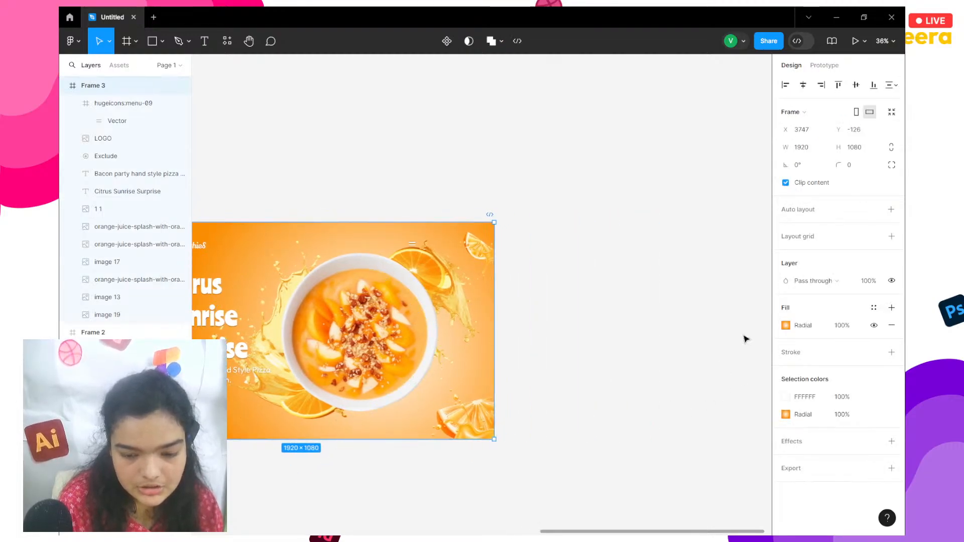
click(786, 326)
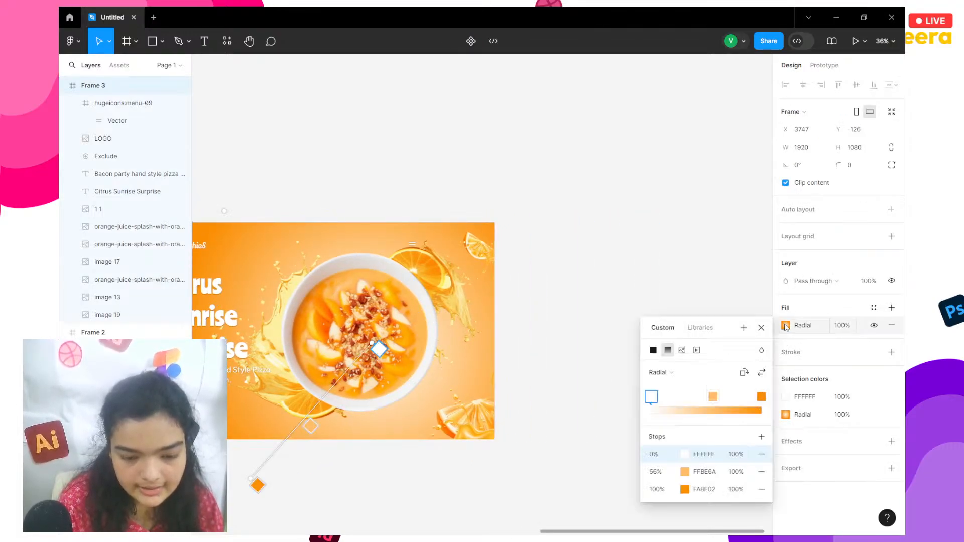
drag(383, 347, 353, 343)
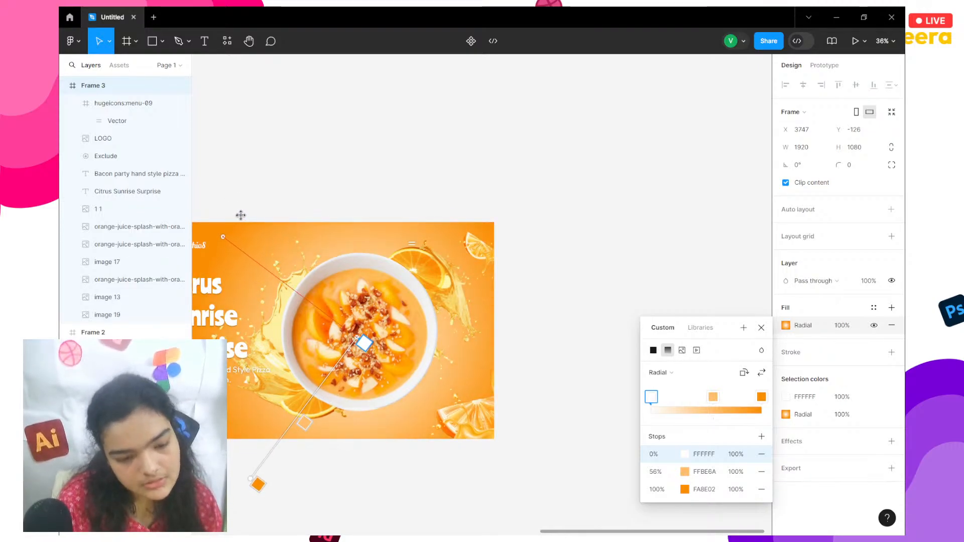
scroll(241, 220, left, 5)
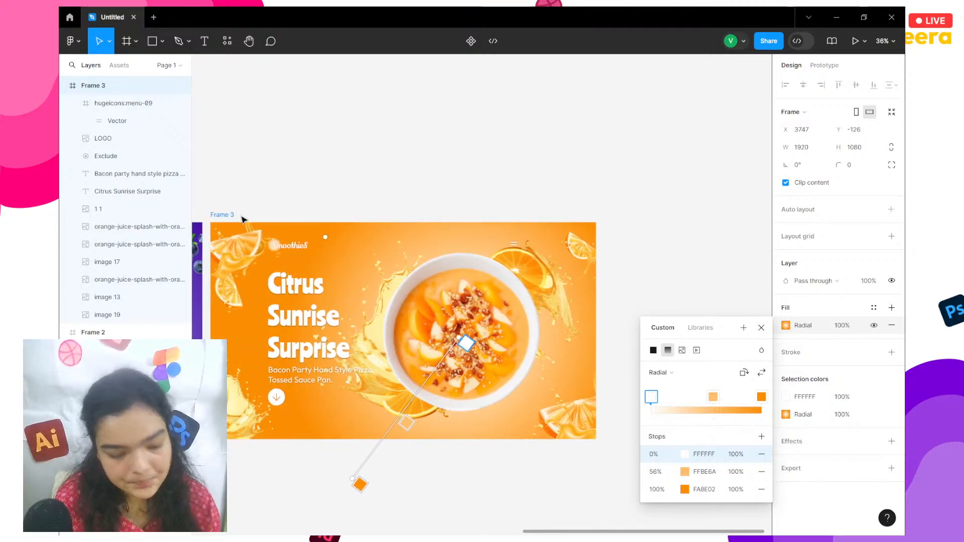
key(Escape)
Compare the strawberry, blueberry and citrus banners side by side.
scroll(337, 156, left, 3)
scroll(337, 156, down, 3)
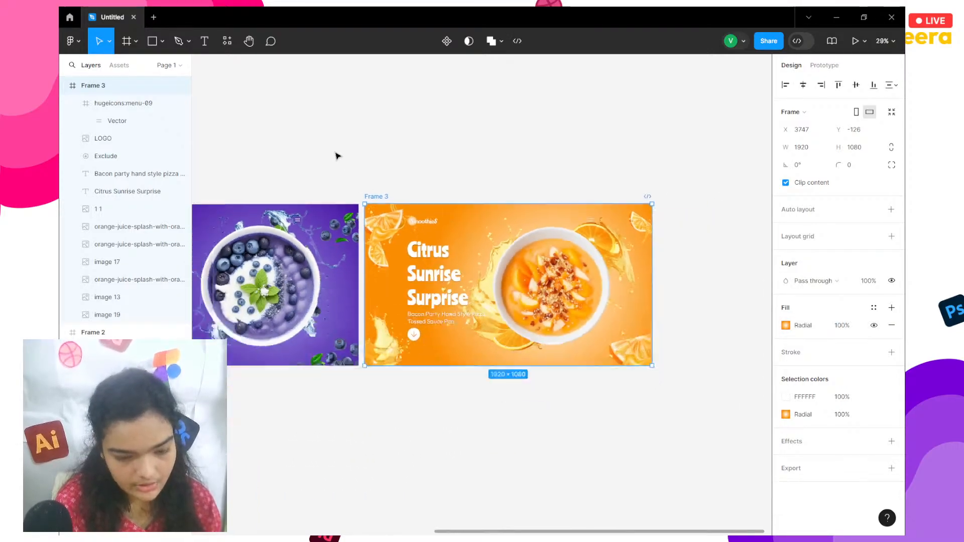
scroll(337, 156, left, 6)
scroll(337, 155, left, 4)
scroll(338, 156, up, 1)
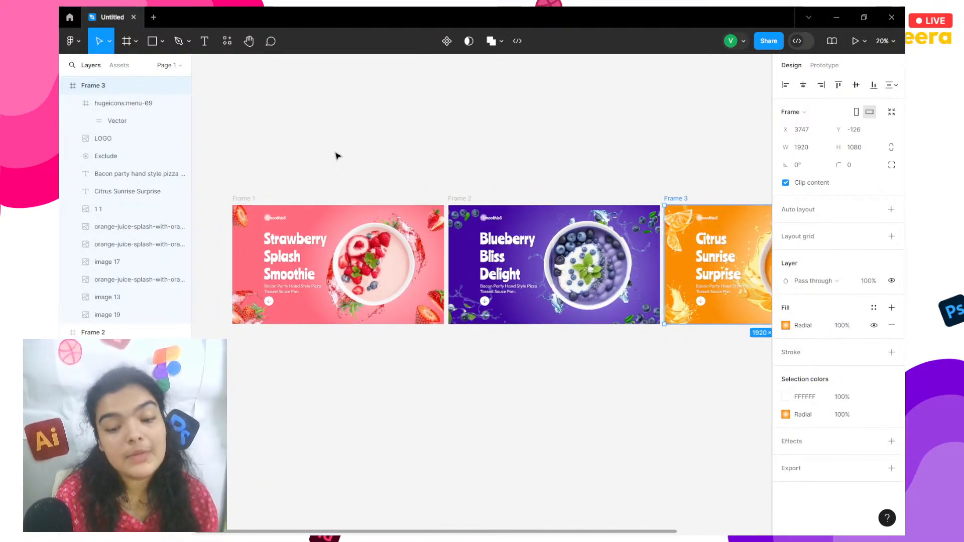
scroll(337, 155, right, 3)
scroll(337, 156, left, 2)
scroll(338, 155, down, 1)
scroll(338, 156, right, 1)
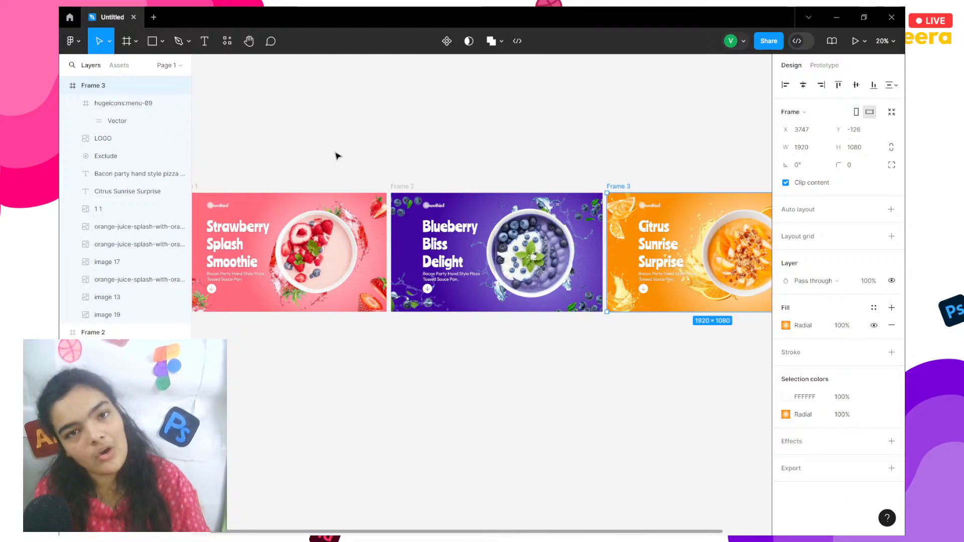
Duplicate the blueberry bowl of Frame 2 and the orange bowl of Frame 3, and place the copies below the frames.
click(572, 261)
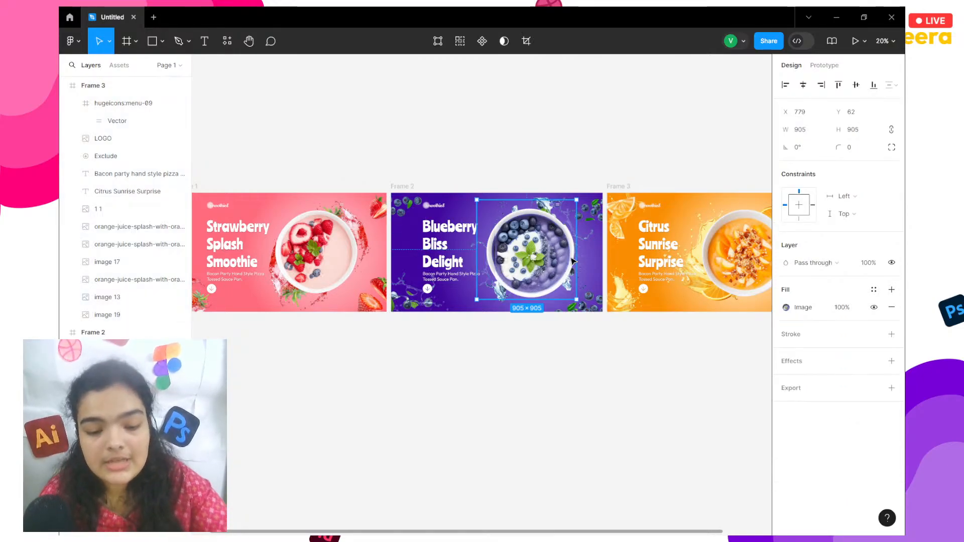
scroll(403, 251, up, 5)
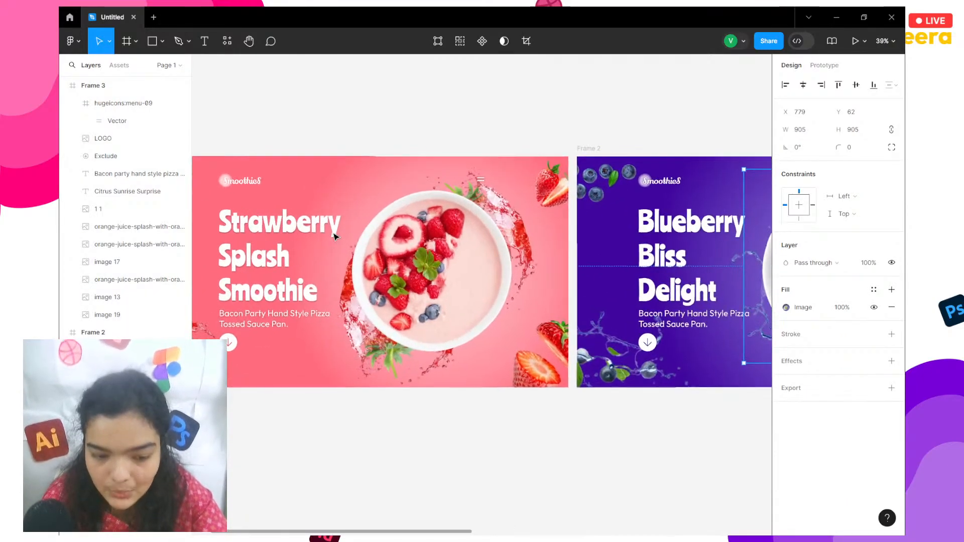
scroll(421, 226, right, 6)
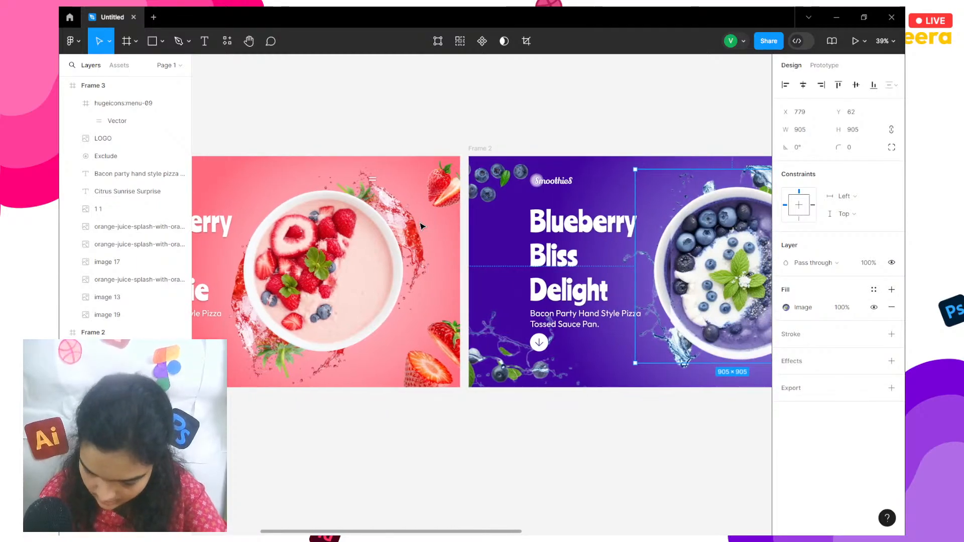
scroll(421, 226, right, 4)
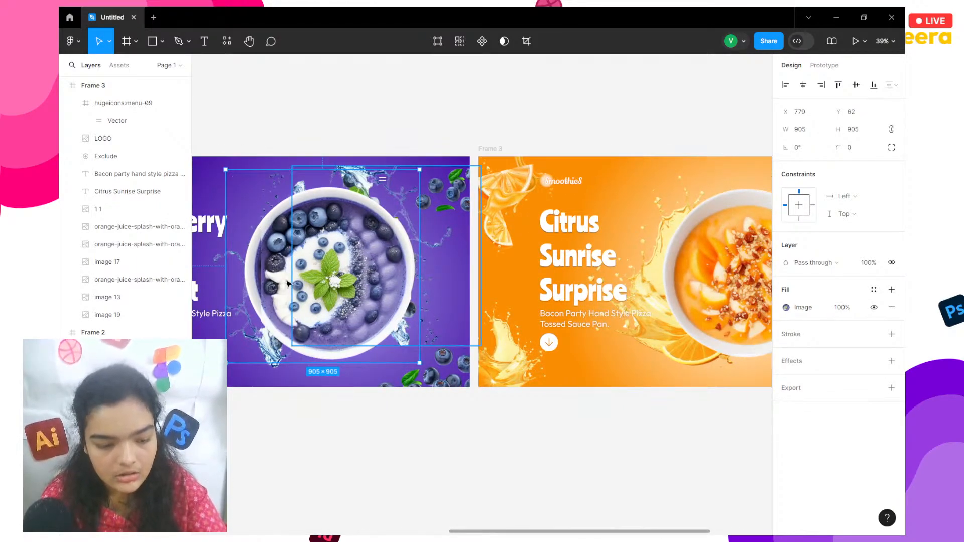
shift+click(717, 269)
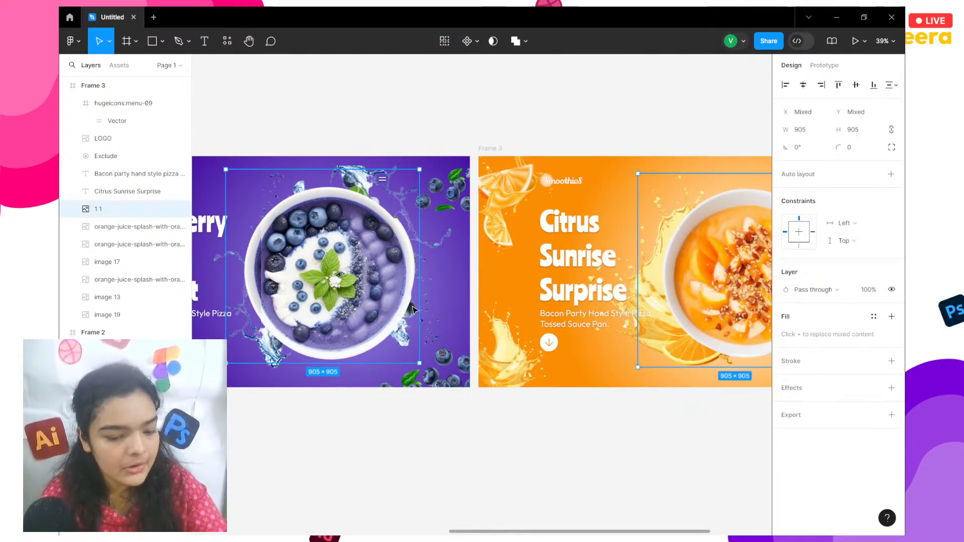
key(ctrl+d)
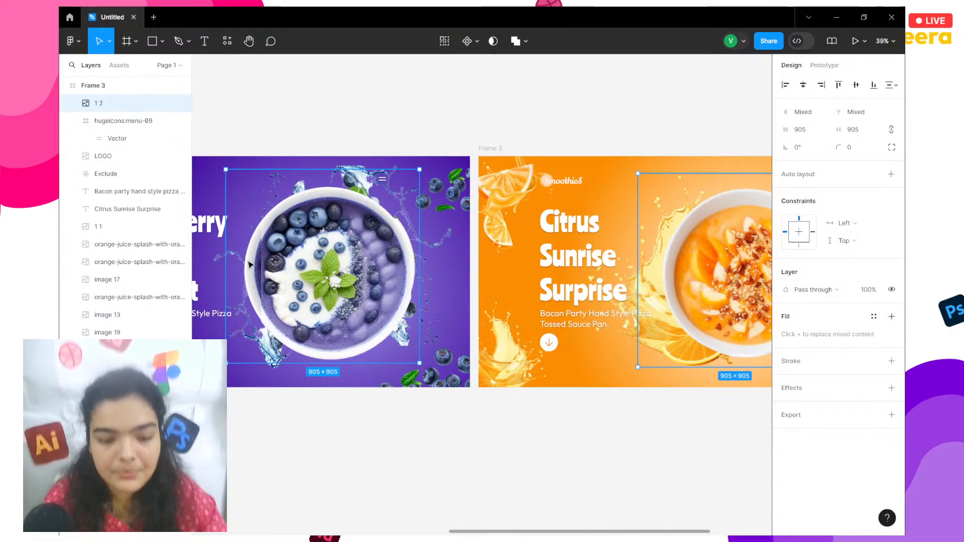
drag(303, 243, 281, 477)
scroll(281, 478, left, 4)
scroll(282, 477, down, 2)
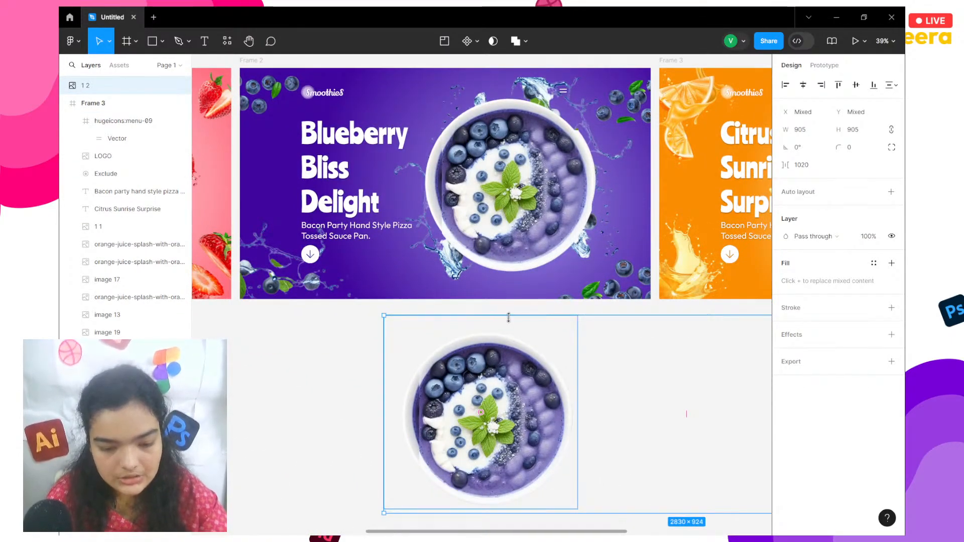
scroll(509, 322, right, 4)
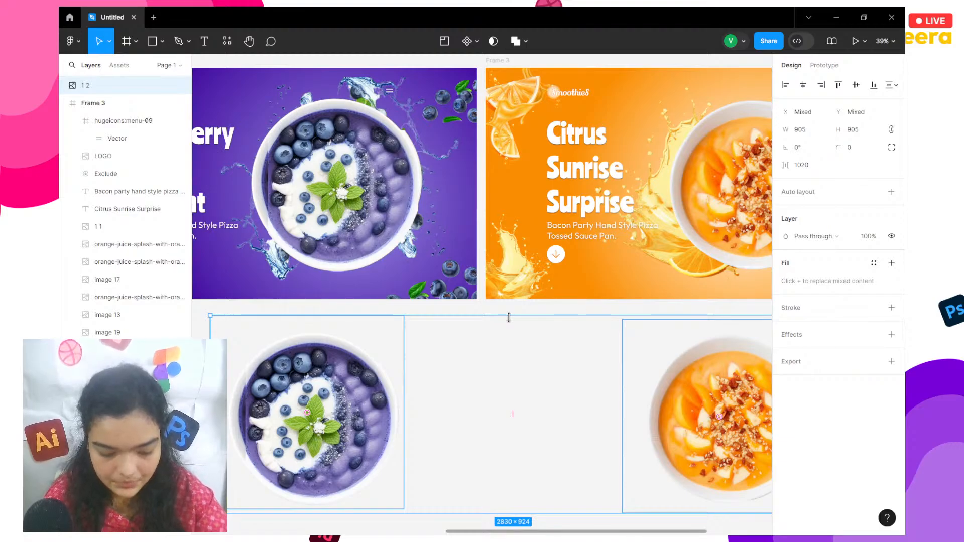
Scale both bowl copies down to 244 × 244 and place them below Frame 2.
drag(509, 318, 499, 477)
drag(570, 487, 323, 366)
scroll(323, 366, left, 7)
scroll(482, 296, up, 2)
scroll(482, 296, left, 2)
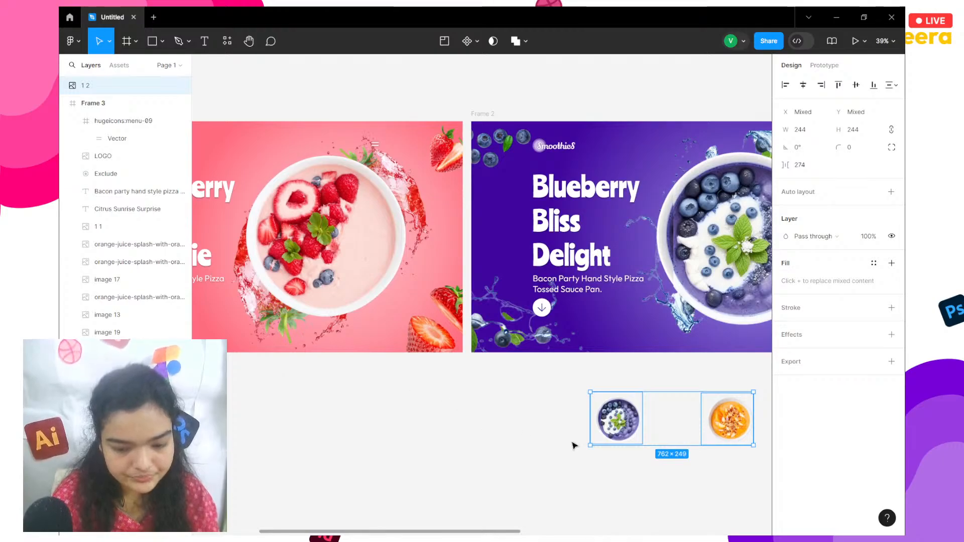
Move the two small bowls into Frame 1 and stack the orange one on the blueberry one over the strawberry bowl's centre.
drag(630, 431, 337, 250)
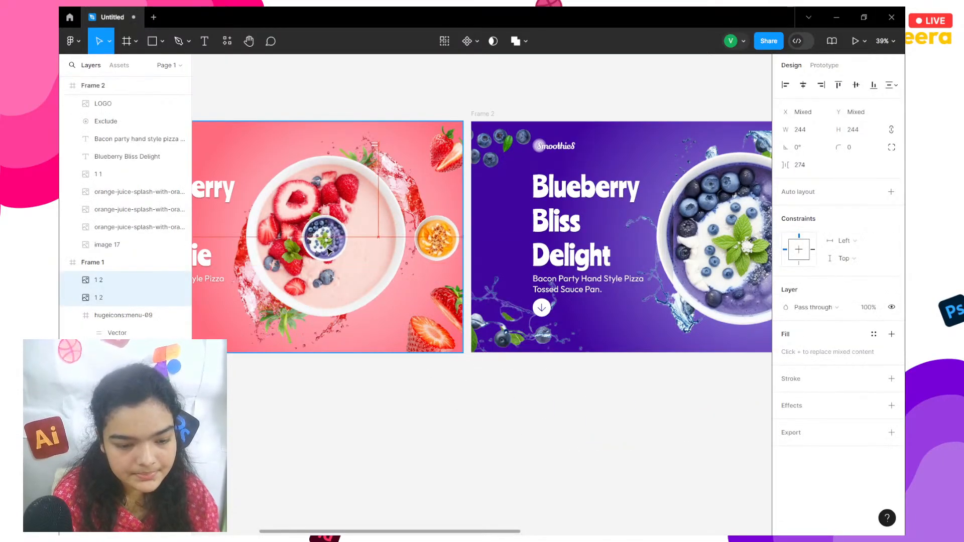
click(452, 243)
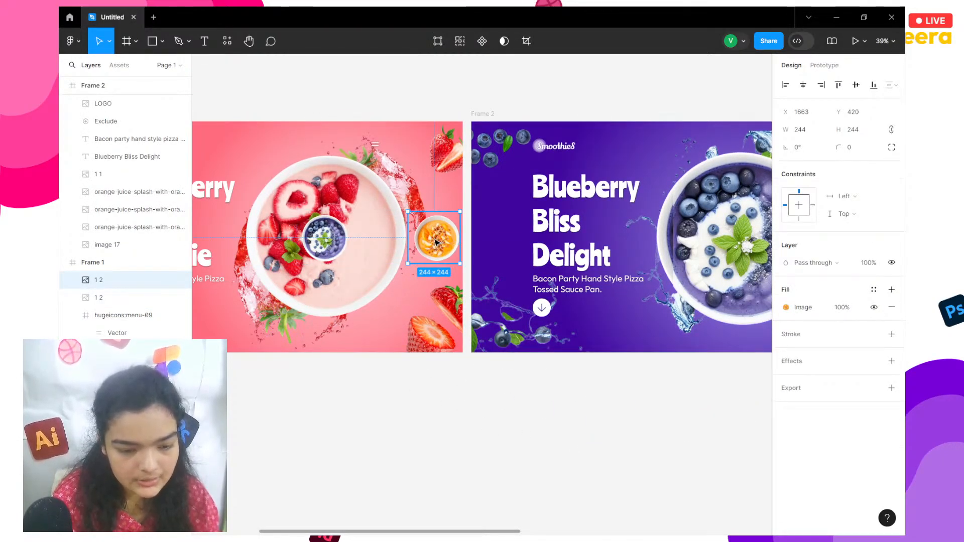
drag(436, 242, 325, 235)
scroll(325, 235, up, 5)
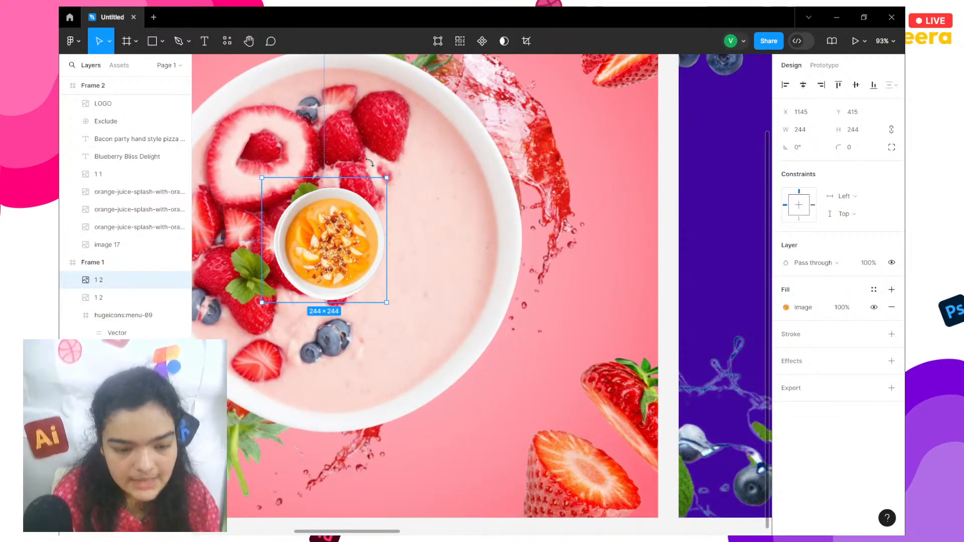
Rotate the small orange bowl to 107.77° and the small blueberry bowl to 45.07°.
drag(369, 162, 237, 220)
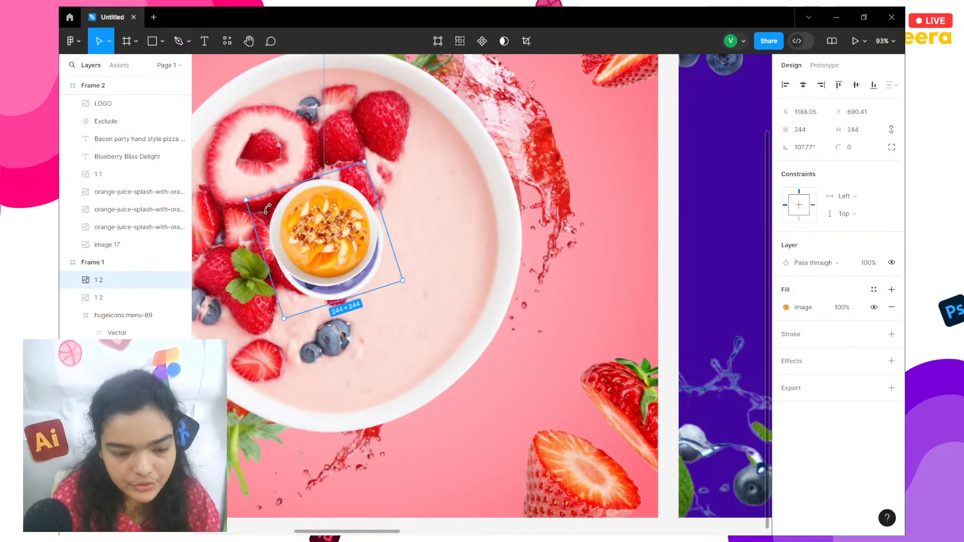
click(124, 298)
drag(257, 306, 322, 351)
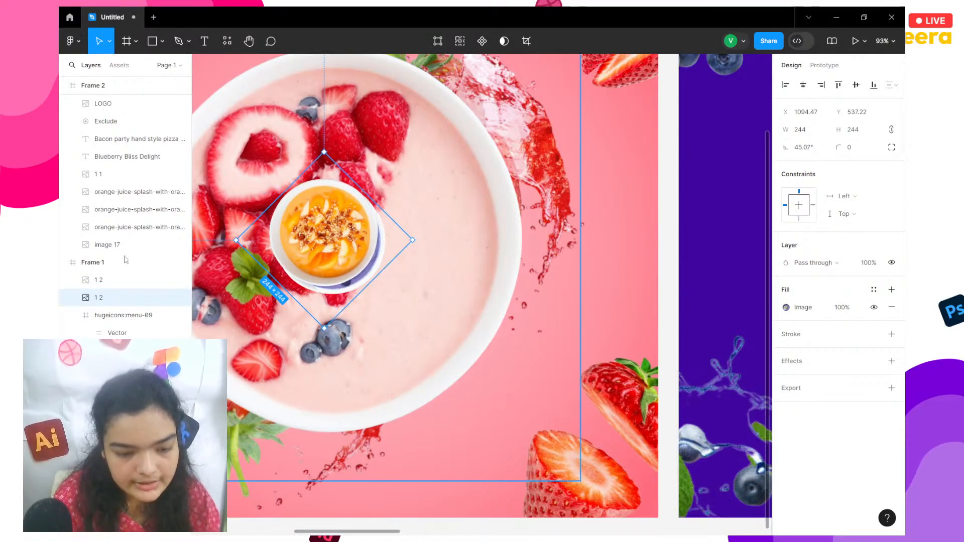
Send both small rotated bowls to the back of Frame 1 so the strawberry bowl hides them.
shift+click(100, 281)
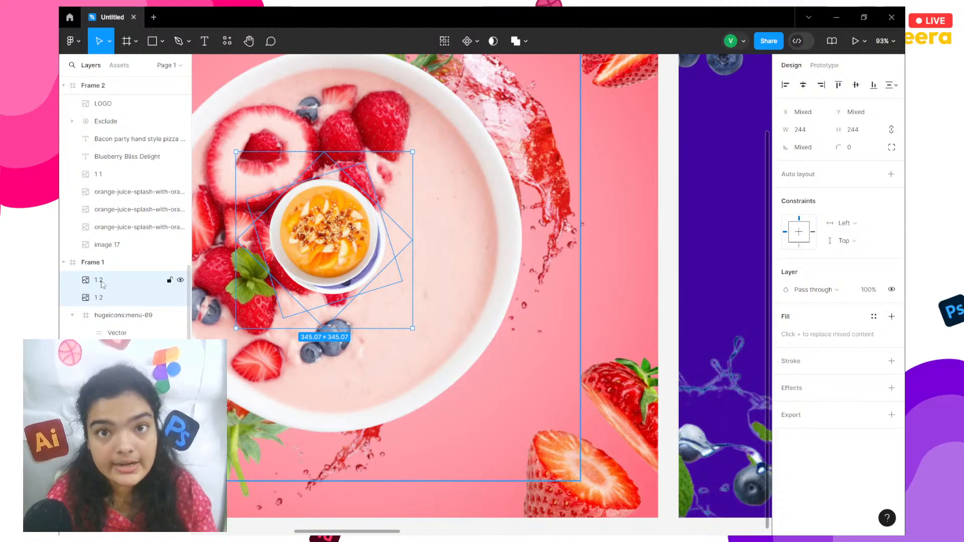
right_click(102, 285)
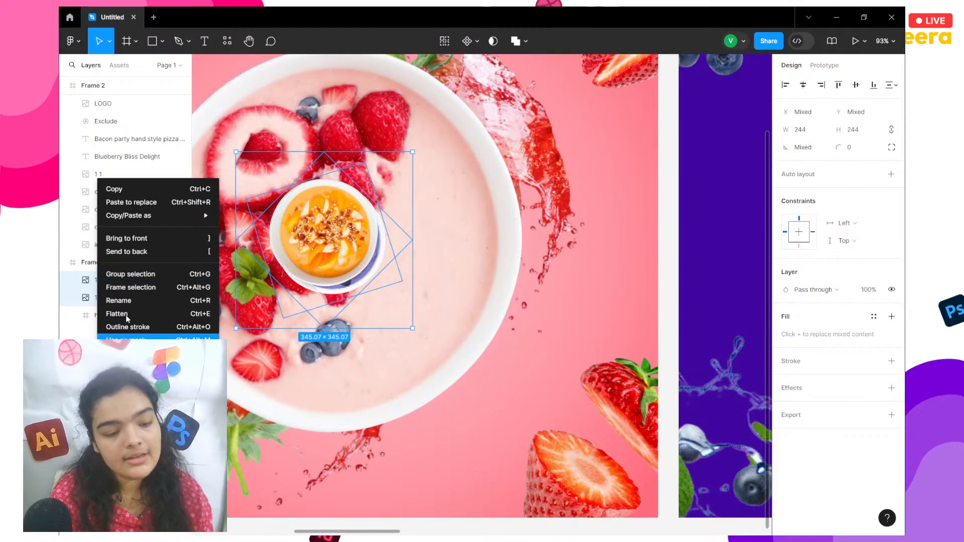
click(136, 253)
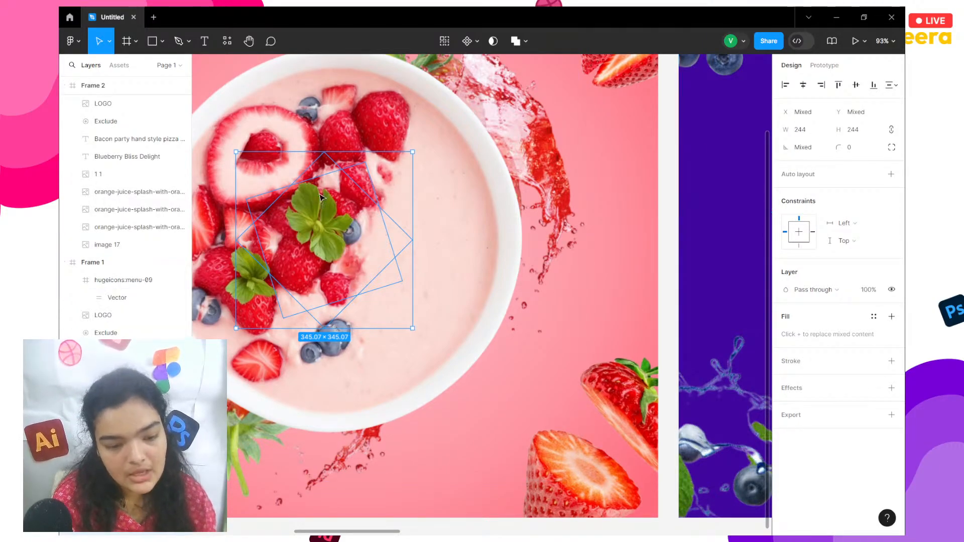
Duplicate the main strawberry bowl from Frame 1 and the main orange bowl from Frame 3.
scroll(355, 271, down, 5)
scroll(354, 271, down, 2)
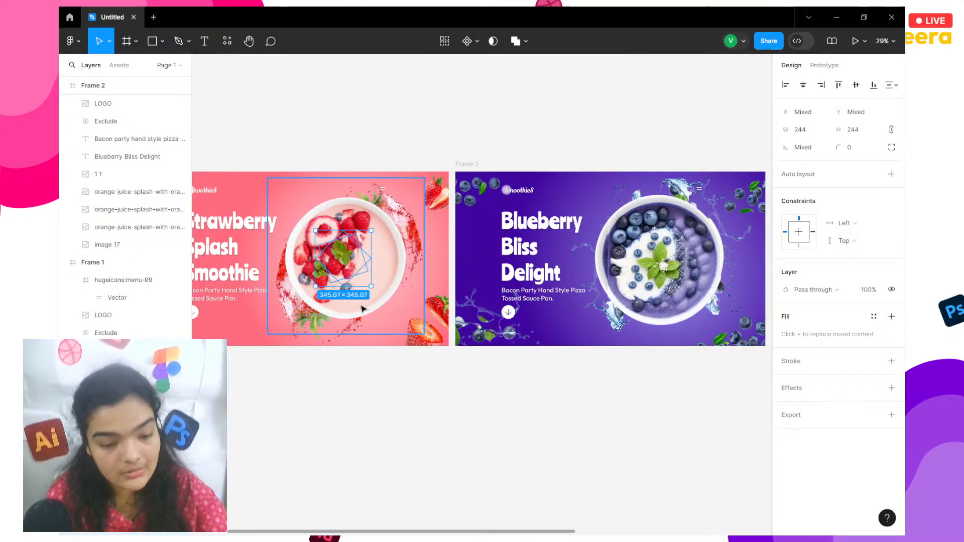
click(380, 307)
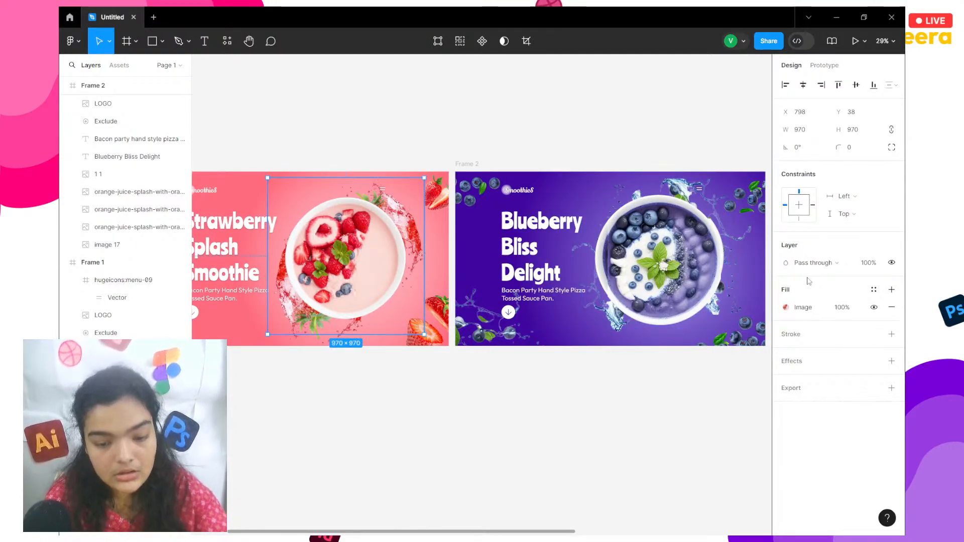
scroll(635, 289, right, 8)
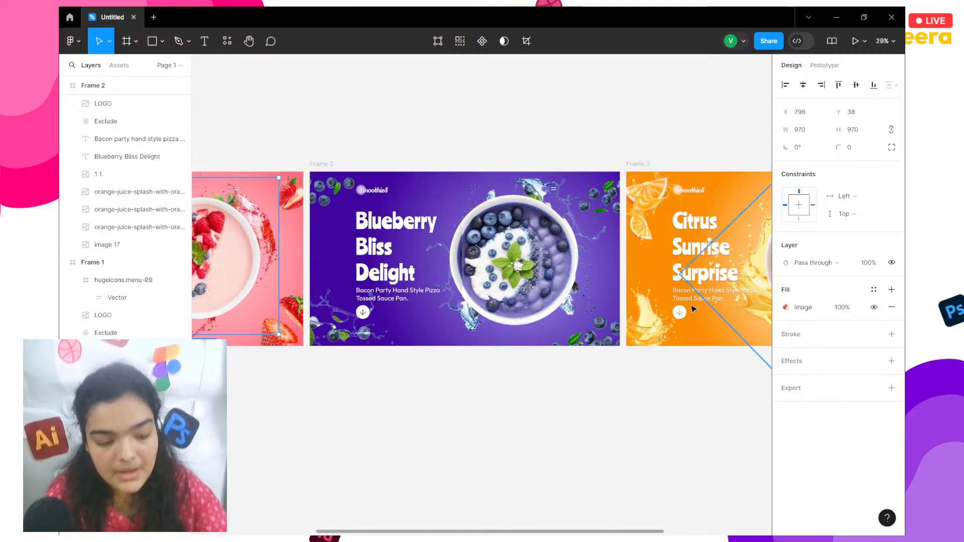
click(595, 277)
scroll(595, 276, down, 5)
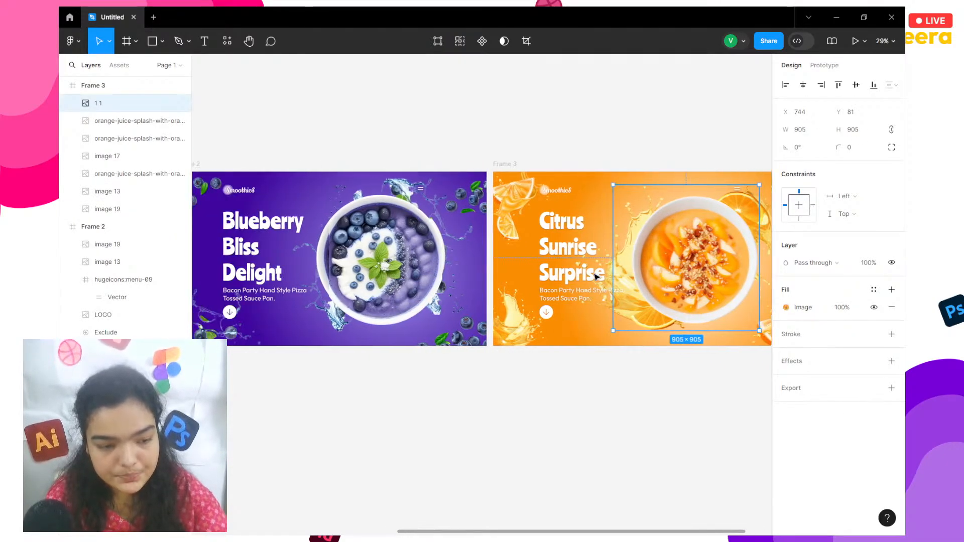
shift+click(392, 280)
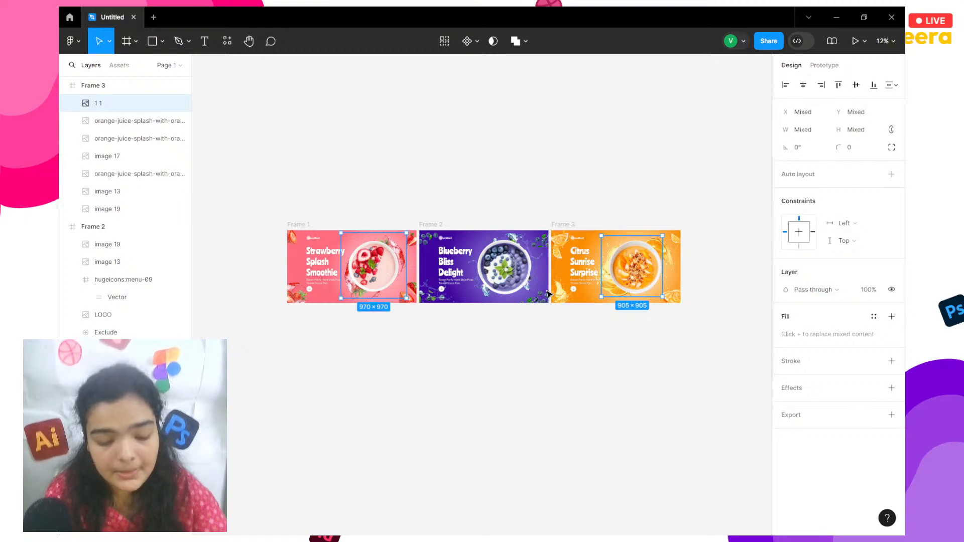
key(ctrl+v)
Scale the strawberry copy to 218 × 218 and the orange copy to 204 × 203, and move both into Frame 2.
drag(373, 264, 374, 368)
drag(403, 339, 645, 270)
scroll(464, 272, up, 5)
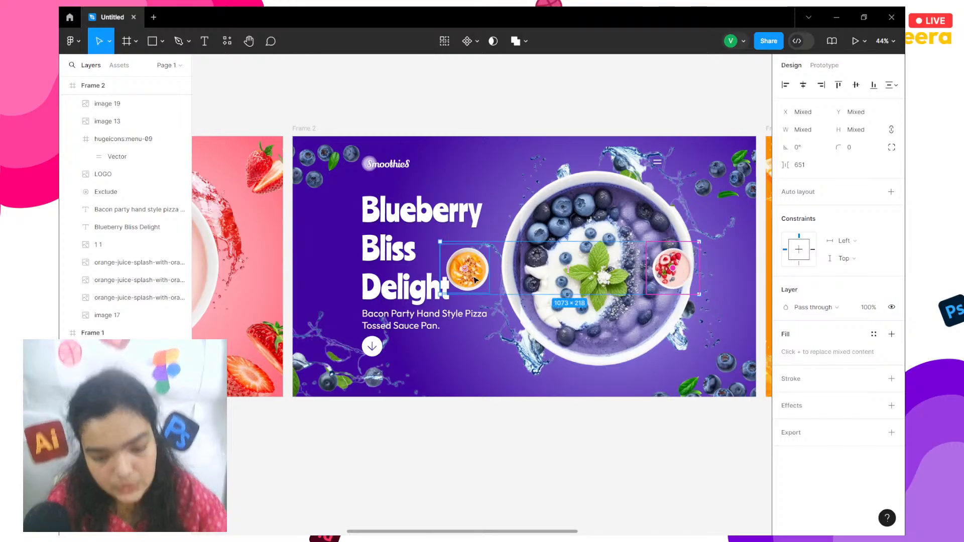
Stack the small orange bowl on the small strawberry bowl and move both over the blueberry bowl's centre.
click(455, 275)
drag(456, 273, 677, 273)
shift+click(146, 120)
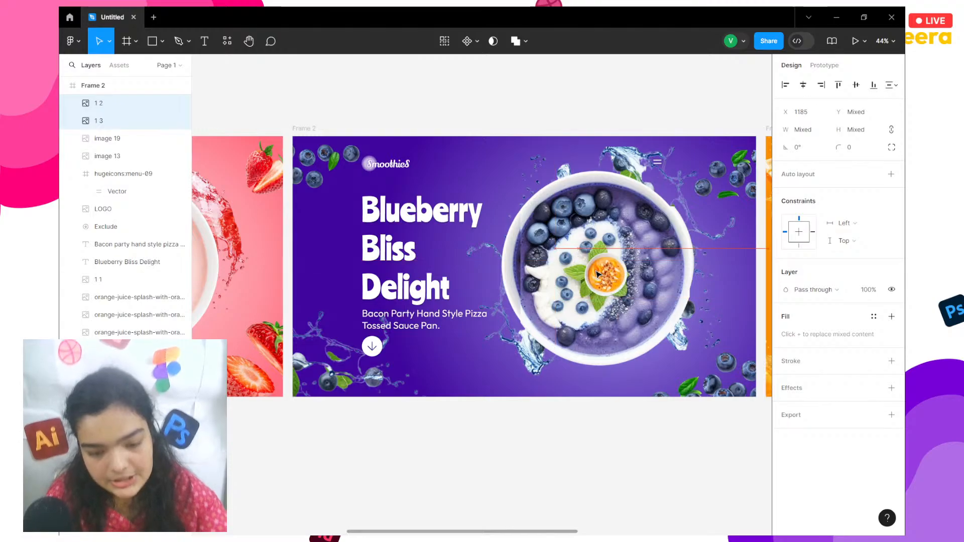
scroll(587, 266, up, 3)
scroll(588, 267, up, 4)
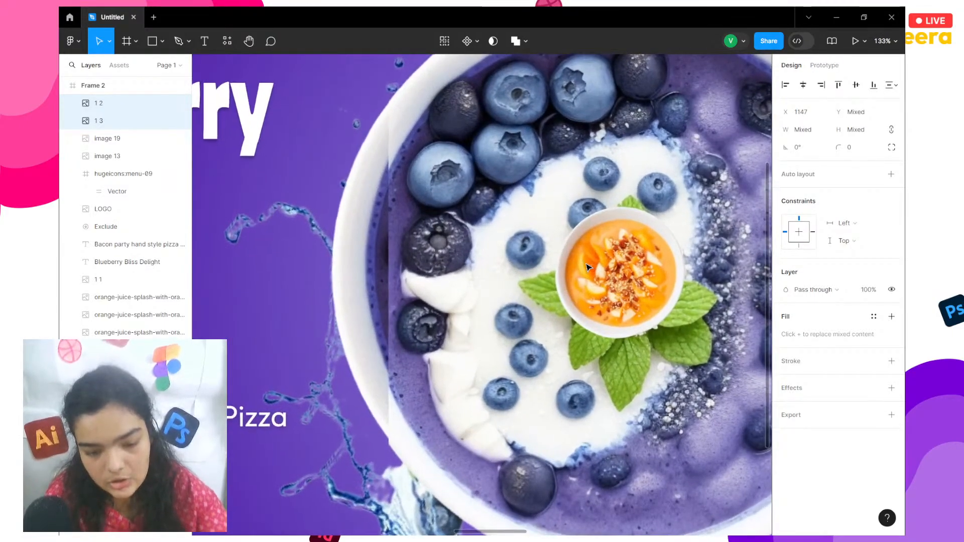
scroll(588, 267, down, 7)
scroll(586, 266, up, 7)
scroll(584, 265, right, 3)
scroll(584, 261, right, 1)
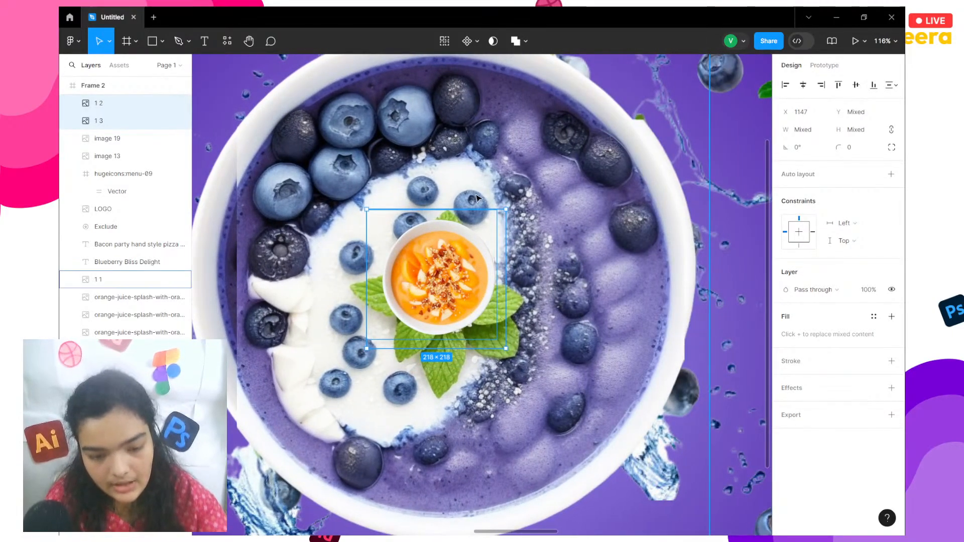
Rotate the small orange bowl to -55.63° and the small strawberry bowl to 43.71°.
click(455, 263)
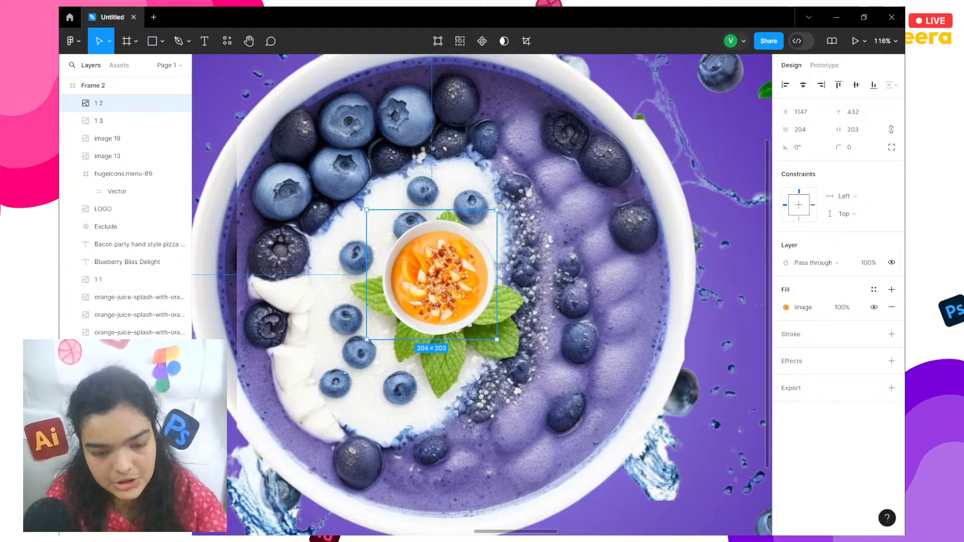
drag(506, 207, 530, 298)
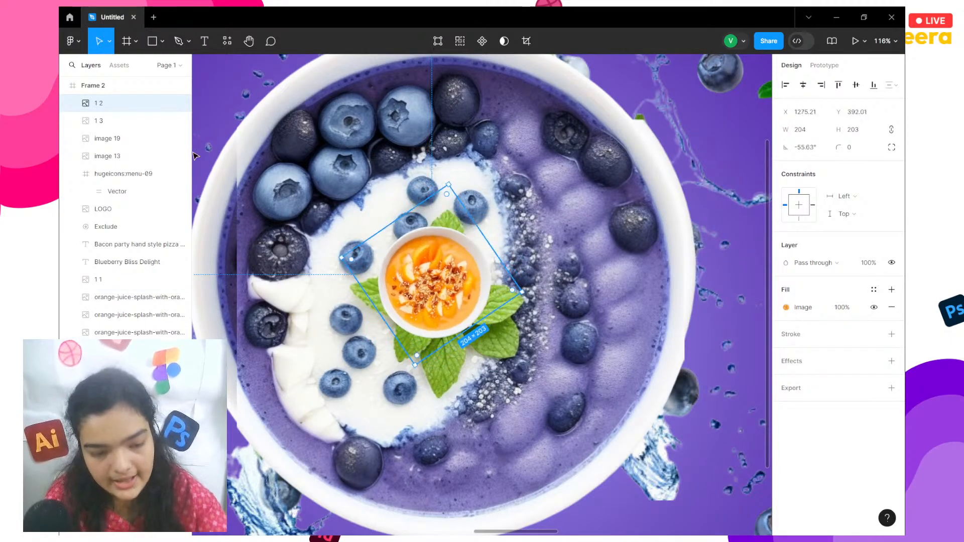
click(143, 119)
drag(366, 203, 377, 280)
Send the small orange and strawberry bowls to the back of Frame 2 so the blueberry bowl hides them.
scroll(377, 280, up, 3)
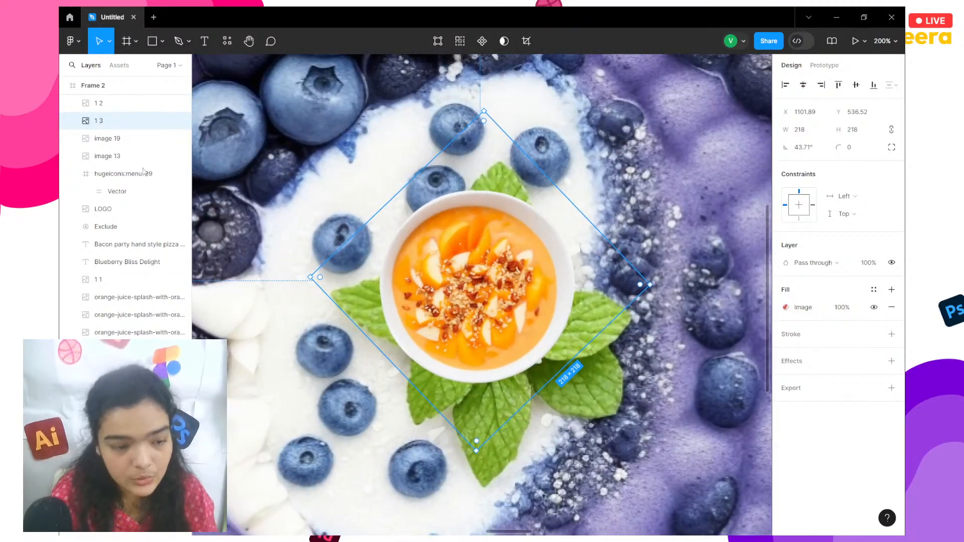
click(103, 103)
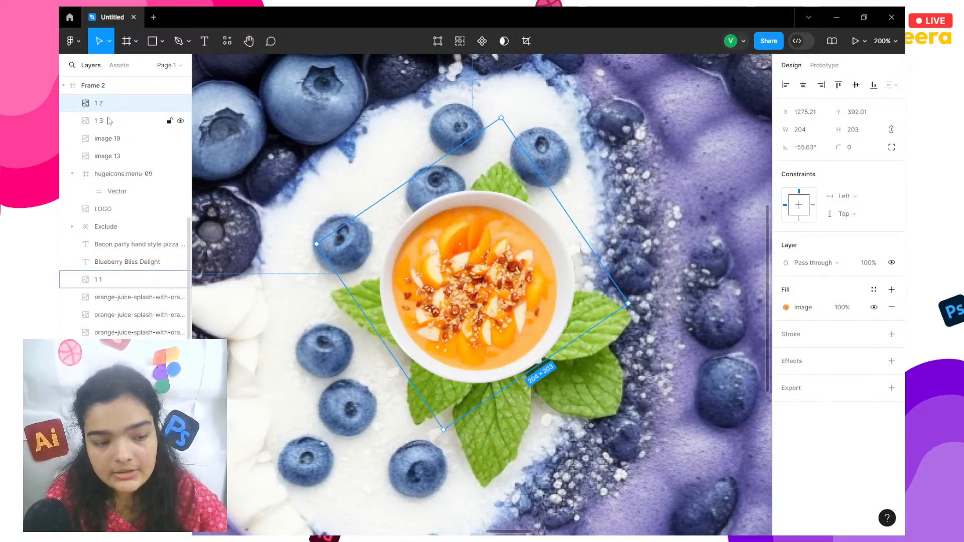
shift+click(109, 121)
right_click(108, 121)
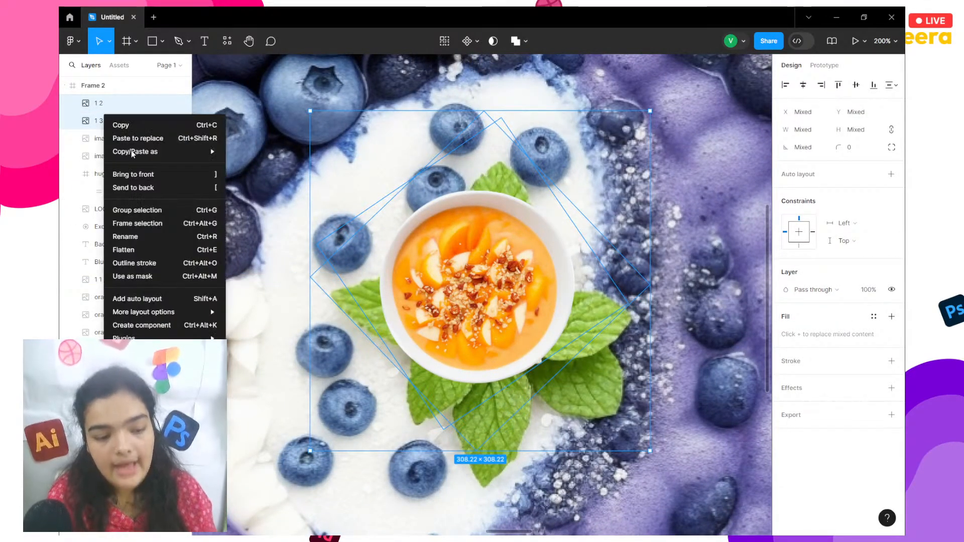
click(145, 189)
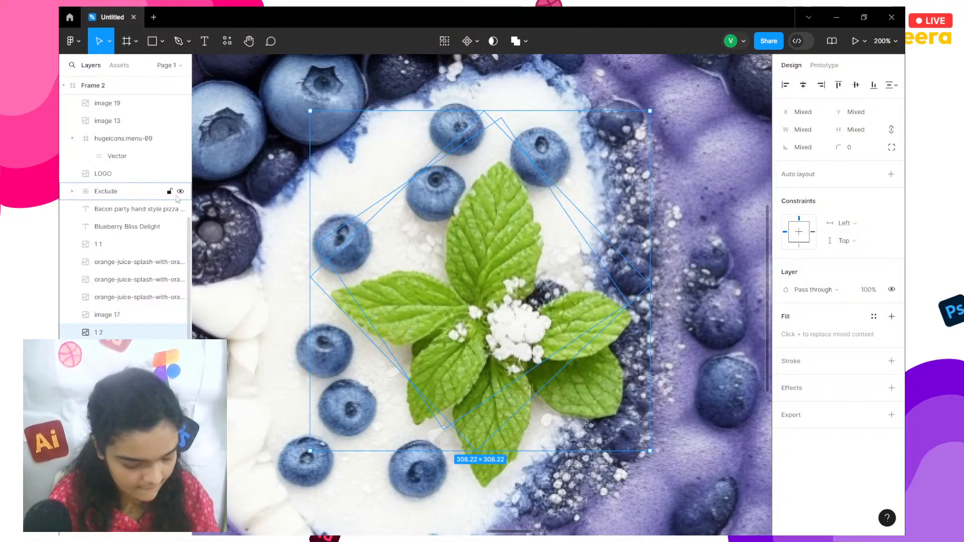
Duplicate the main blueberry and strawberry bowls and place the copies on the empty canvas below the frames.
scroll(304, 240, down, 10)
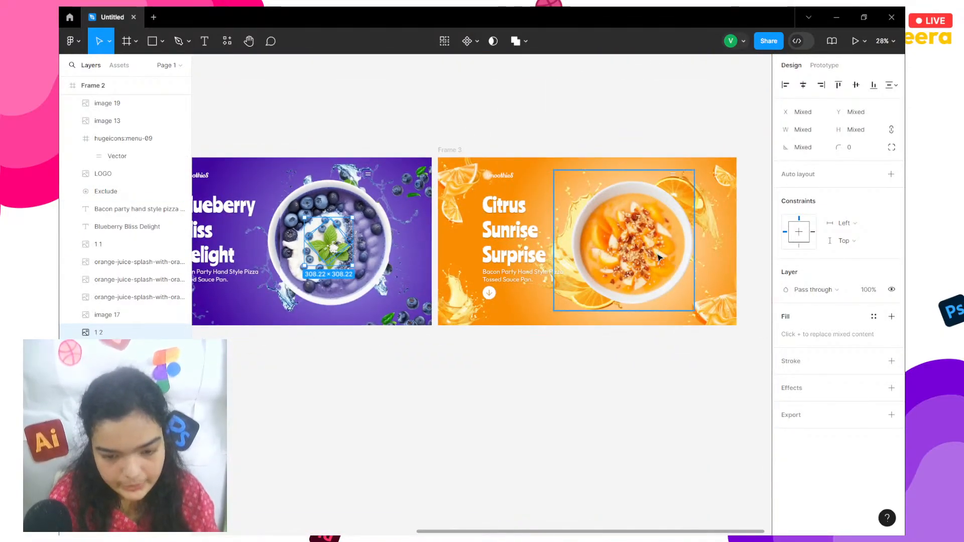
scroll(658, 258, left, 5)
click(555, 220)
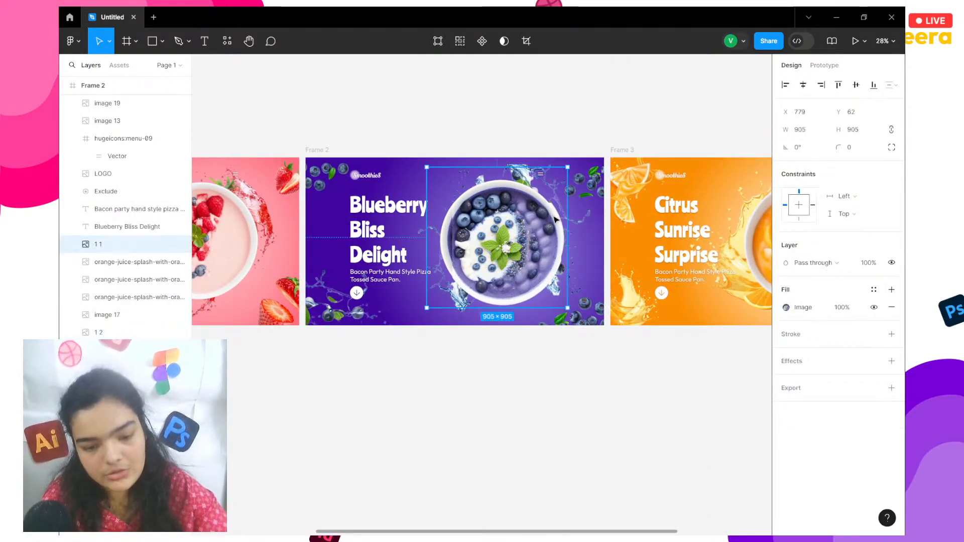
shift+click(239, 227)
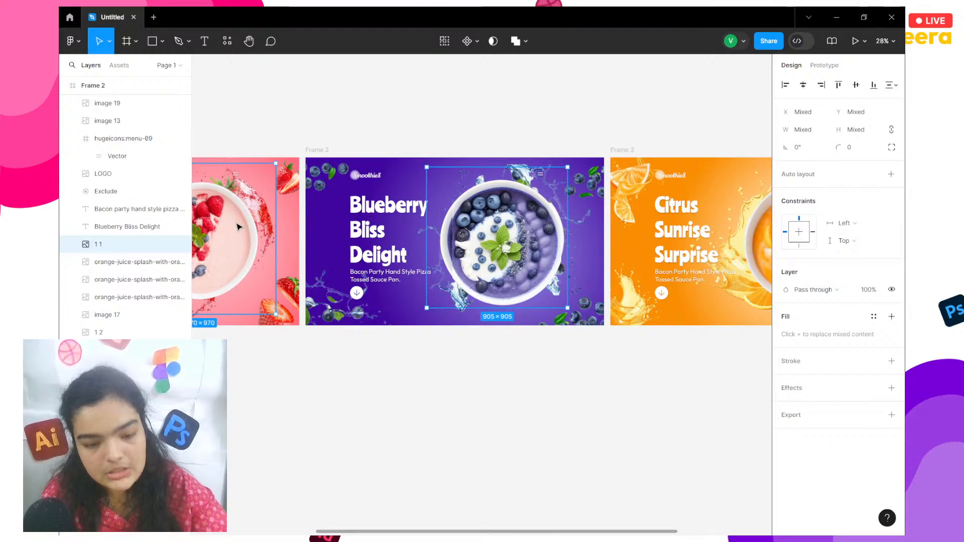
key(ctrl+d)
drag(241, 232, 629, 264)
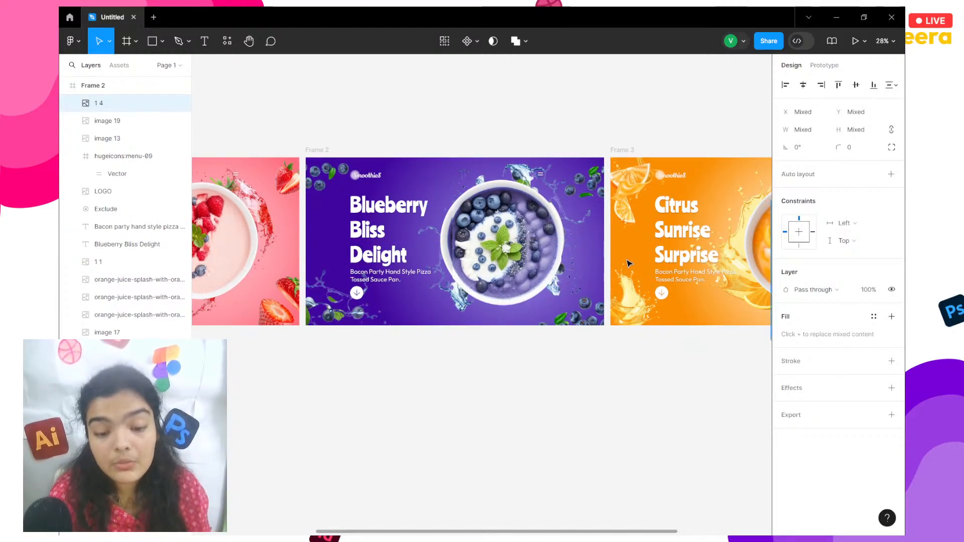
drag(486, 427, 366, 441)
scroll(366, 442, down, 5)
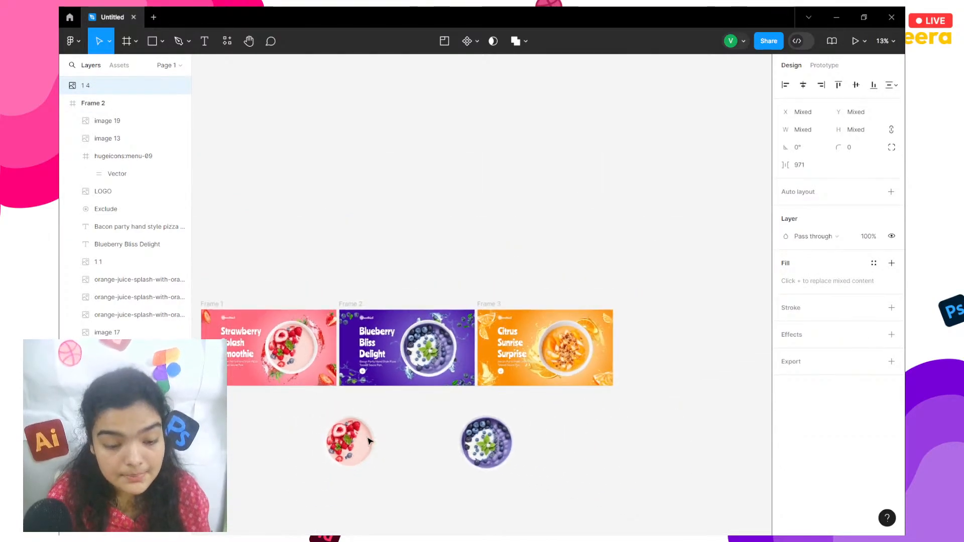
Scale the strawberry copy to 137 × 137 and the blueberry copy to 128 × 128, placing both over Frame 3's orange bowl.
drag(332, 408, 563, 355)
scroll(563, 354, up, 3)
scroll(563, 356, up, 4)
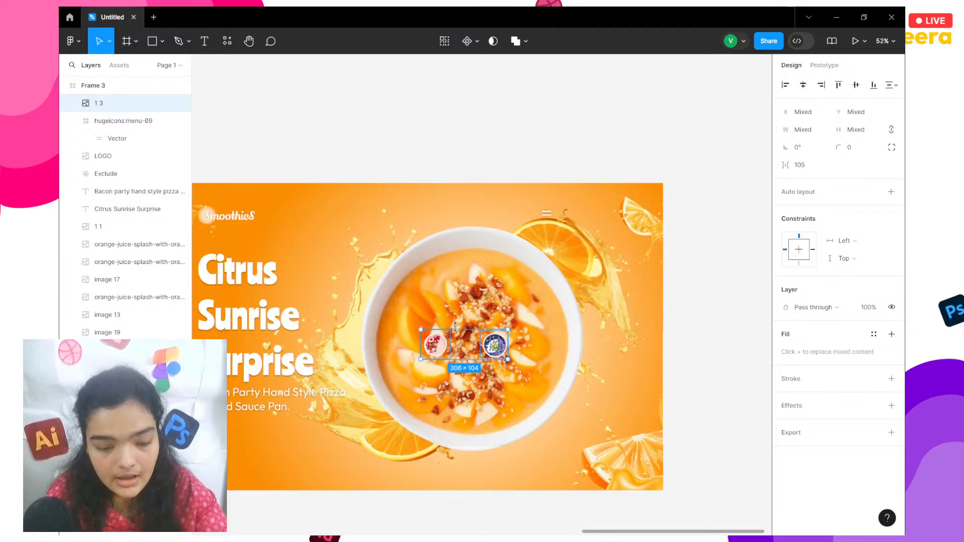
drag(459, 315, 452, 319)
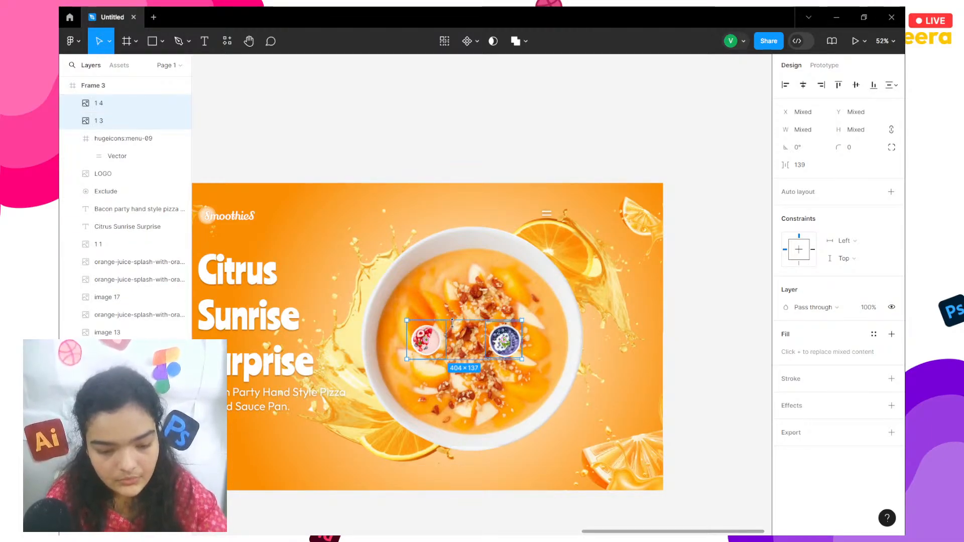
Stack the small strawberry bowl beneath the small blueberry bowl and move both to the orange bowl's centre.
click(420, 350)
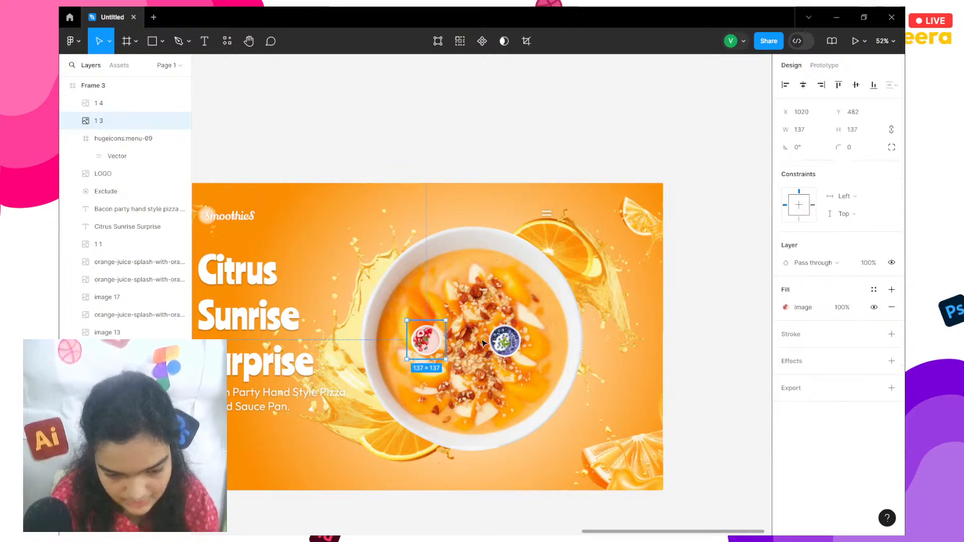
drag(420, 350, 502, 351)
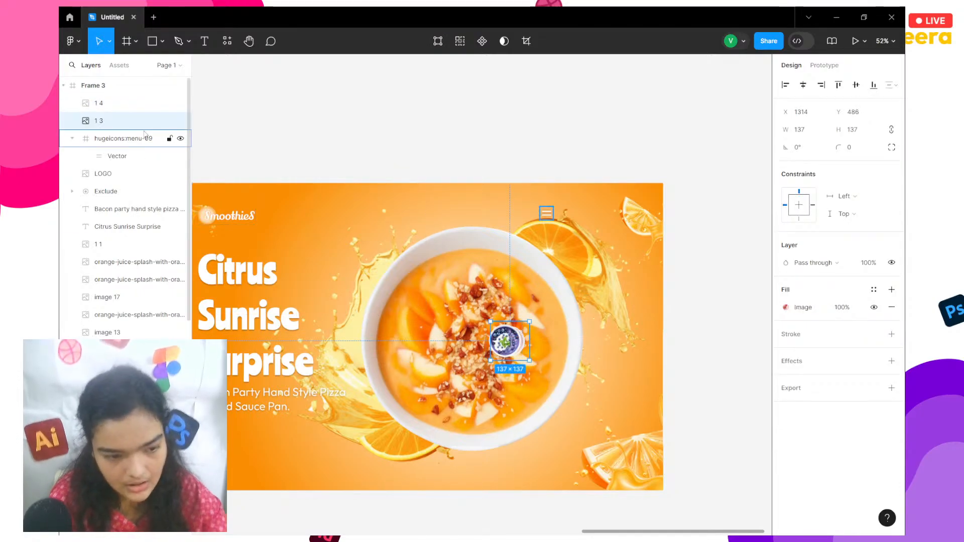
shift+click(129, 103)
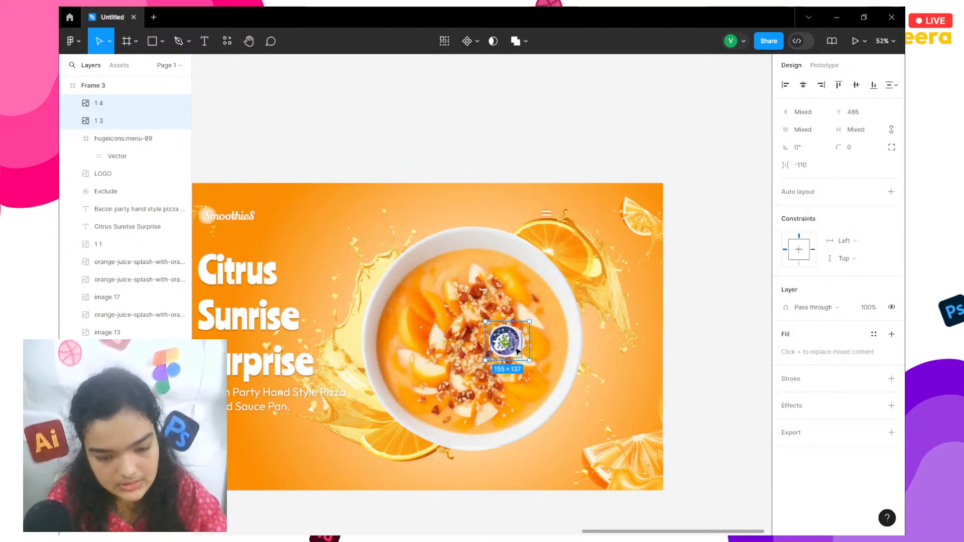
drag(517, 352, 472, 357)
scroll(472, 357, up, 5)
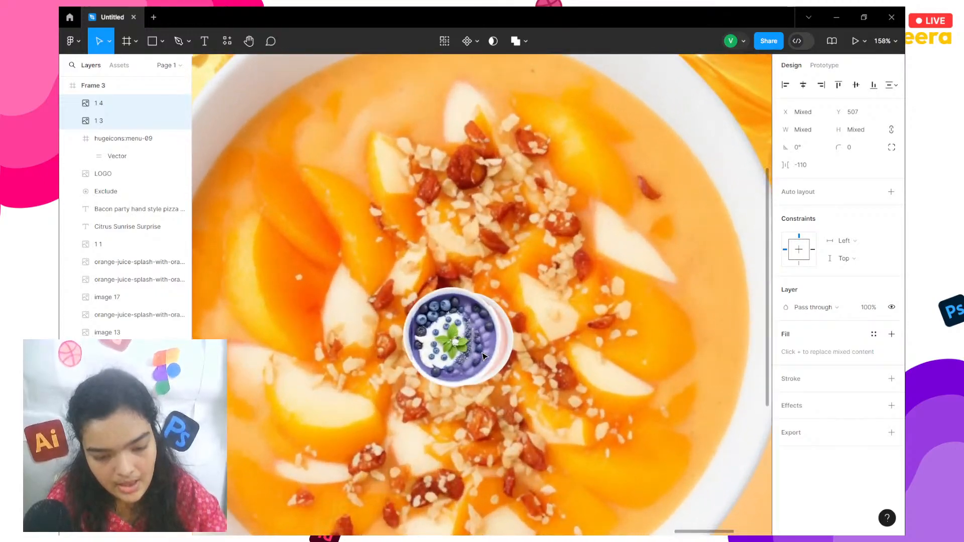
Rotate the small blueberry bowl to -79.49° and the small strawberry bowl to 70.82°.
click(420, 332)
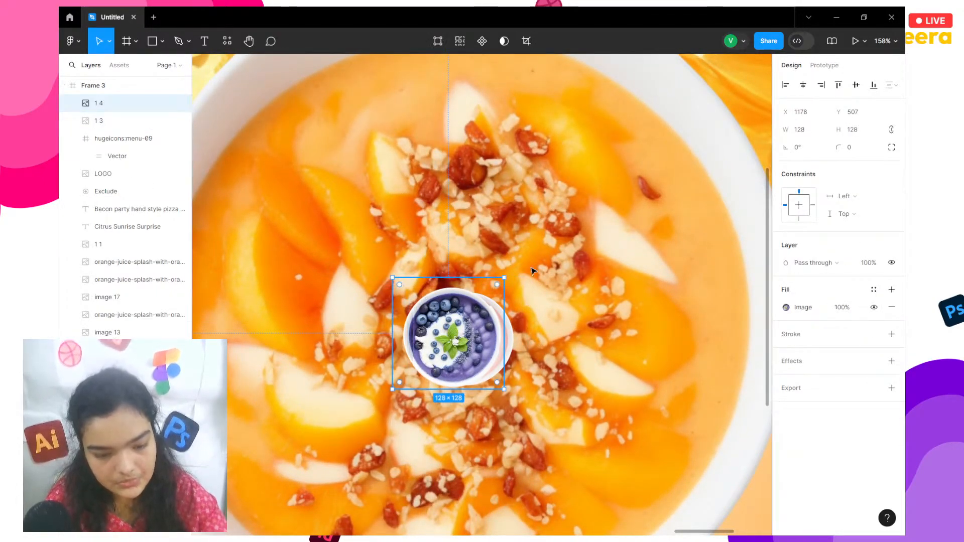
drag(498, 274, 513, 371)
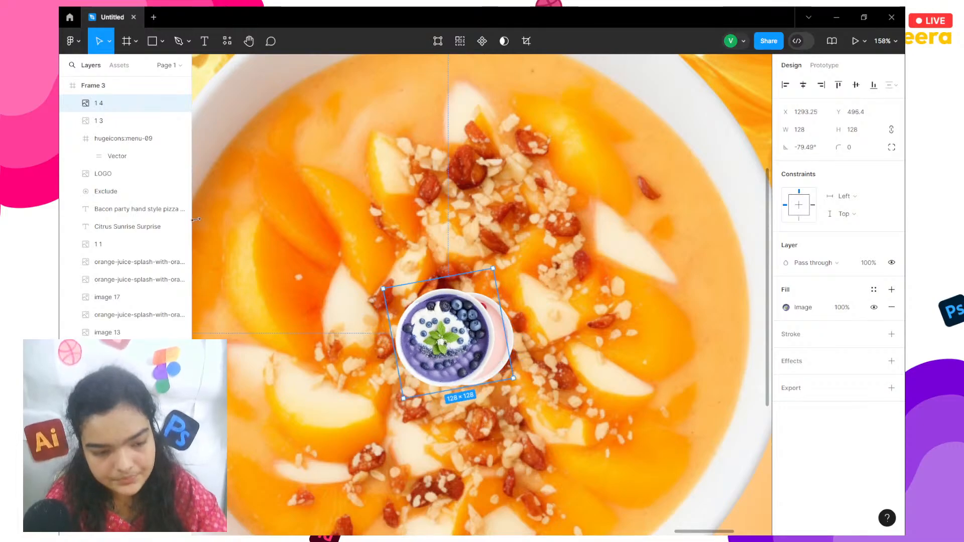
click(111, 120)
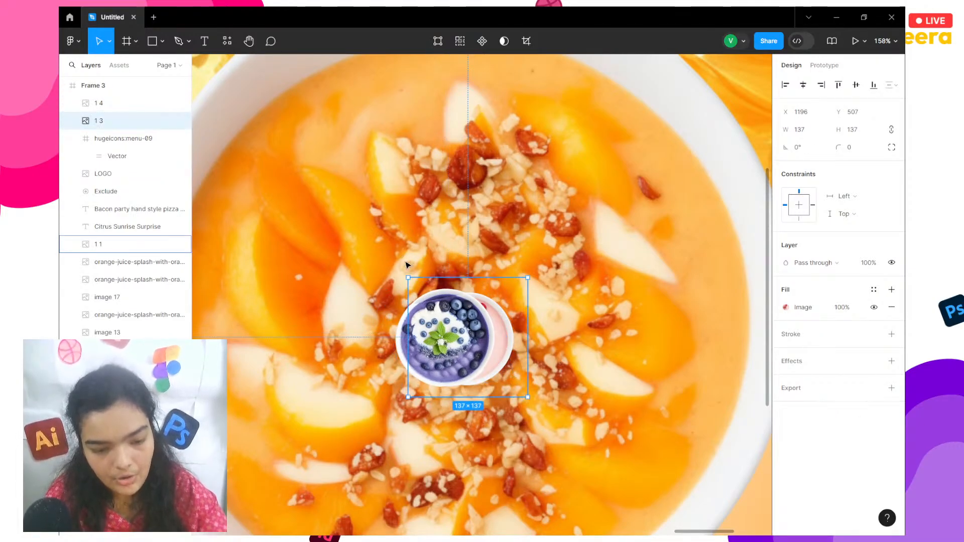
drag(389, 307, 431, 357)
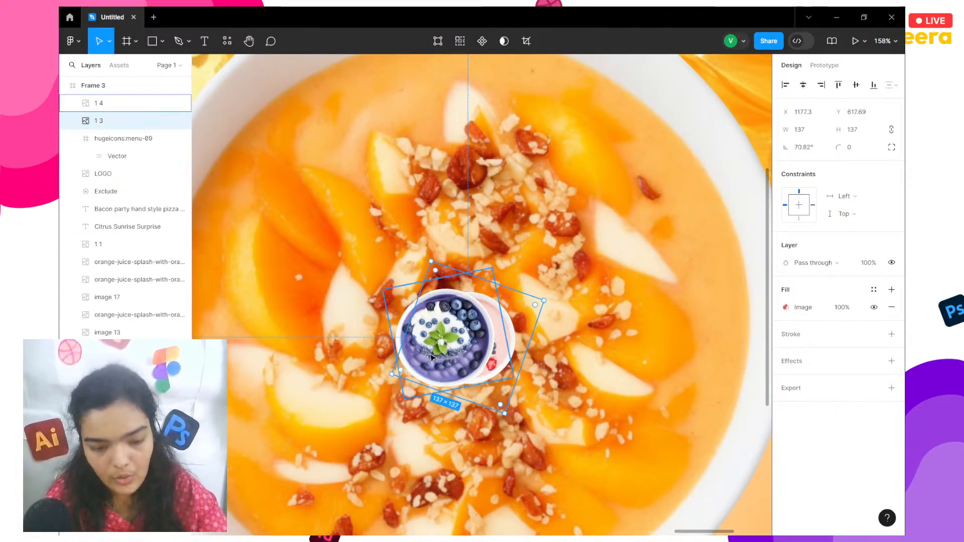
Send the small blueberry and strawberry bowls to the back of Frame 3 so the orange bowl hides them.
shift+click(431, 358)
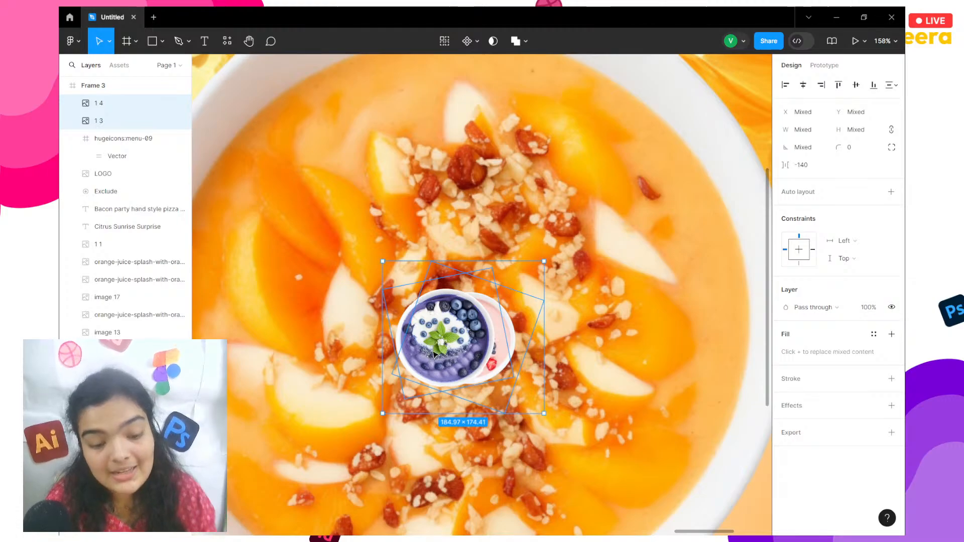
right_click(430, 353)
click(466, 265)
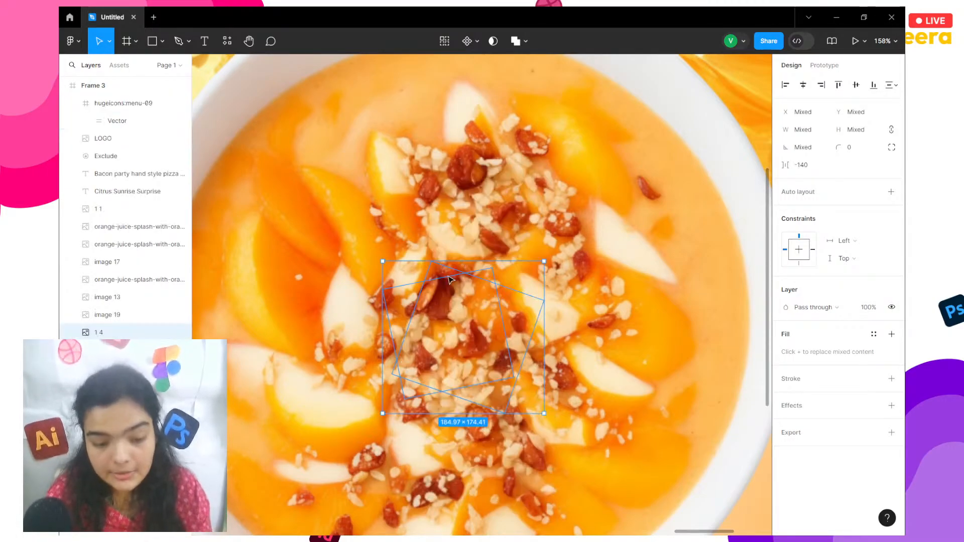
Review the finished bowl placement across the banners and inspect Frame 1's strawberry bowl up close.
scroll(428, 295, down, 3)
scroll(427, 295, left, 3)
scroll(427, 295, down, 4)
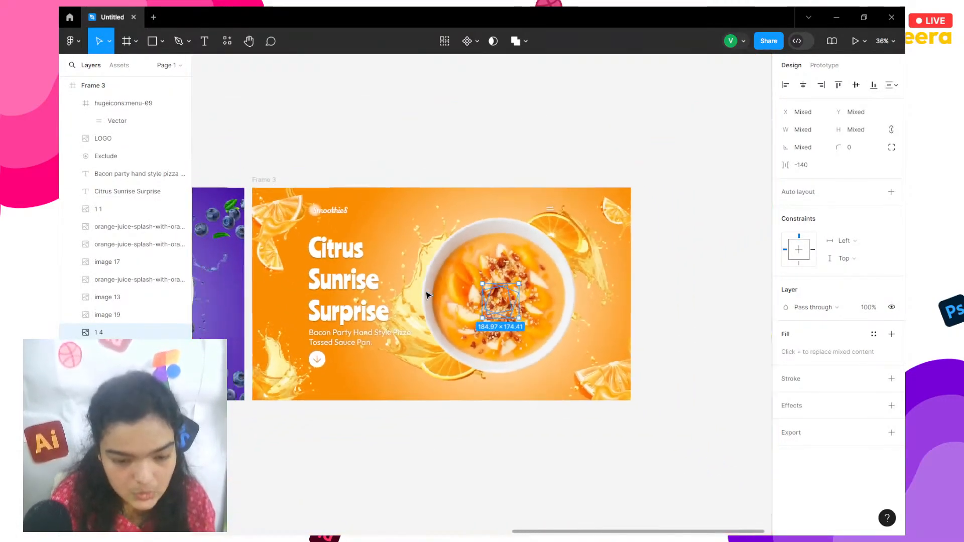
scroll(428, 295, left, 3)
scroll(428, 295, left, 8)
click(396, 280)
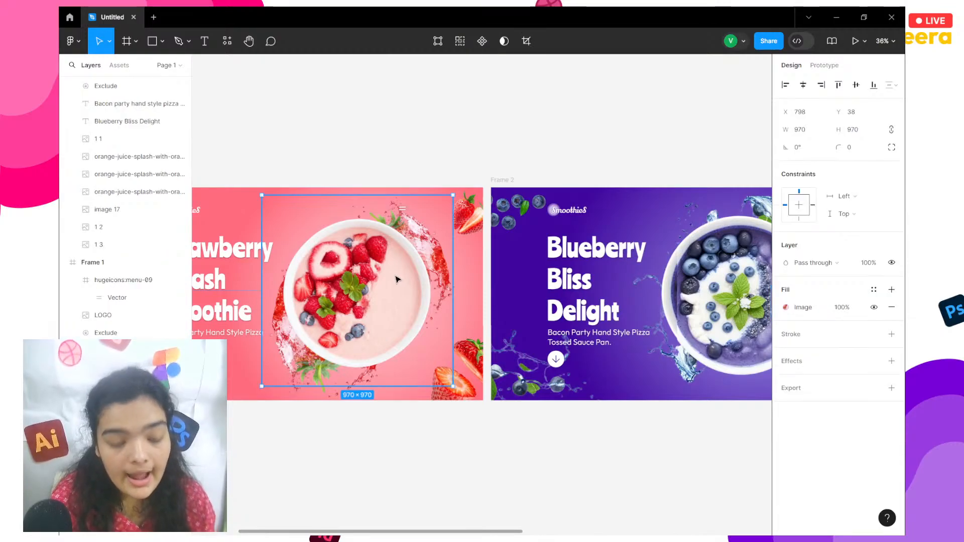
scroll(397, 279, left, 3)
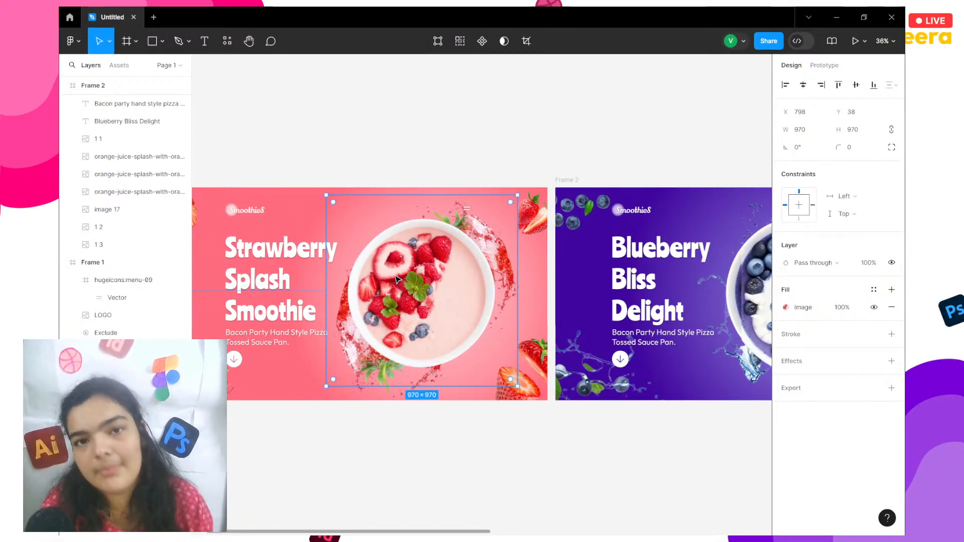
scroll(396, 280, up, 10)
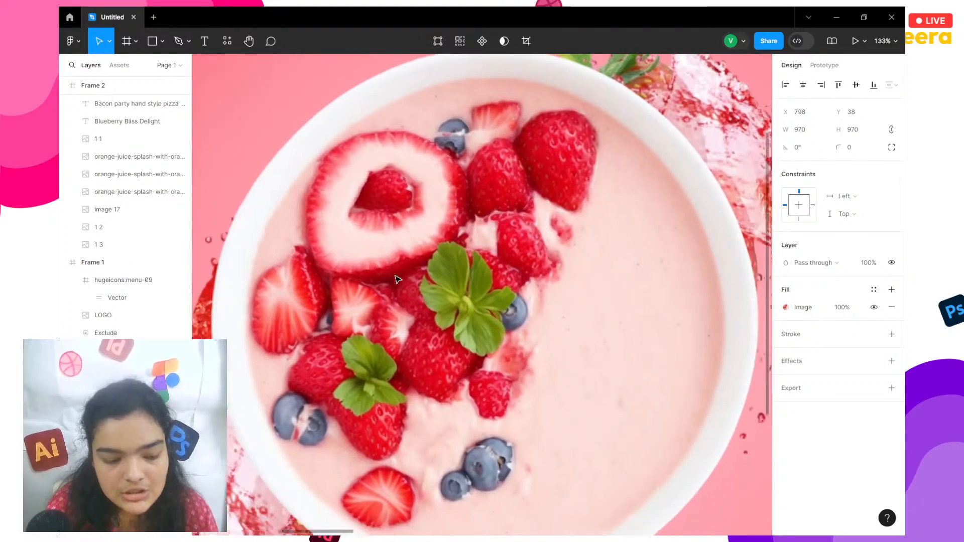
scroll(397, 280, down, 5)
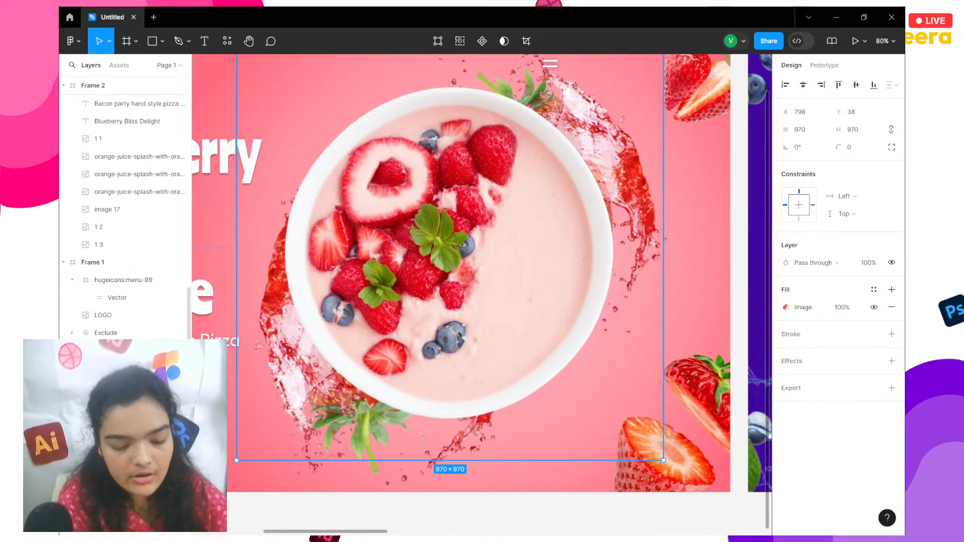
click(252, 499)
Hide Frame 2's main blueberry bowl and small orange bowl, and rename the small strawberry bowl layer PINK.
scroll(252, 500, down, 4)
scroll(251, 500, right, 10)
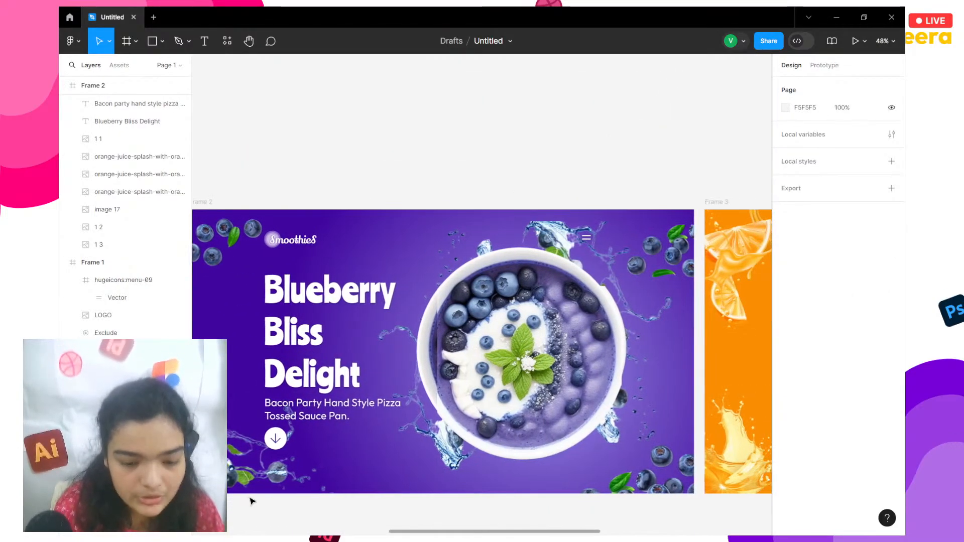
click(98, 138)
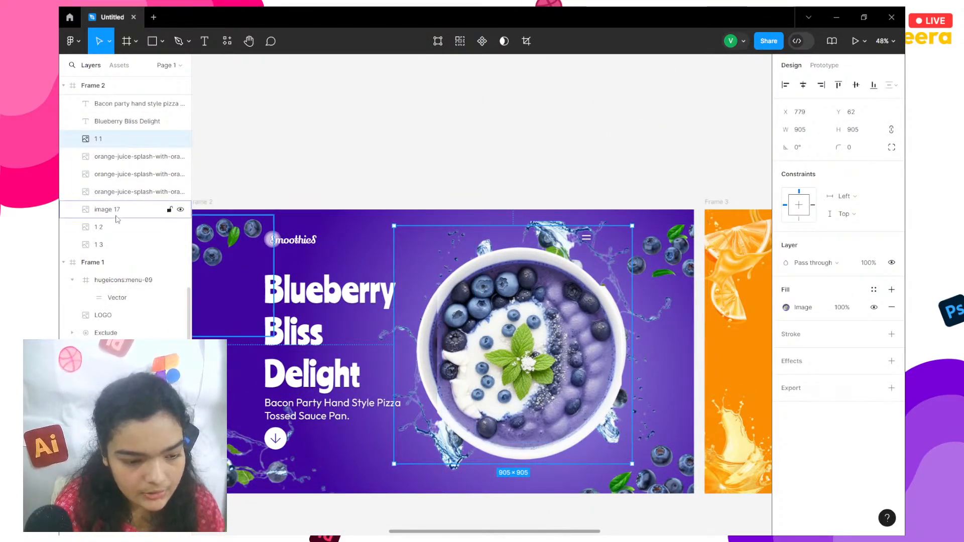
click(181, 140)
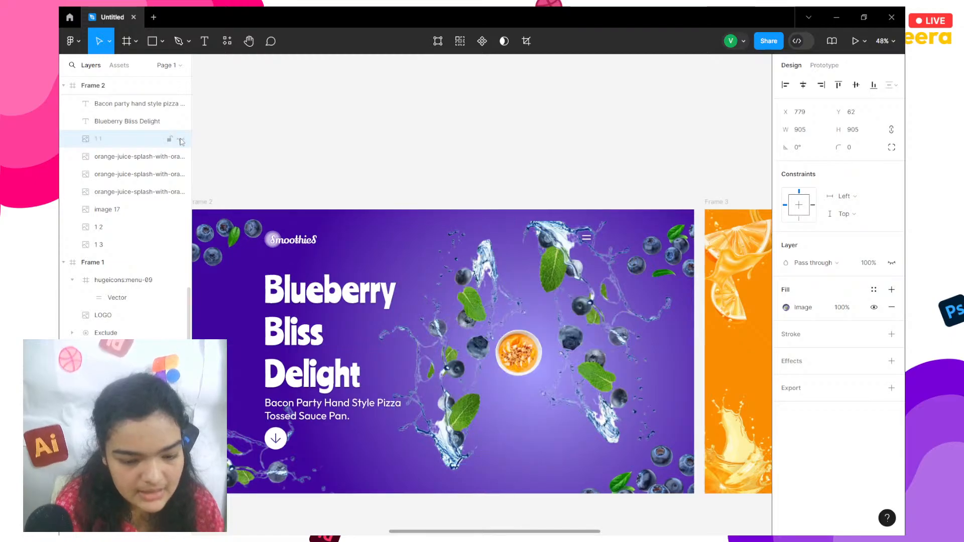
click(181, 227)
double_click(131, 245)
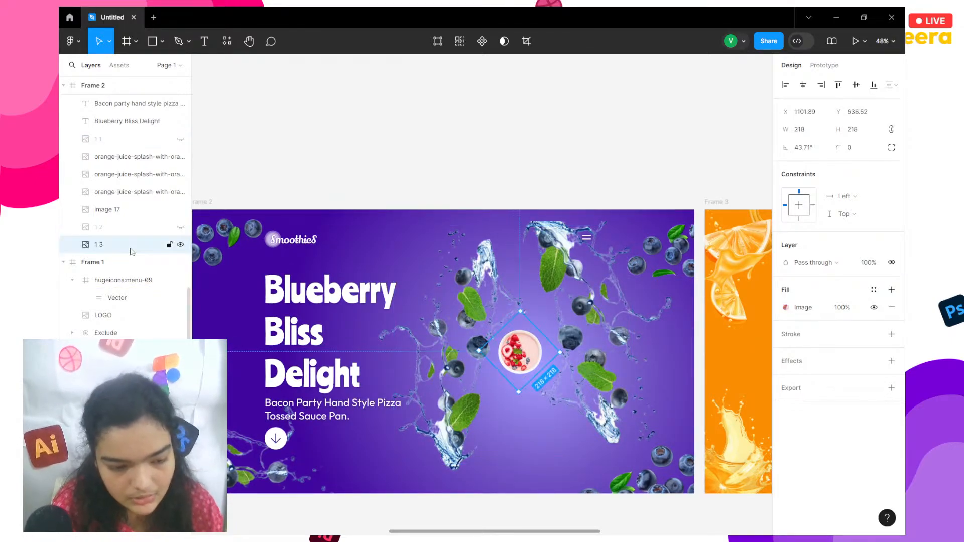
text(PINK)
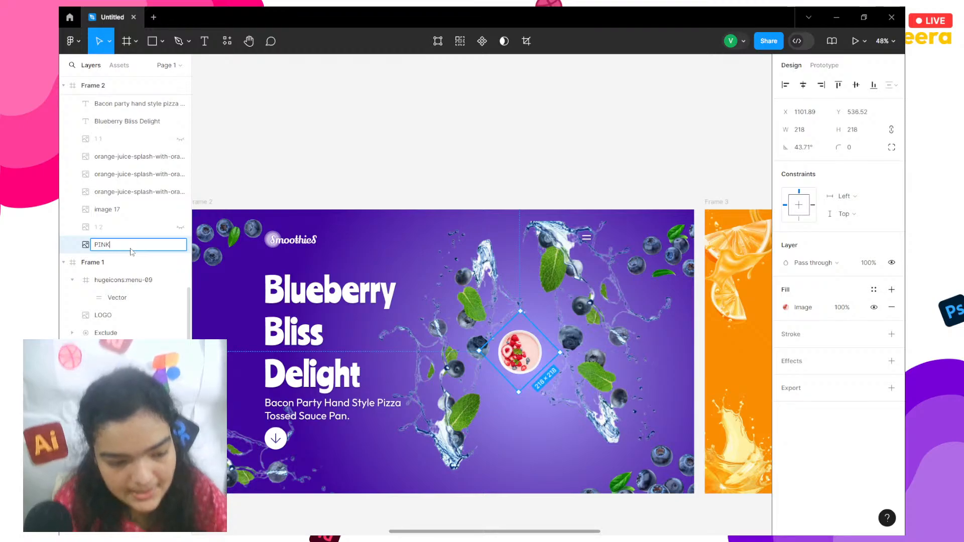
click(218, 191)
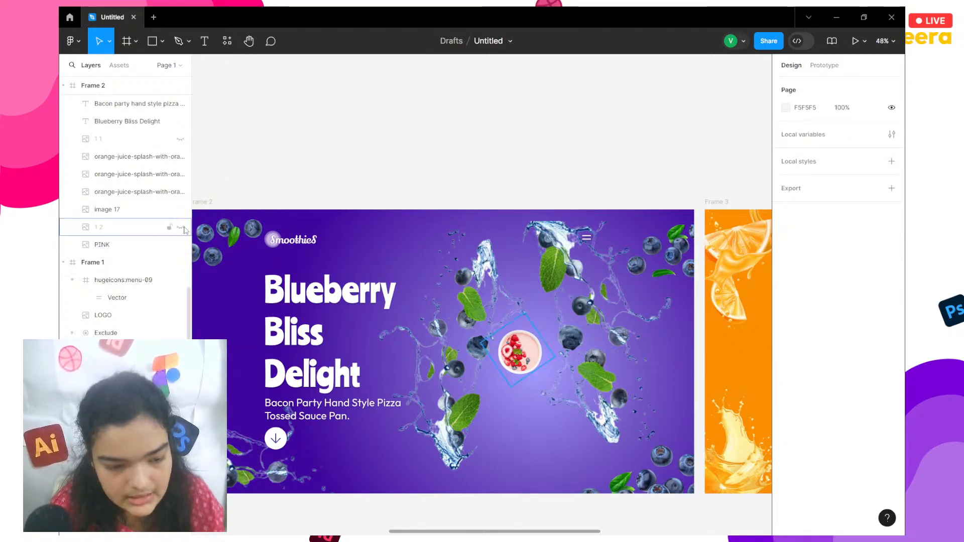
Make Frame 2's small orange bowl and main blueberry bowl visible again.
click(180, 227)
click(177, 140)
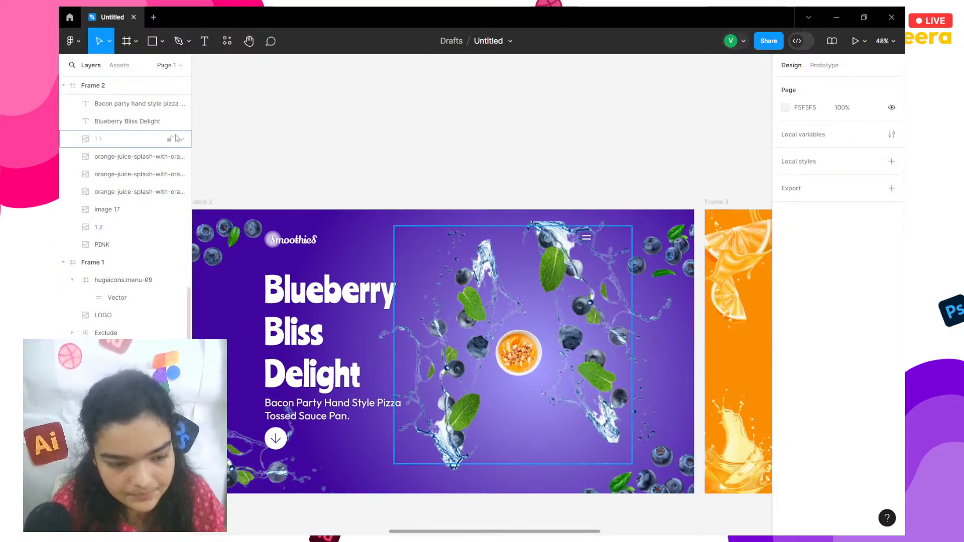
click(181, 139)
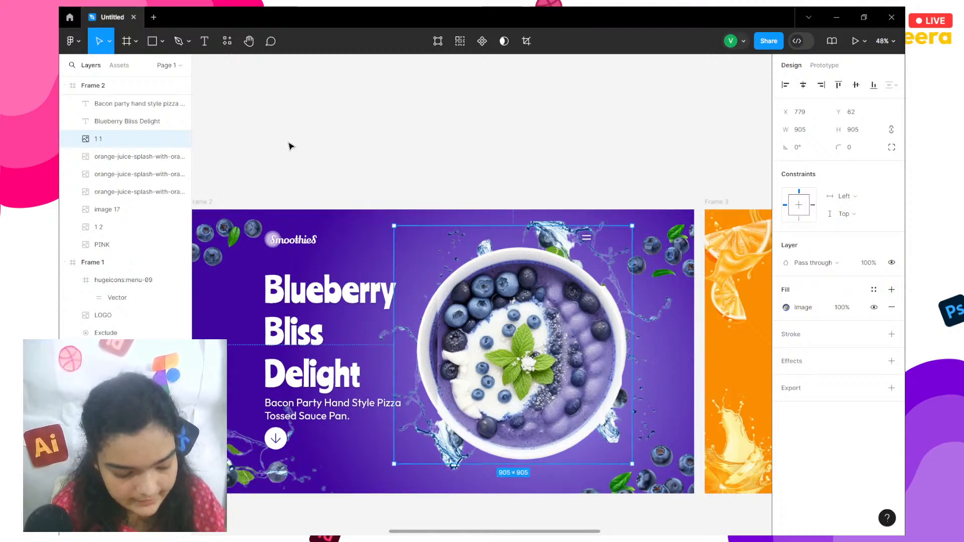
Hide Frame 3's main orange bowl and small blueberry bowl, and rename the small strawberry bowl layer PINK.
scroll(289, 151, right, 10)
drag(505, 376, 504, 371)
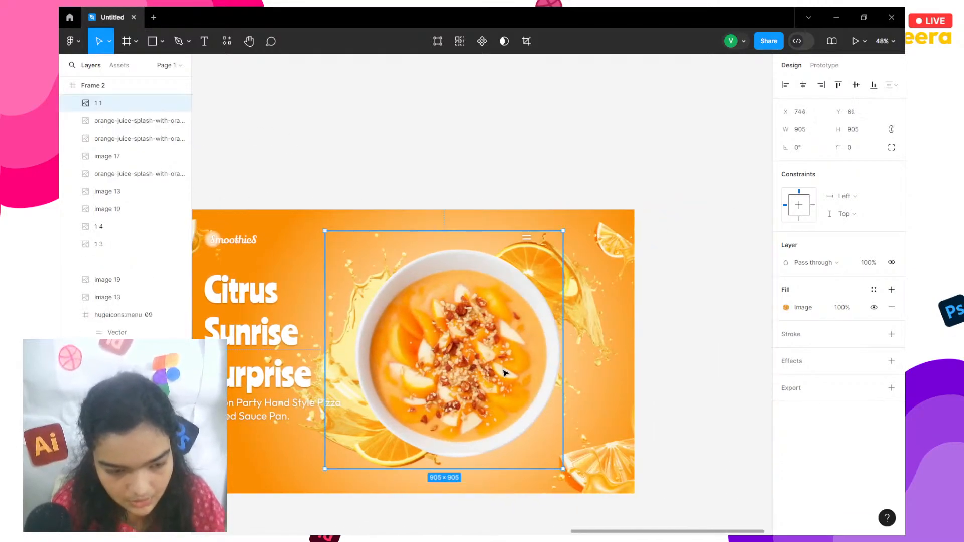
click(180, 103)
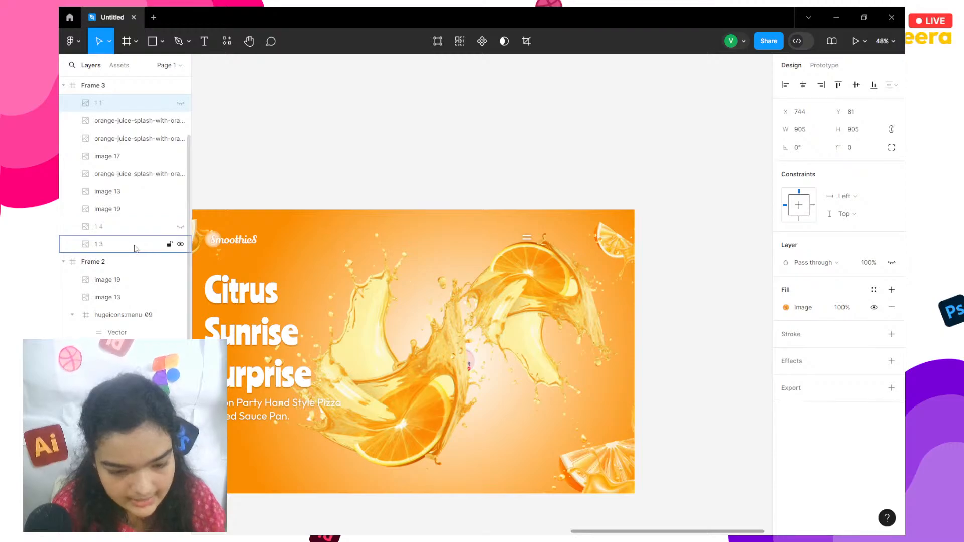
click(162, 243)
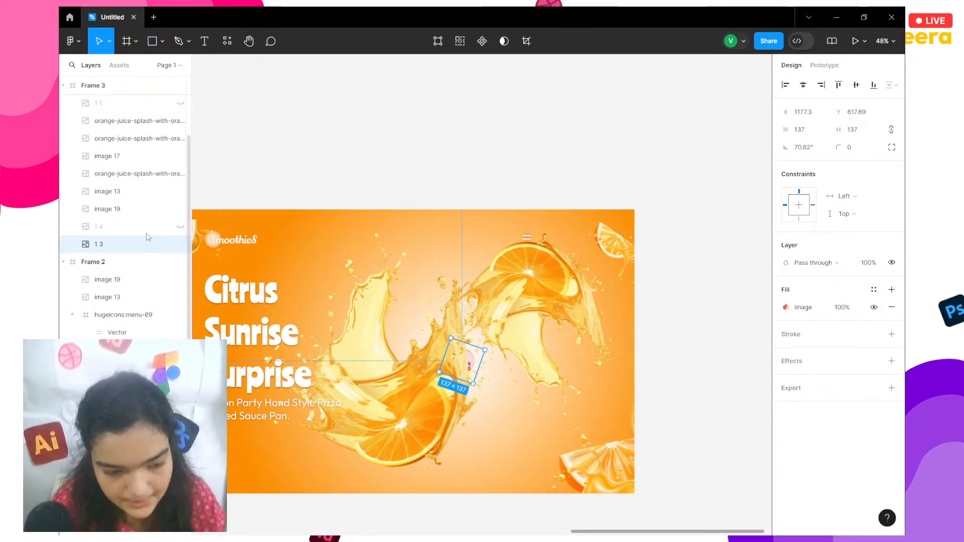
double_click(123, 244)
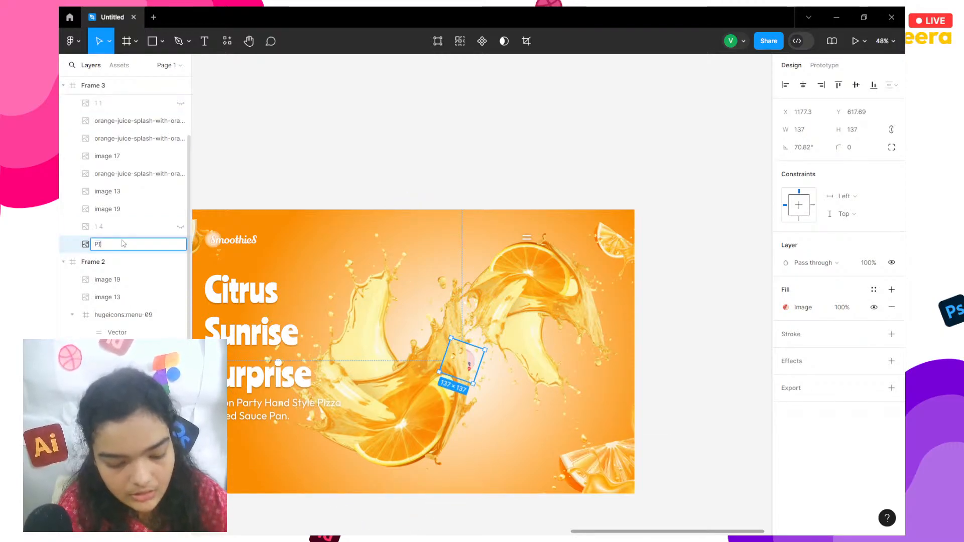
Show Frame 3's small blueberry bowl again and rename its layer PURPLE.
click(143, 228)
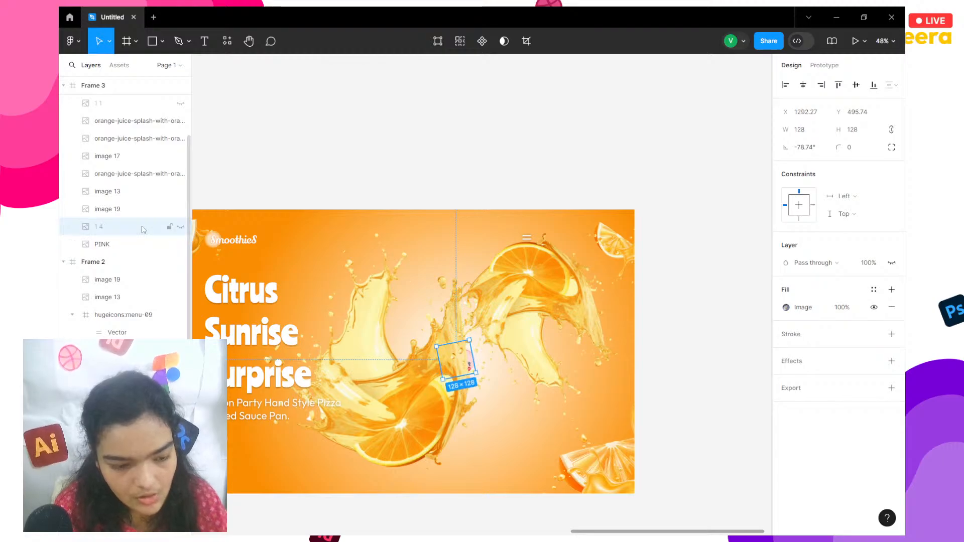
click(181, 229)
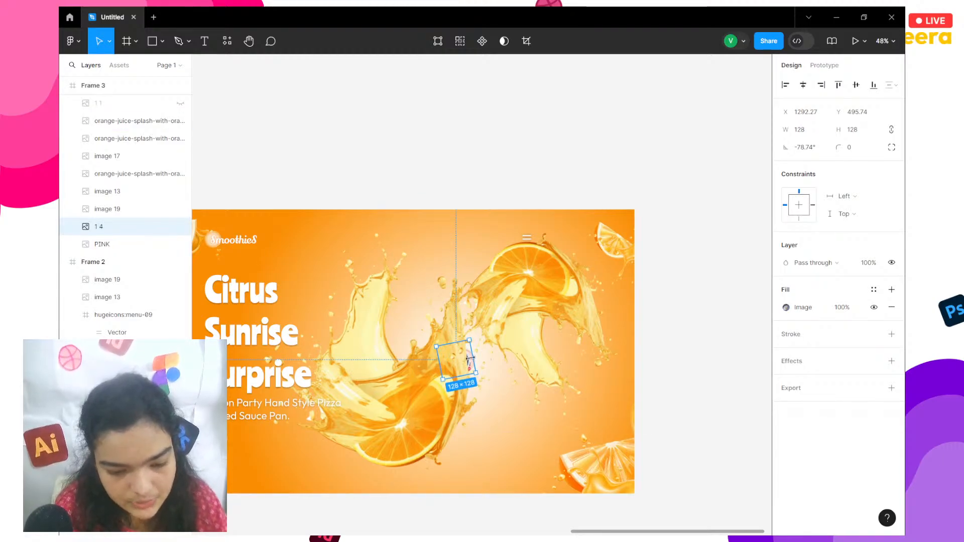
double_click(120, 227)
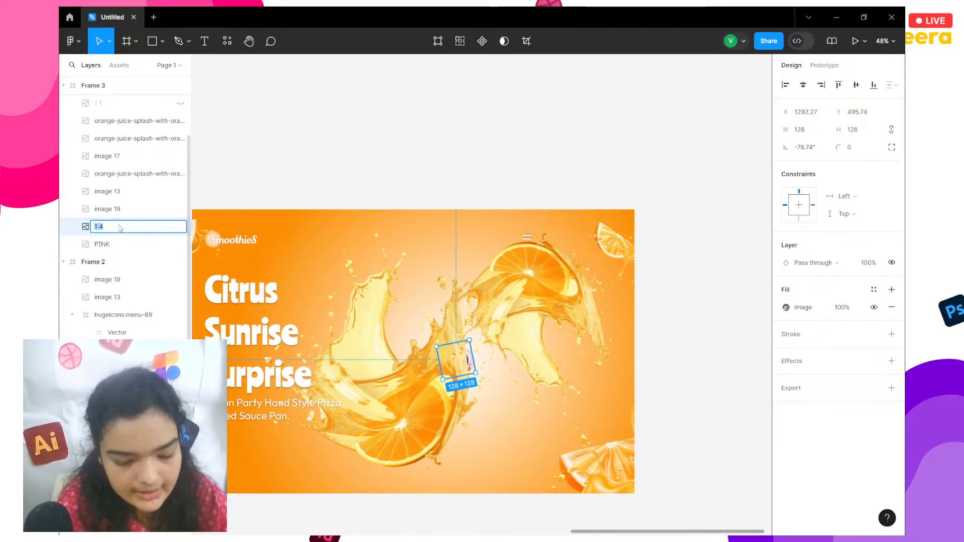
key(Return)
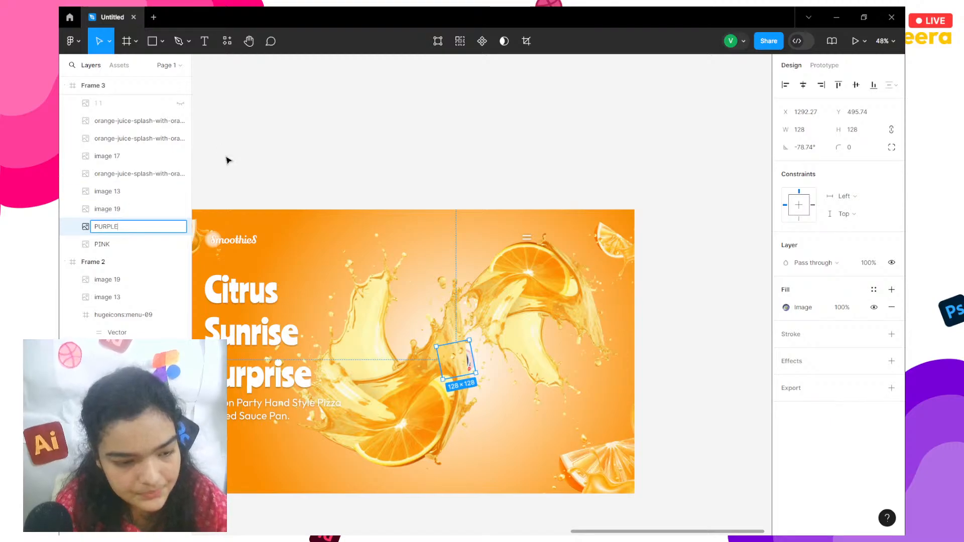
click(225, 147)
Show Frame 3's main orange bowl again and rename its layer ORANGE.
click(180, 103)
double_click(143, 102)
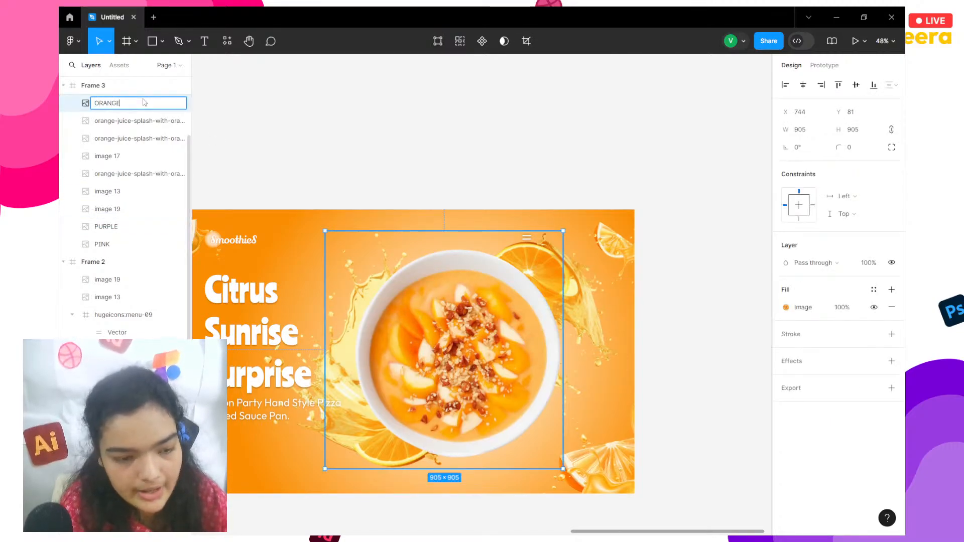
text(ORANGE)
click(336, 138)
Rename Frame 2's main blueberry bowl layer PURPLE and its small orange bowl layer ORANGE.
scroll(336, 137, left, 8)
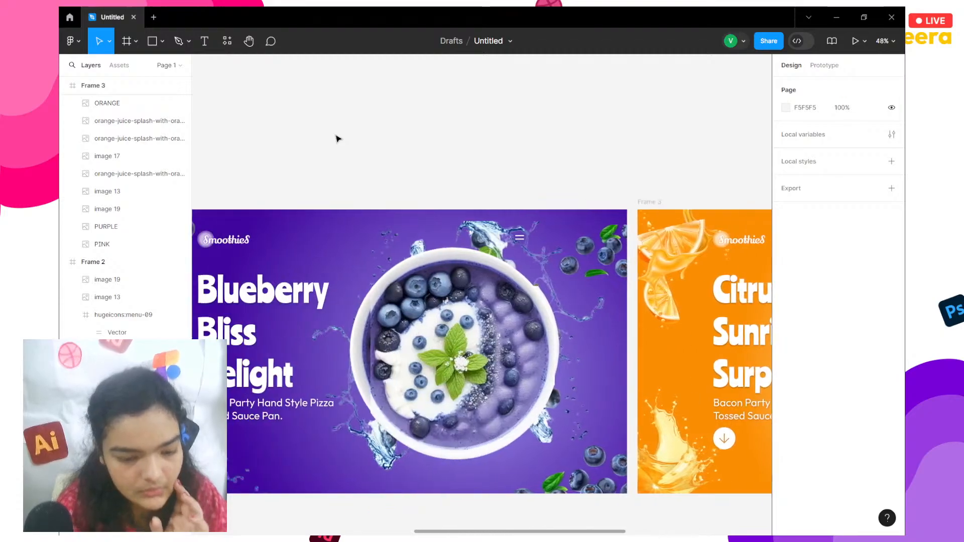
click(471, 293)
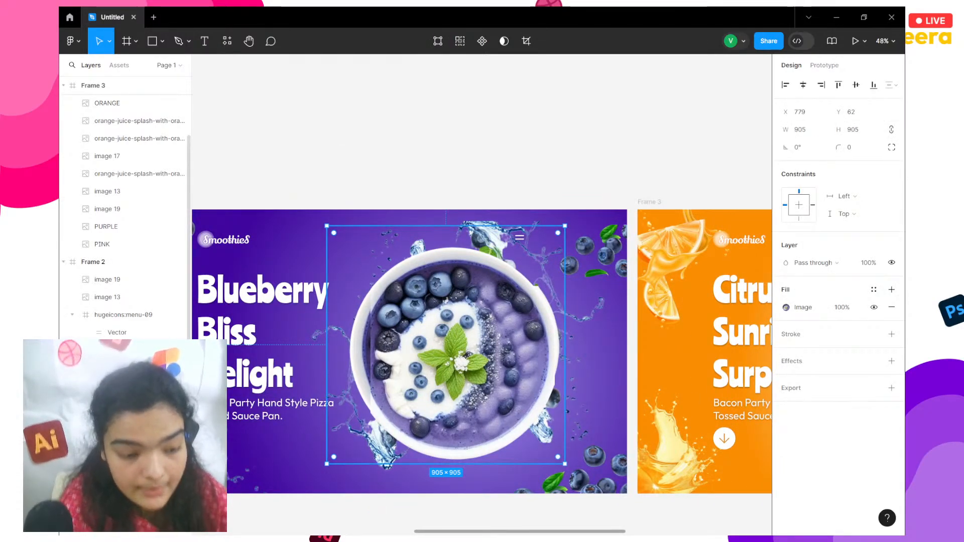
click(140, 442)
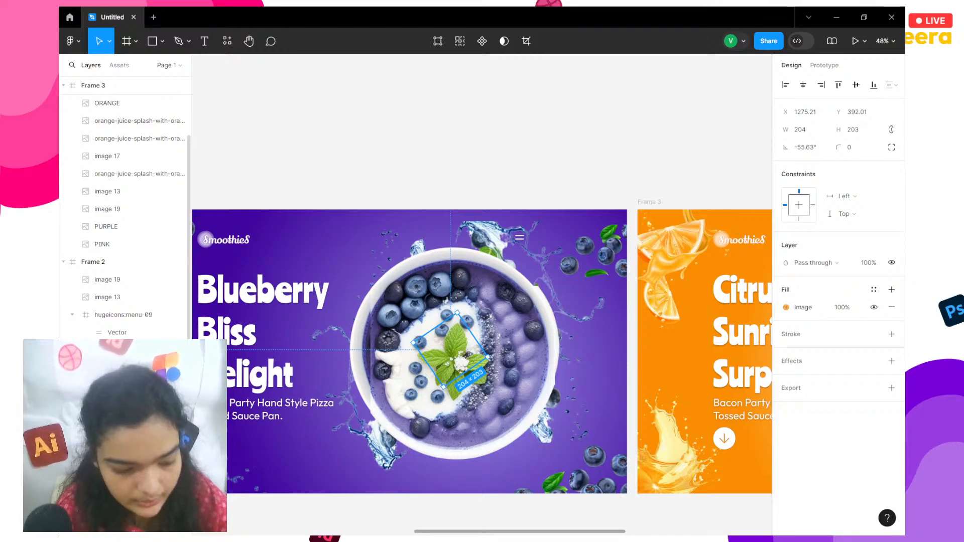
Identify the layers of Frame 1's main strawberry bowl and the small bowls behind it, hiding the main bowl during the check and showing it again.
scroll(227, 510, left, 10)
click(328, 390)
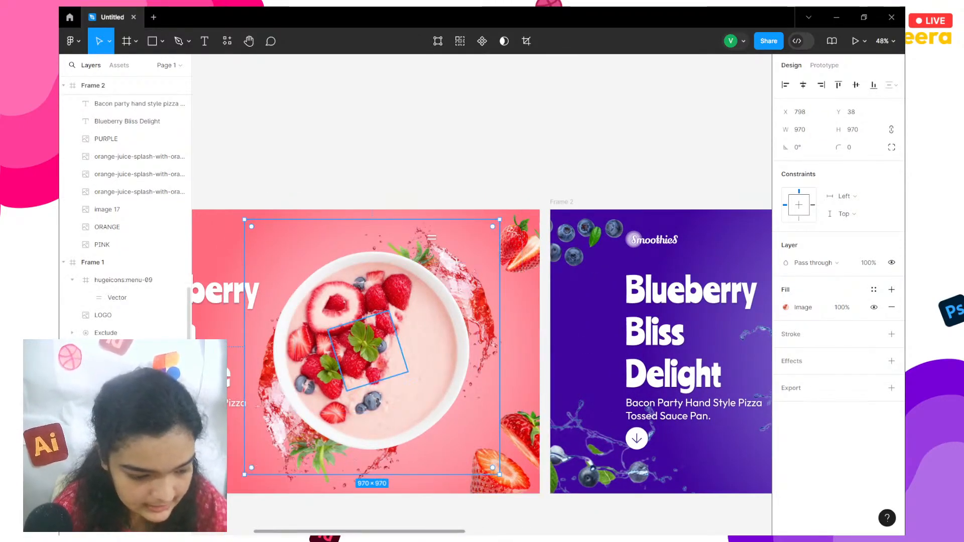
click(141, 438)
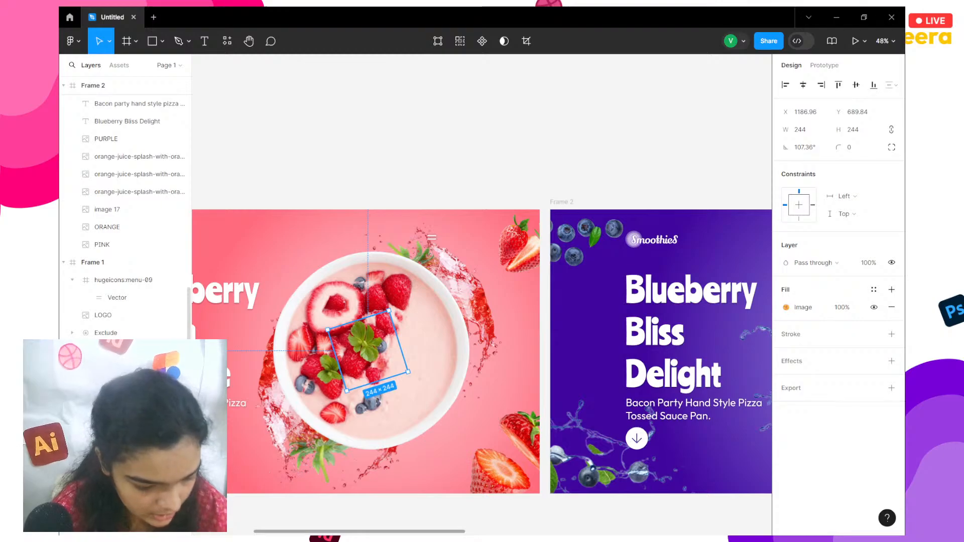
drag(283, 517, 189, 506)
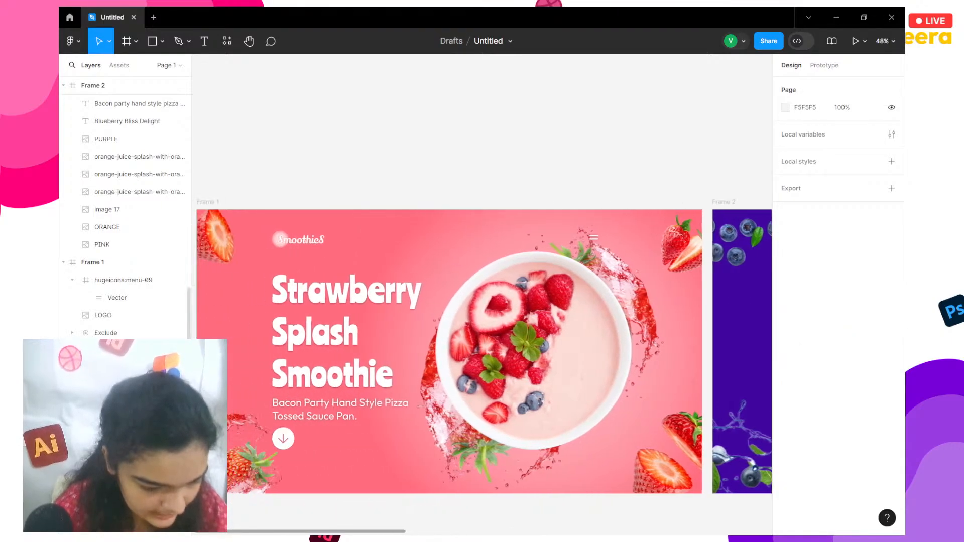
key(ctrl+z)
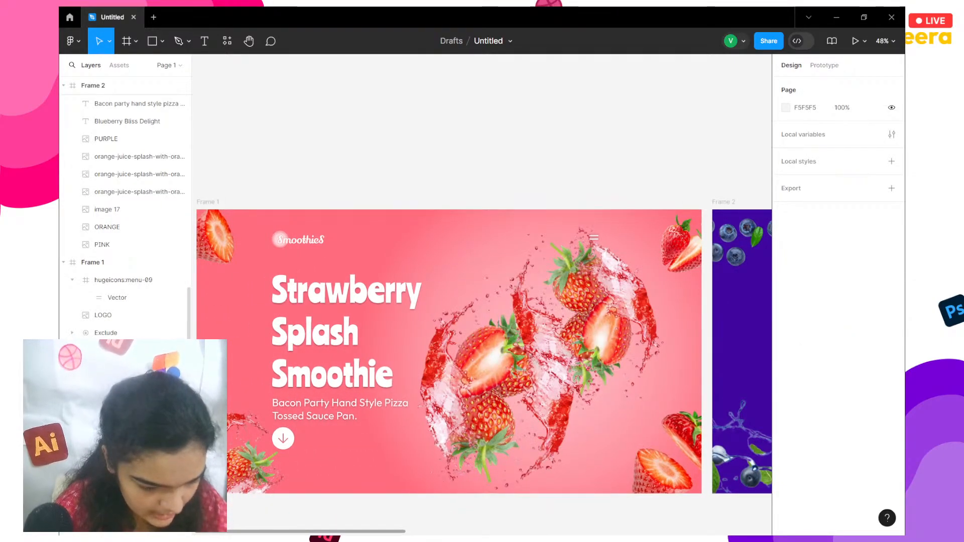
key(ctrl+z)
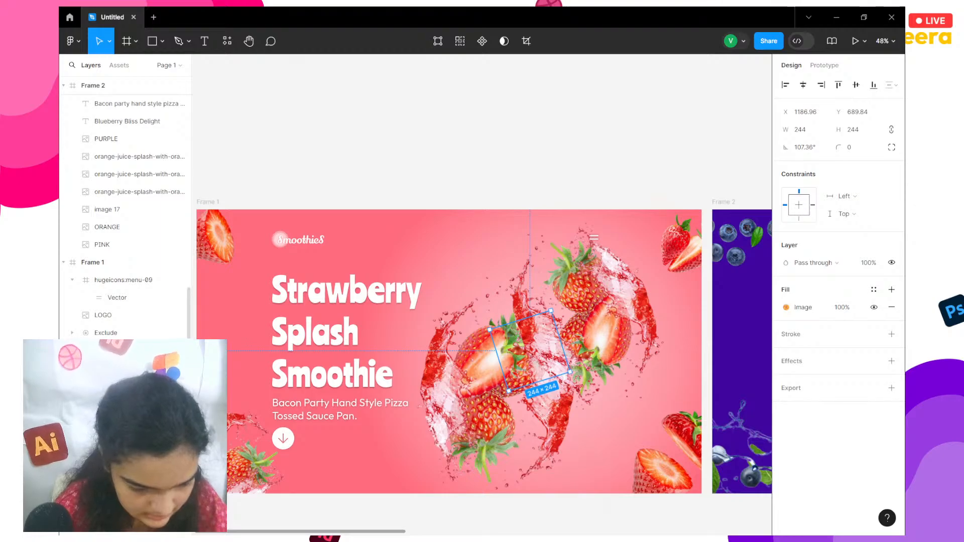
key(ctrl+shift+z)
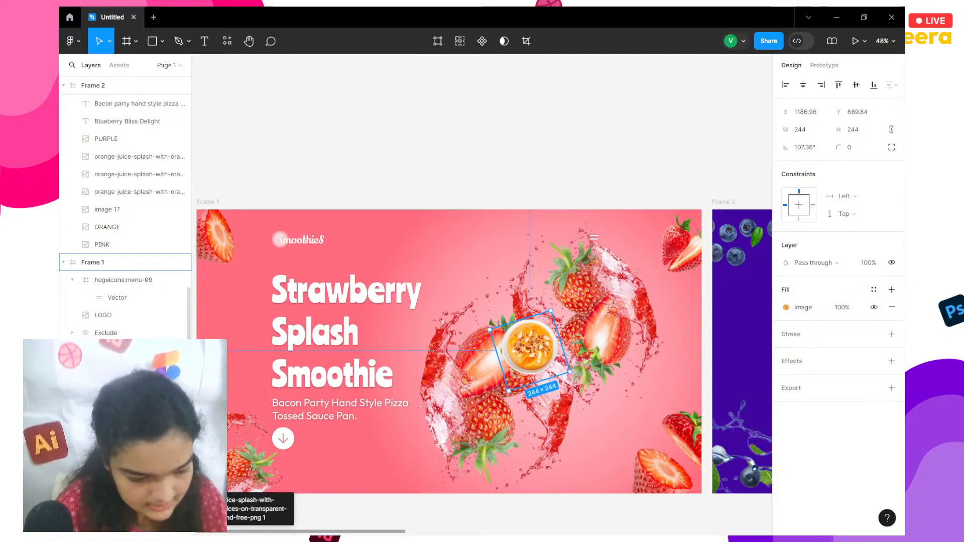
key(ctrl+z)
key(ctrl+z)
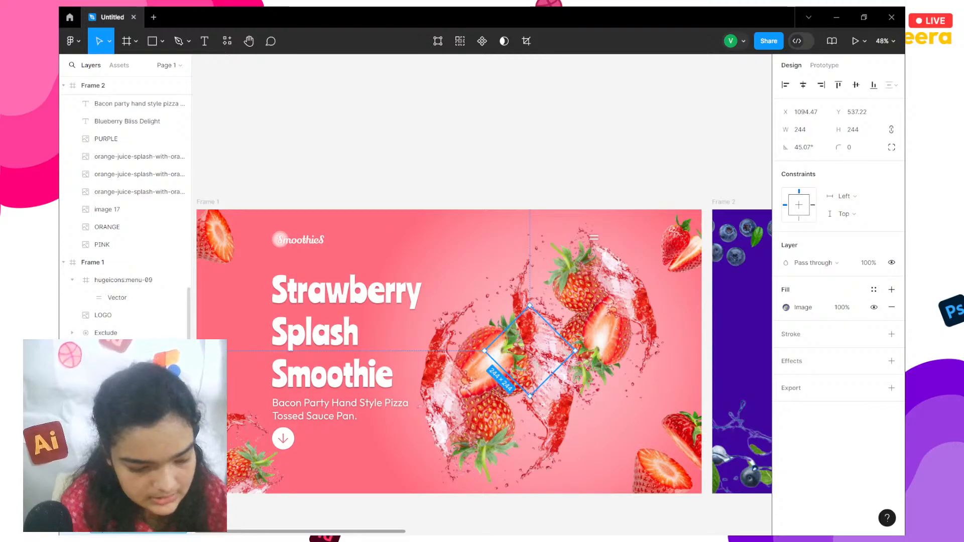
drag(247, 532, 191, 532)
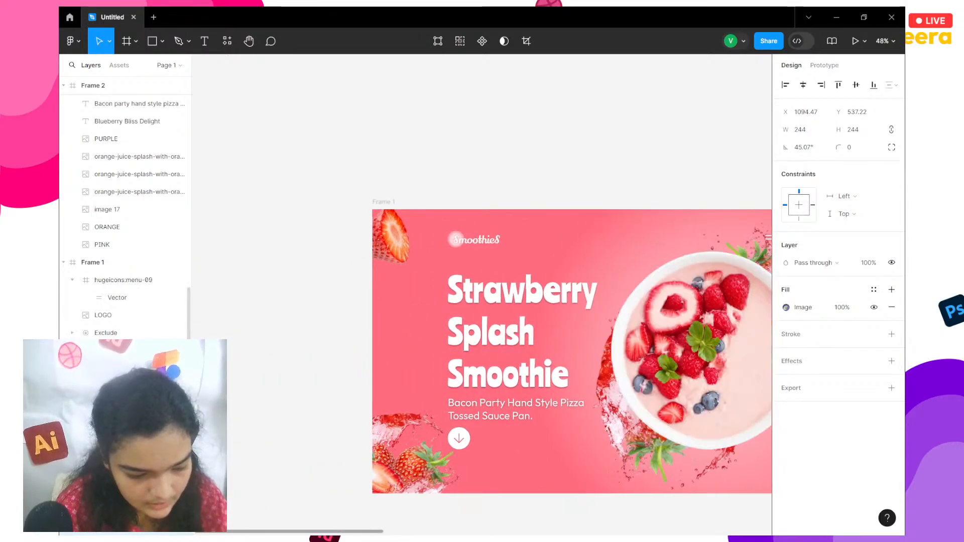
Check the strawberry images in the four corners of Frame 1 one after another.
click(290, 453)
scroll(301, 455, right, 5)
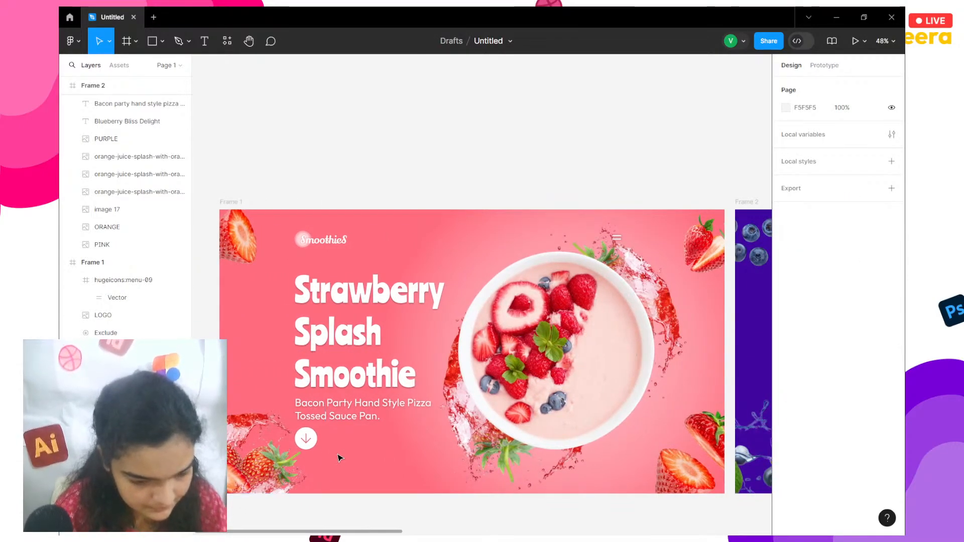
click(245, 471)
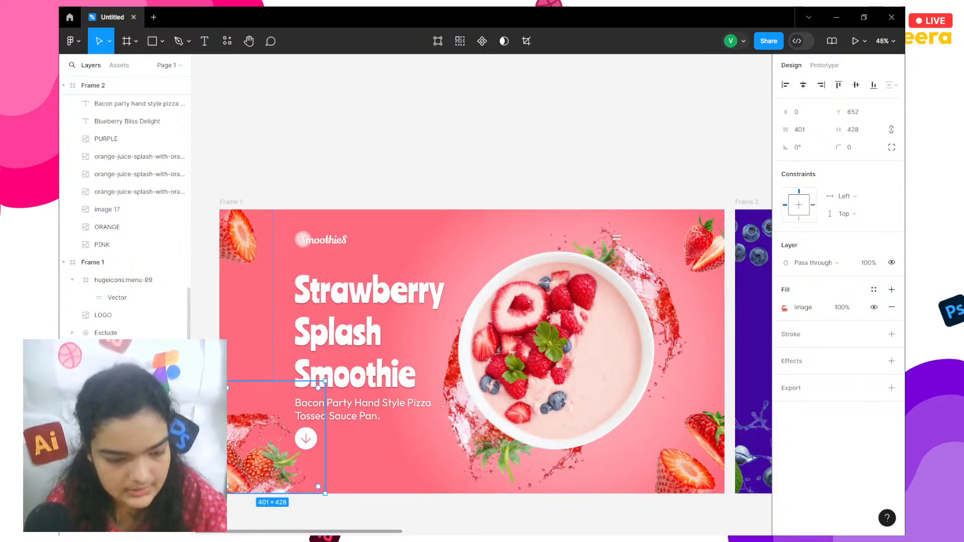
click(240, 243)
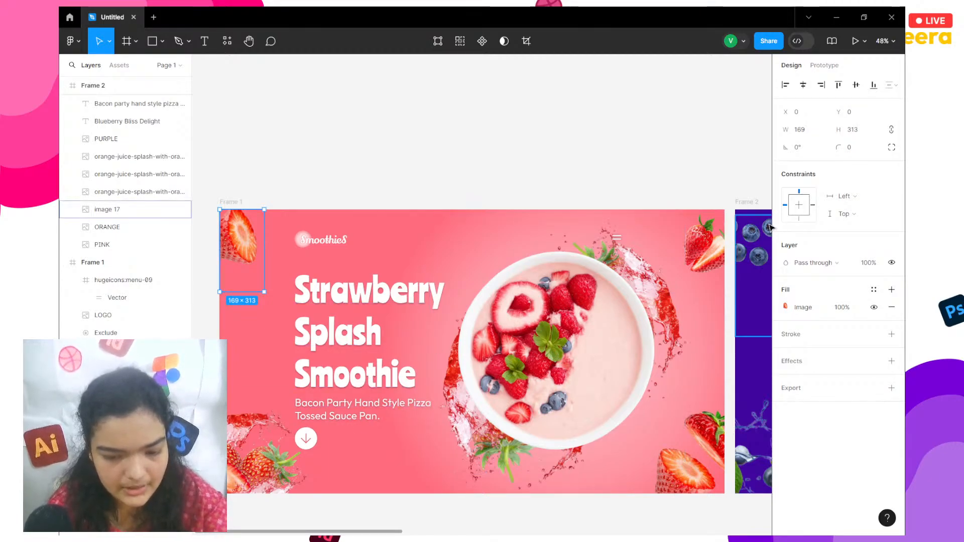
click(723, 237)
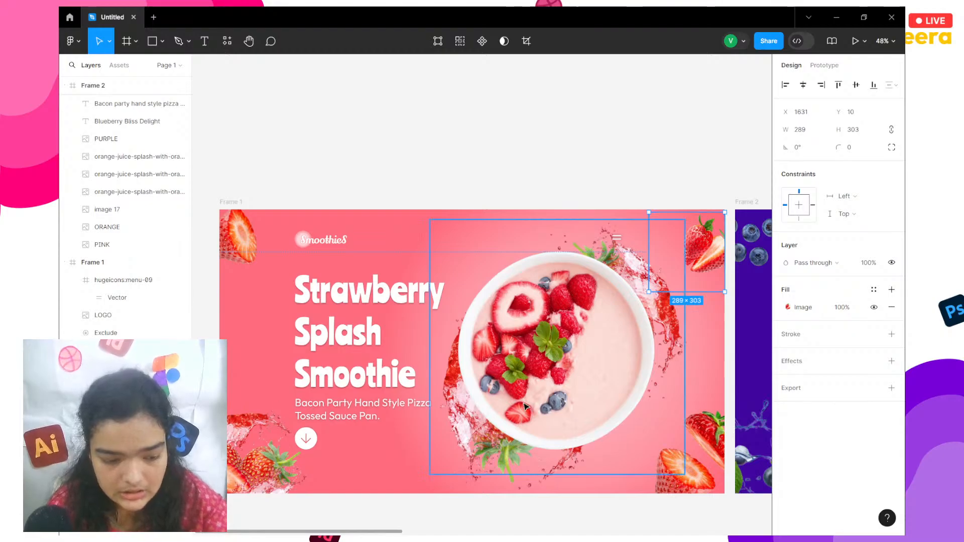
click(668, 441)
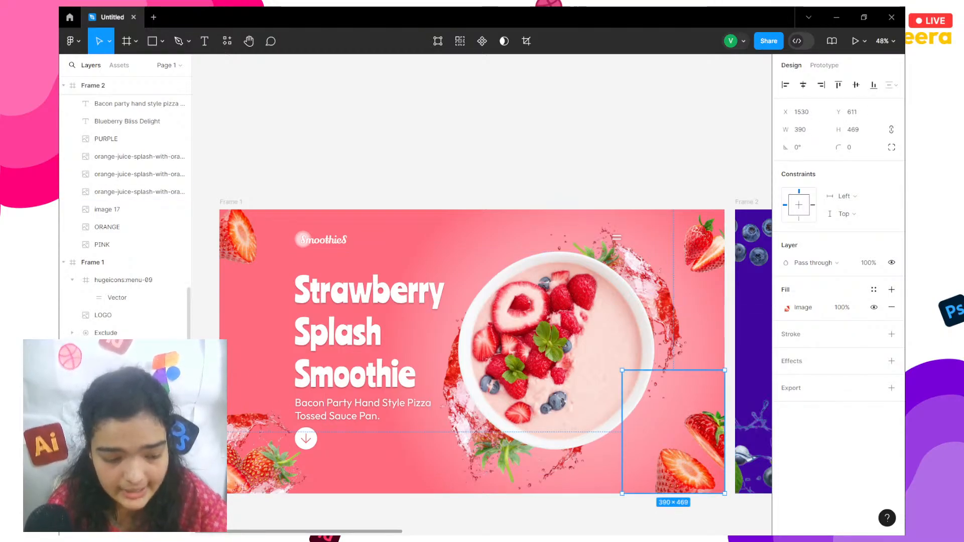
Rename the layer of the blueberry splash in Frame 2's lower-left corner as 1.
click(281, 528)
scroll(282, 526, right, 5)
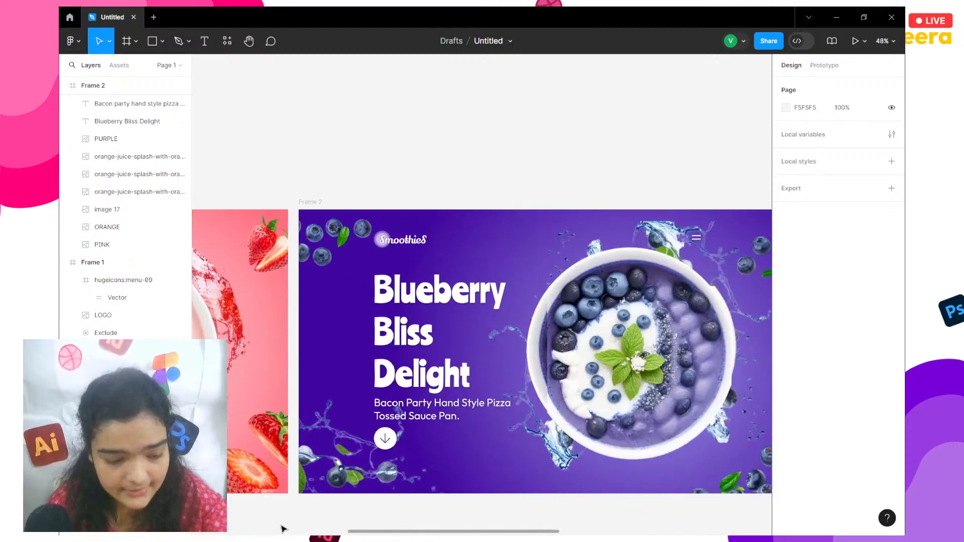
click(342, 464)
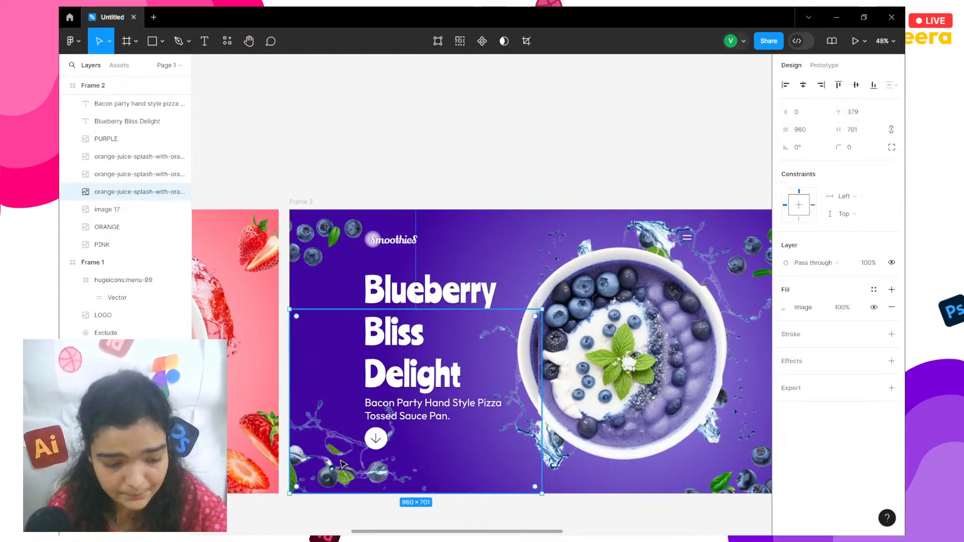
double_click(107, 192)
text(1)
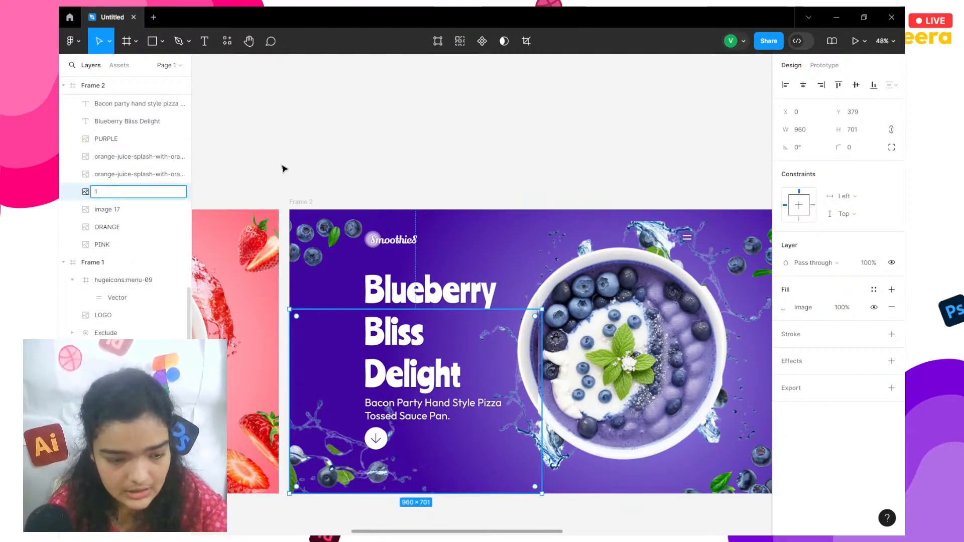
click(328, 150)
Compare with Frame 1's upper-right strawberries and rename the blueberry image layer in Frame 2's upper-right corner as 3.
scroll(327, 151, left, 10)
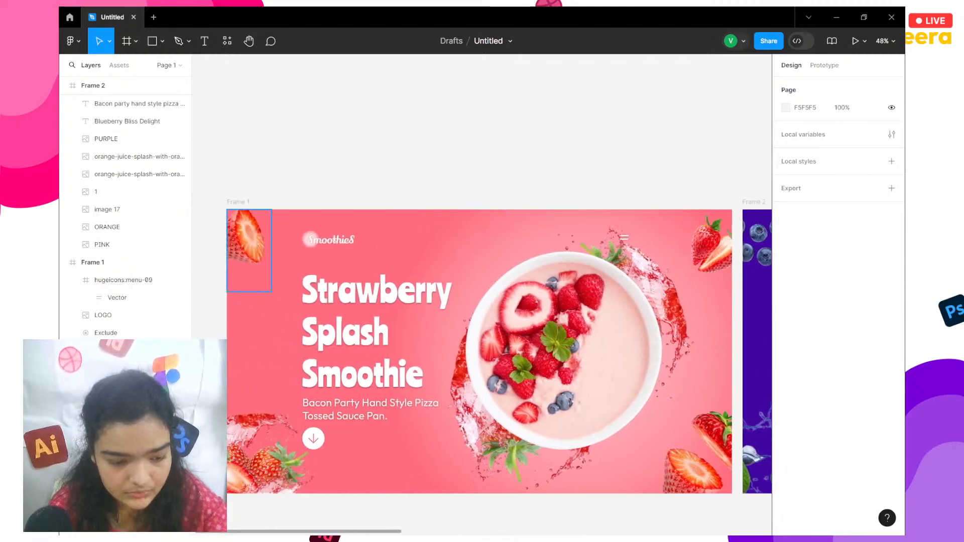
click(698, 241)
scroll(608, 223, right, 5)
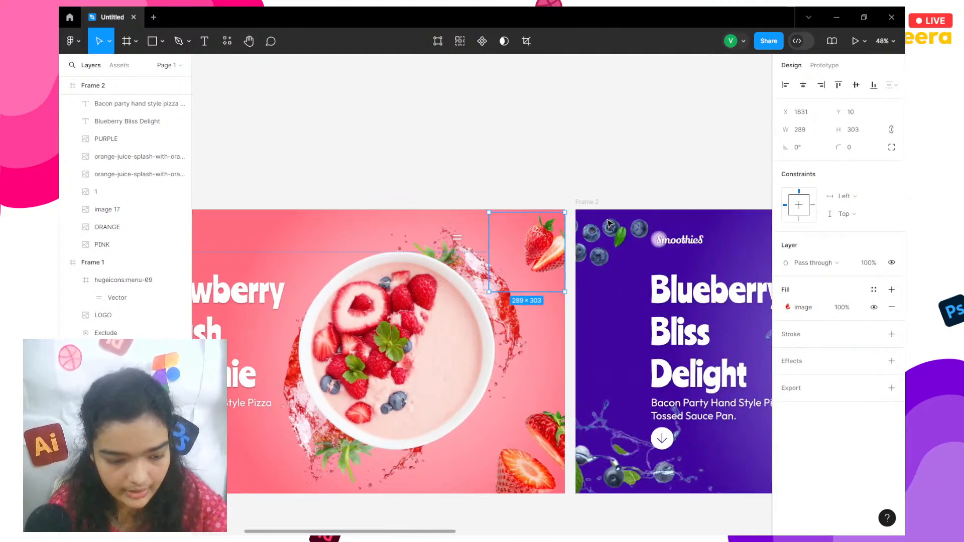
scroll(608, 223, right, 5)
click(502, 266)
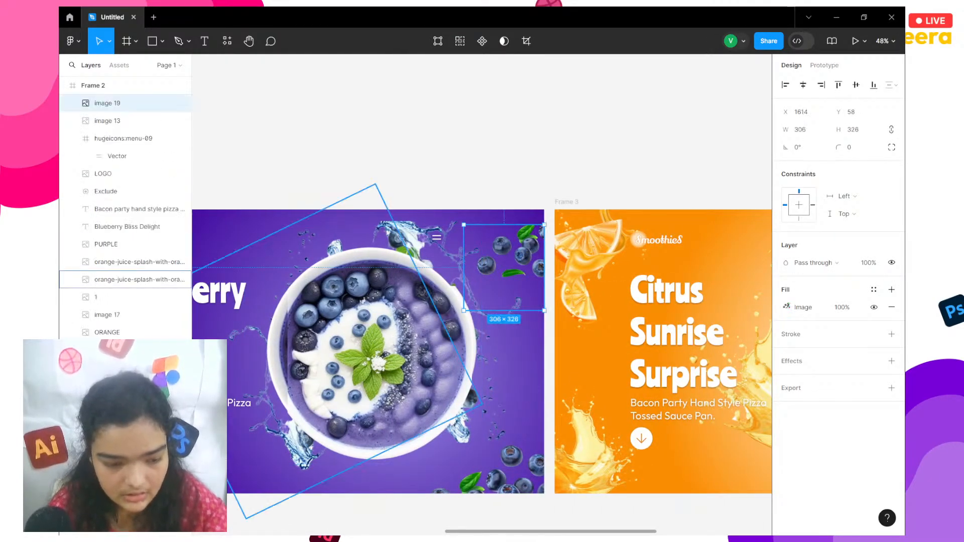
double_click(116, 104)
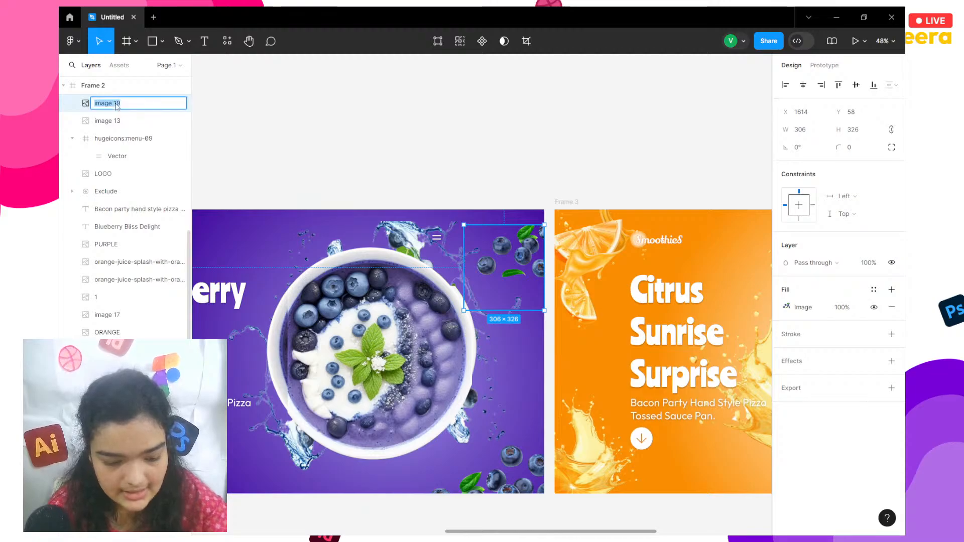
click(357, 185)
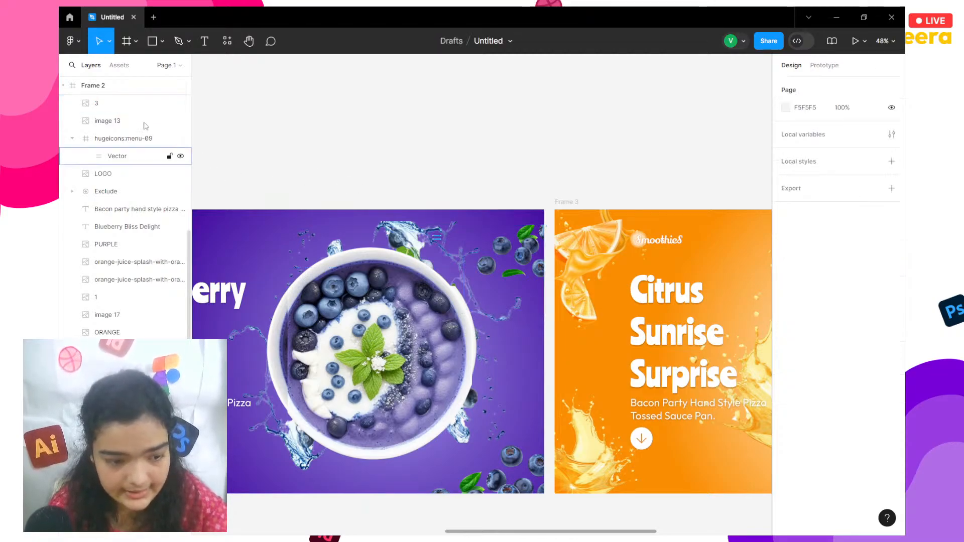
Rename the blueberry image layer in Frame 2's lower-right corner as 4.
click(133, 121)
double_click(134, 121)
text(4)
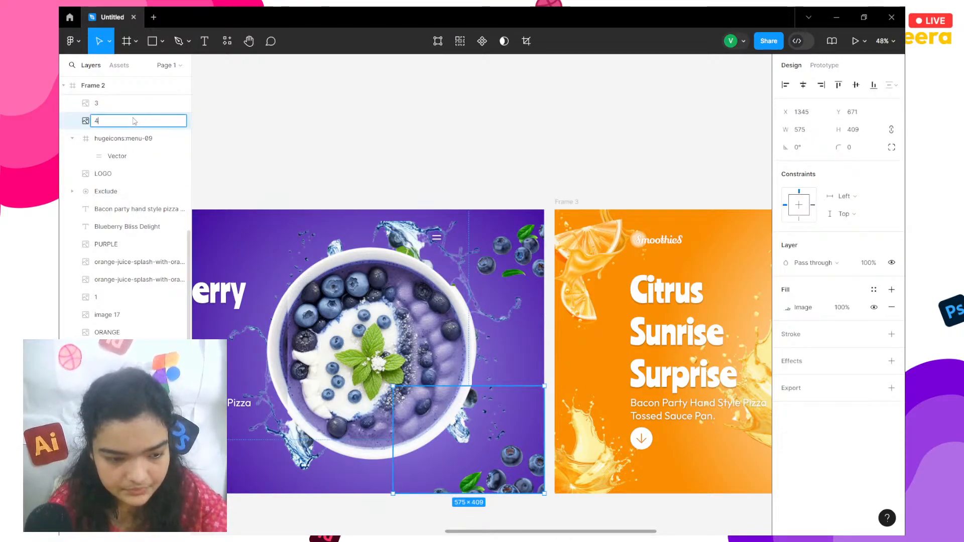
click(405, 181)
Rename the blueberry image layer in Frame 2's upper-left corner as 2.
scroll(405, 303, left, 7)
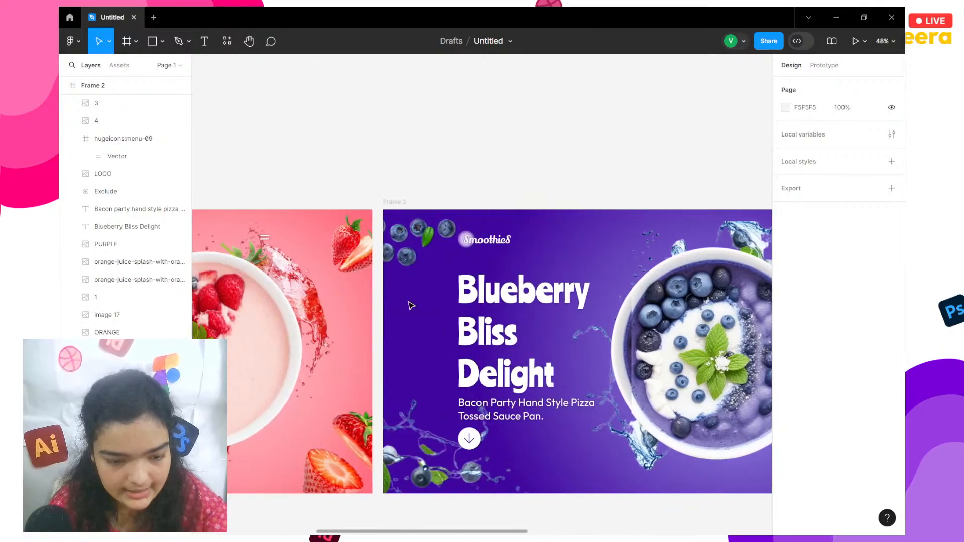
click(429, 239)
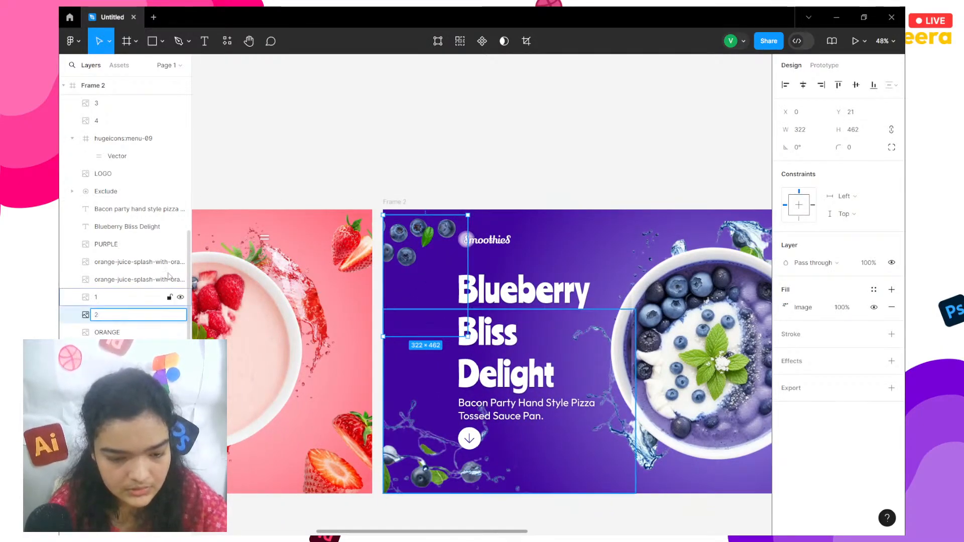
click(398, 157)
Compare the upper corner fruits of Frames 1 and 2, and rename Frame 3's upper-left orange slice layer as 2.
scroll(479, 304, left, 8)
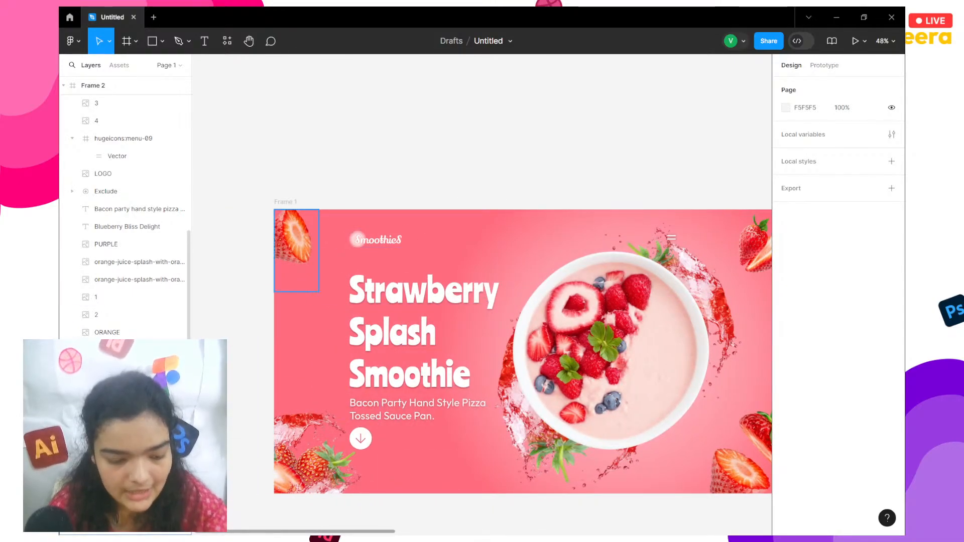
click(291, 251)
scroll(274, 357, down, 5)
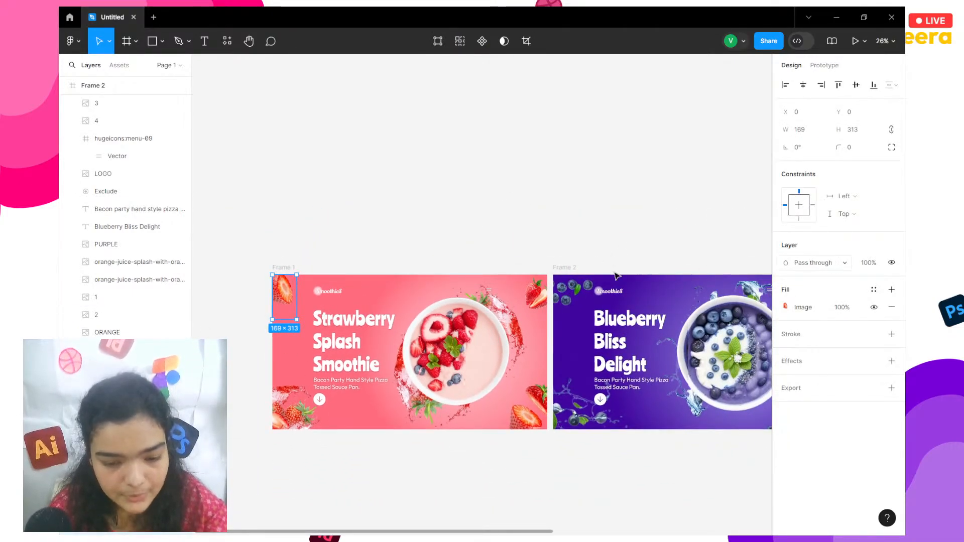
scroll(602, 300, right, 10)
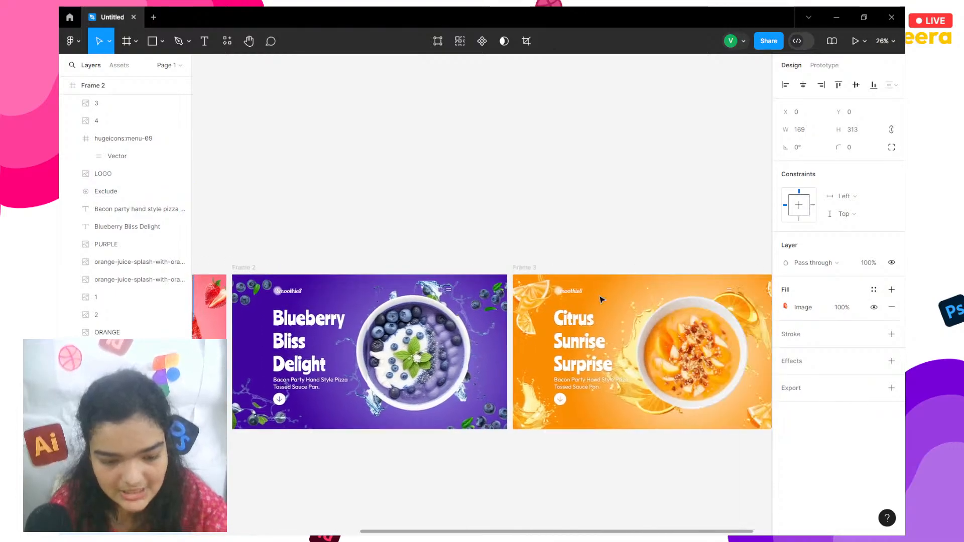
click(339, 302)
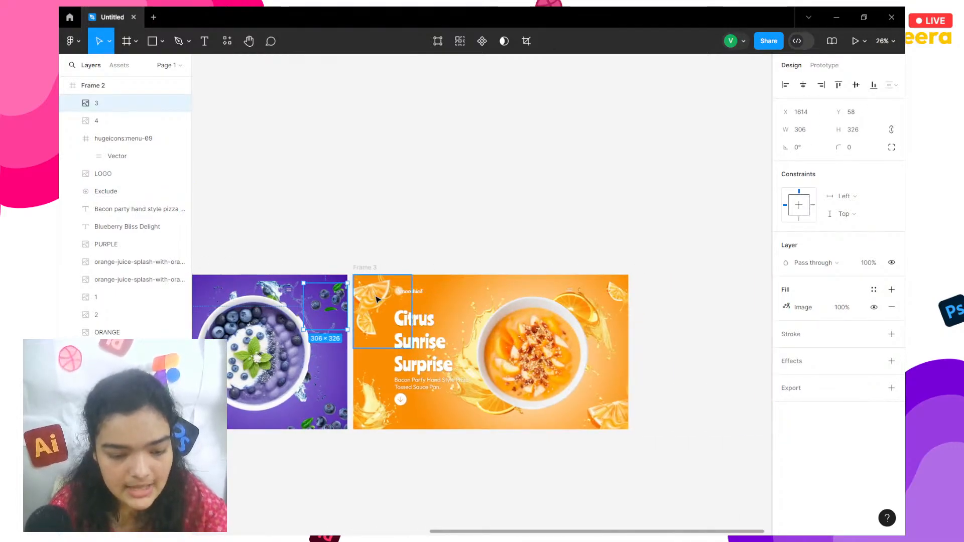
click(359, 302)
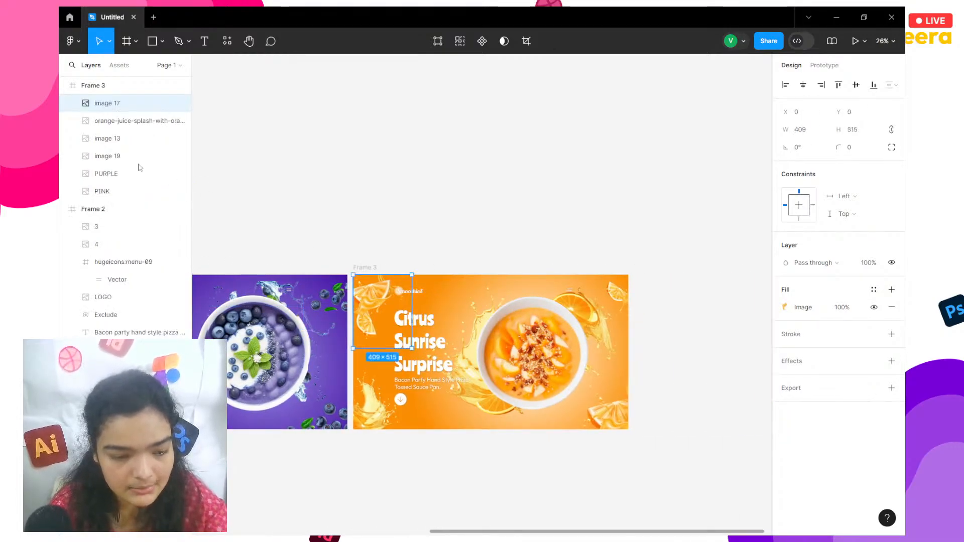
double_click(107, 104)
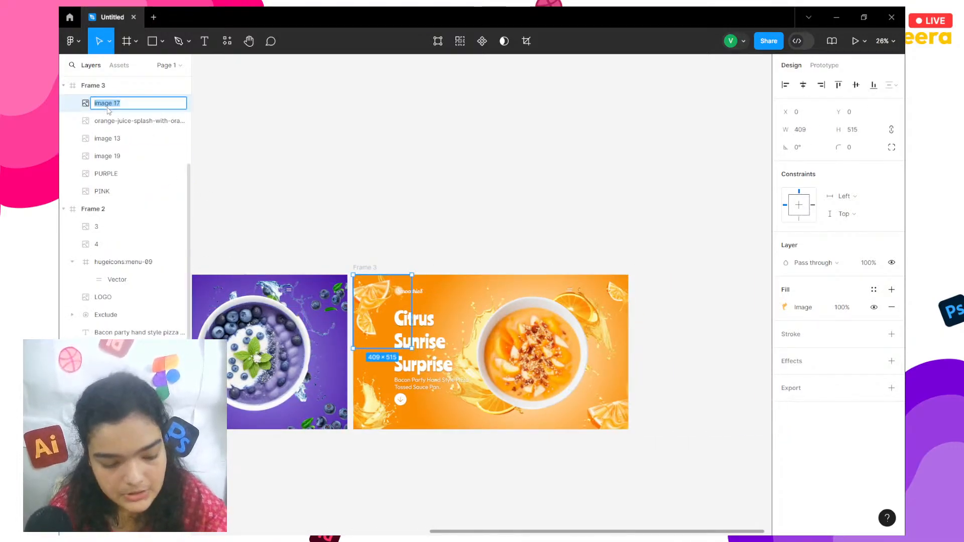
click(619, 280)
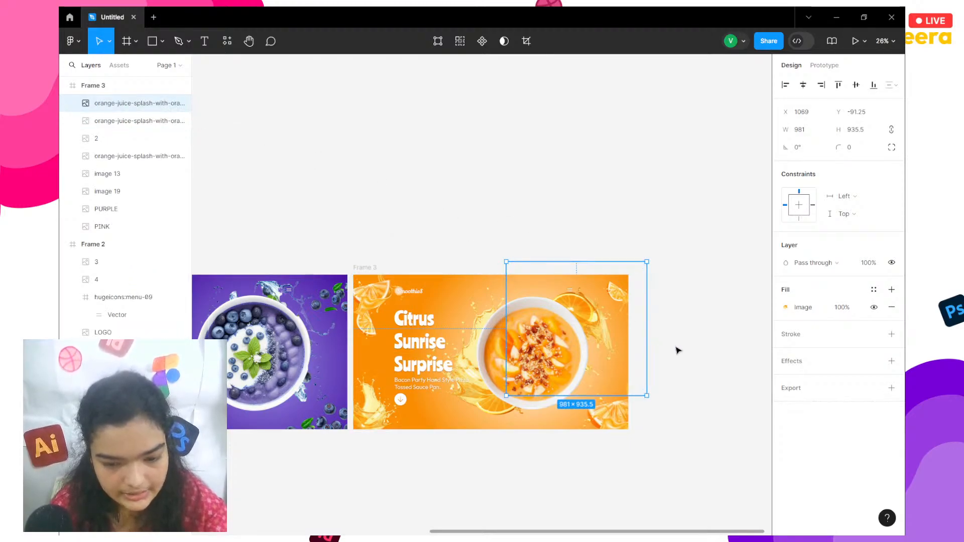
Find the layer of the orange slice in Frame 3's upper-right corner and rename it 3.
double_click(614, 289)
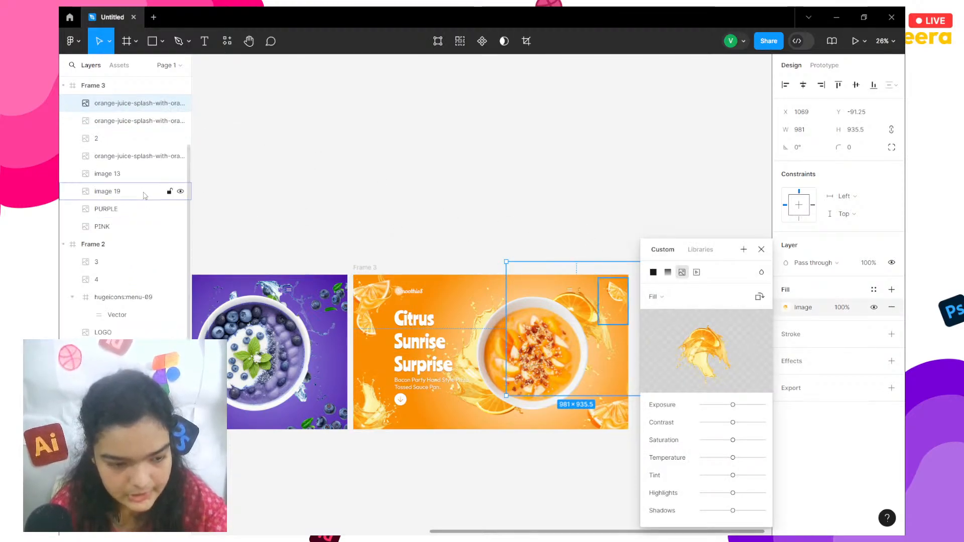
click(128, 121)
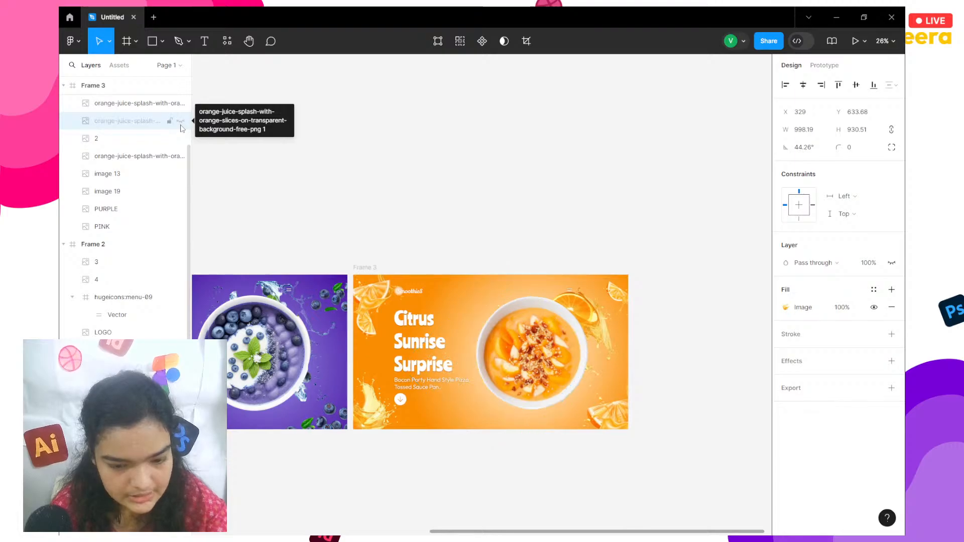
click(120, 196)
double_click(120, 196)
text(3)
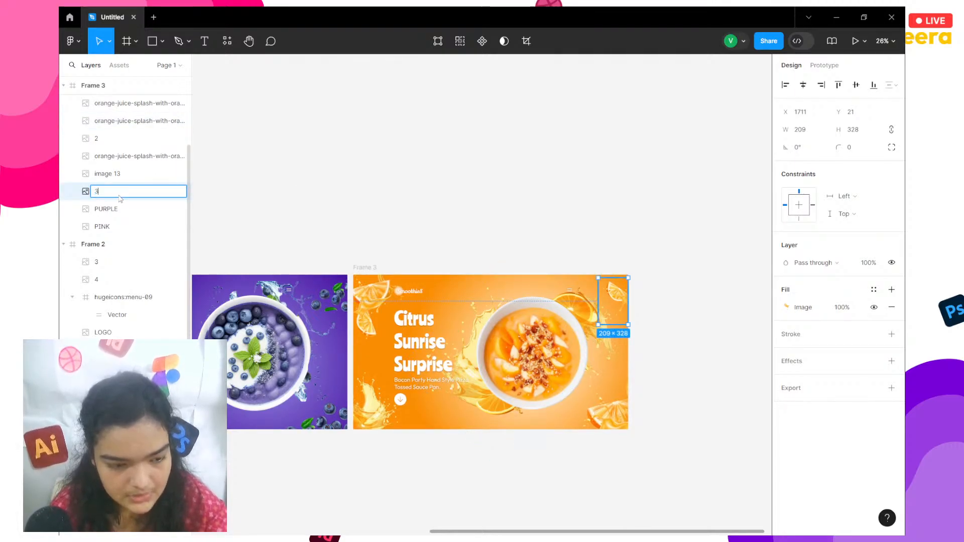
Rename Frame 3's lower-right orange slice layer as 4 and its lower-left juice splash layer as 1.
click(115, 176)
double_click(116, 176)
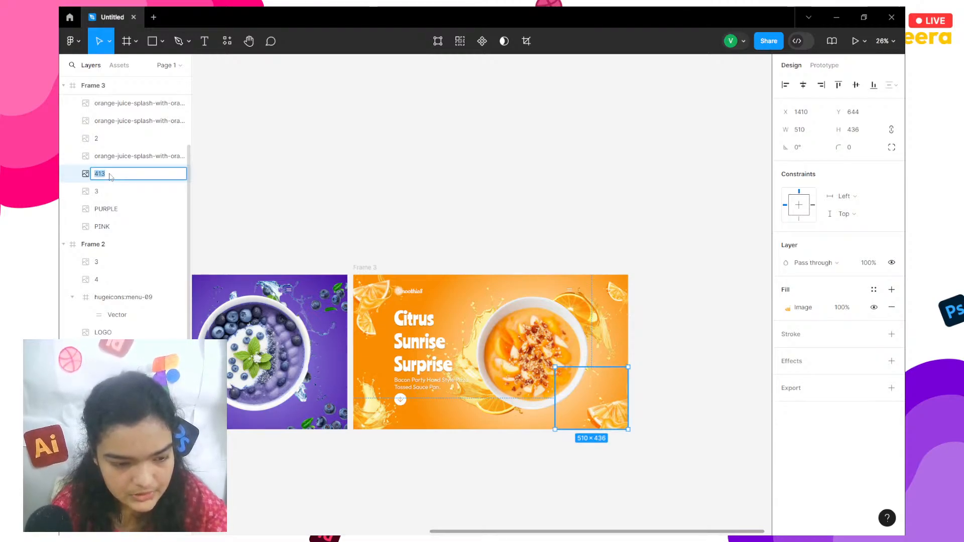
click(383, 420)
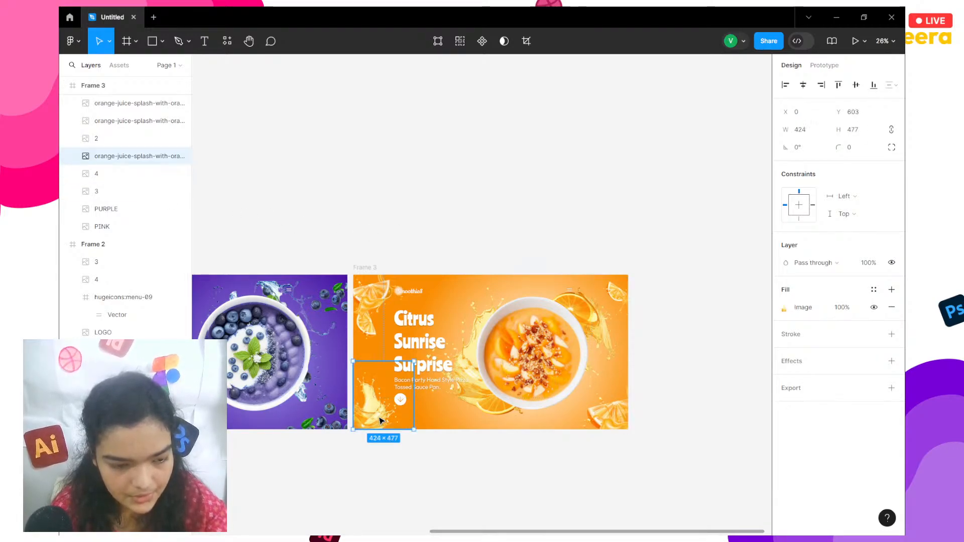
double_click(126, 159)
text(1)
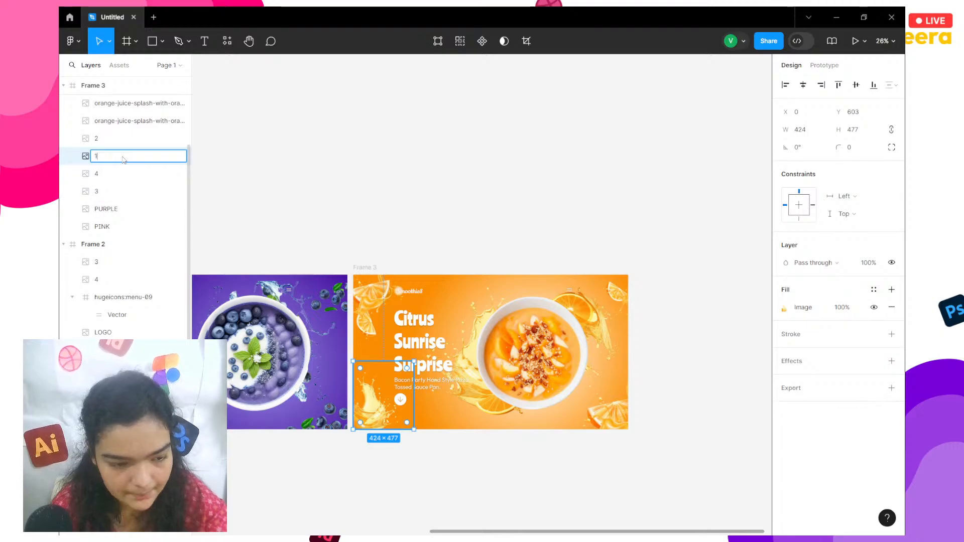
click(310, 198)
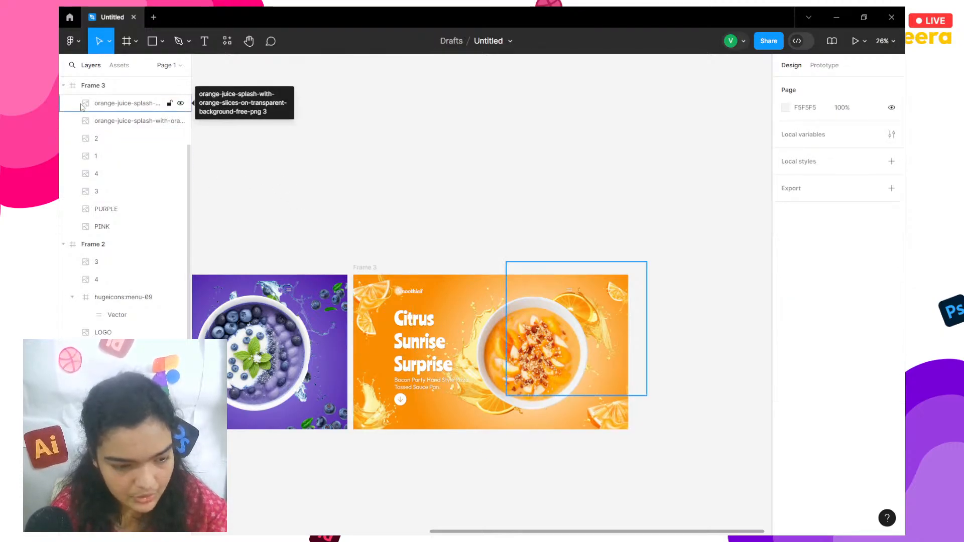
Rename the two juice splash layers behind Frame 3's main bowl: A for the rotated lower-left one, B for the upper-right one.
double_click(130, 121)
text(A)
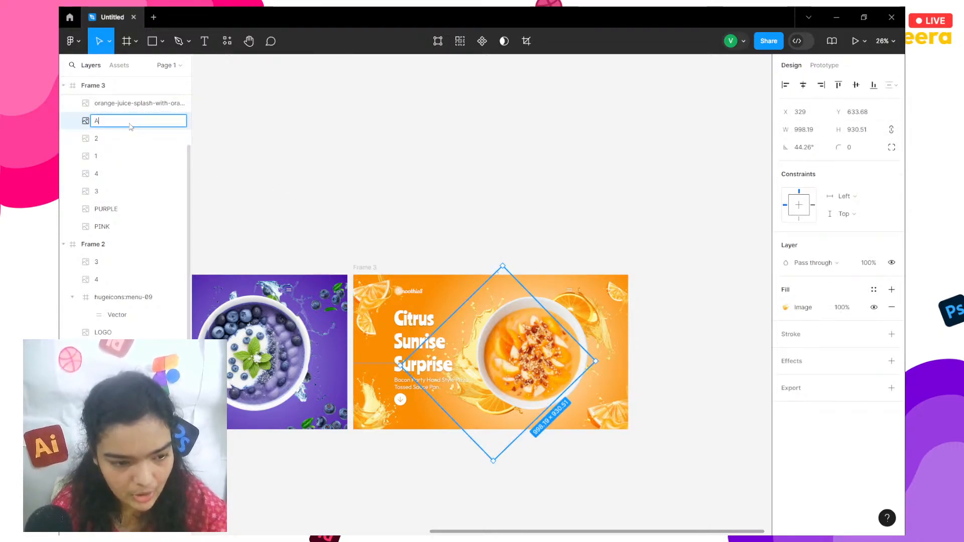
double_click(131, 104)
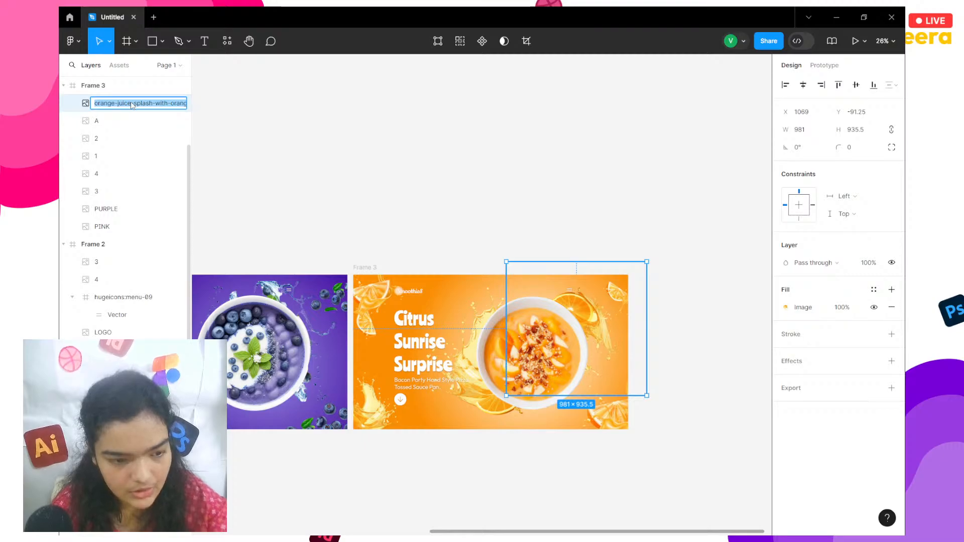
text(B)
click(323, 161)
Examine the splash layers behind the main bowls of Frame 2 and Frame 1 to check their layer names.
scroll(323, 161, left, 5)
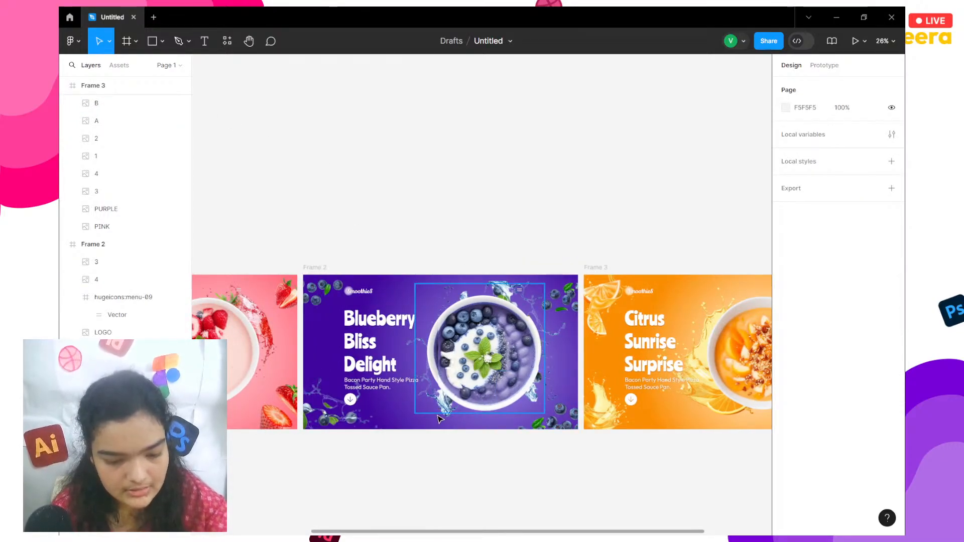
click(442, 420)
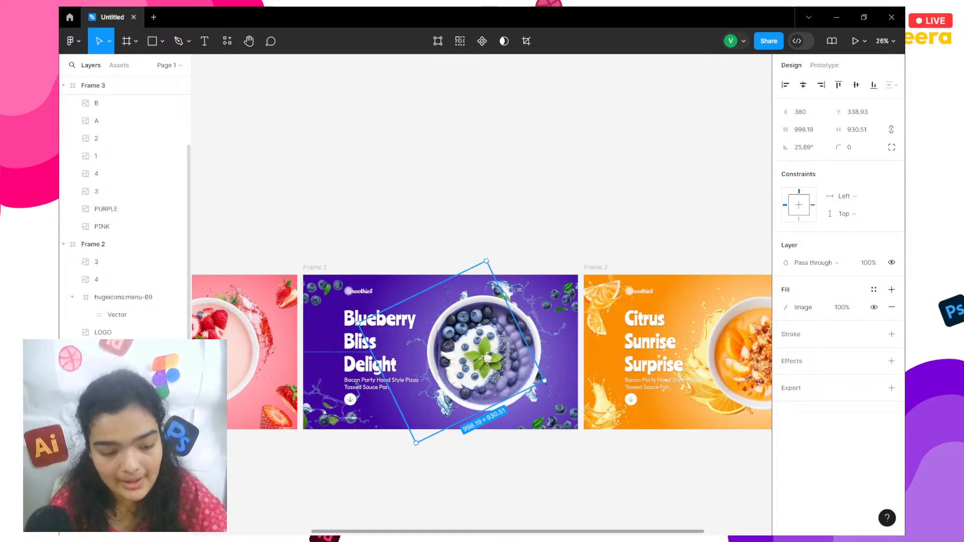
click(151, 420)
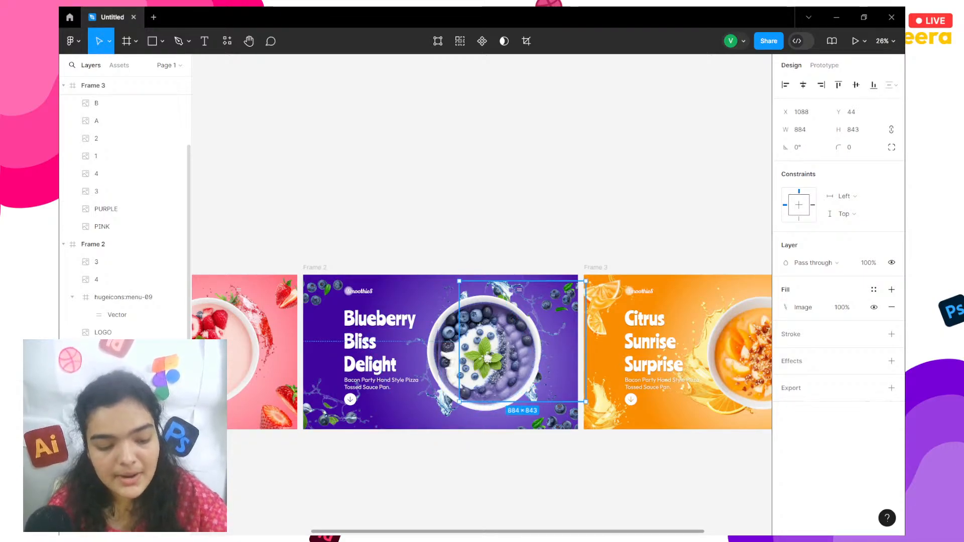
click(282, 452)
scroll(282, 452, left, 3)
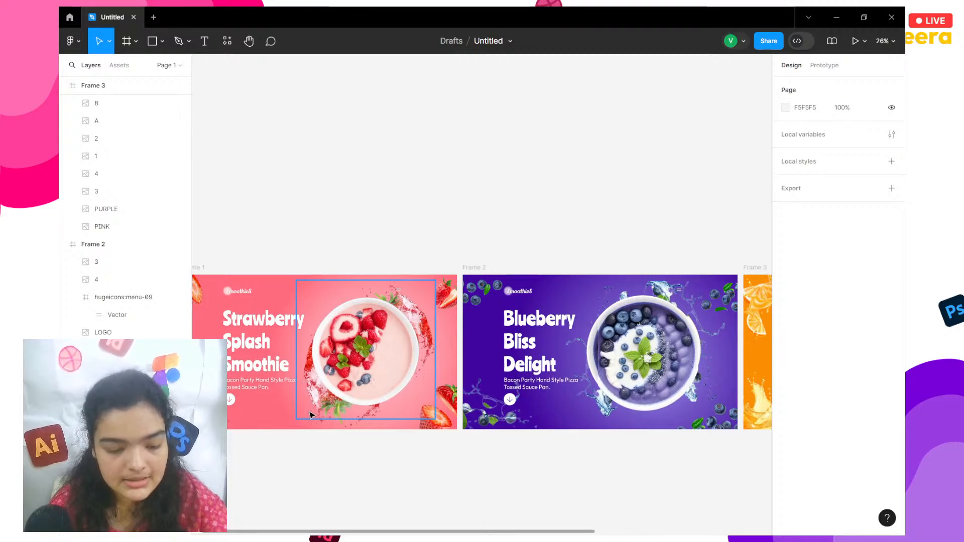
click(306, 426)
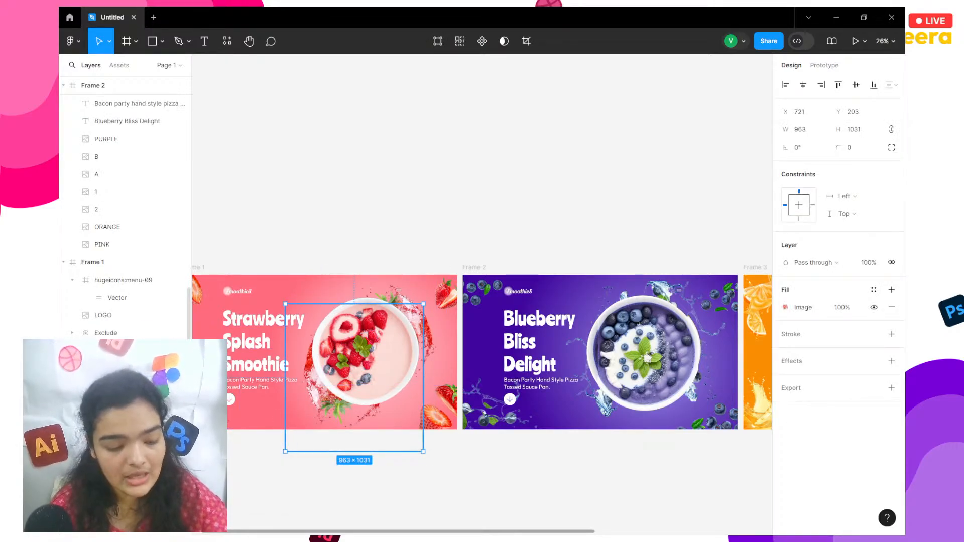
click(140, 438)
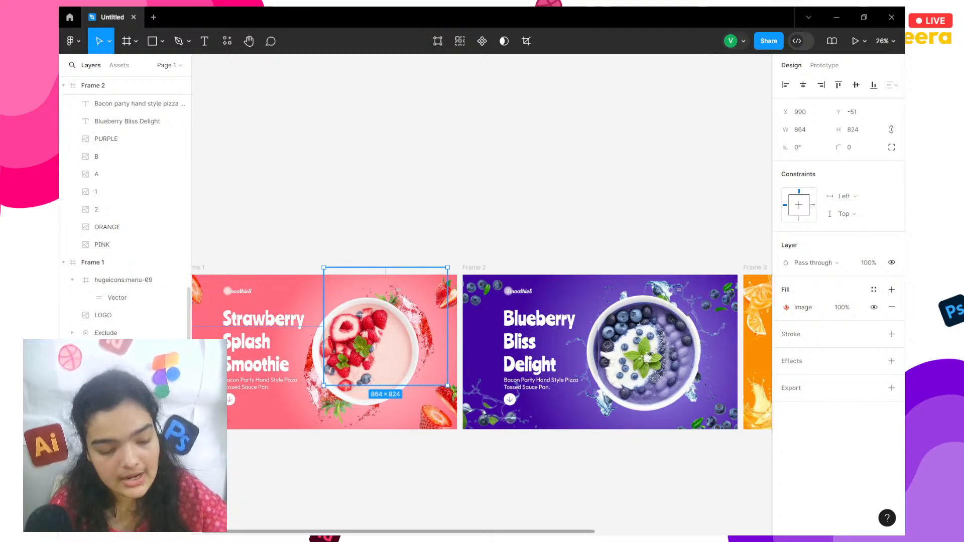
click(227, 480)
scroll(228, 479, left, 3)
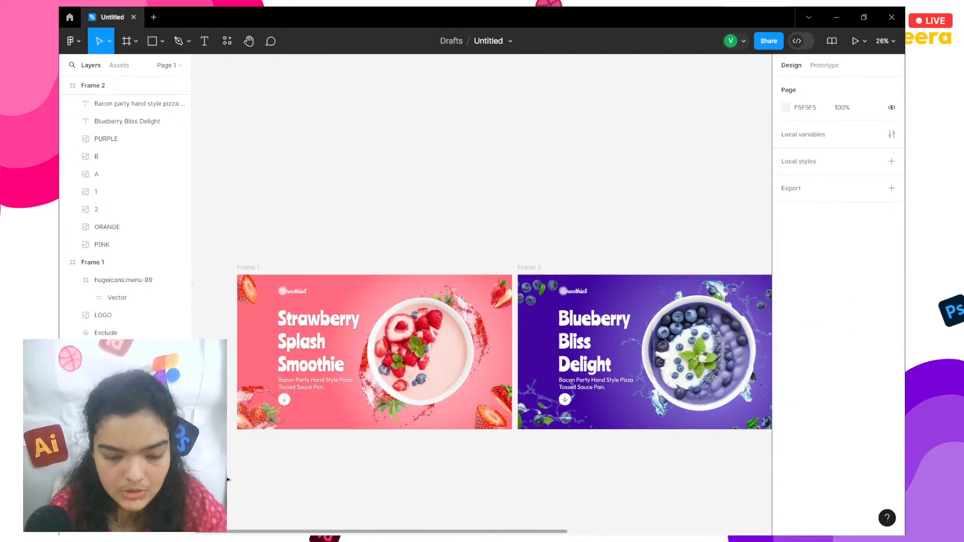
Add a prototype connection from Frame 1 to Frame 2.
scroll(227, 479, down, 1)
scroll(228, 479, down, 1)
scroll(227, 480, right, 1)
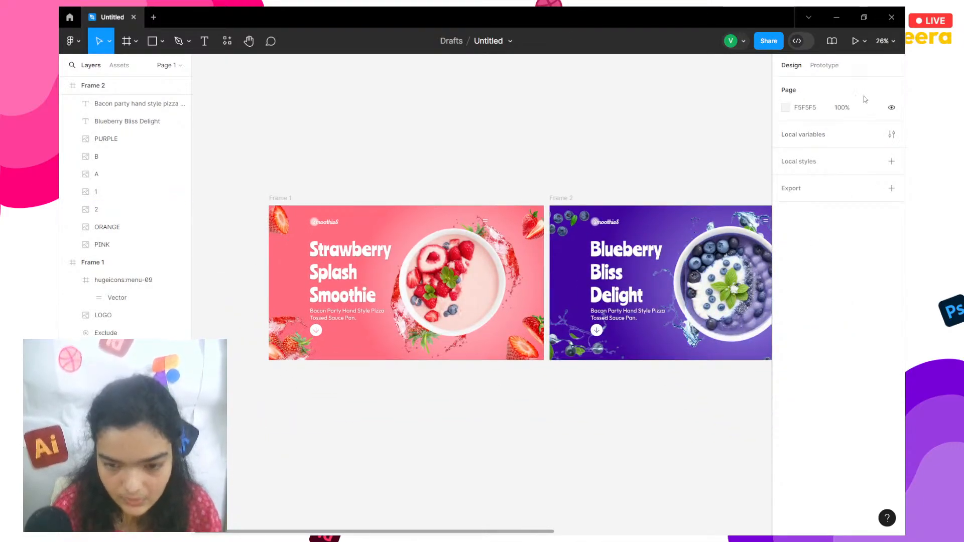
click(822, 66)
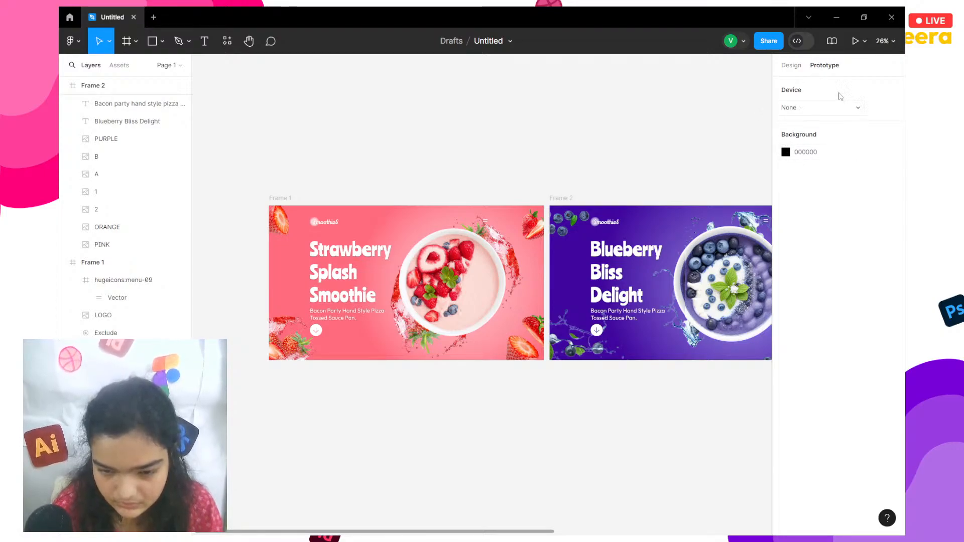
click(282, 199)
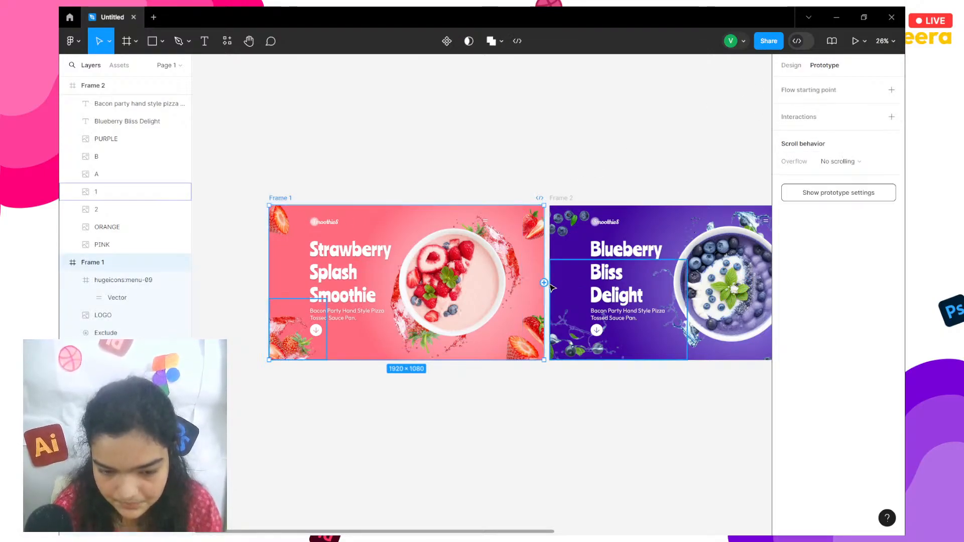
drag(543, 283, 563, 287)
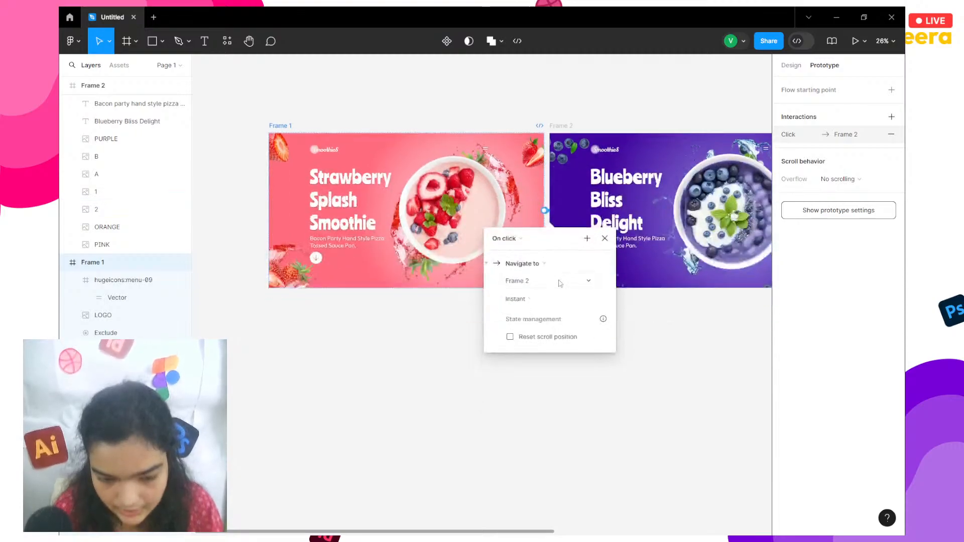
scroll(512, 248, right, 3)
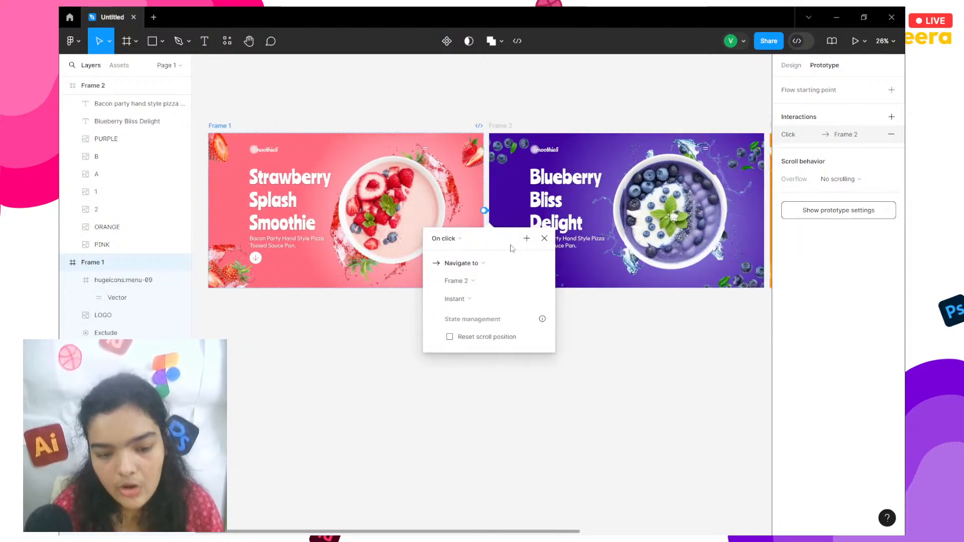
Set Frame 1's interaction to trigger on drag, navigating to Frame 2 with a Smart animate transition.
click(451, 237)
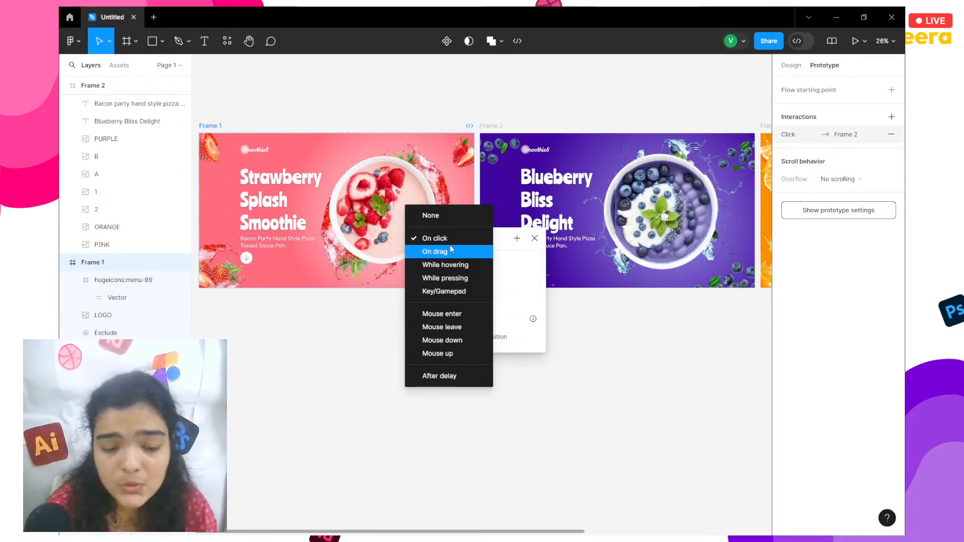
click(443, 252)
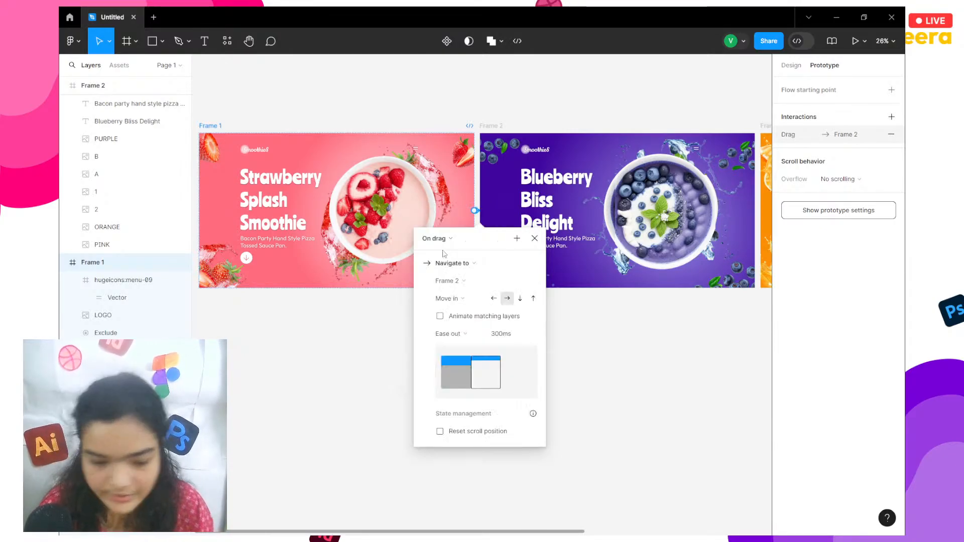
click(467, 282)
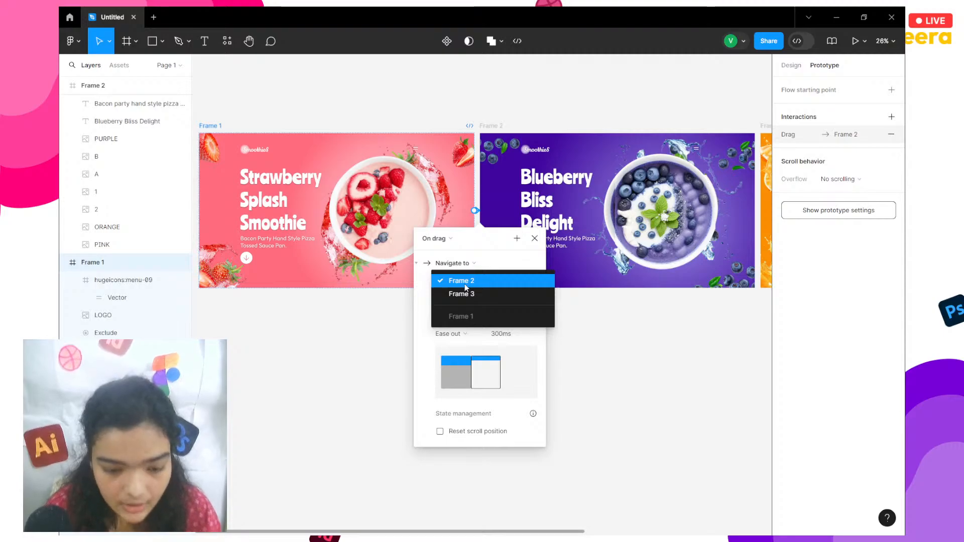
click(445, 286)
click(443, 298)
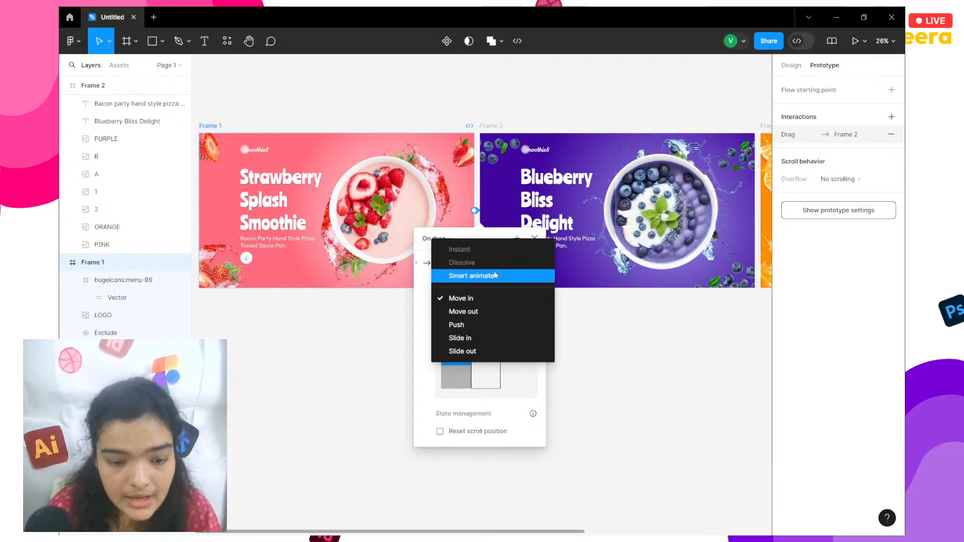
click(494, 275)
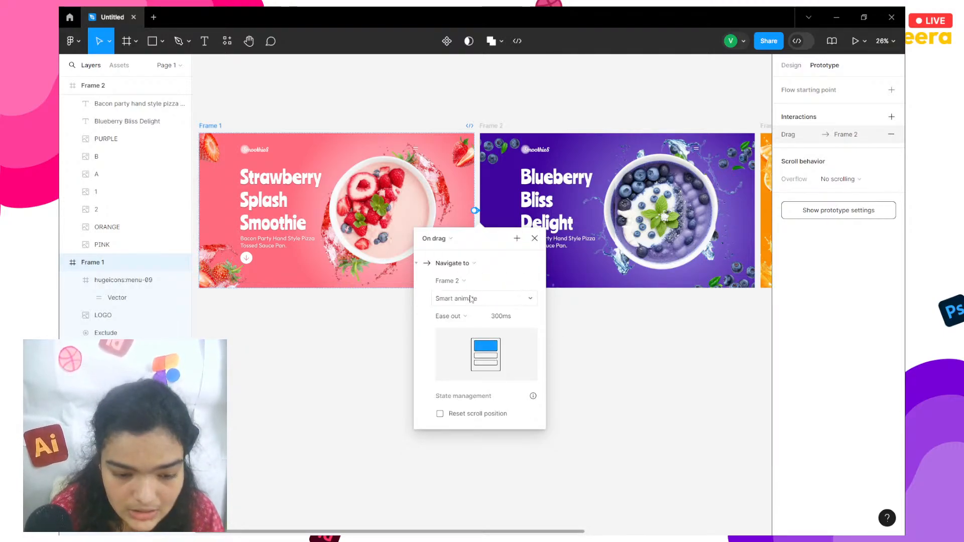
Try the Gentle easing on Frame 1's Smart animate transition, and settle on Quick.
click(457, 316)
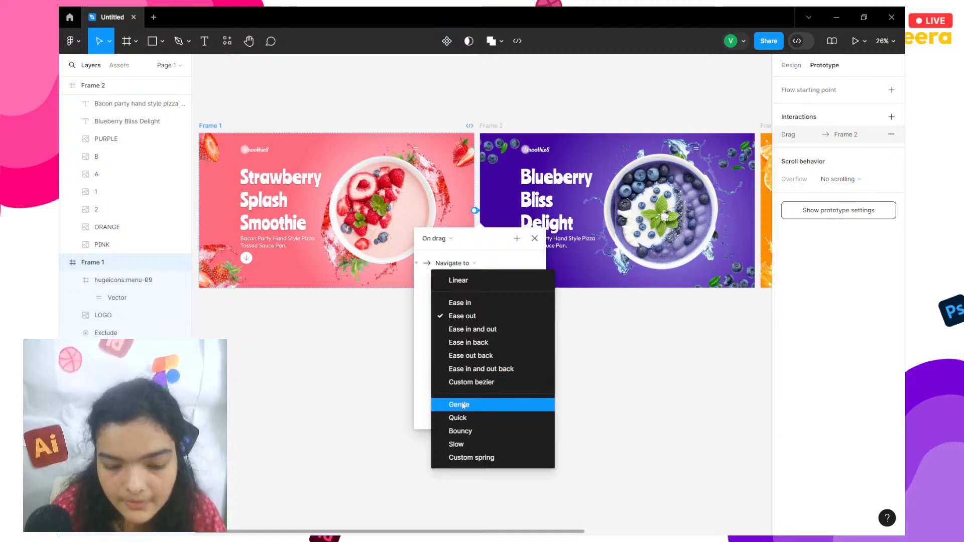
click(458, 405)
click(455, 317)
click(453, 327)
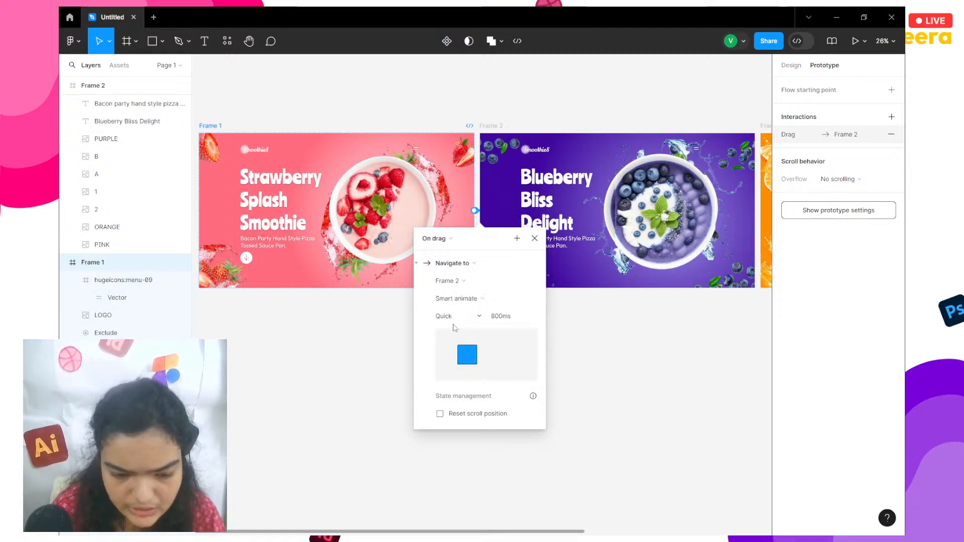
click(252, 355)
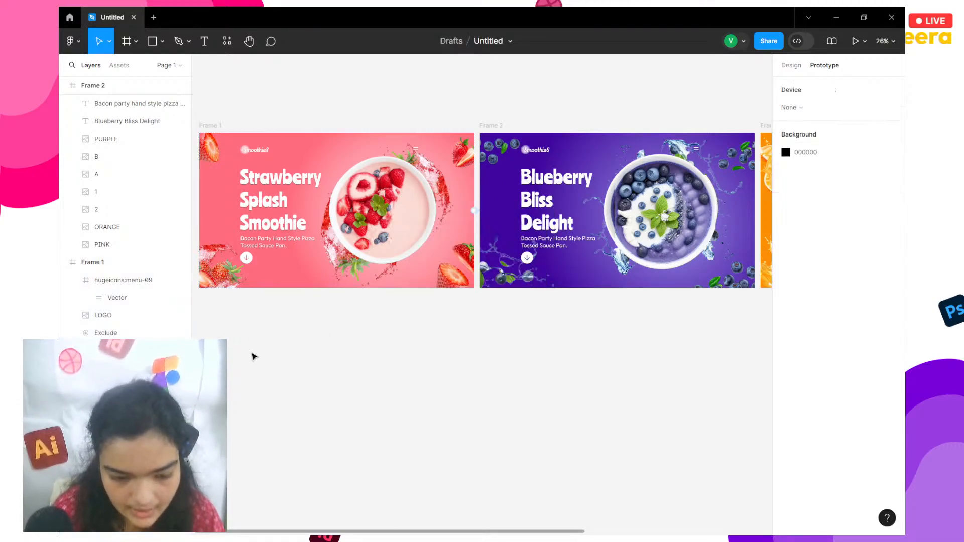
Add a prototype connection from Frame 2 to Frame 3 with an on-click trigger and Quick Smart animate.
click(495, 130)
scroll(552, 211, right, 5)
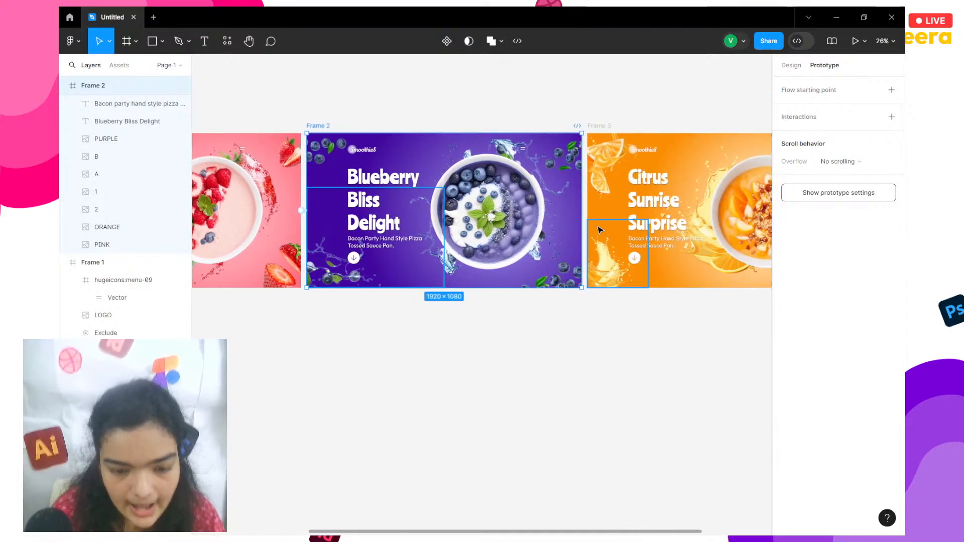
drag(582, 210, 603, 214)
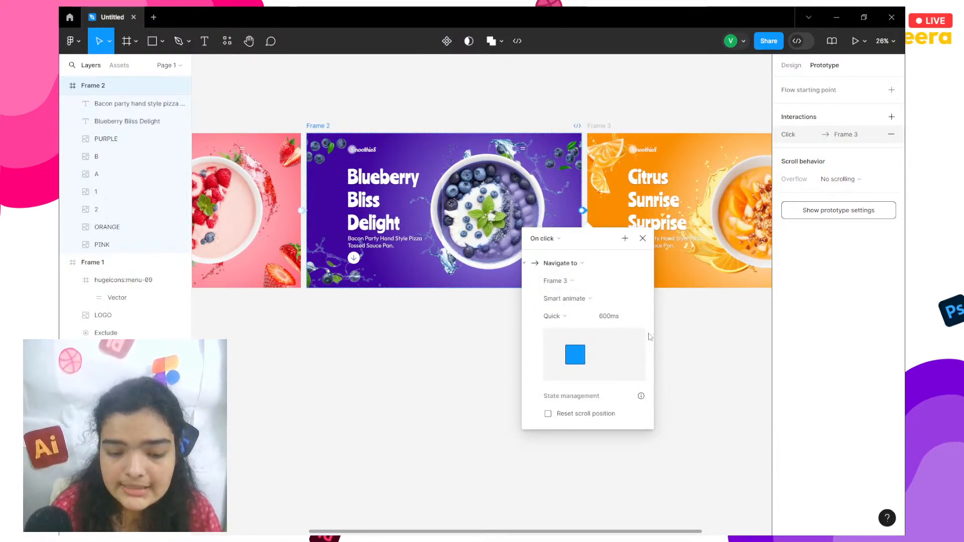
Connect Frame 3 back to Frame 1 with an on-click trigger and Quick Smart animate.
click(603, 127)
scroll(607, 132, right, 3)
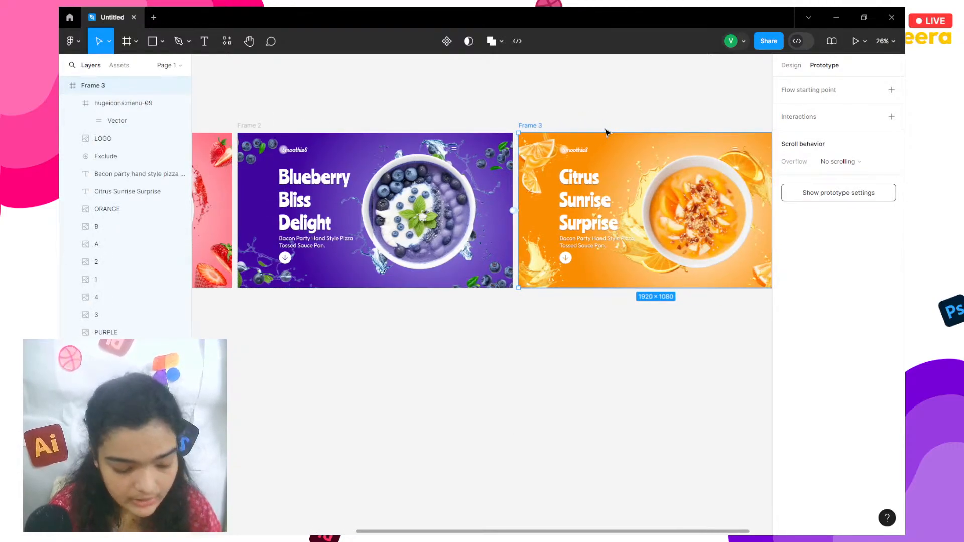
scroll(606, 132, right, 8)
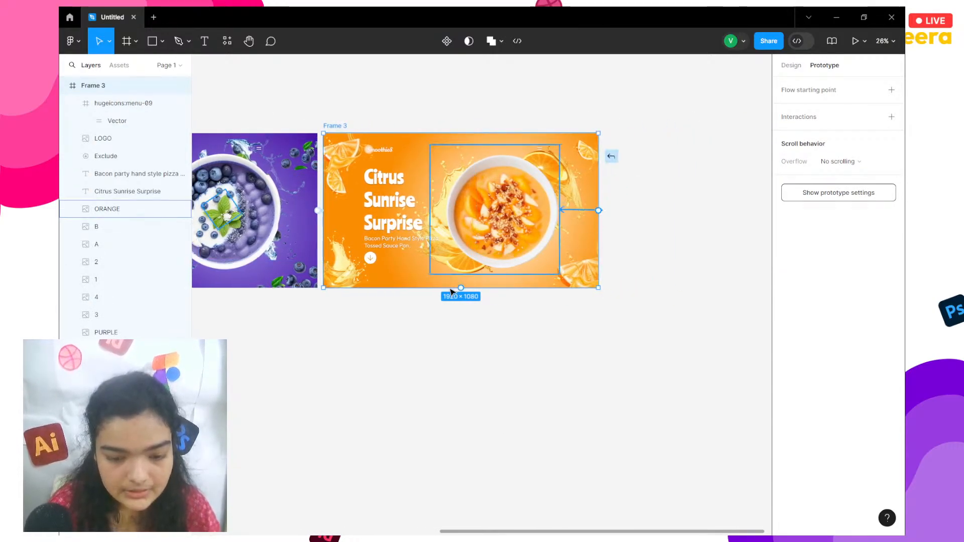
drag(460, 288, 287, 207)
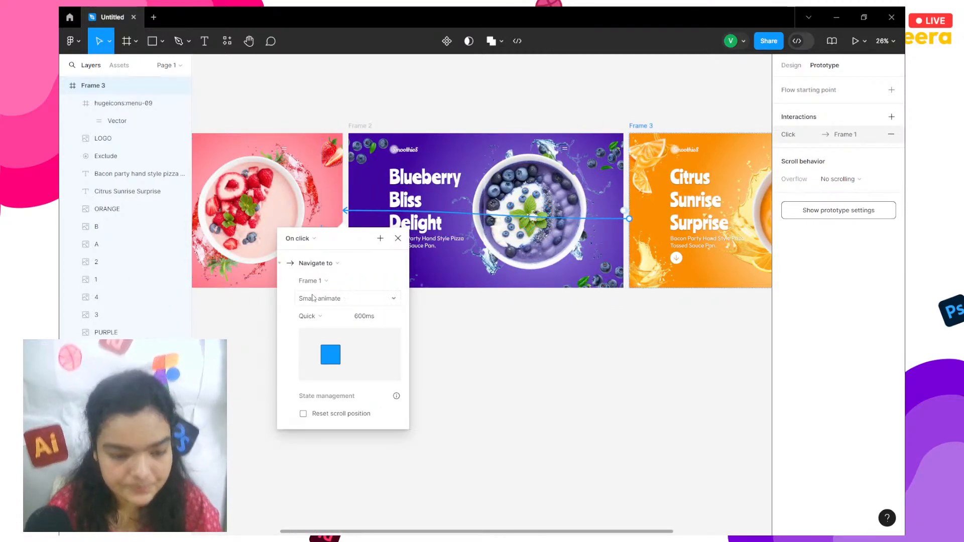
click(267, 459)
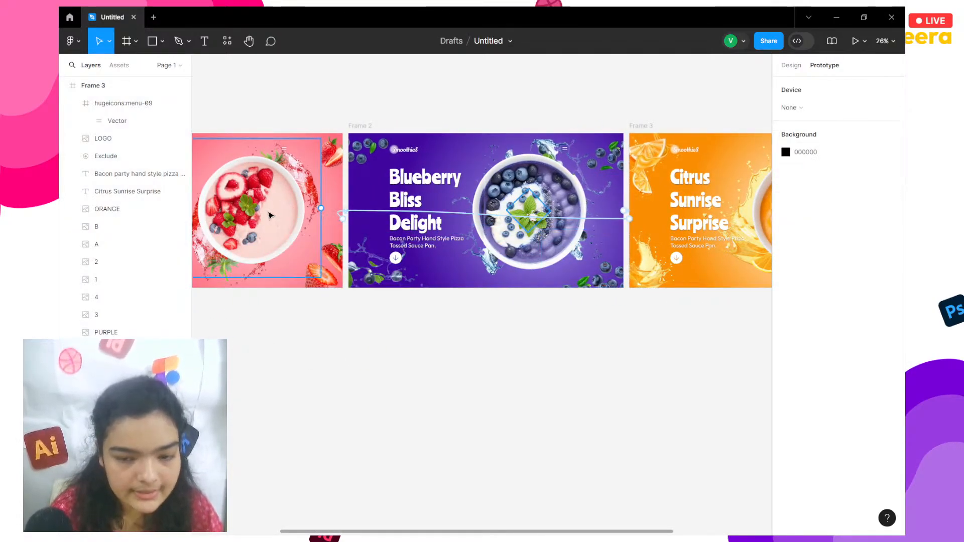
Present the prototype in full screen and step through the frames to check the animated transitions.
scroll(271, 216, left, 5)
click(855, 41)
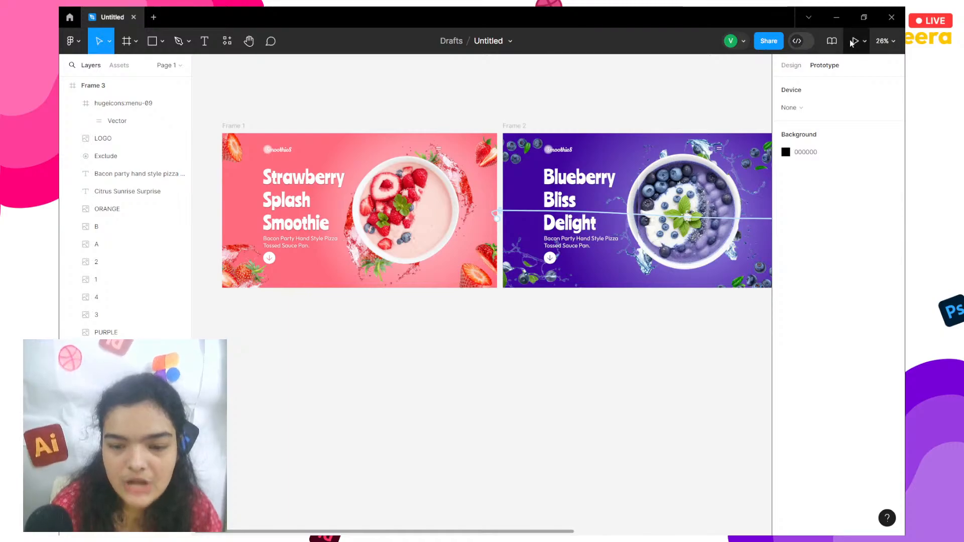
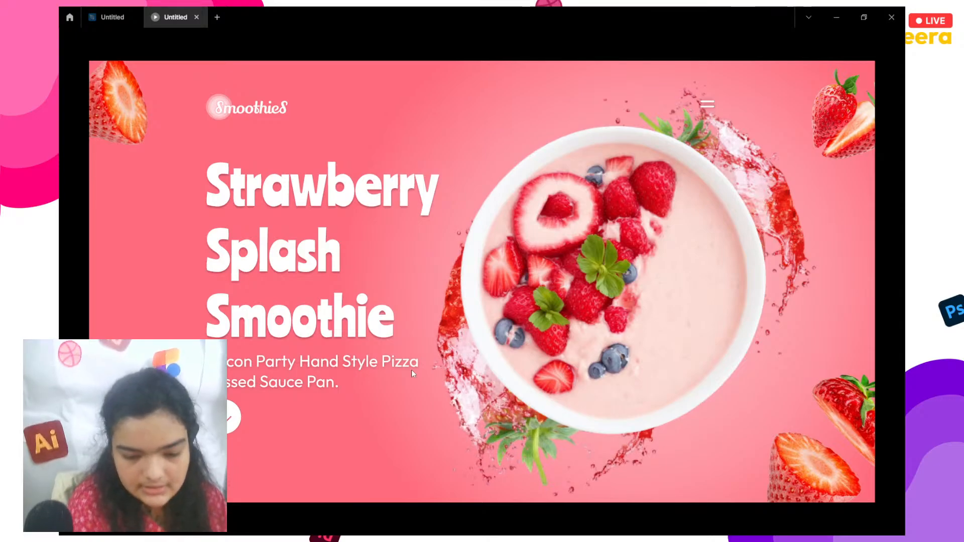
key(F11)
key(f)
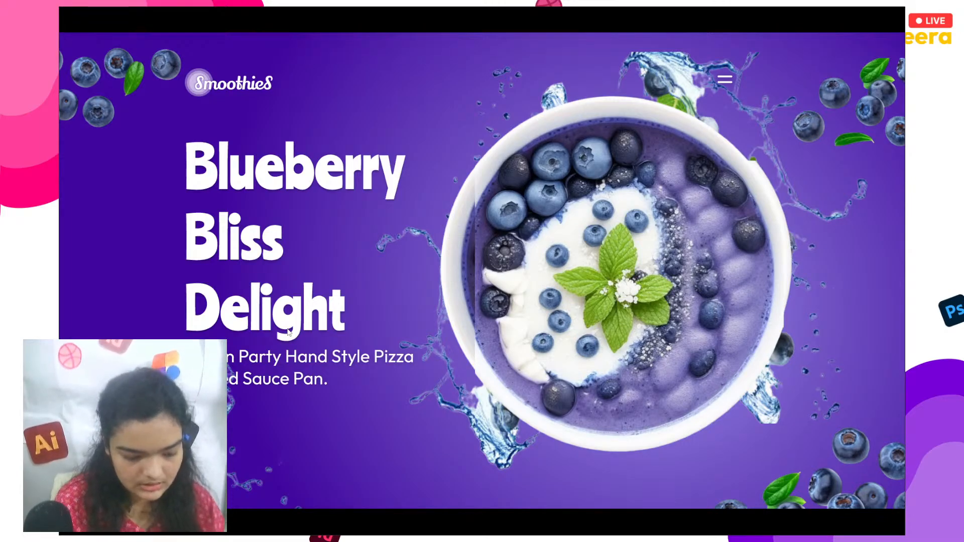
key(Right)
key(Left)
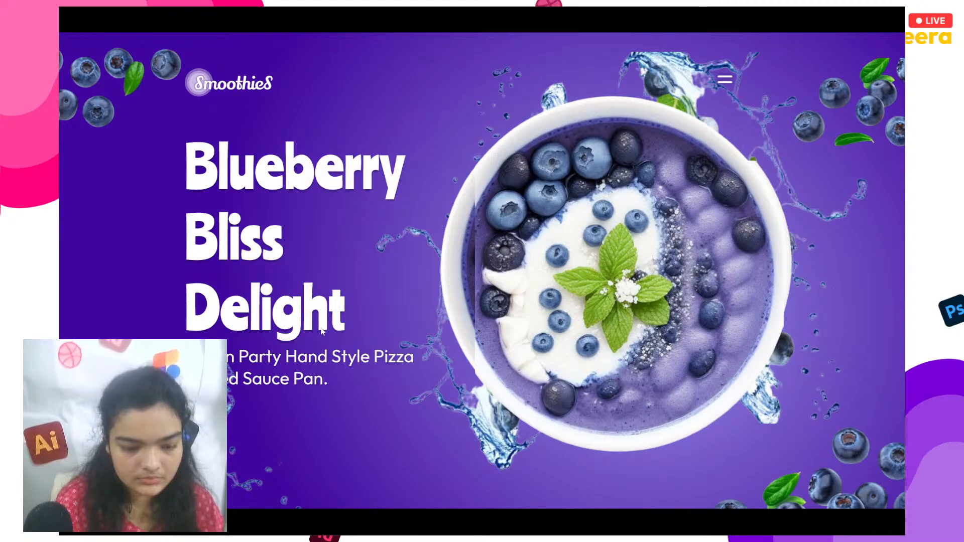
Exit the full-screen presentation and return to the frames in the design file, leaving nothing selected.
key(super+Tab)
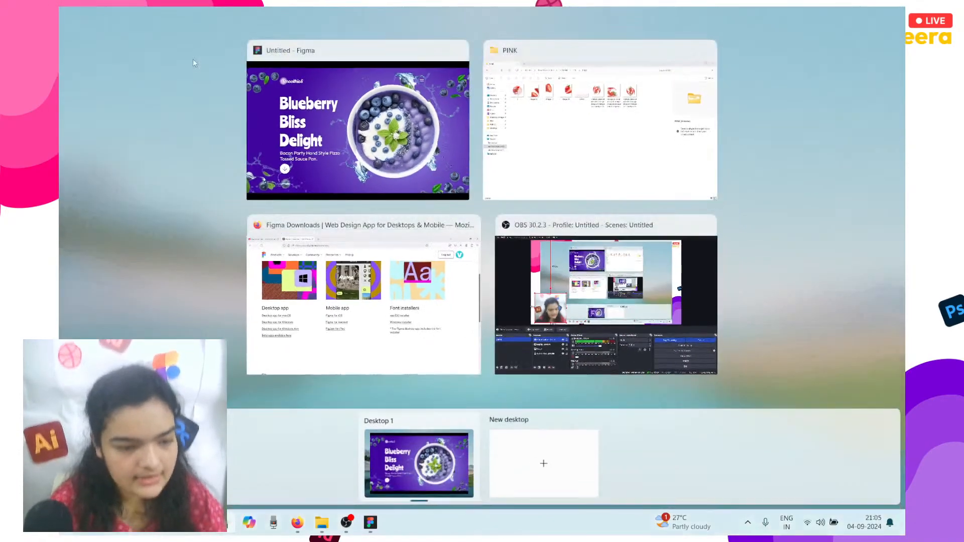
click(320, 144)
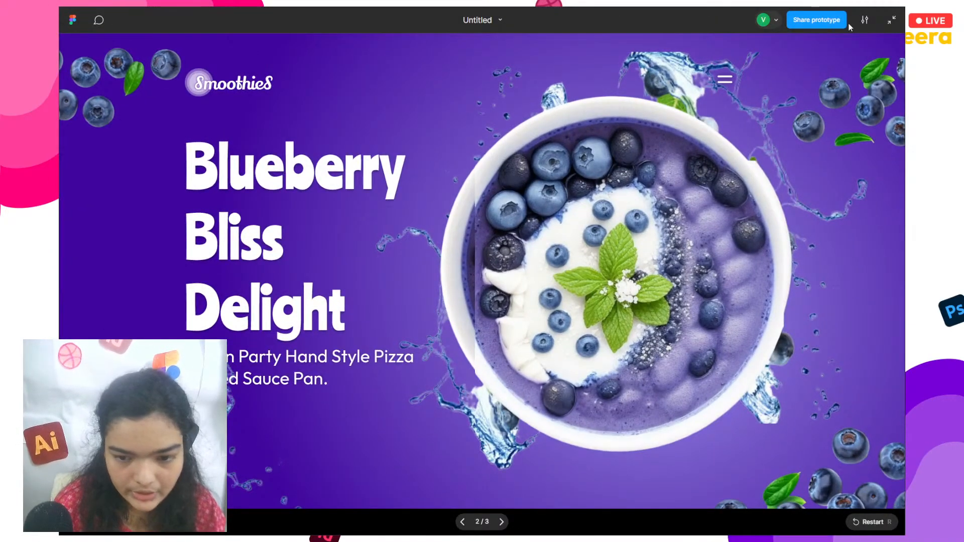
click(892, 20)
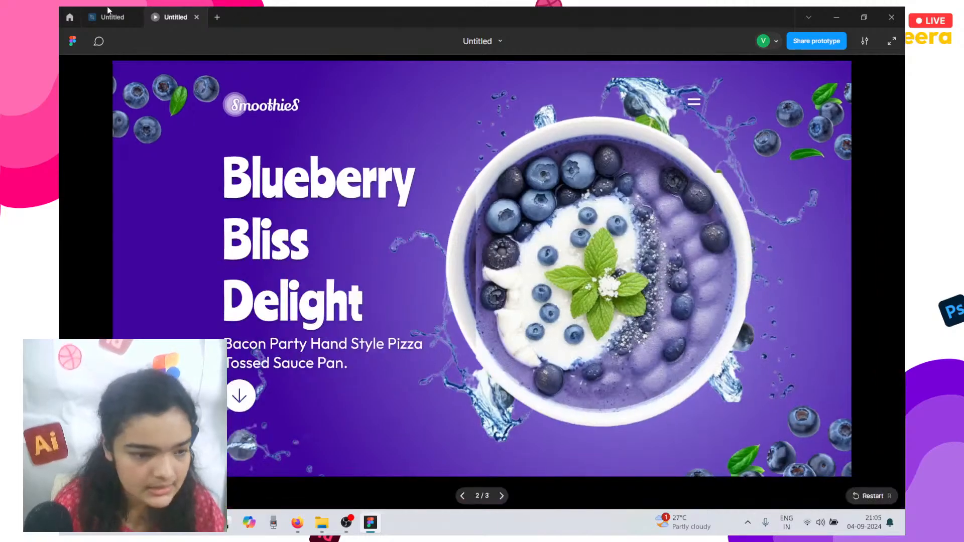
click(107, 11)
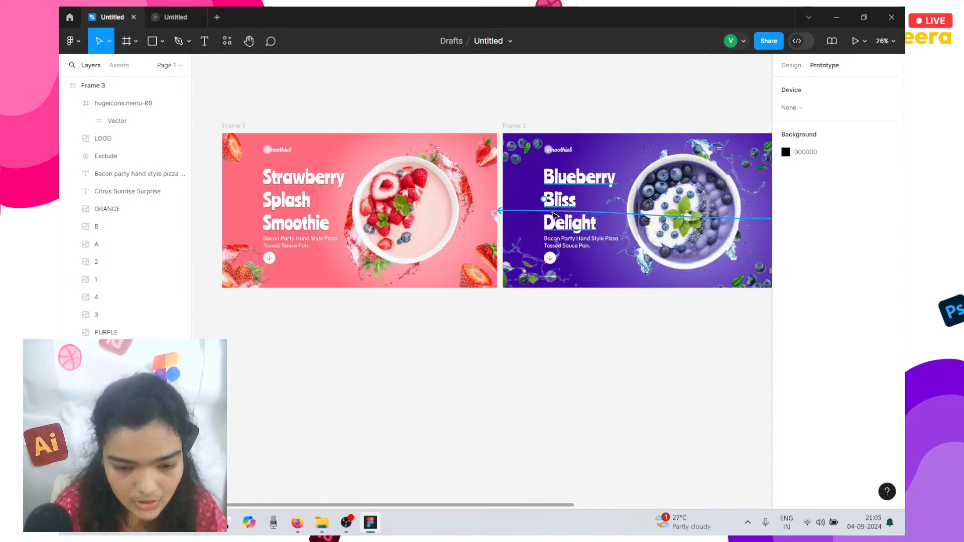
click(553, 213)
click(451, 391)
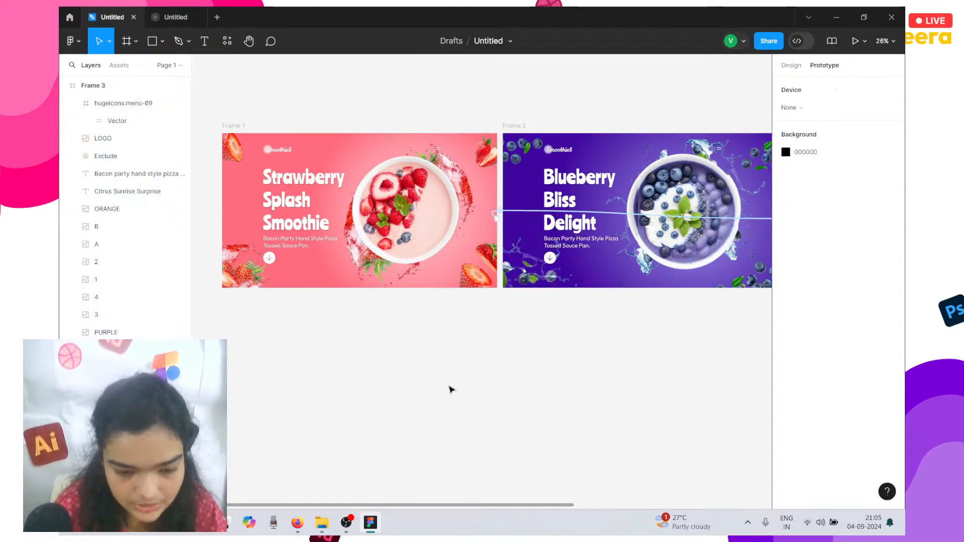
Change the trigger of Frame 1's interaction to Frame 2 from On drag to On click.
scroll(467, 367, right, 6)
click(456, 214)
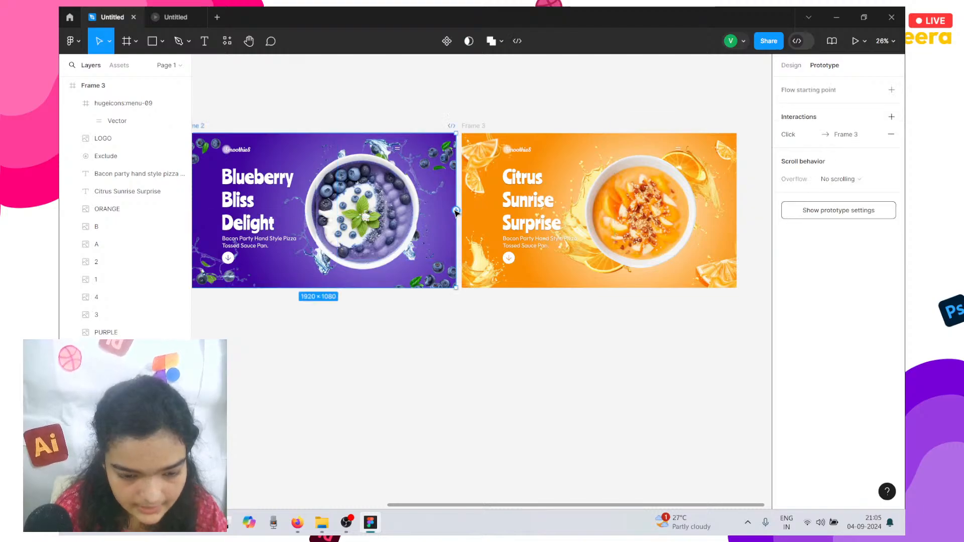
drag(456, 214, 418, 214)
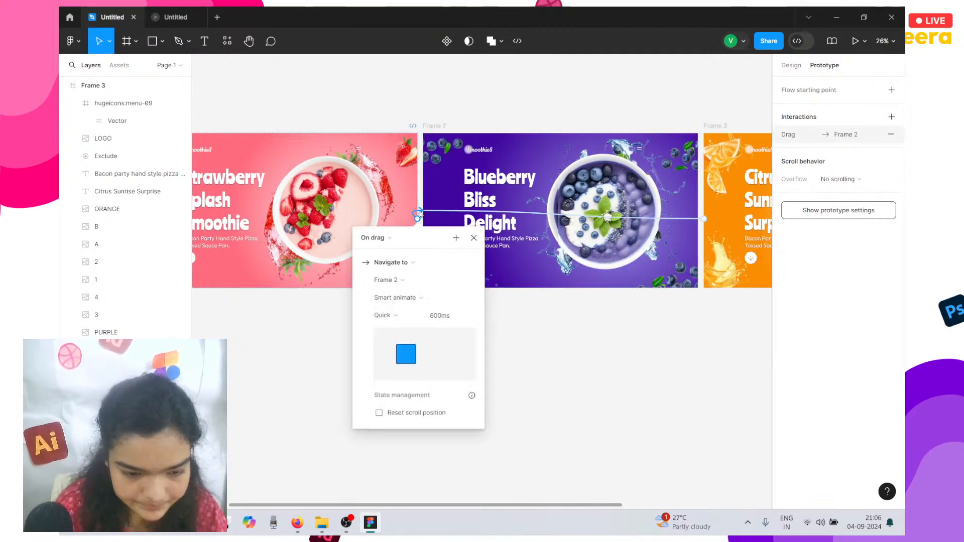
click(374, 237)
click(376, 225)
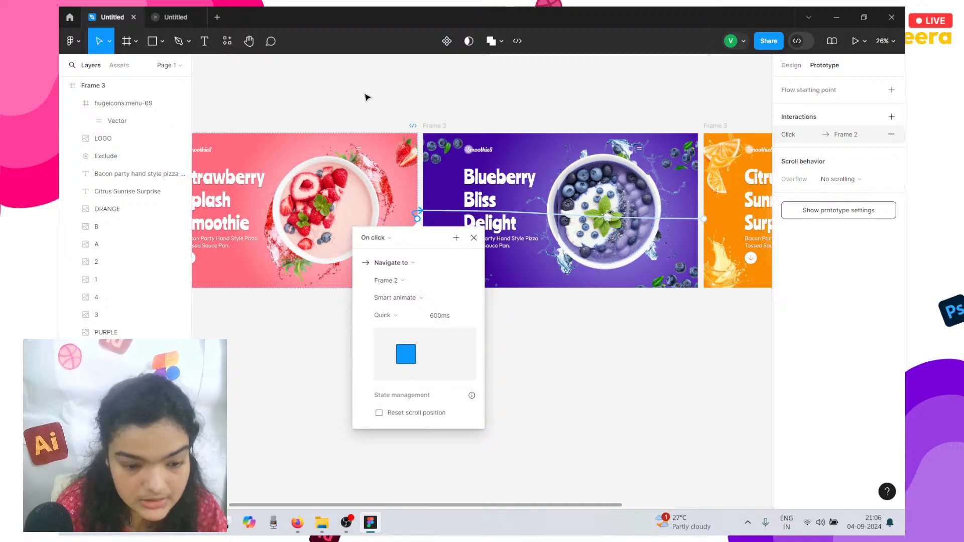
Play the presented prototype and advance through the three smoothie banners to check the on-click transitions.
drag(366, 95, 201, 22)
click(183, 13)
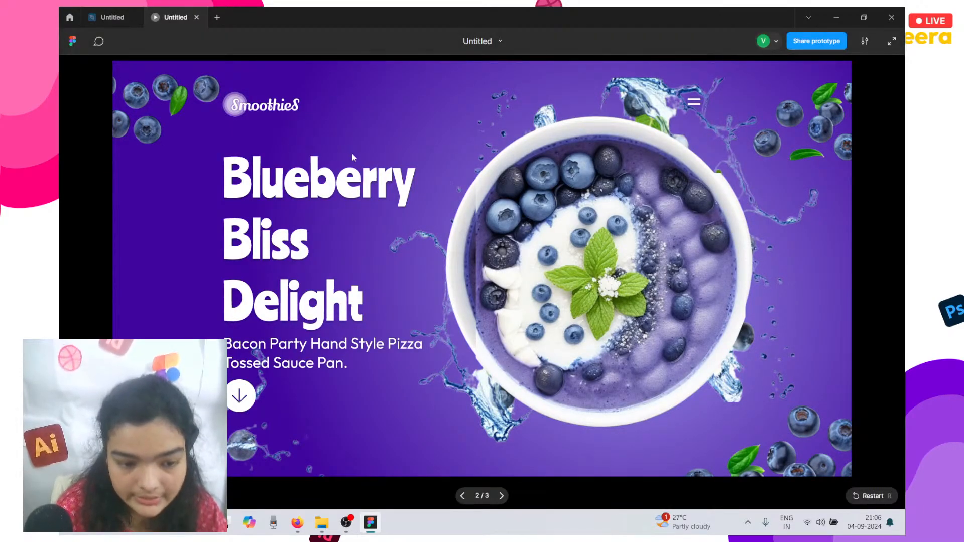
click(352, 154)
click(353, 154)
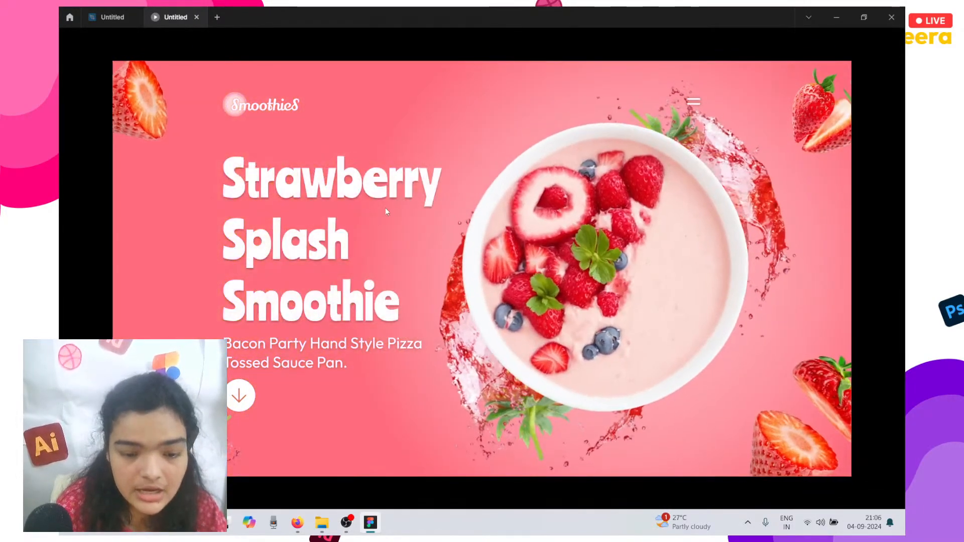
click(385, 209)
click(386, 209)
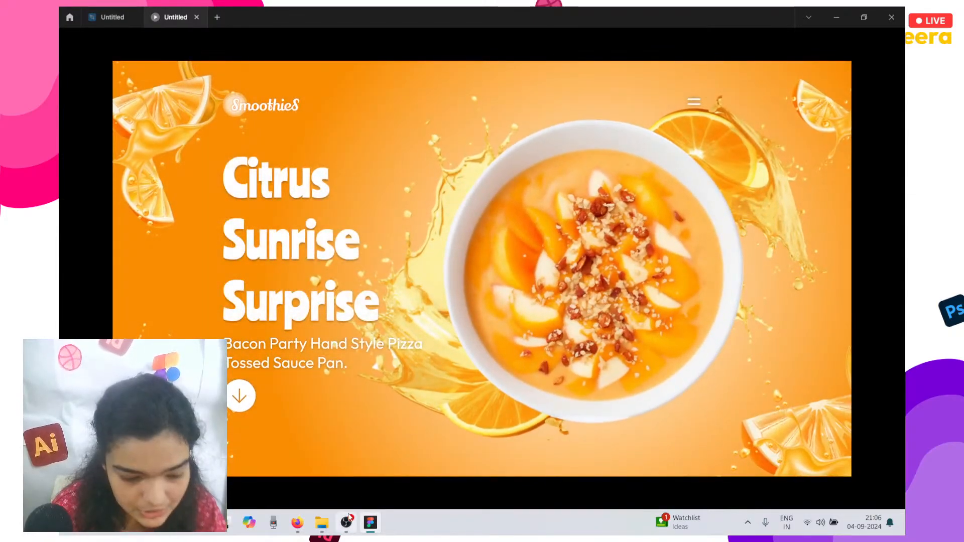
Switch to OBS, hide the Video Capture Device source, and return to the Figma prototype presentation.
click(346, 522)
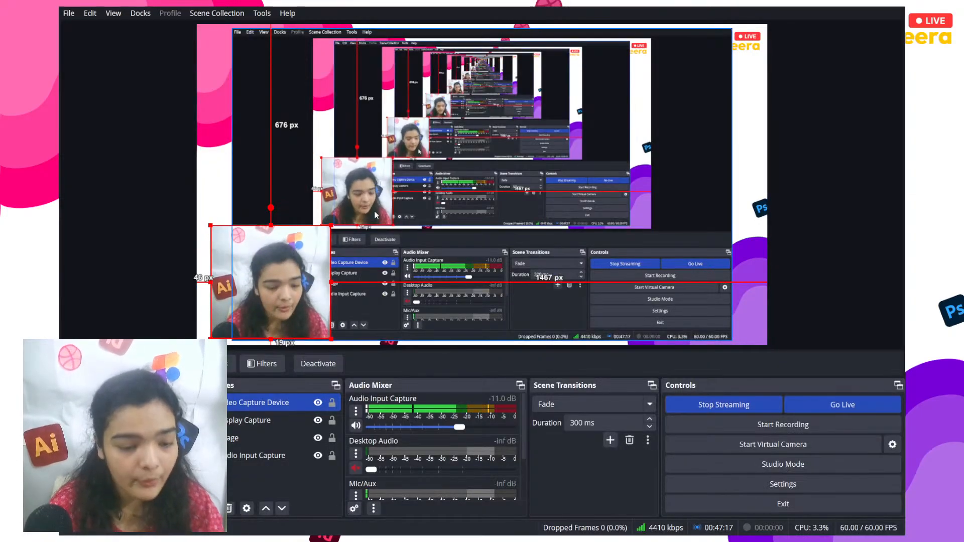
drag(298, 251, 199, 451)
key(super+Tab)
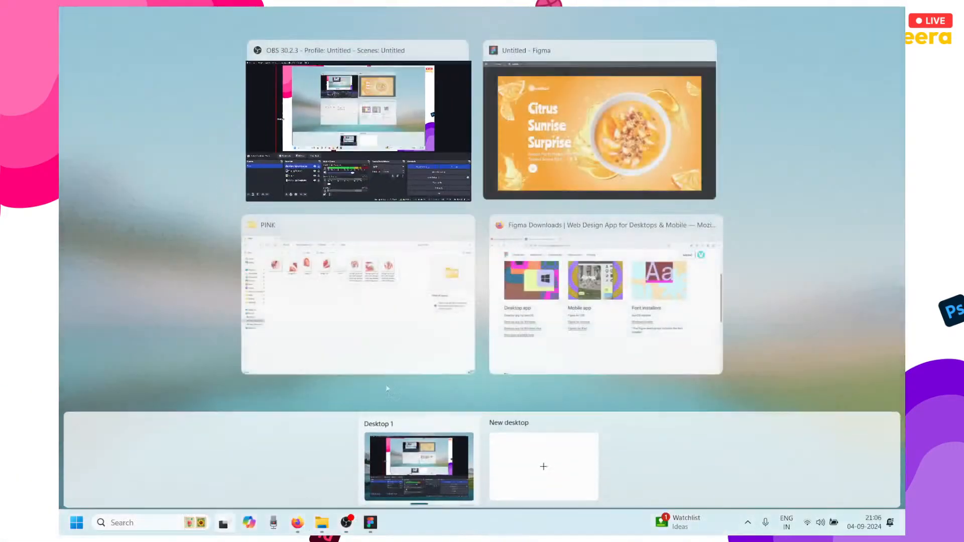
click(535, 153)
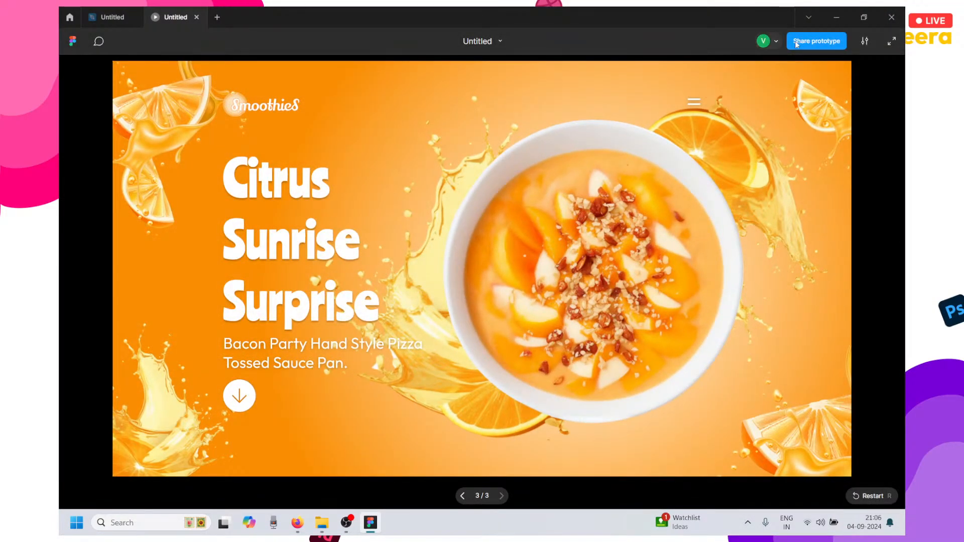
Copy the prototype's share link and close the sharing dialog.
click(796, 43)
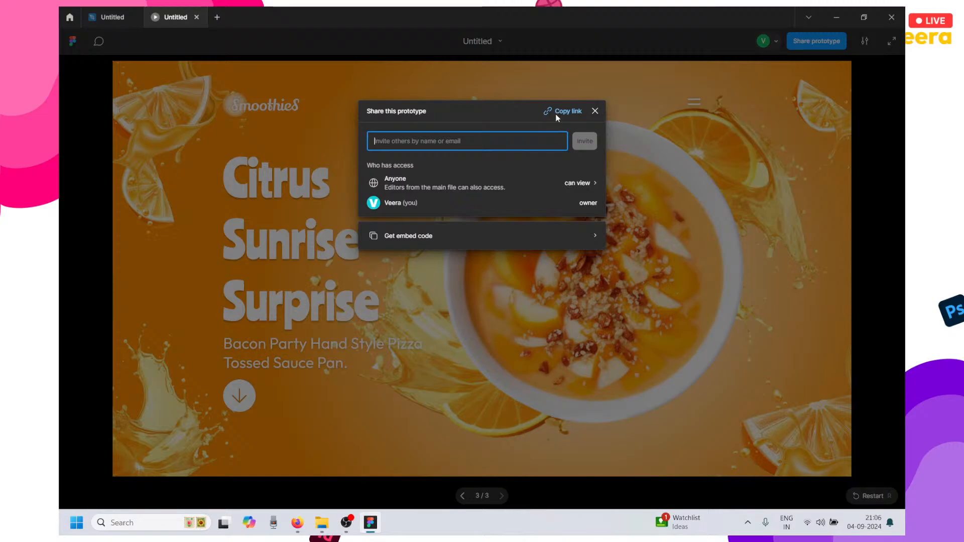
click(556, 116)
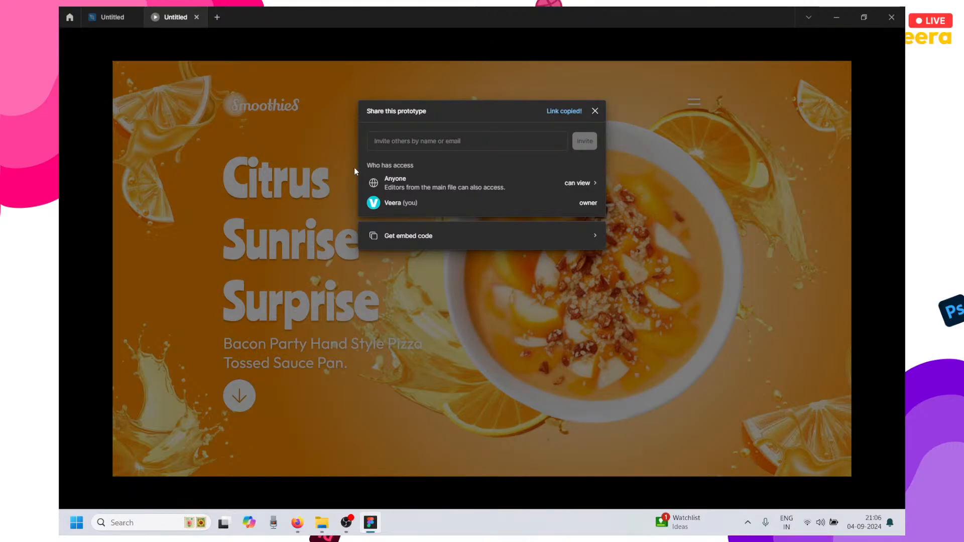
click(171, 275)
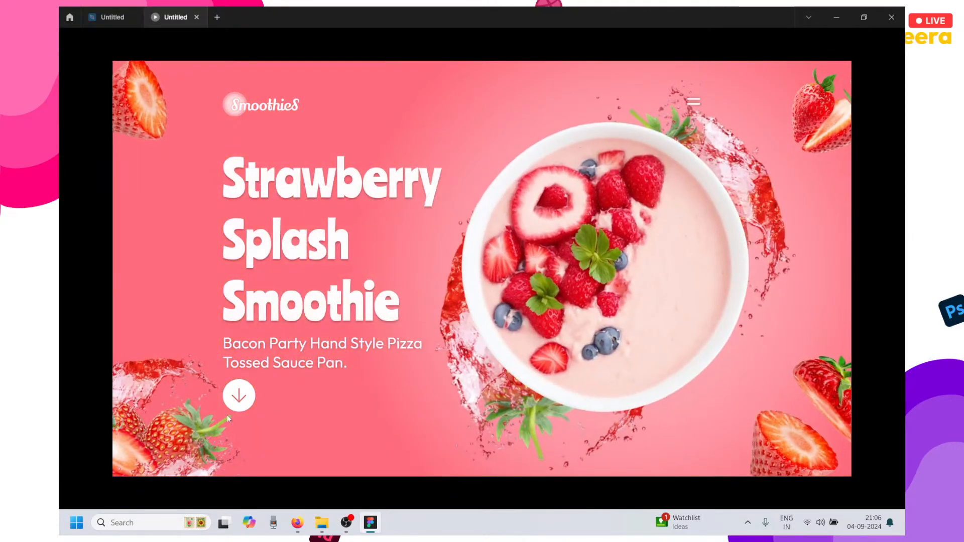
Switch to the YouTube Studio live stream page in Firefox and post the copied prototype link in the live chat.
click(298, 517)
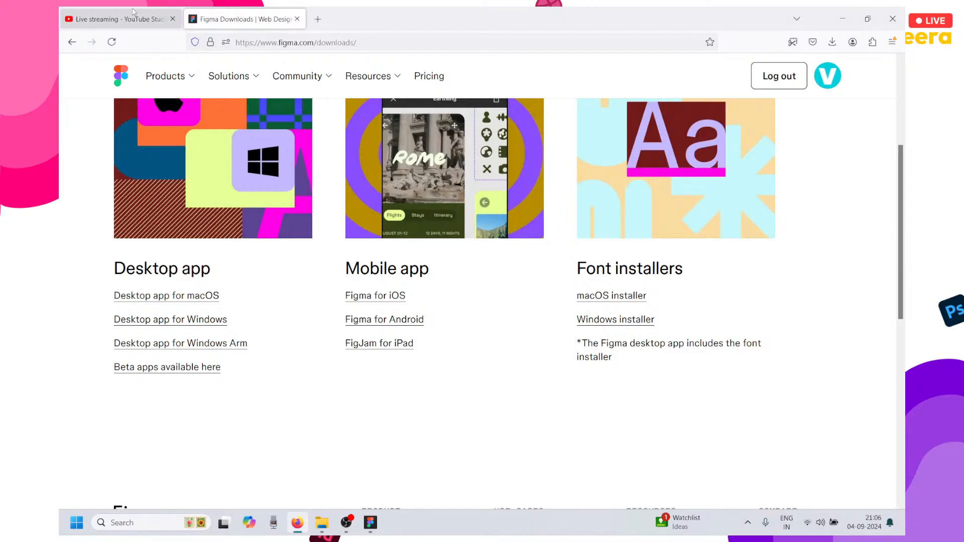
click(133, 12)
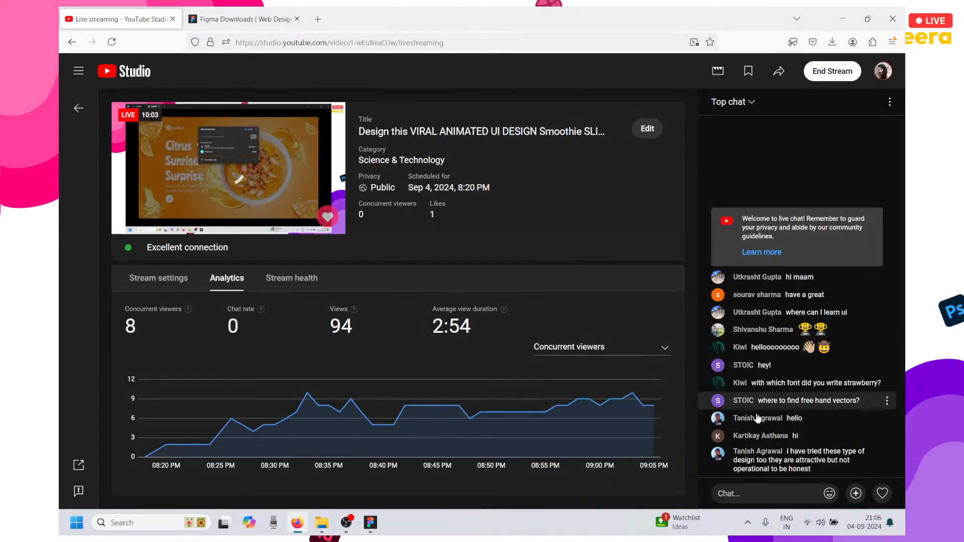
click(727, 492)
key(ctrl+v)
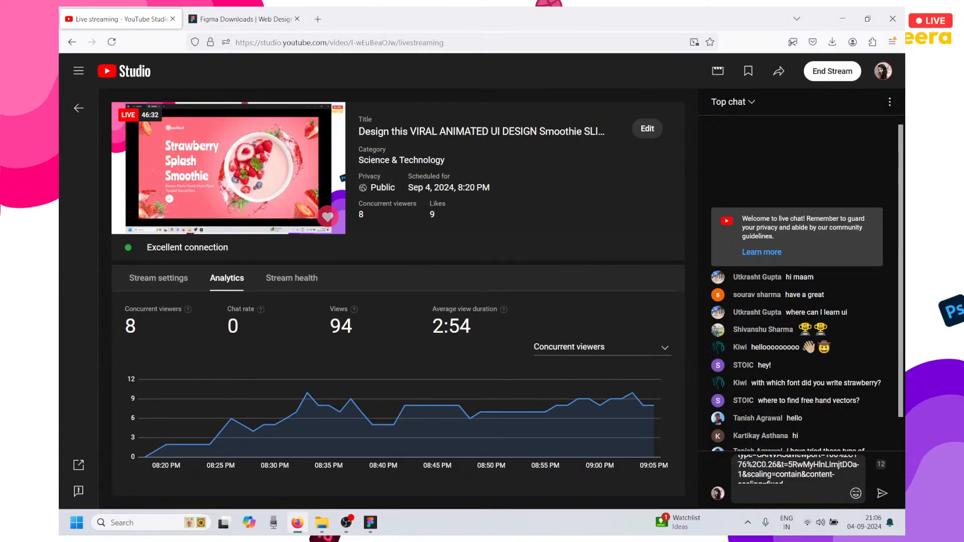
key(Return)
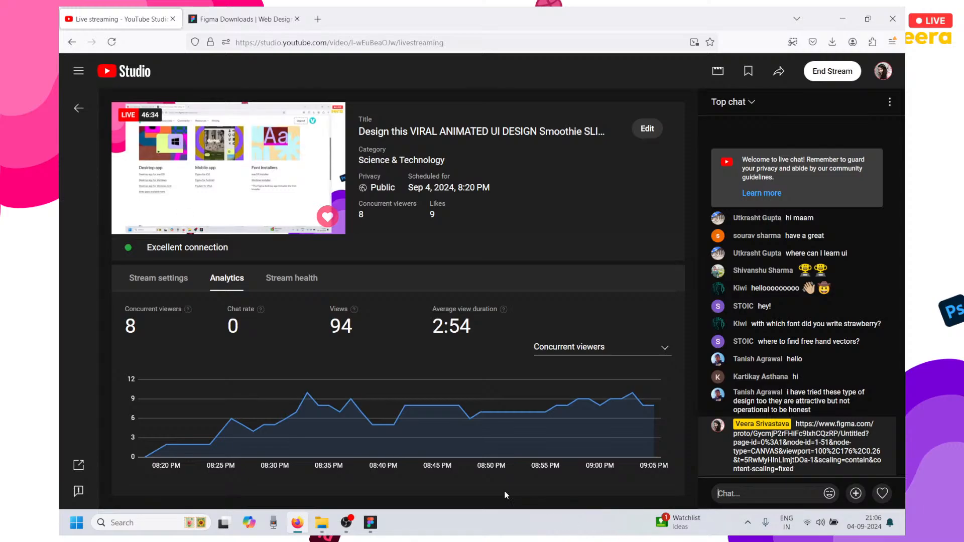
Return to the Figma design file and set the Smart animate curve of Frame 1's interaction to Frame 2 to Gentle.
click(370, 523)
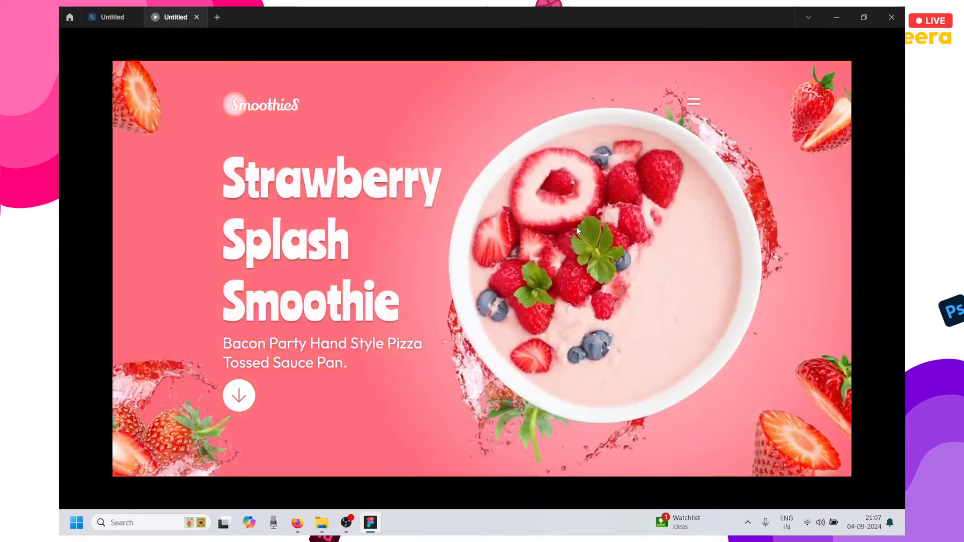
click(112, 18)
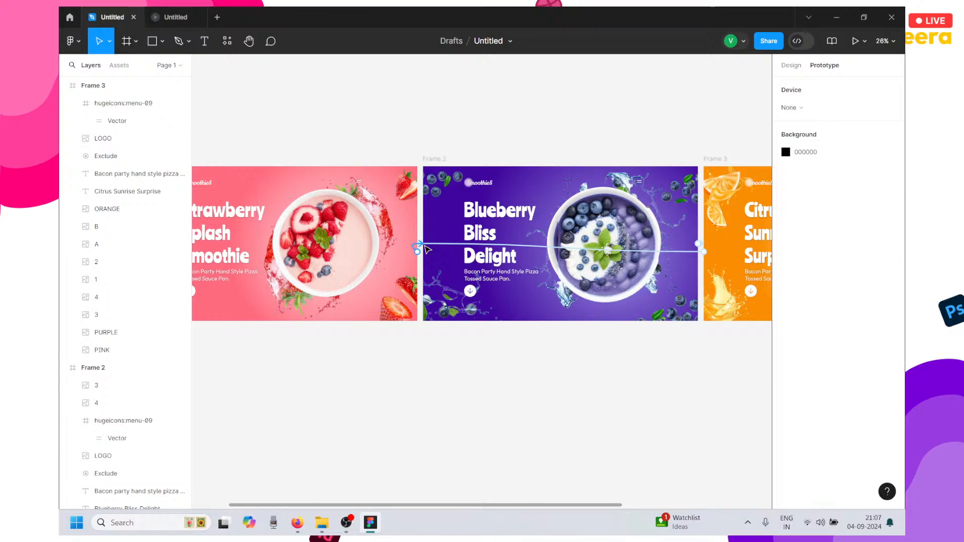
click(427, 249)
click(403, 358)
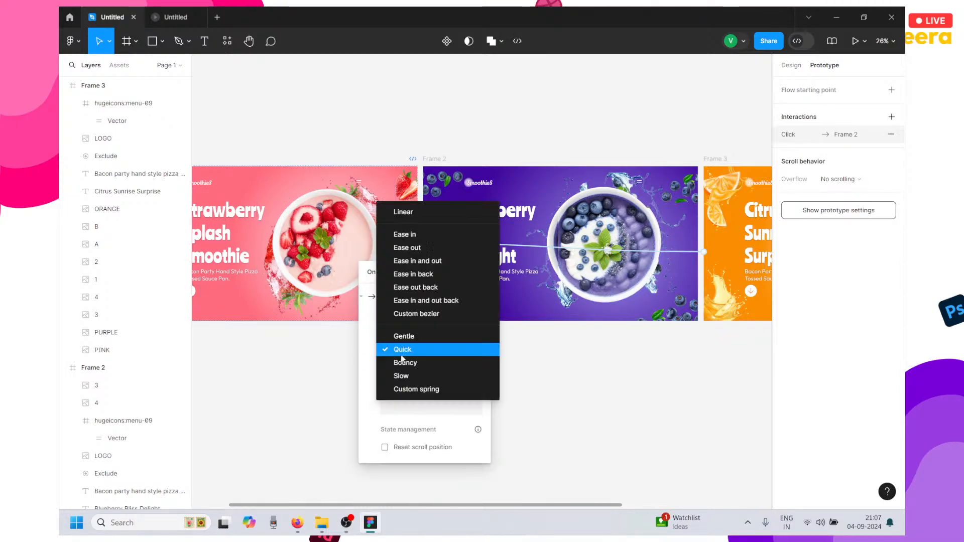
click(401, 336)
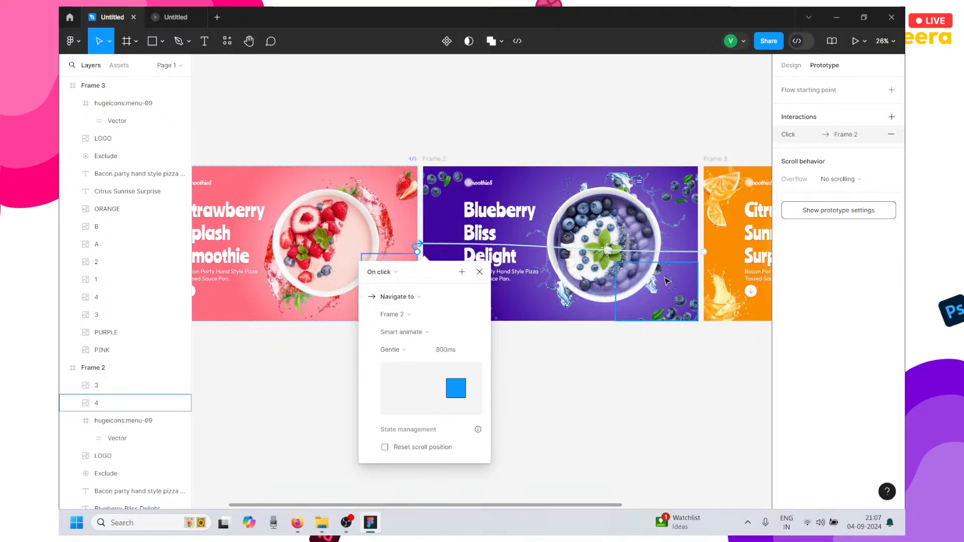
Choose the Smart animate curve for Frame 2's on-click interaction to Frame 3, leaving nothing selected.
click(702, 253)
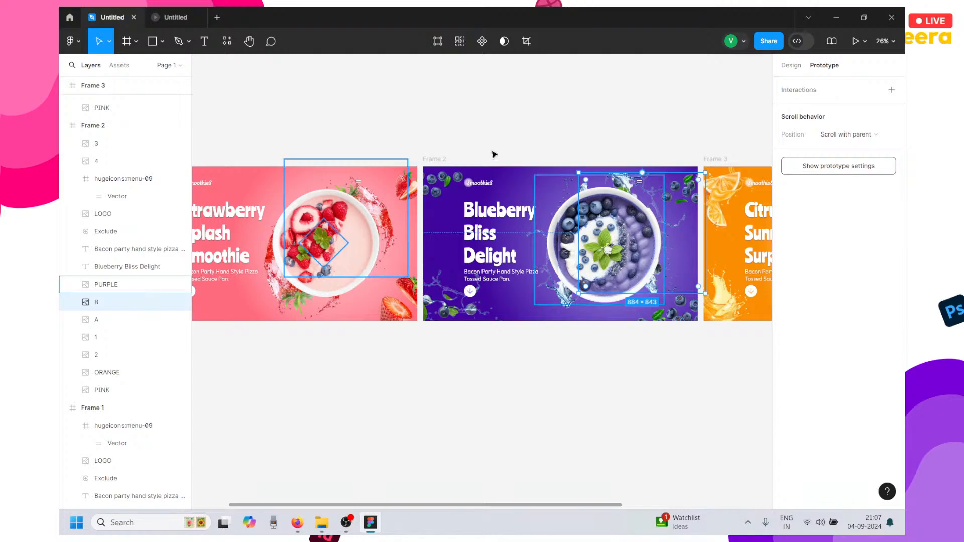
click(440, 160)
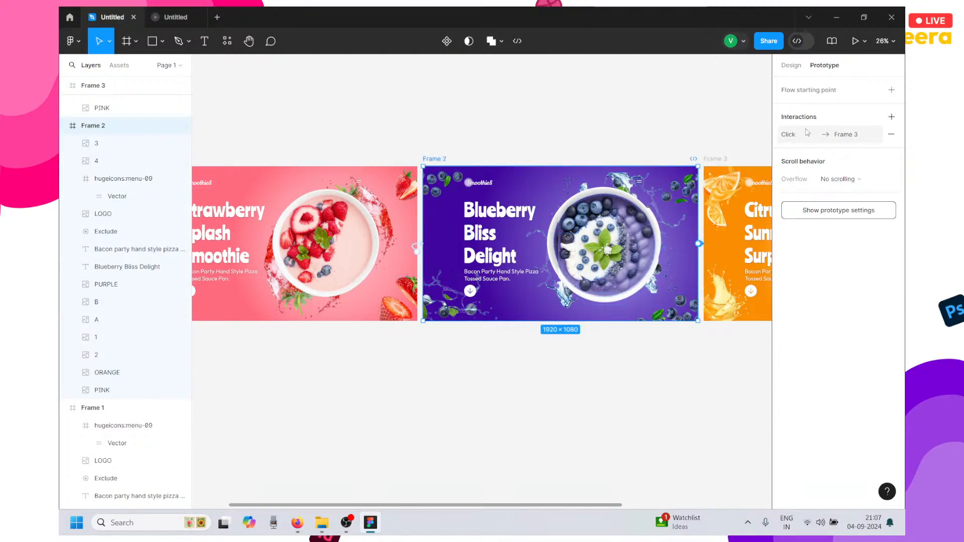
click(705, 250)
click(689, 215)
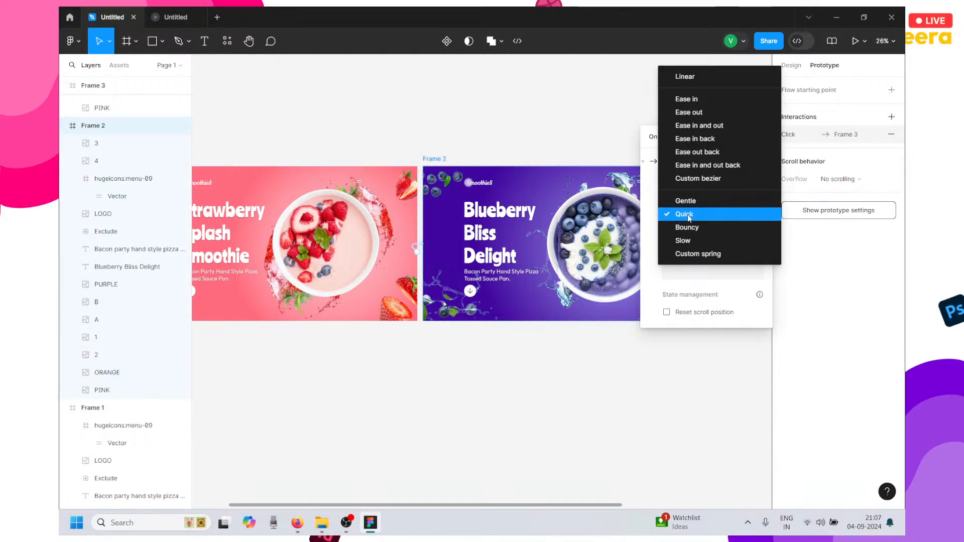
click(689, 215)
click(463, 375)
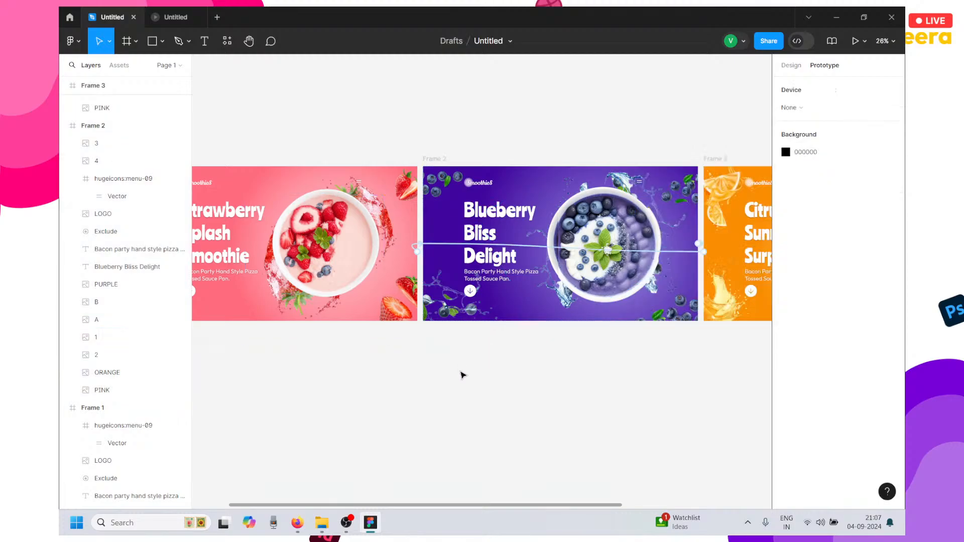
Set the Smart animate curve of Frame 3's interaction back to Frame 1 to Gentle.
scroll(435, 273, right, 5)
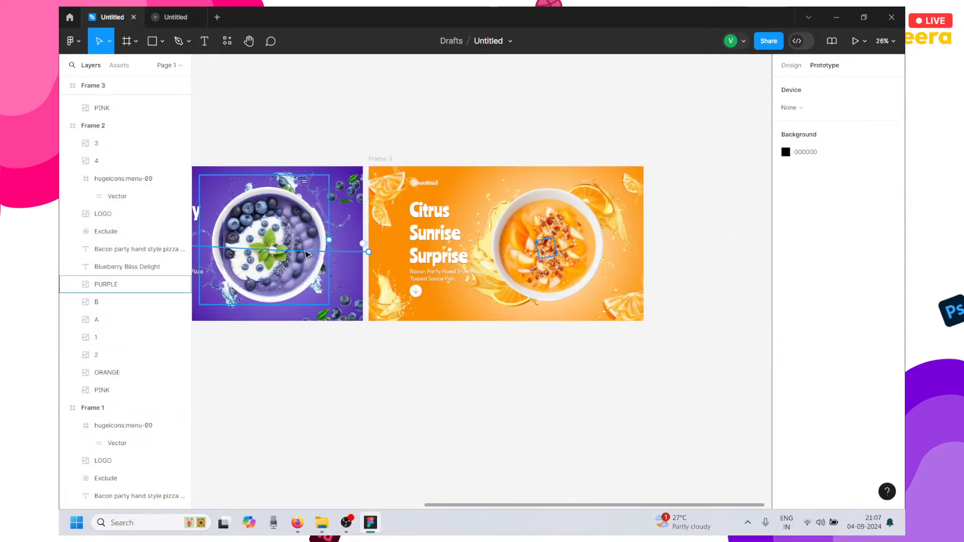
click(305, 252)
click(293, 361)
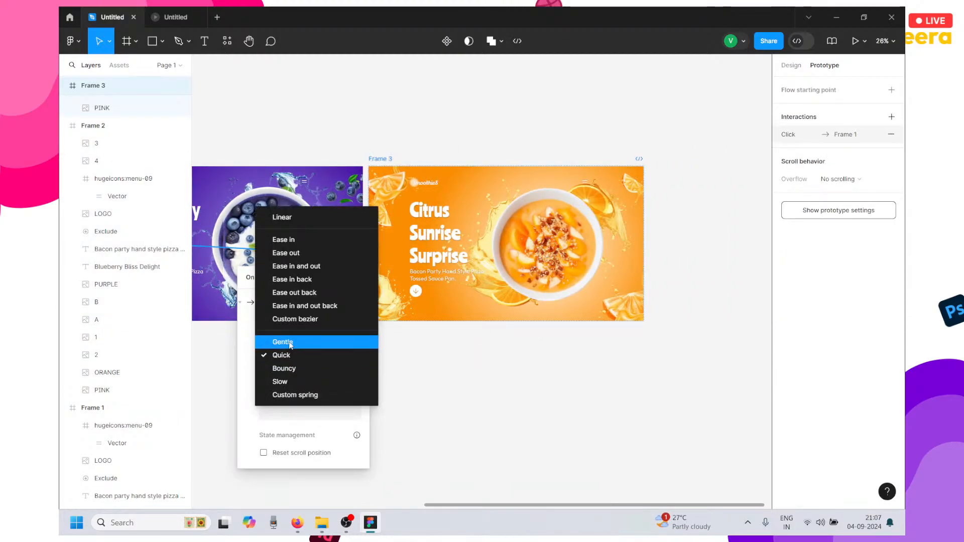
click(288, 341)
click(219, 396)
Check the animation settings of the interaction from Frame 1 to Frame 2.
scroll(219, 397, left, 6)
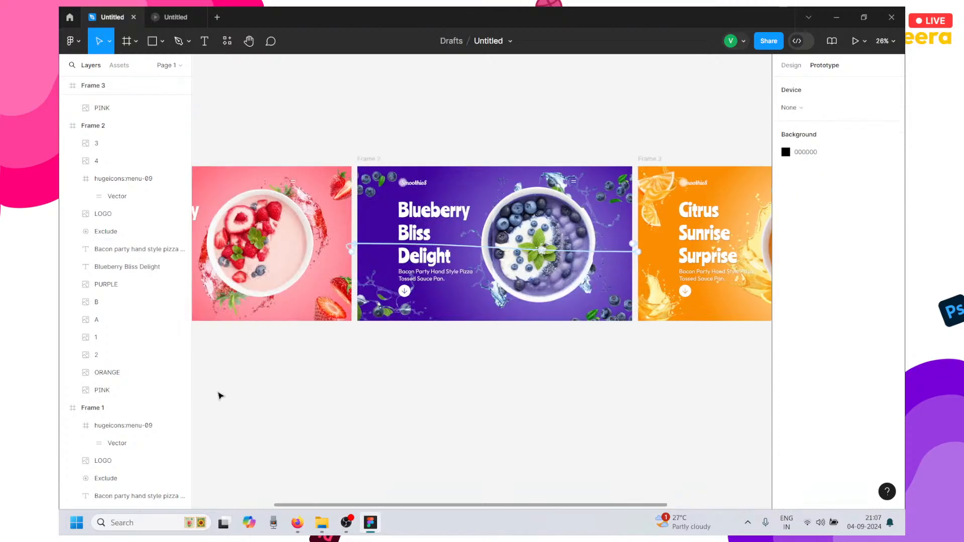
click(351, 250)
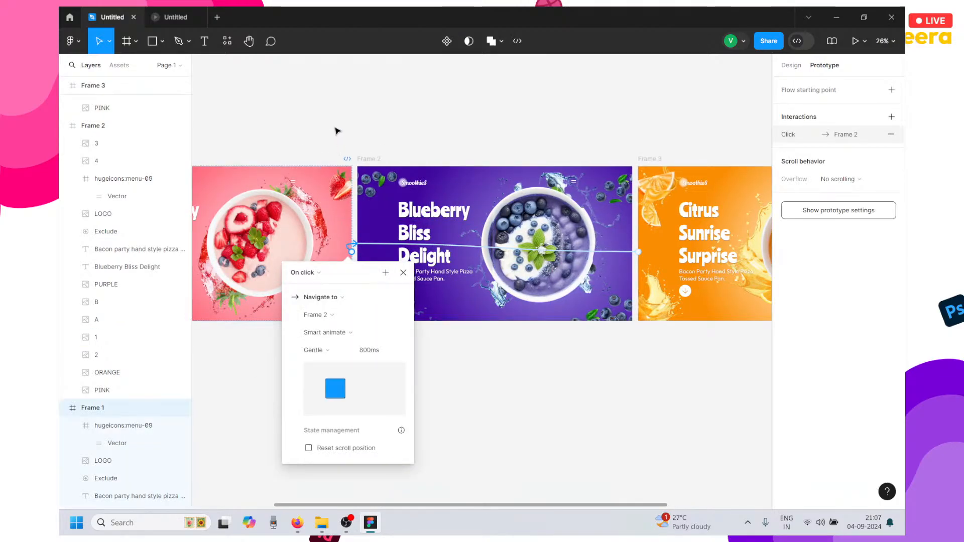
click(335, 131)
Play the prototype presentation again, check who is viewing it, and cycle through all three banners to examine the updated transitions.
click(176, 17)
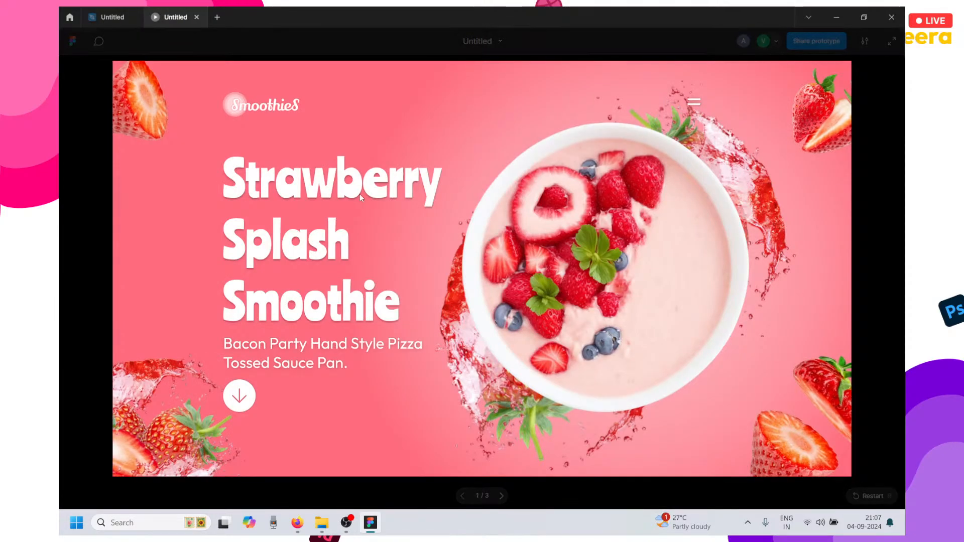
click(359, 194)
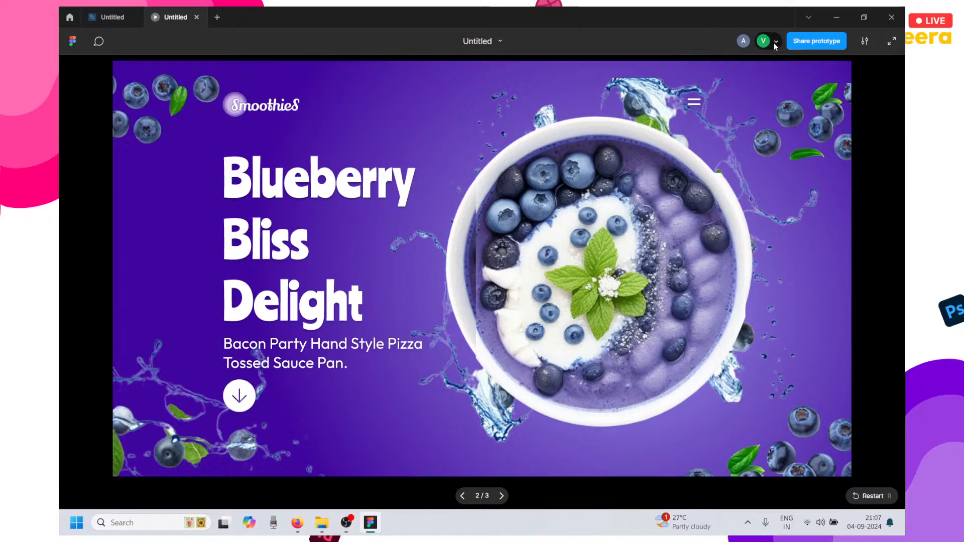
click(775, 44)
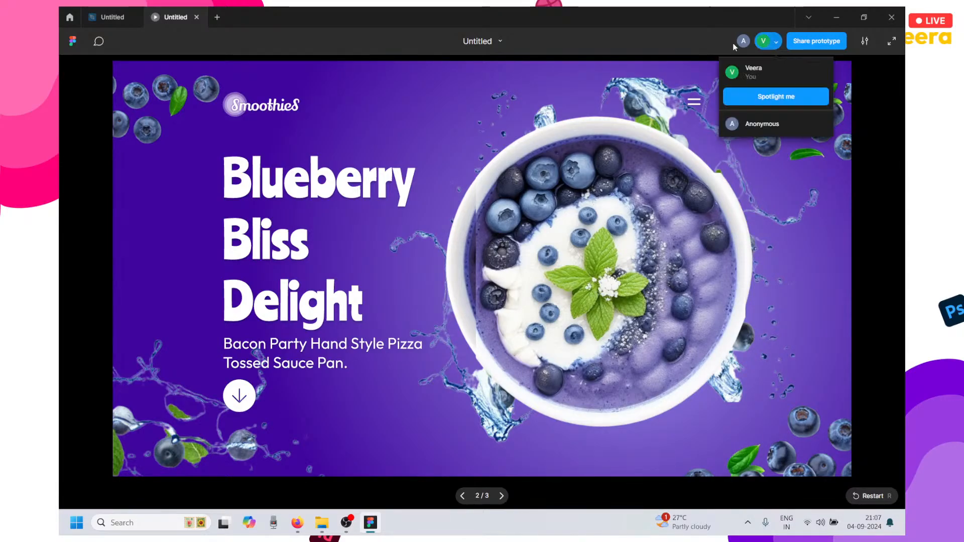
click(611, 98)
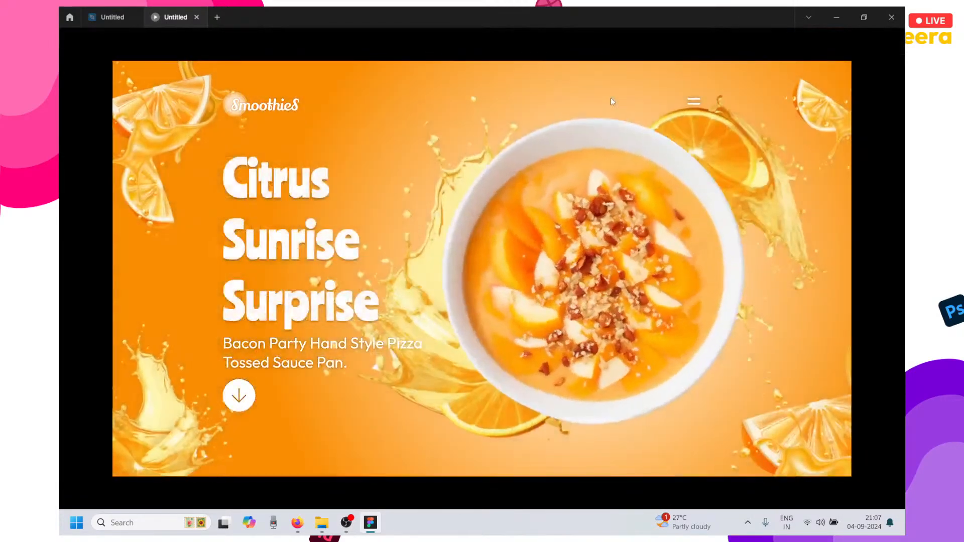
click(611, 98)
click(610, 98)
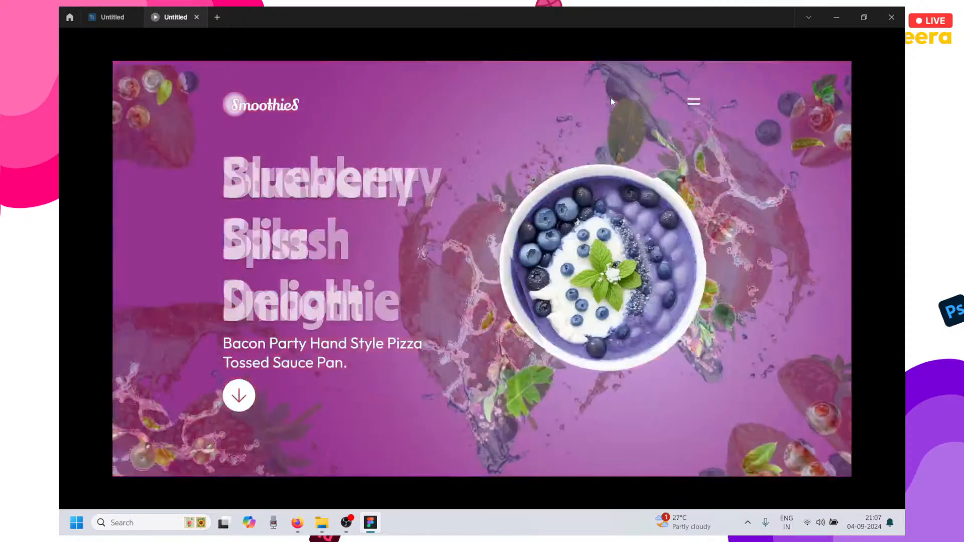
click(610, 98)
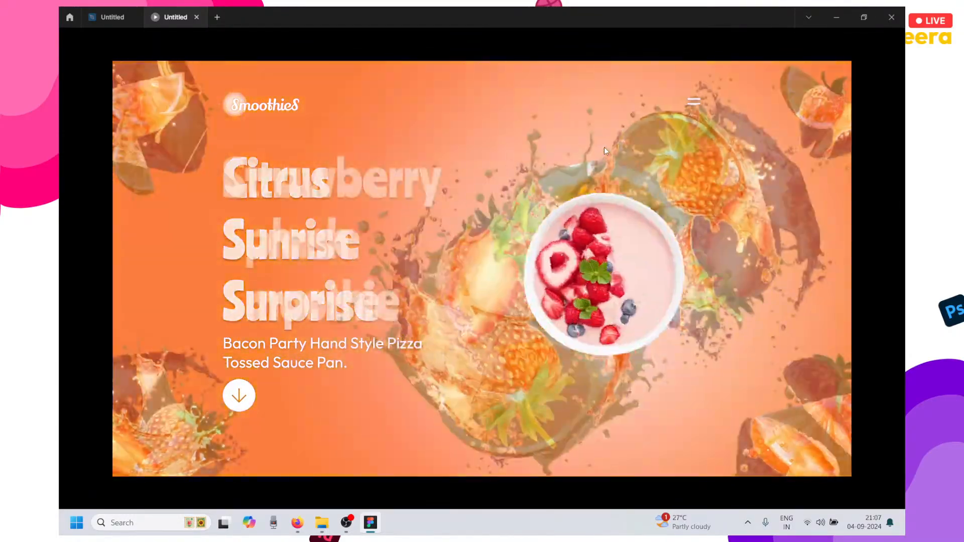